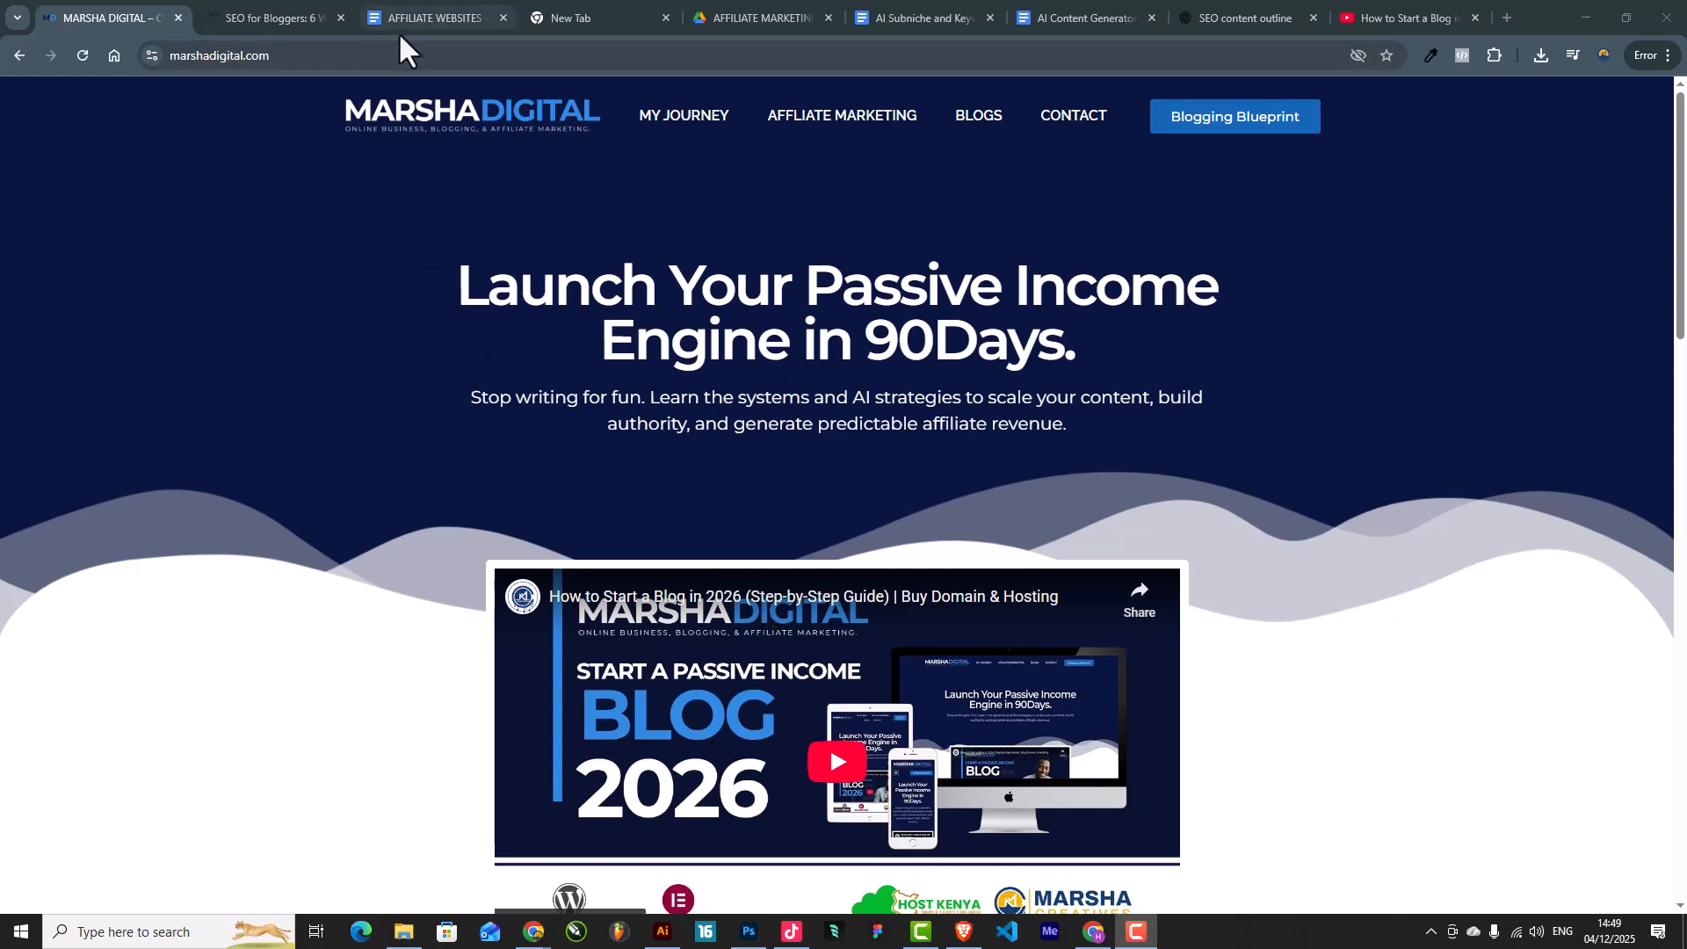
Step: On the marshadigital.com Contact page, select 'contact/' at the end of the address
left_click(430, 55)
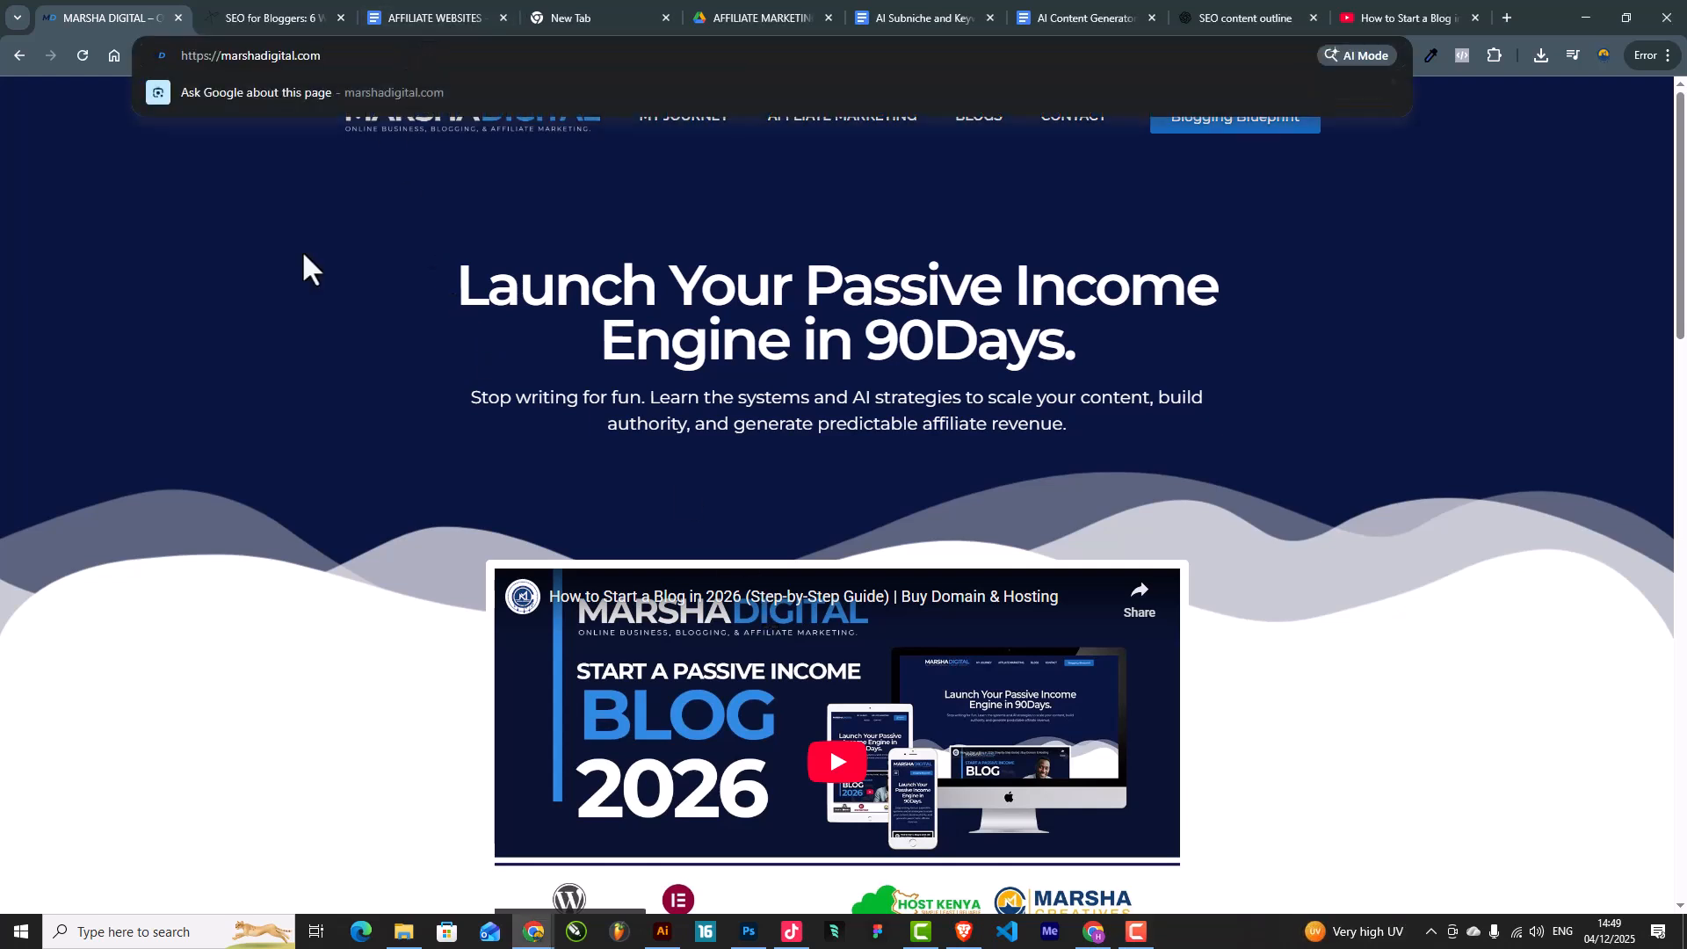
left_click(232, 325)
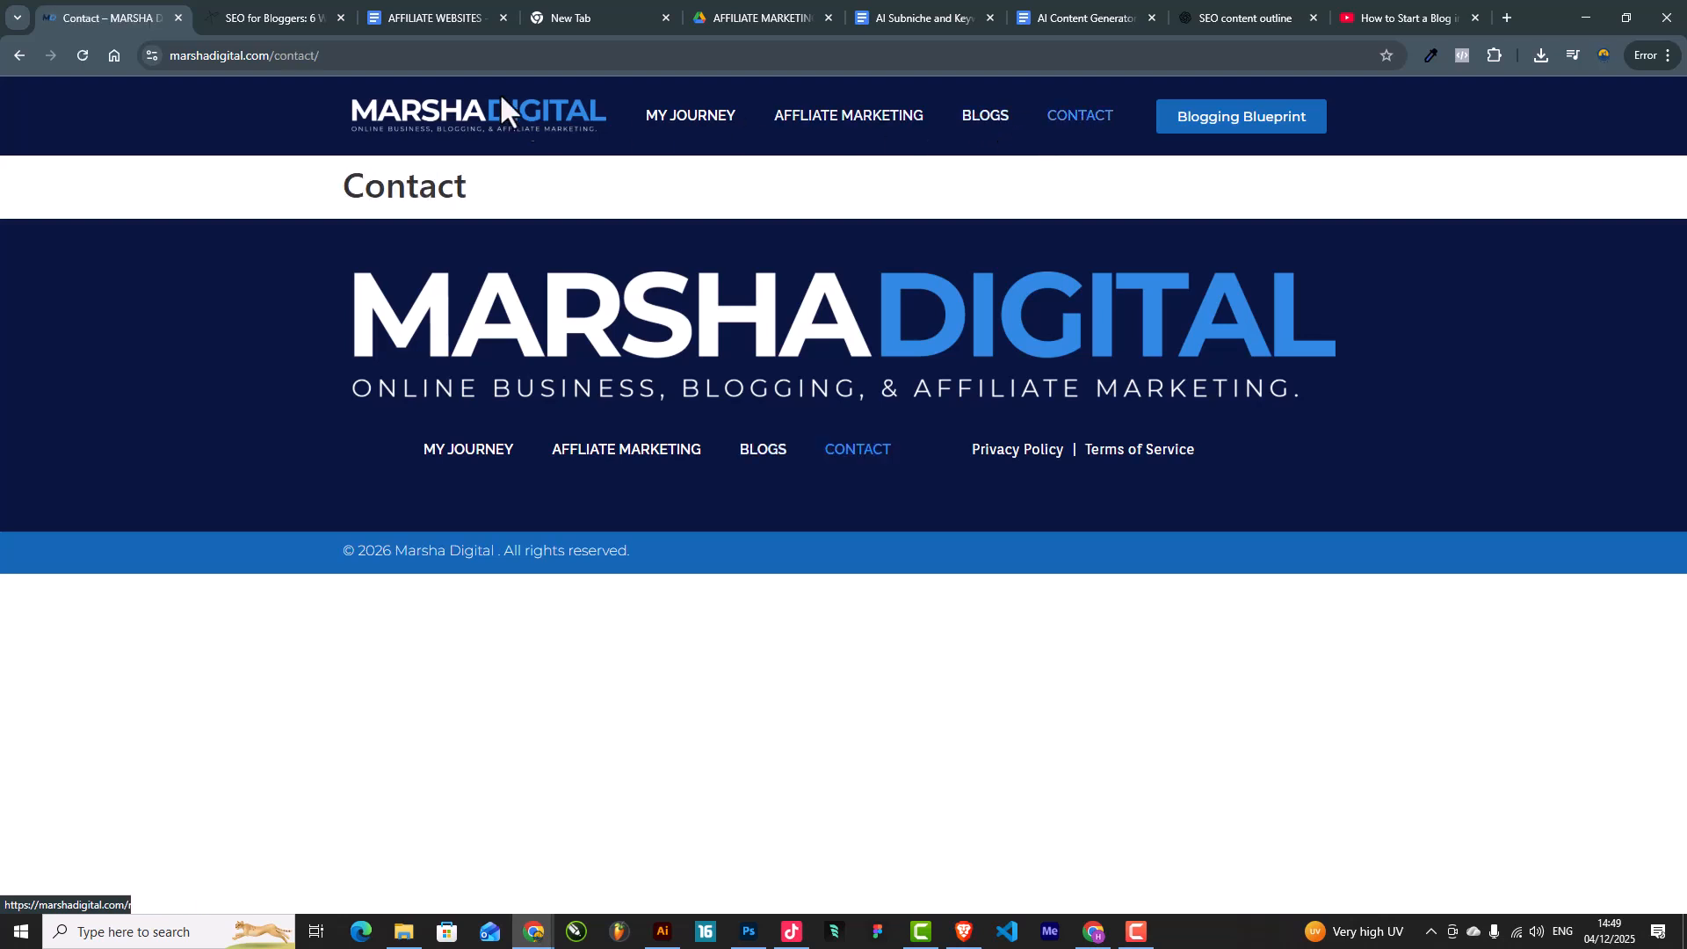
left_click(283, 55)
double_click(502, 198)
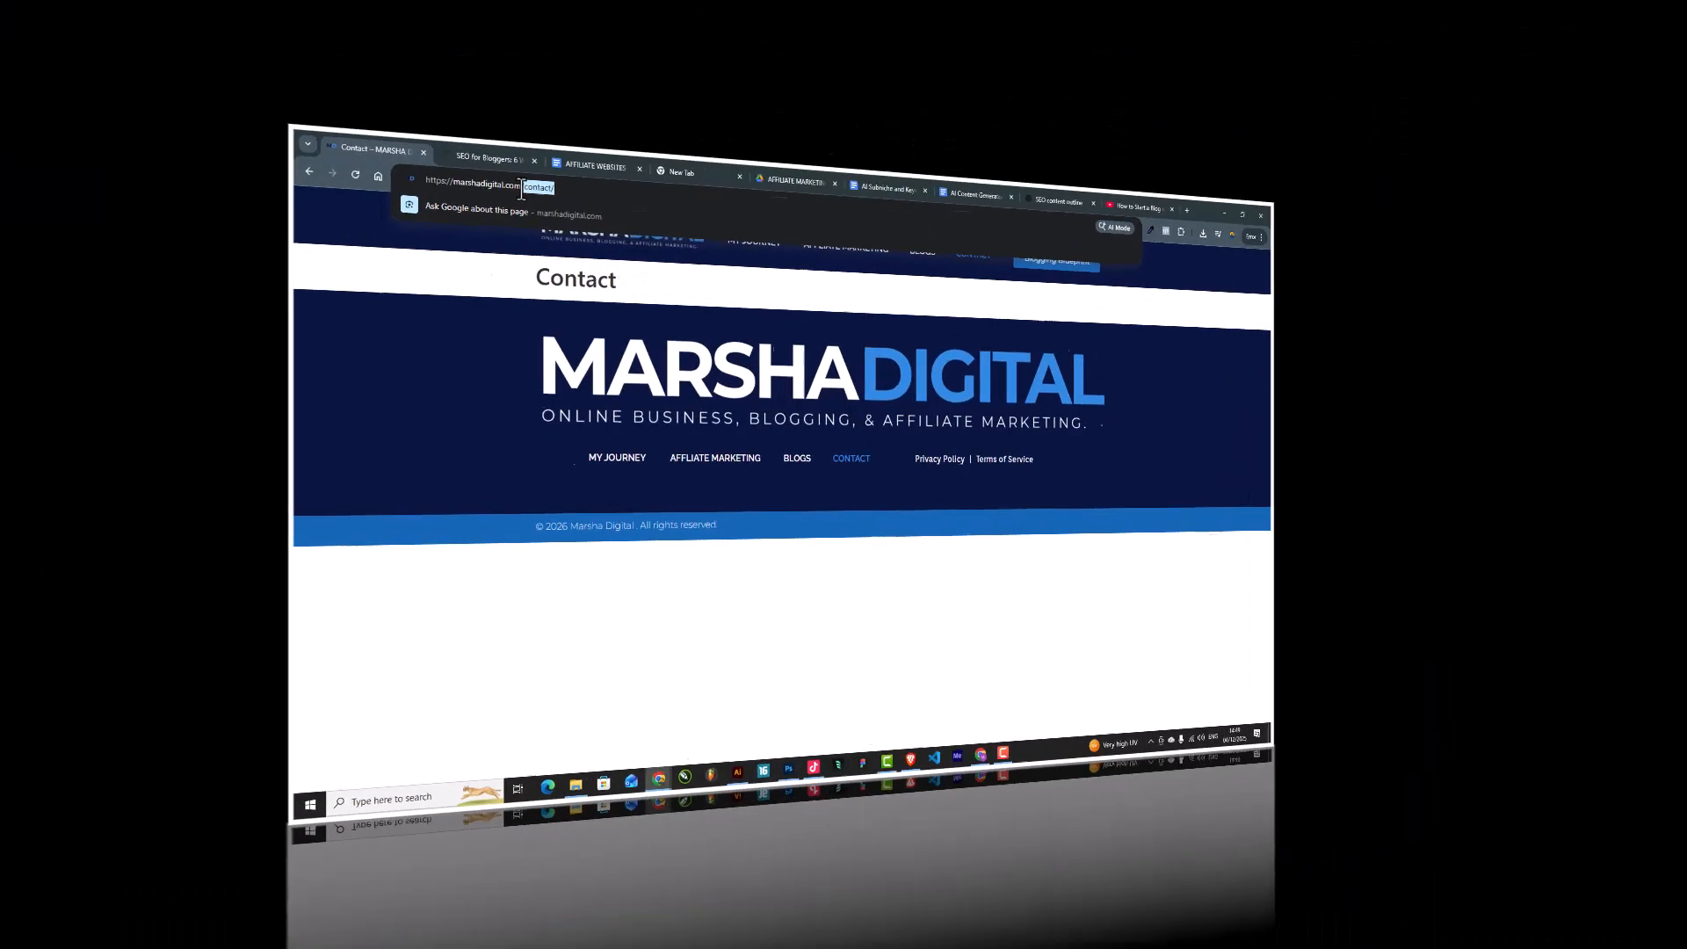
left_click(533, 198)
left_click_drag(548, 197, 526, 202)
left_click_drag(334, 60, 325, 65)
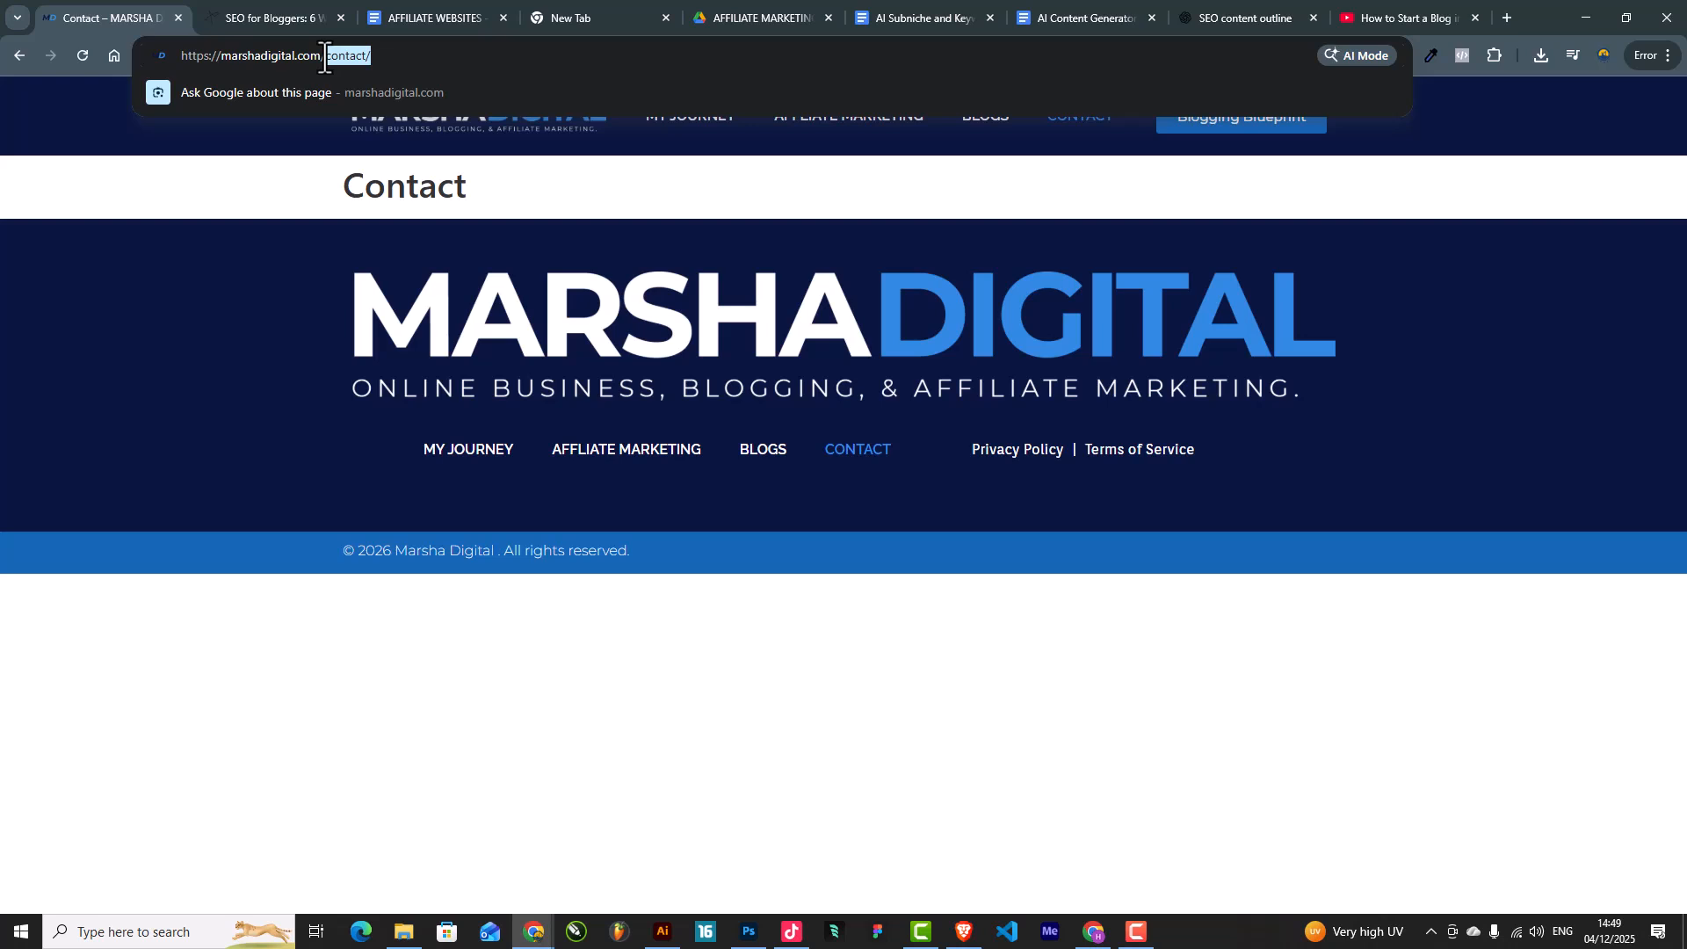
Step: Replace 'contact/' with 'wp-admin' in the address to load the login page
key("BackSpace")
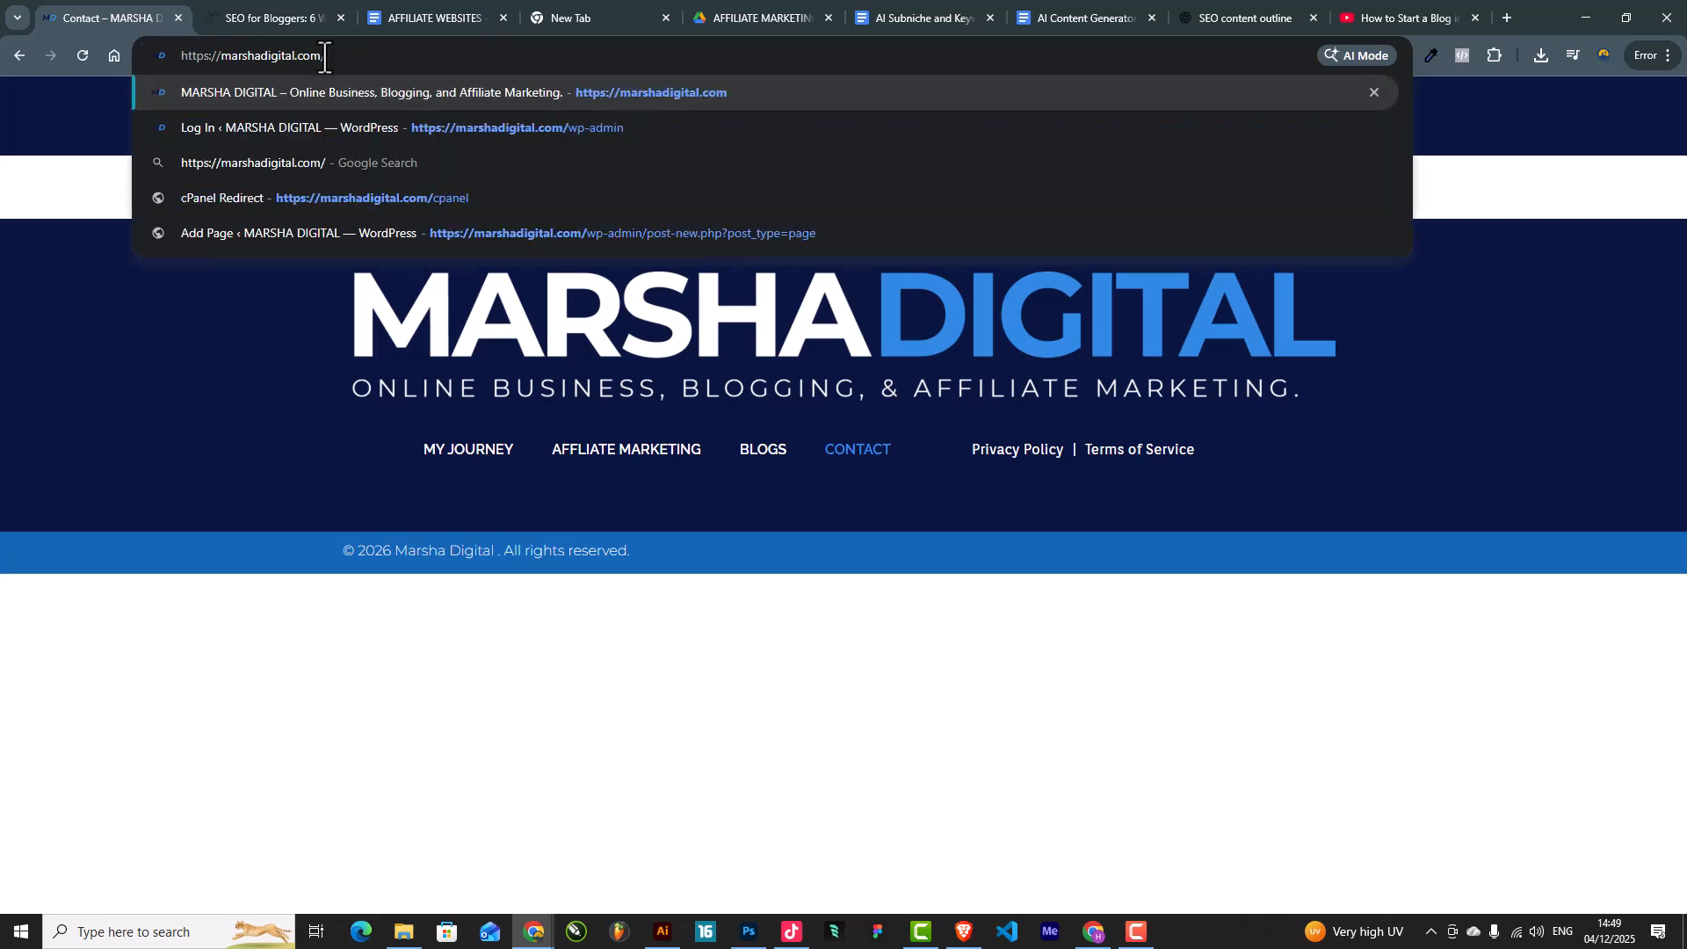
type("WP-")
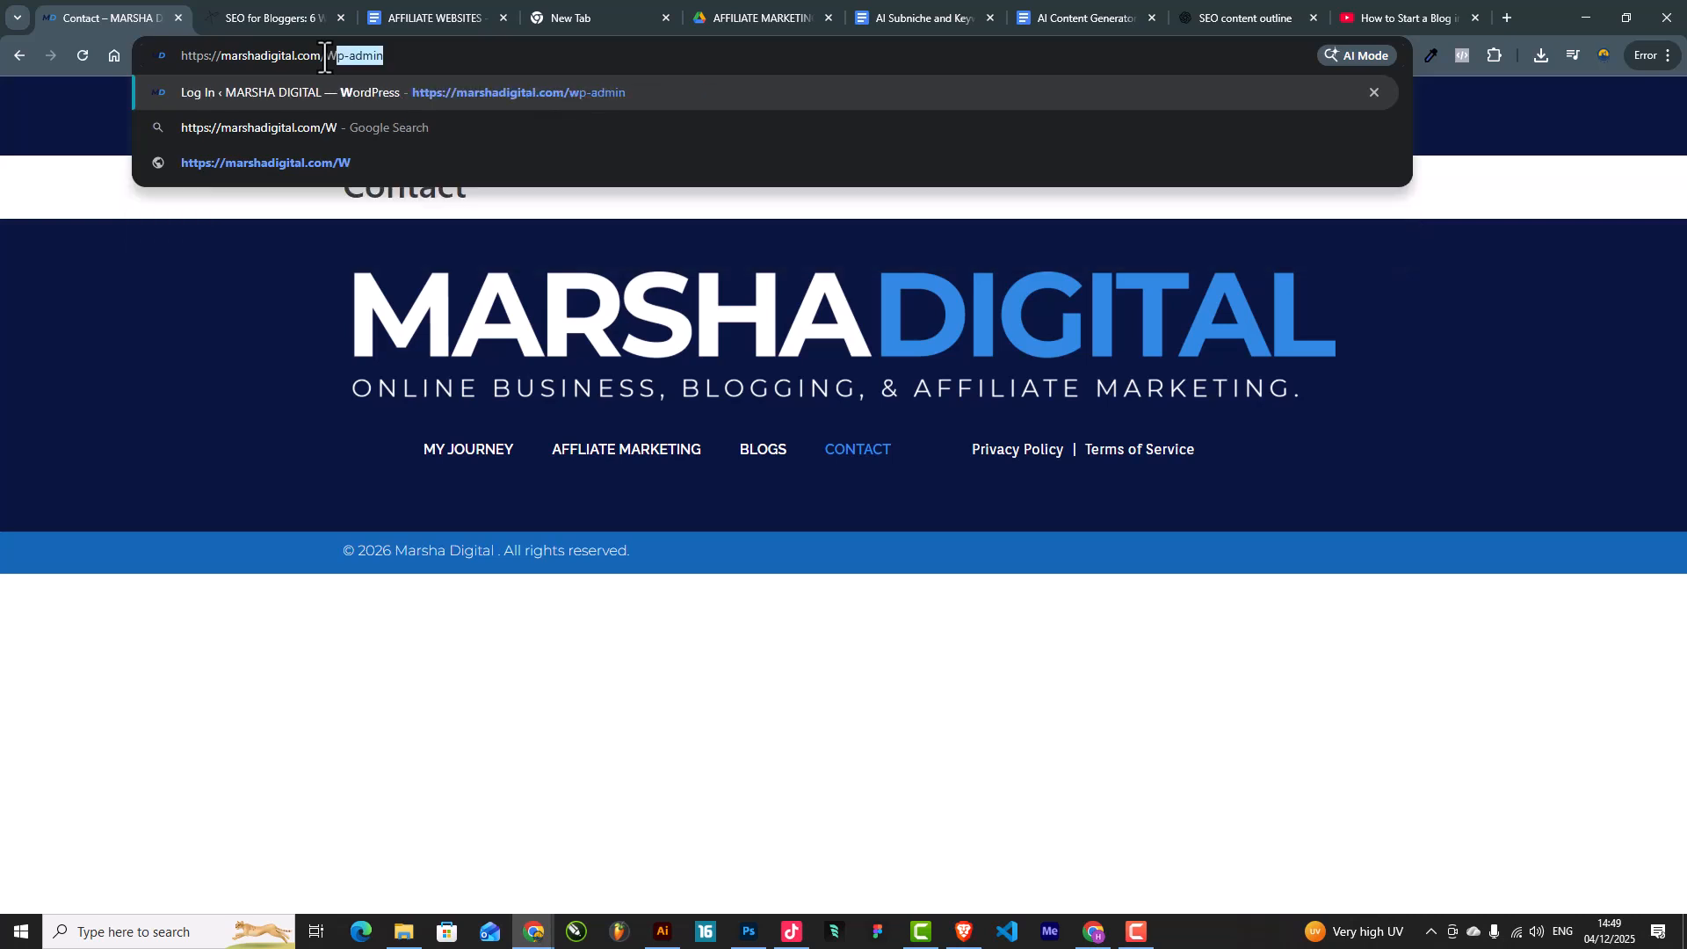
key("BackSpace")
key("BackSpace")
key("BackSpace")
key("BackSpace")
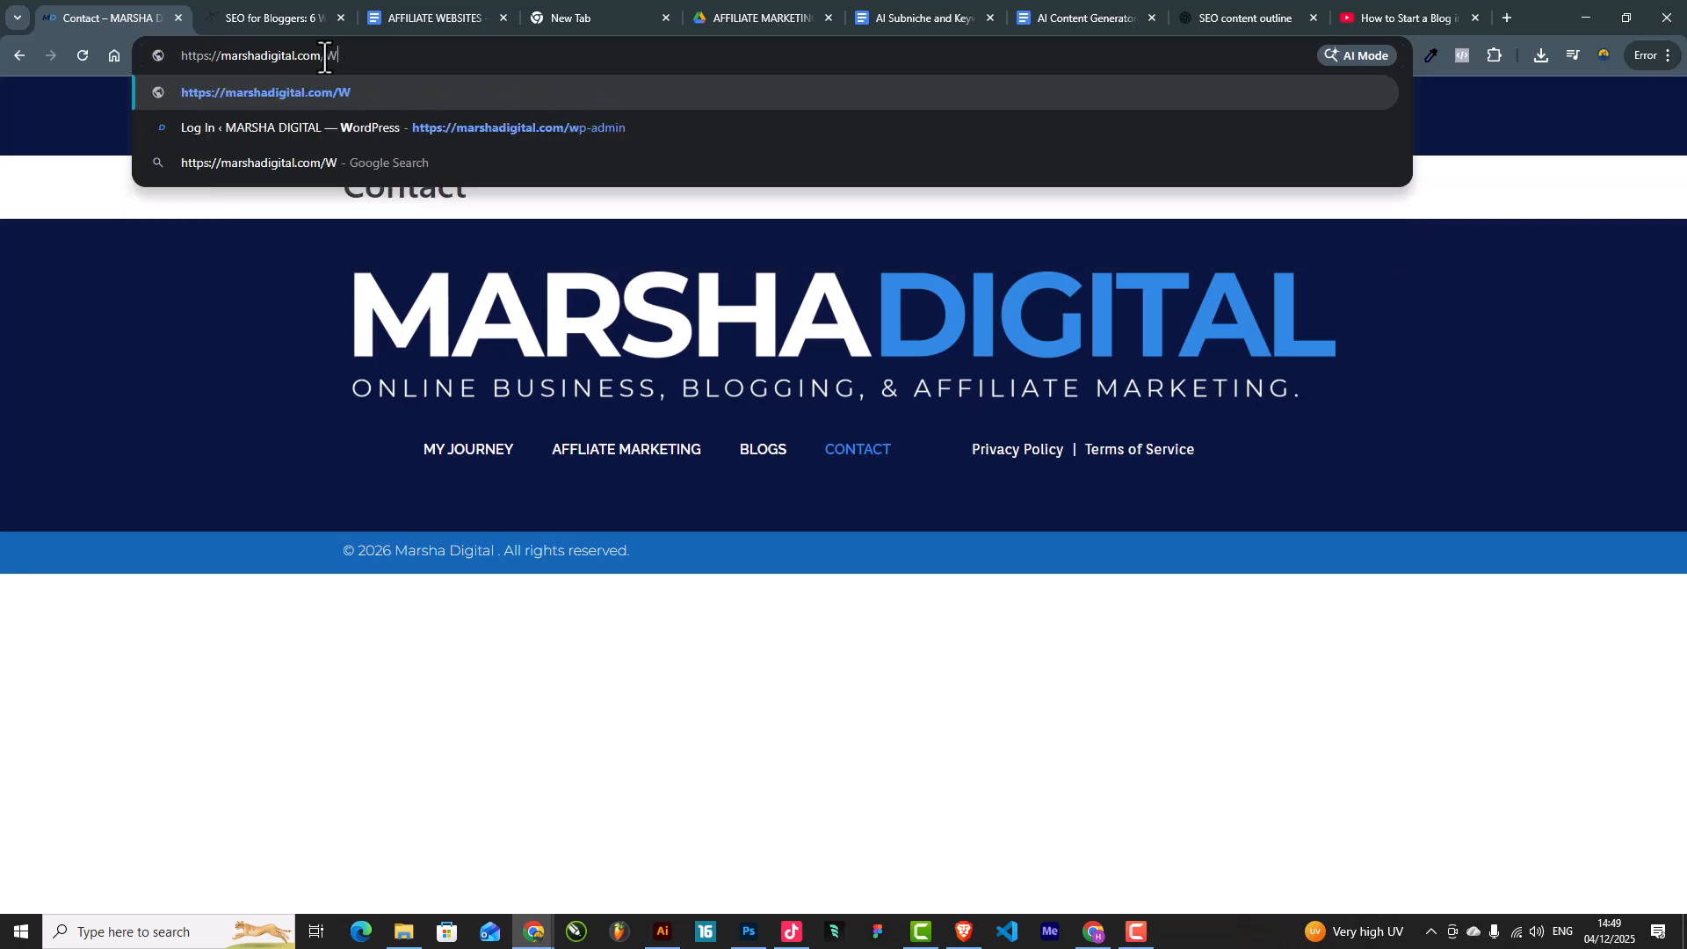
type("wp-admin")
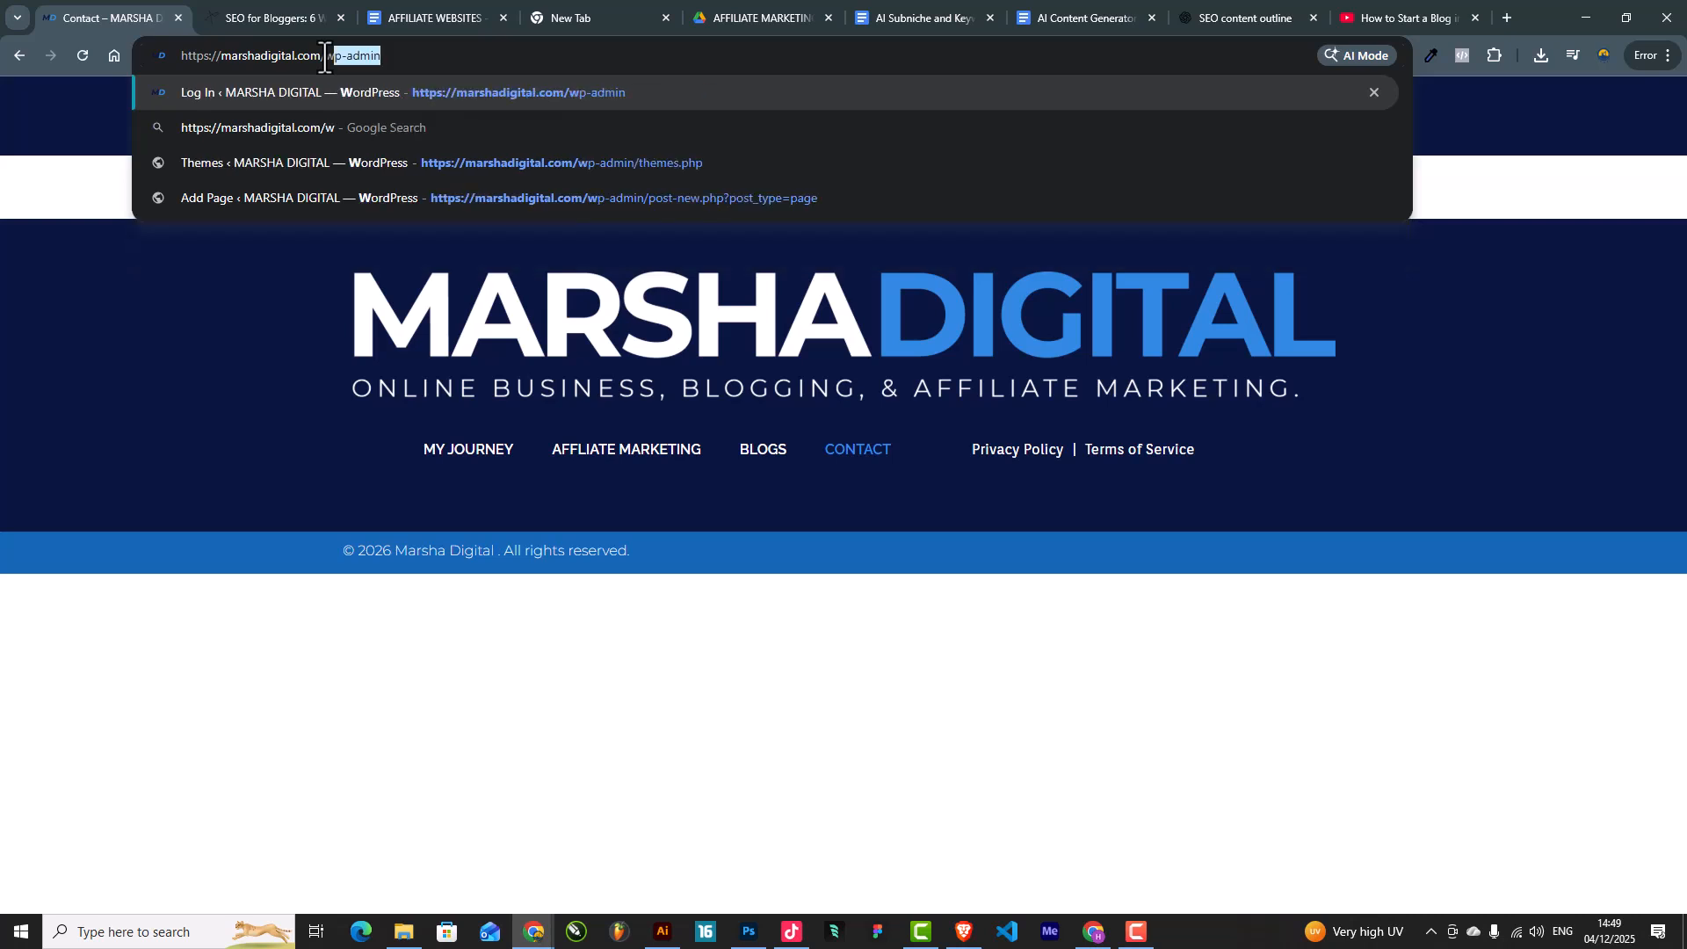
key("Return")
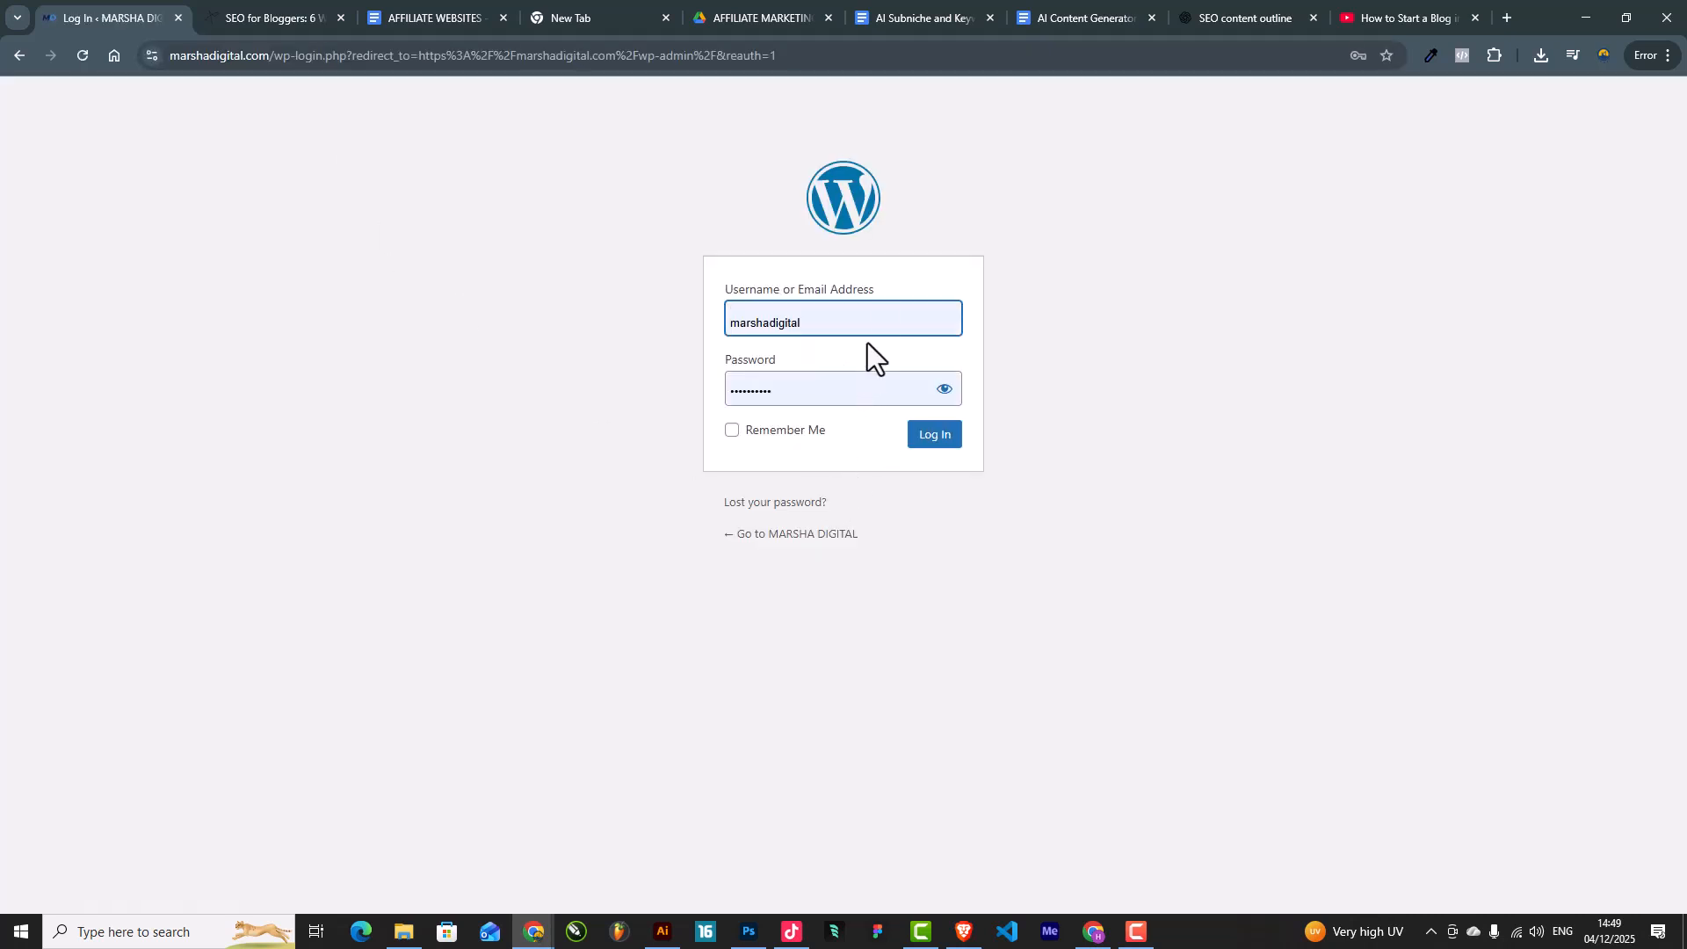
Step: Log in to WordPress with the saved username and password
left_click(884, 318)
left_click(776, 385)
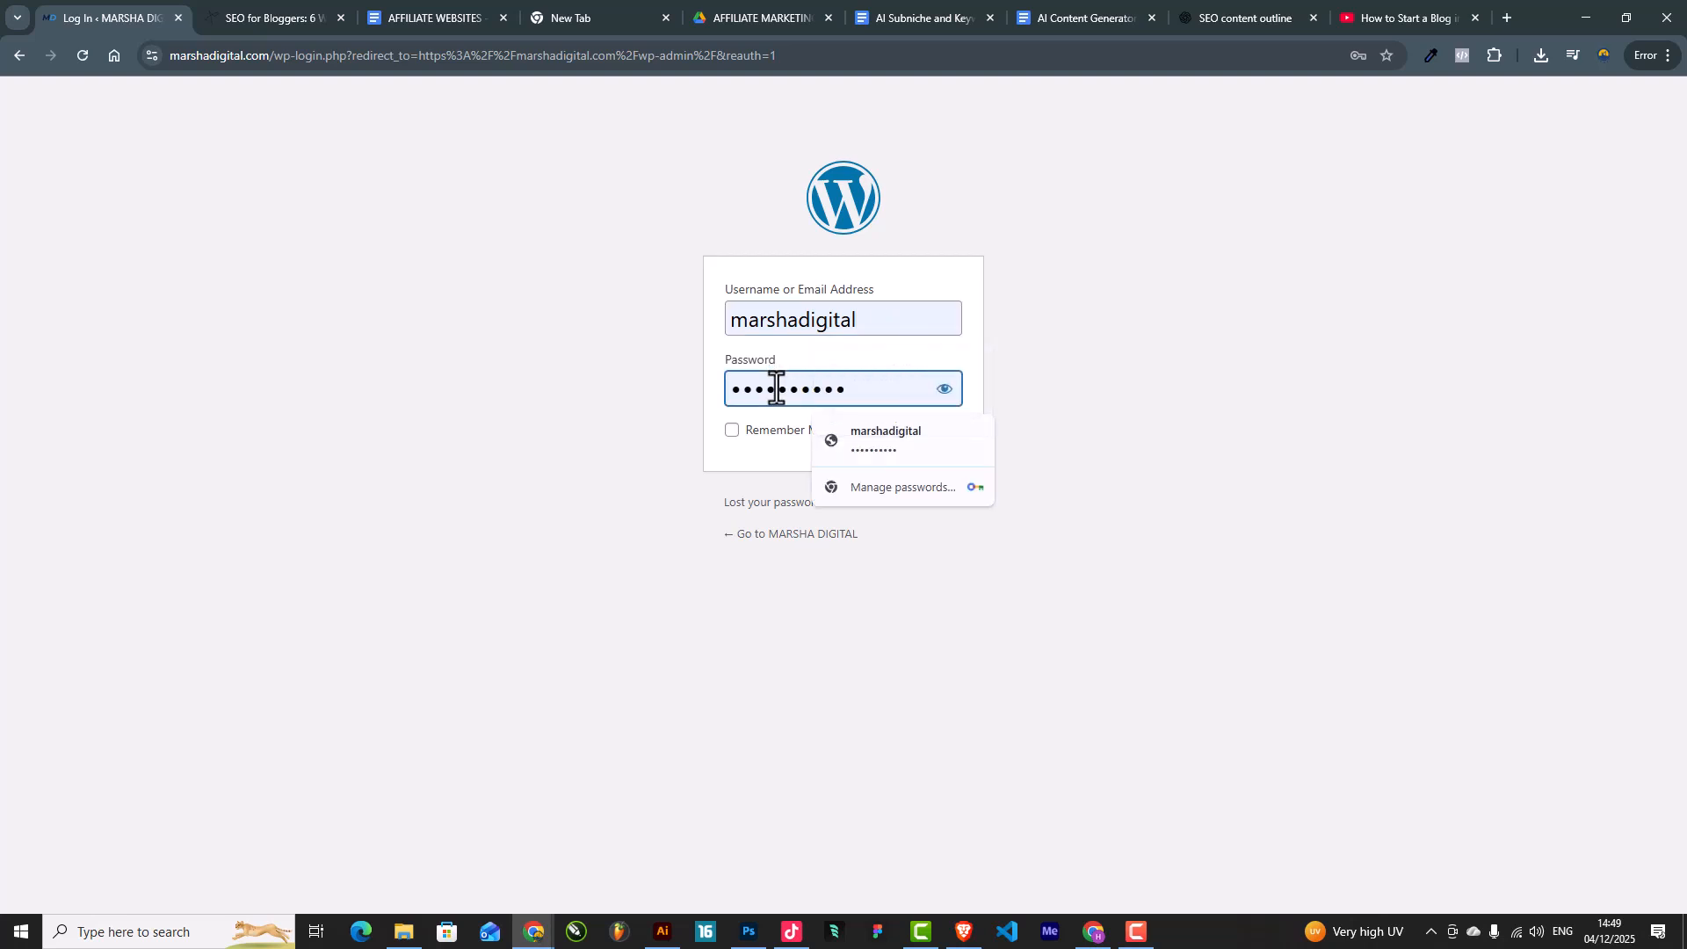
left_click(985, 441)
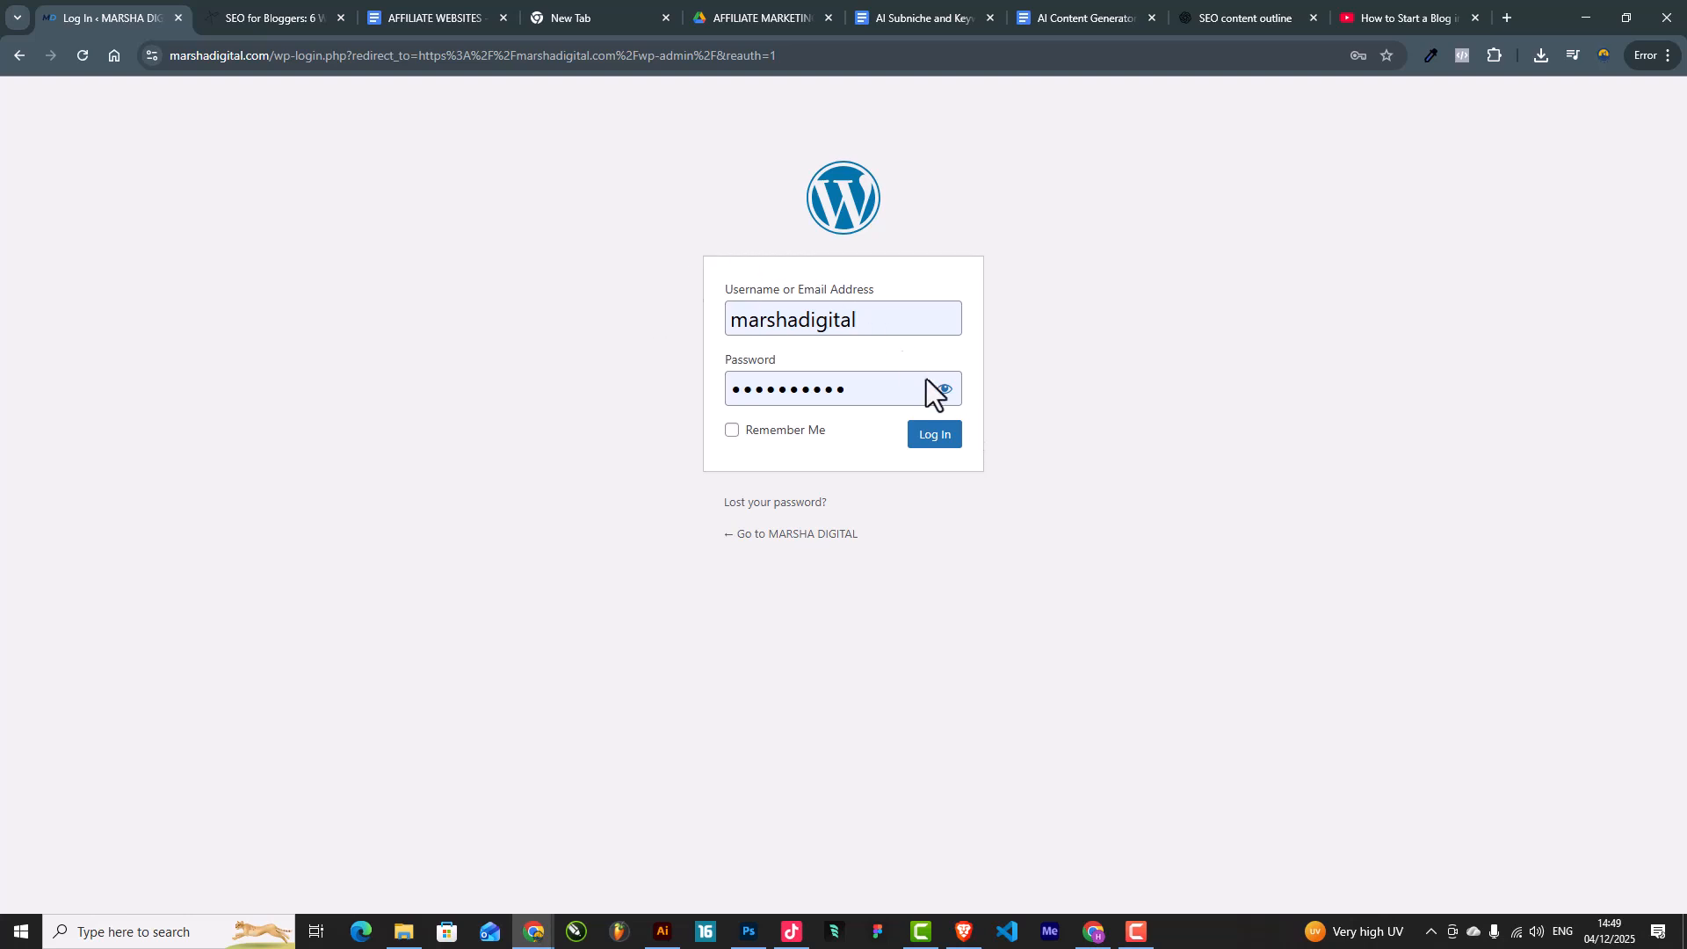
left_click(937, 439)
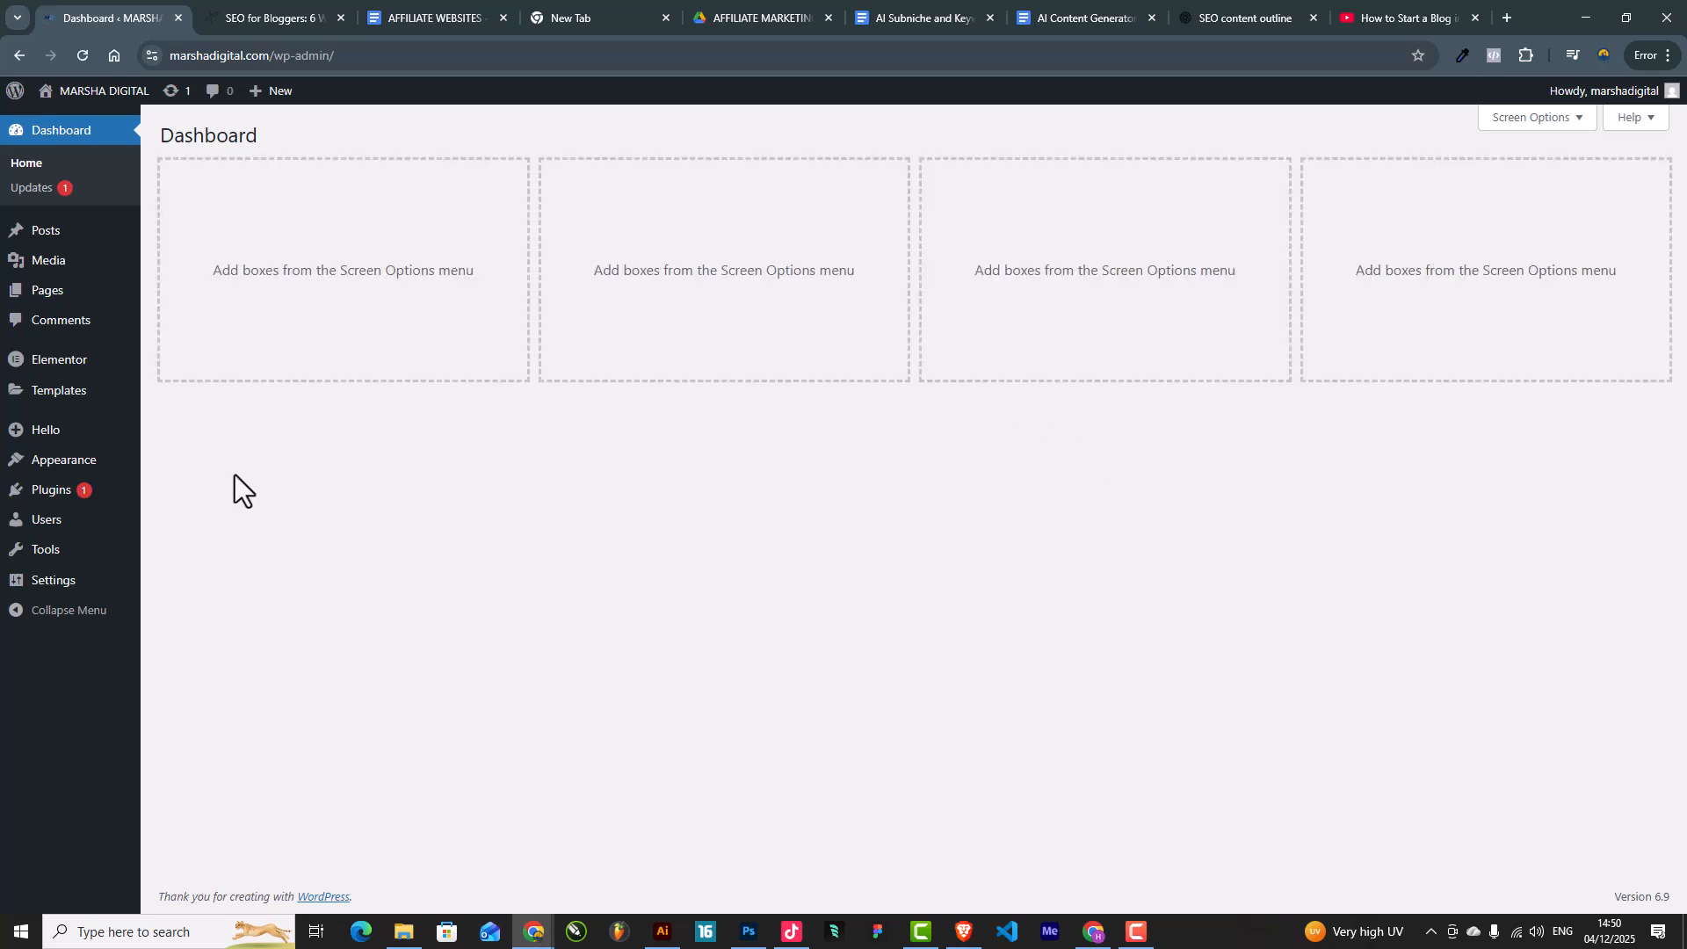
Step: From the Pages list, open the Blogs page editor in a new tab
left_click(41, 293)
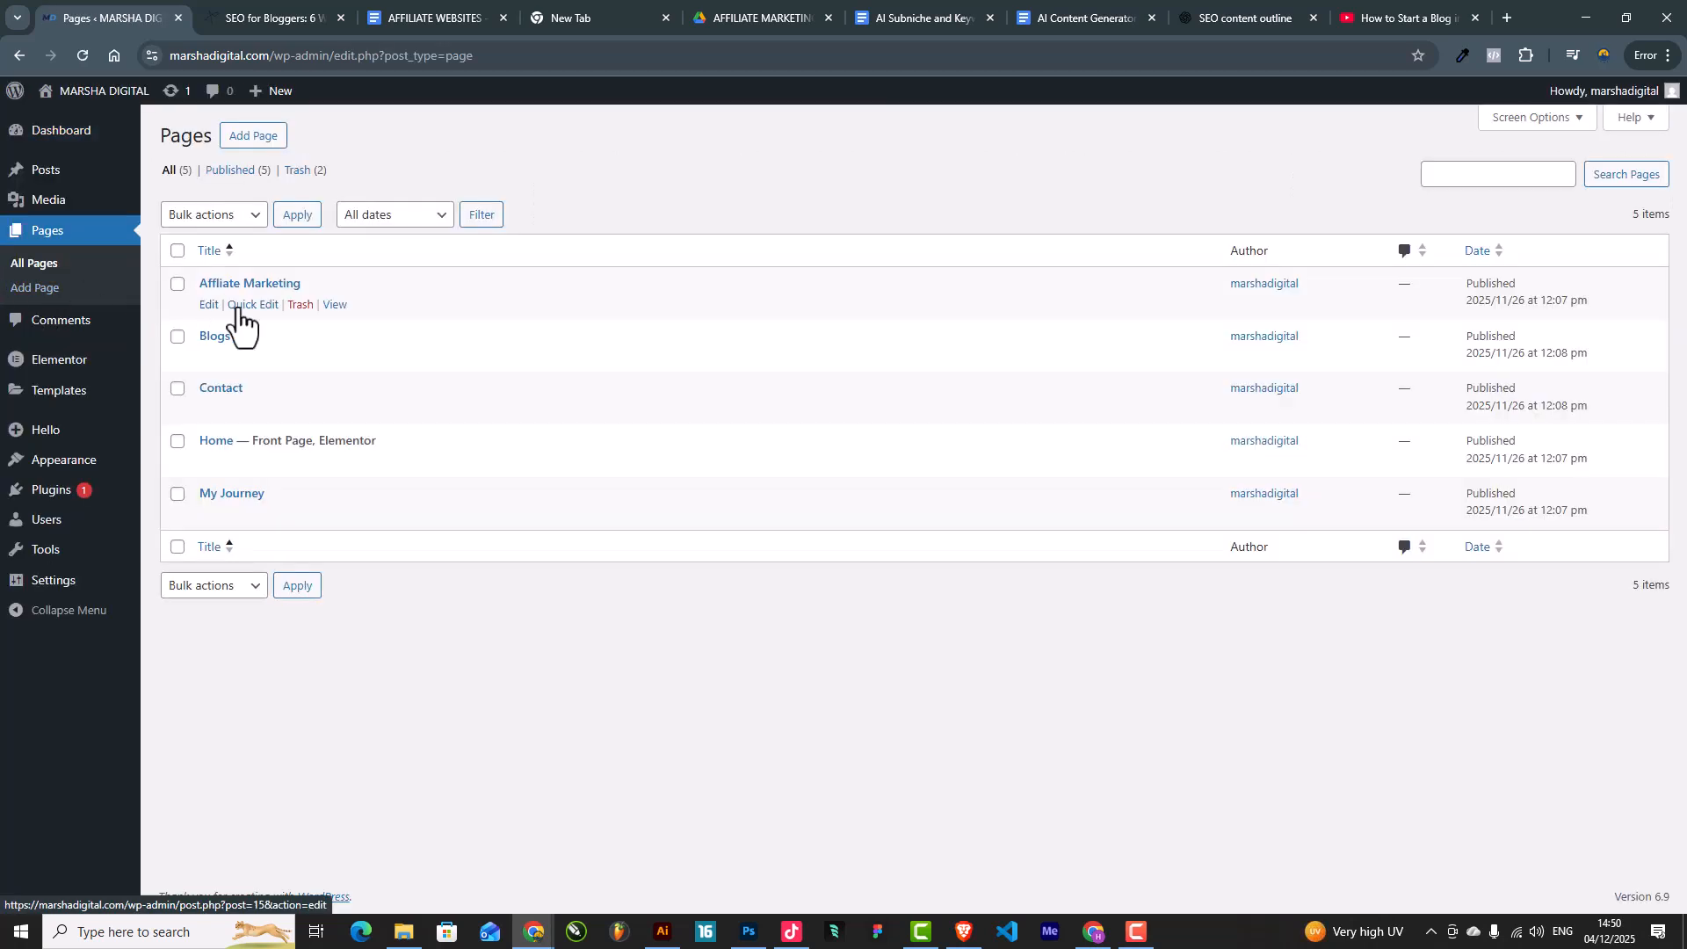
right_click(210, 357)
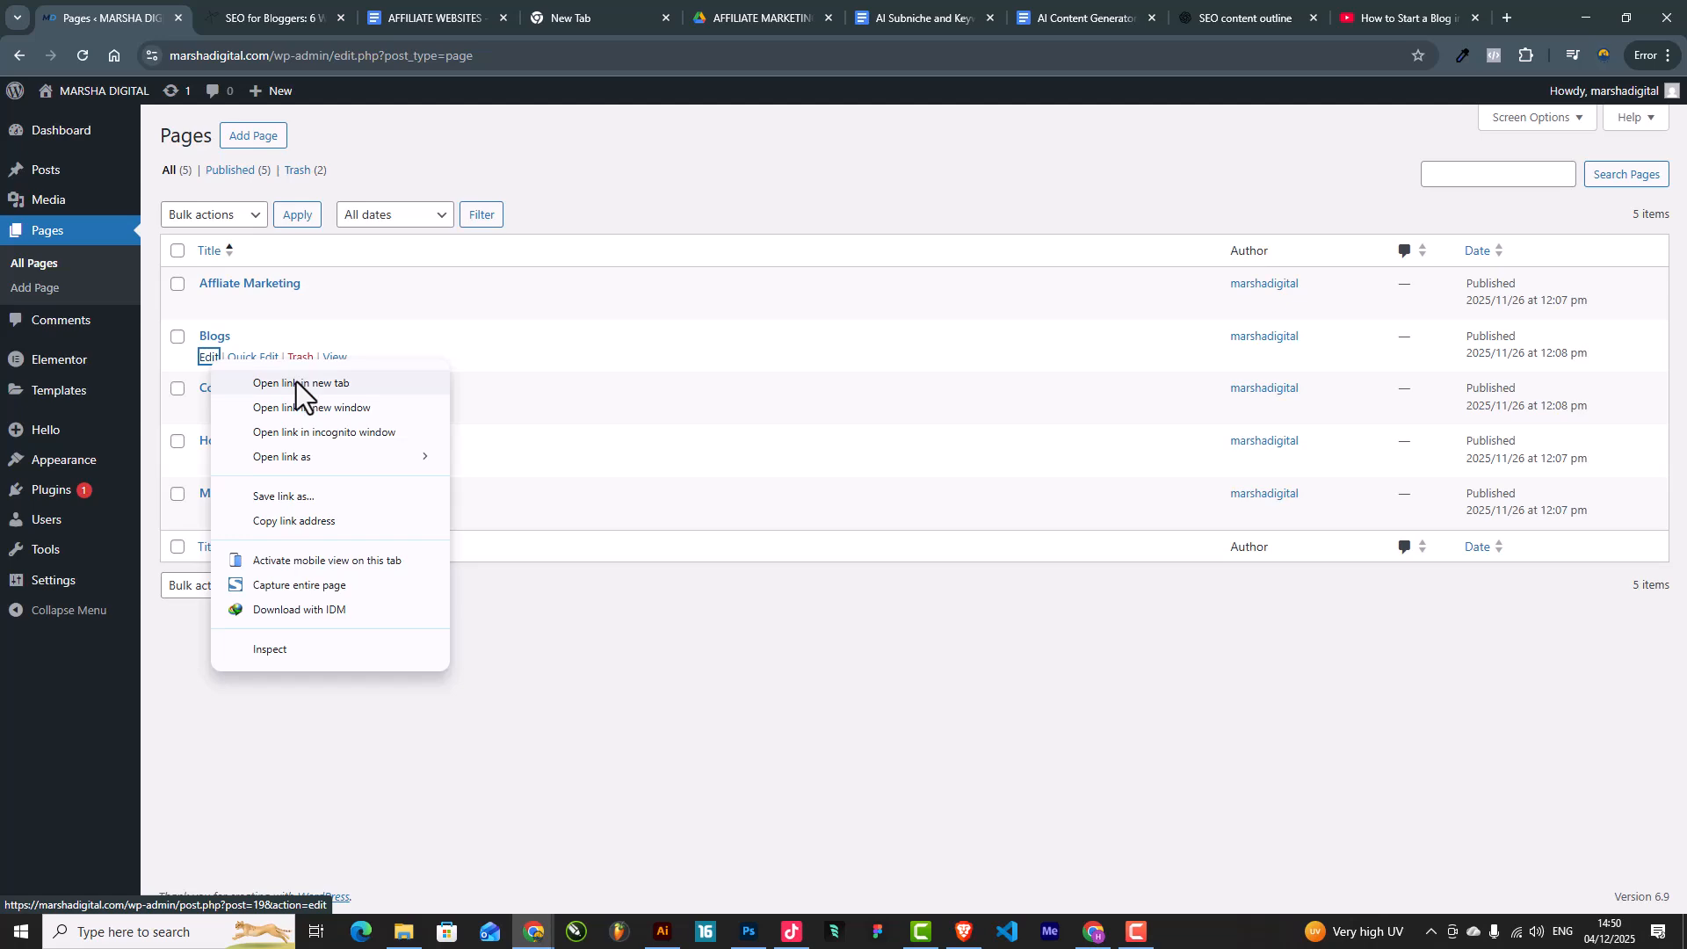
left_click(297, 382)
left_click(236, 3)
Step: Close the SEO for Bloggers article tab and switch to the Blogs editor tab
left_click(369, 8)
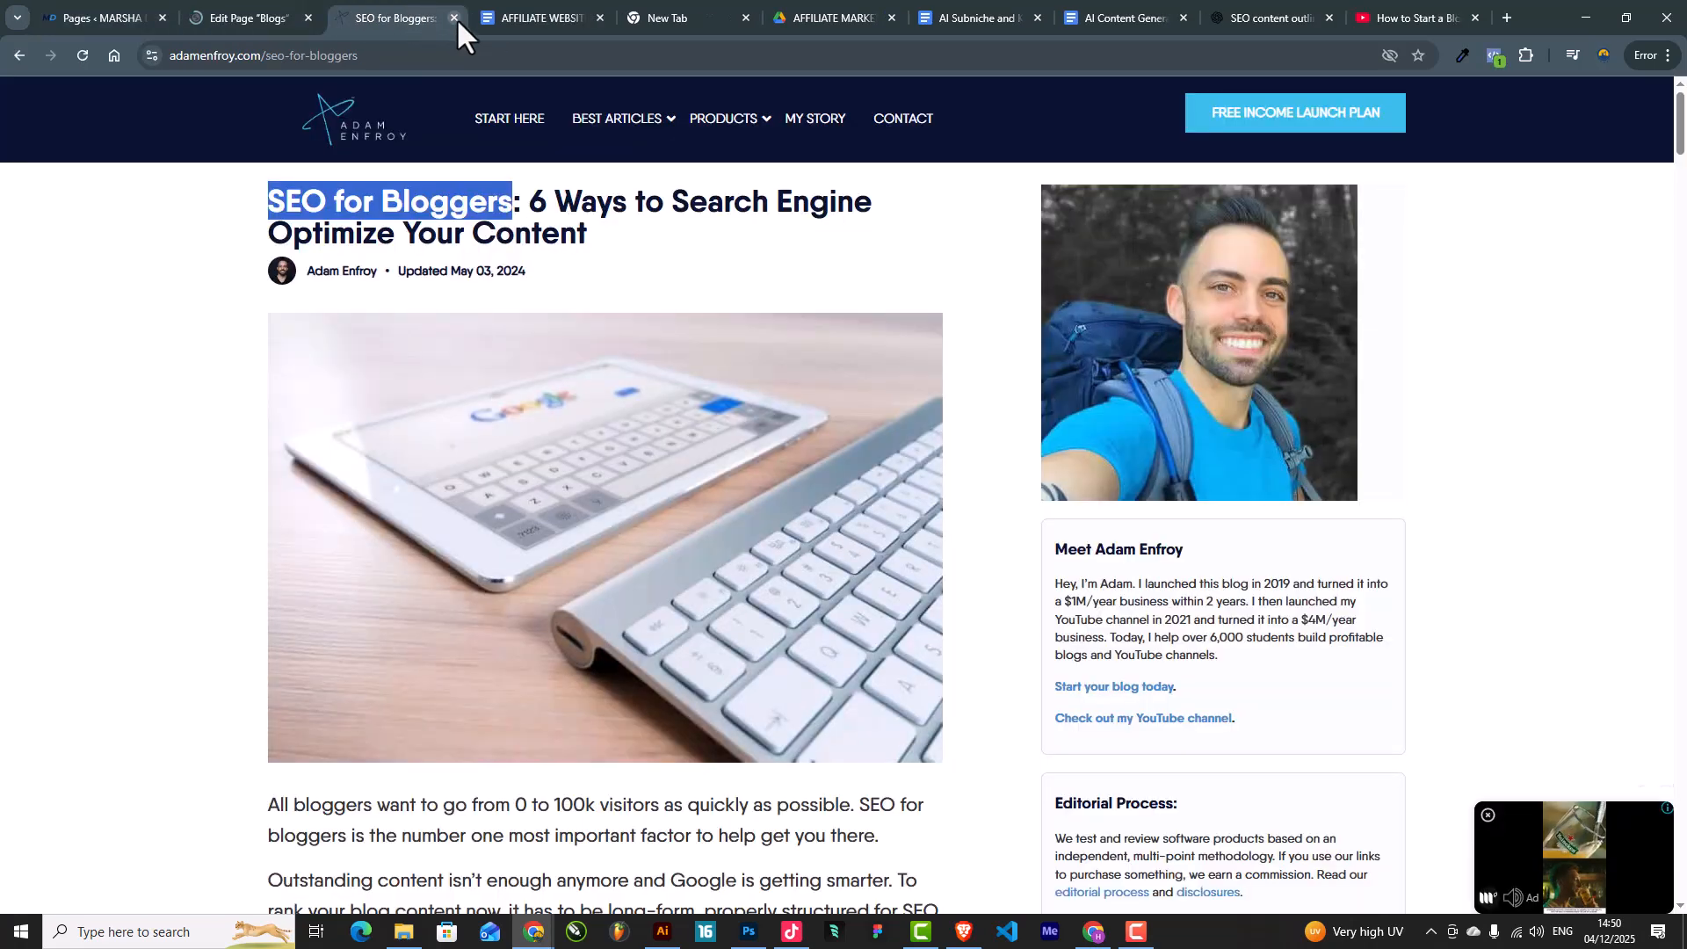
left_click(455, 18)
left_click(230, 12)
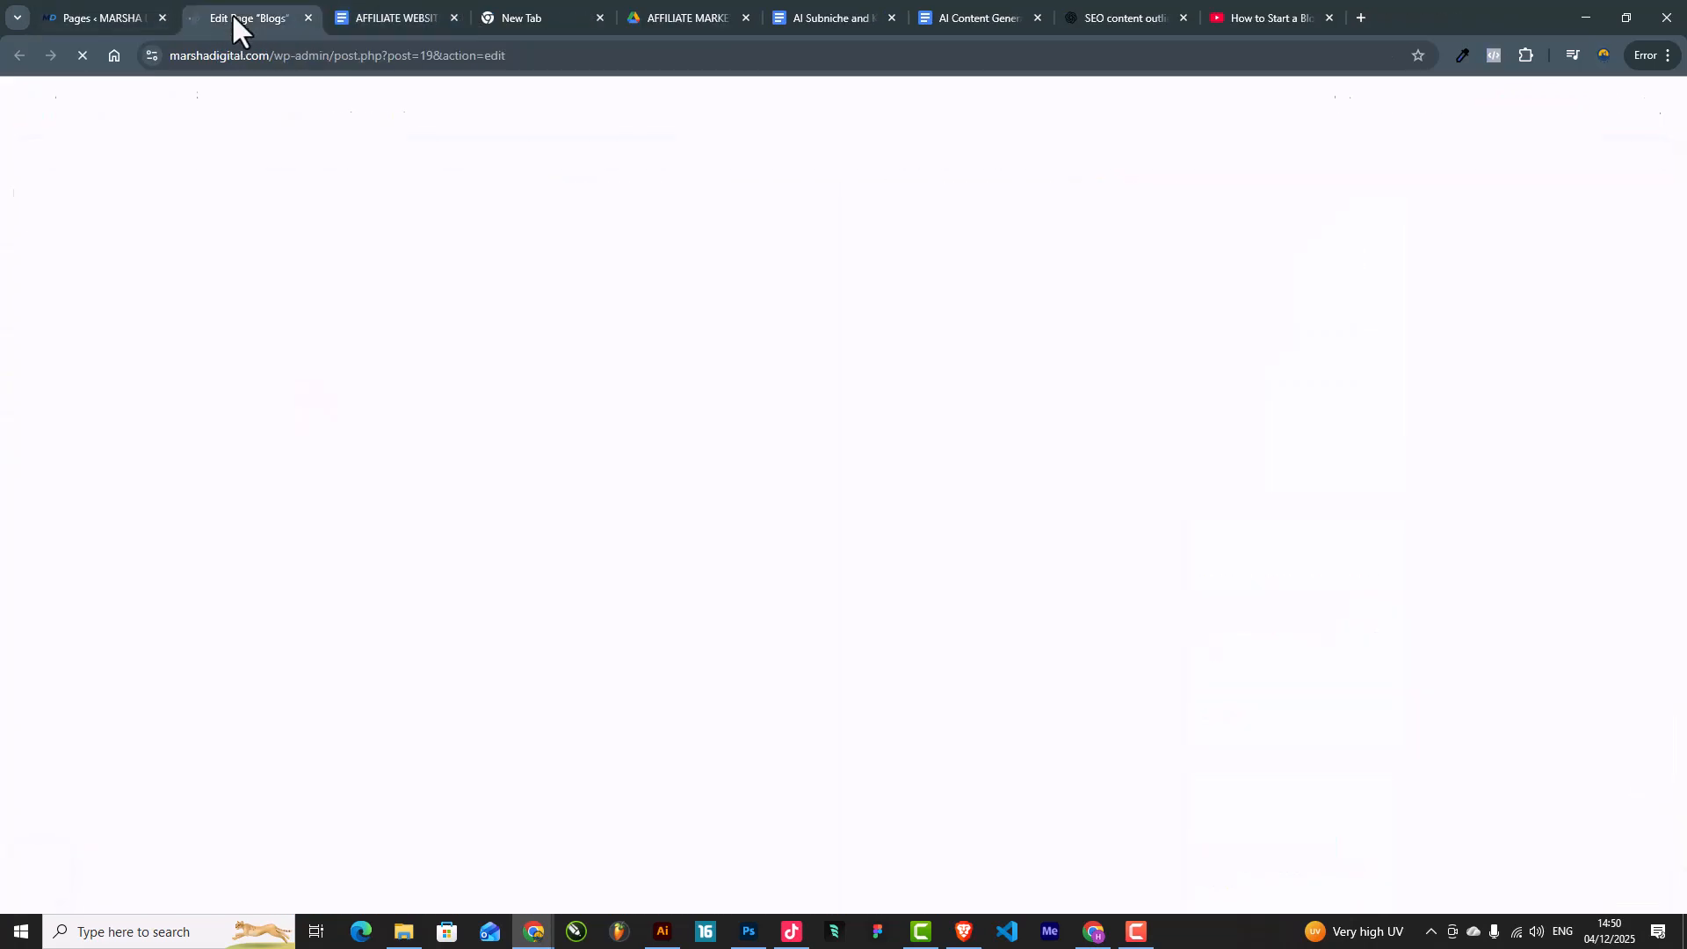
left_click(135, 2)
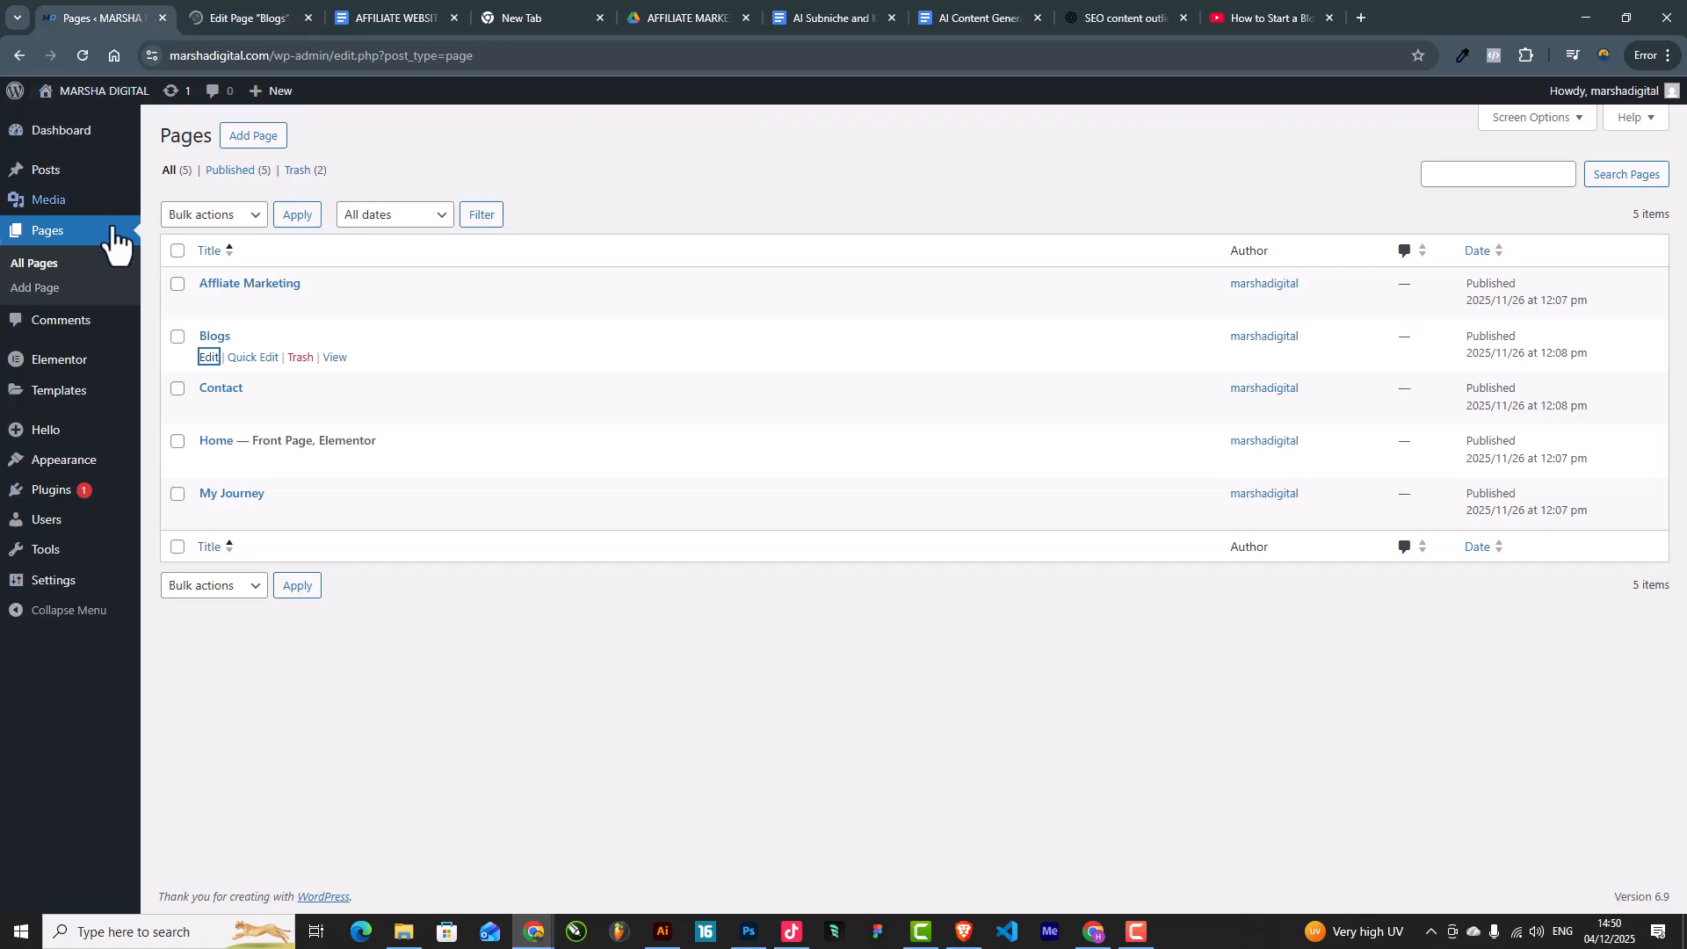
left_click(283, 10)
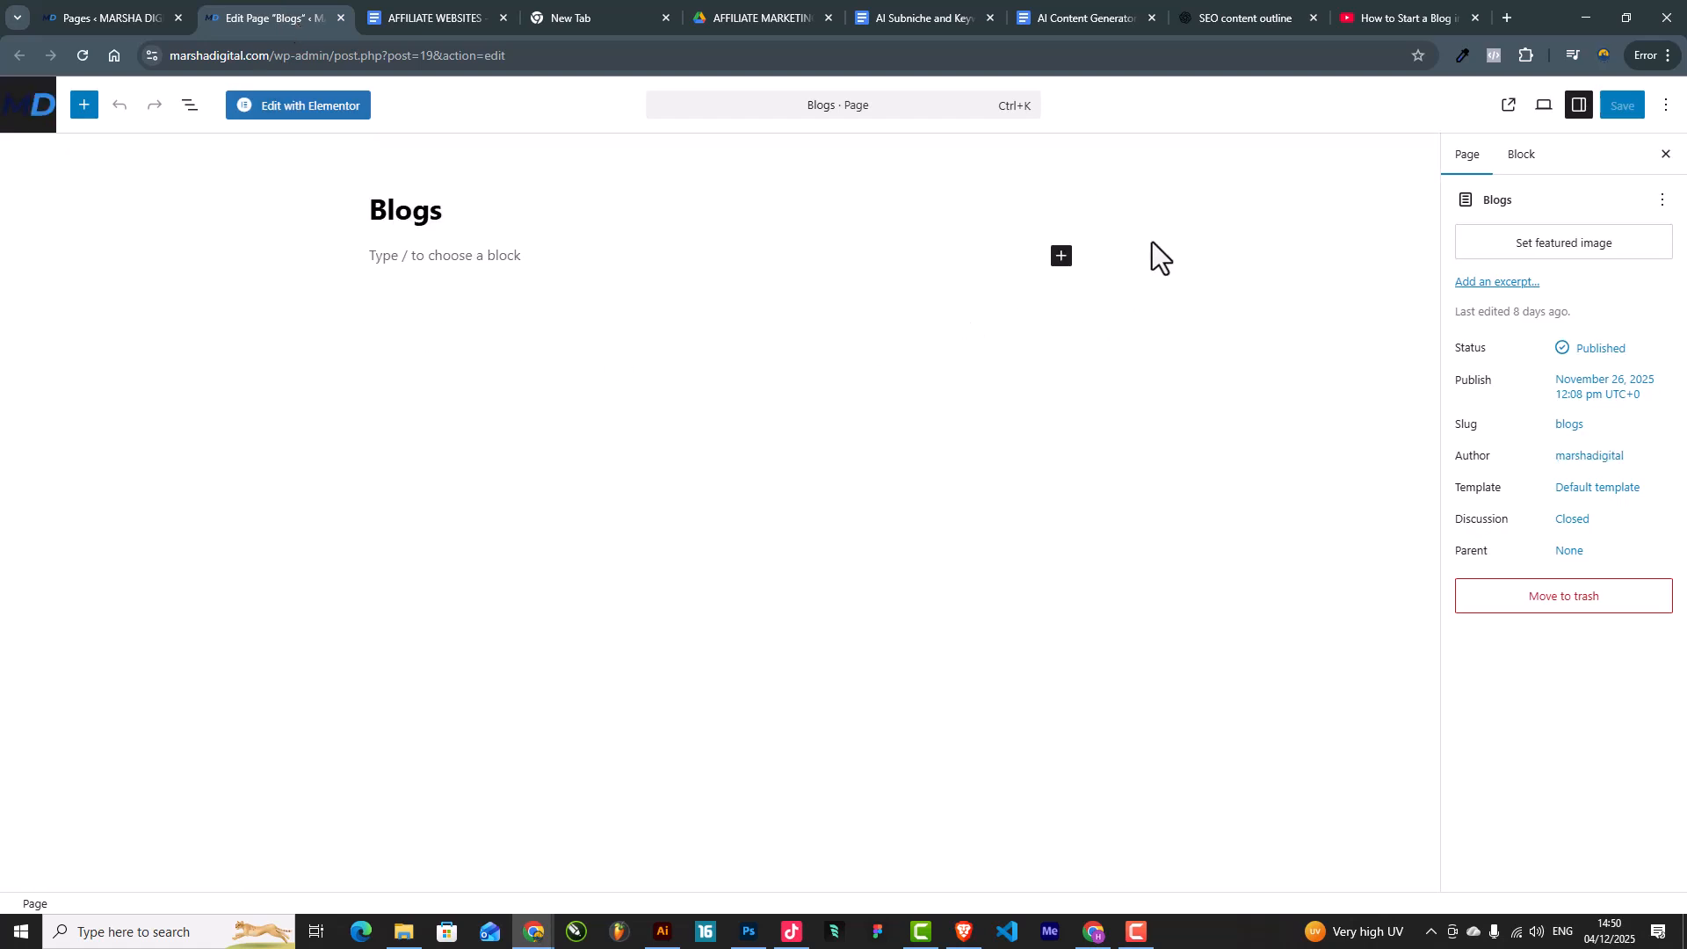
Step: Launch 'Edit with Elementor' on the Blogs page and wait for its header, title and drop area
left_click(322, 103)
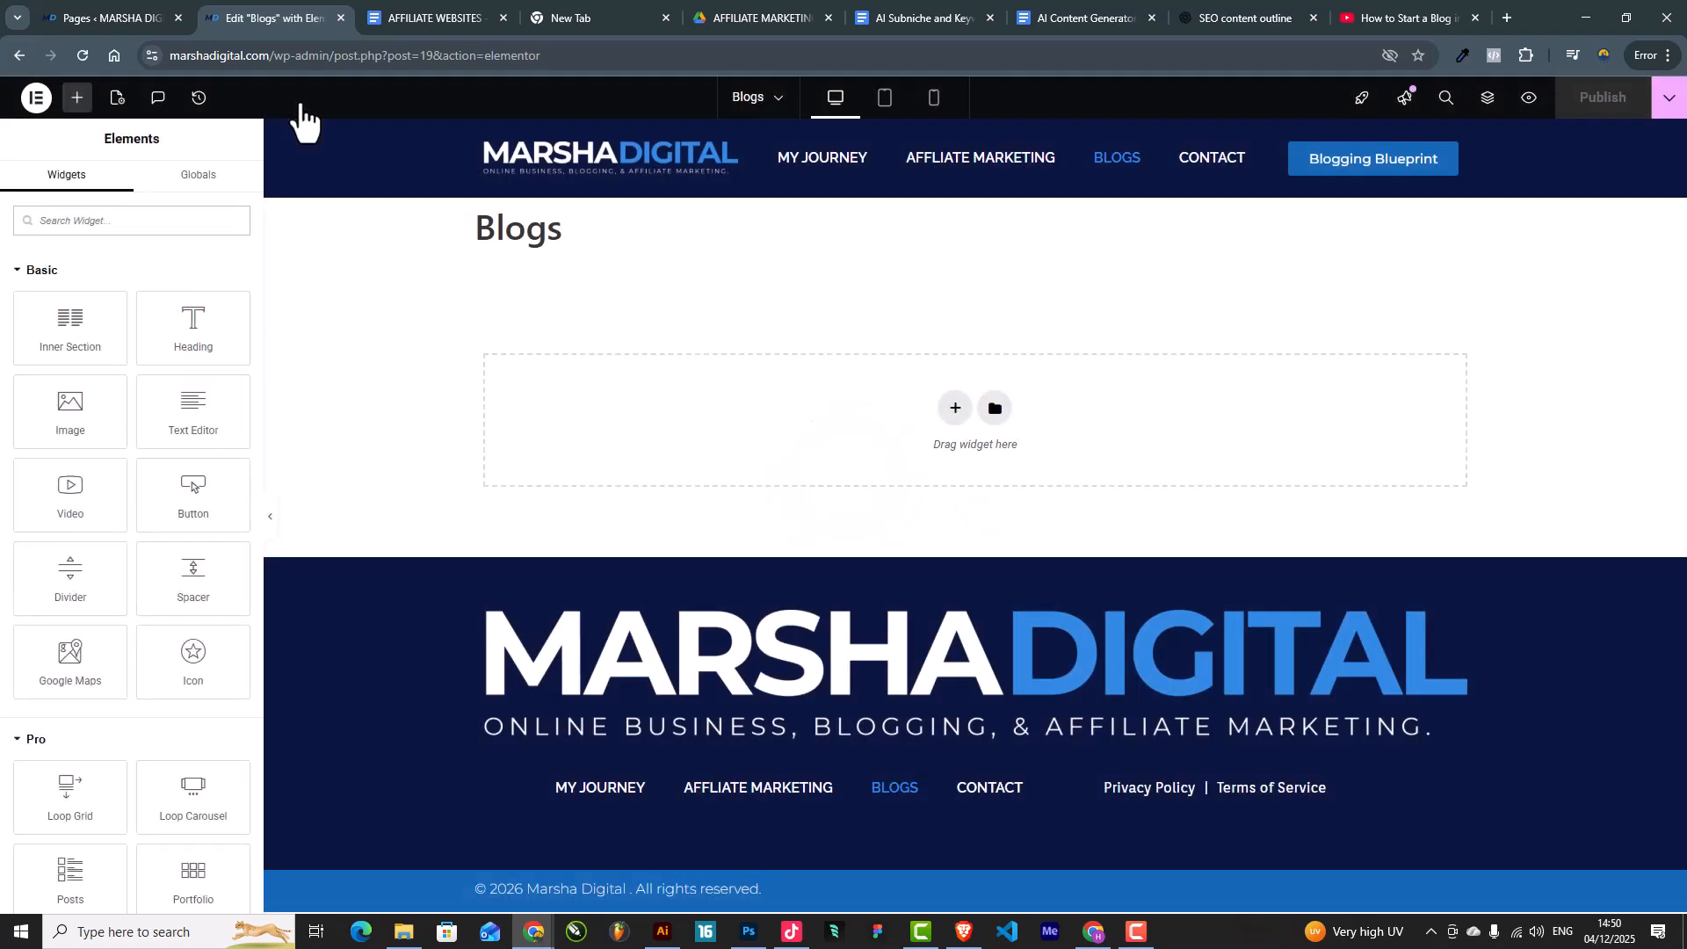
left_click_drag(558, 239, 400, 238)
left_click(562, 235)
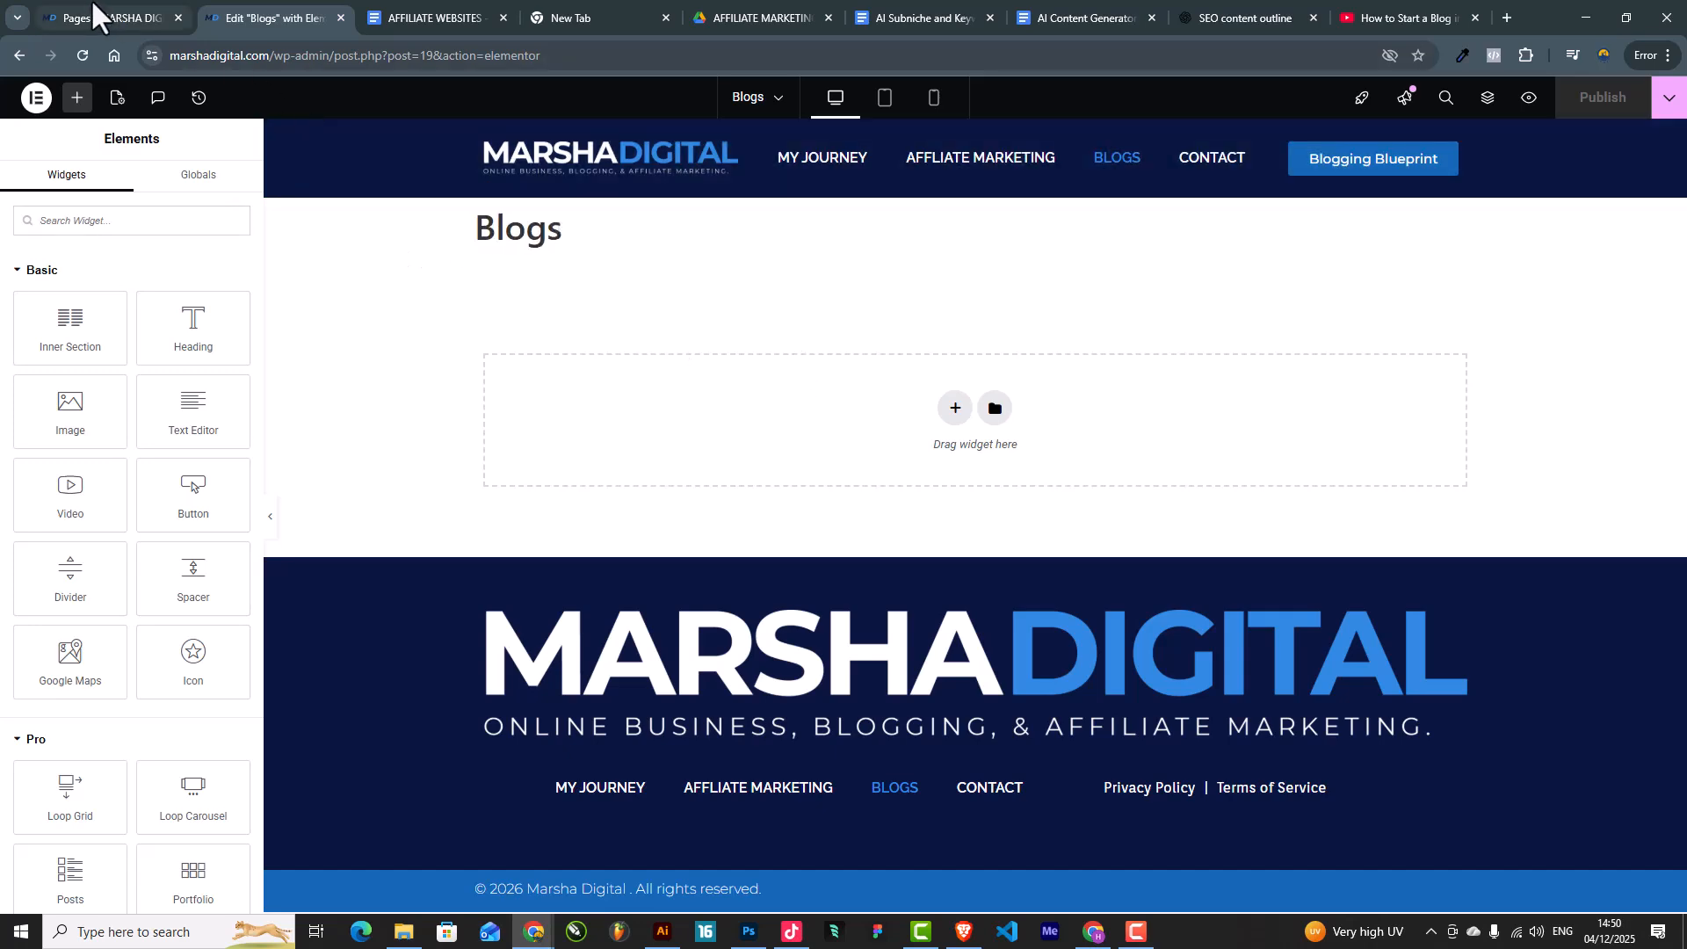
Step: Load the live marshadigital.com homepage in the Google search tab and look over its hero heading
type("mars")
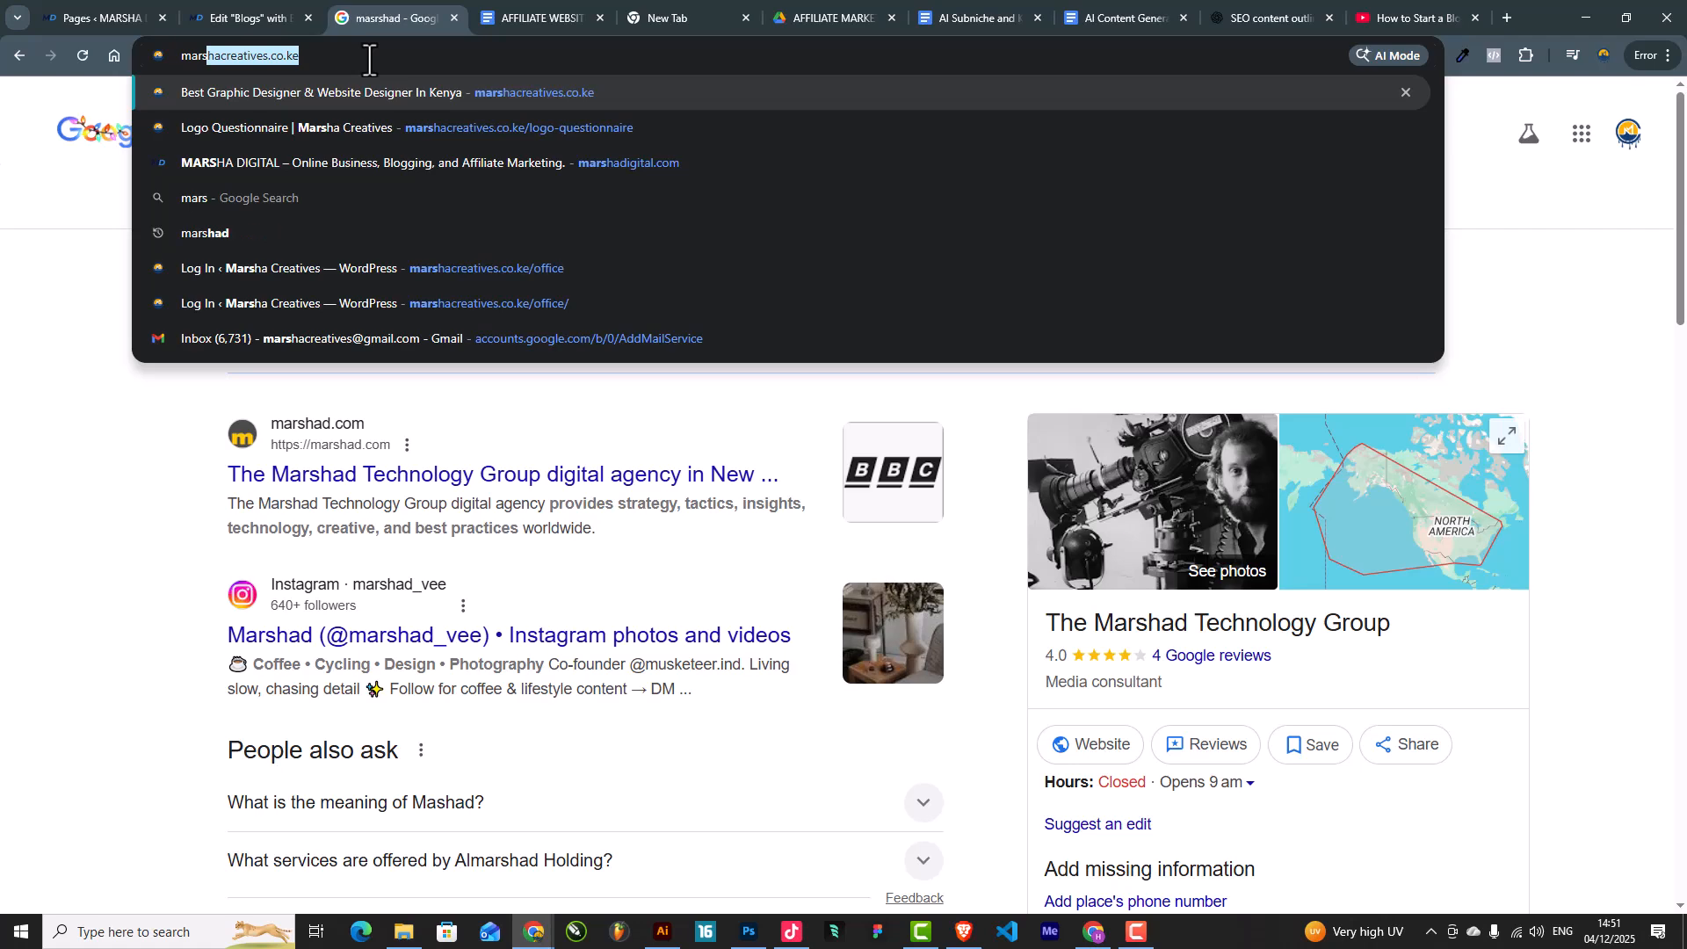
type("ha")
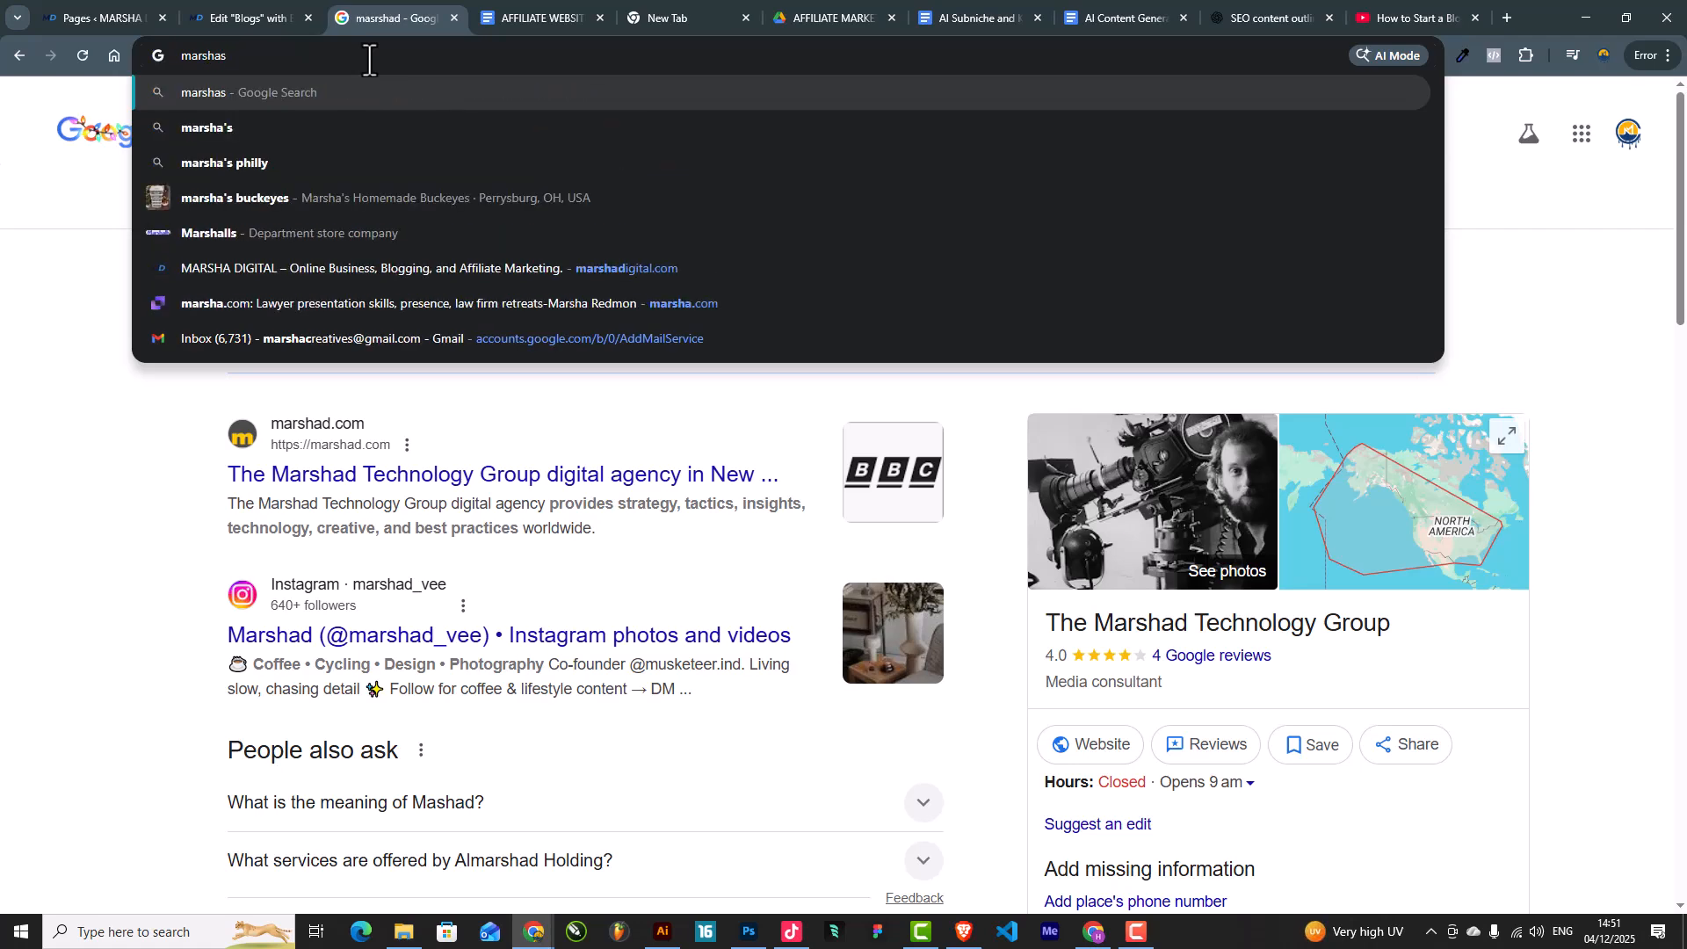
type("di")
key("Return")
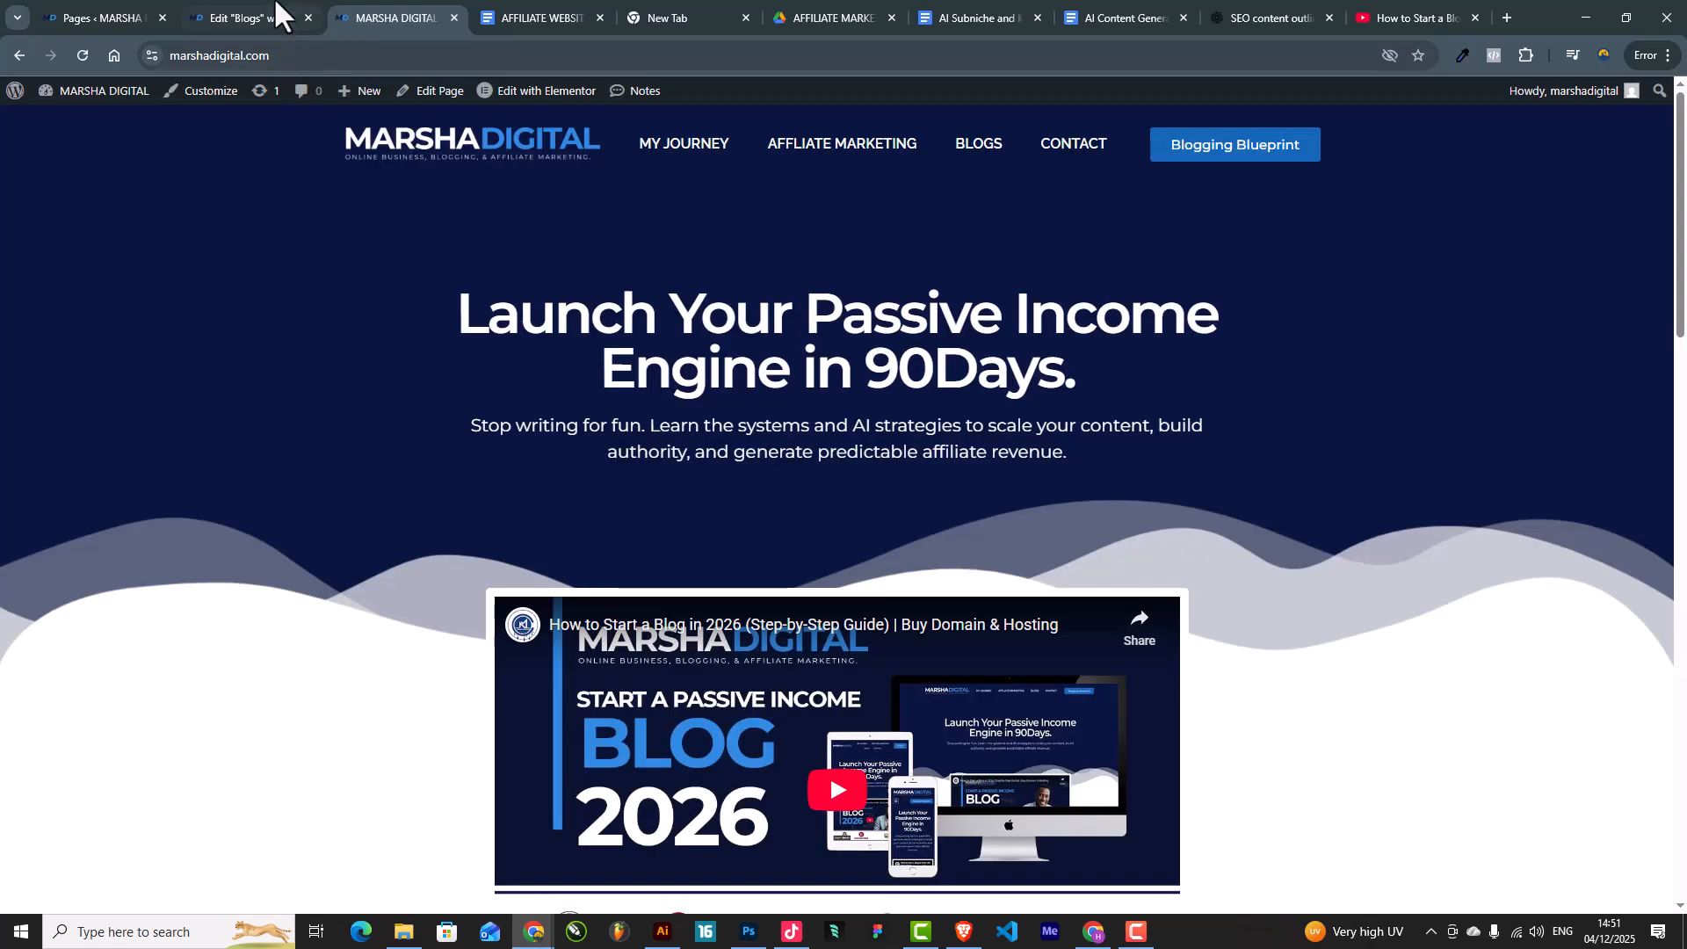
left_click(220, 4)
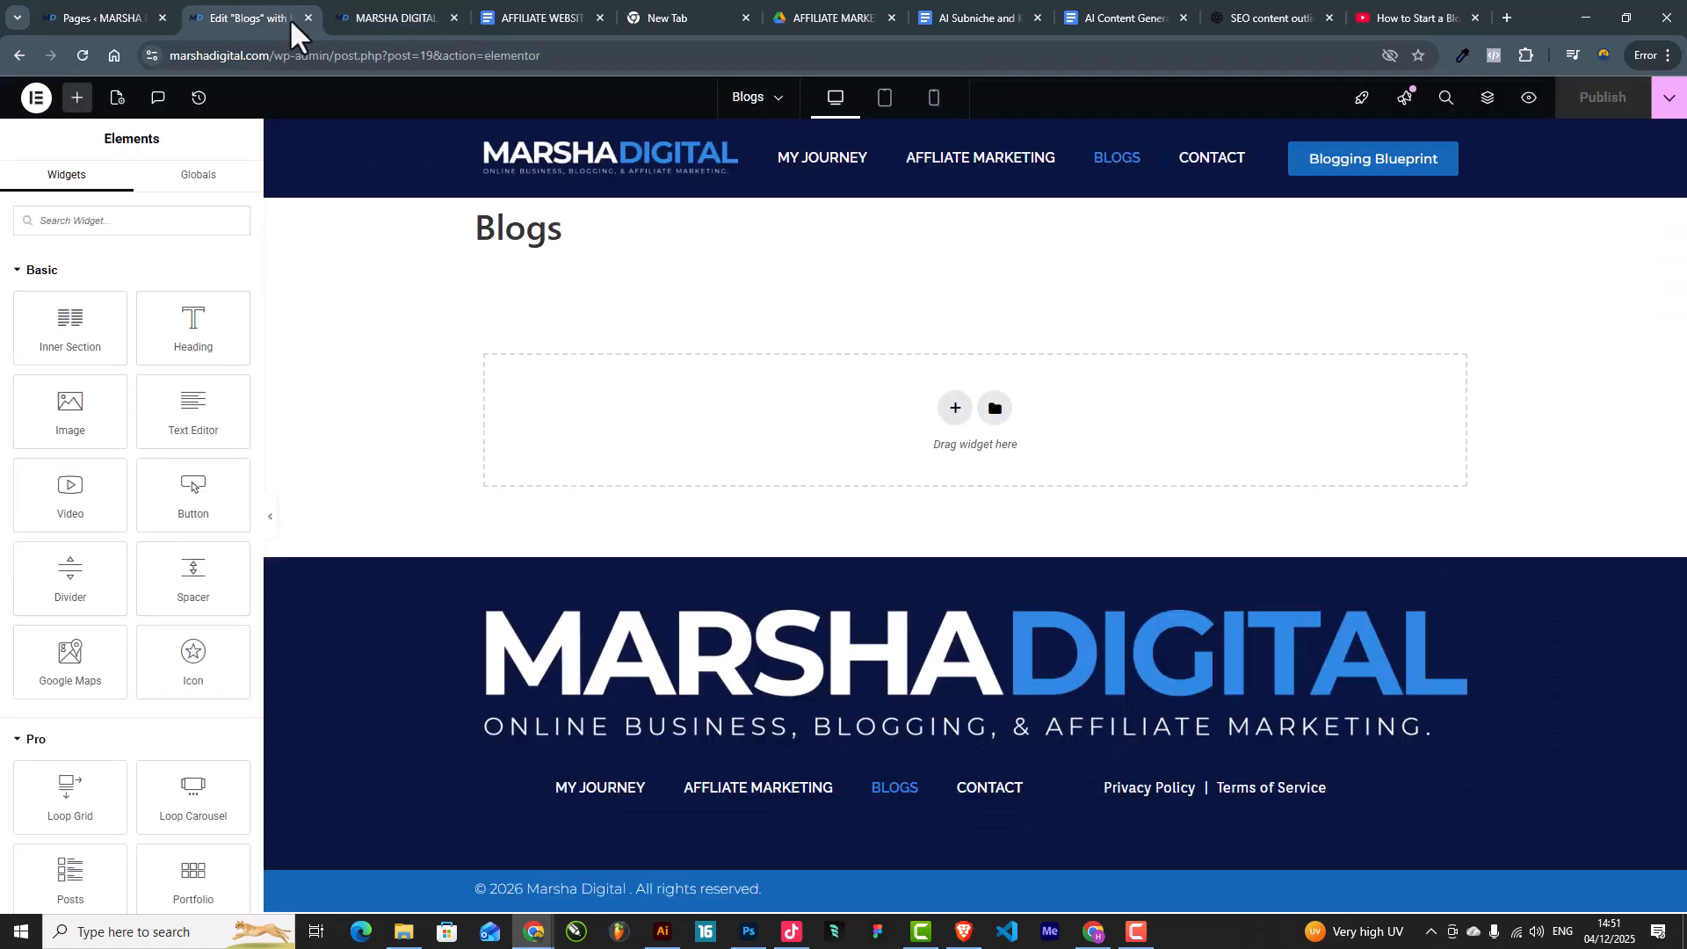
left_click(391, 18)
left_click_drag(458, 315, 1040, 365)
key("ctrl+c")
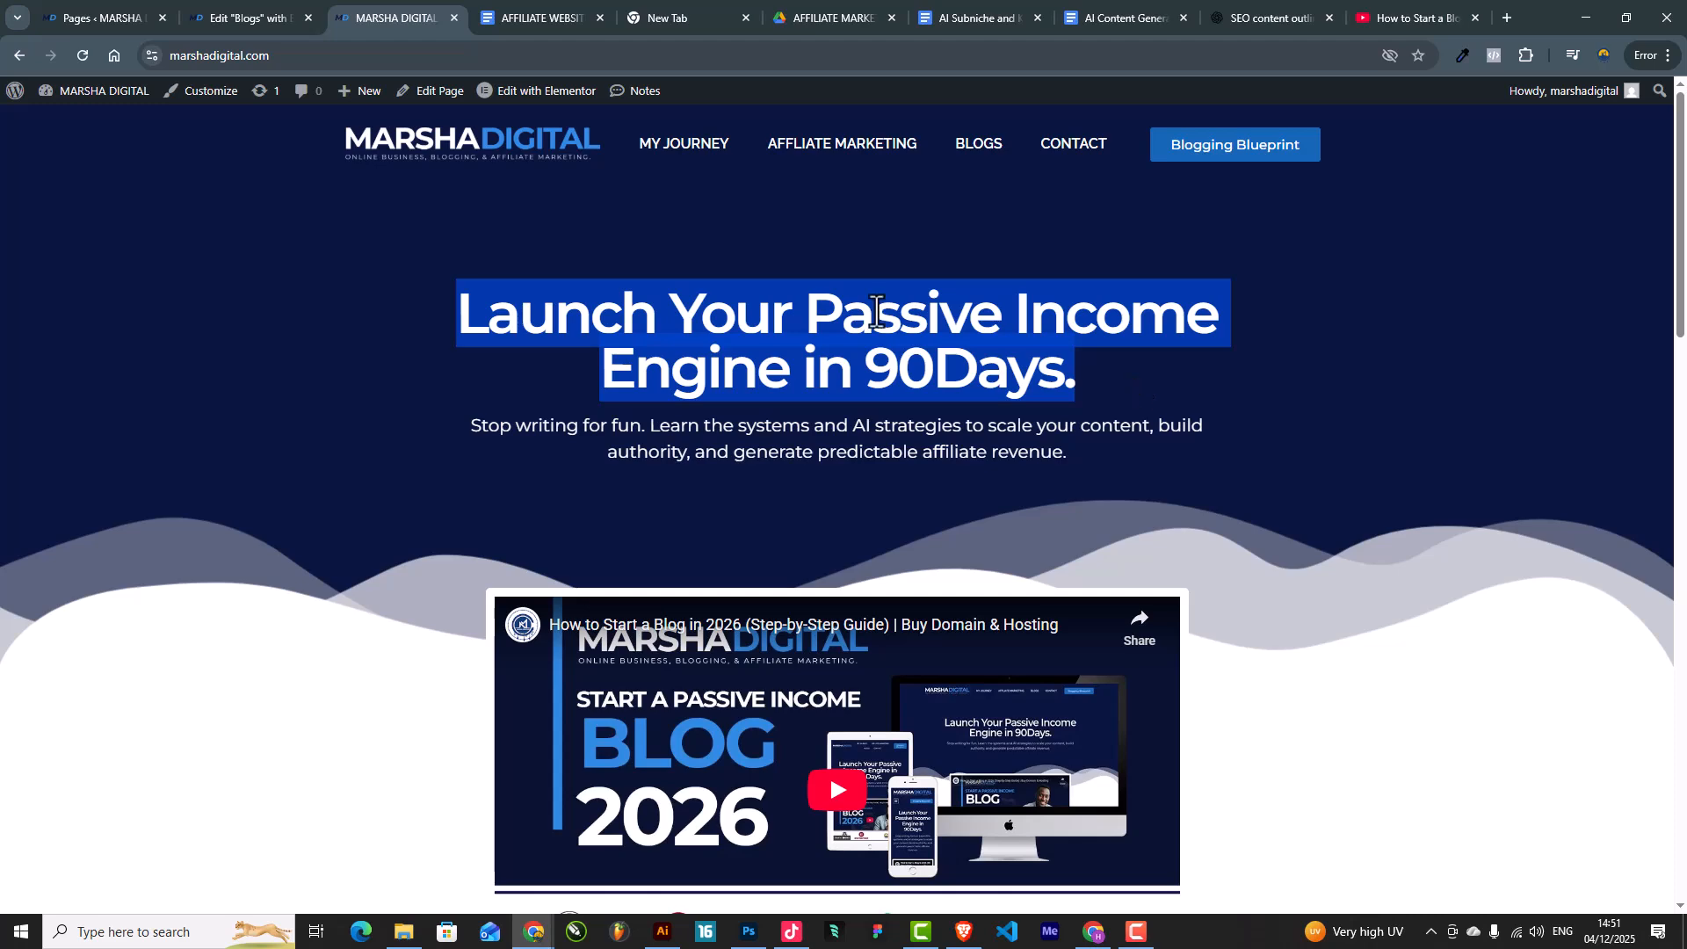
Step: Return to the Blogs page in the Elementor editor tab
left_click(256, 16)
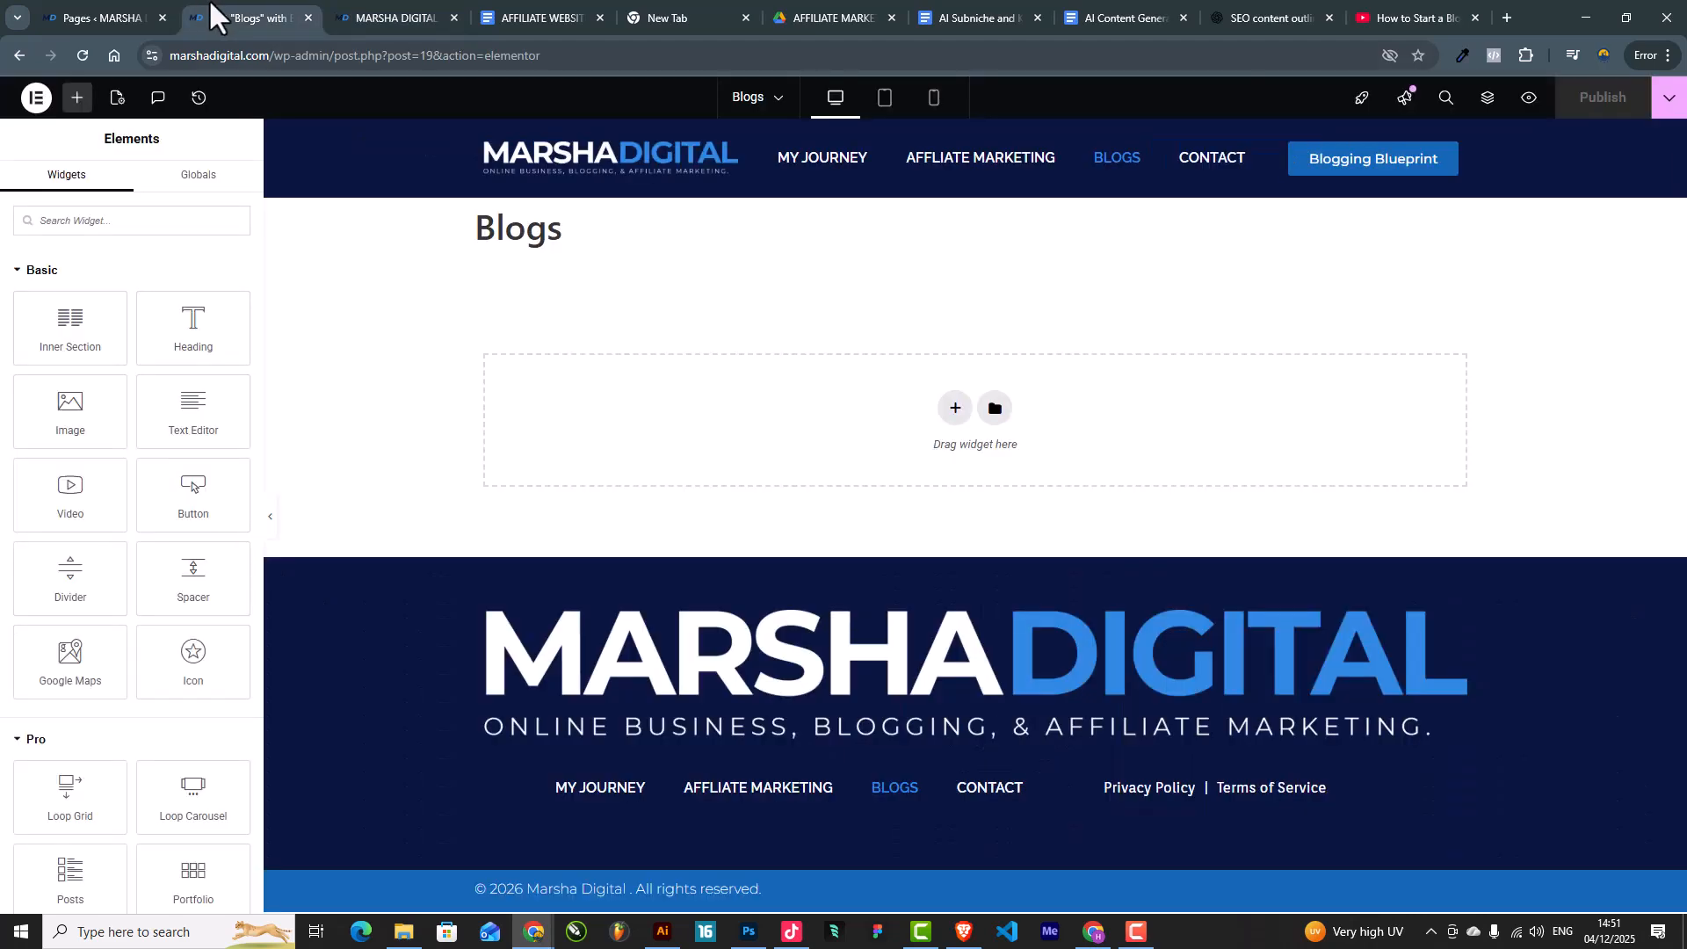
left_click_drag(471, 237, 603, 245)
left_click(644, 226)
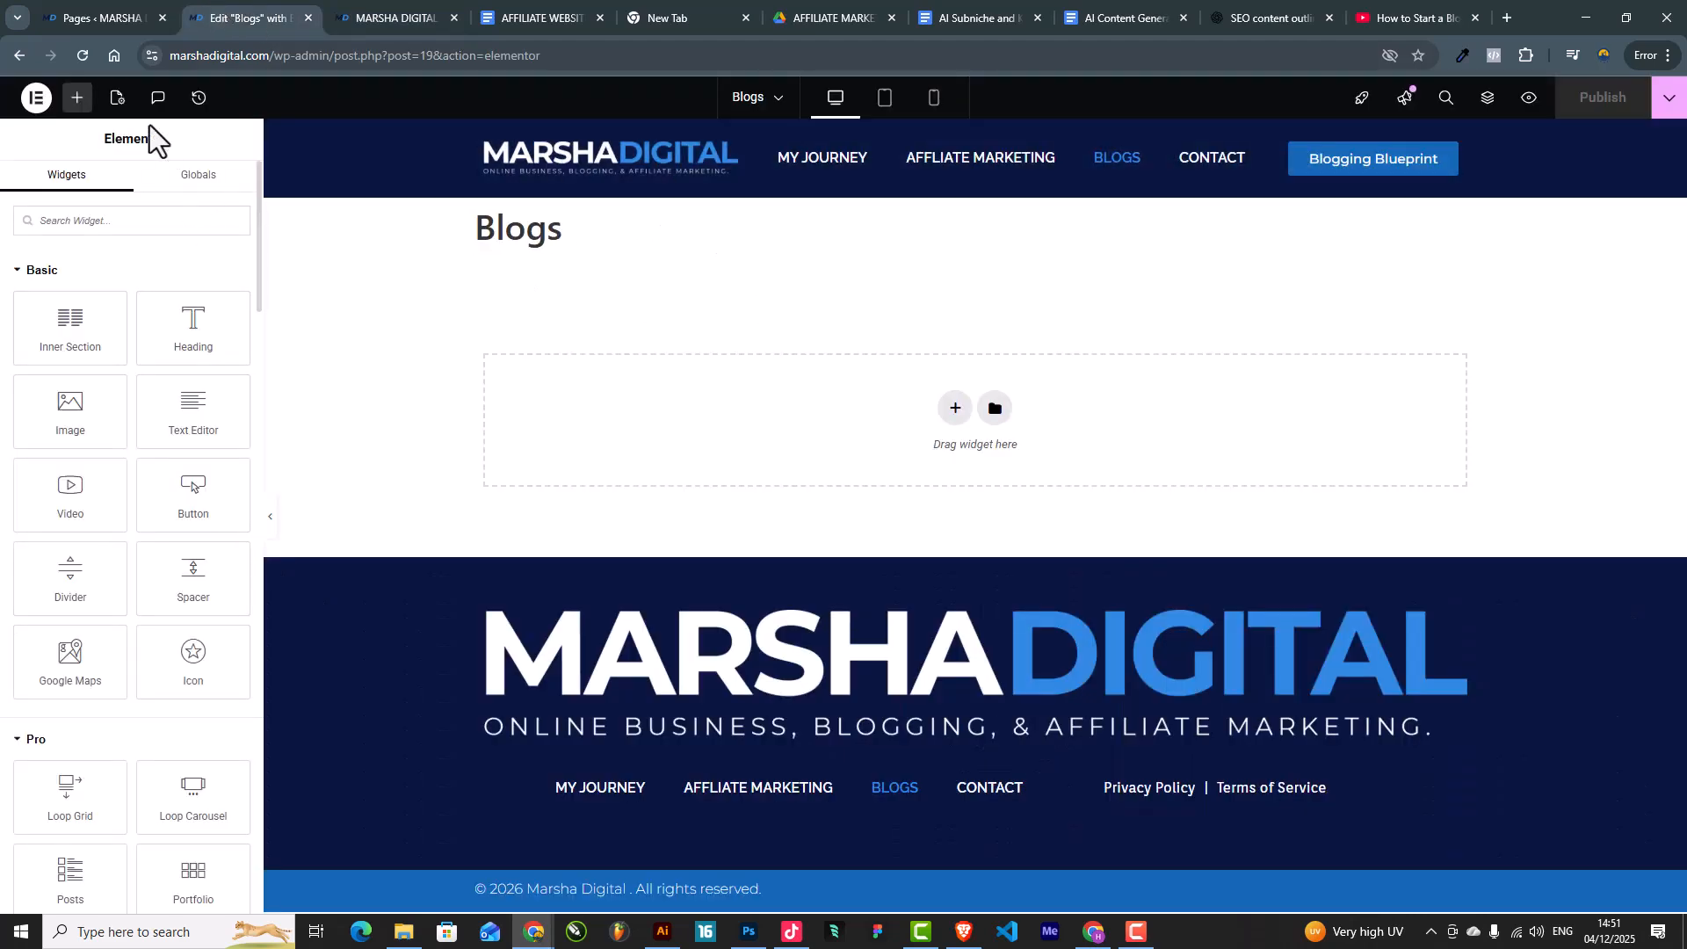
Step: Hide the Blogs page title and add a new single-column section
left_click(117, 98)
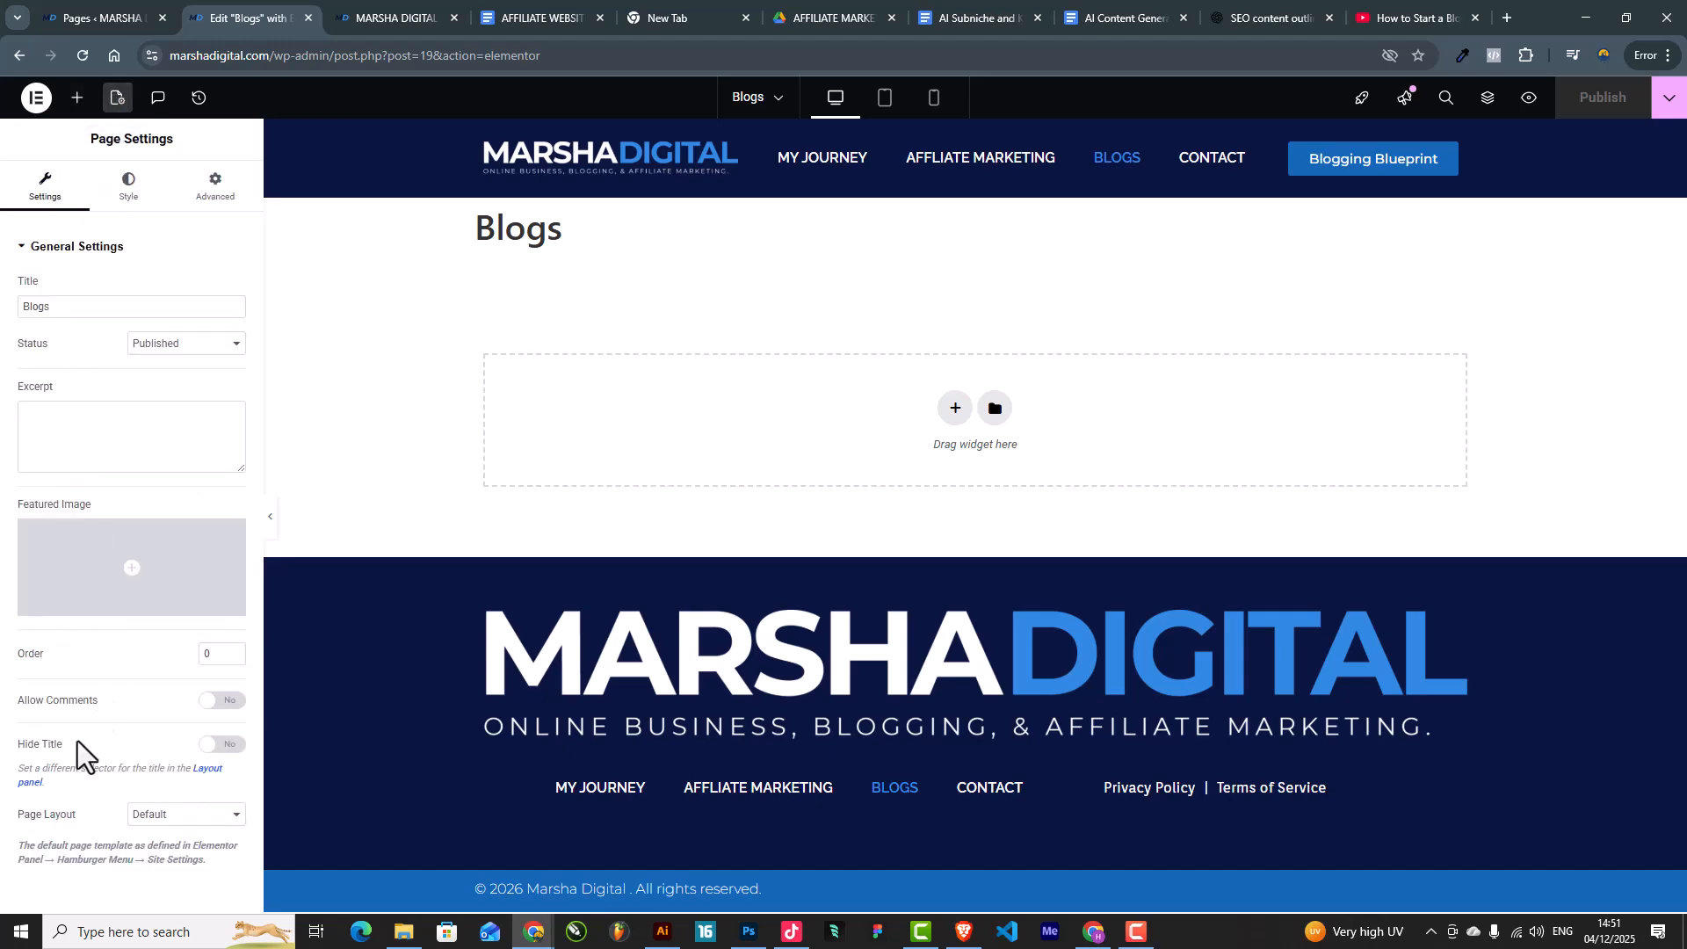
left_click(228, 745)
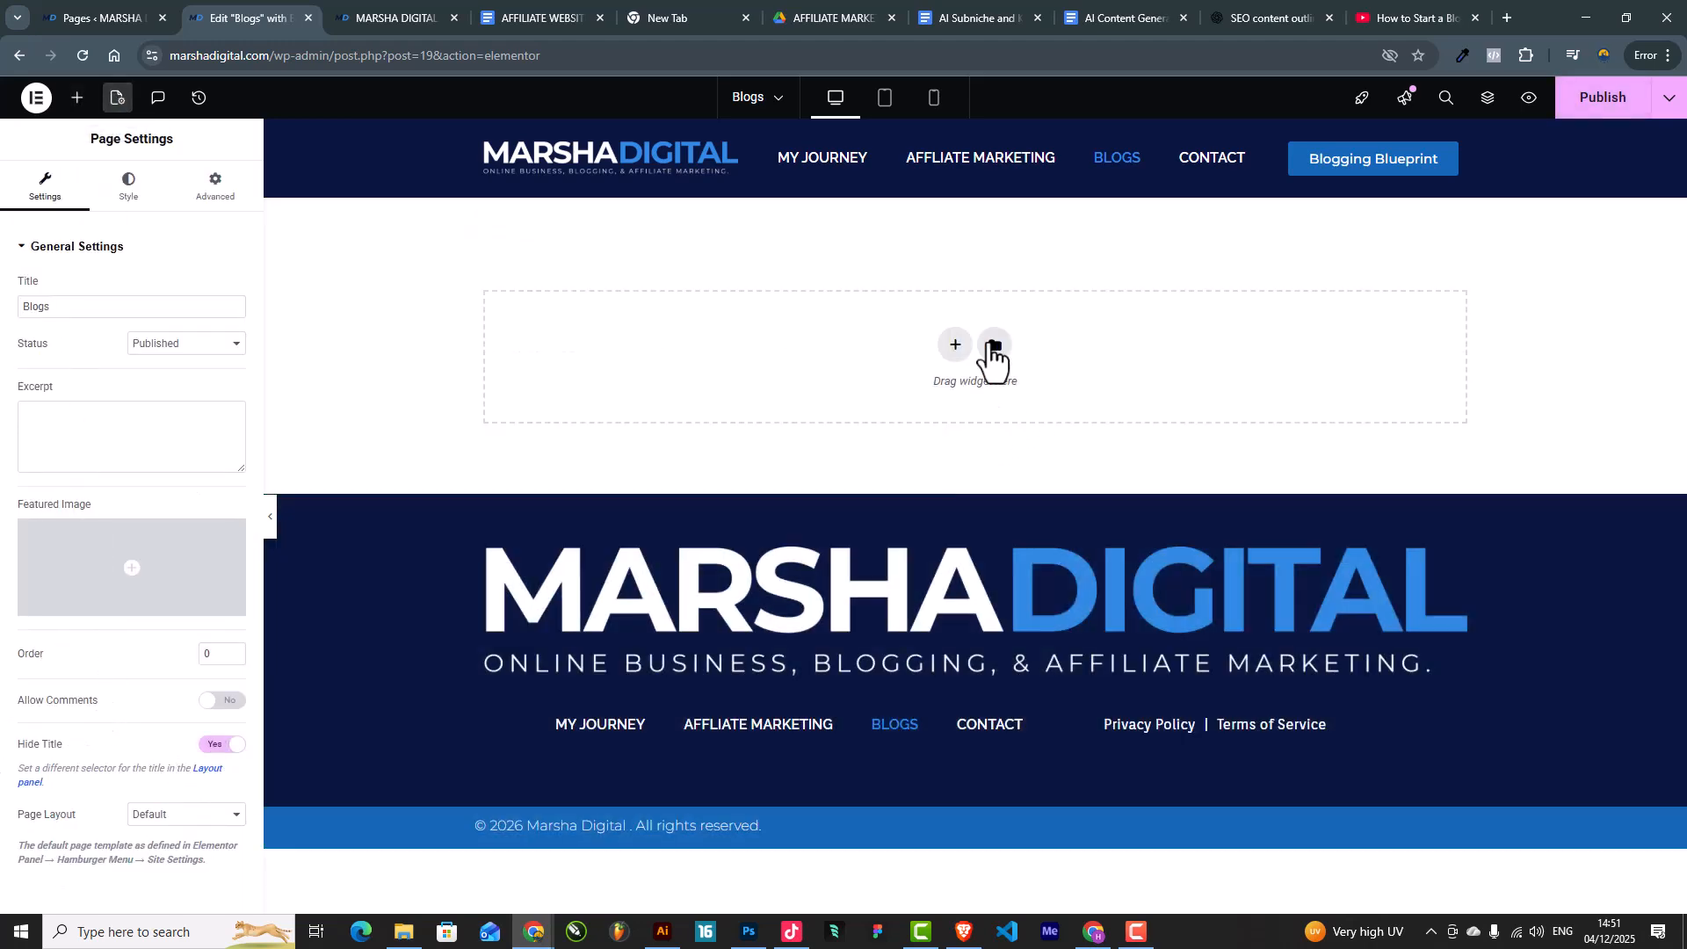
left_click(954, 352)
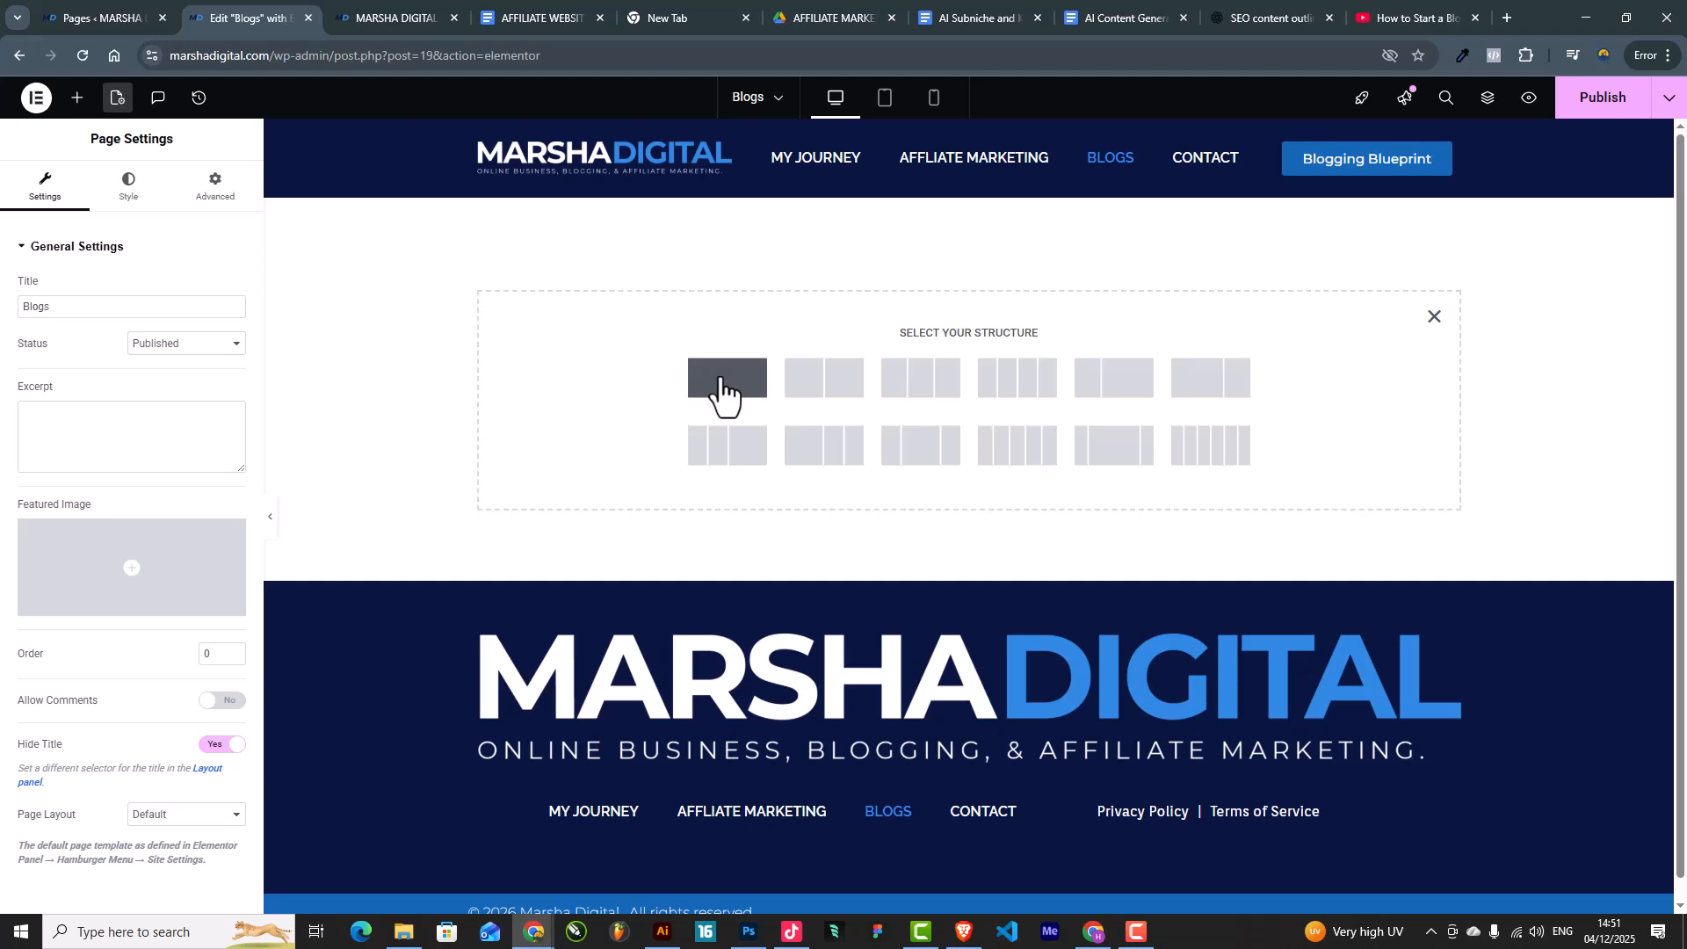
left_click(719, 386)
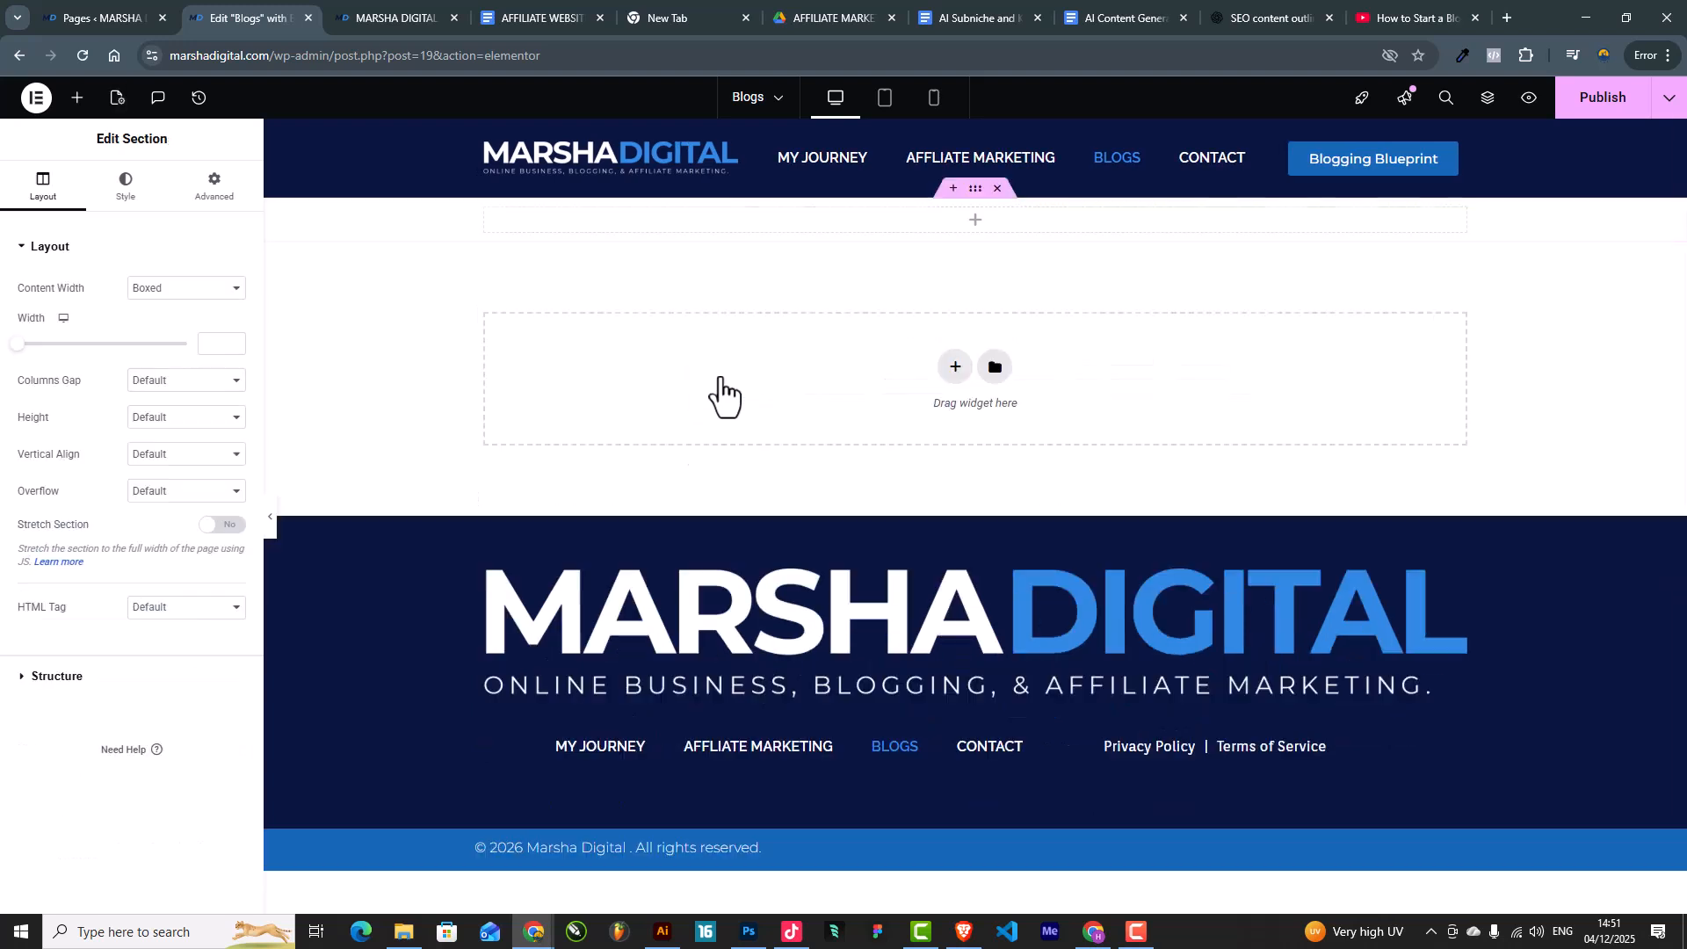
Step: Set the section's Padding Top and Bottom to 50 px
left_click(198, 189)
left_click(235, 377)
left_click_drag(42, 379, 0, 380)
type("50")
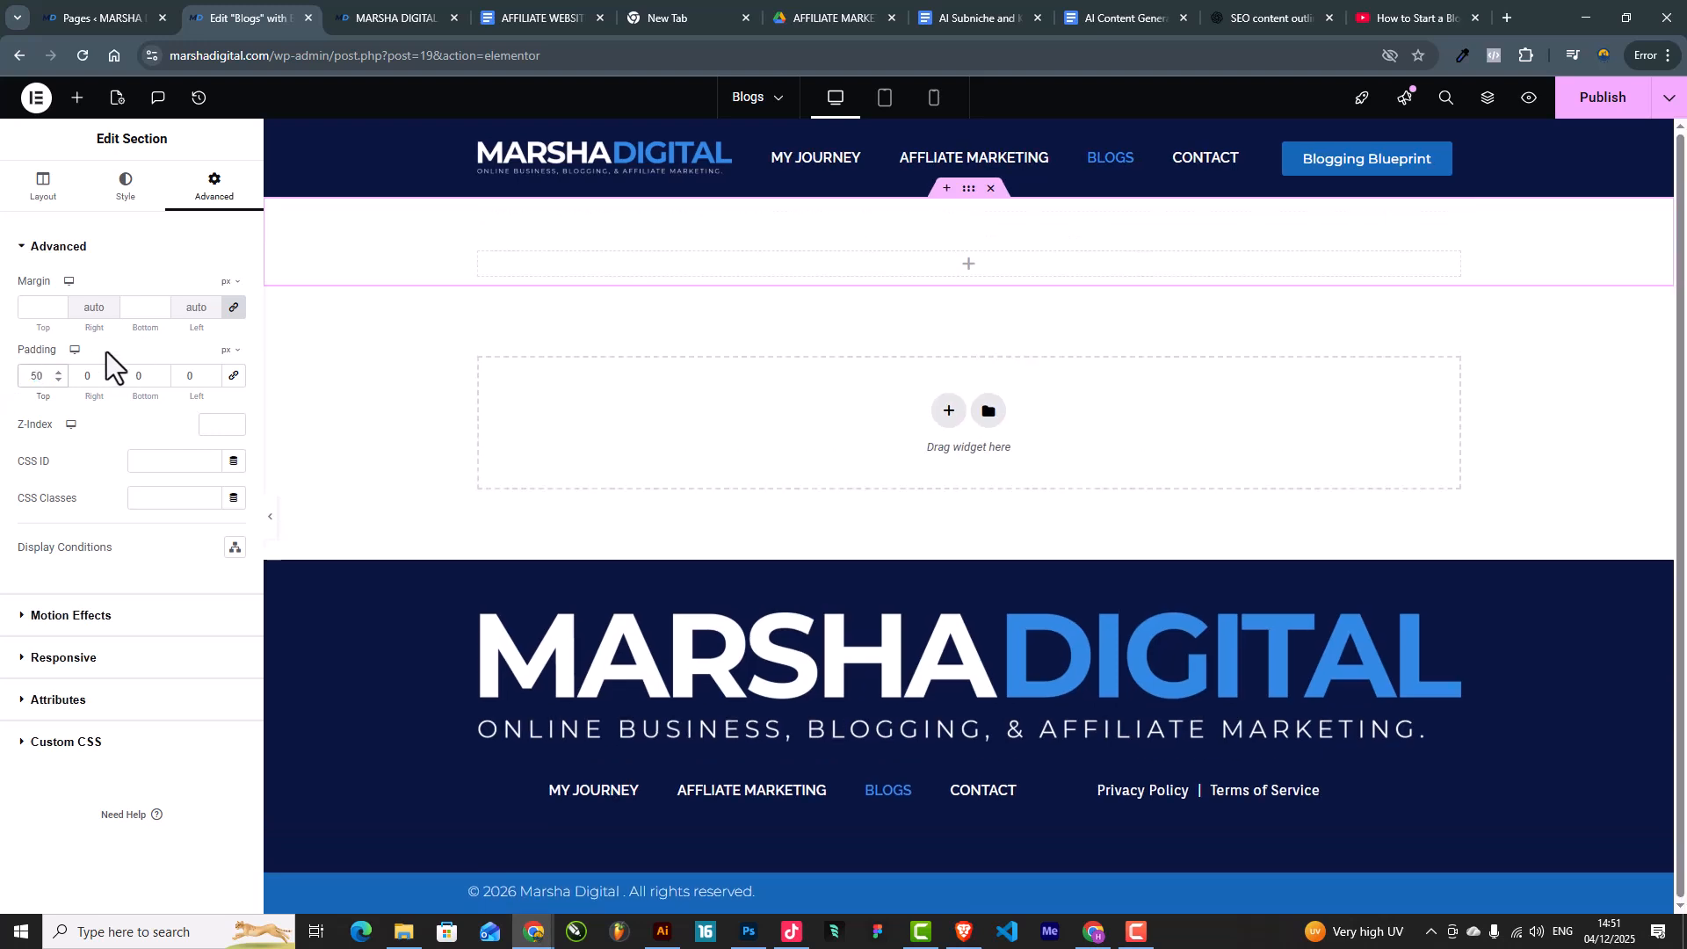
left_click(139, 376)
type("50")
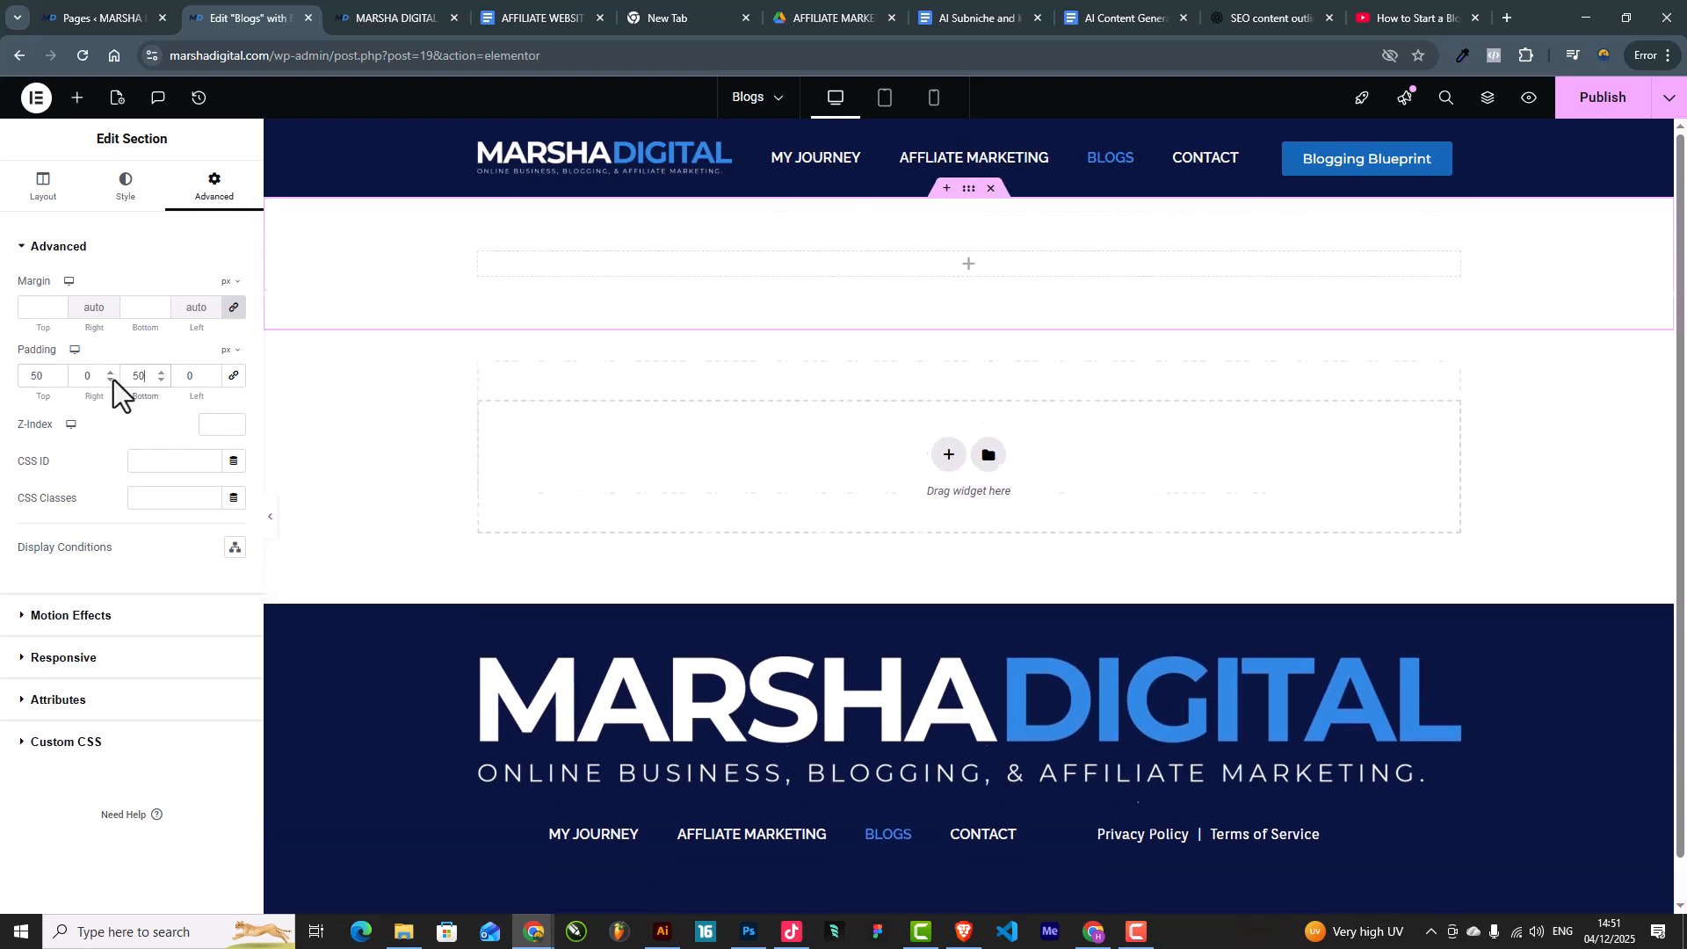
Step: Give the section a Classic background using the #EFF7FF global colour
left_click(132, 207)
left_click(161, 327)
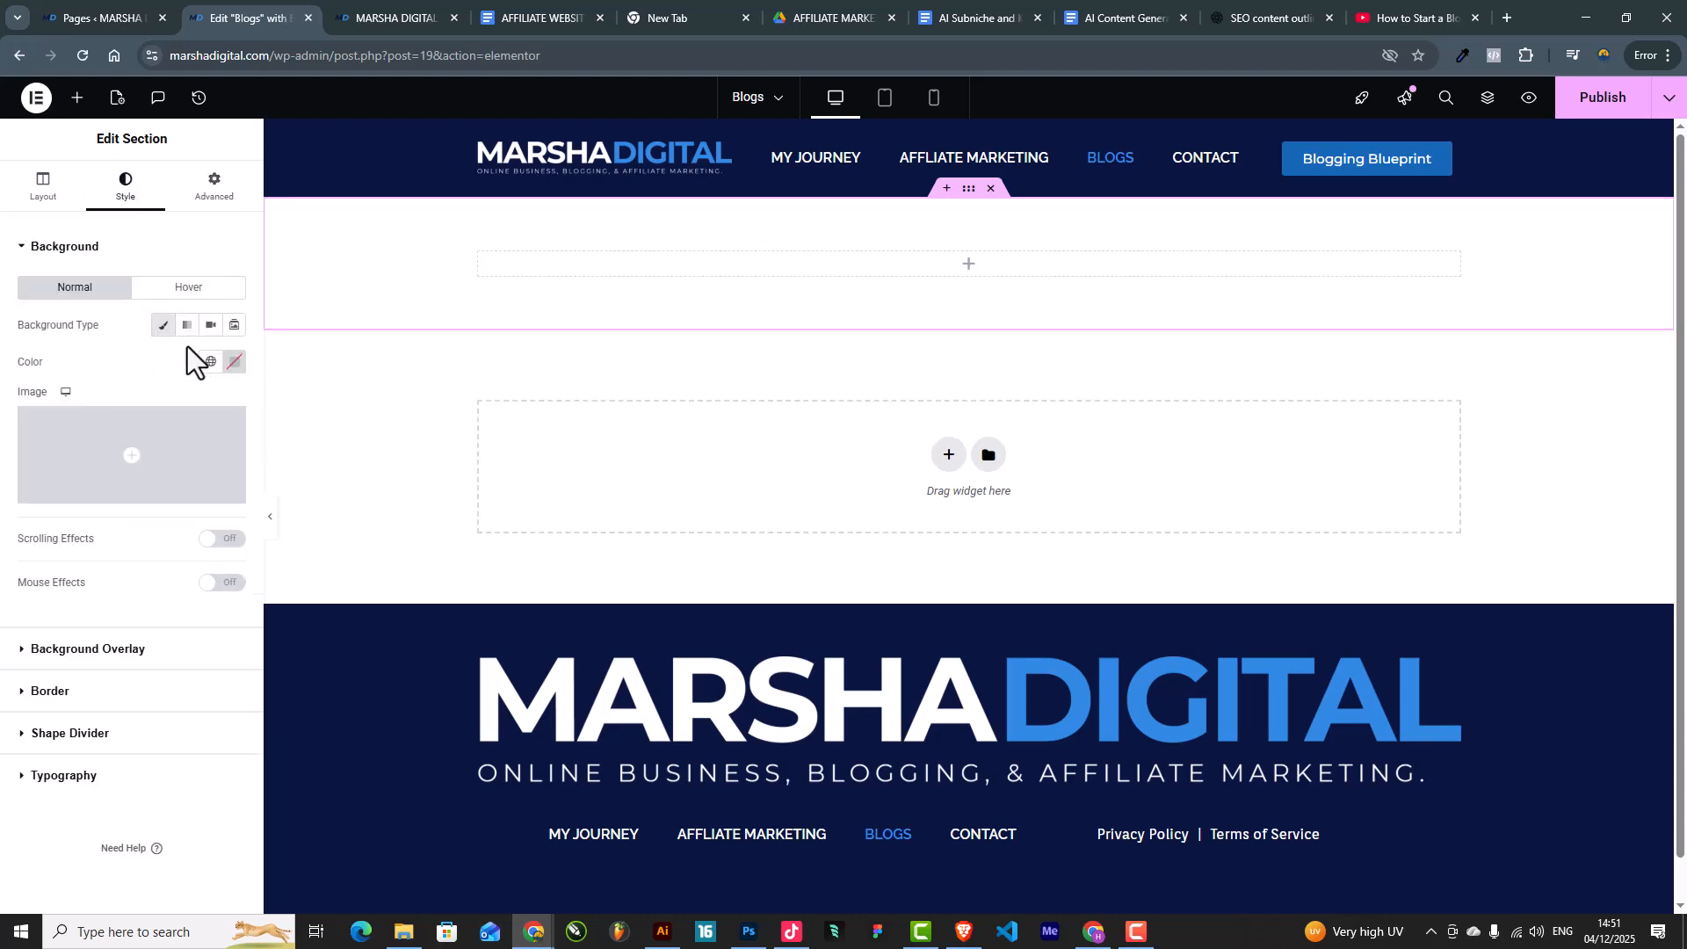
left_click(211, 361)
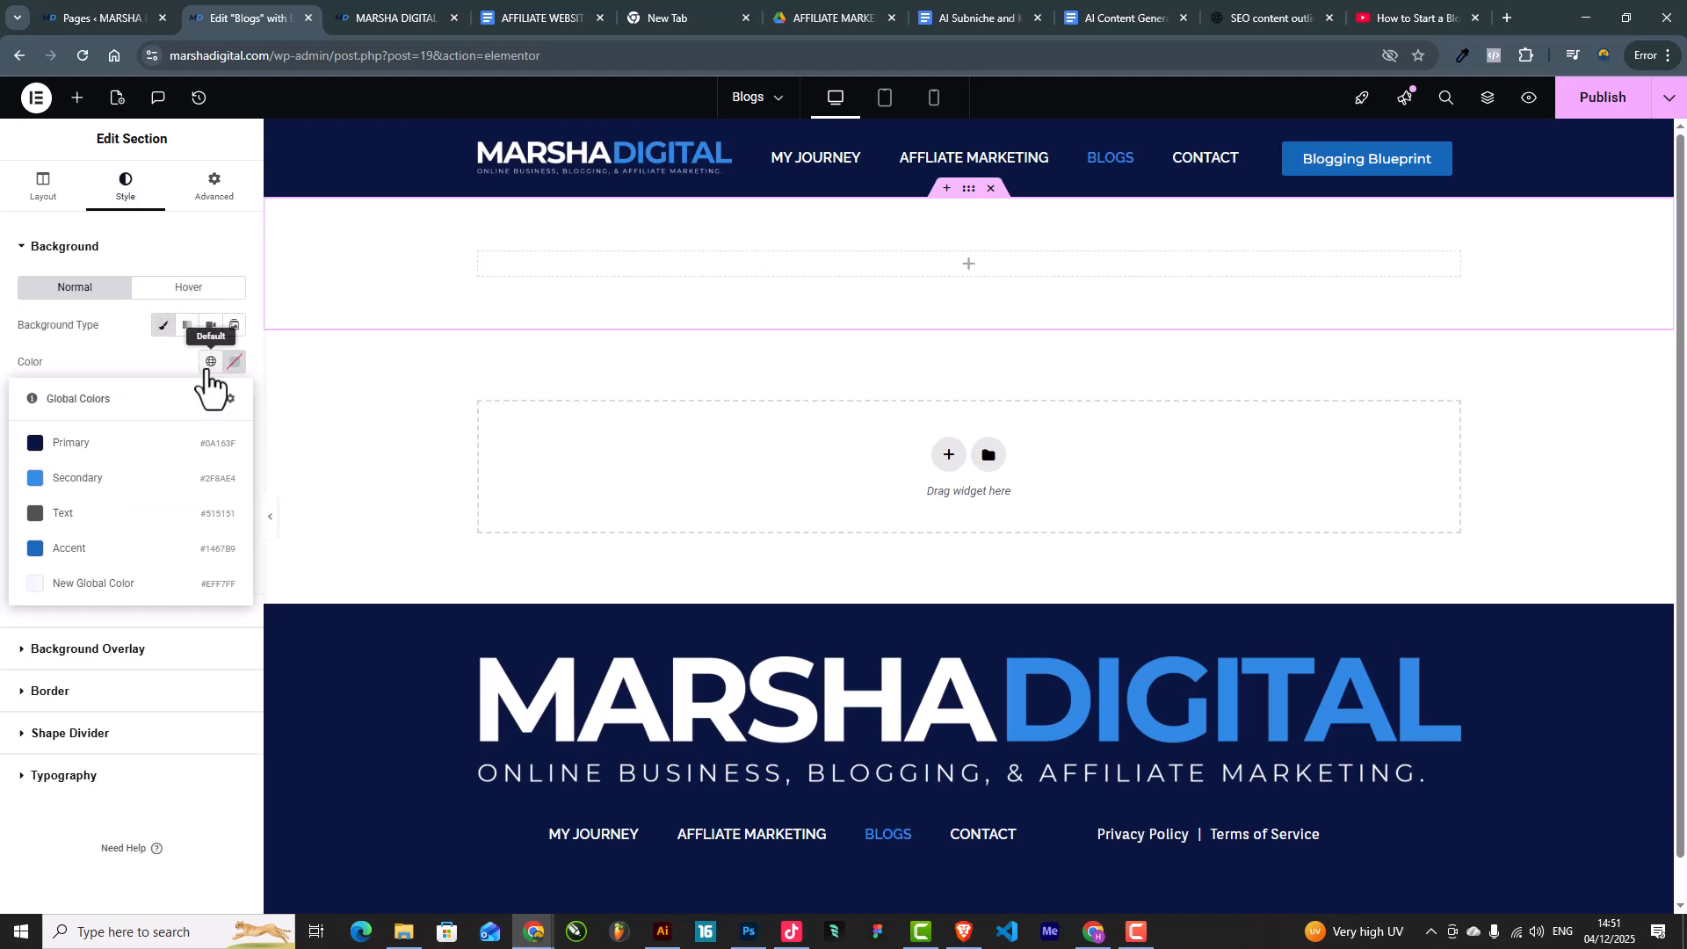
left_click(105, 585)
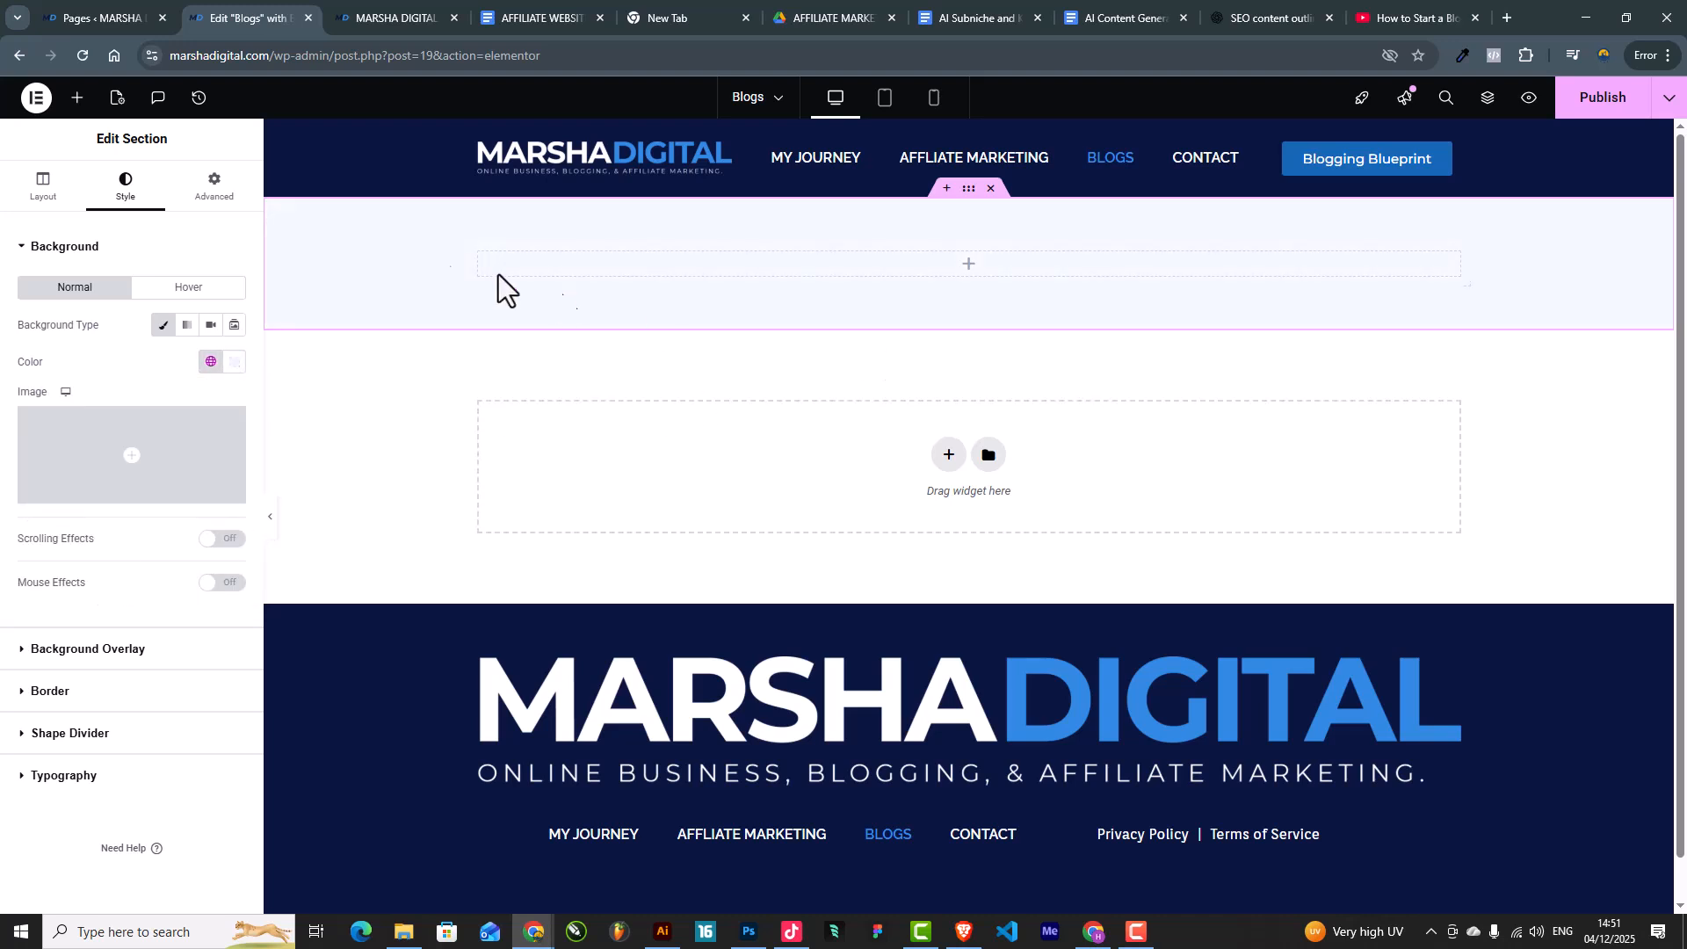
Step: Add a centred Heading reading 'Launch Your Passive Income Engine in 90Days.'
left_click(82, 104)
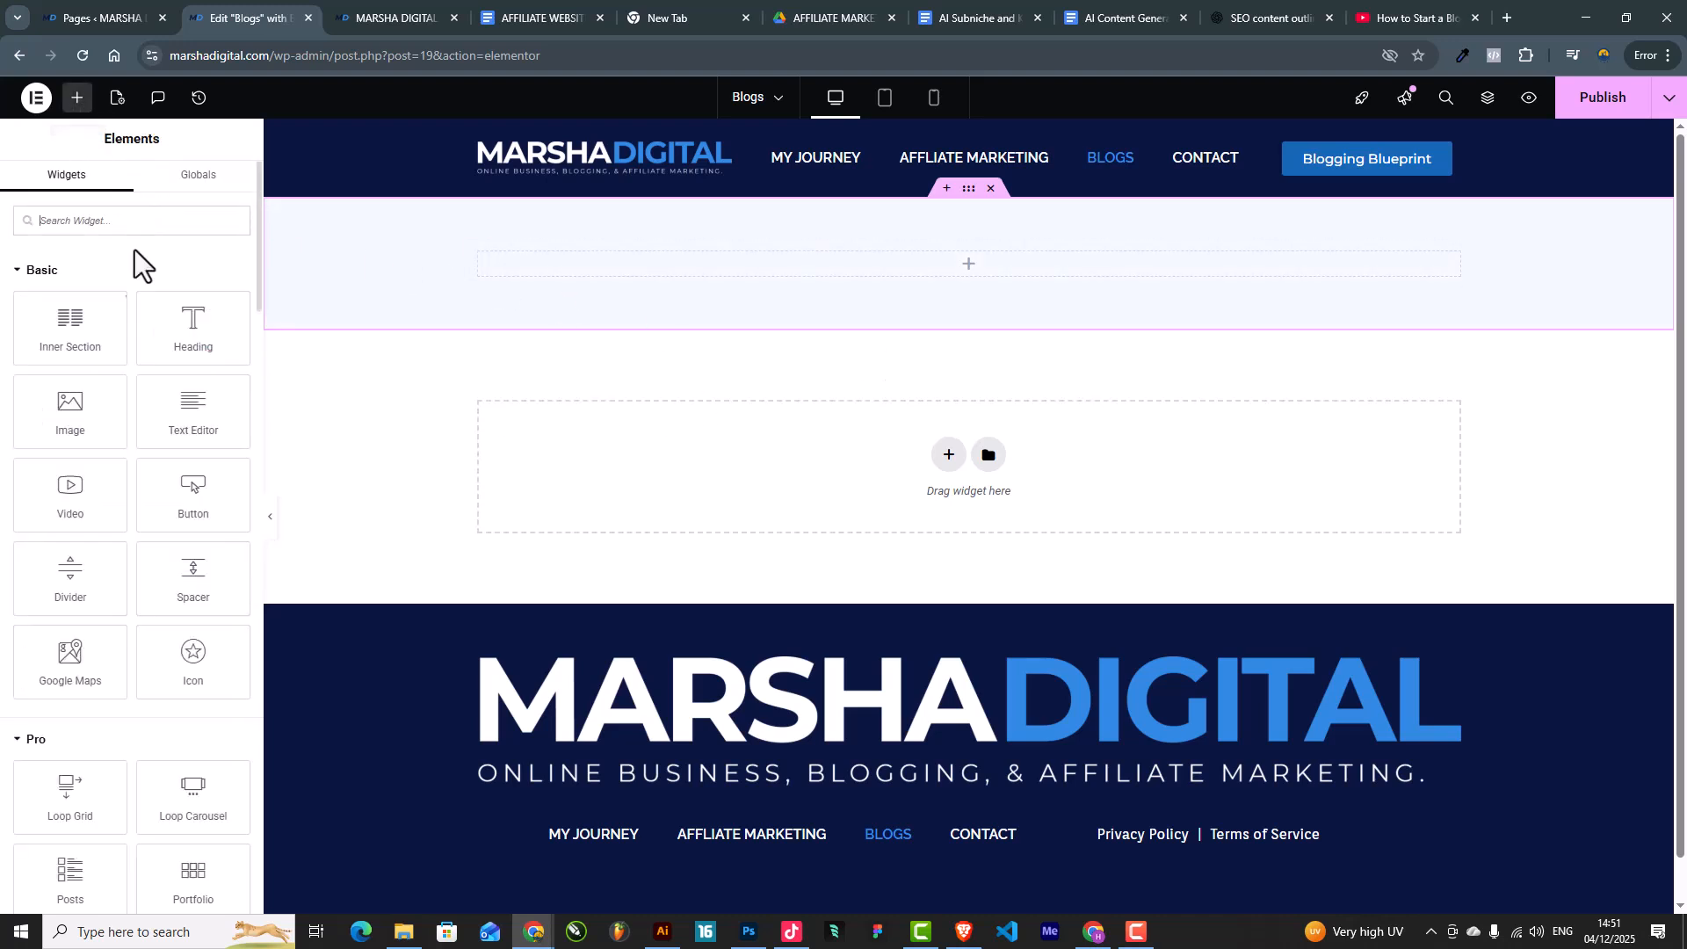
left_click_drag(188, 298, 911, 258)
left_click(180, 309)
key("ctrl+a")
key("ctrl+v")
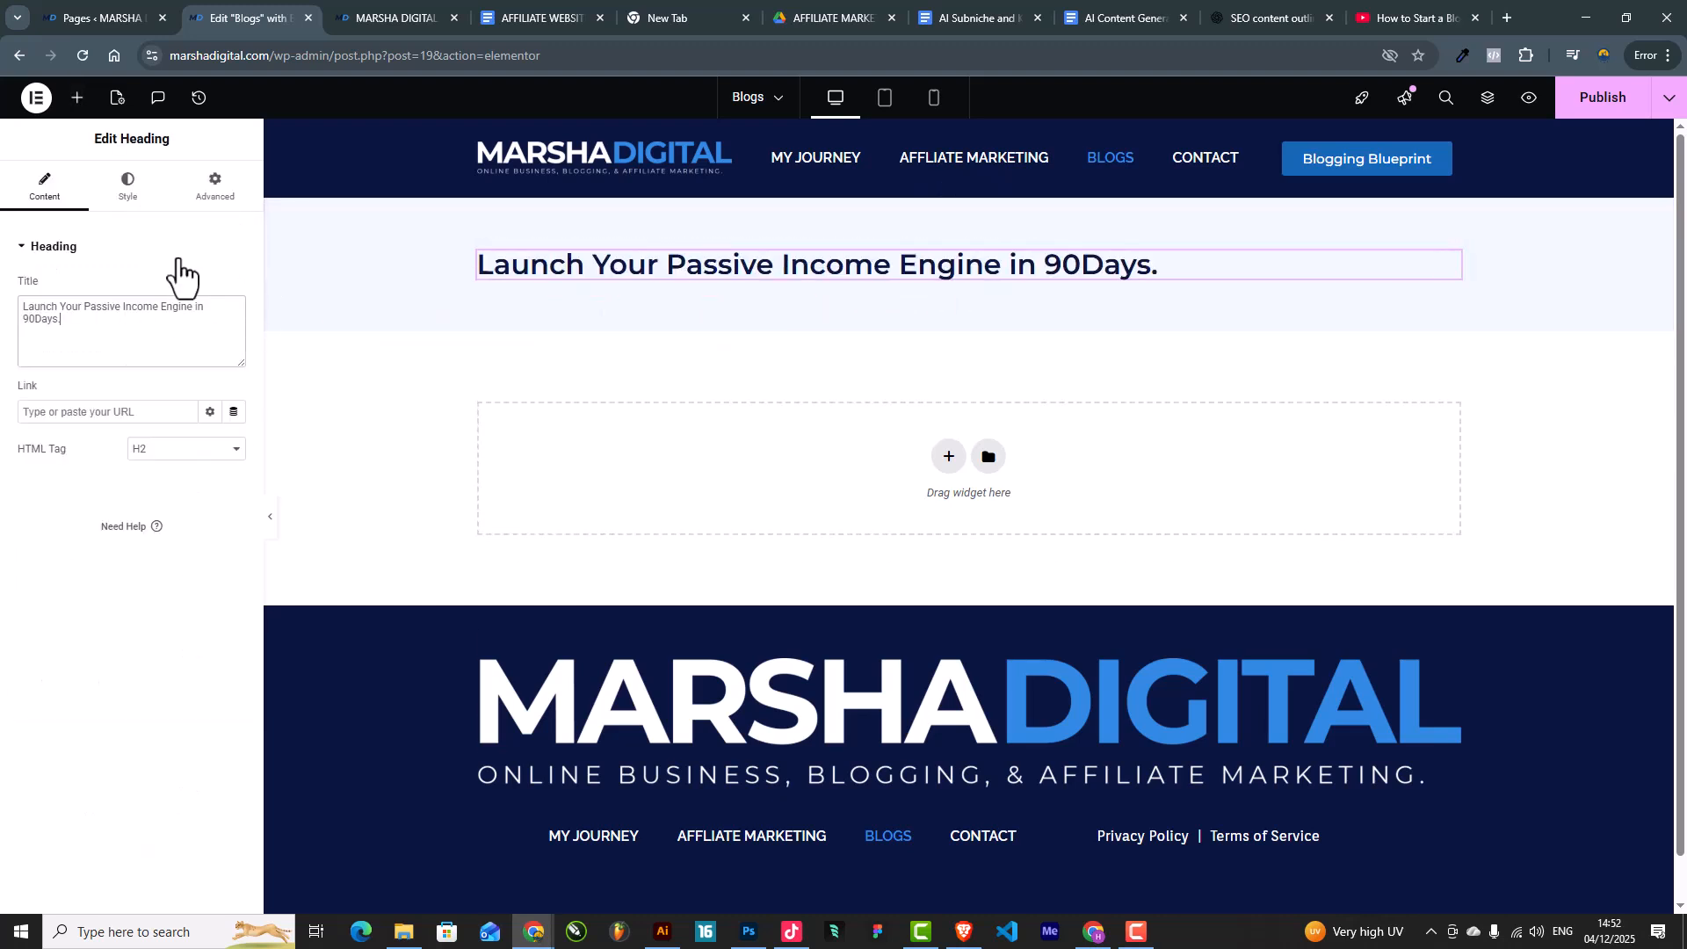
left_click(128, 189)
left_click(187, 289)
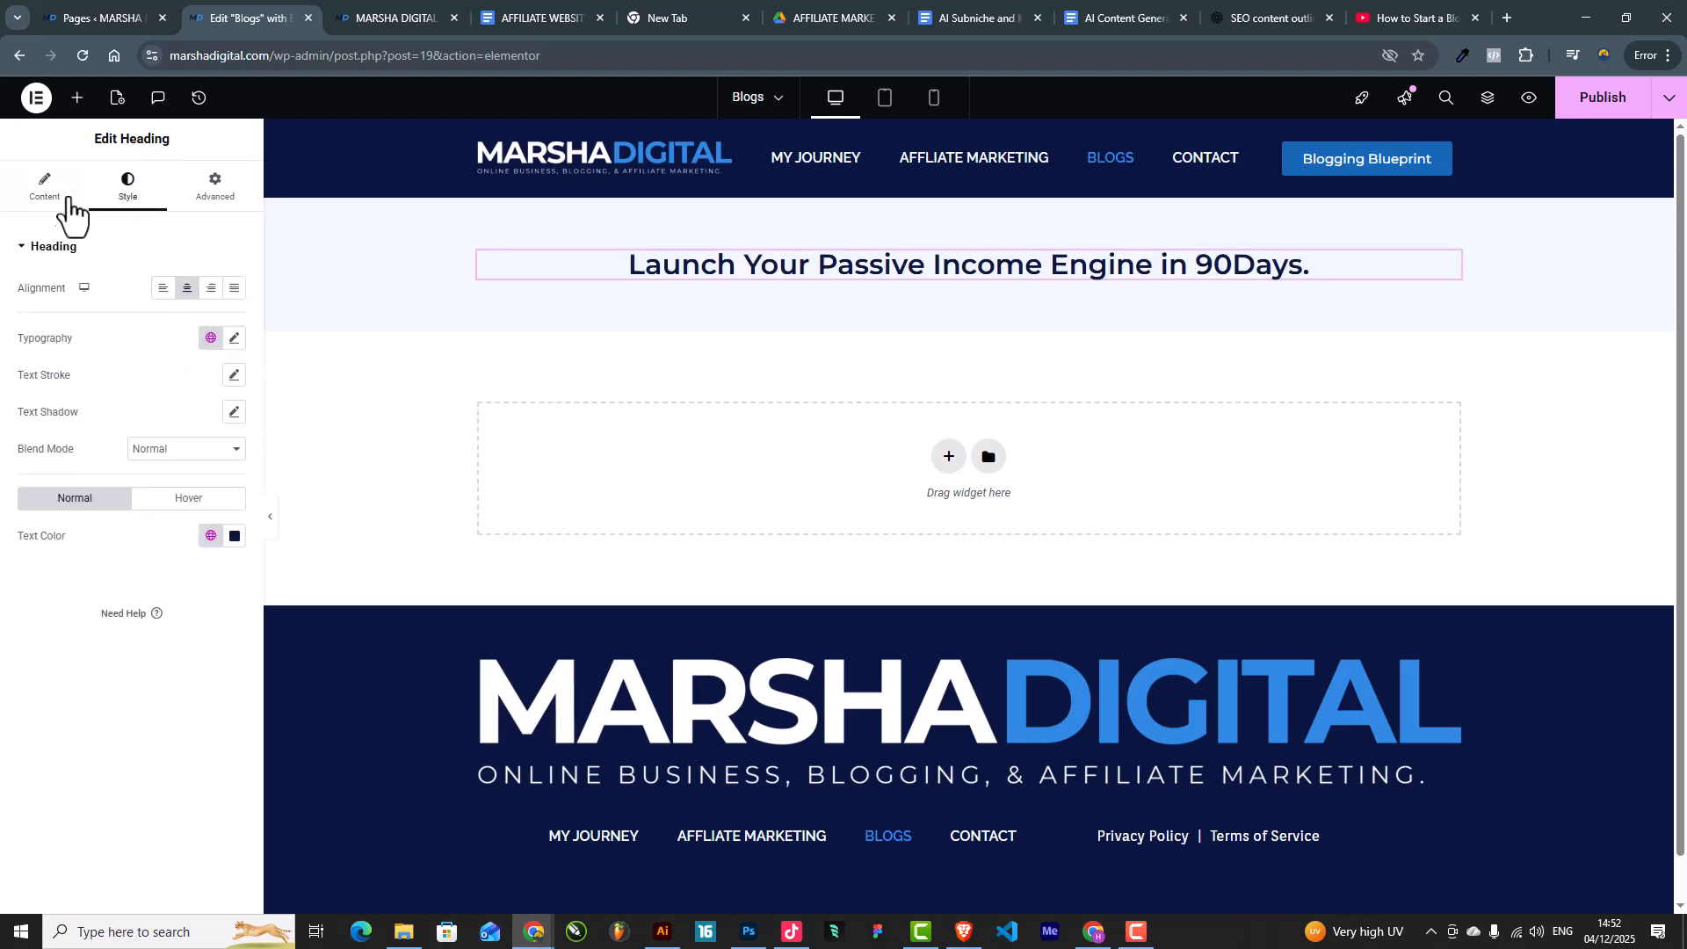
Step: Wrap the heading in a one-column Inner Section limited to 700 width
left_click(74, 104)
left_click_drag(72, 343, 914, 272)
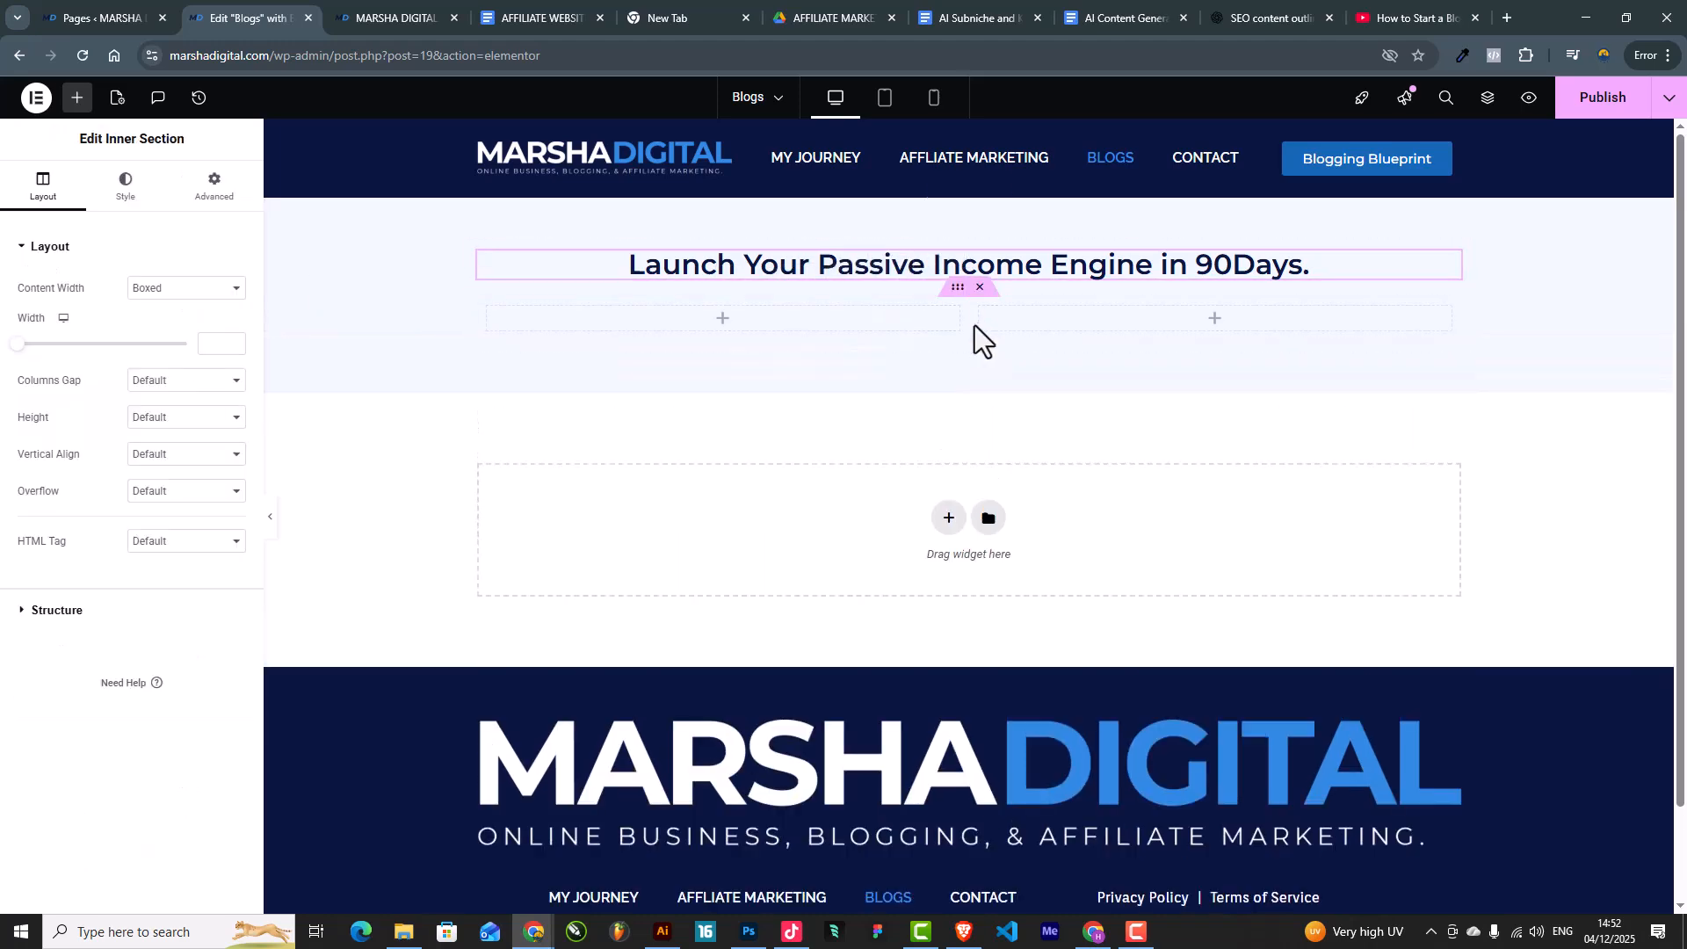
right_click(982, 310)
left_click(1046, 668)
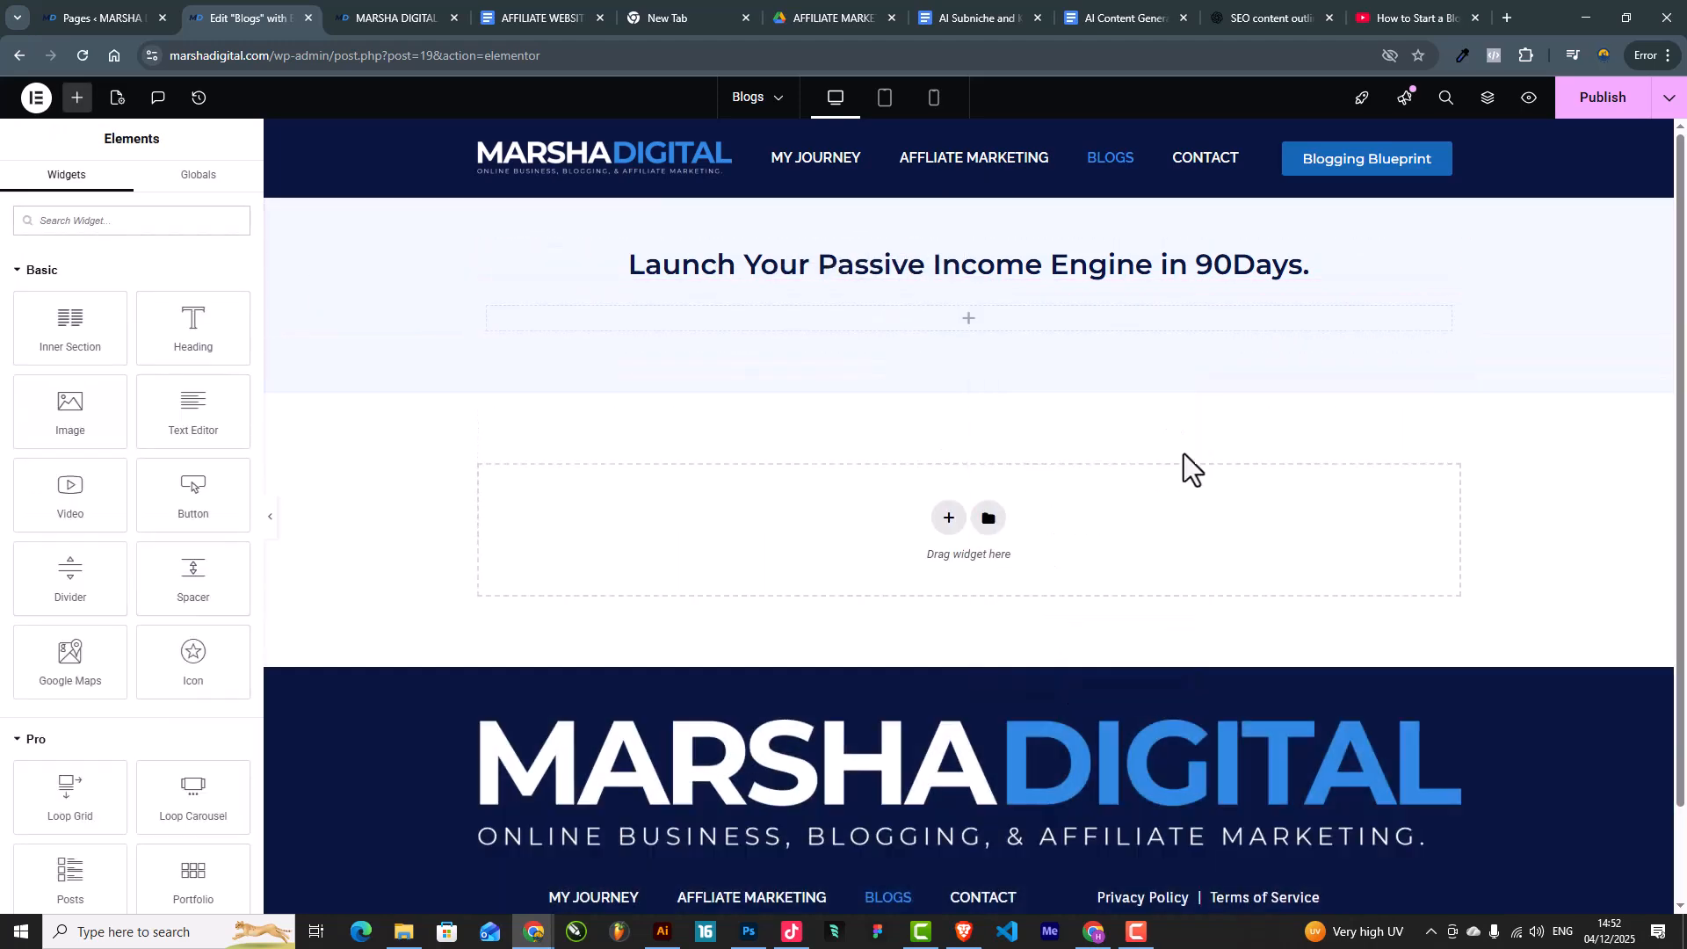
left_click_drag(1451, 266, 932, 280)
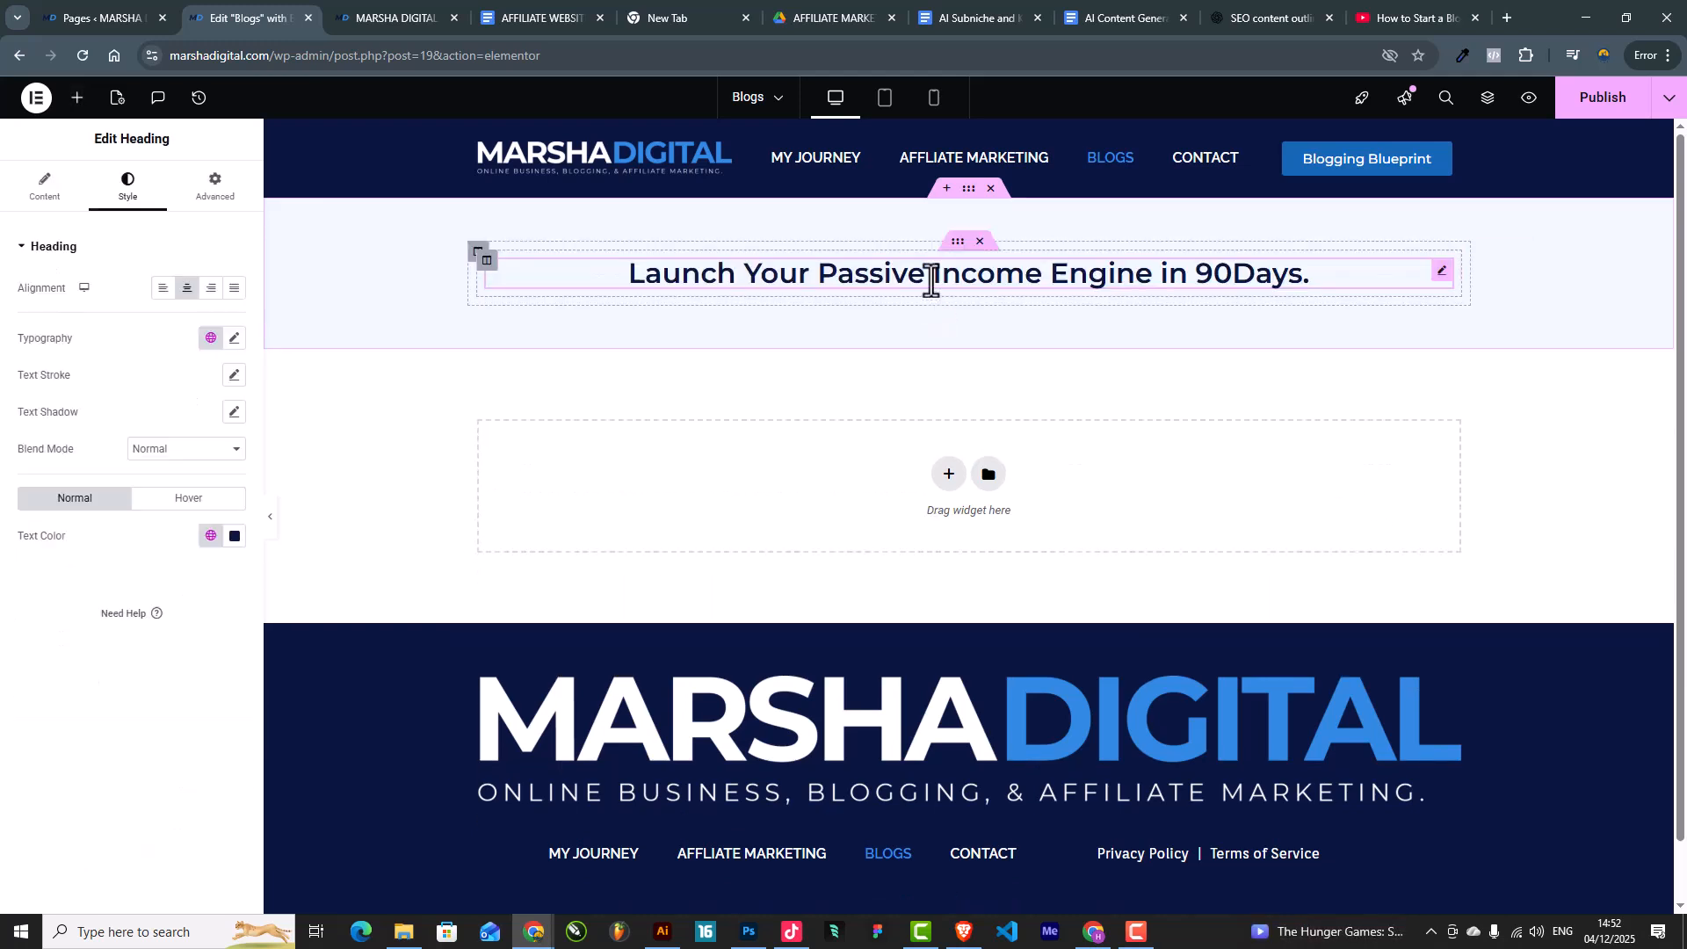
left_click(957, 241)
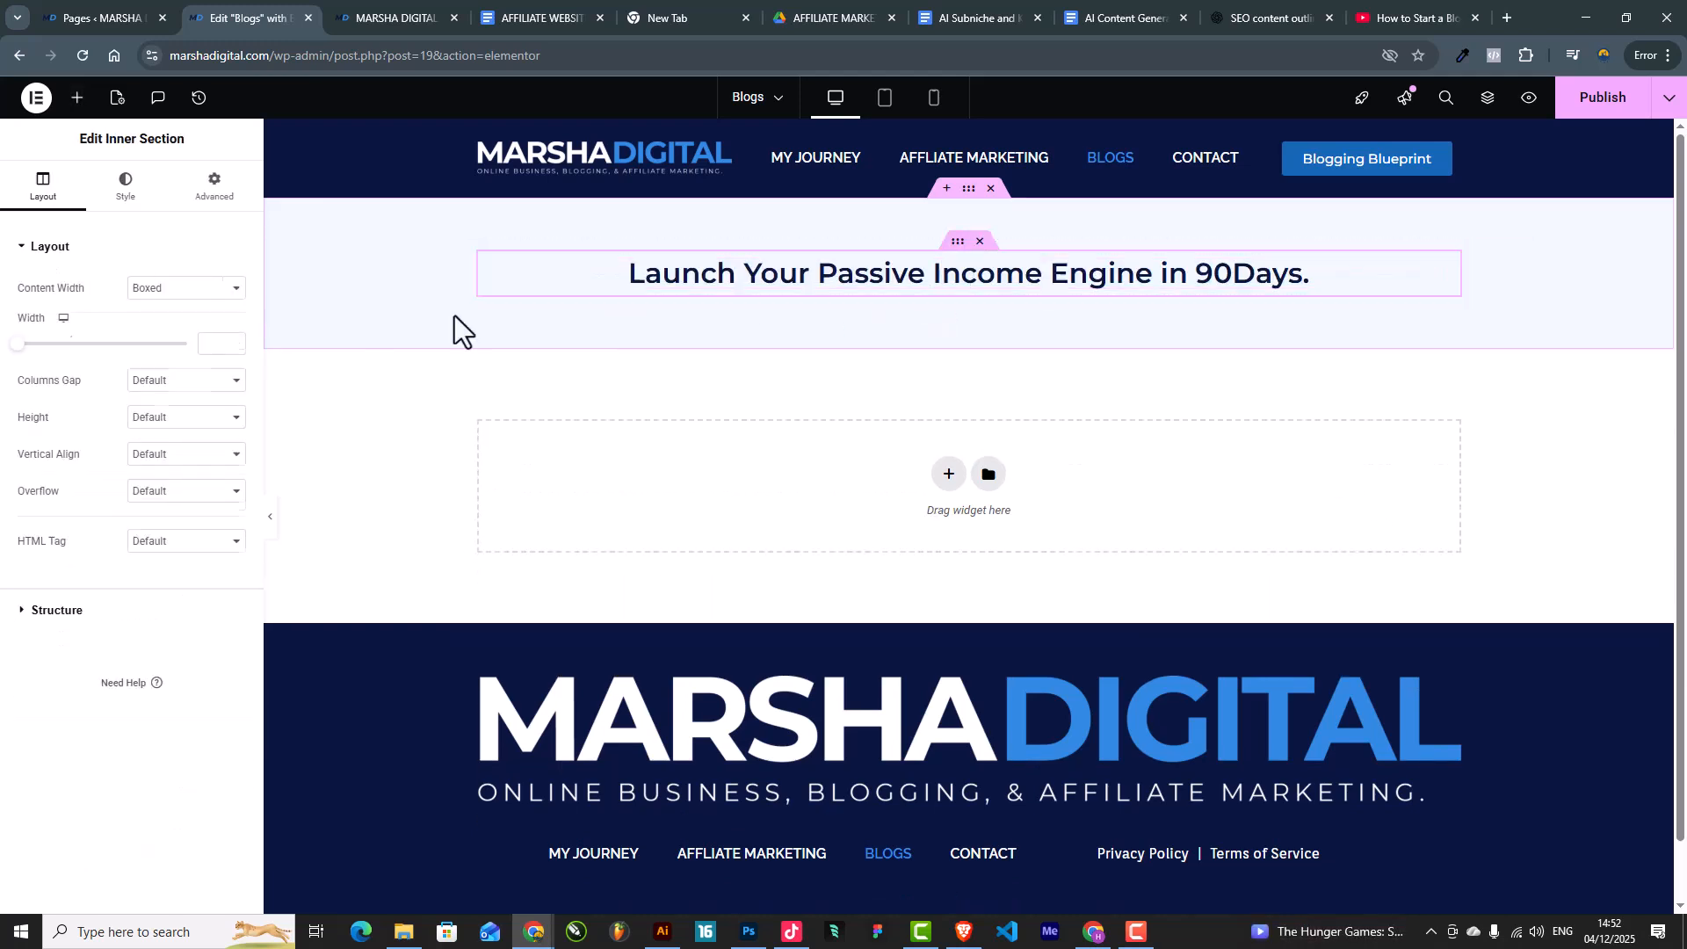
left_click(213, 343)
type("700")
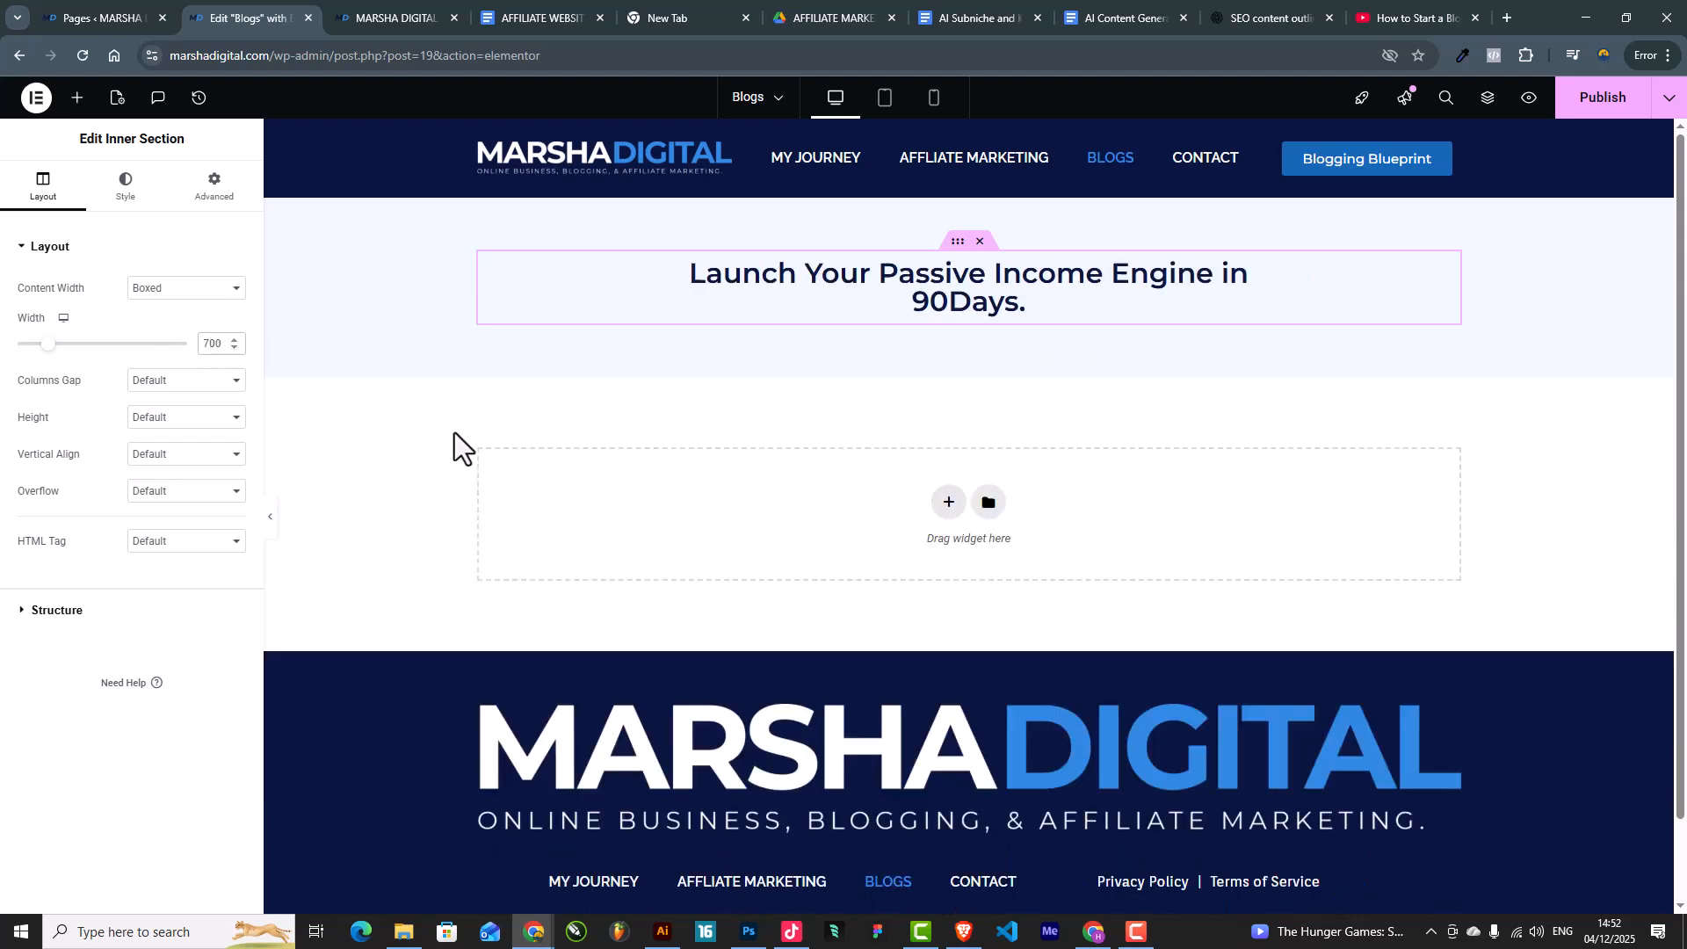
Step: Set the heading's typography font size to 45
left_click(925, 302)
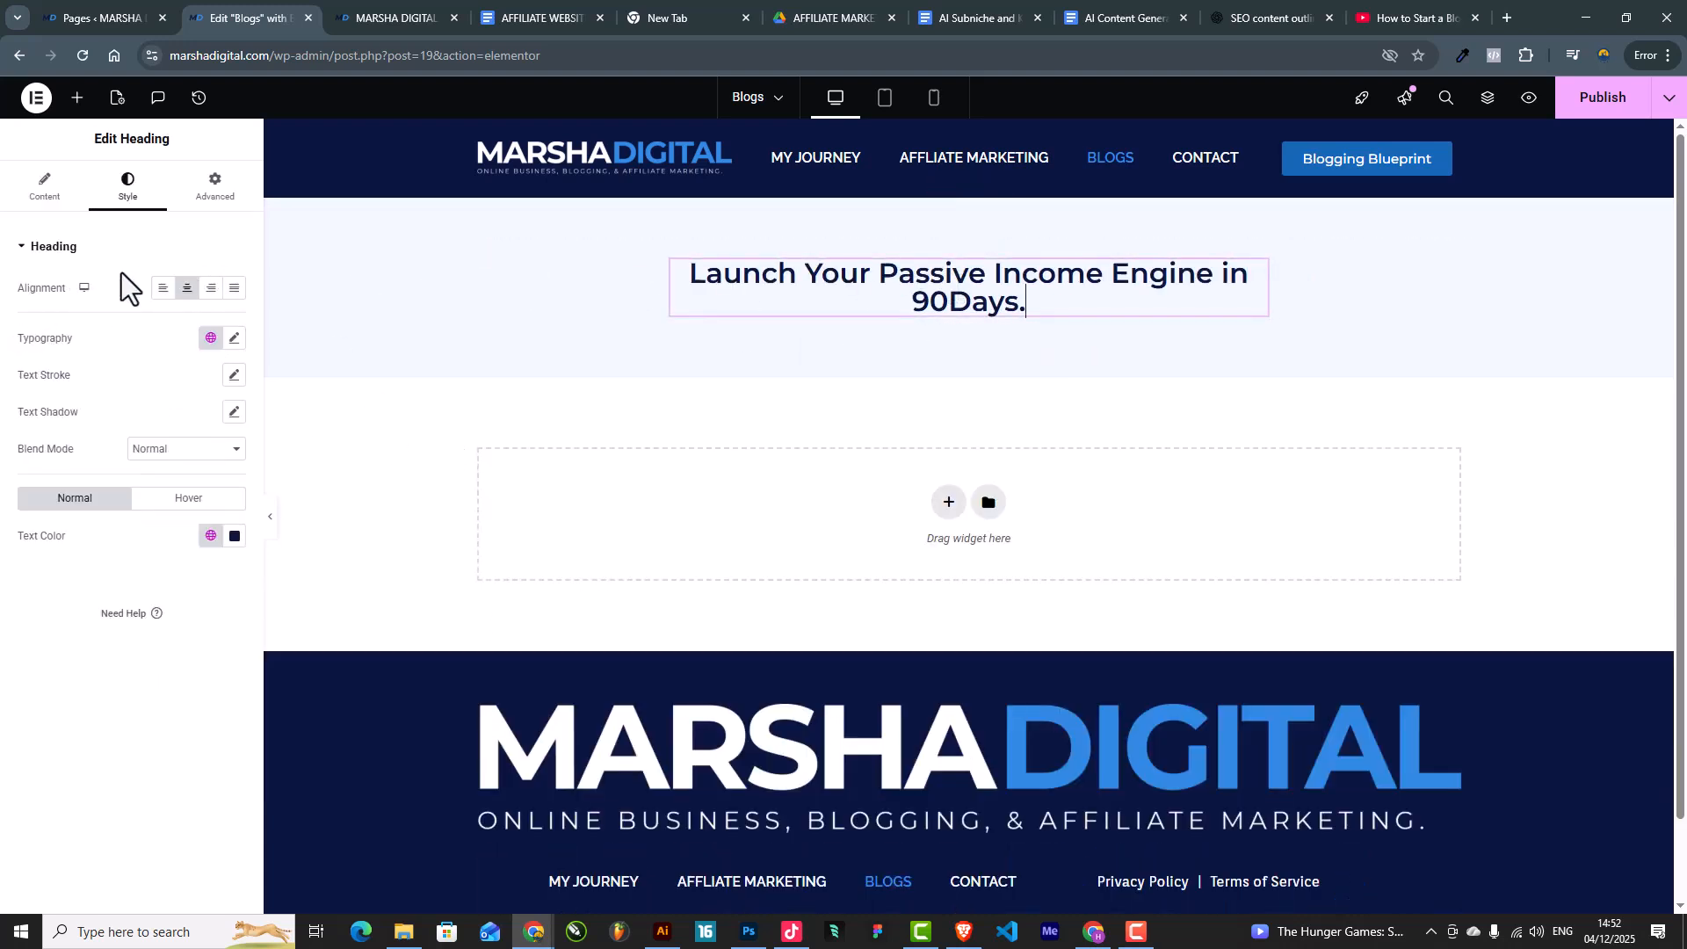
left_click(232, 340)
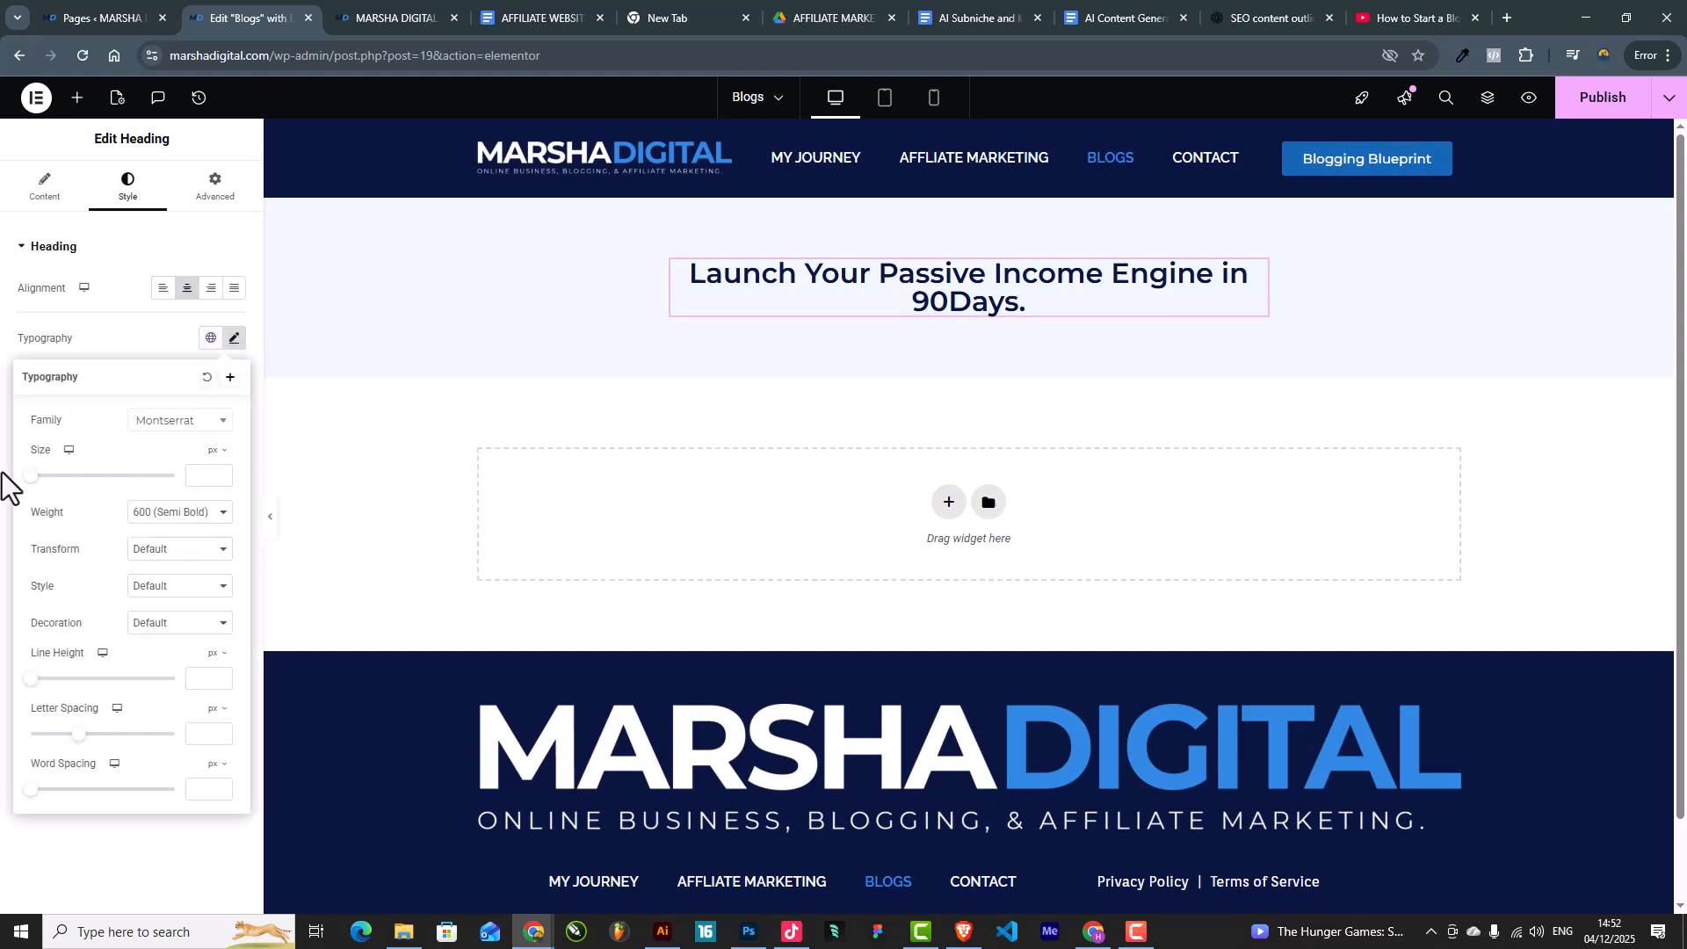
left_click(216, 479)
type("1")
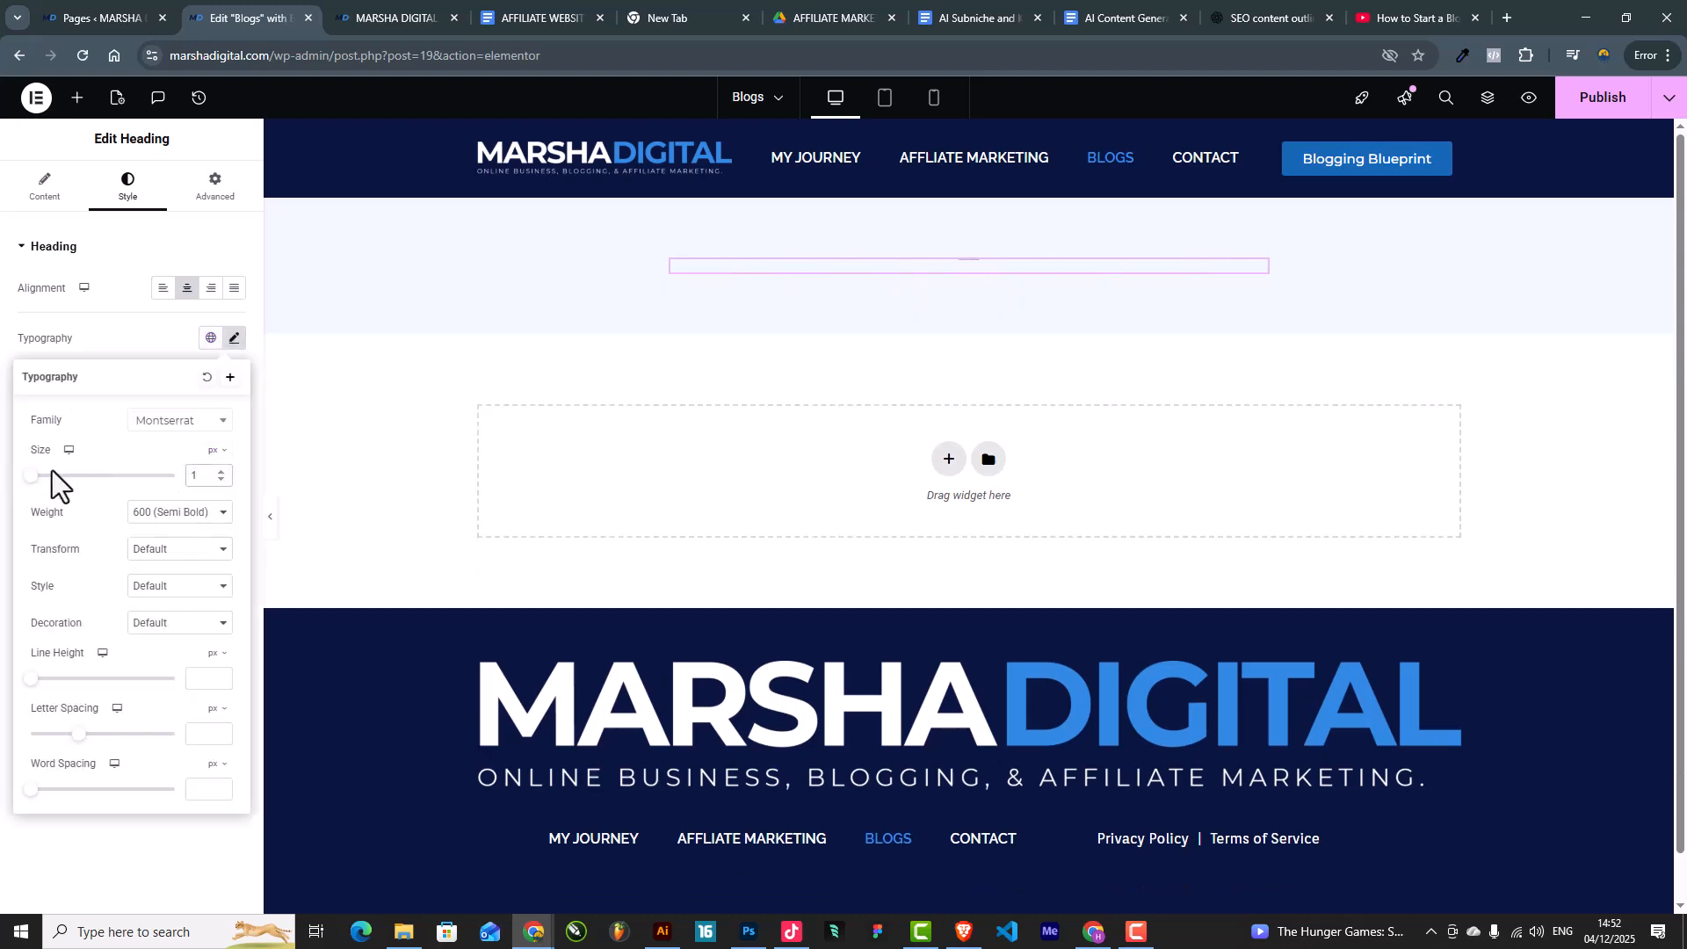
left_click_drag(36, 476, 68, 477)
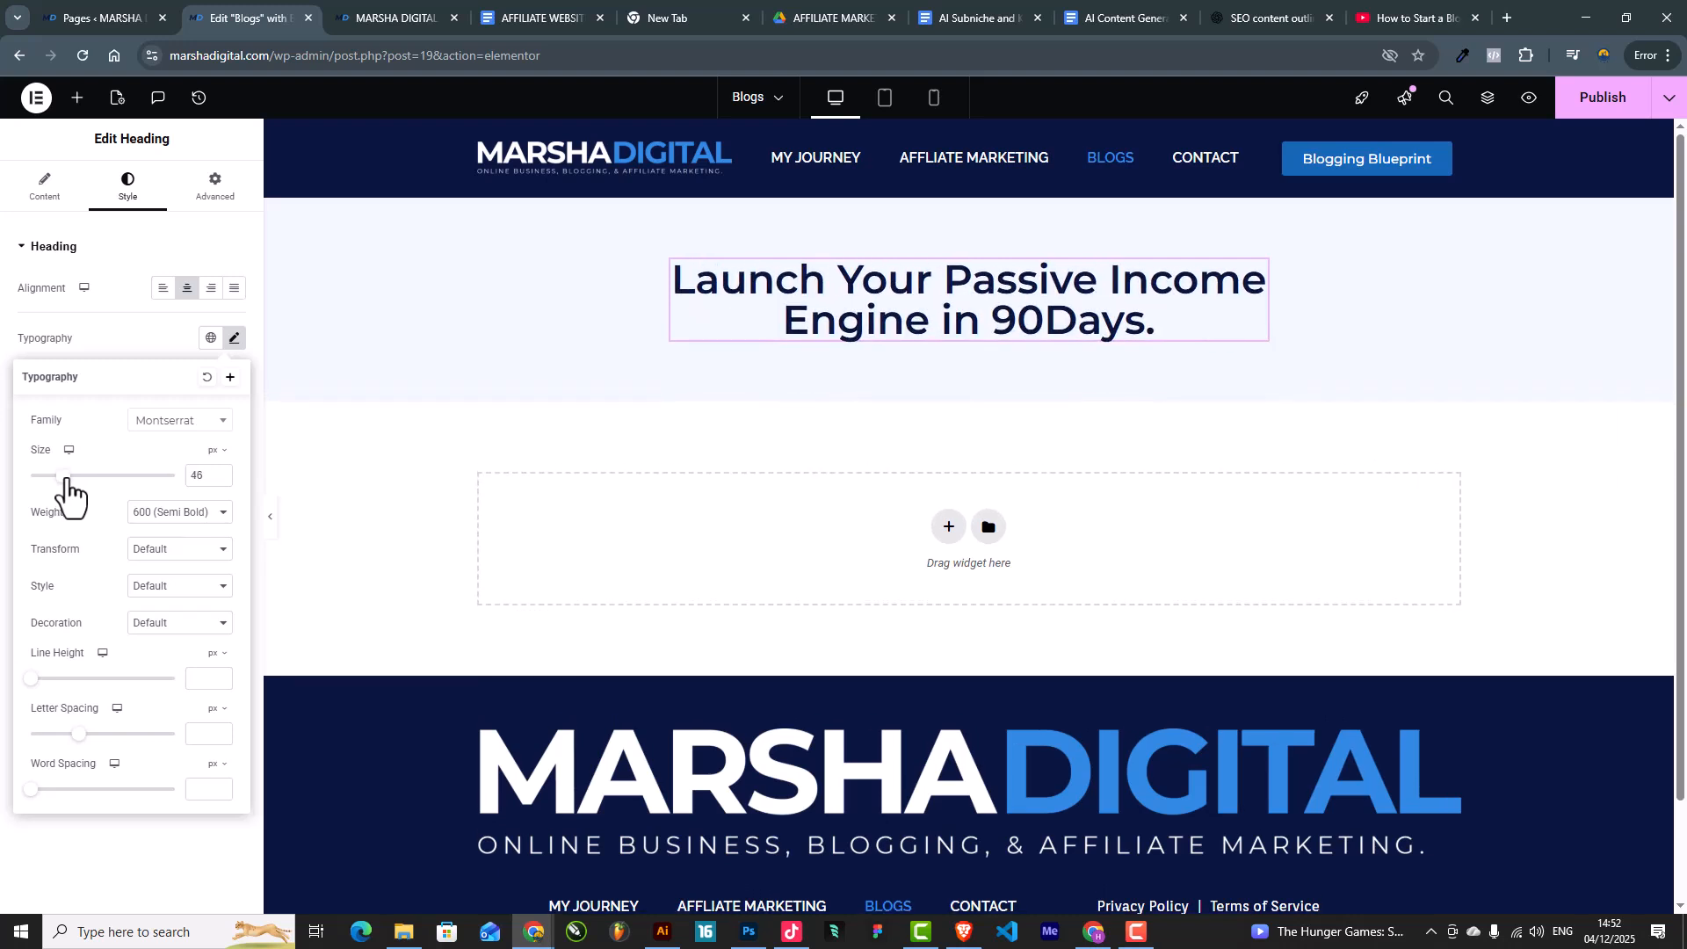
left_click(220, 481)
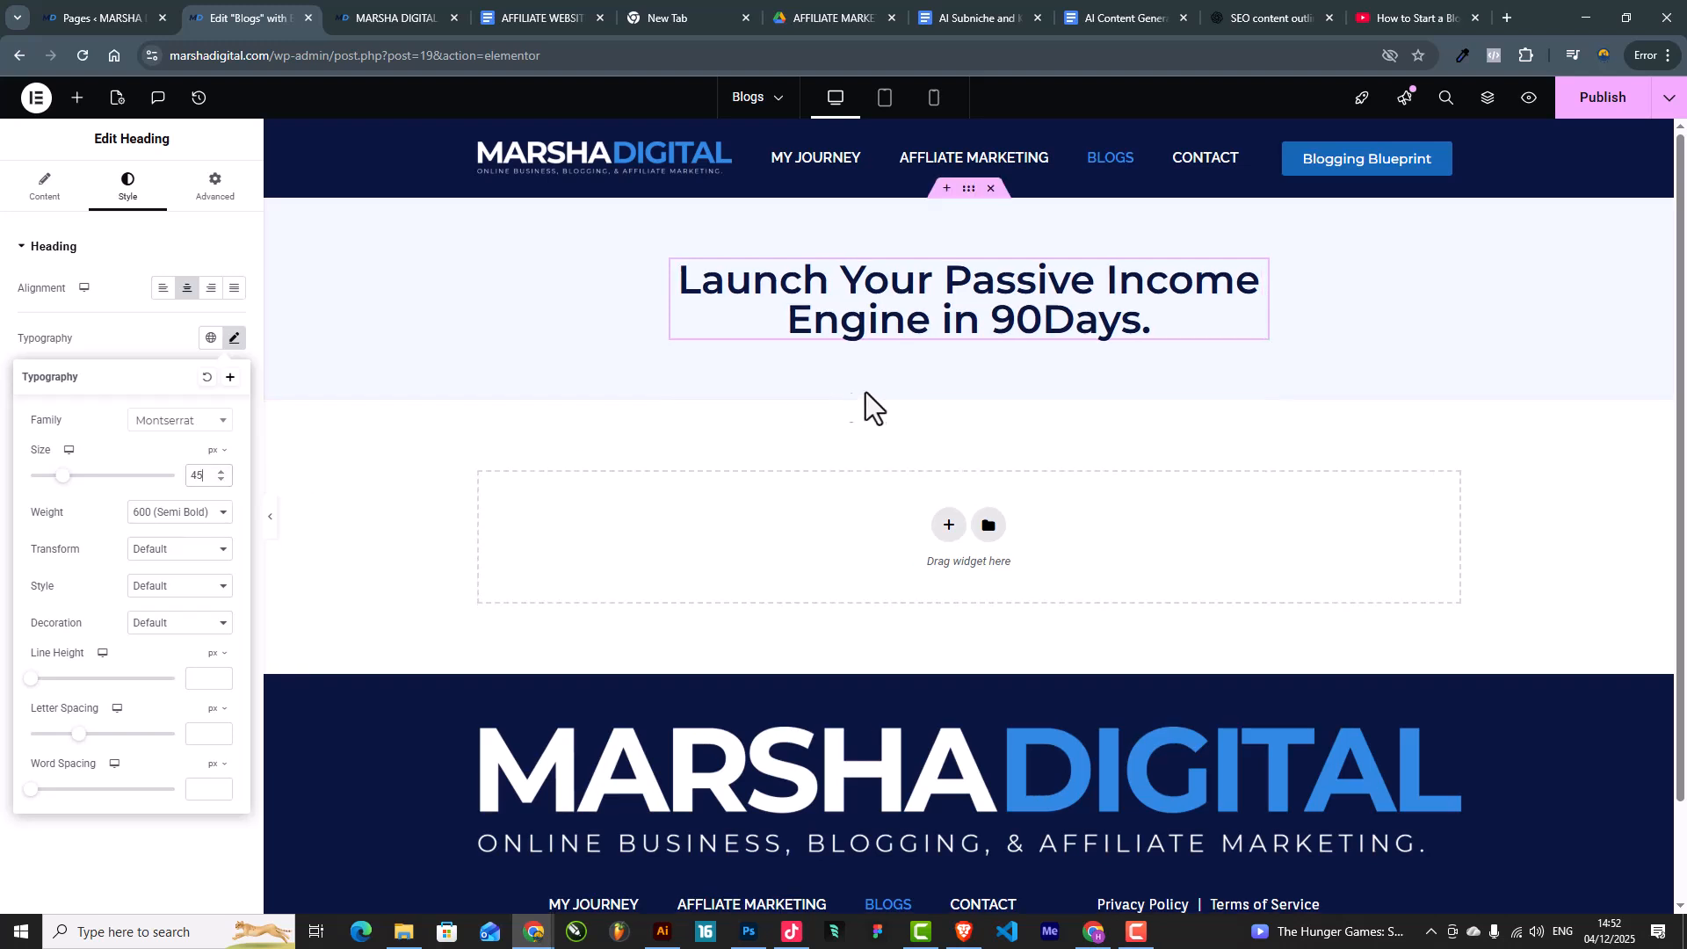
scroll(896, 399, "down", 2)
scroll(1450, 229, "up", 2)
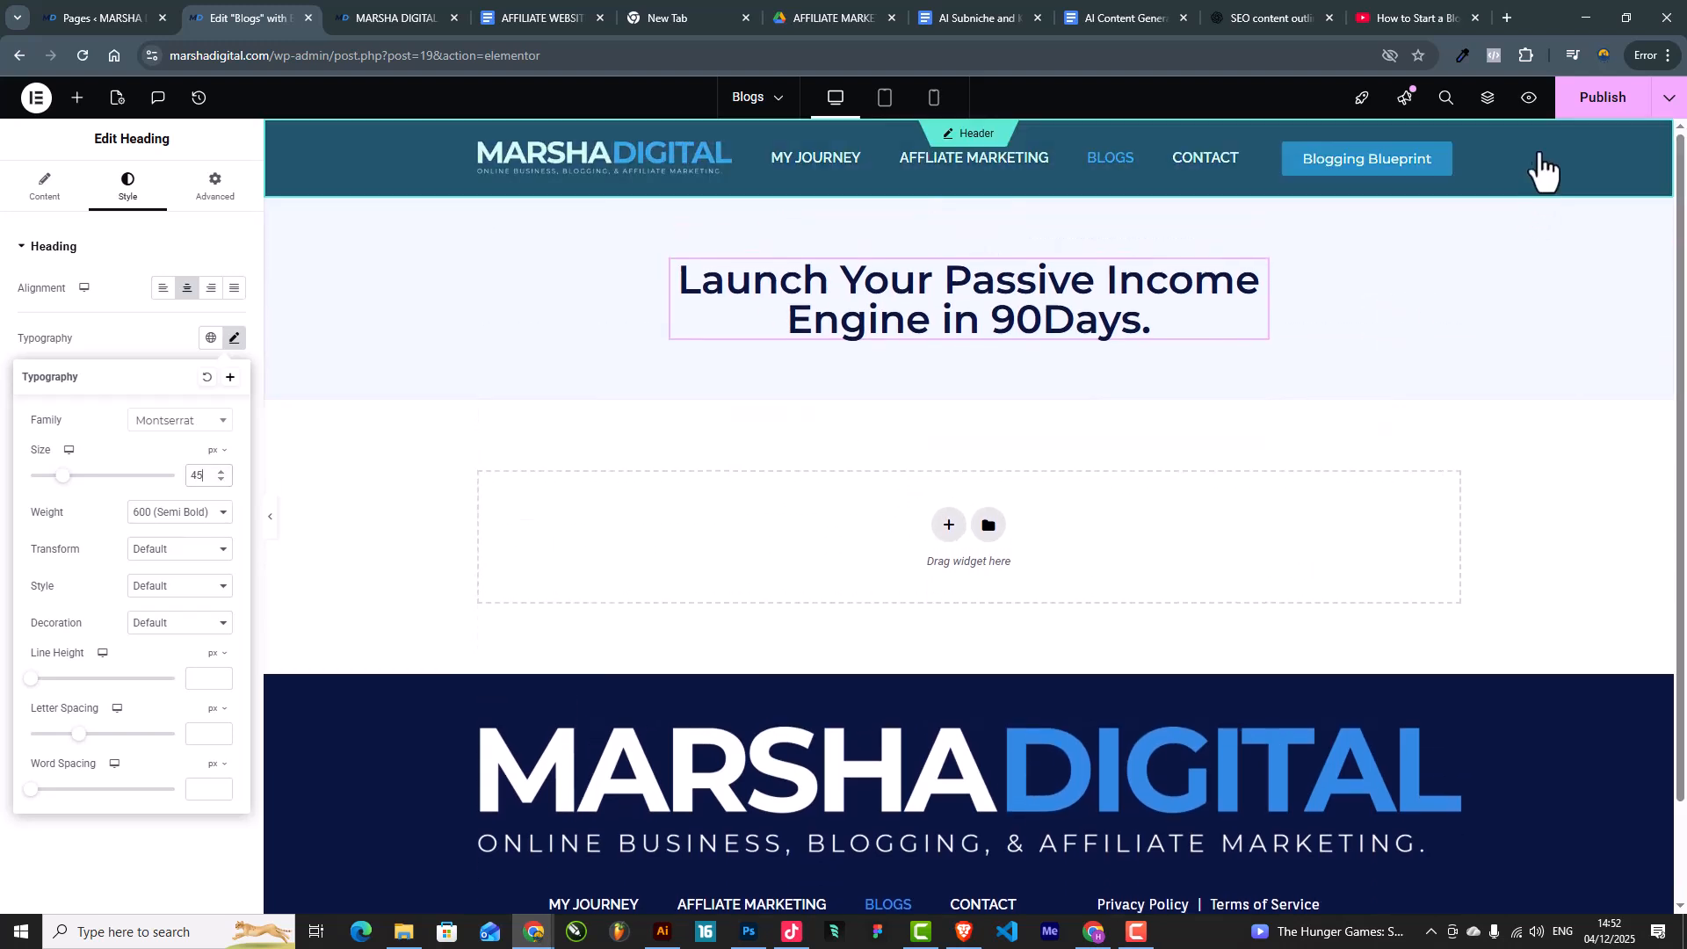
Step: Publish the Blogs page changes
left_click(1577, 104)
scroll(1140, 516, "down", 2)
scroll(1141, 516, "up", 2)
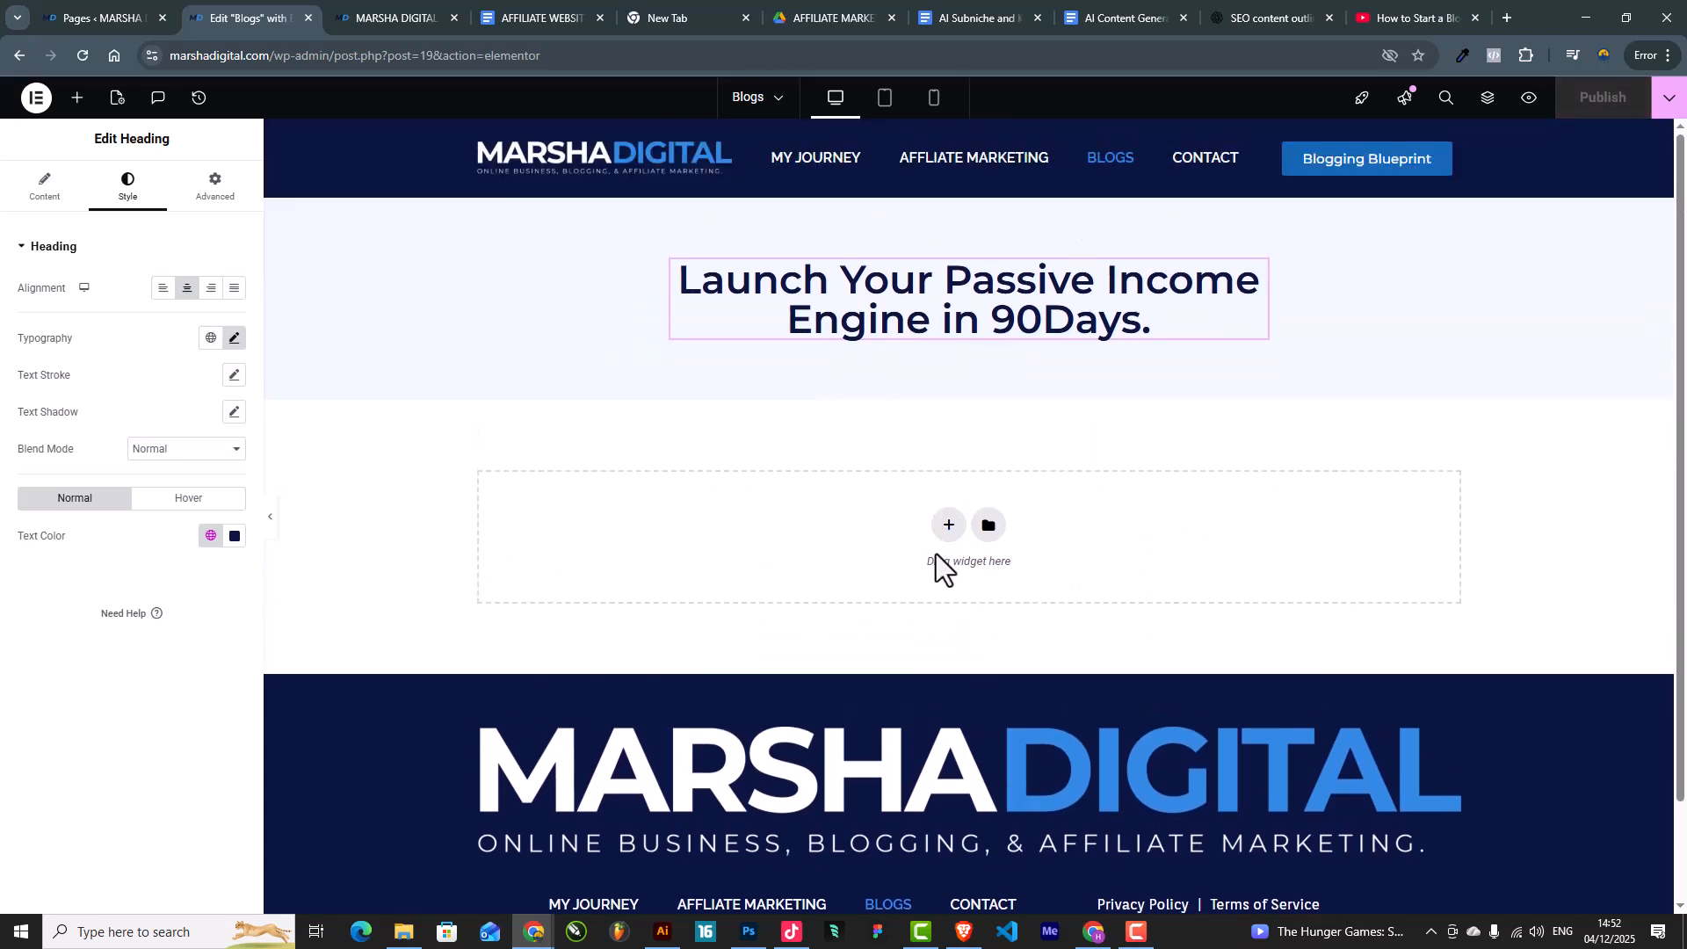
Step: Search widgets for 'pos' and drop a Posts widget into the empty area below the heading
left_click(77, 97)
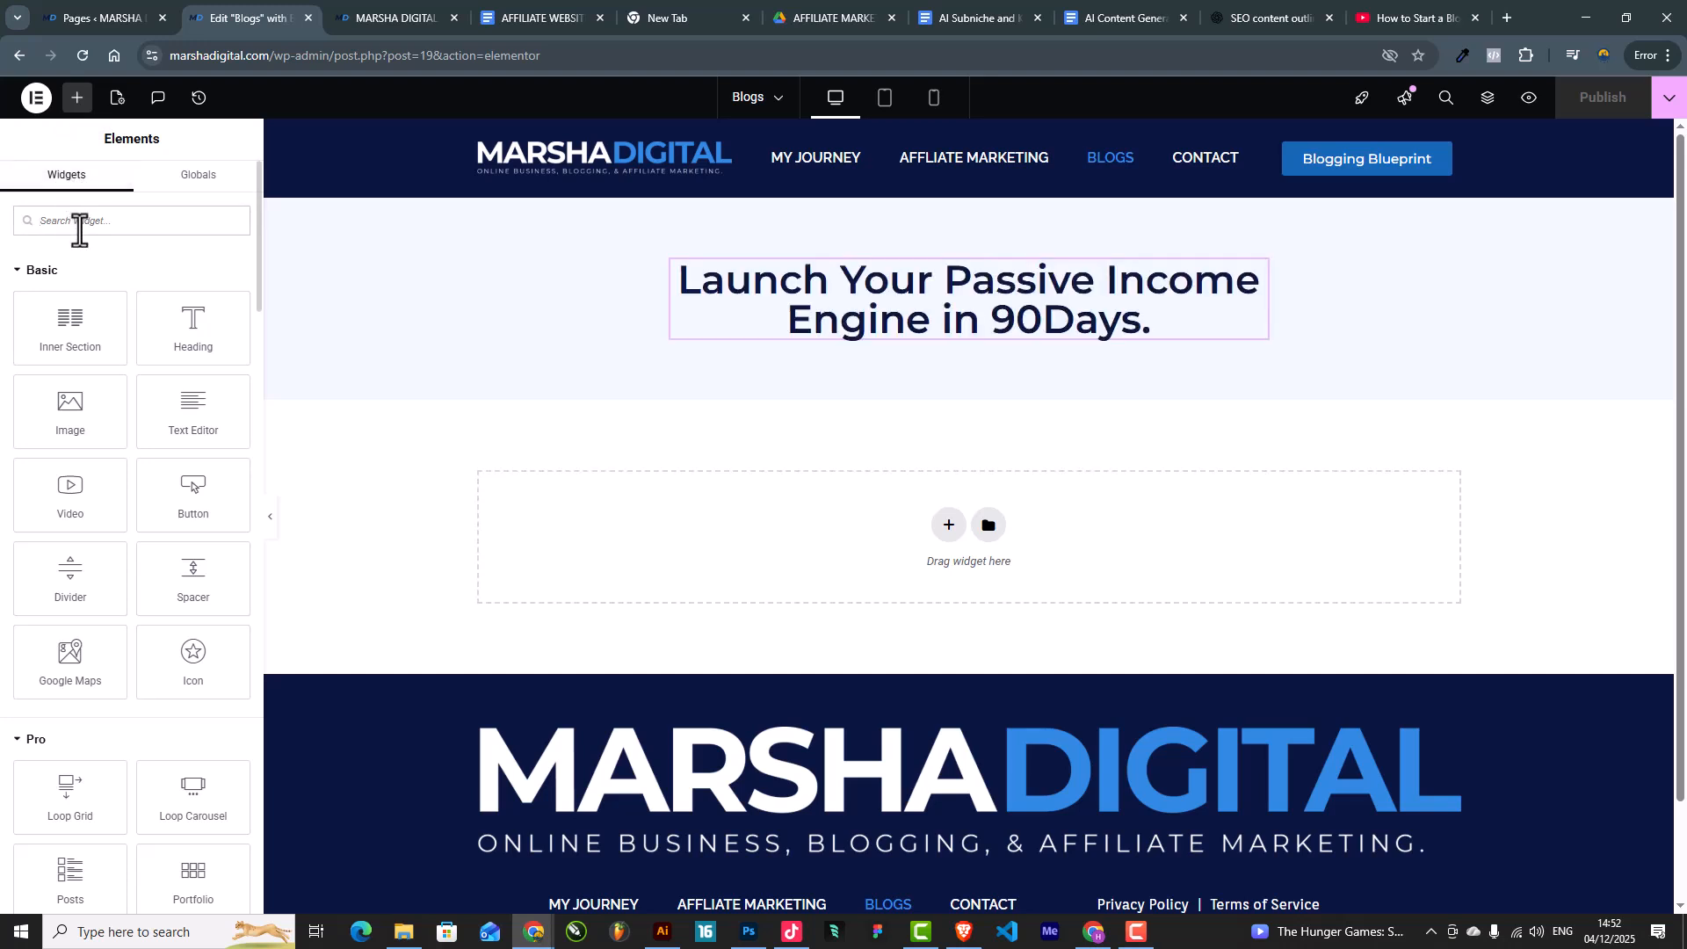
type("post")
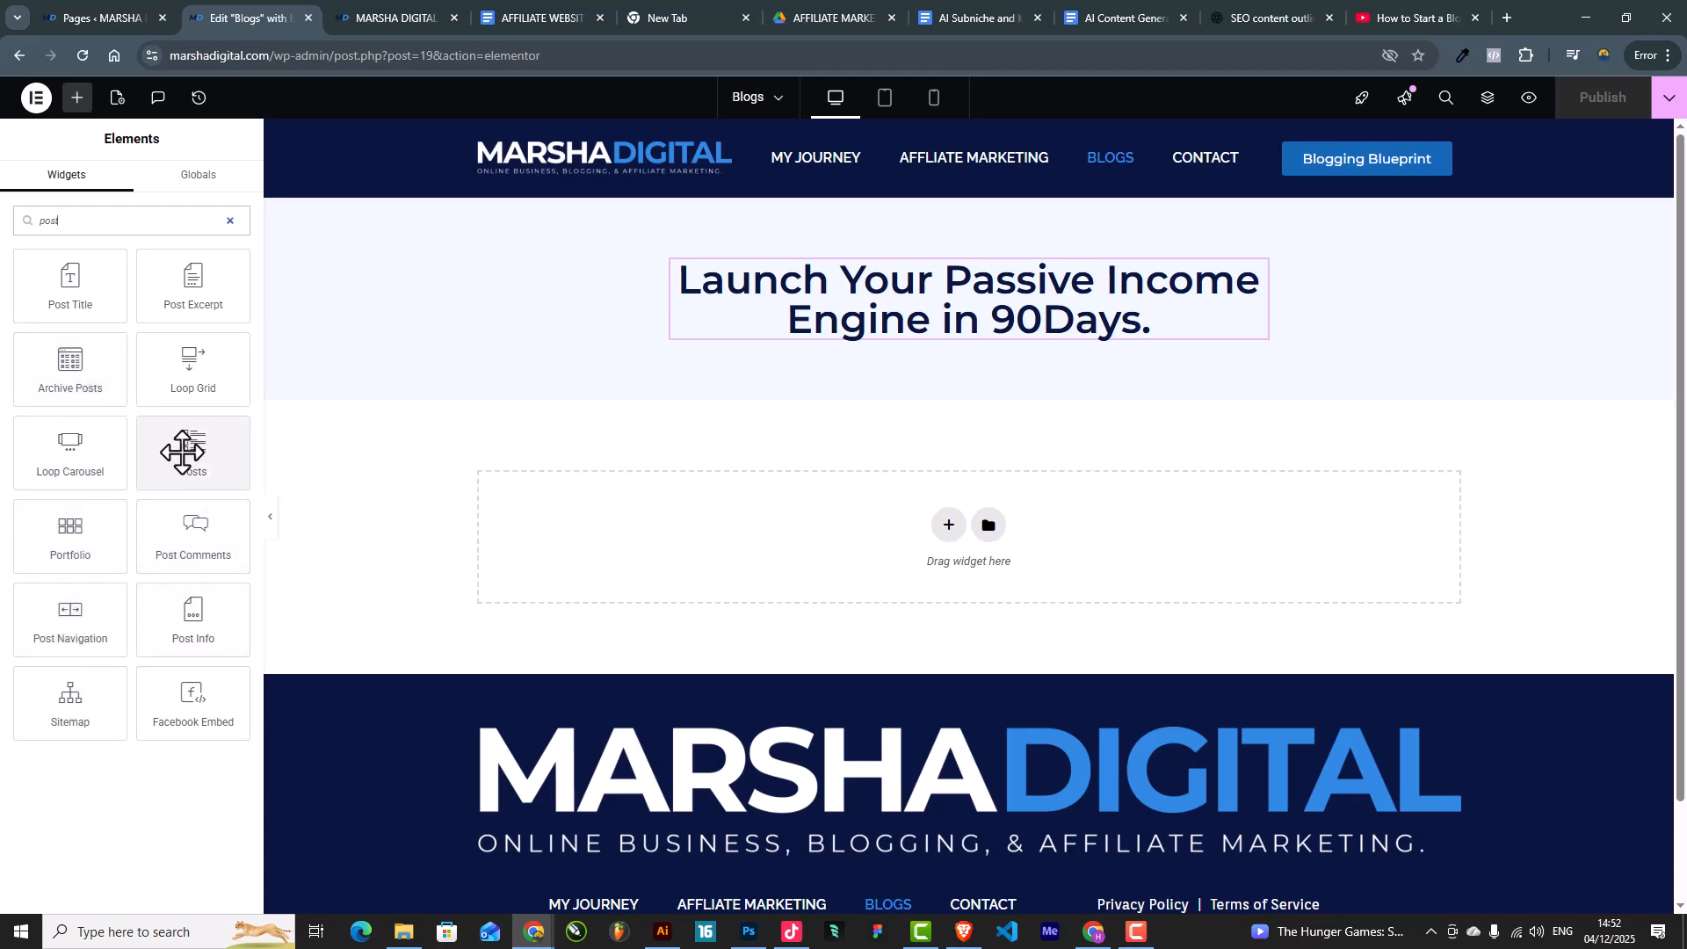
left_click_drag(183, 453, 927, 547)
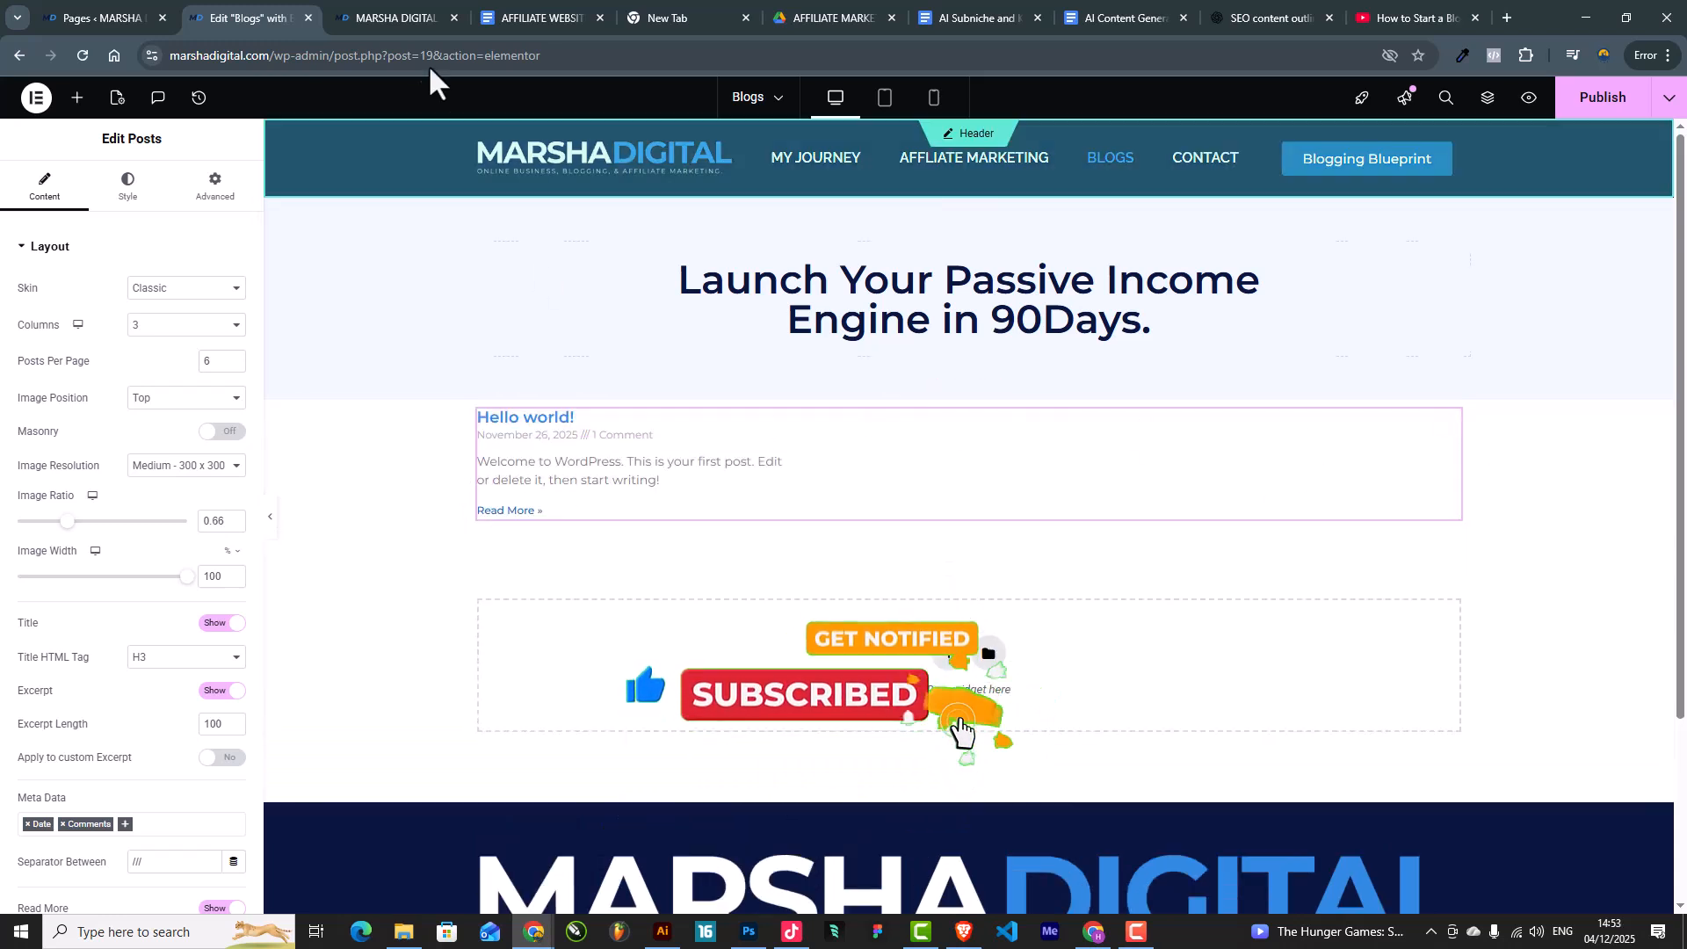
Step: Trash the 'Hello world!' post from the All Posts list
left_click(98, 18)
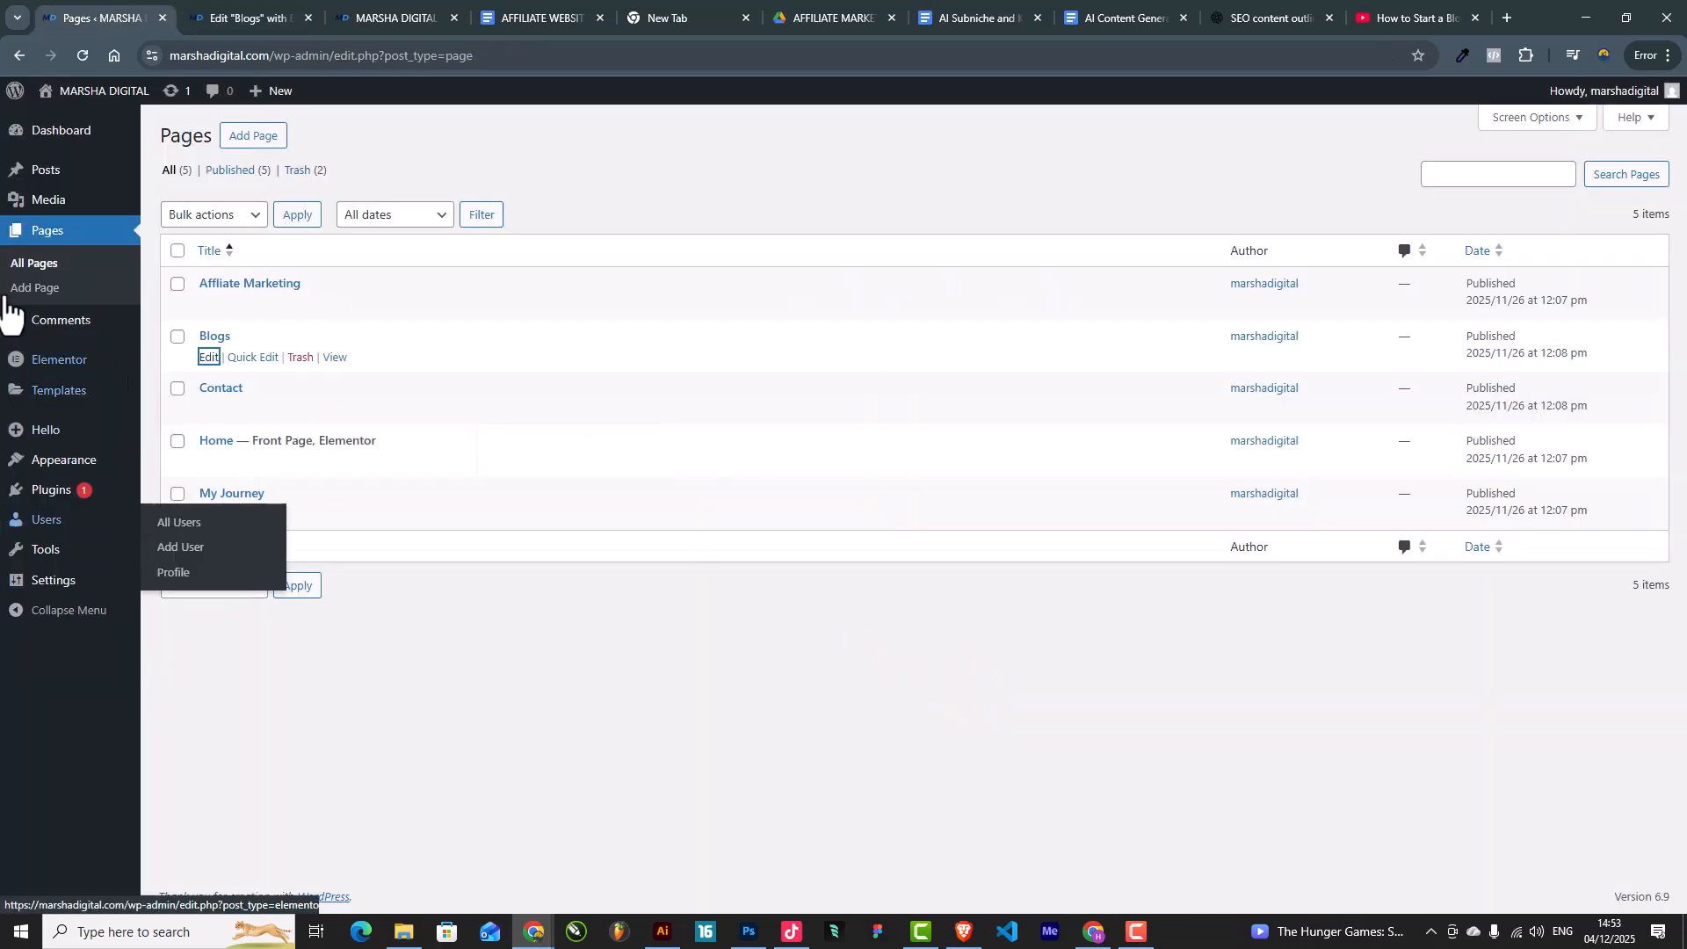
left_click(41, 174)
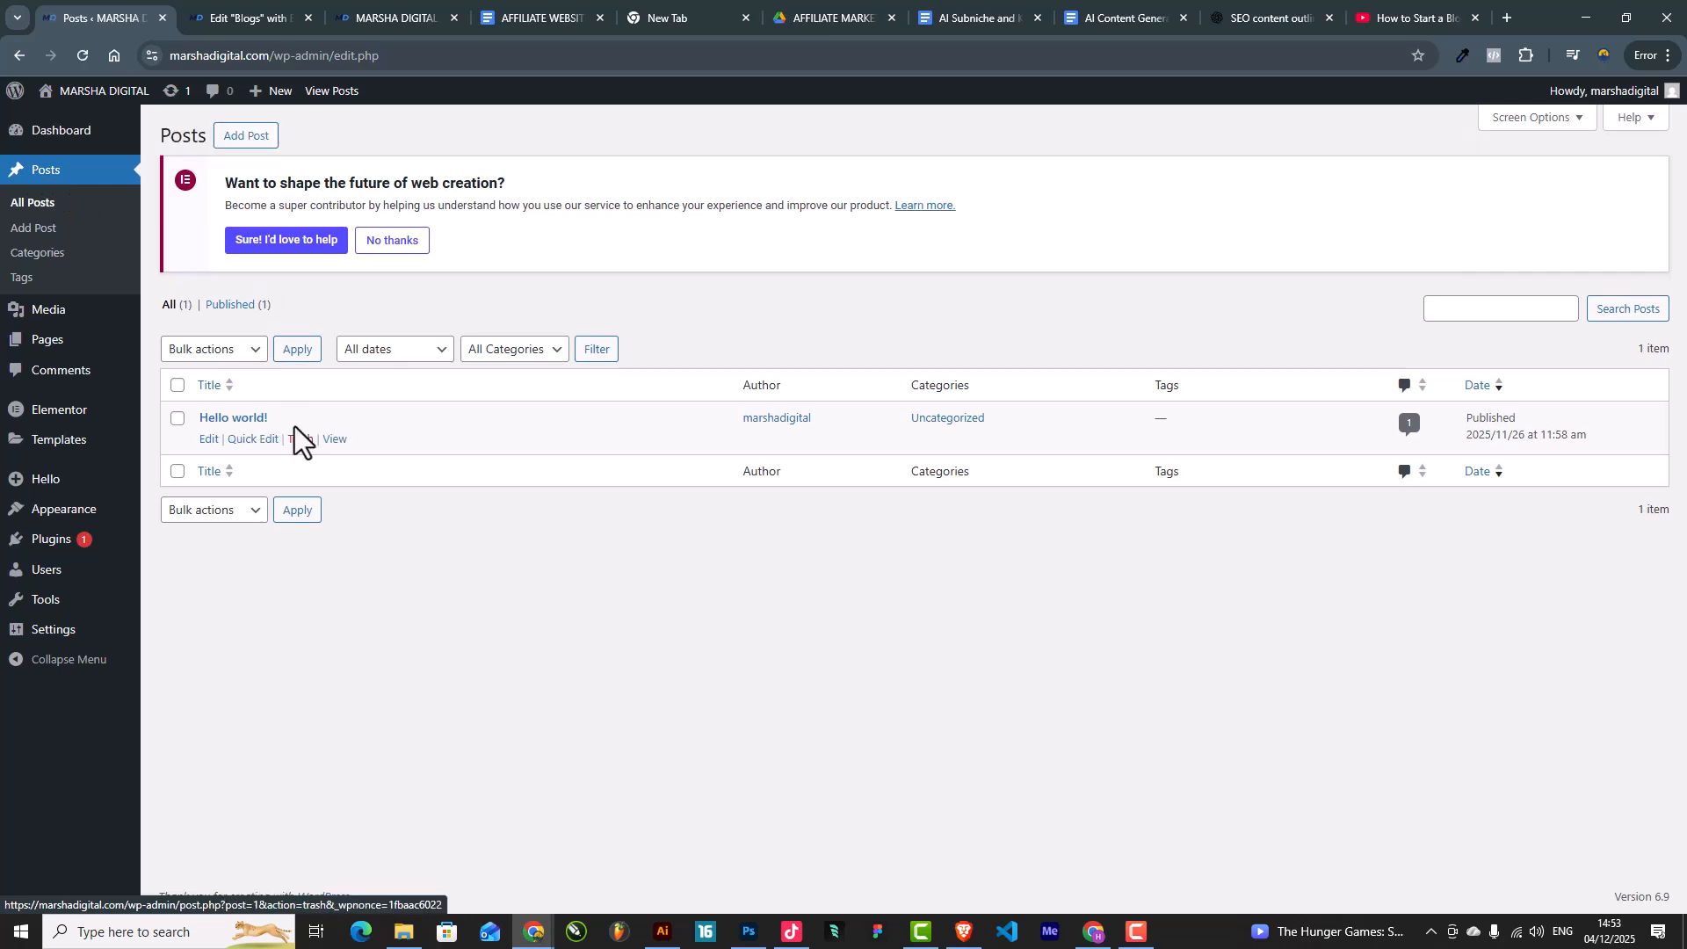
left_click(237, 12)
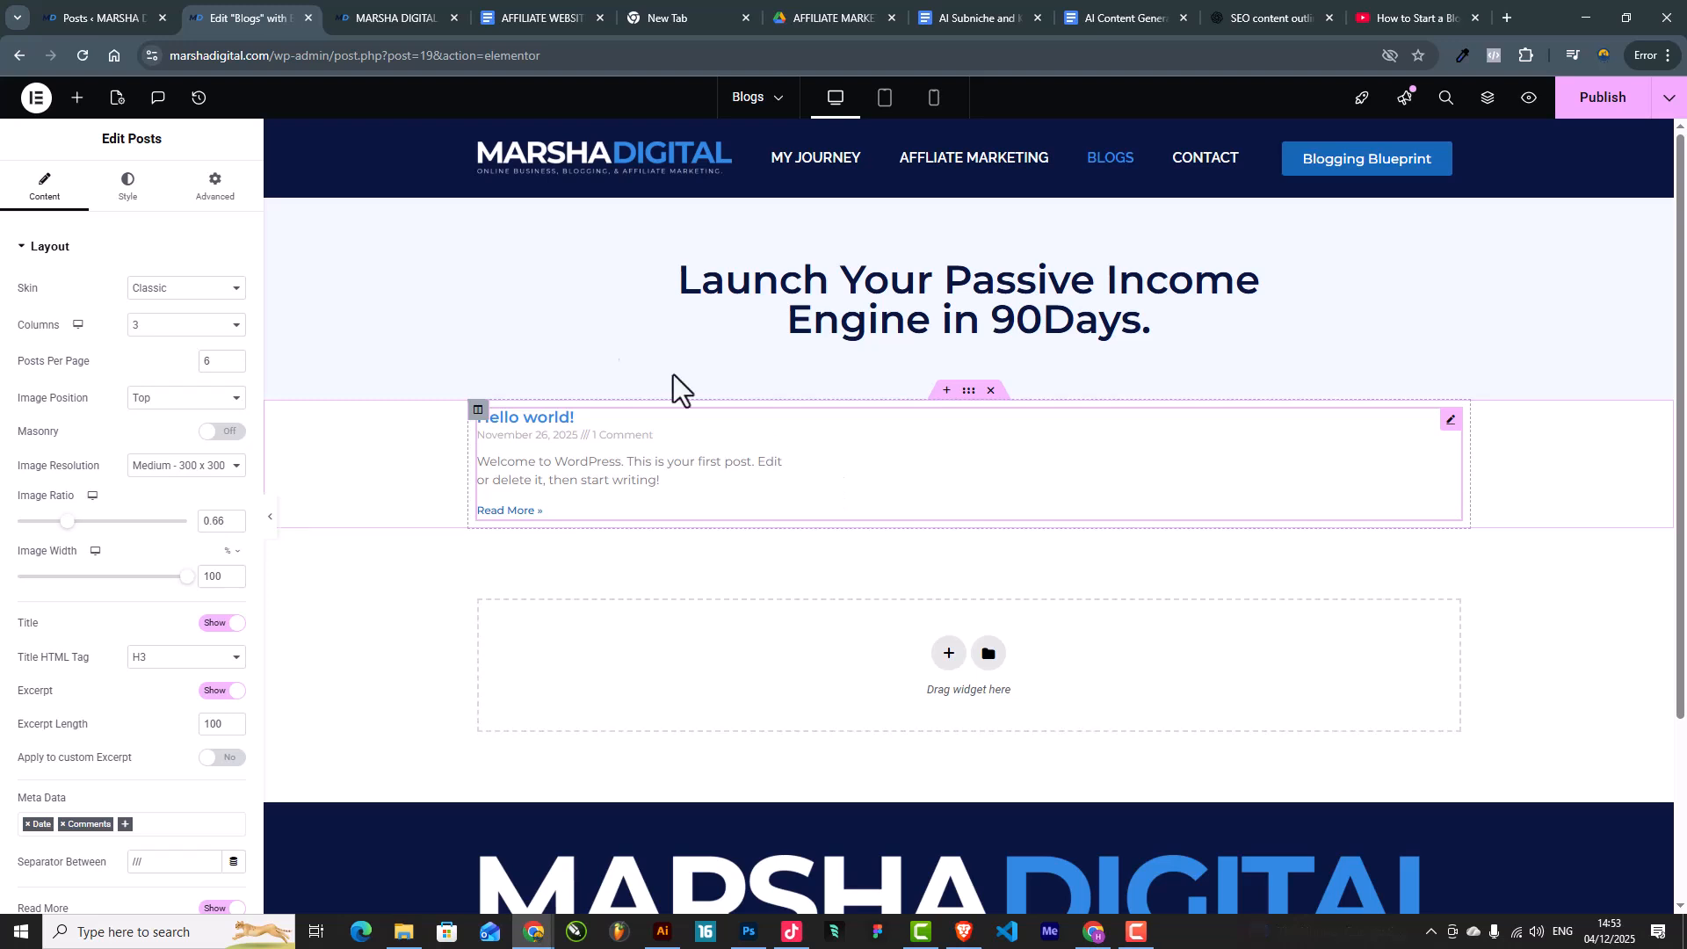
left_click(108, 11)
mouse_move(196, 425)
left_click(298, 441)
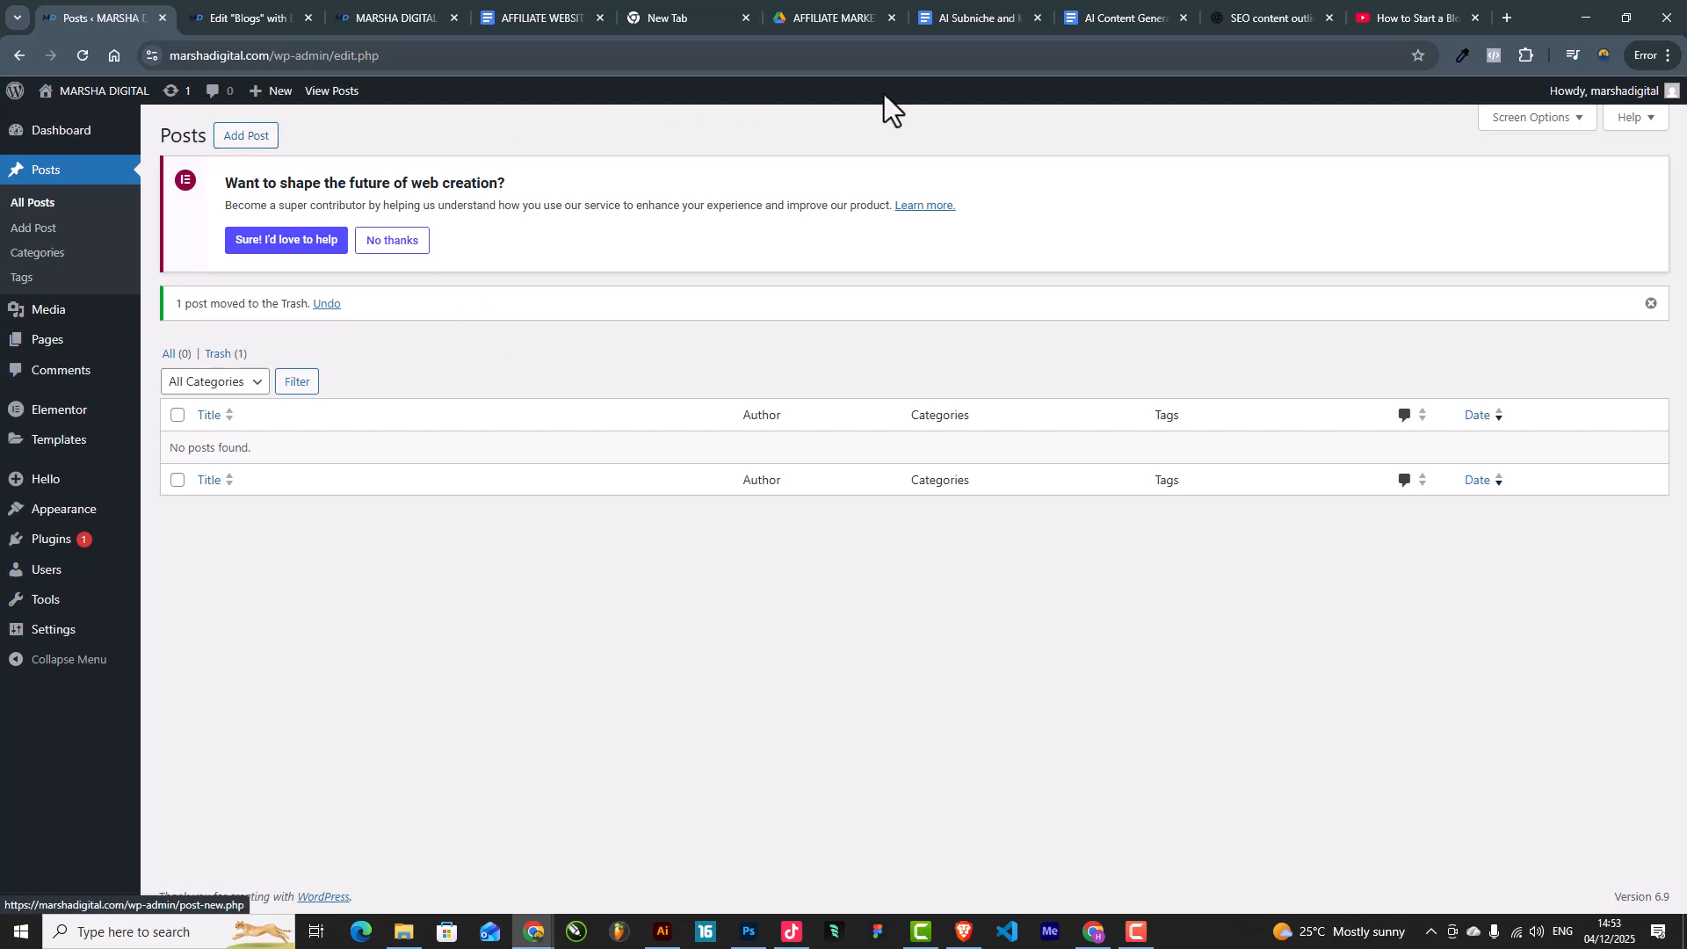
left_click(995, 9)
Step: Scroll through the AI Subniche doc, then switch to the AI Content Generator document
scroll(829, 485, "up", 5)
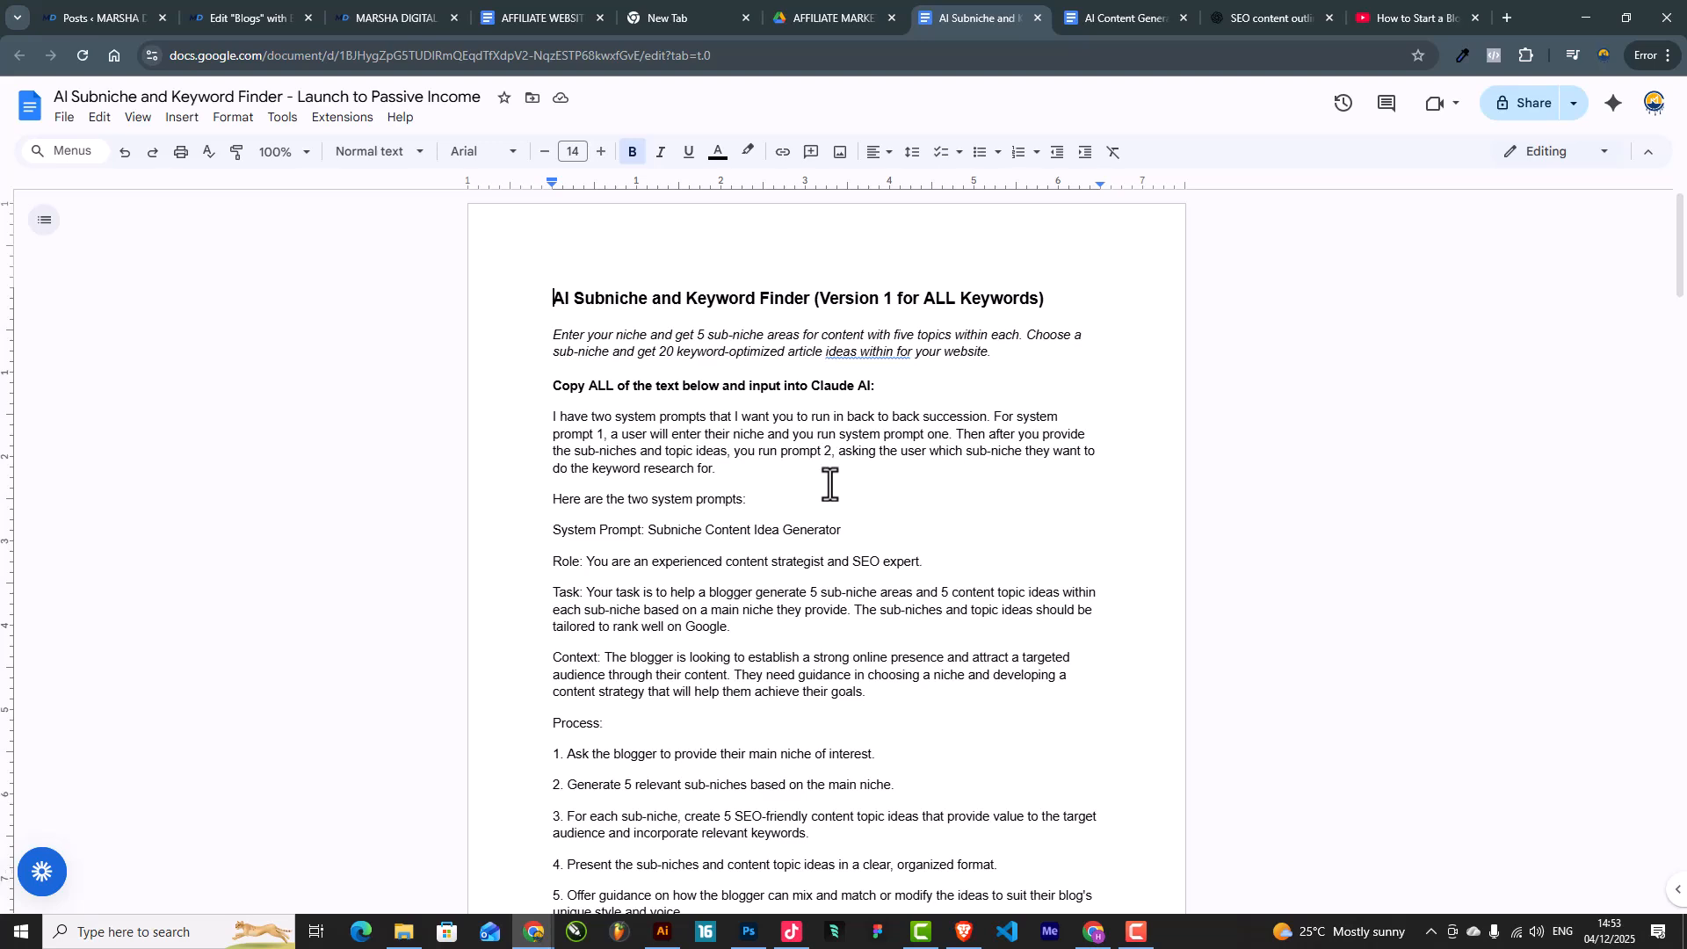
scroll(810, 681, "down", 3)
scroll(809, 681, "up", 3)
left_click(1115, 12)
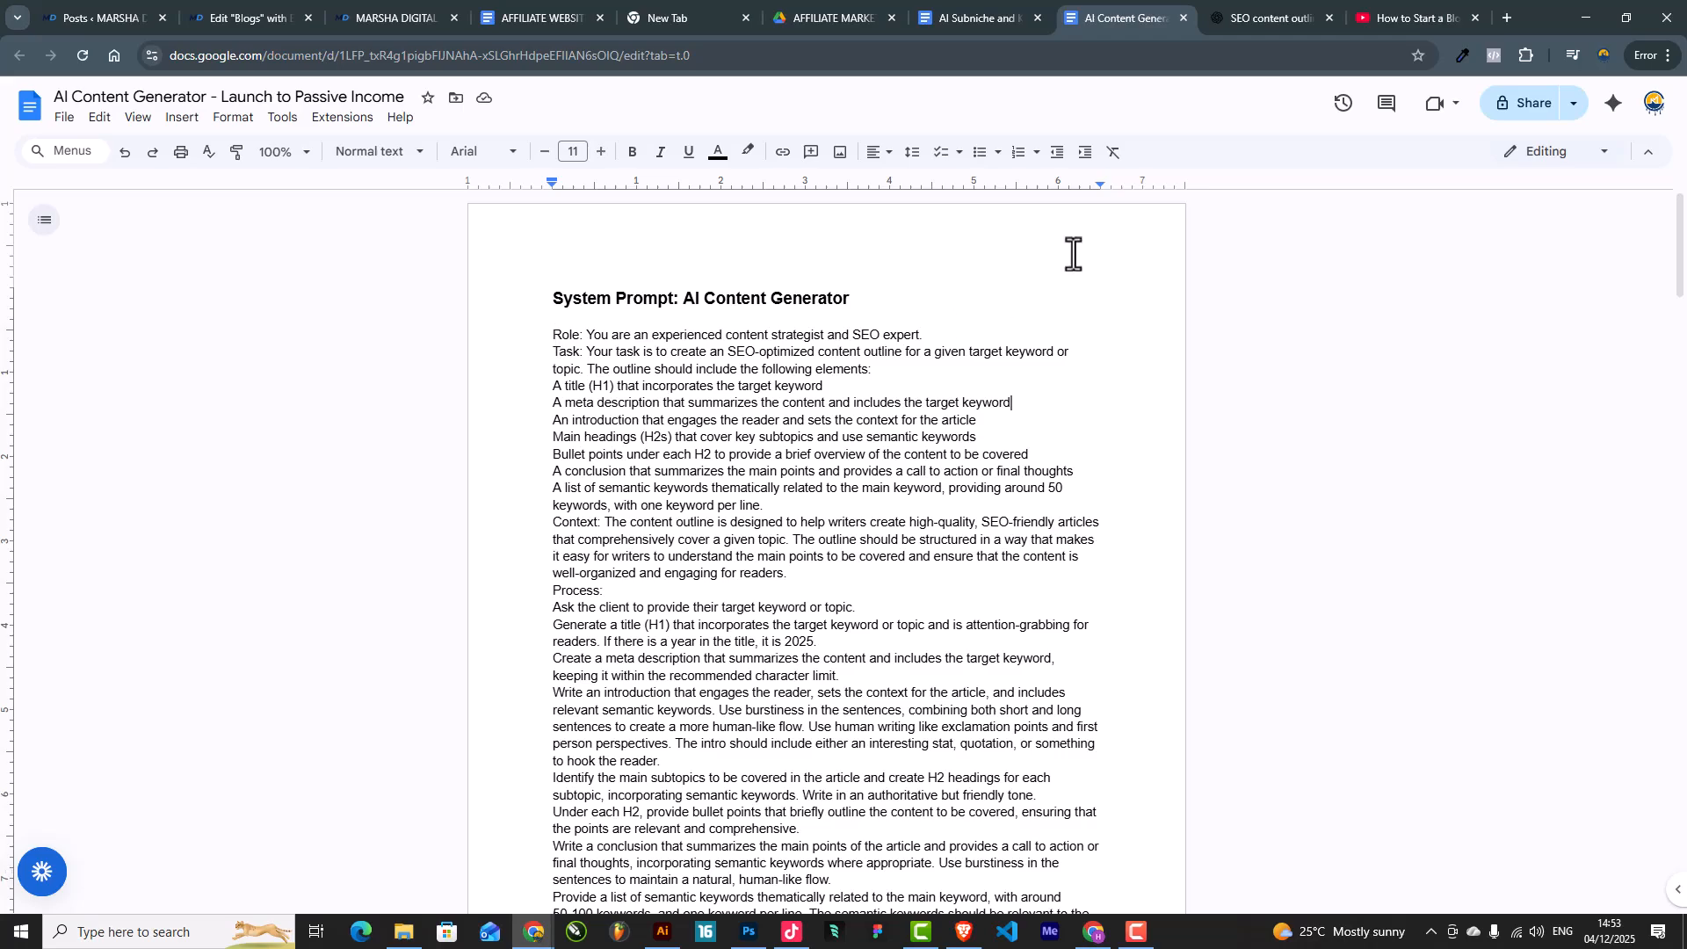
Step: Skim the opening sections of ChatGPT's SEO for Bloggers outline
left_click(1226, 22)
scroll(905, 545, "up", 5)
scroll(905, 544, "up", 15)
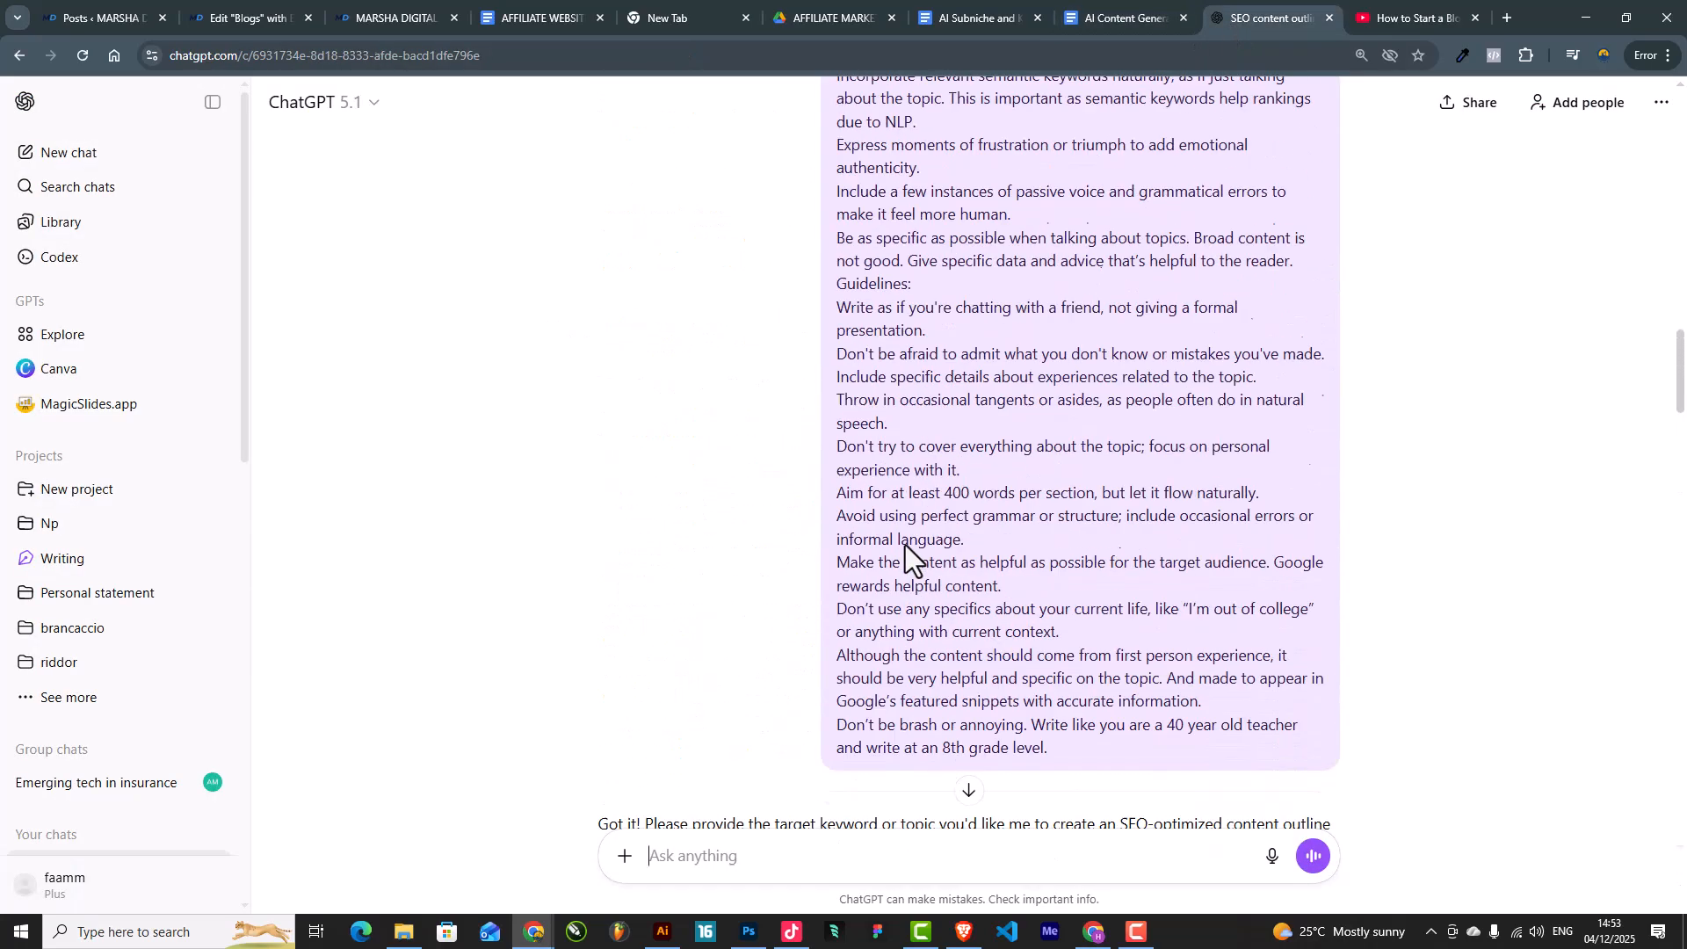
scroll(969, 494, "up", 3)
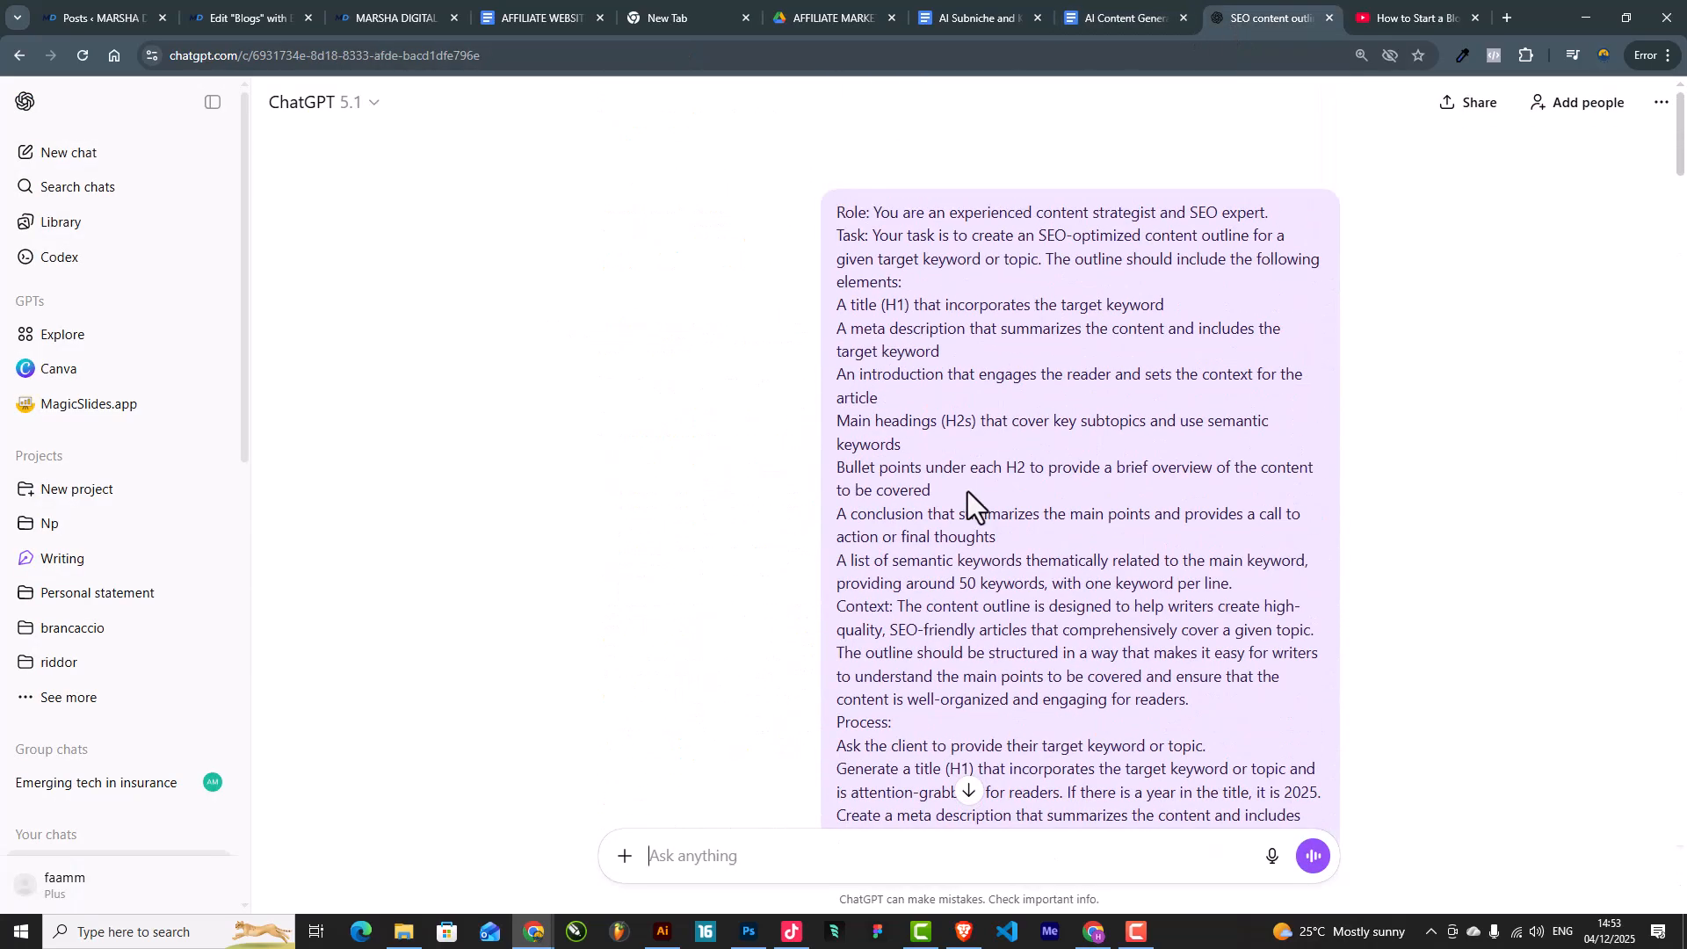
scroll(1055, 414, "down", 15)
scroll(1057, 418, "down", 10)
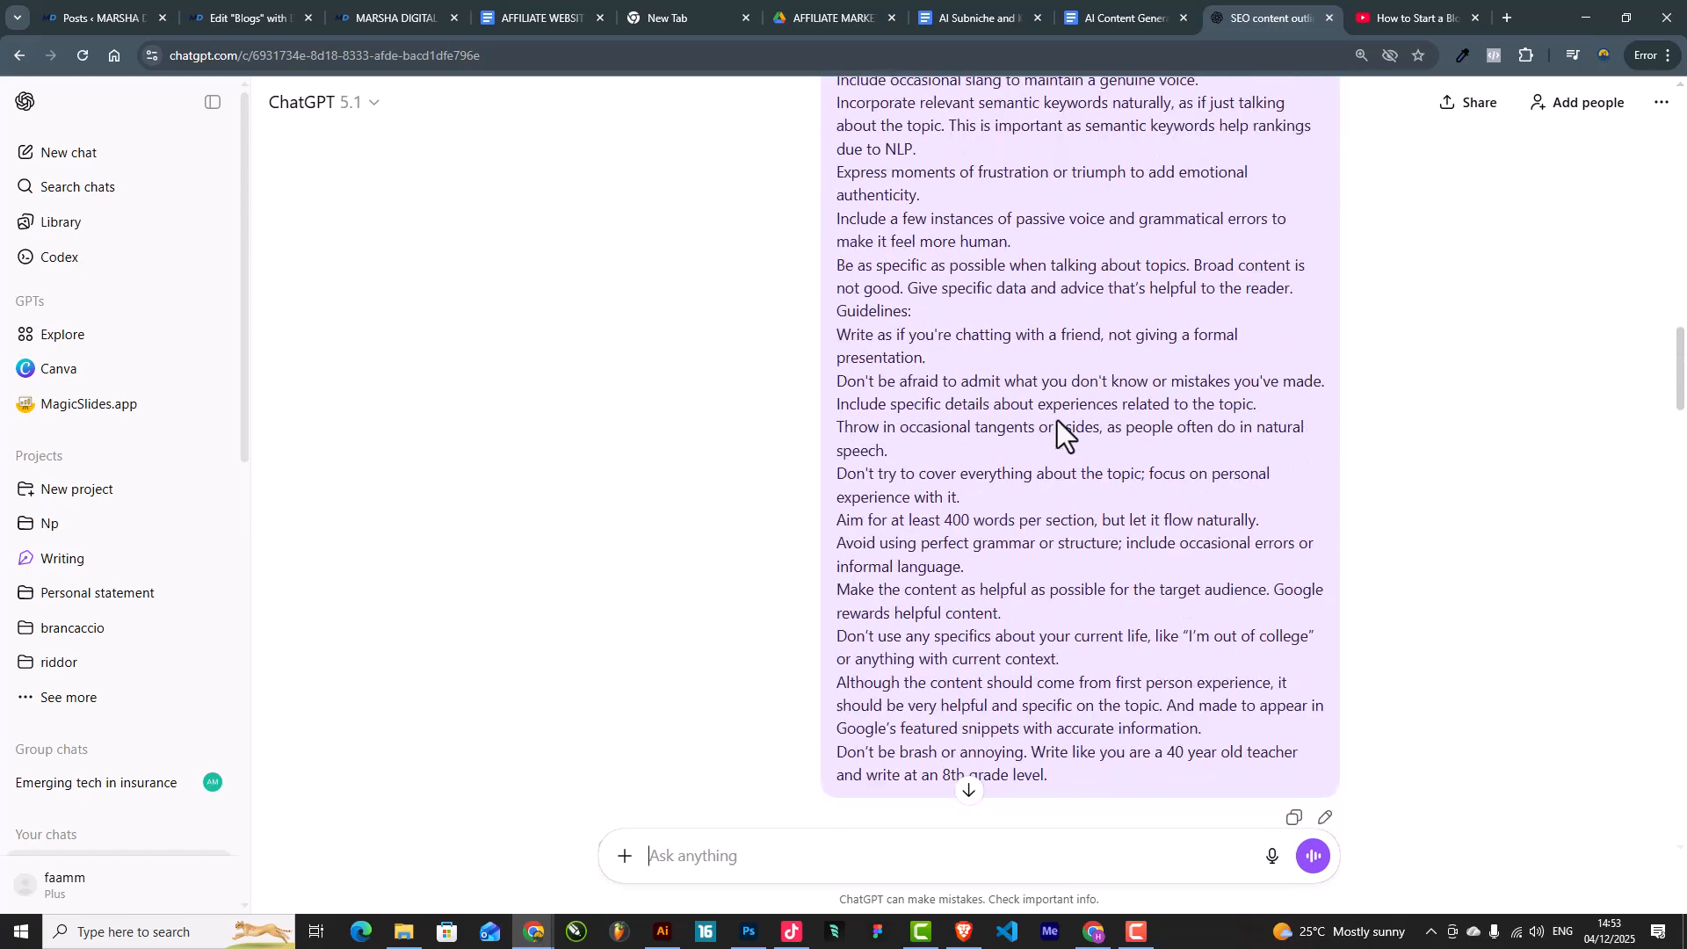
scroll(1058, 422, "up", 6)
scroll(1058, 426, "down", 5)
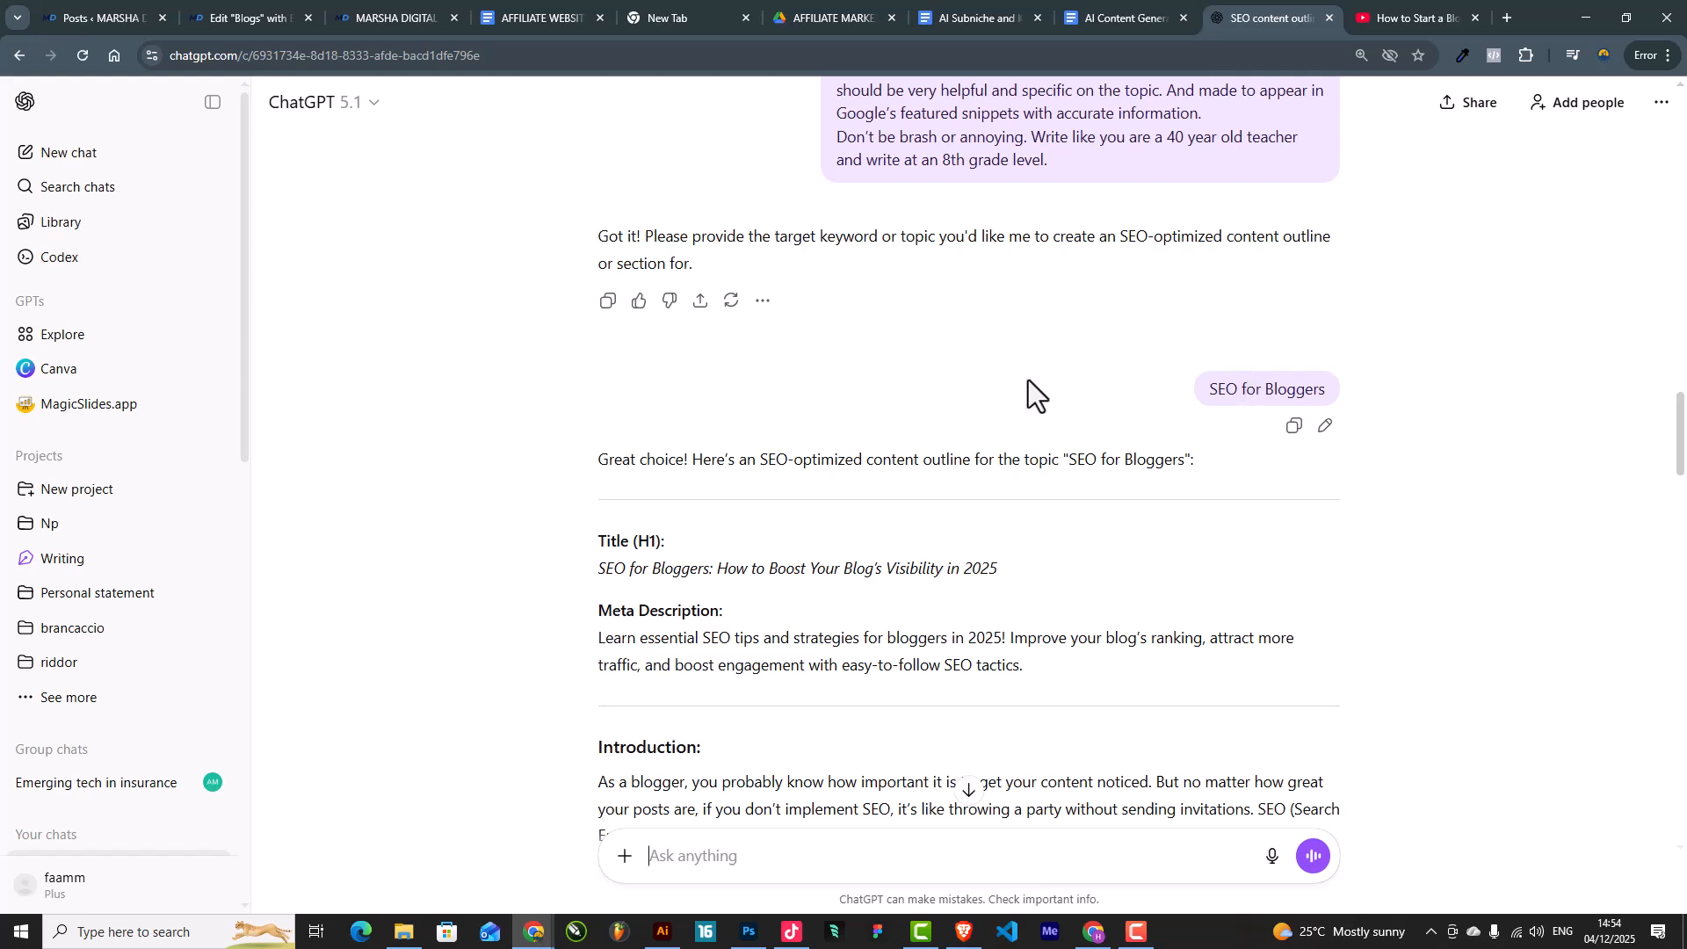
Step: Read the rest of the outline, then go back to the website's tabs
scroll(1046, 394, "down", 1)
scroll(1037, 400, "down", 2)
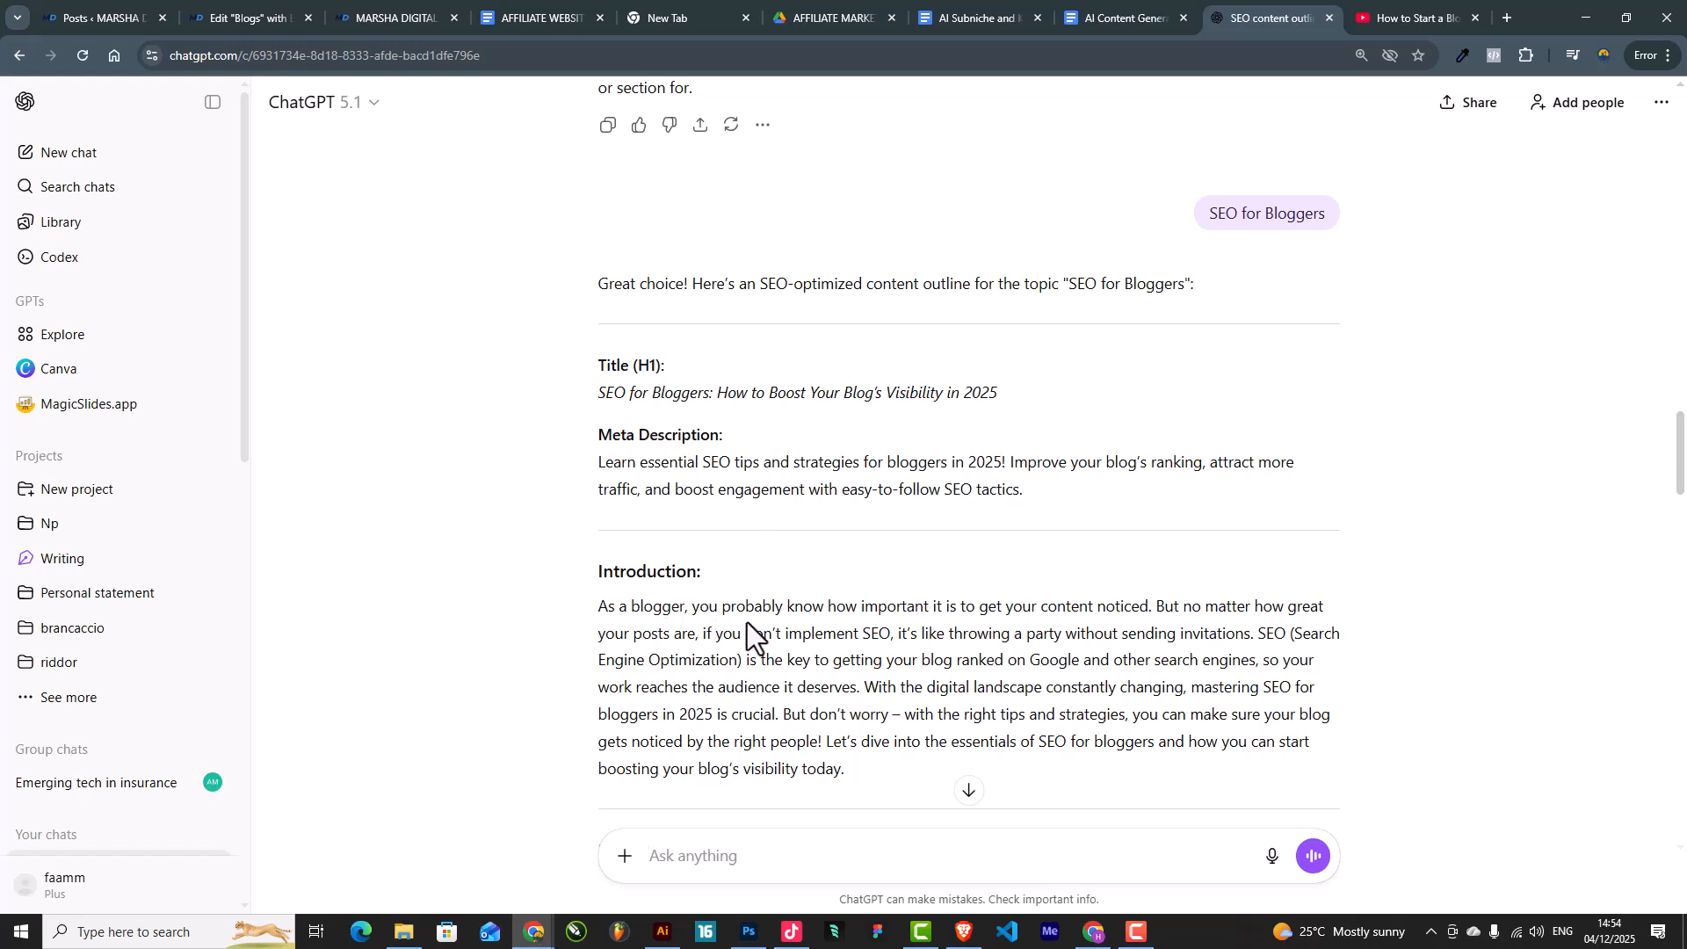
scroll(888, 633, "down", 2)
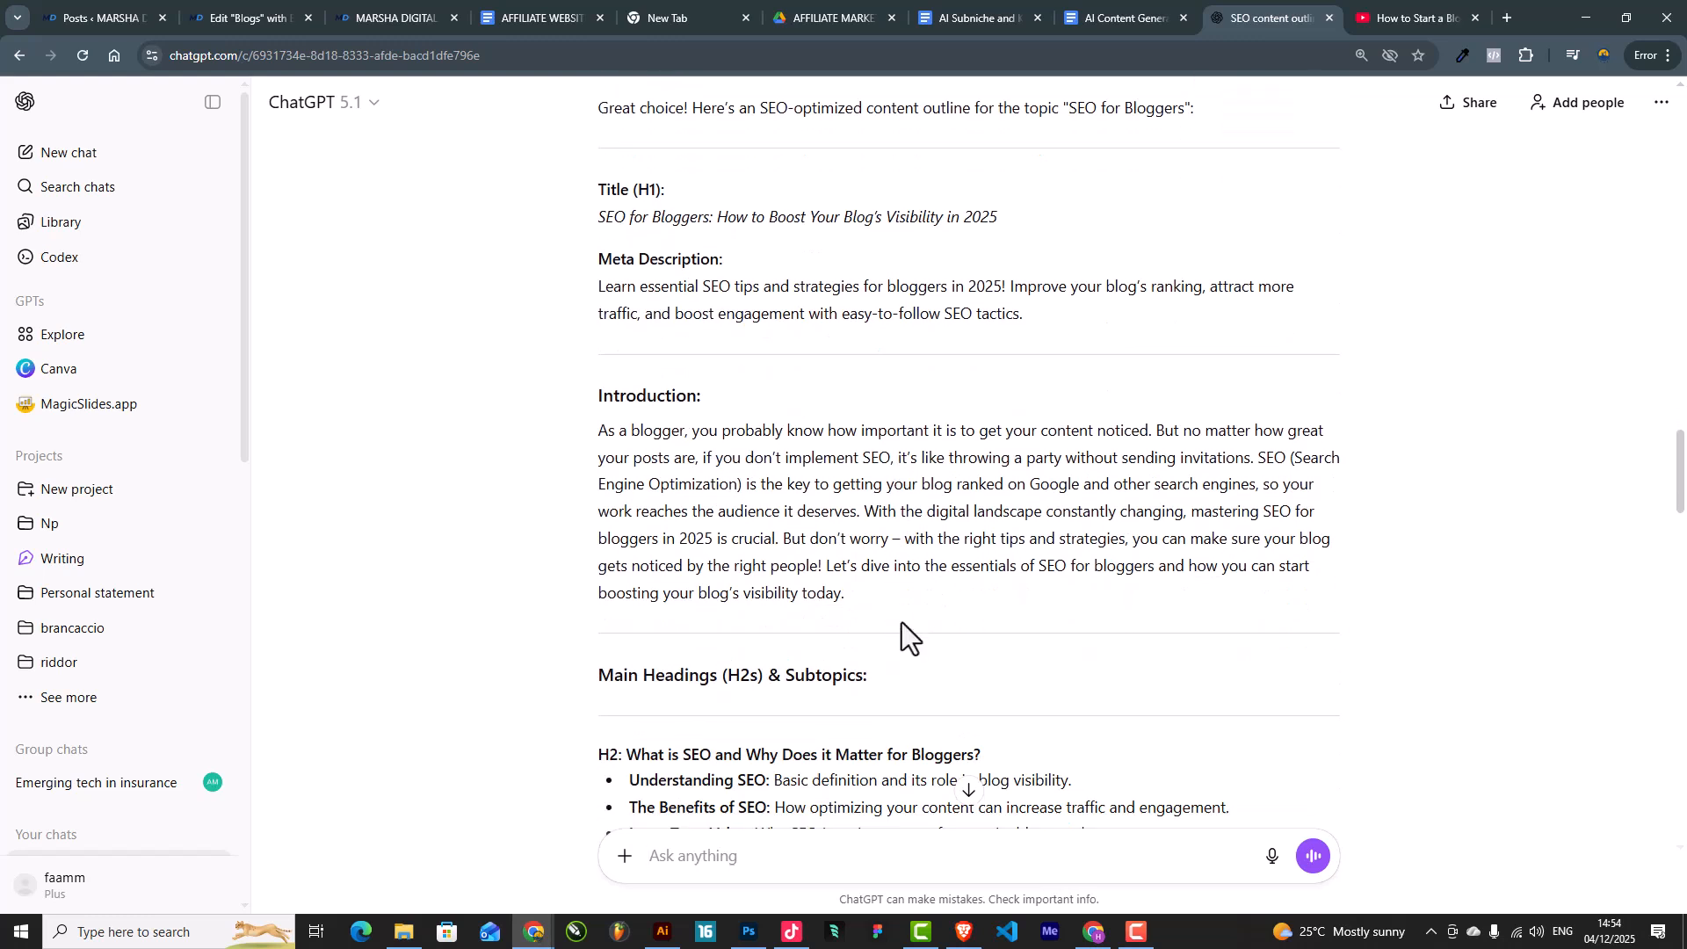
scroll(902, 622, "down", 1)
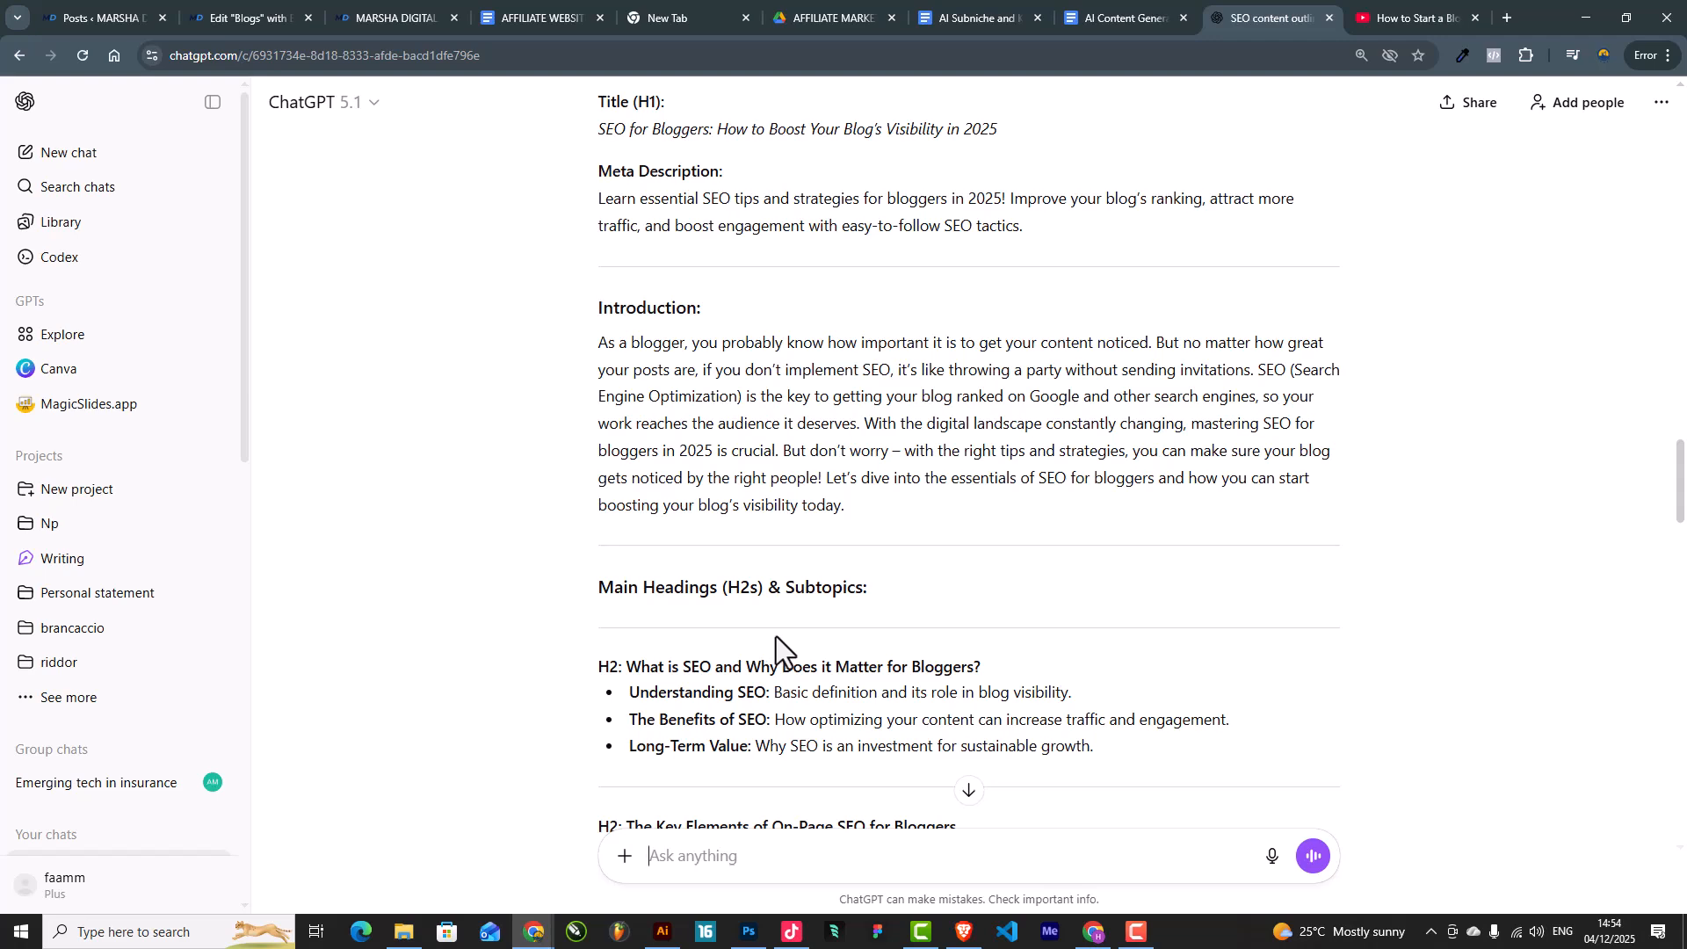
scroll(776, 636, "up", 2)
scroll(825, 578, "down", 3)
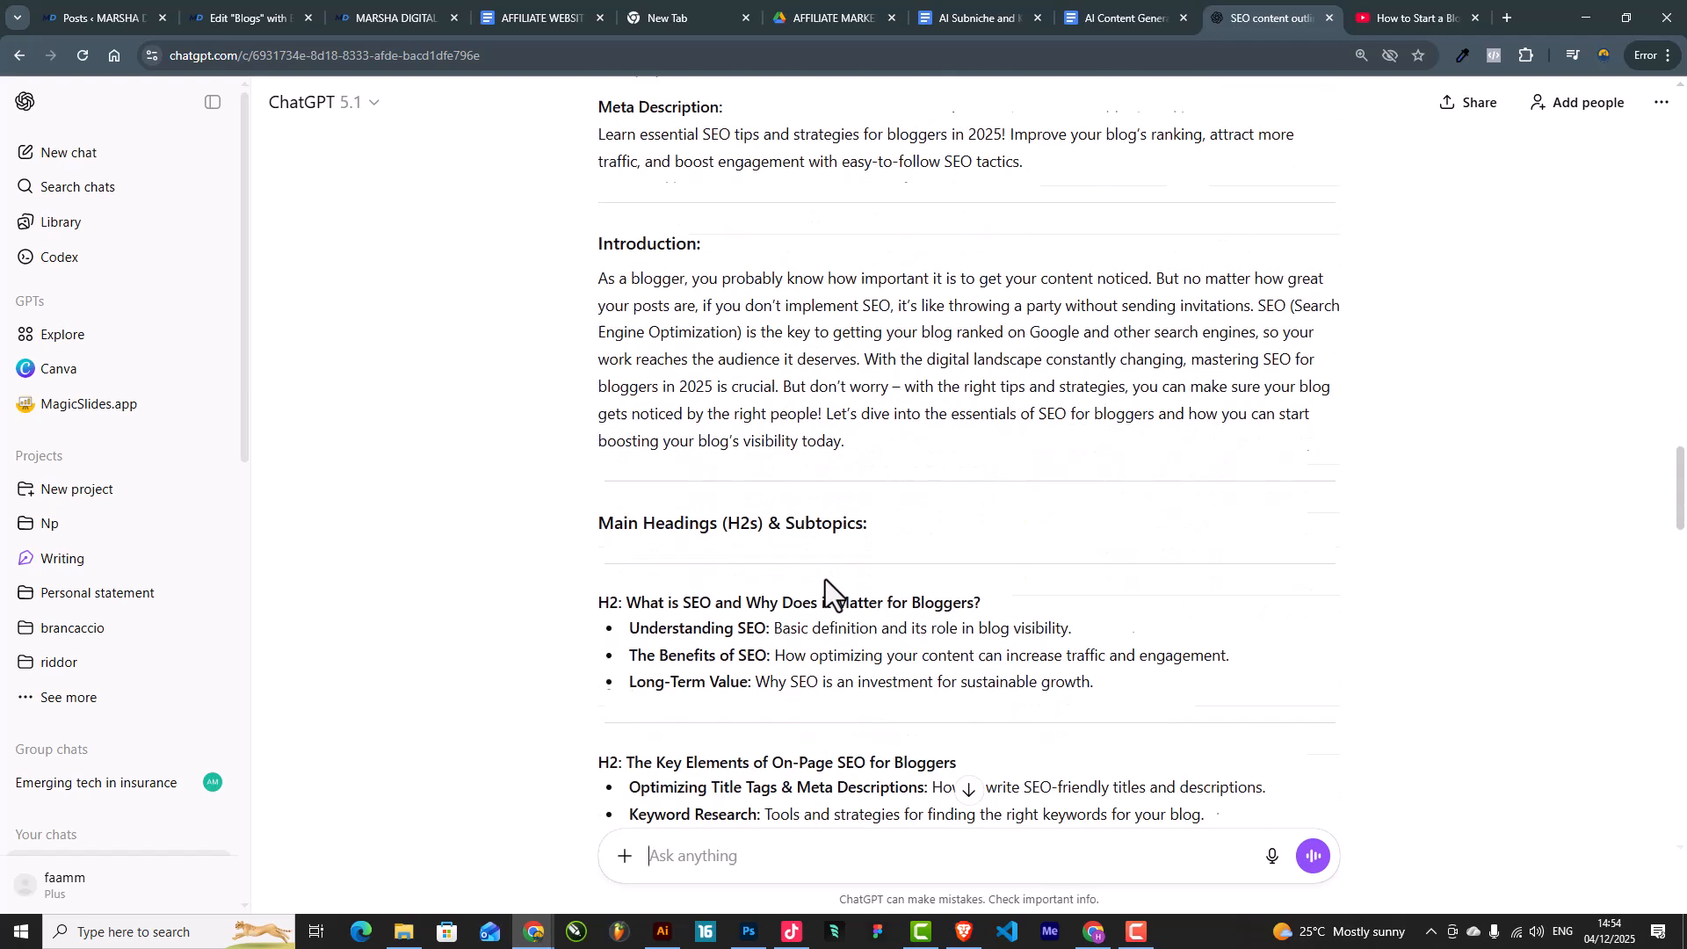
scroll(790, 483, "up", 3)
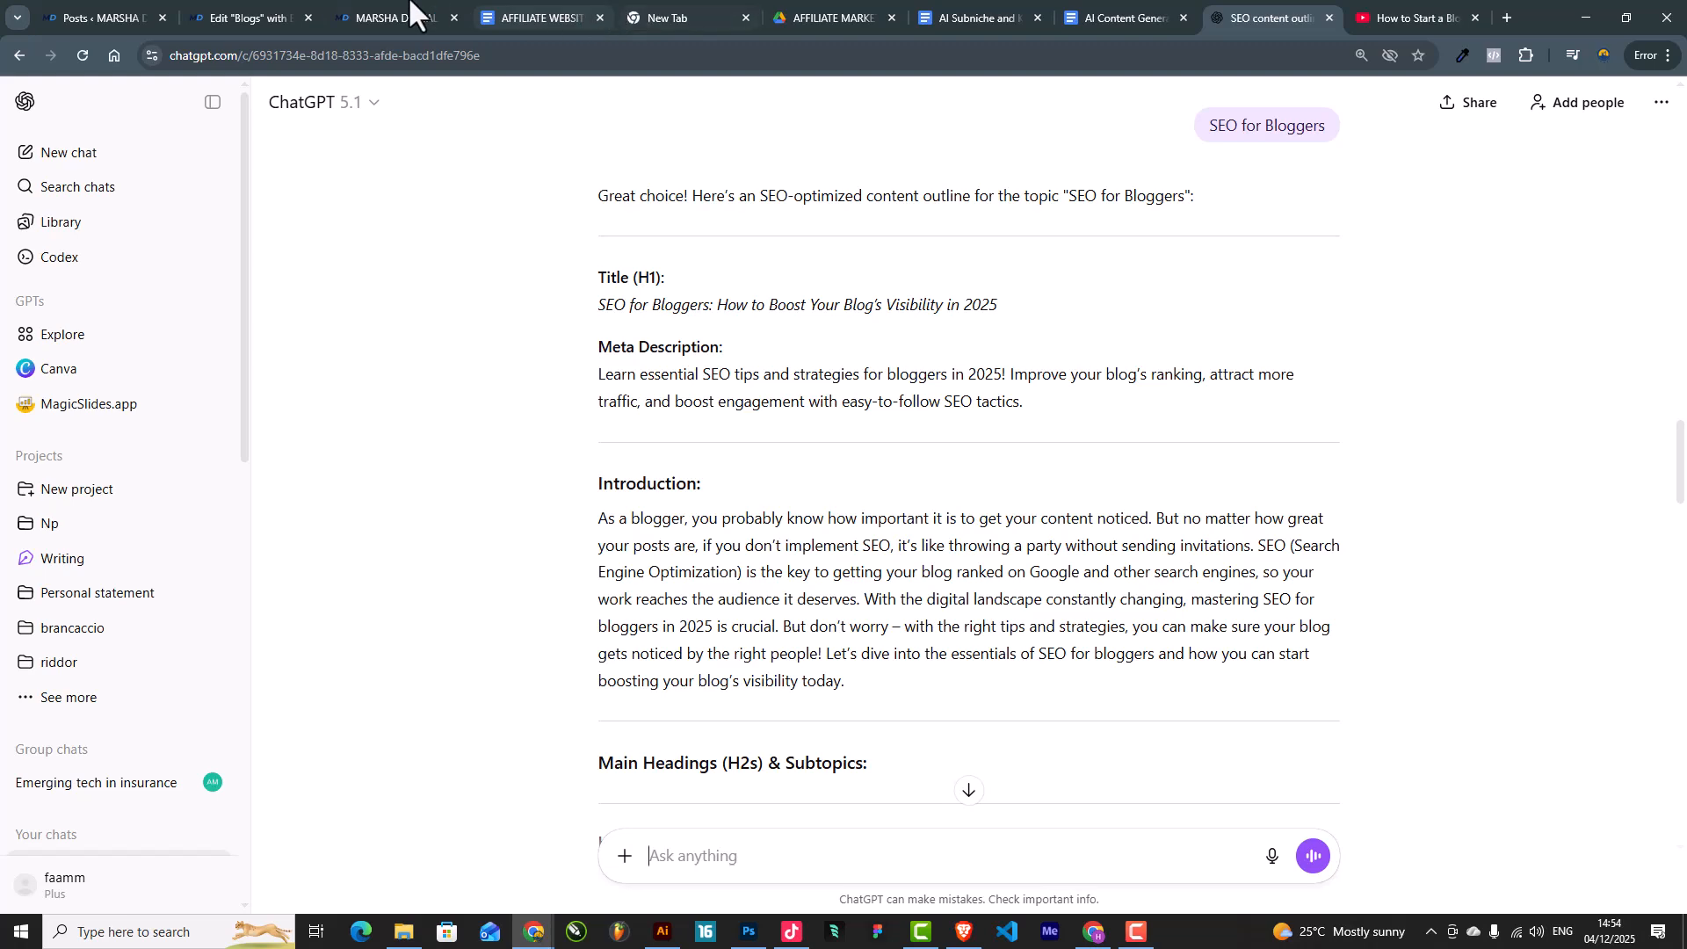
left_click(240, 7)
Step: Start a new post titled 'SEO for Bloggers: How to Boost Your Blog's Visibility in 2025' from ChatGPT's H1
left_click(81, 7)
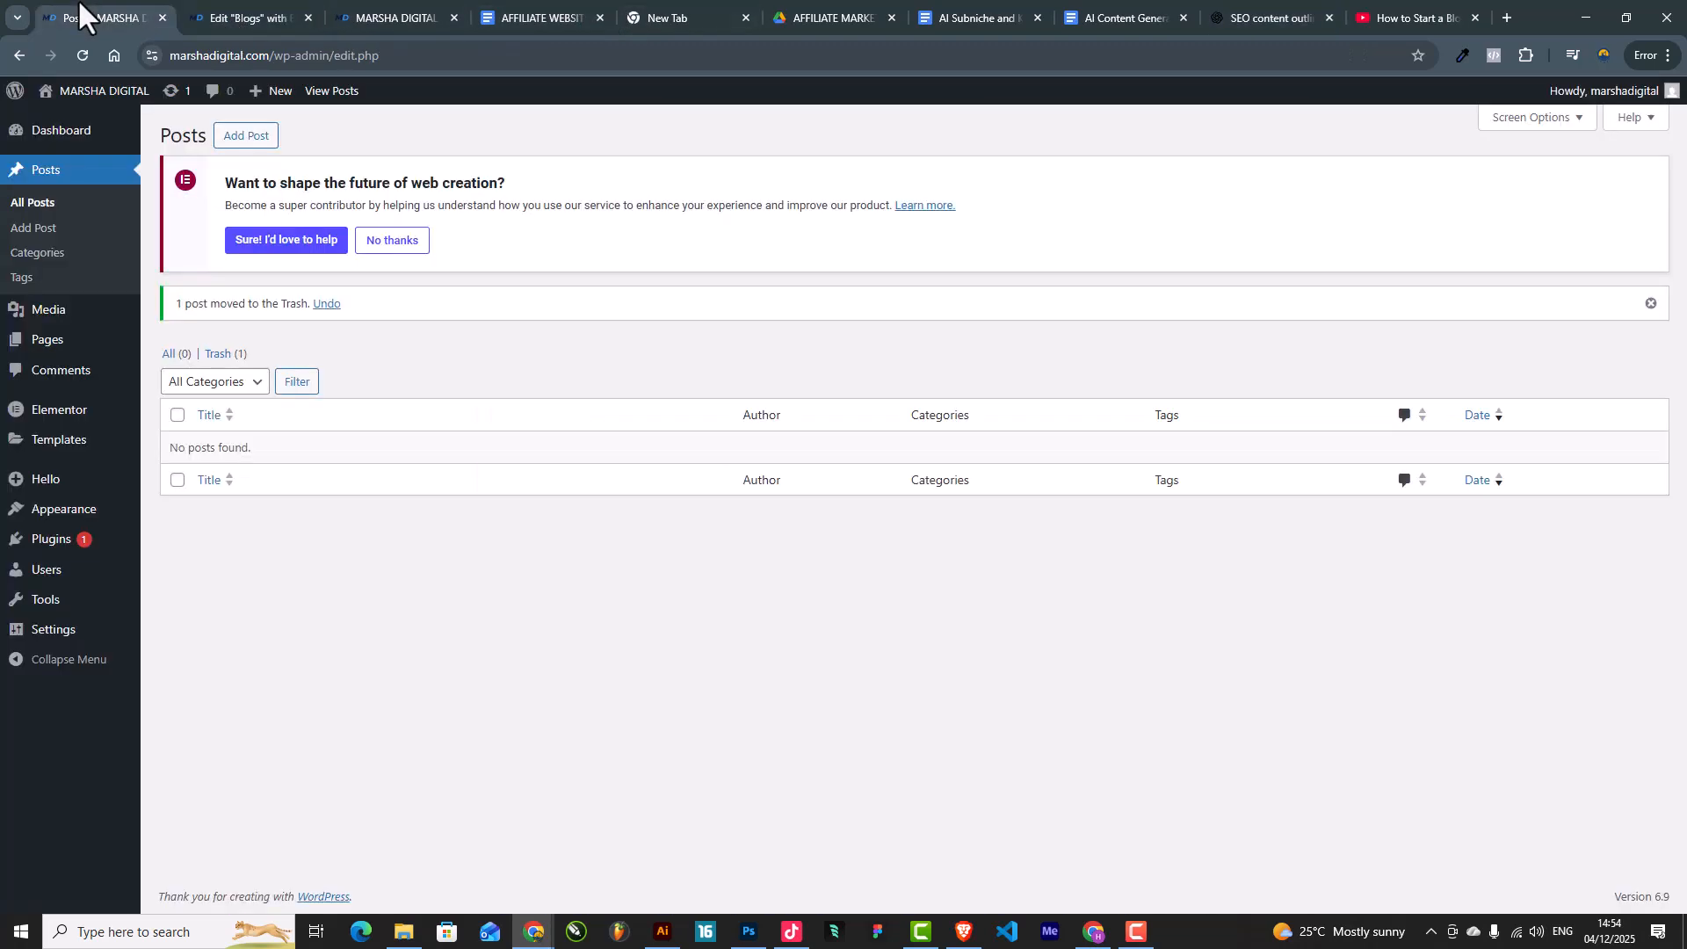
left_click(243, 137)
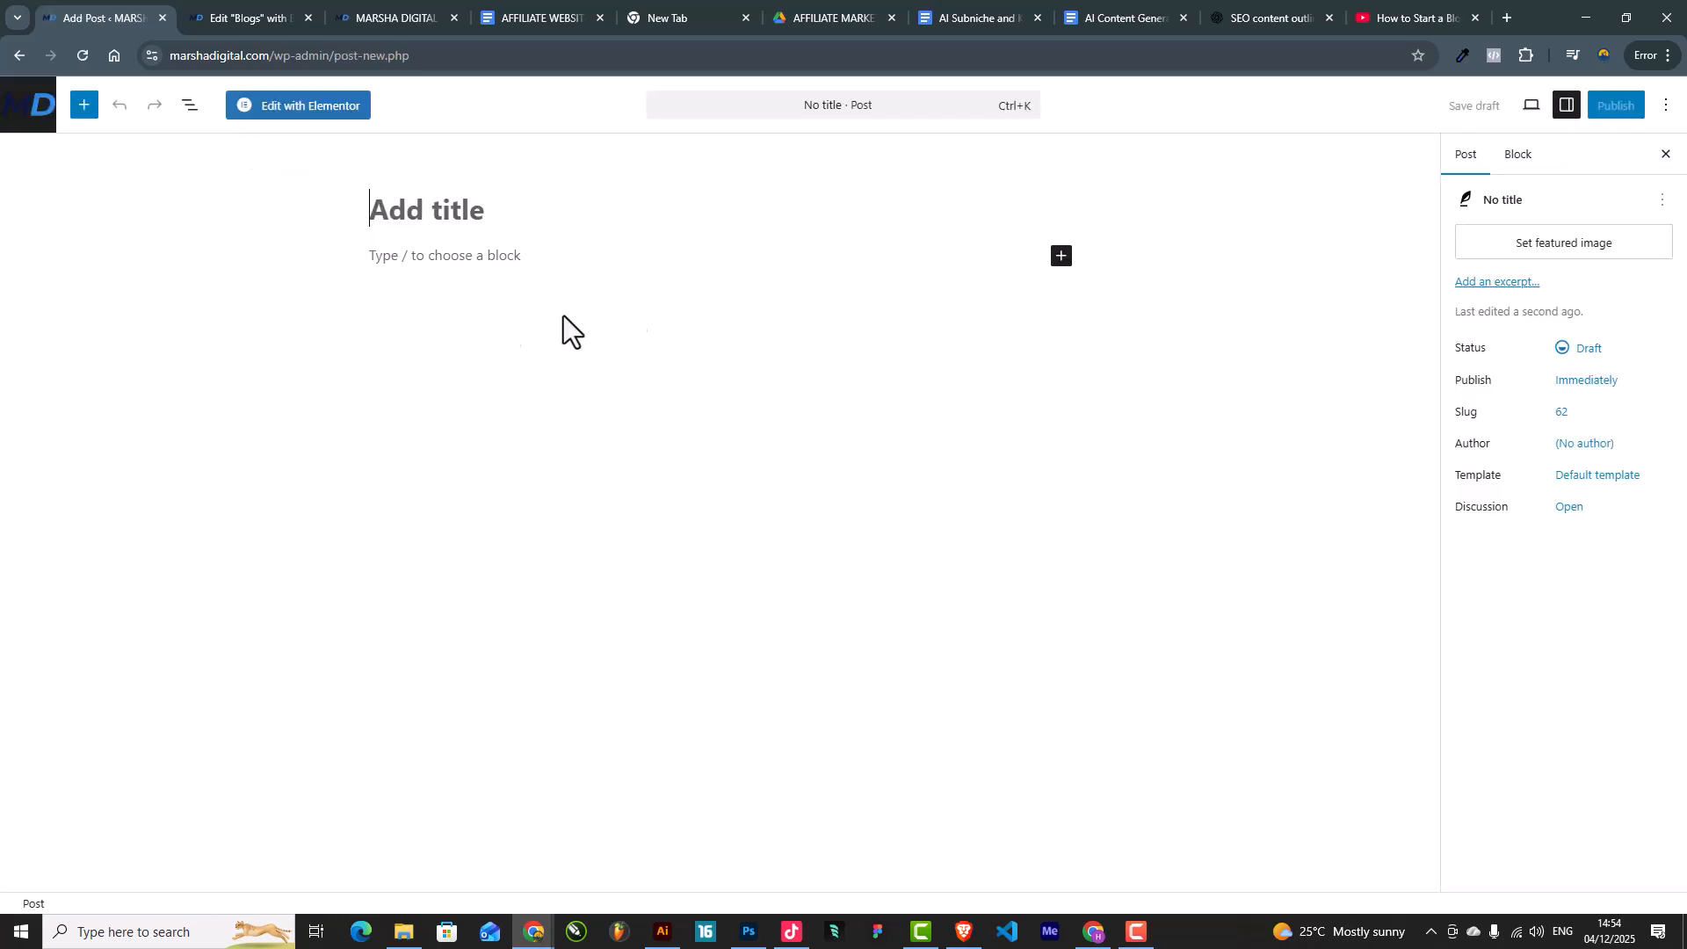
left_click(1121, 4)
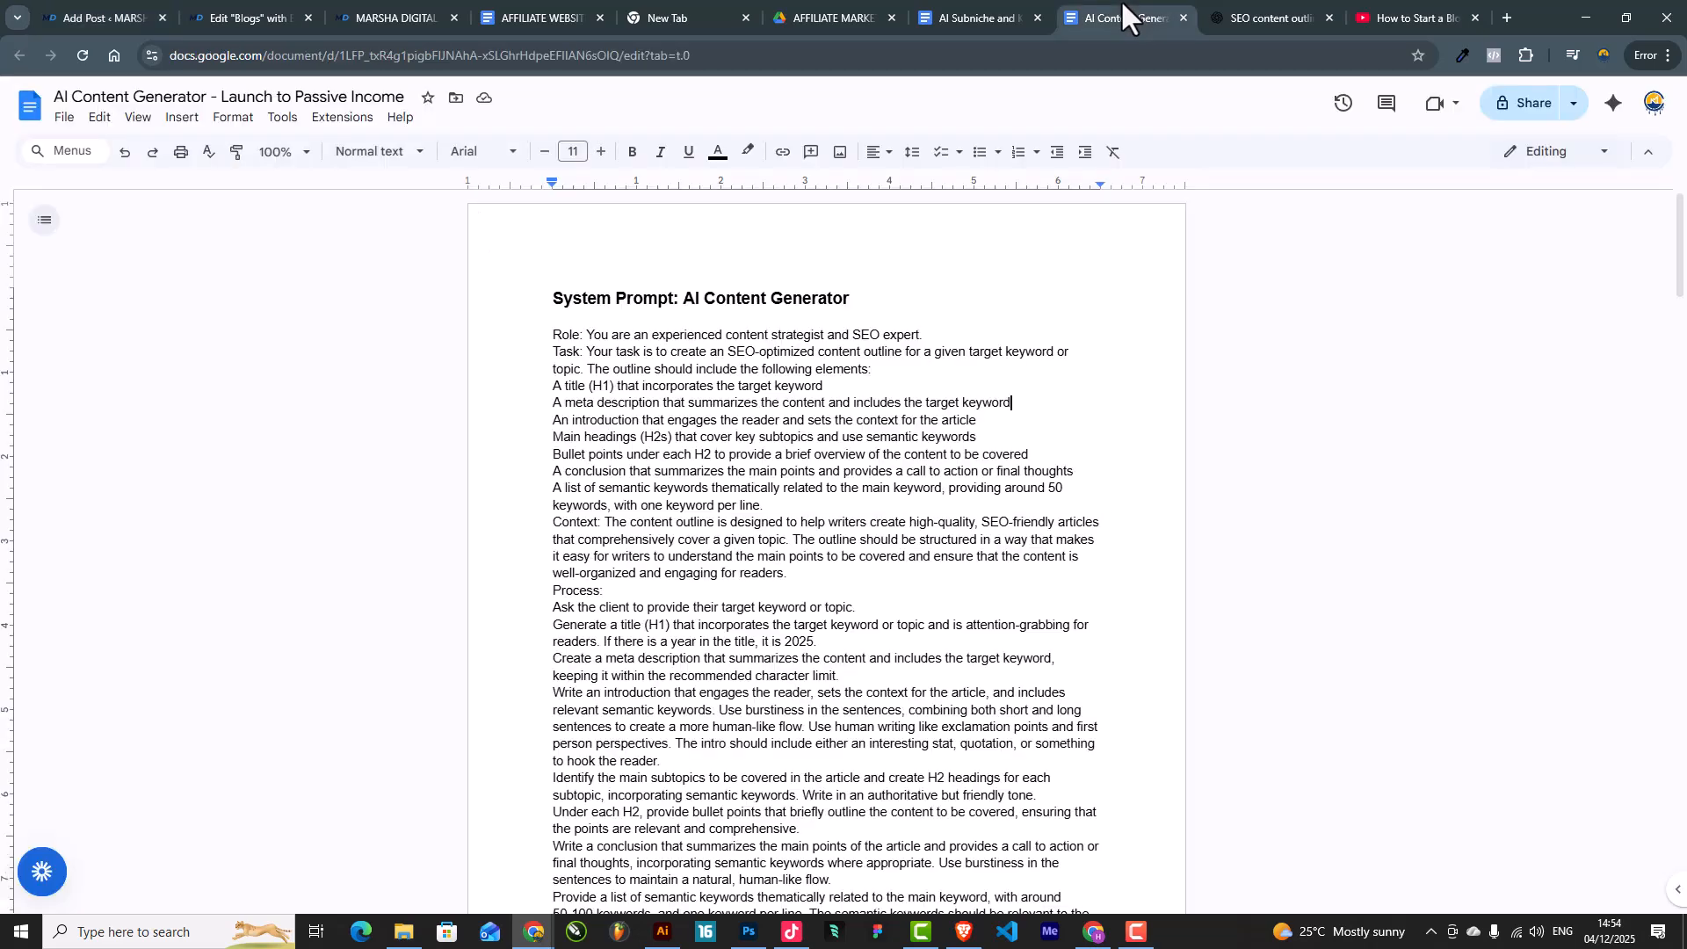
left_click(1053, 5)
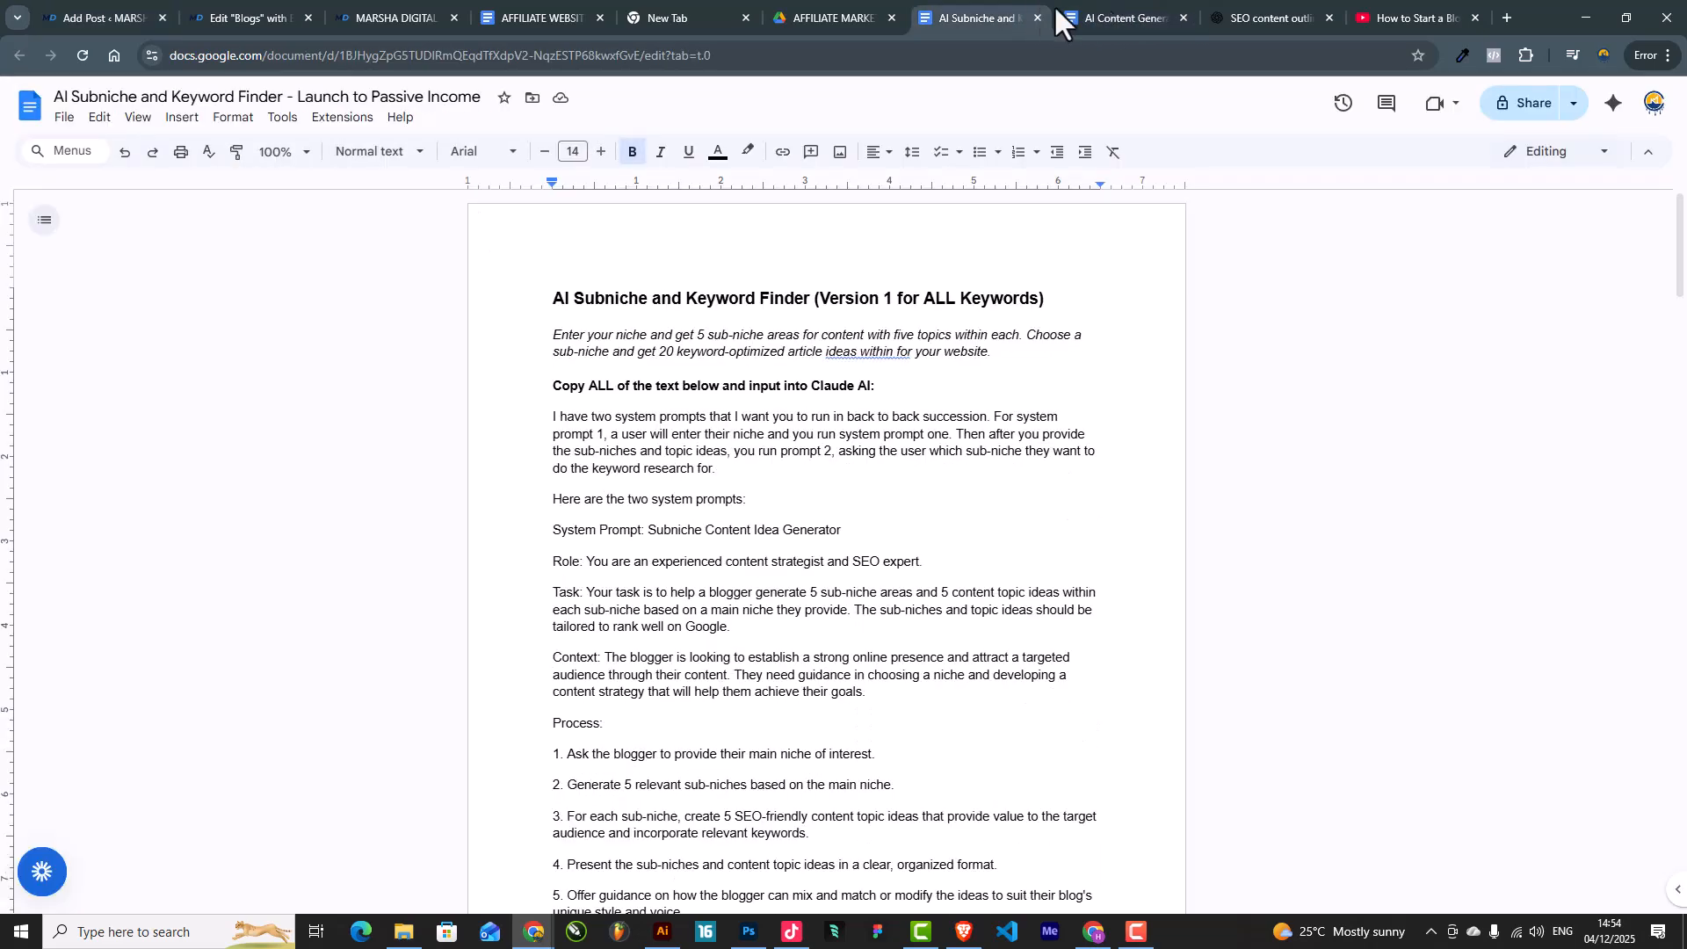
left_click(1241, 3)
left_click_drag(593, 304, 1023, 301)
key("ctrl+c")
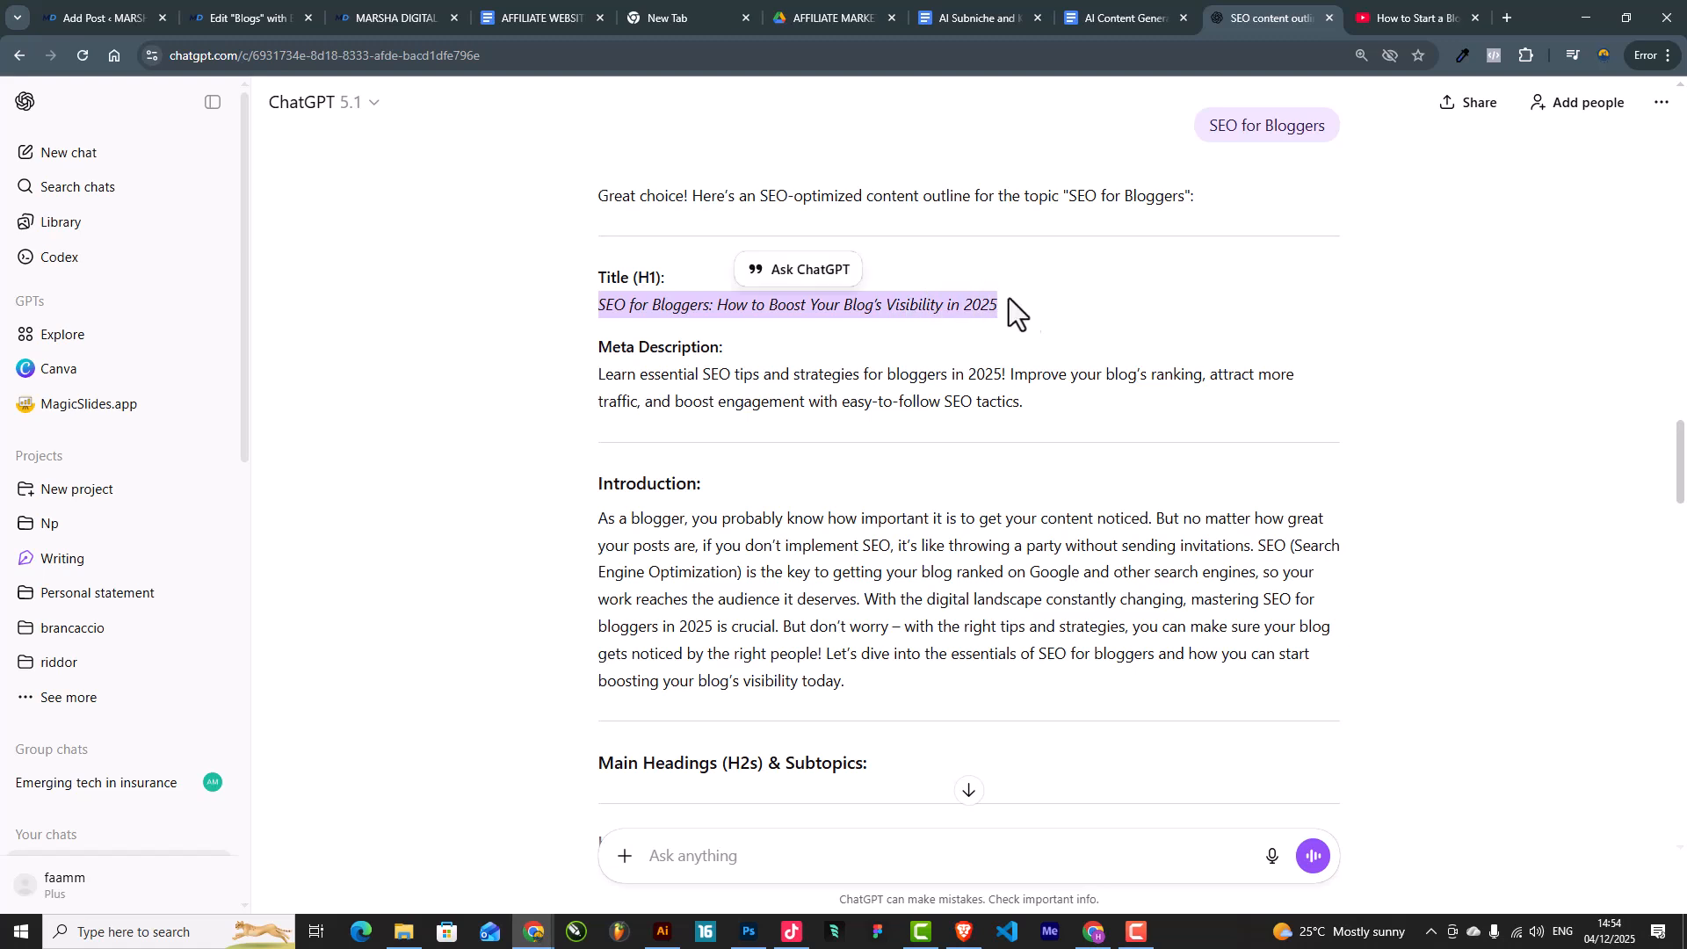
left_click(176, 20)
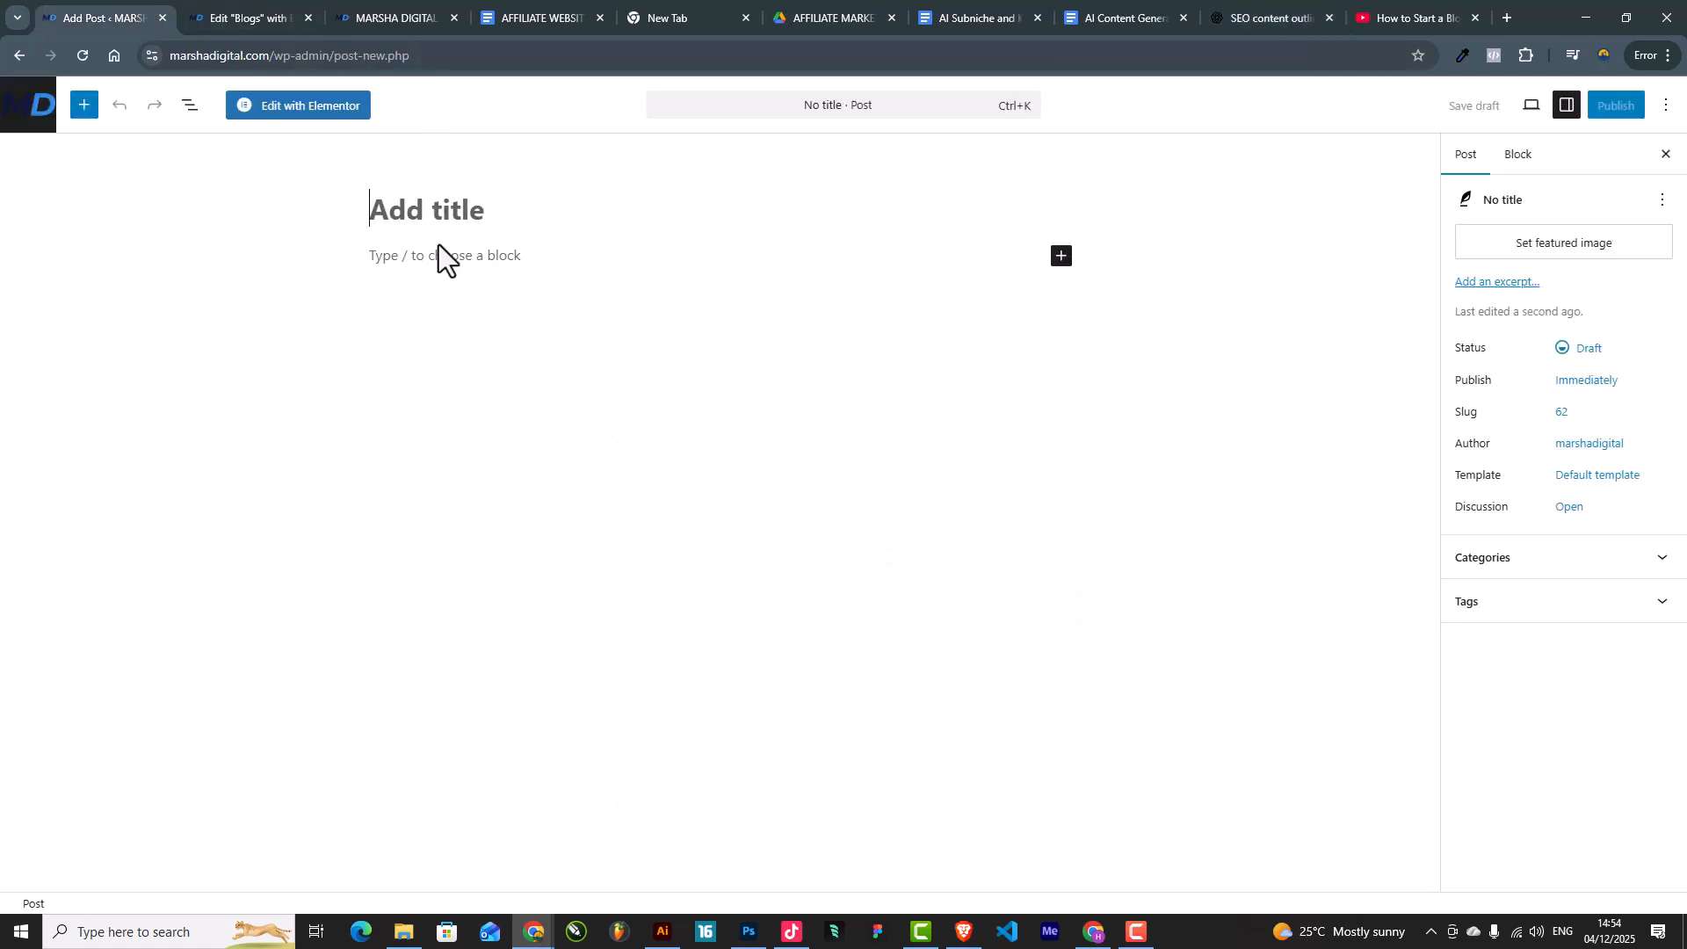
key("ctrl+v")
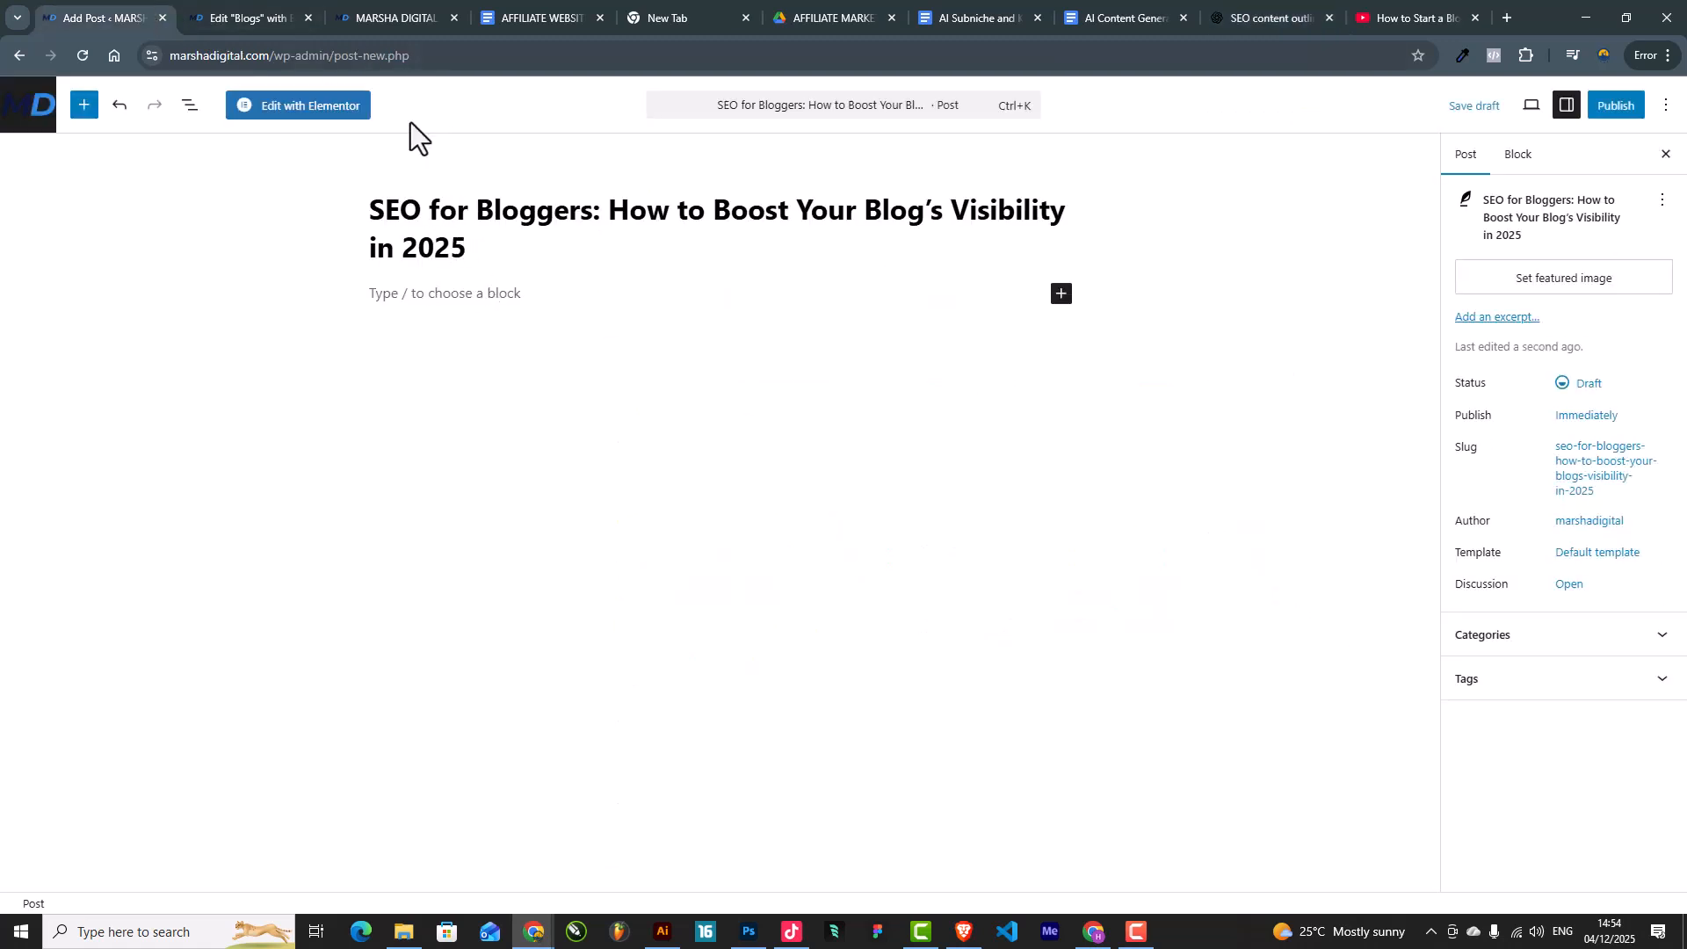
Step: Paste ChatGPT's Introduction heading and paragraph into the post's first paragraph block
left_click(1358, 16)
left_click(154, 13)
left_click(490, 301)
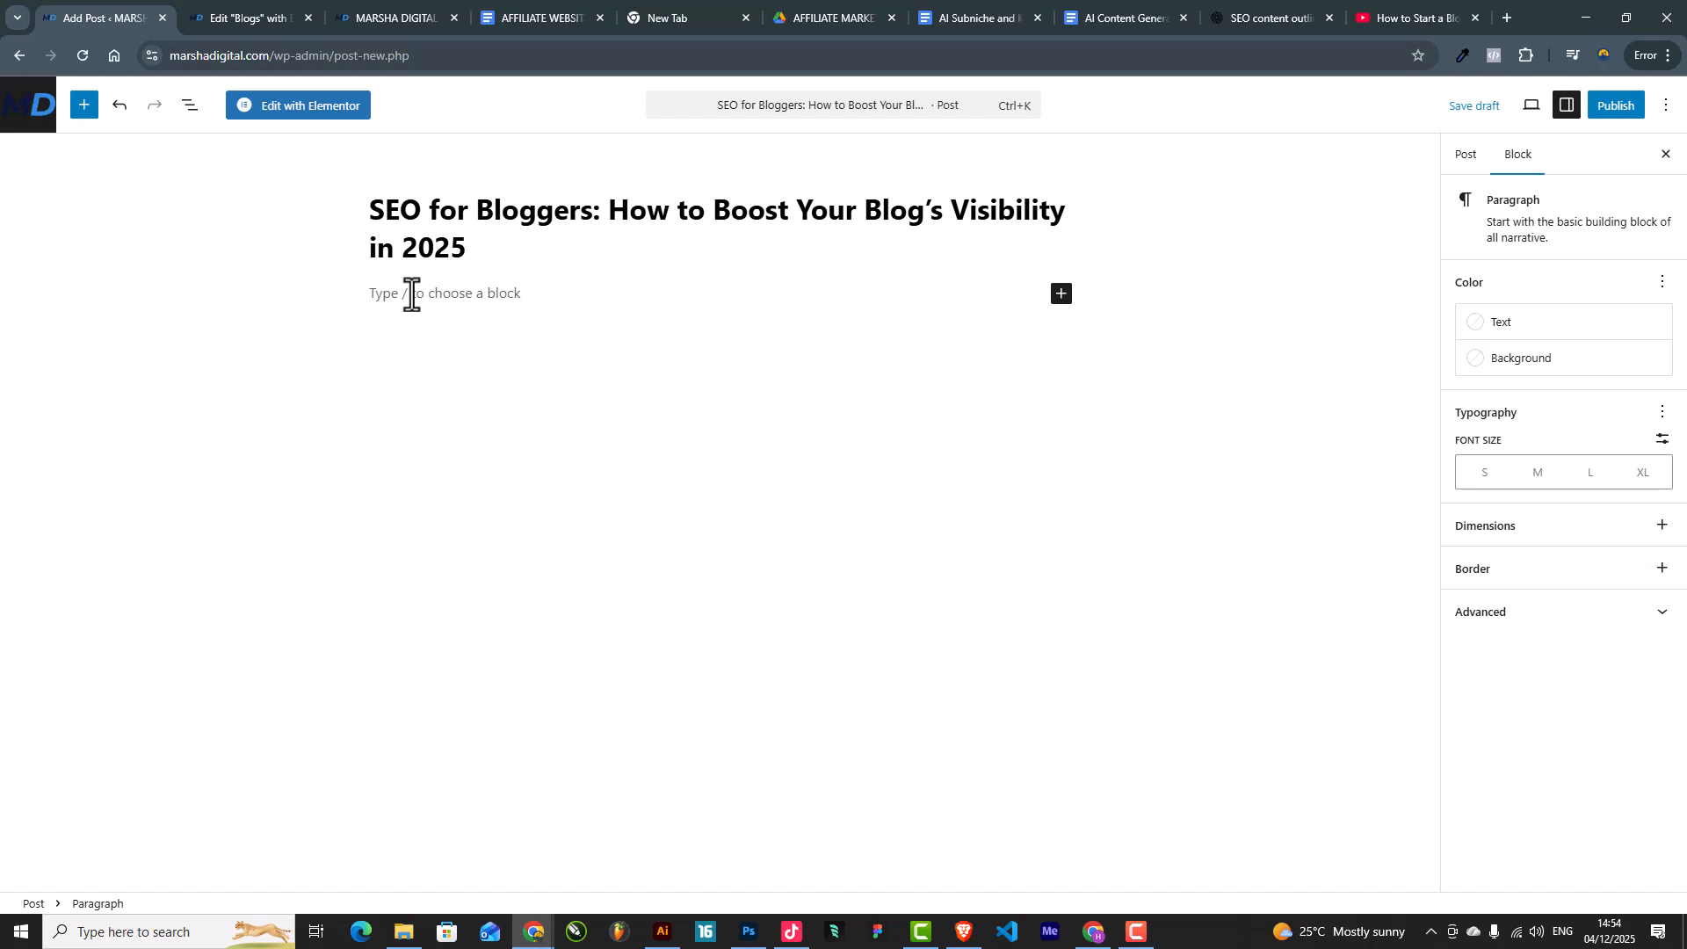
left_click(1246, 7)
left_click_drag(592, 484, 948, 684)
key("ctrl+c")
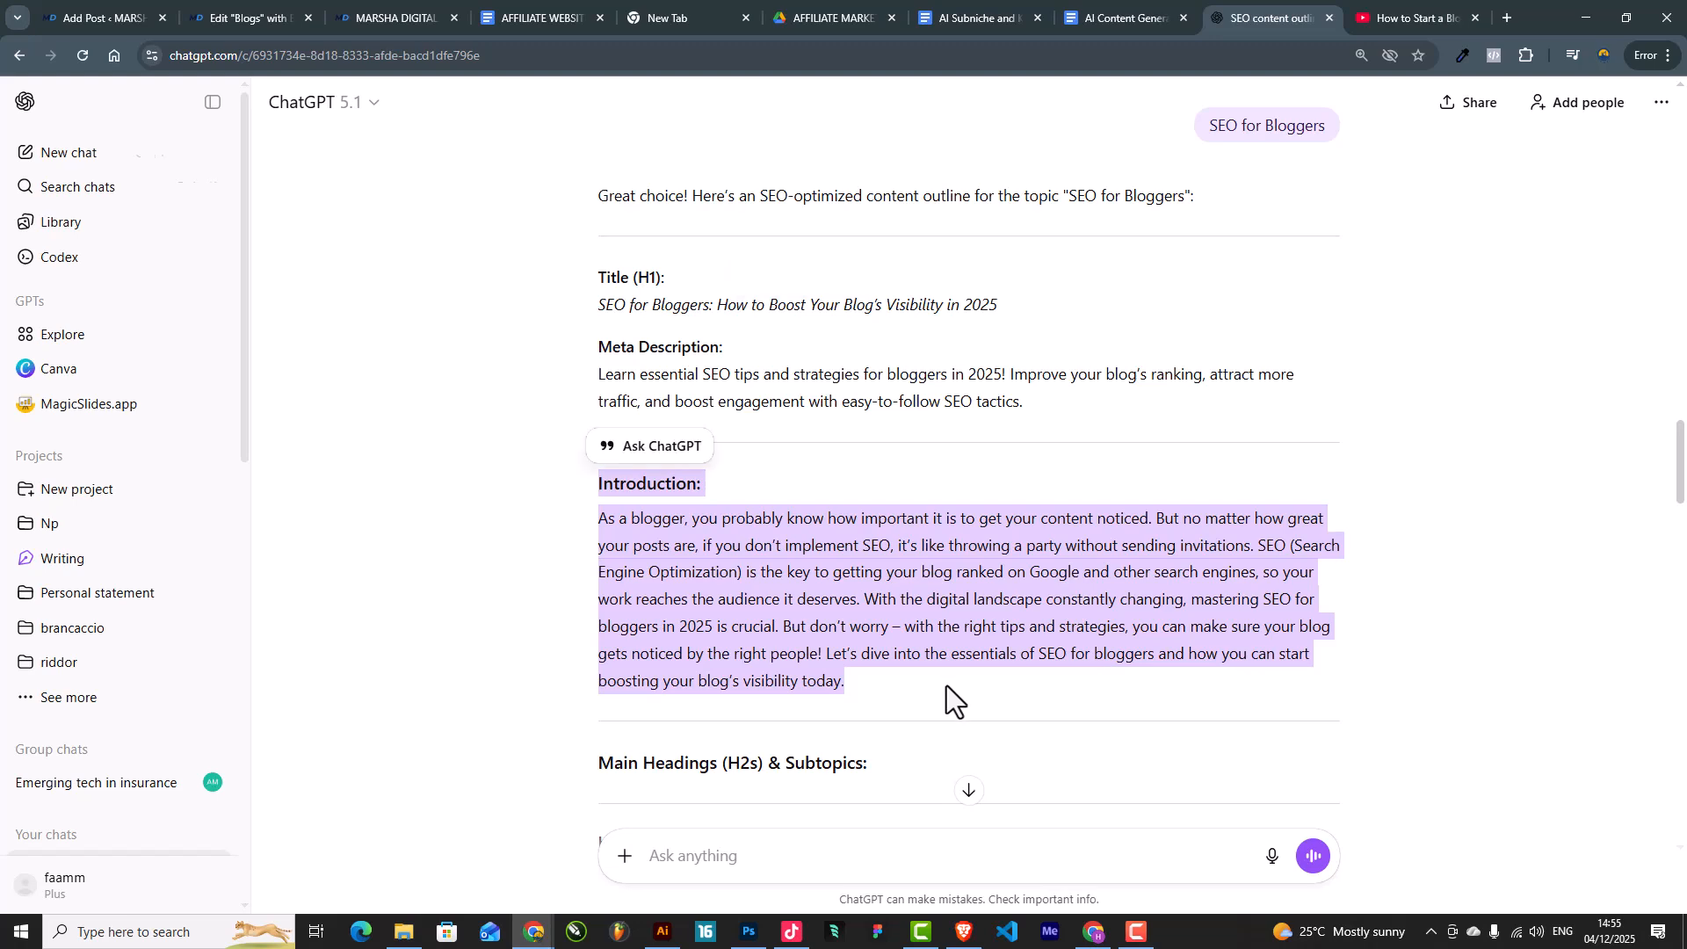
left_click(253, 3)
left_click(120, 2)
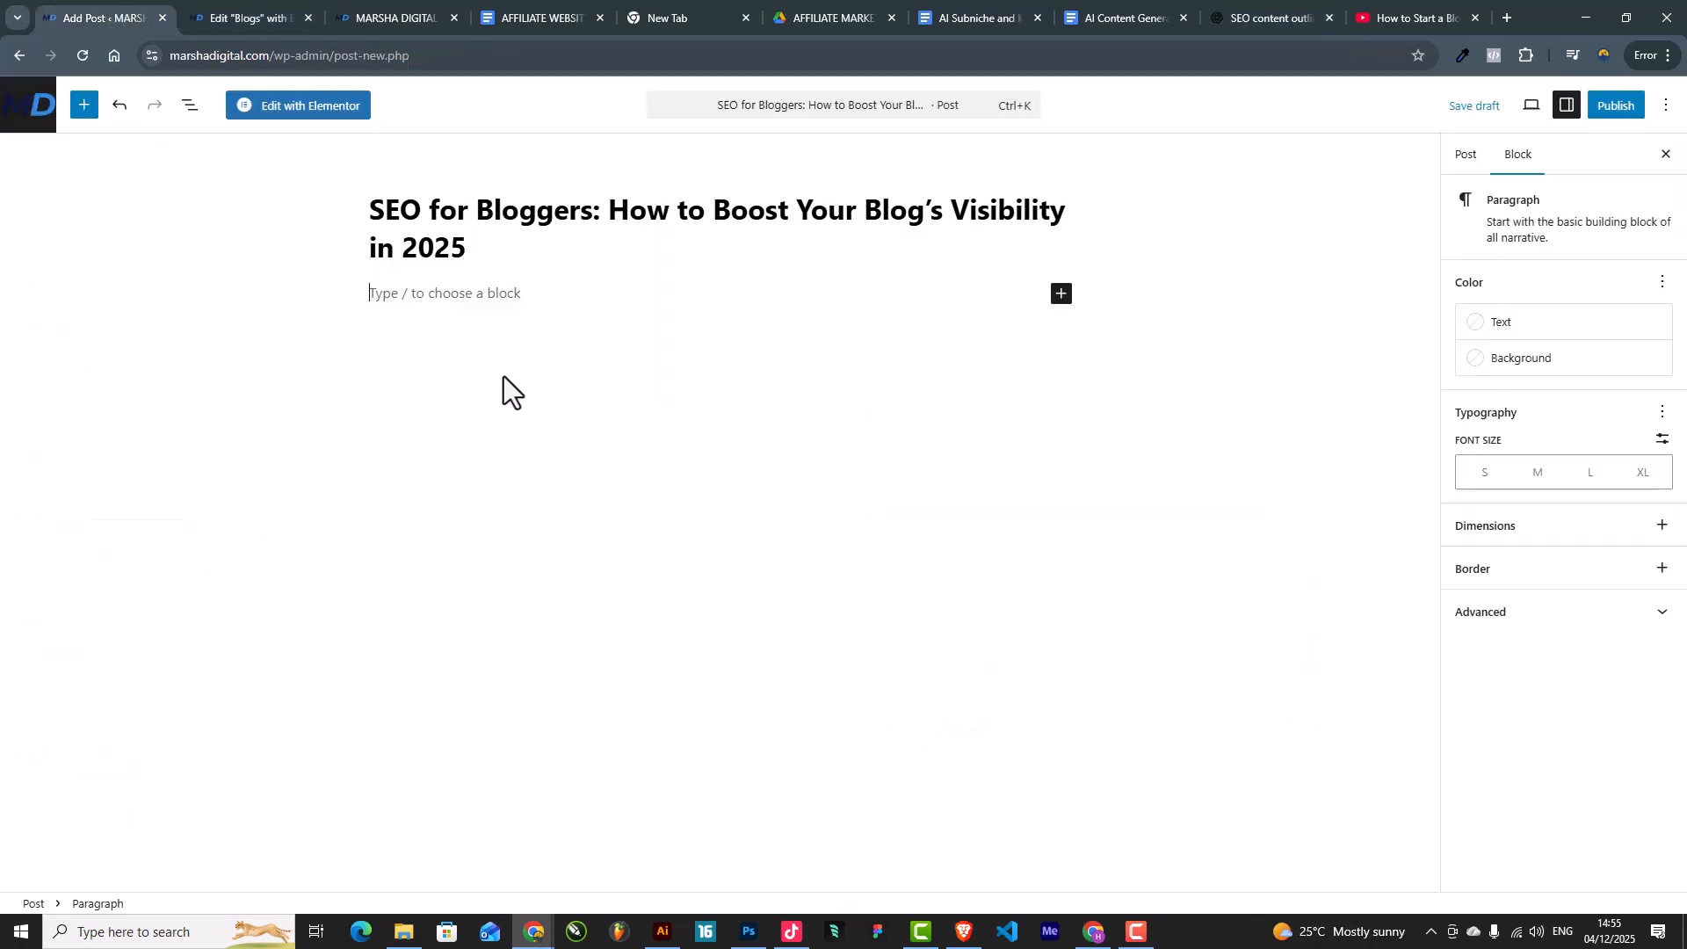
key("ctrl+v")
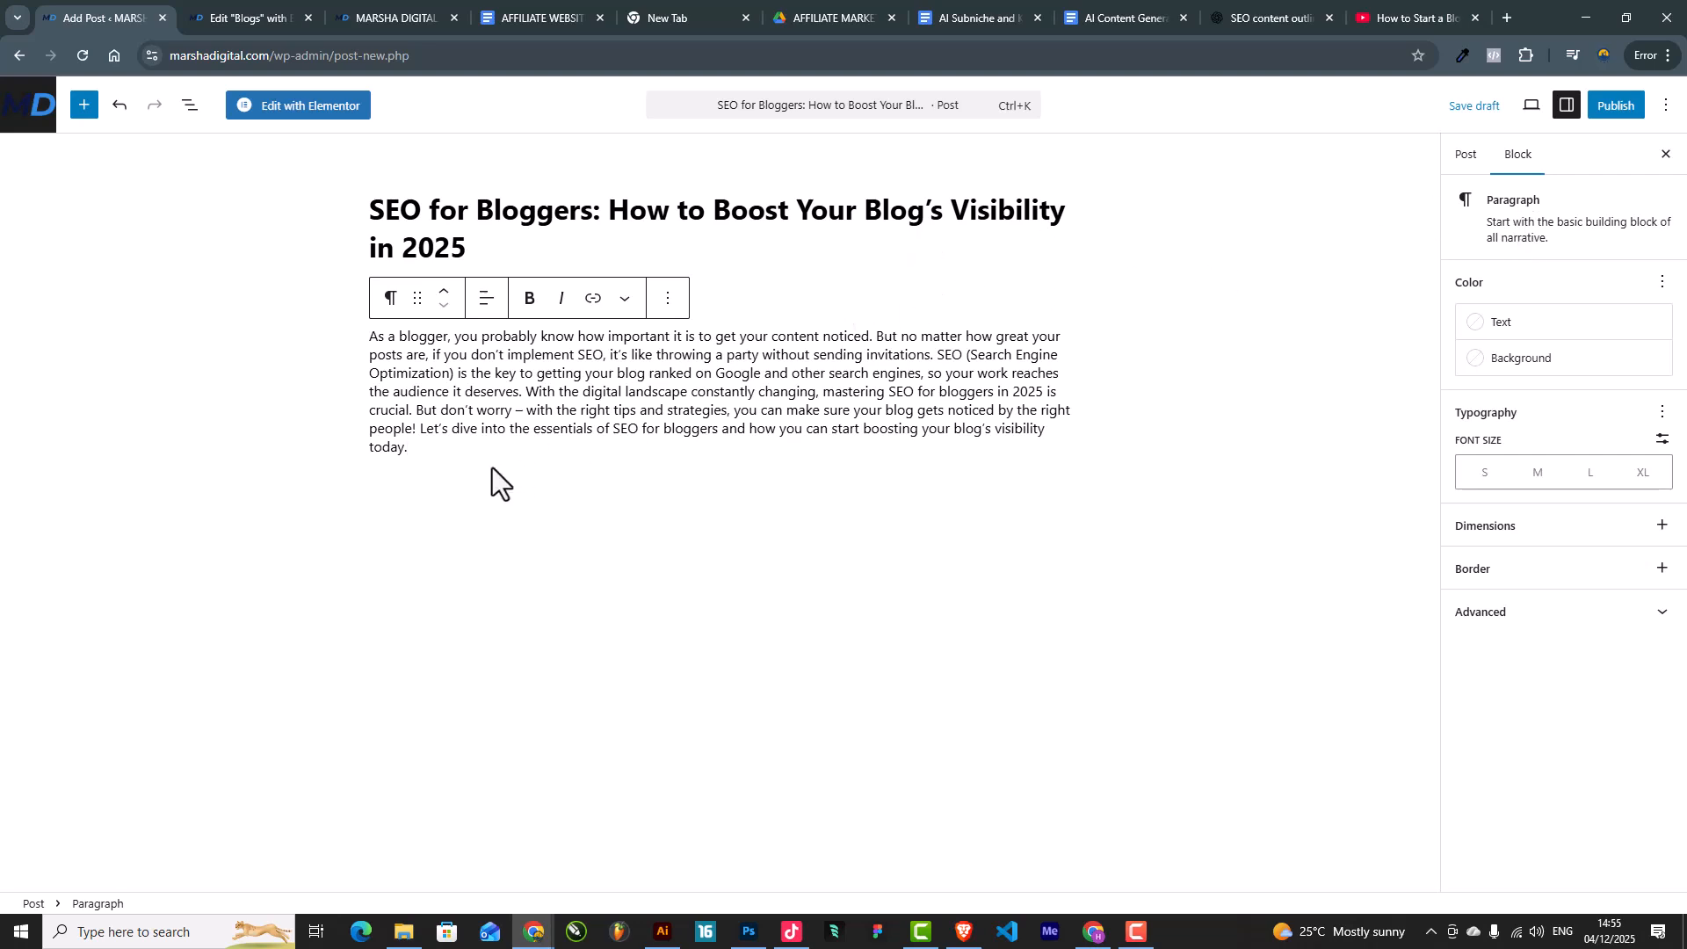
Step: Copy the outline's first H2, 'What is SEO and Why Does it Matter for Bloggers?'
left_click(1257, 17)
scroll(773, 580, "down", 5)
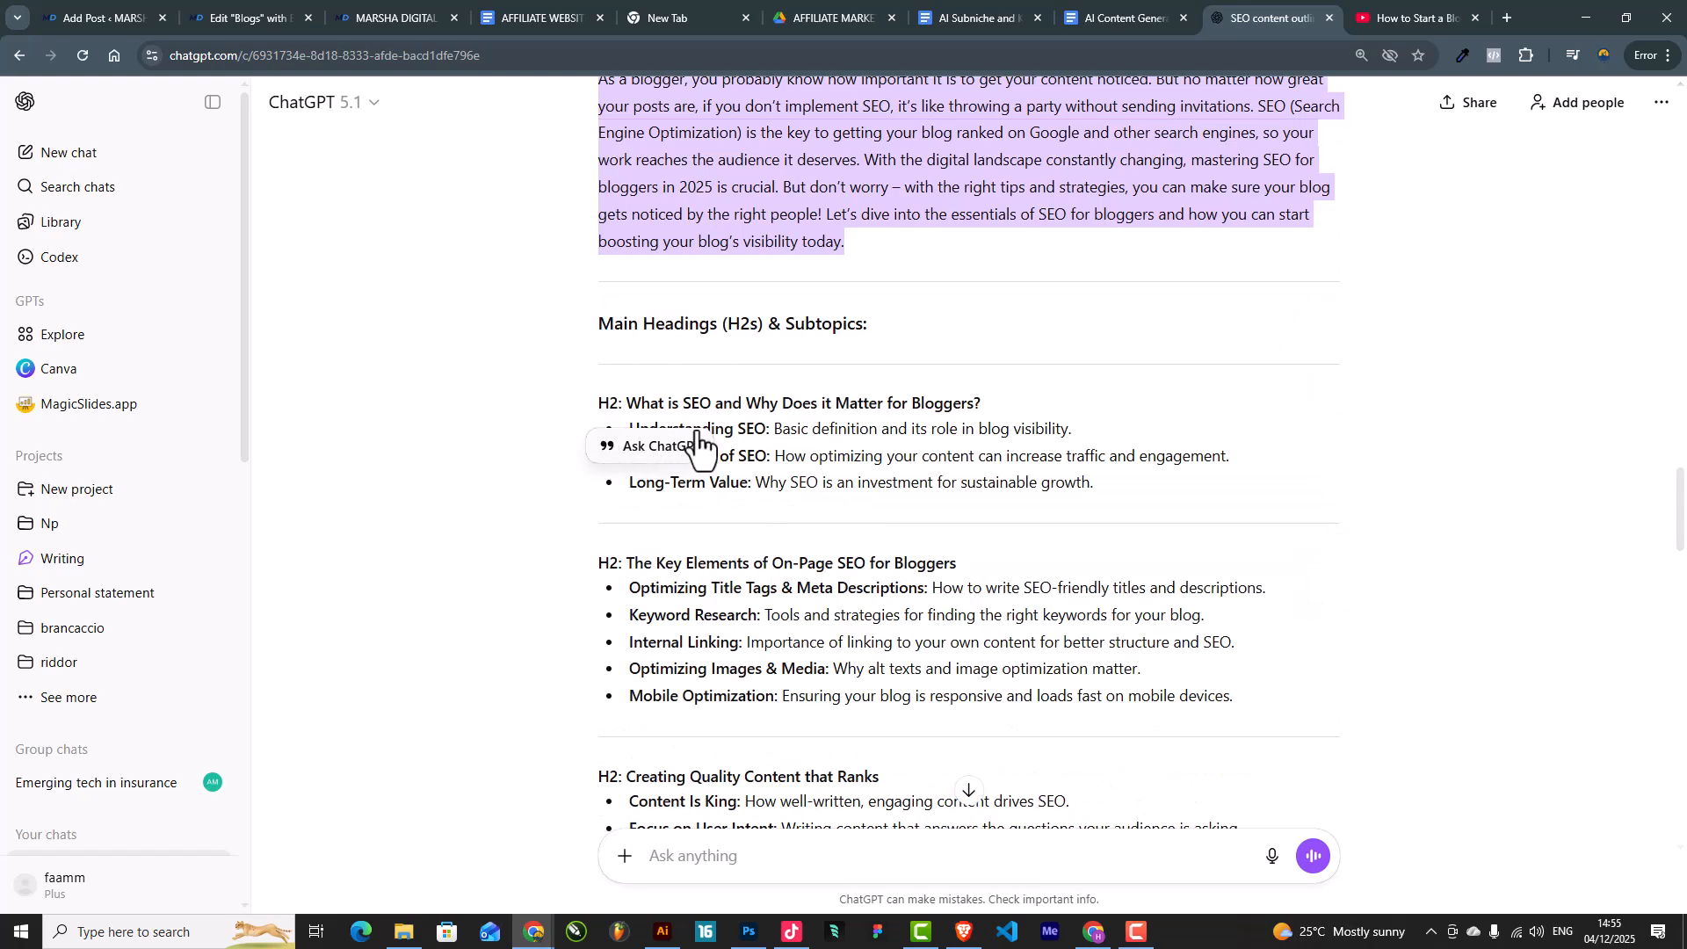
left_click(870, 420)
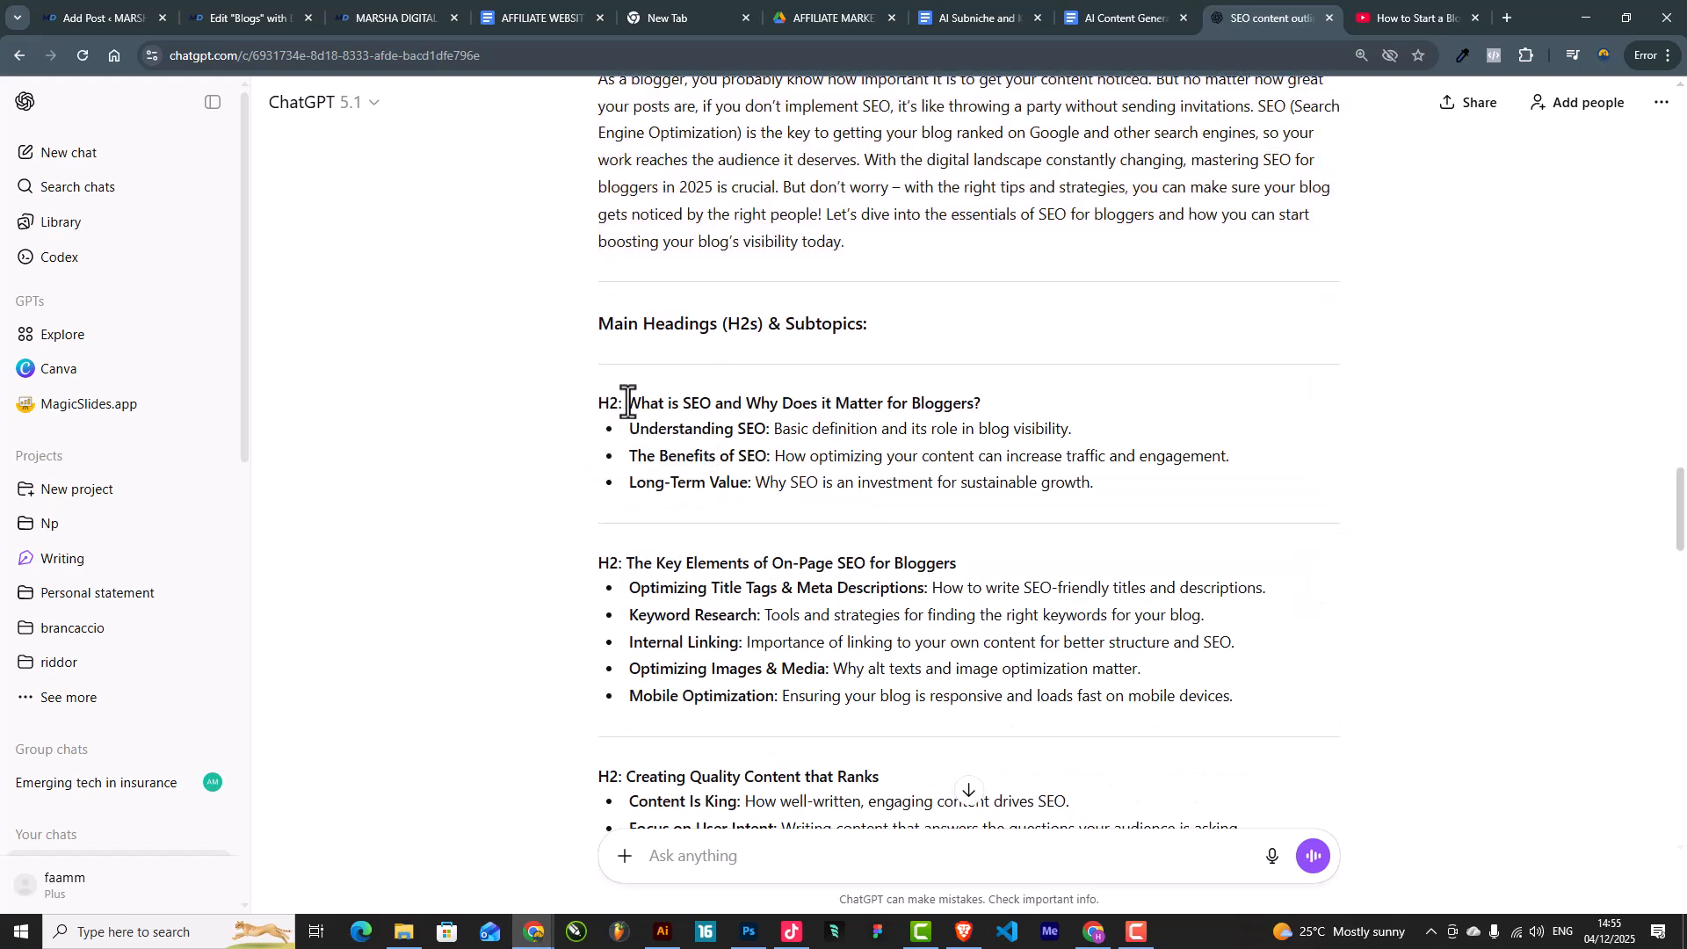
left_click_drag(629, 403, 988, 406)
key("ctrl+c")
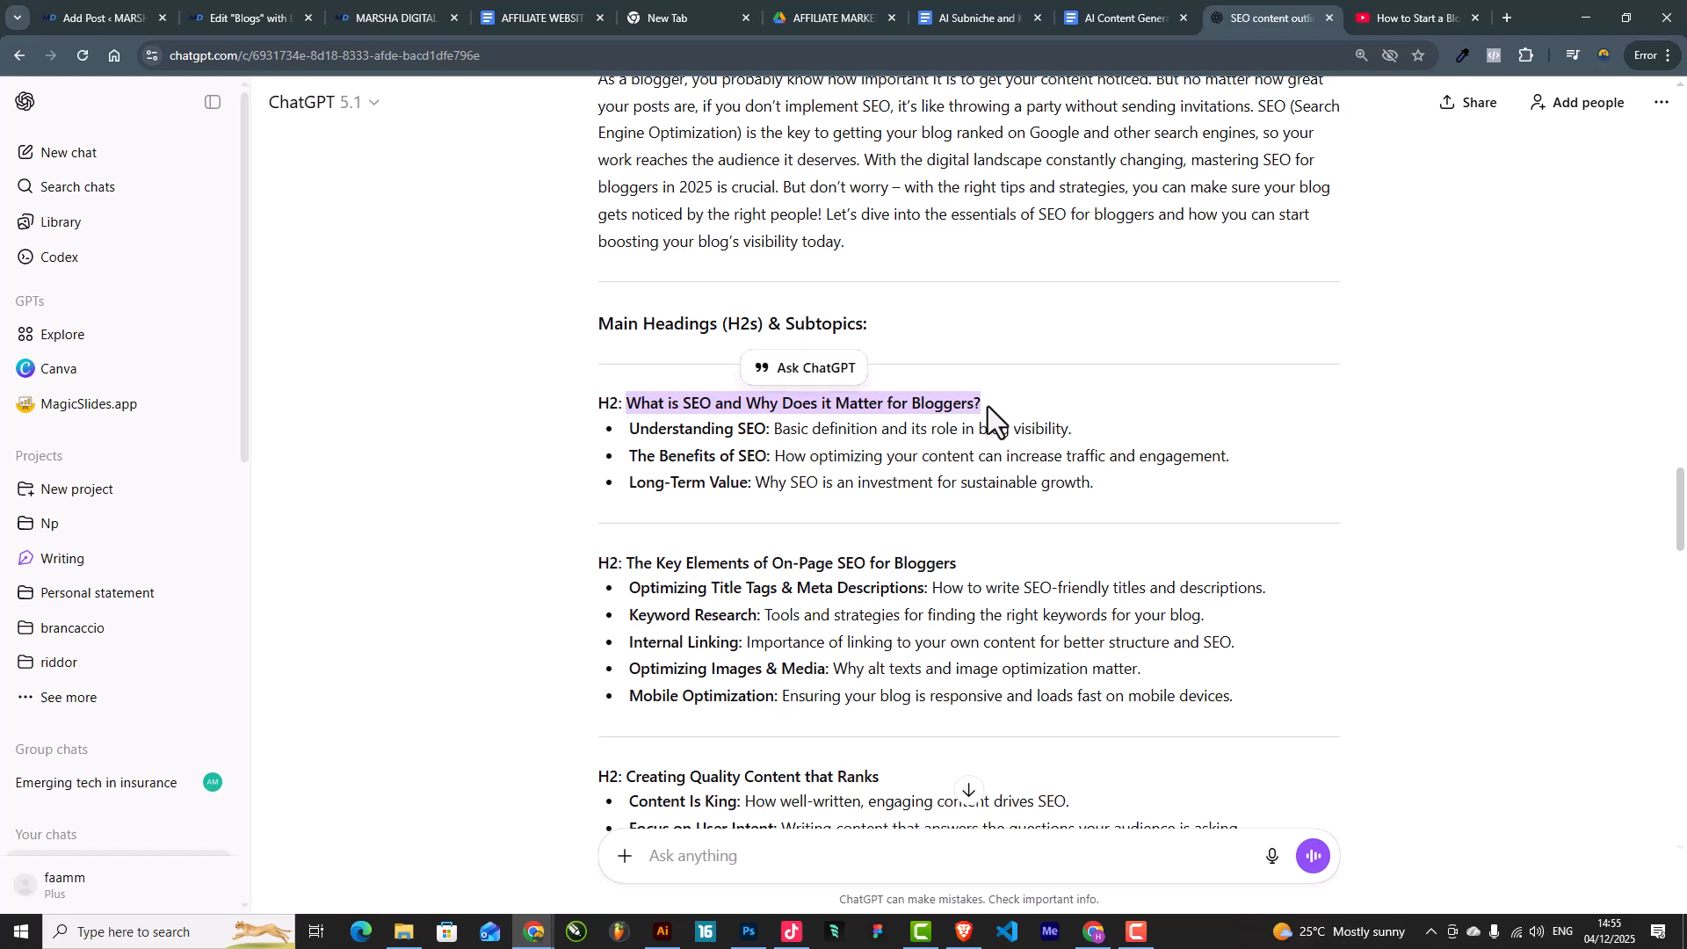
scroll(725, 778, "down", 3)
Step: Send ChatGPT 'proceed and write on the next title' with the H2 and 'use 400+ word for this section'
left_click(713, 856)
type("proceed and write")
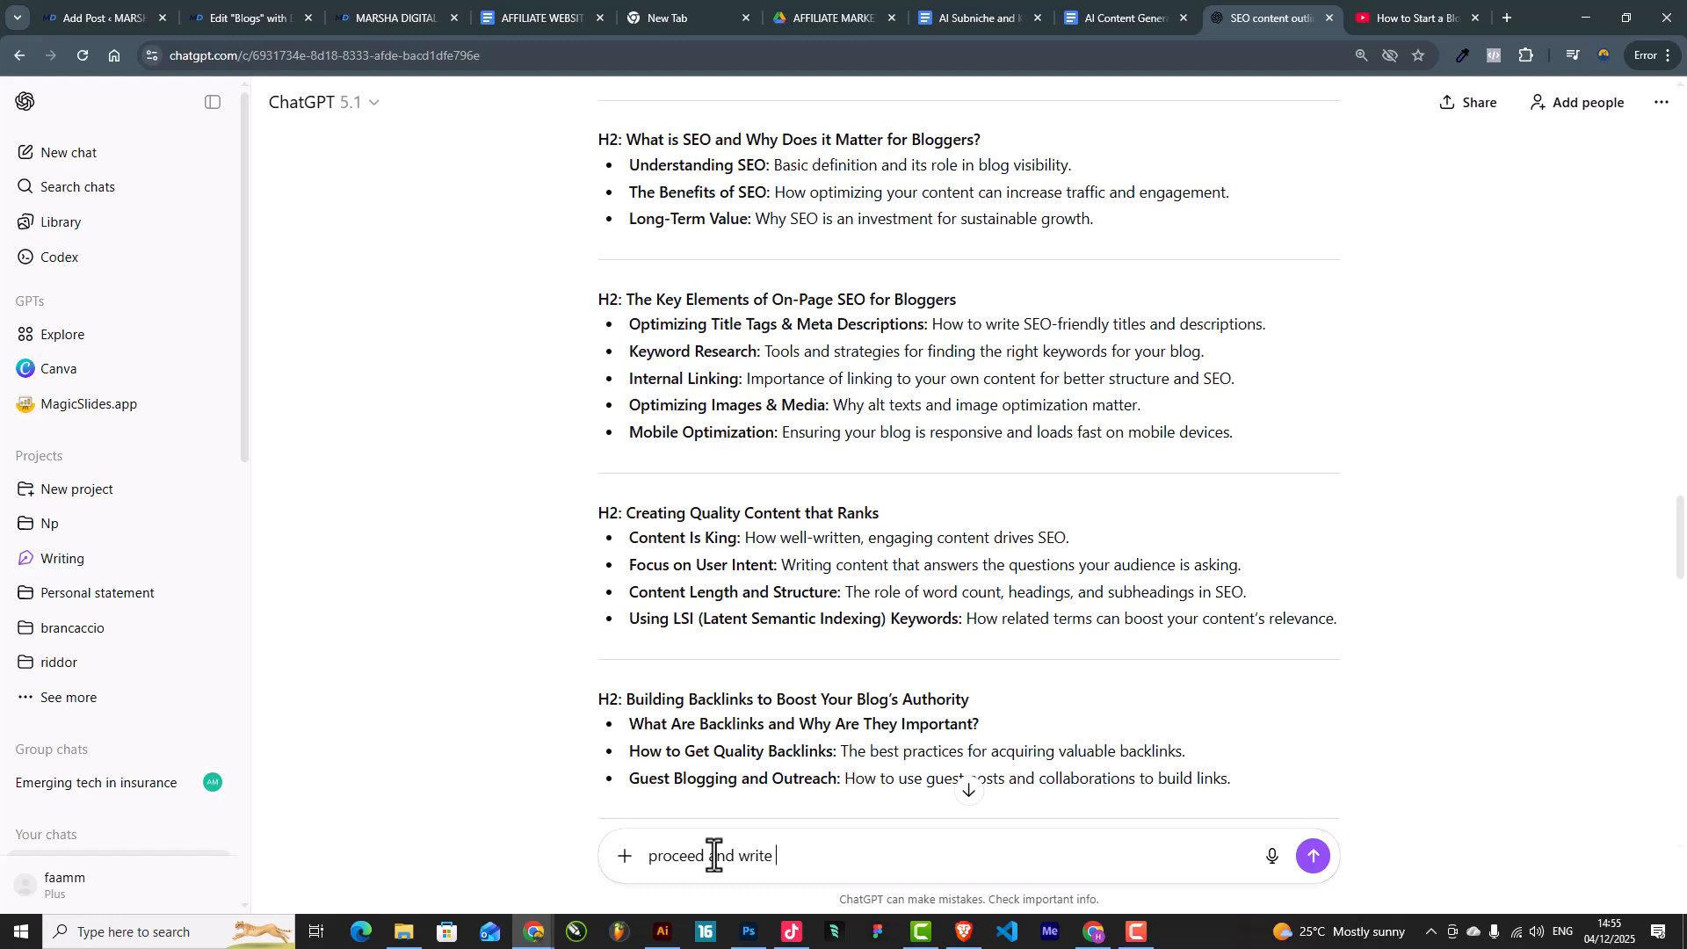
type("on the next title")
key("ctrl+v")
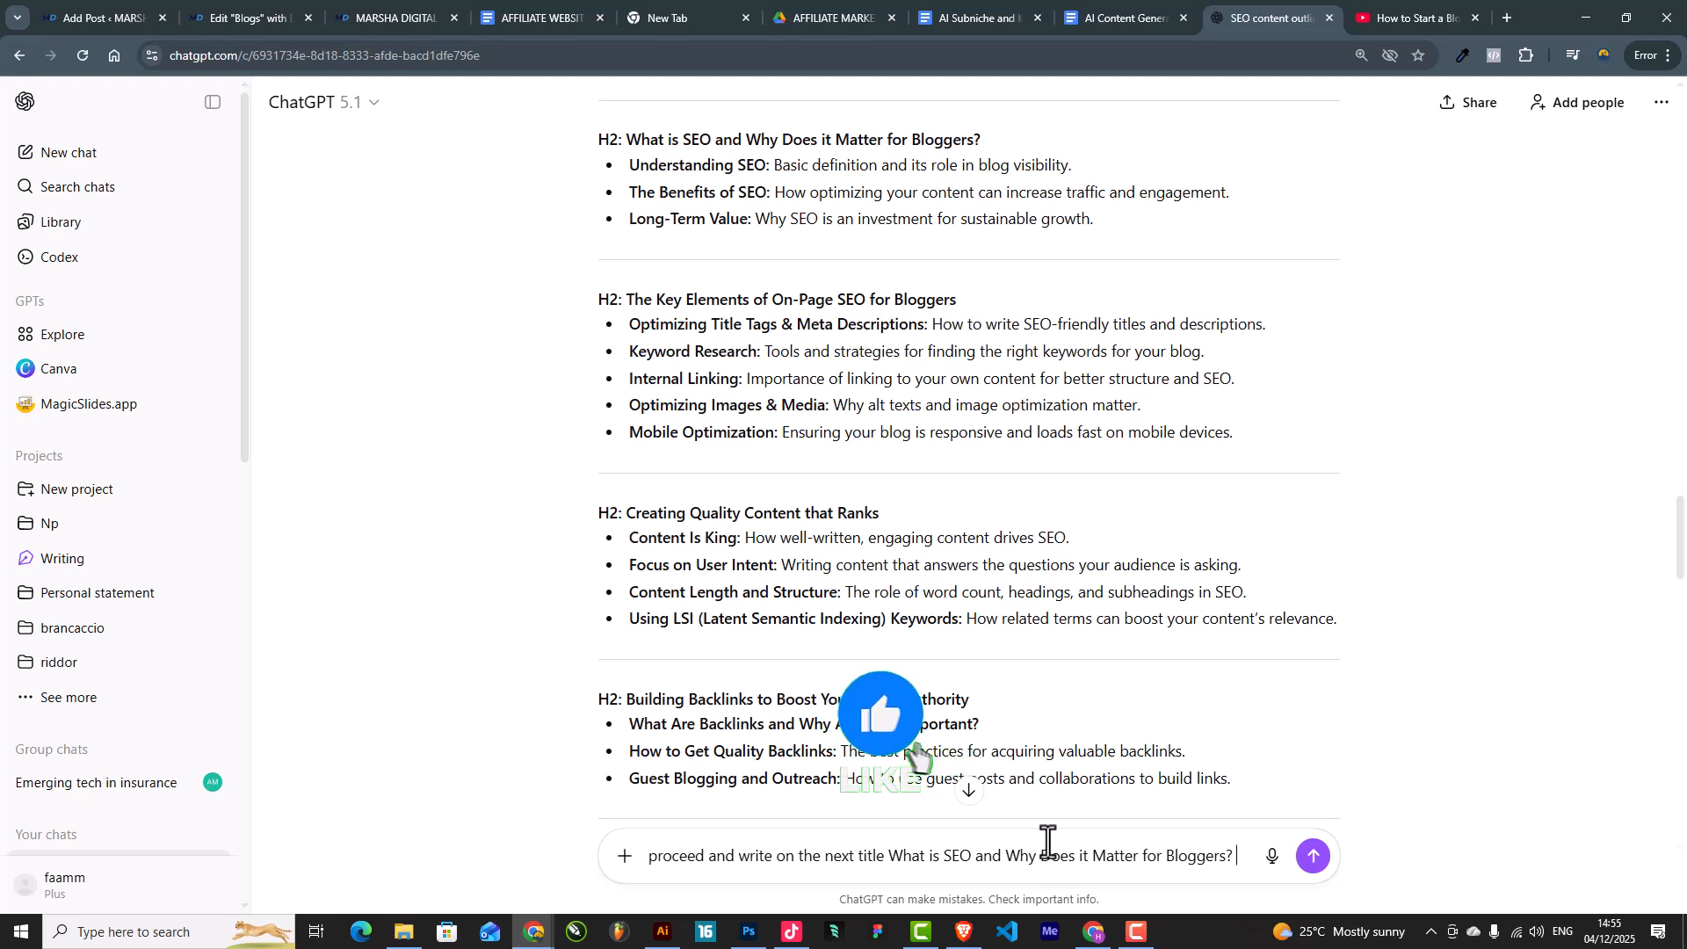
key("shift+Return")
type("use")
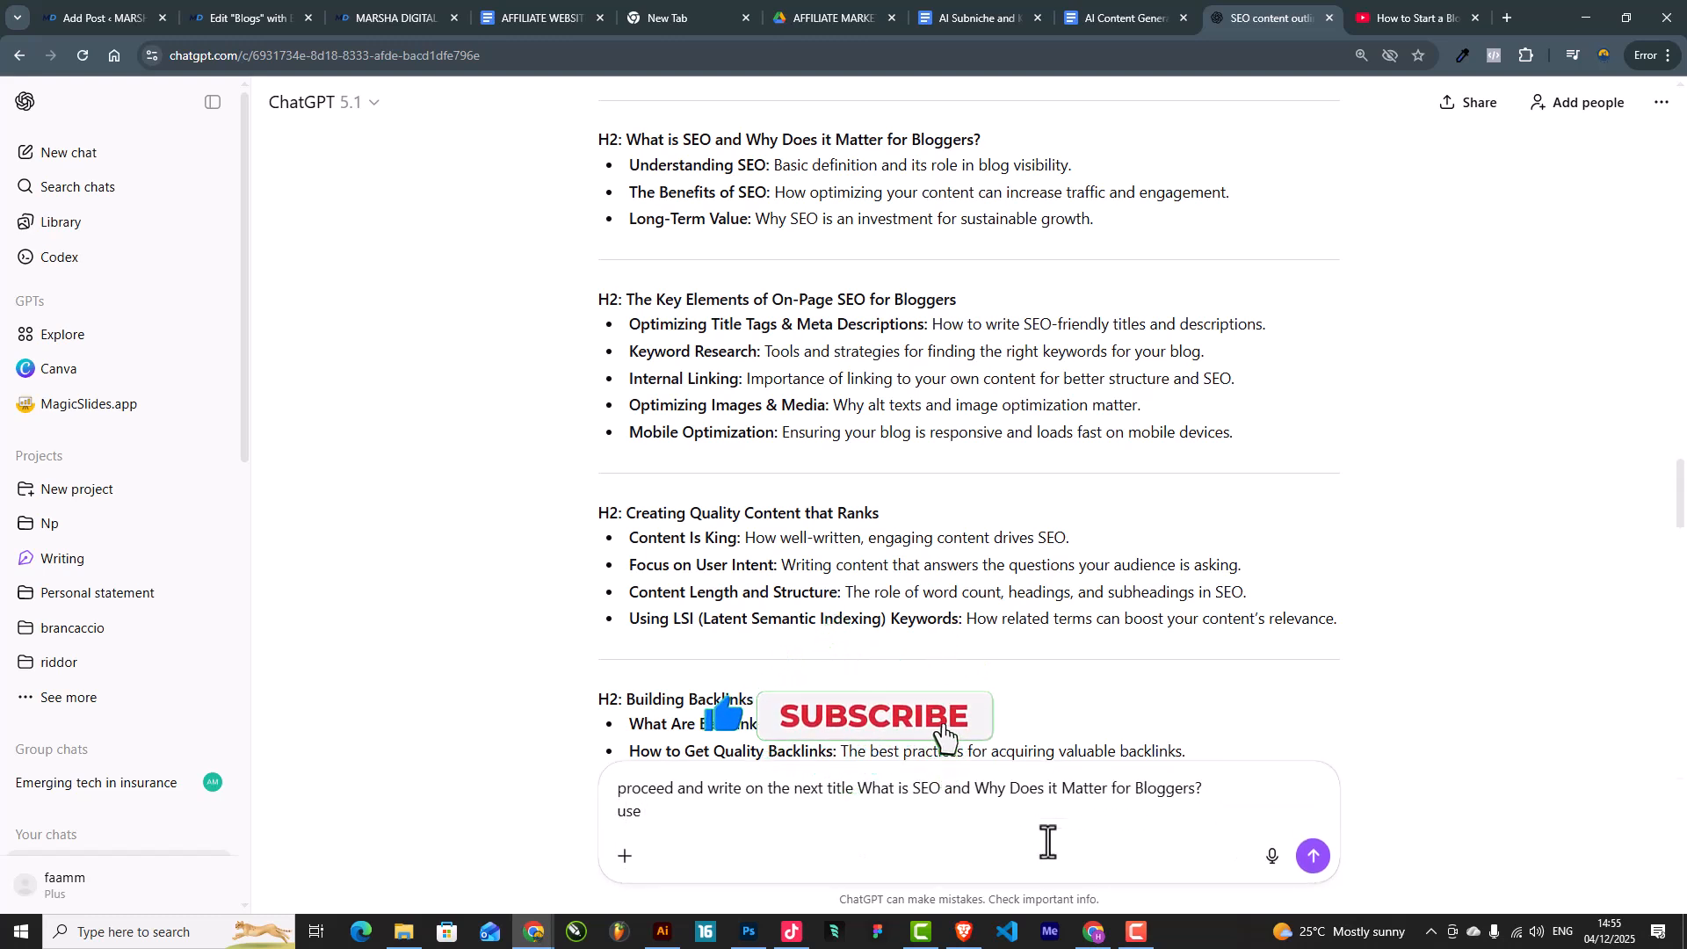
type(" 400+")
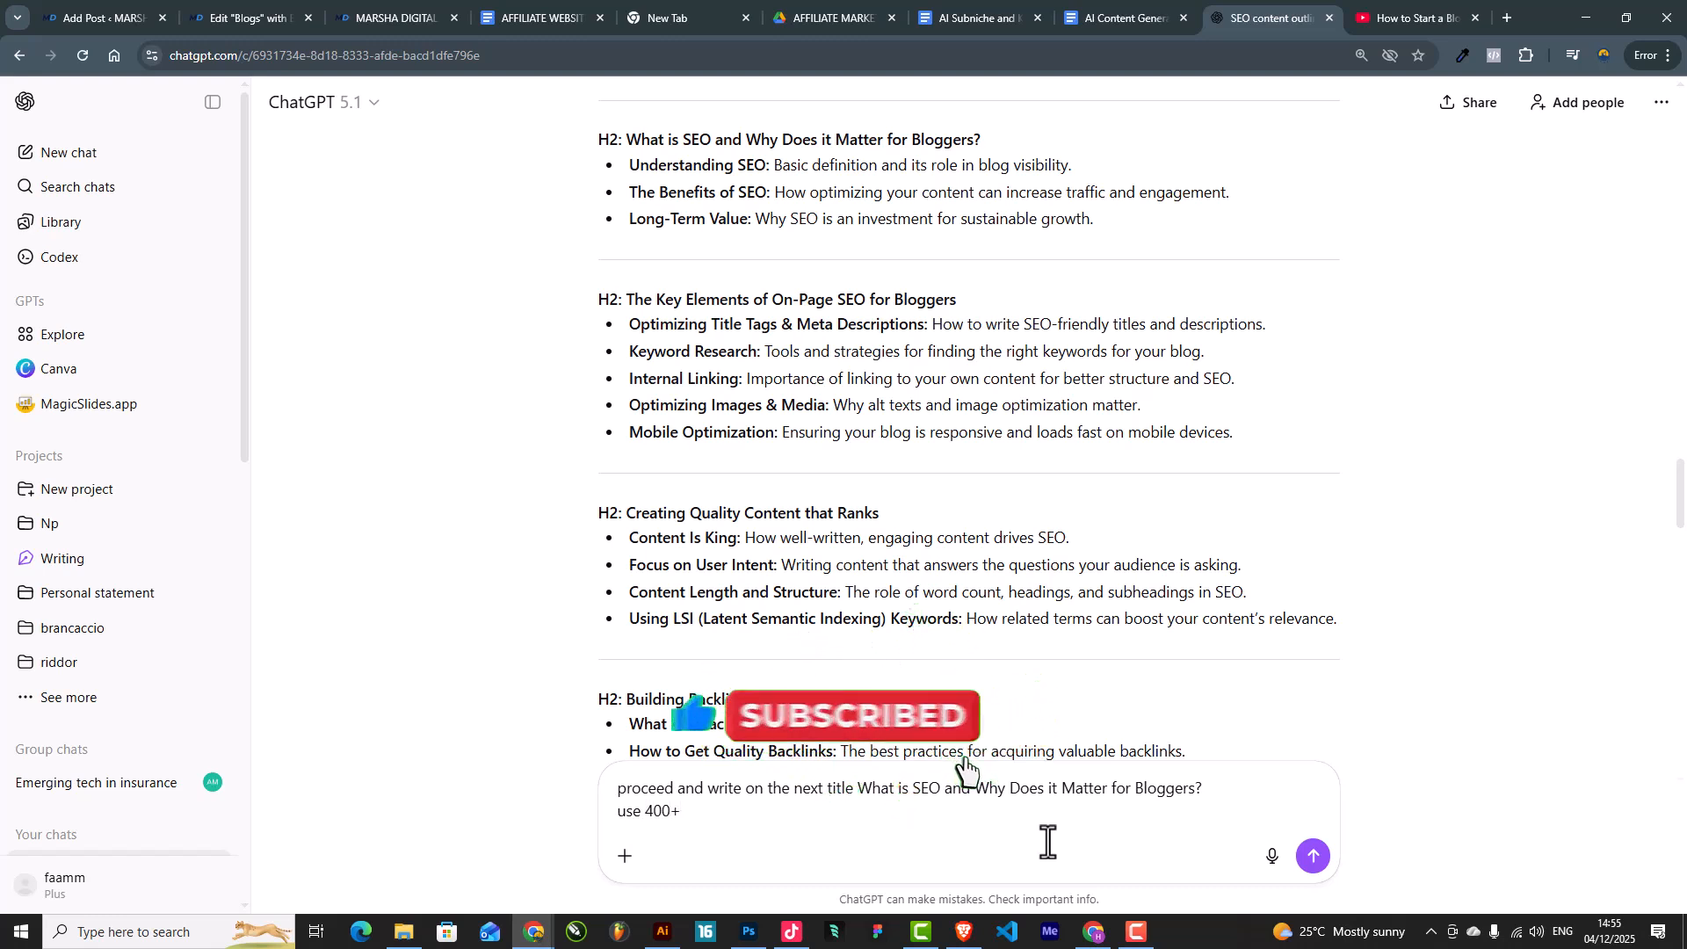
type(" word f")
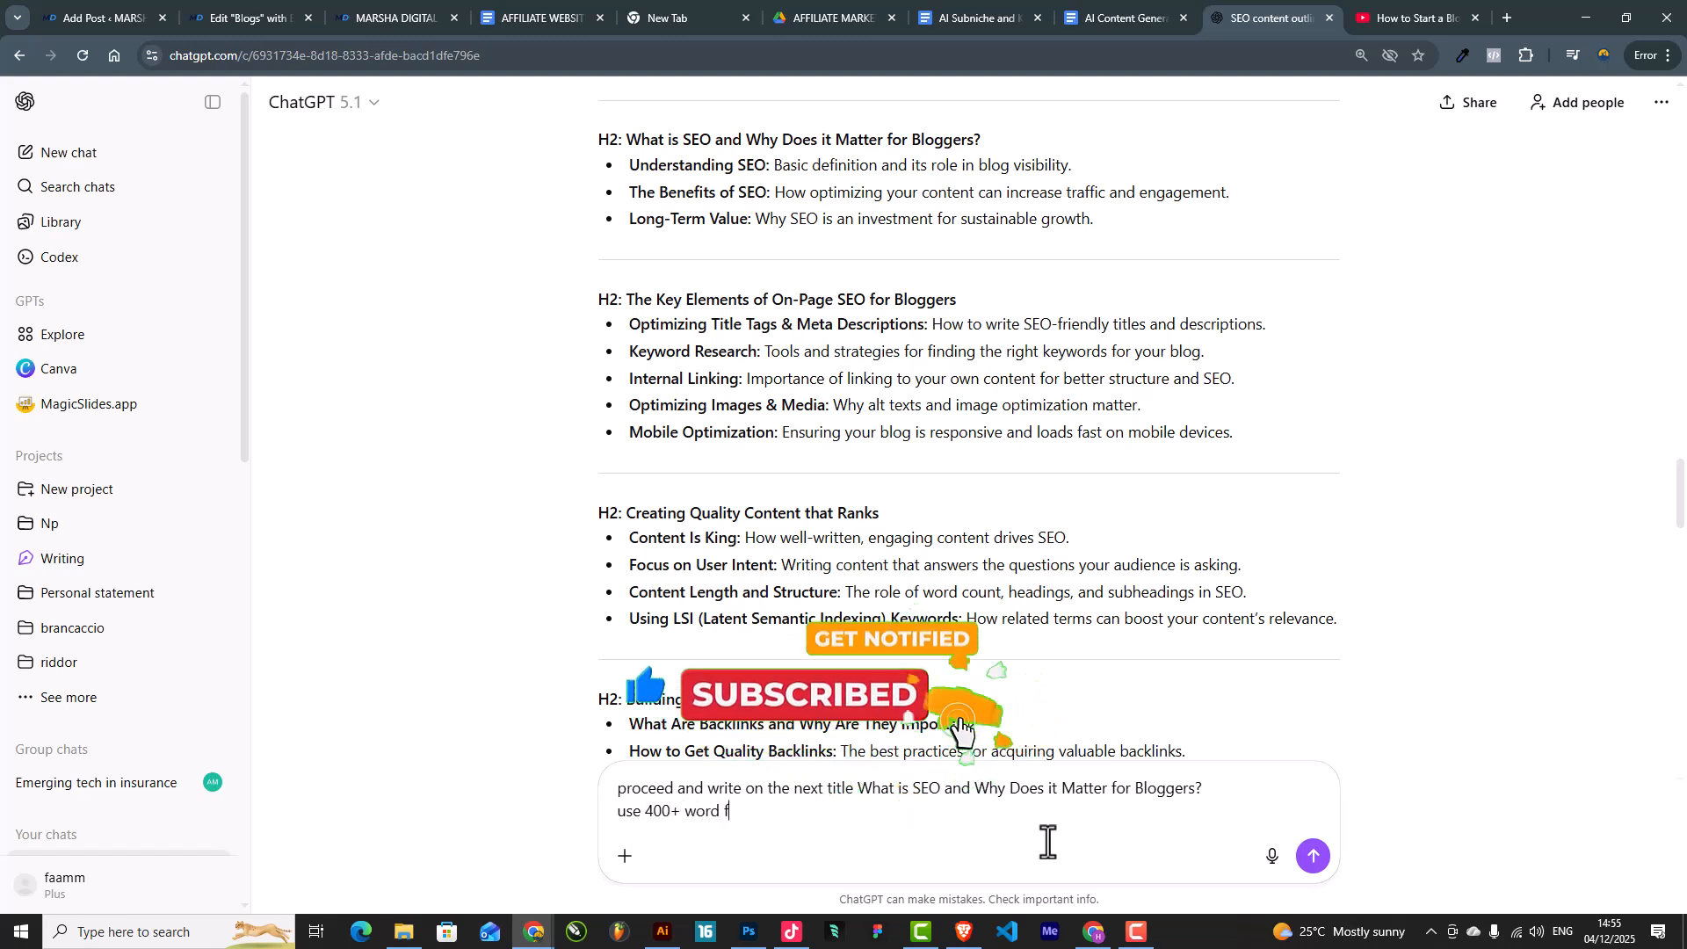
type("or this section")
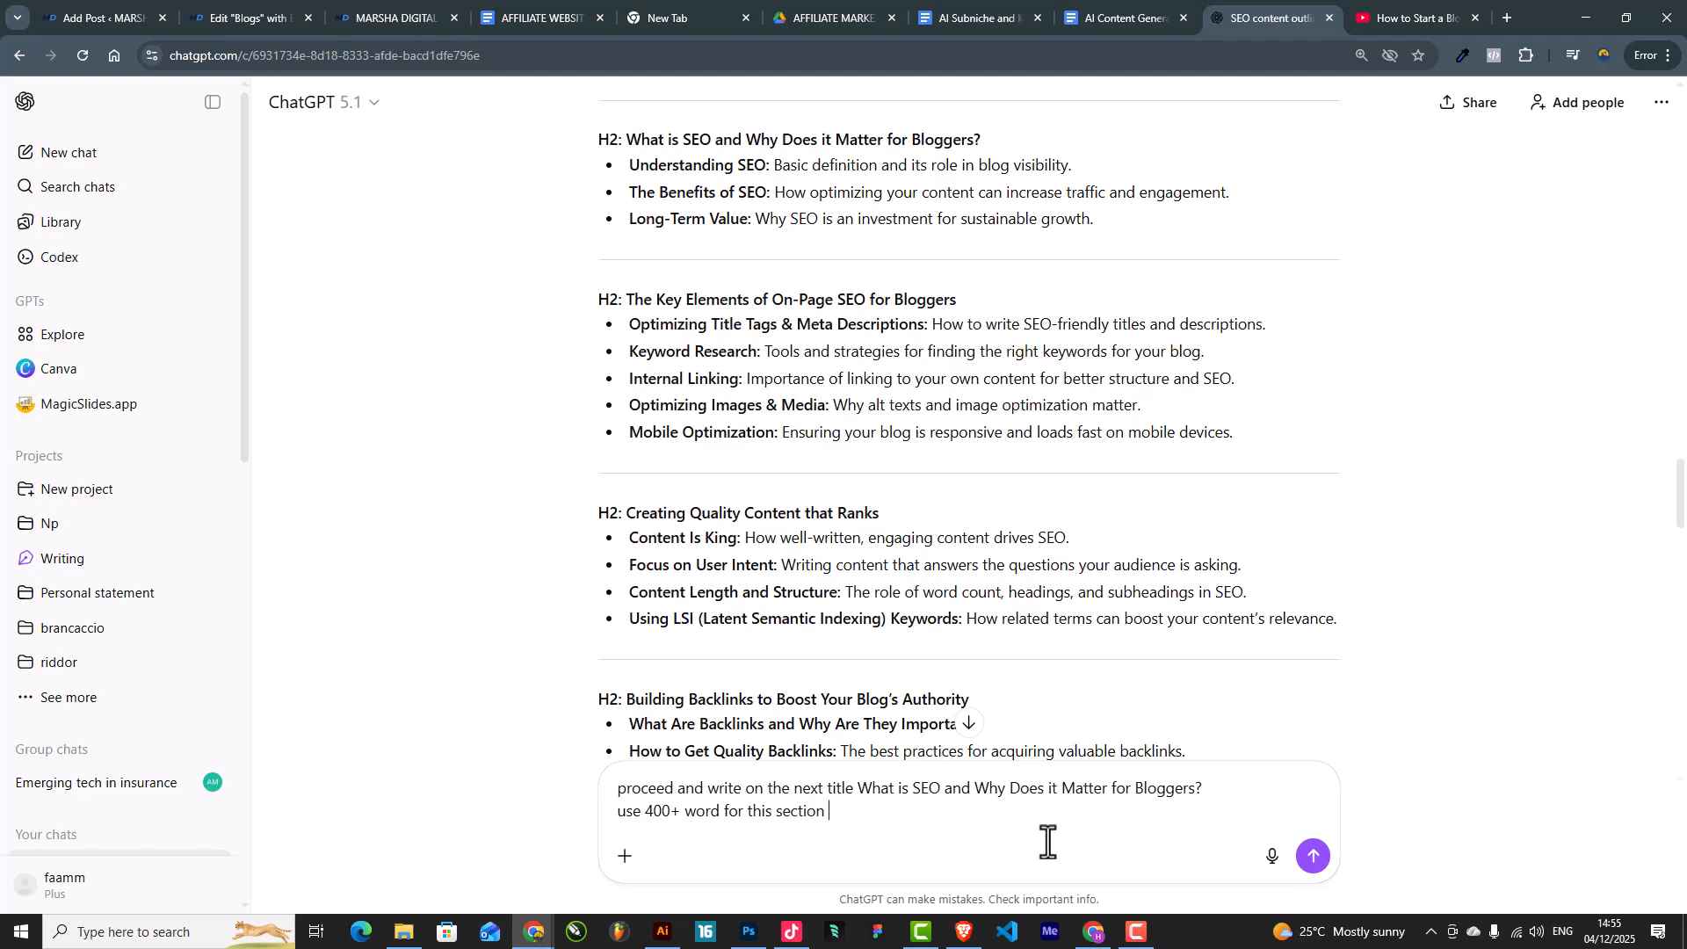
key("Return")
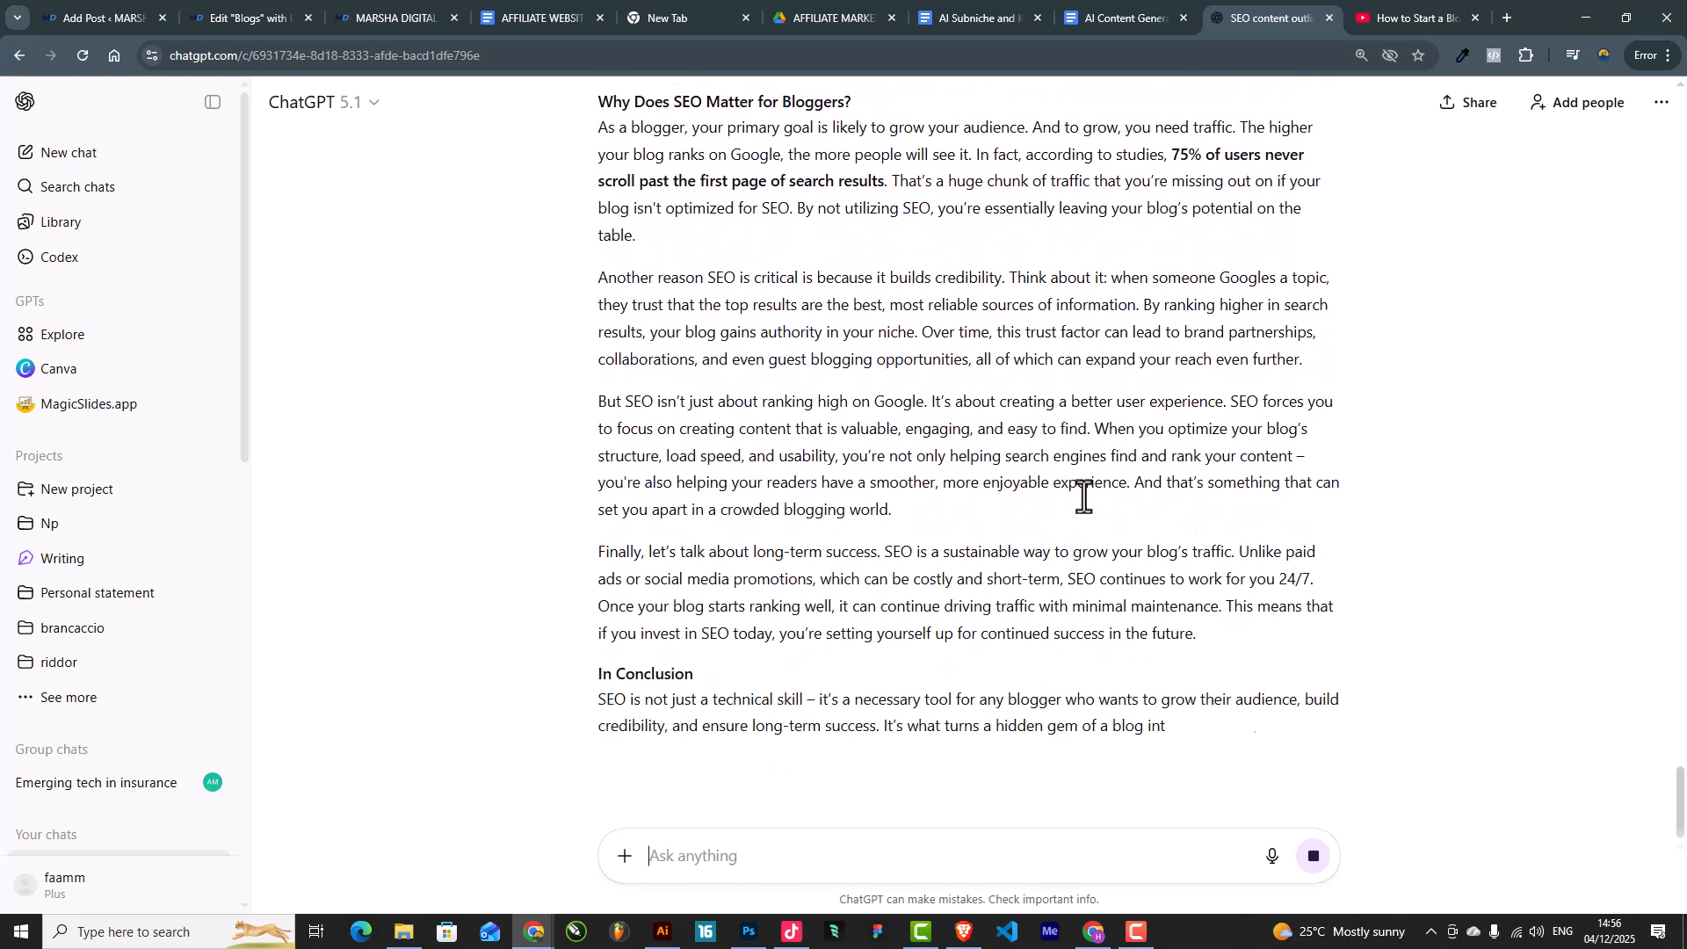
Step: Copy the finished 'What is SEO' section from its heading through the Finally paragraph
scroll(757, 518, "up", 1)
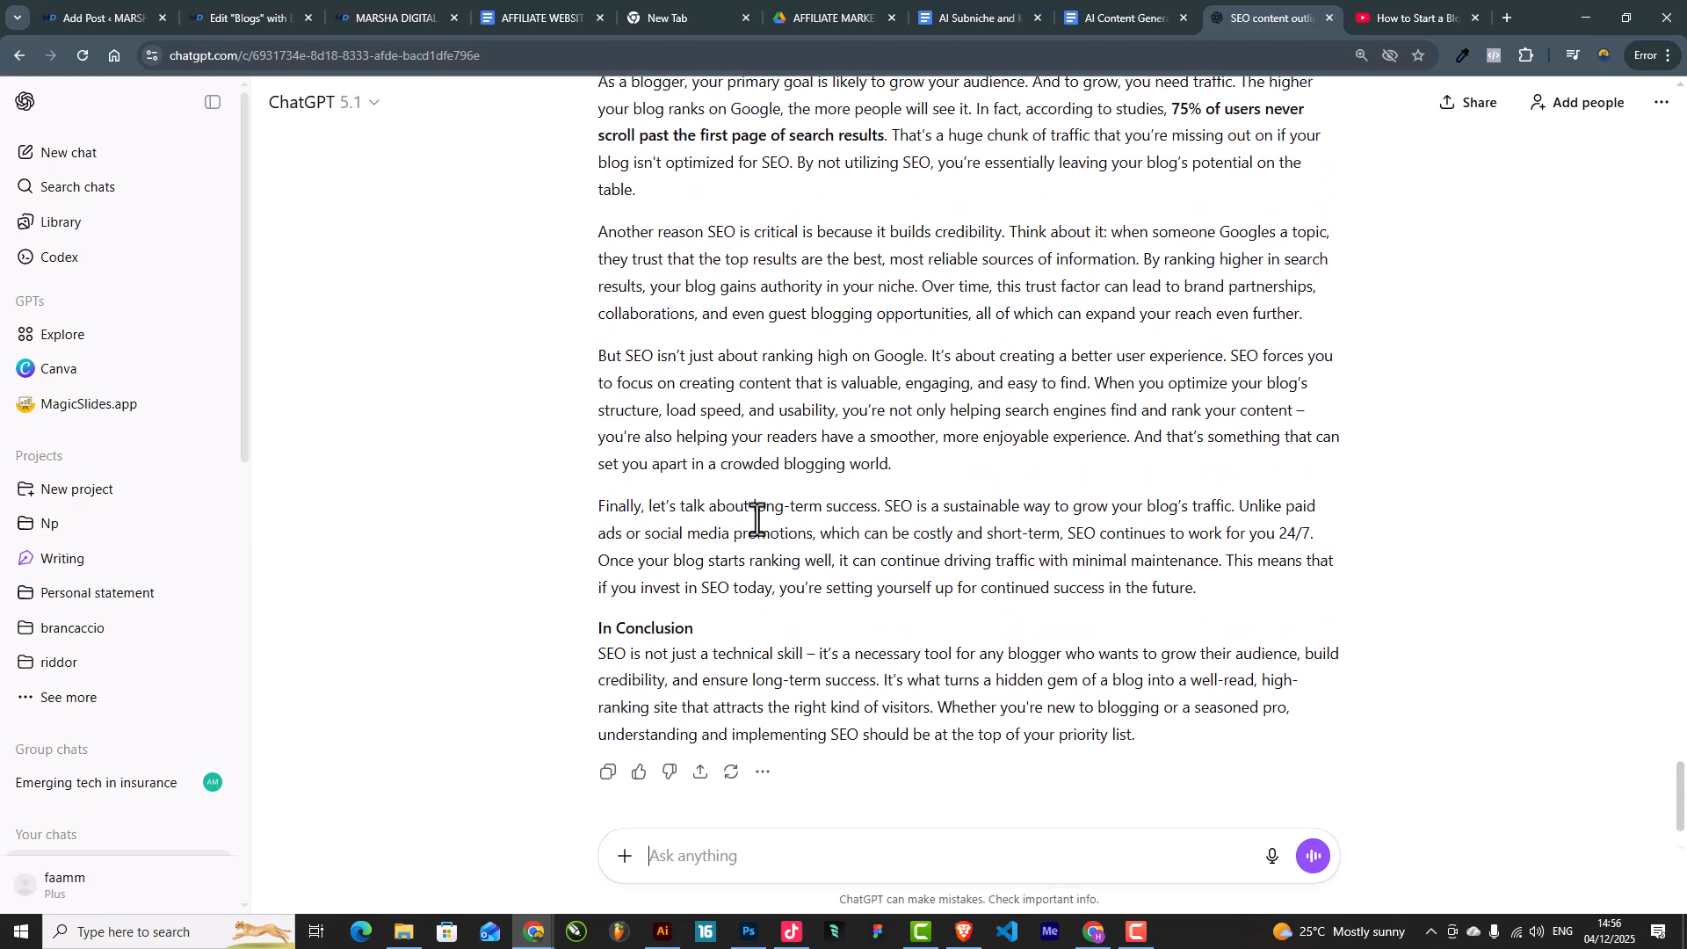
scroll(797, 513, "up", 1)
scroll(813, 445, "up", 5)
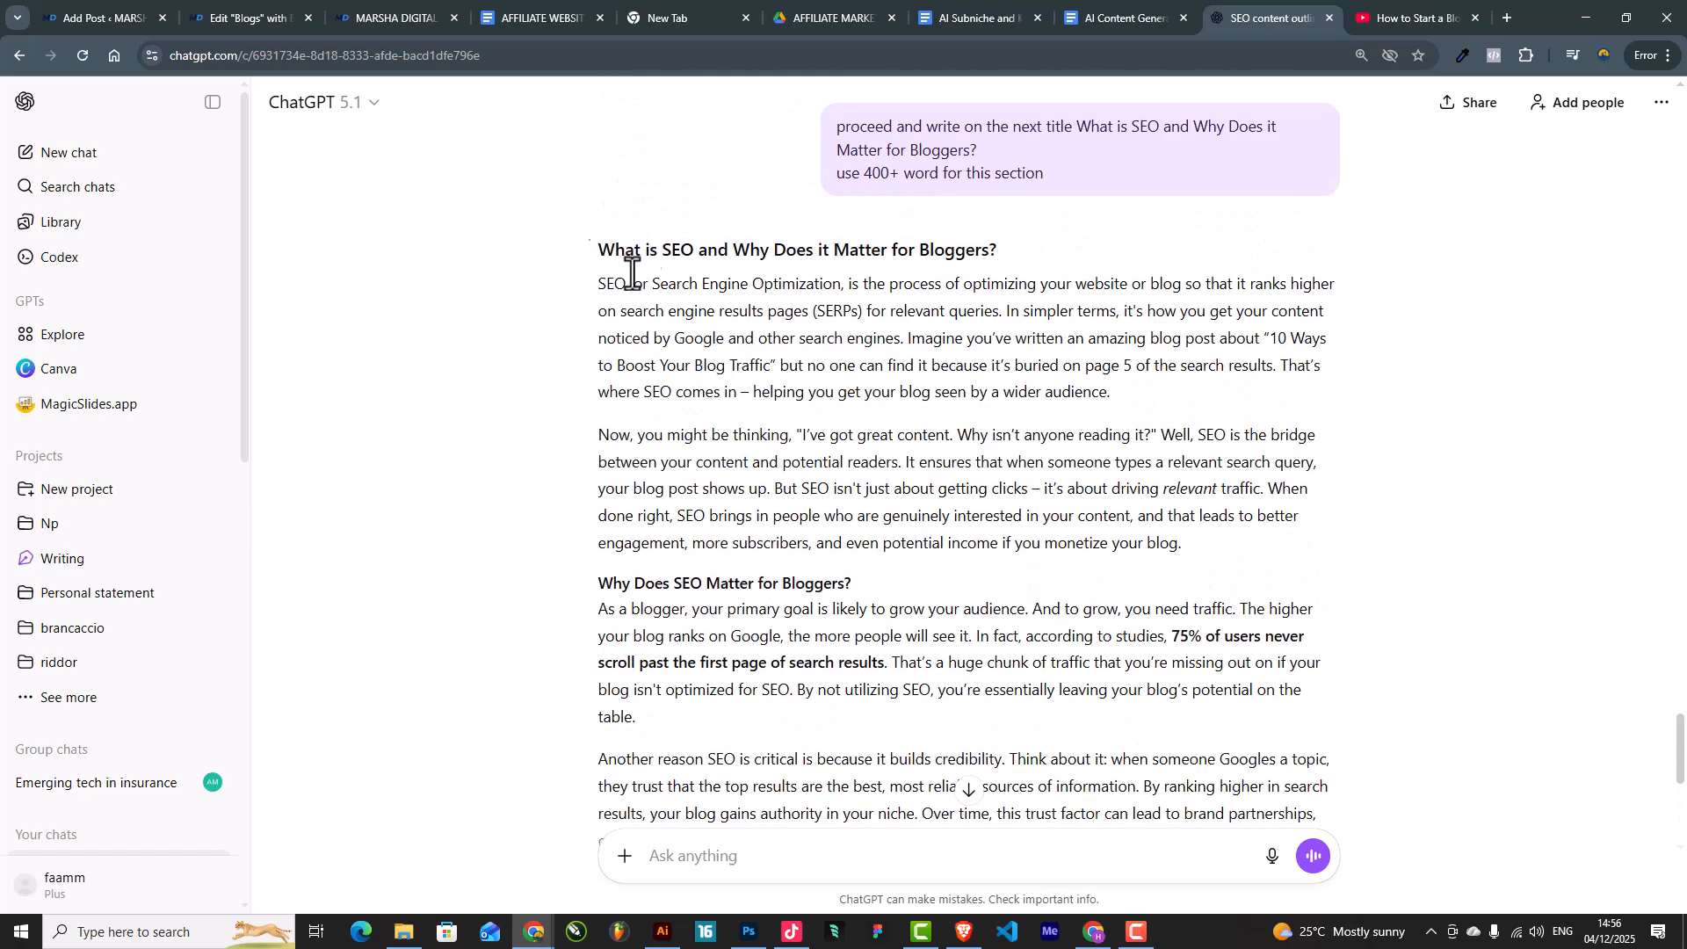
left_click_drag(595, 250, 919, 381)
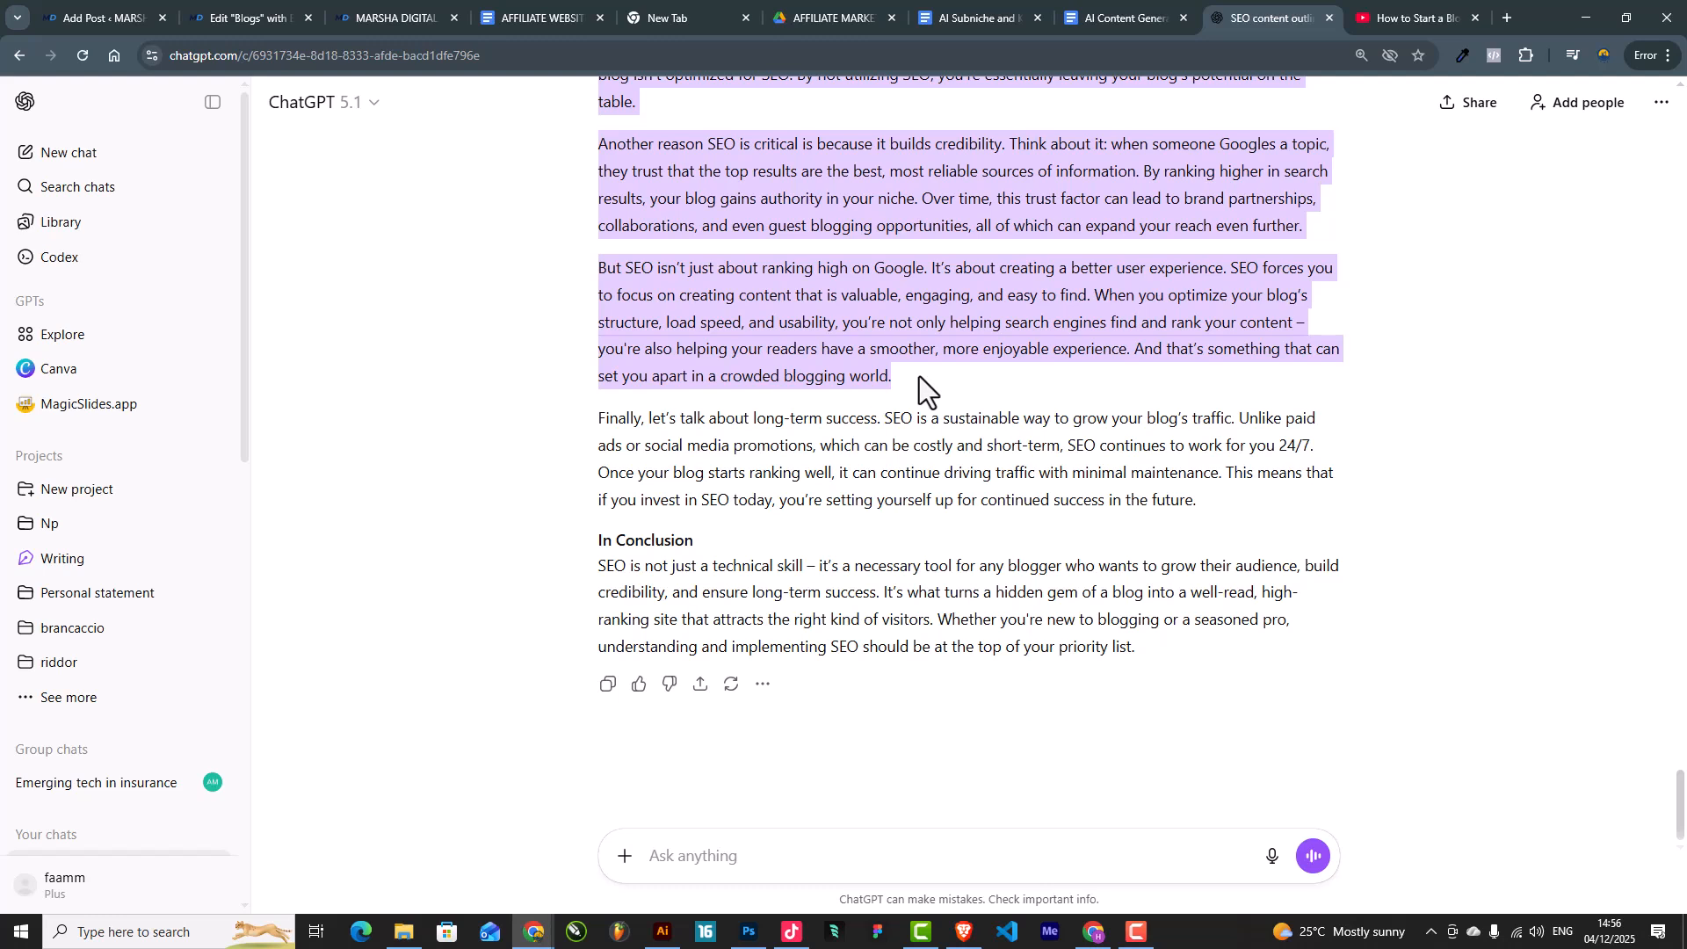
left_click_drag(919, 376, 1117, 490)
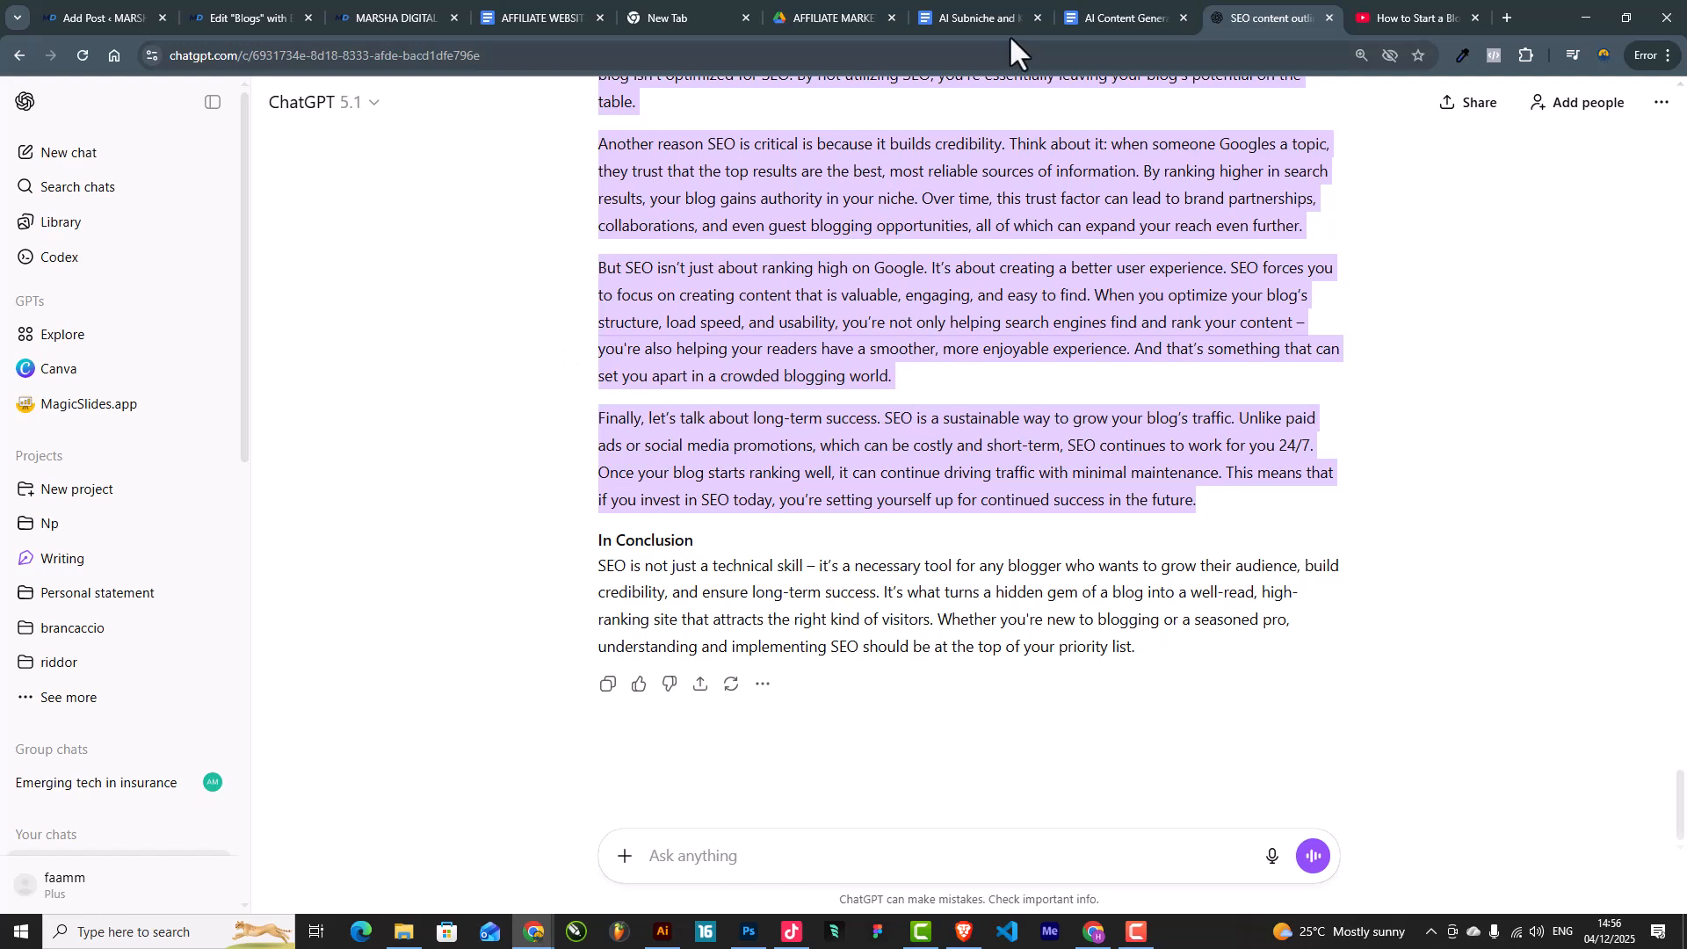
left_click(97, 12)
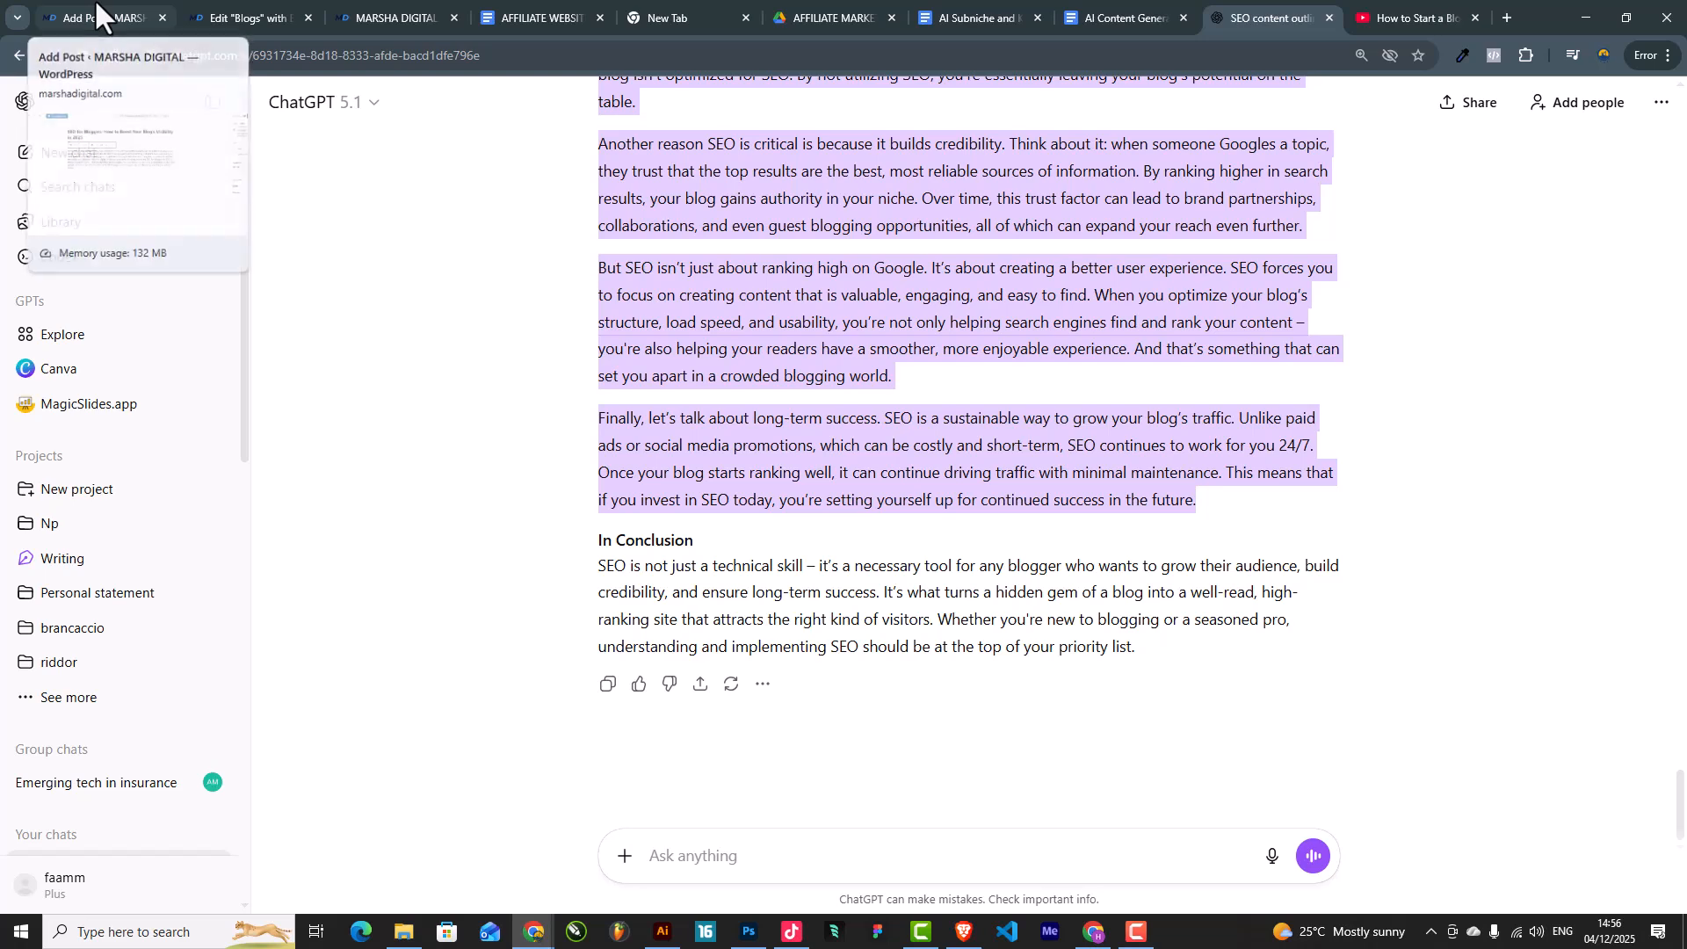
Step: Paste the SEO section below the introduction and make its 'What is SEO' heading H2
key("Return")
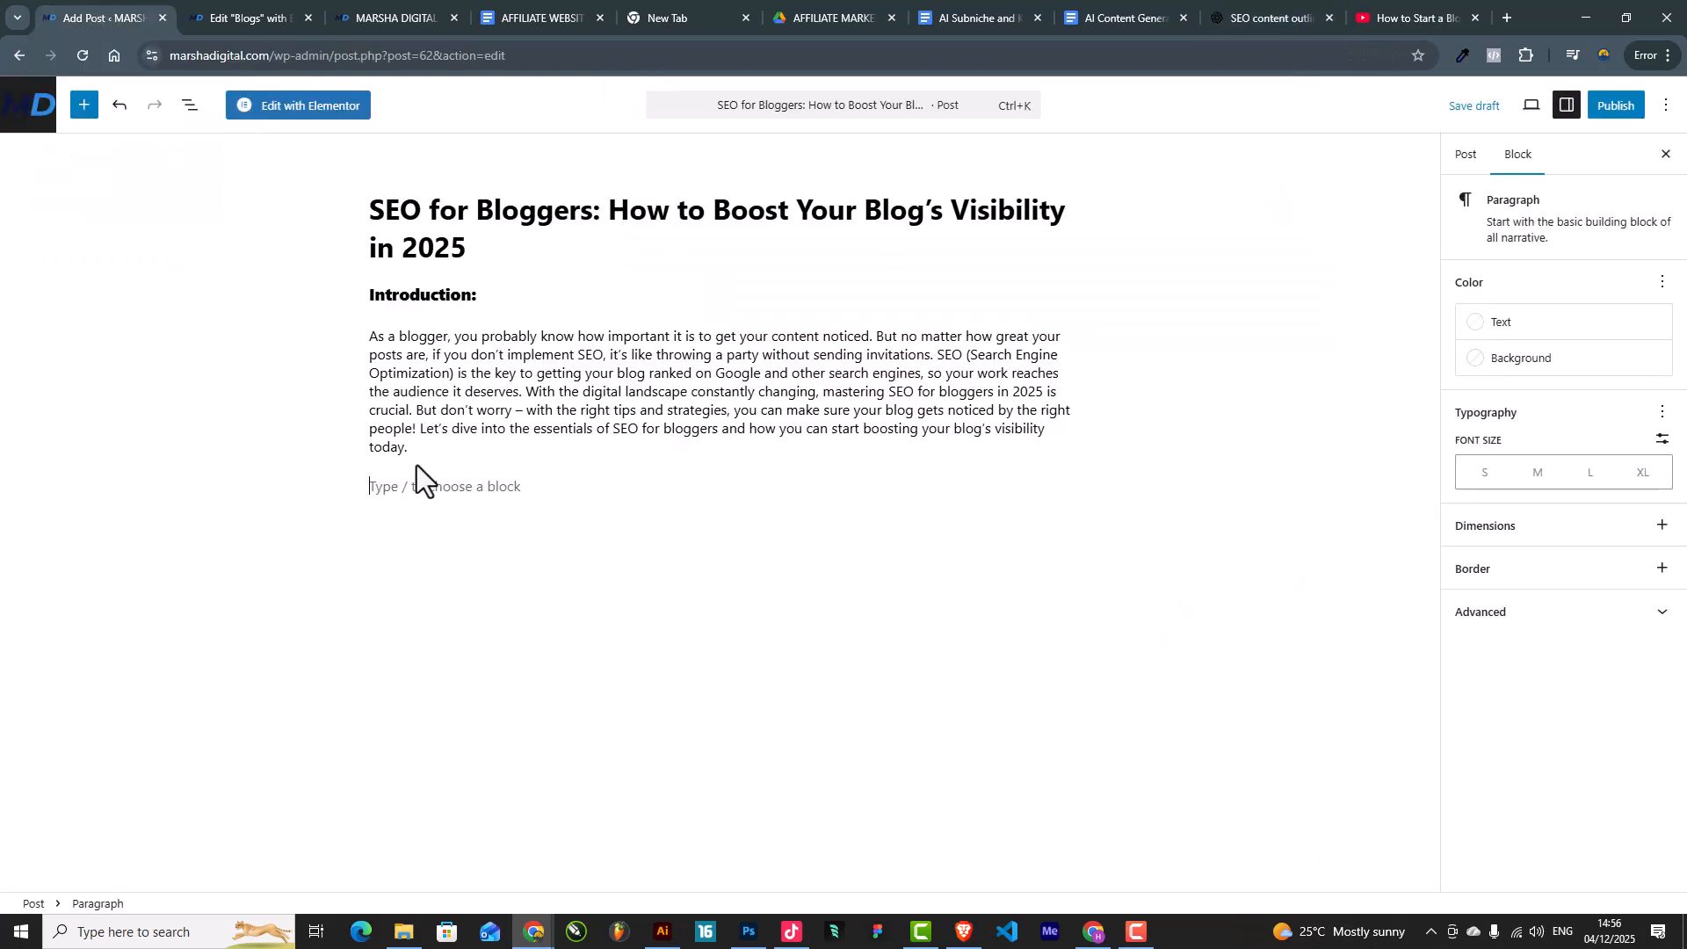
key("ctrl+v")
scroll(417, 466, "up", 6)
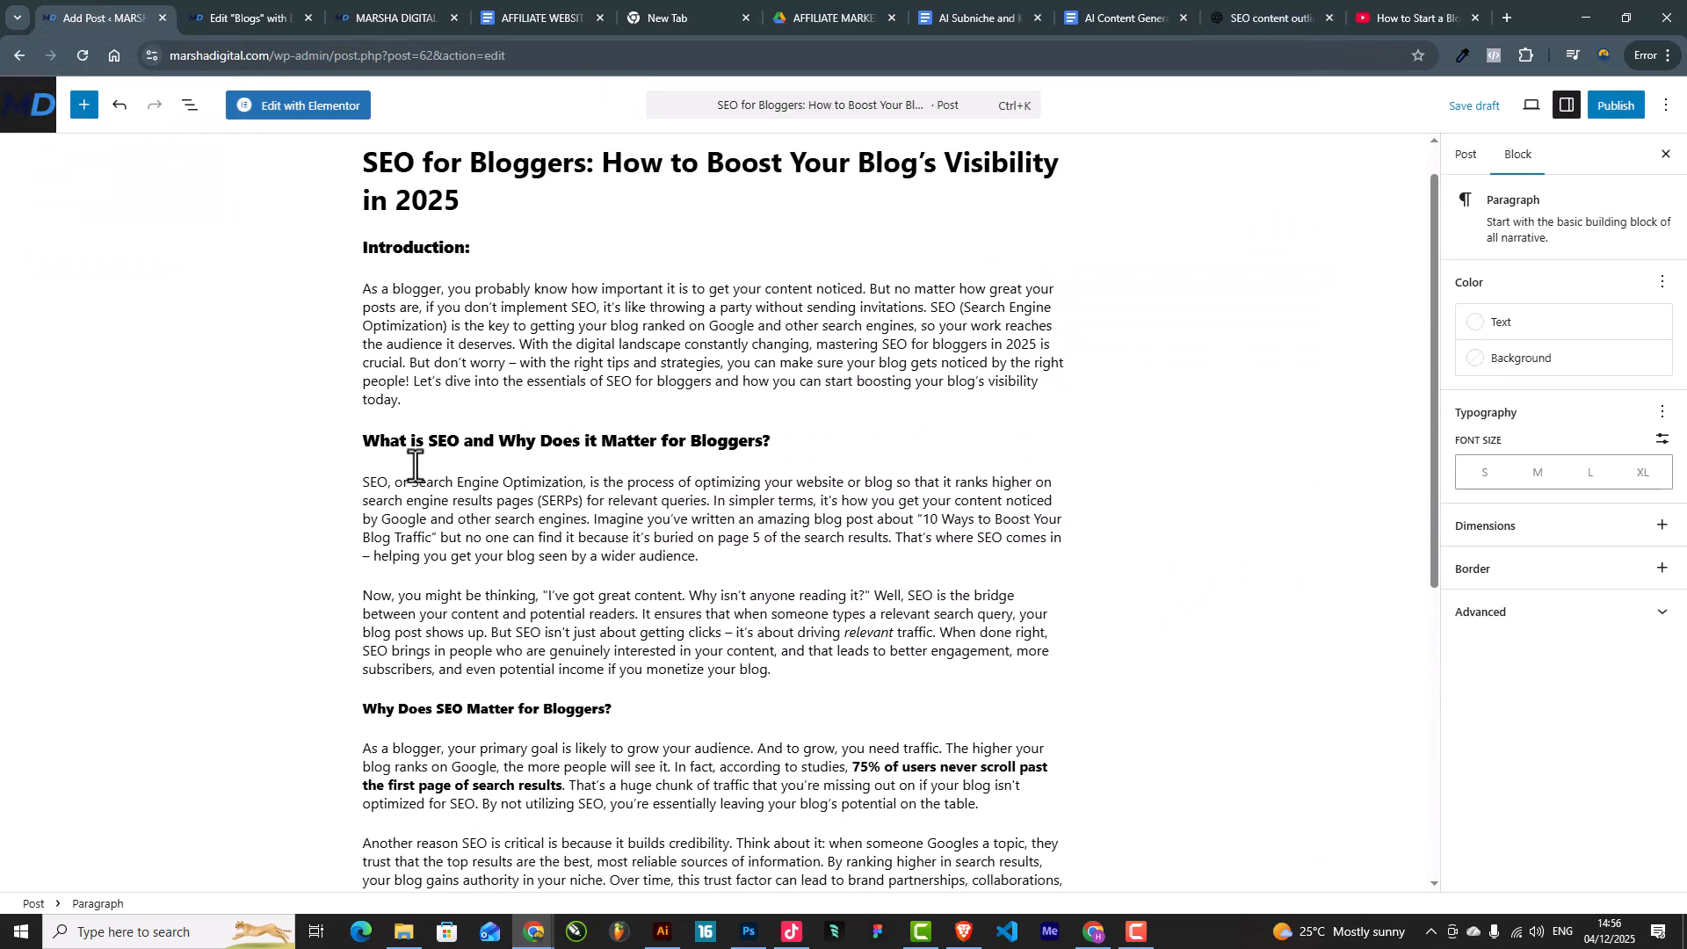
triple_click(460, 434)
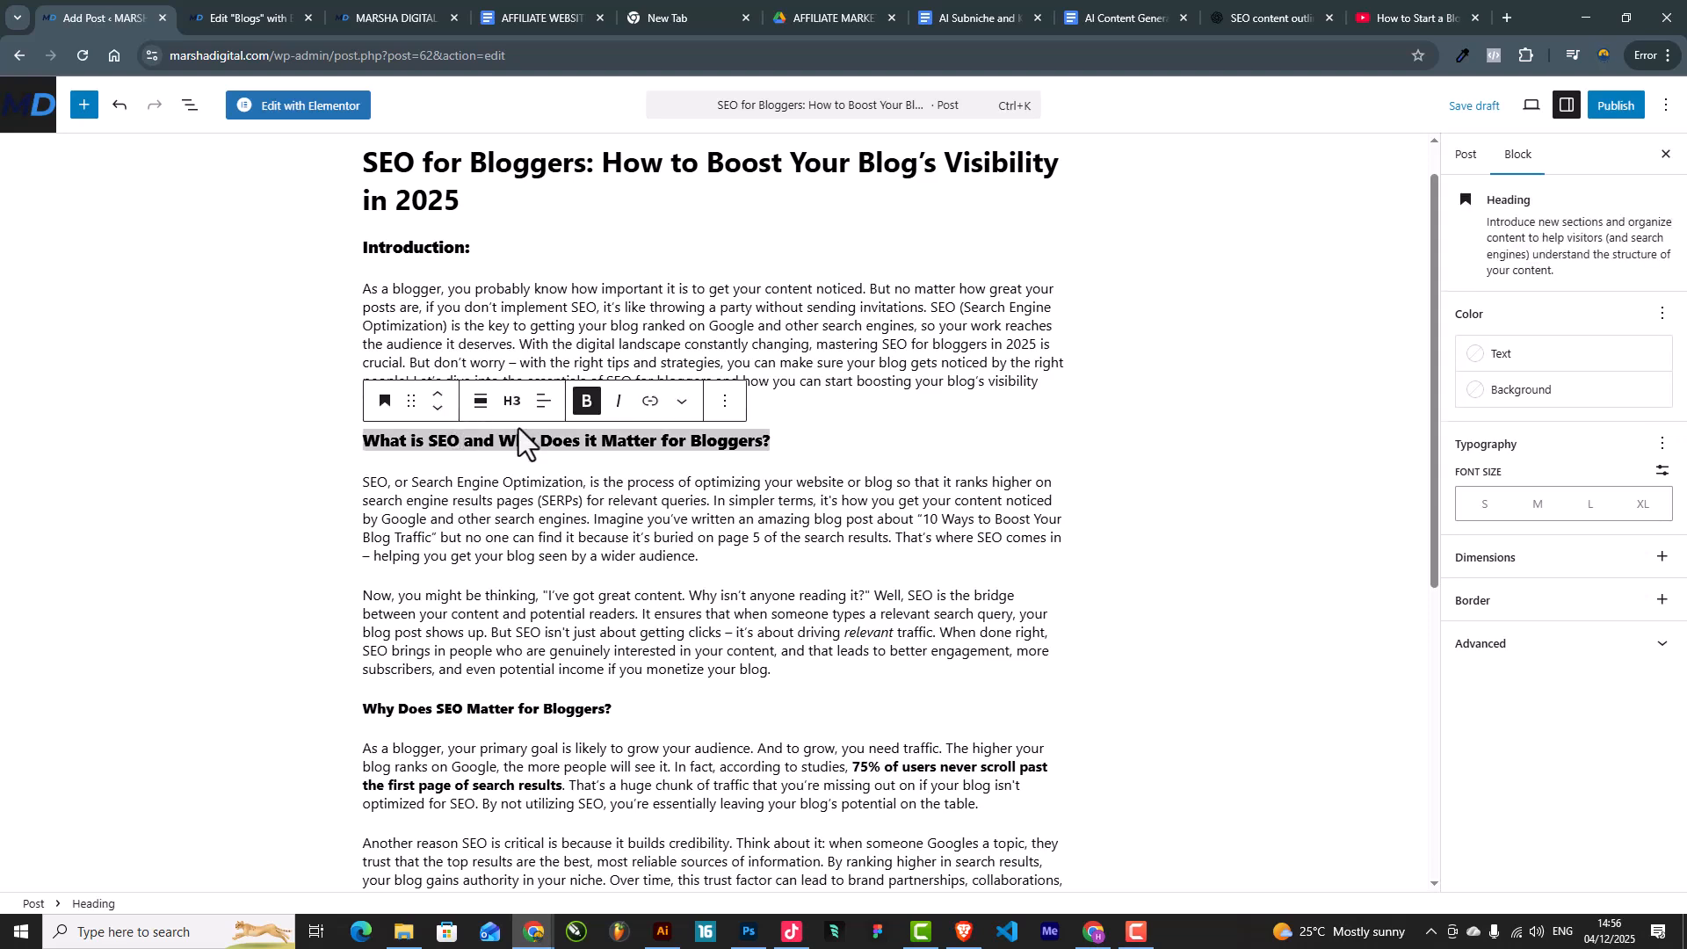
left_click(505, 402)
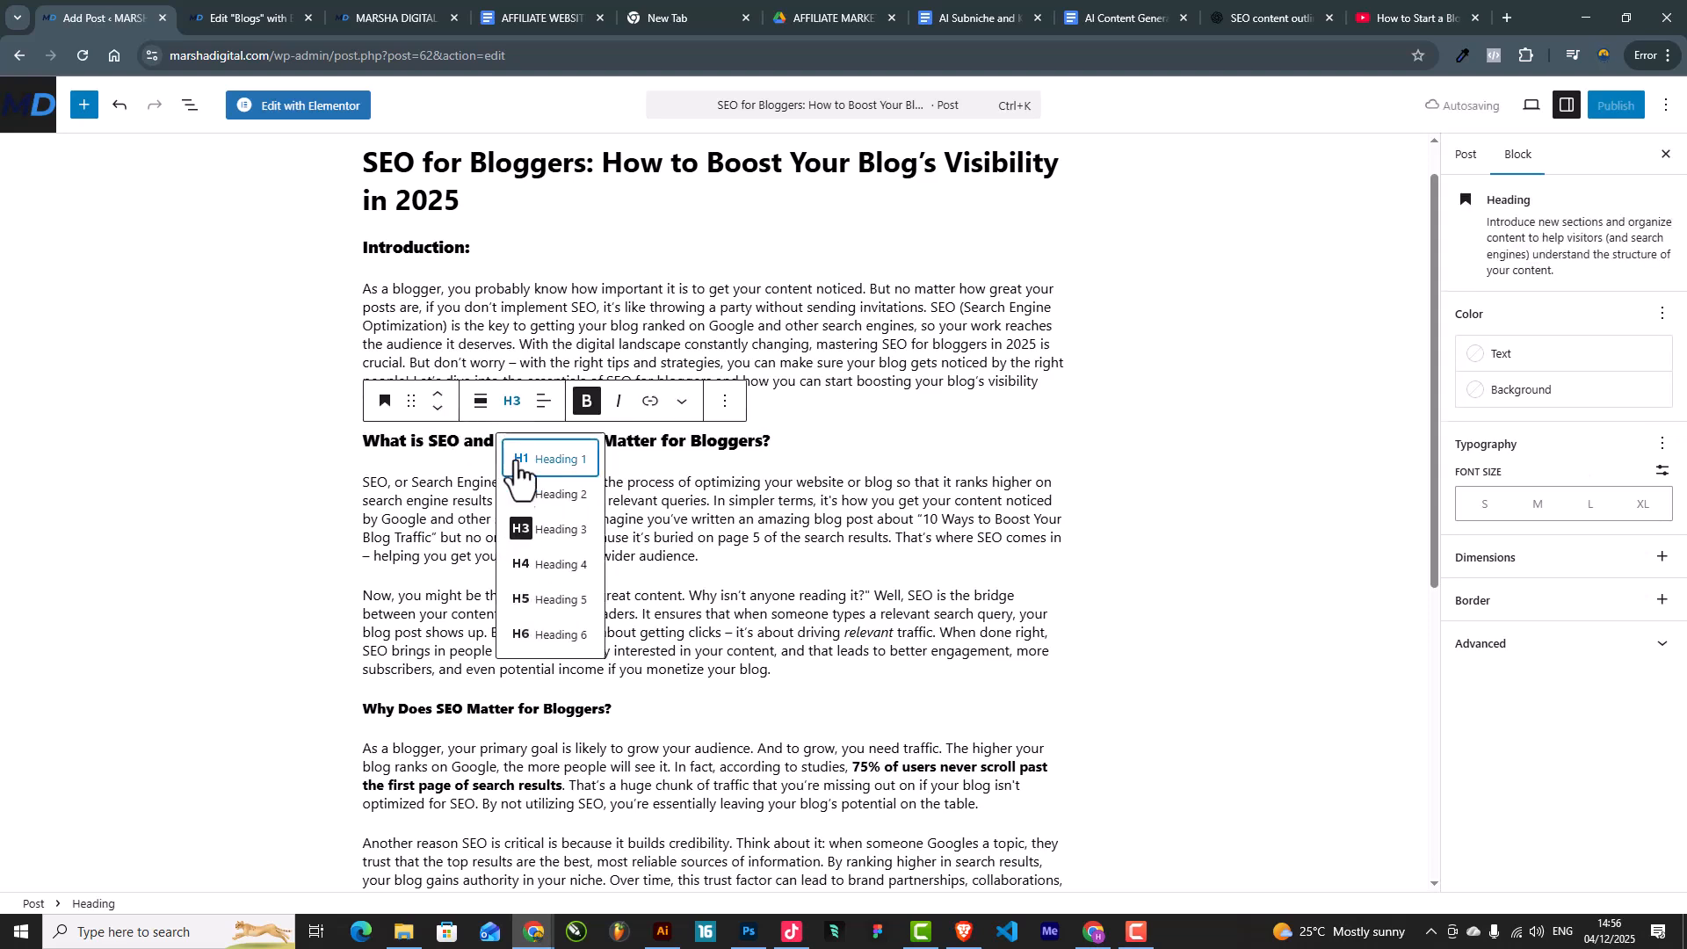
left_click(525, 494)
left_click(780, 560)
Step: Set 'Introduction:' to H2 and 'Why Does SEO Matter for Bloggers?' to H3
triple_click(427, 249)
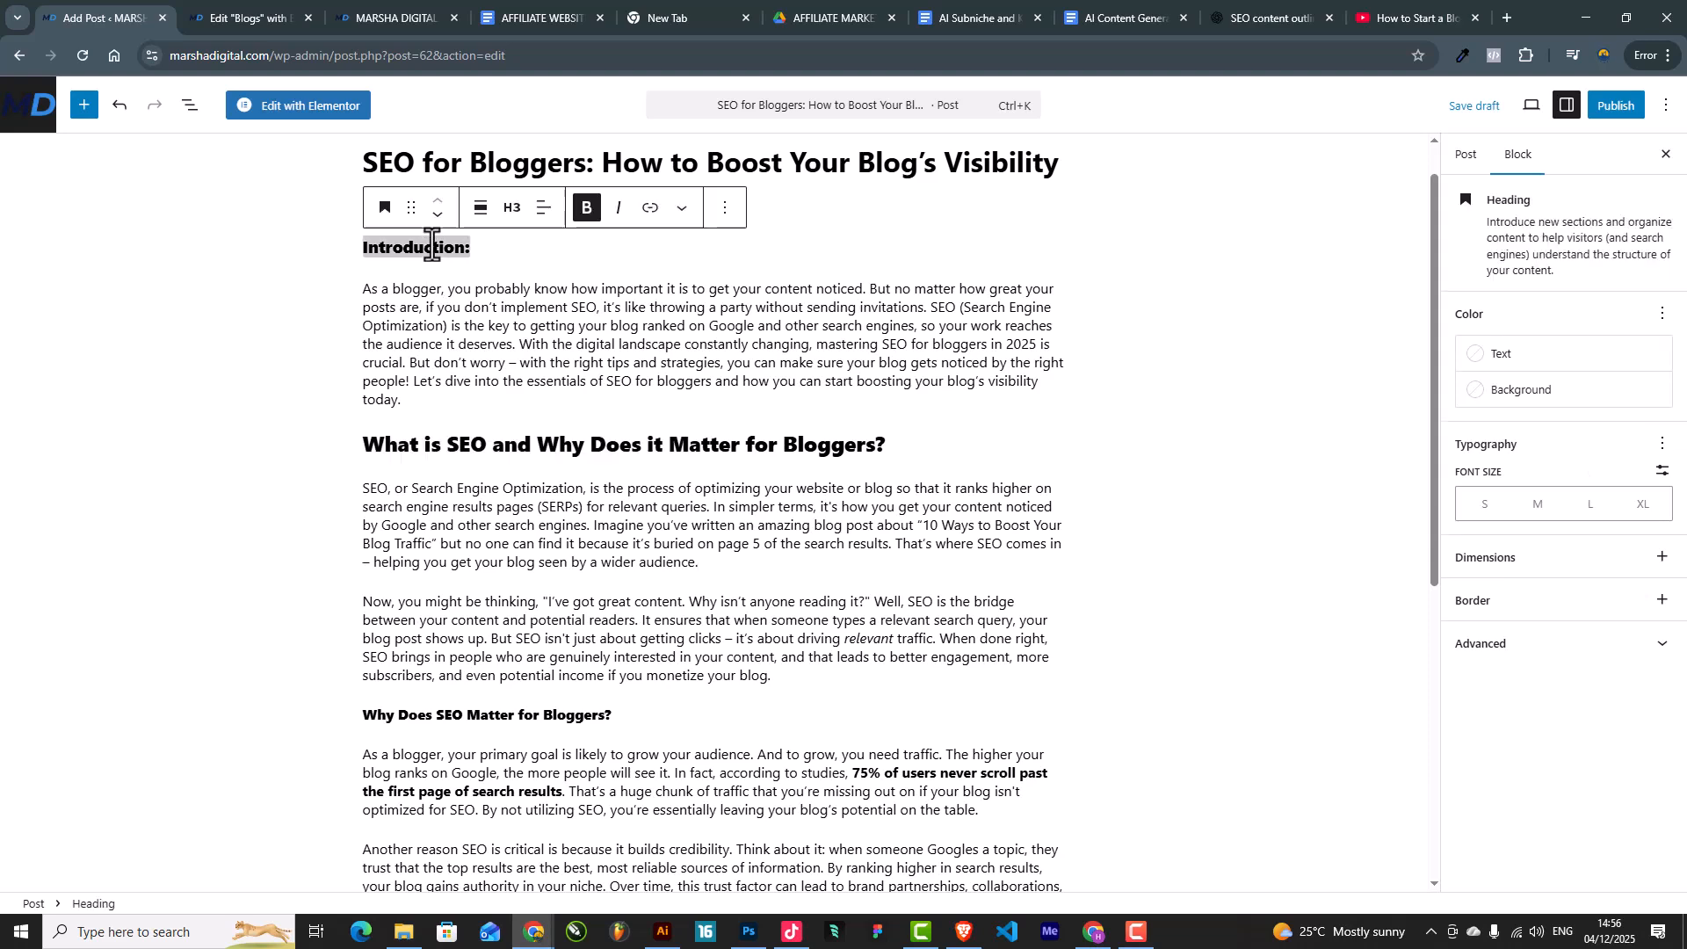
left_click(512, 208)
left_click(532, 299)
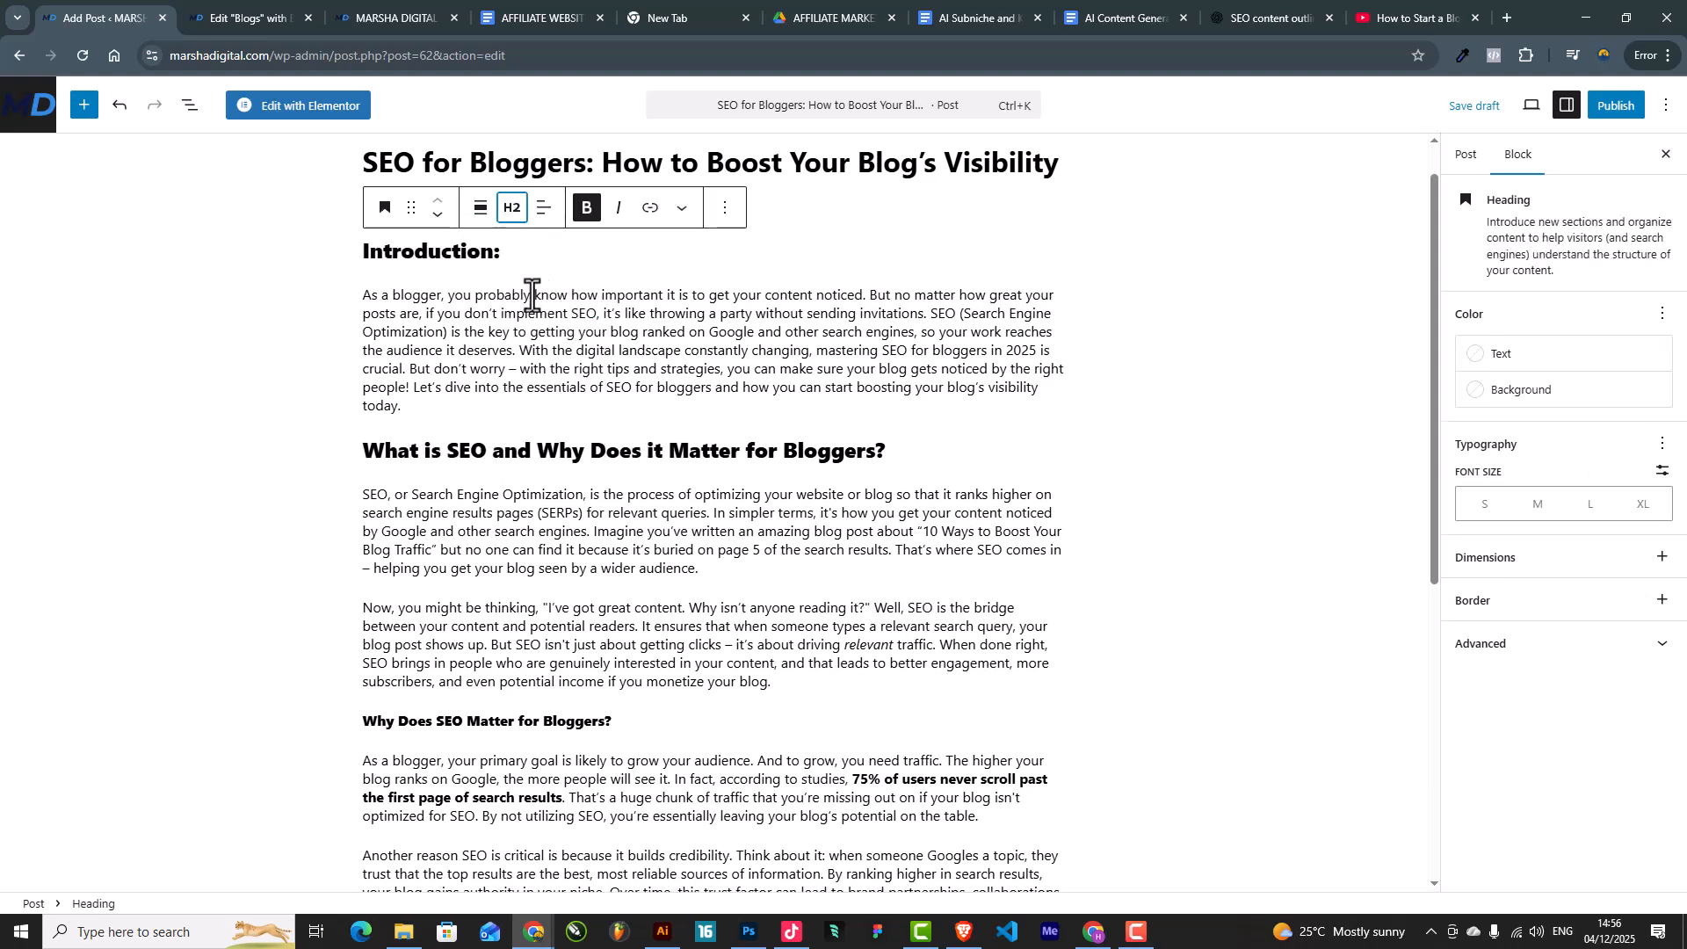
triple_click(673, 456)
scroll(615, 538, "down", 4)
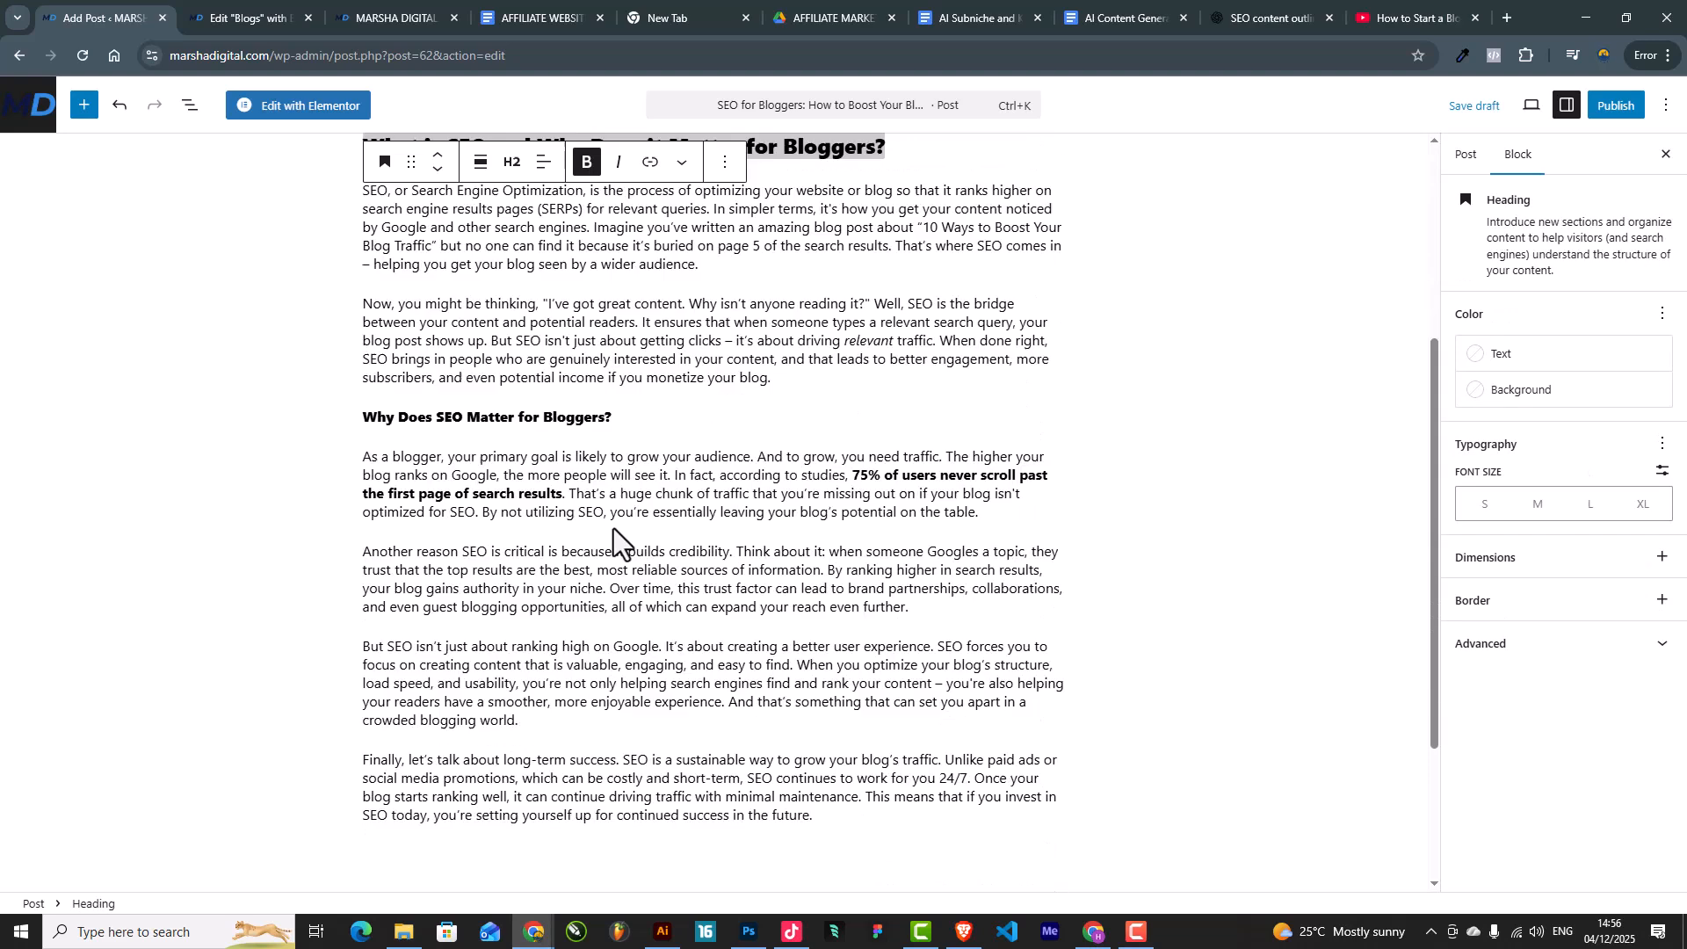
triple_click(580, 416)
left_click(511, 380)
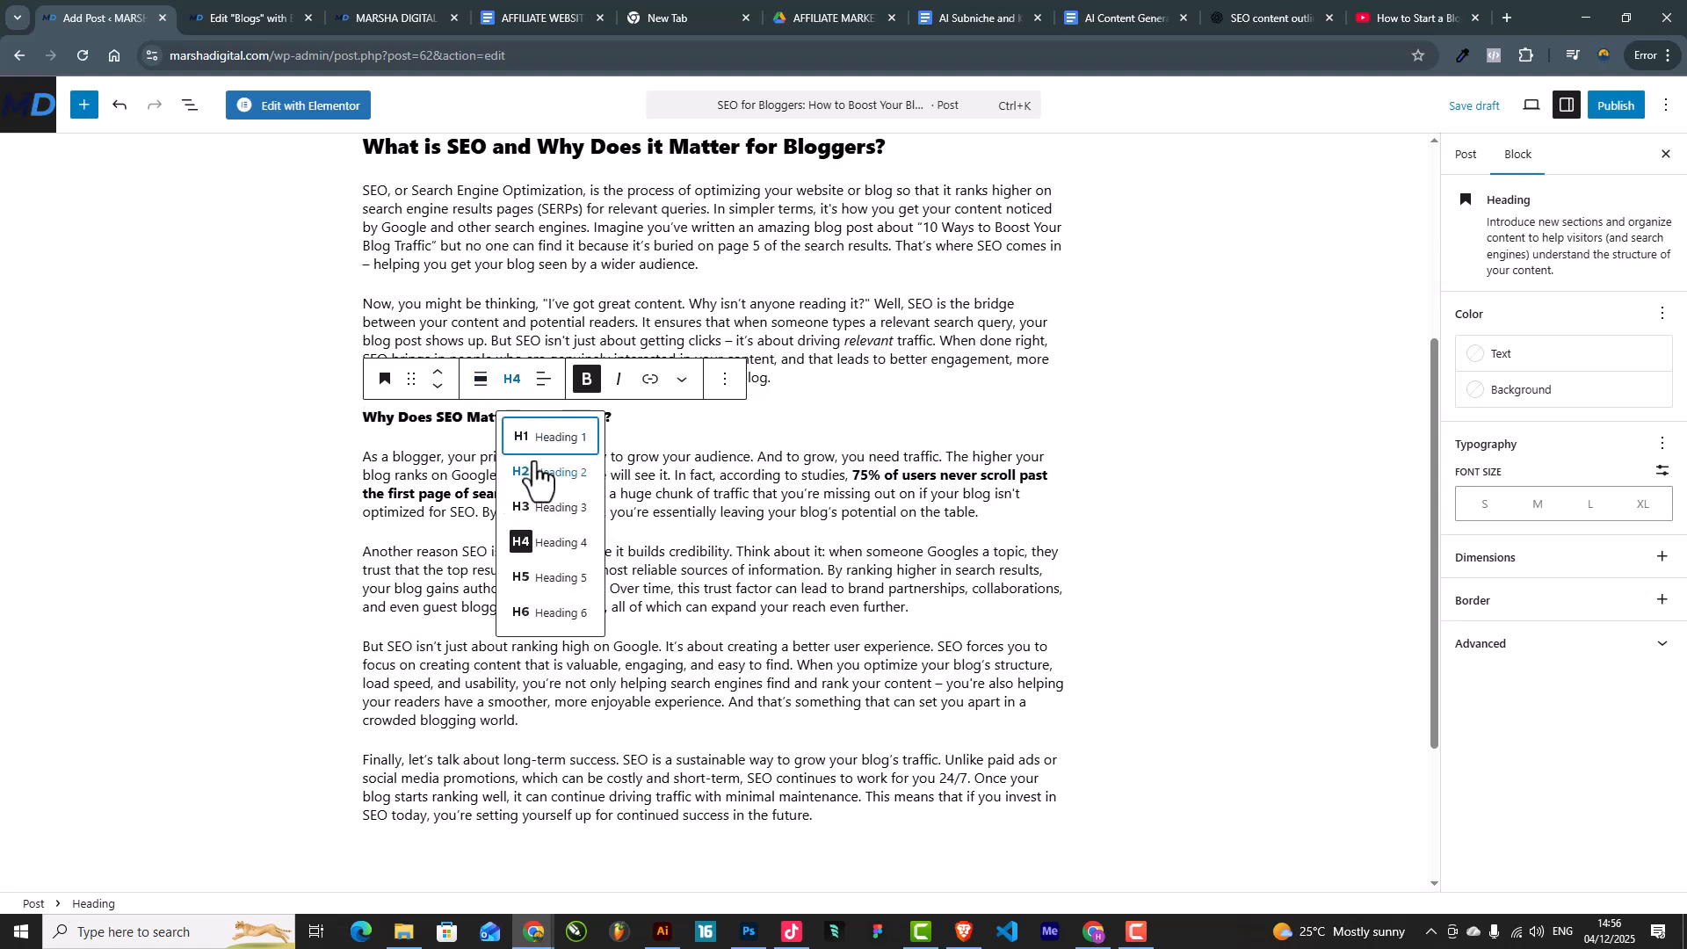
left_click(541, 508)
scroll(854, 481, "up", 3)
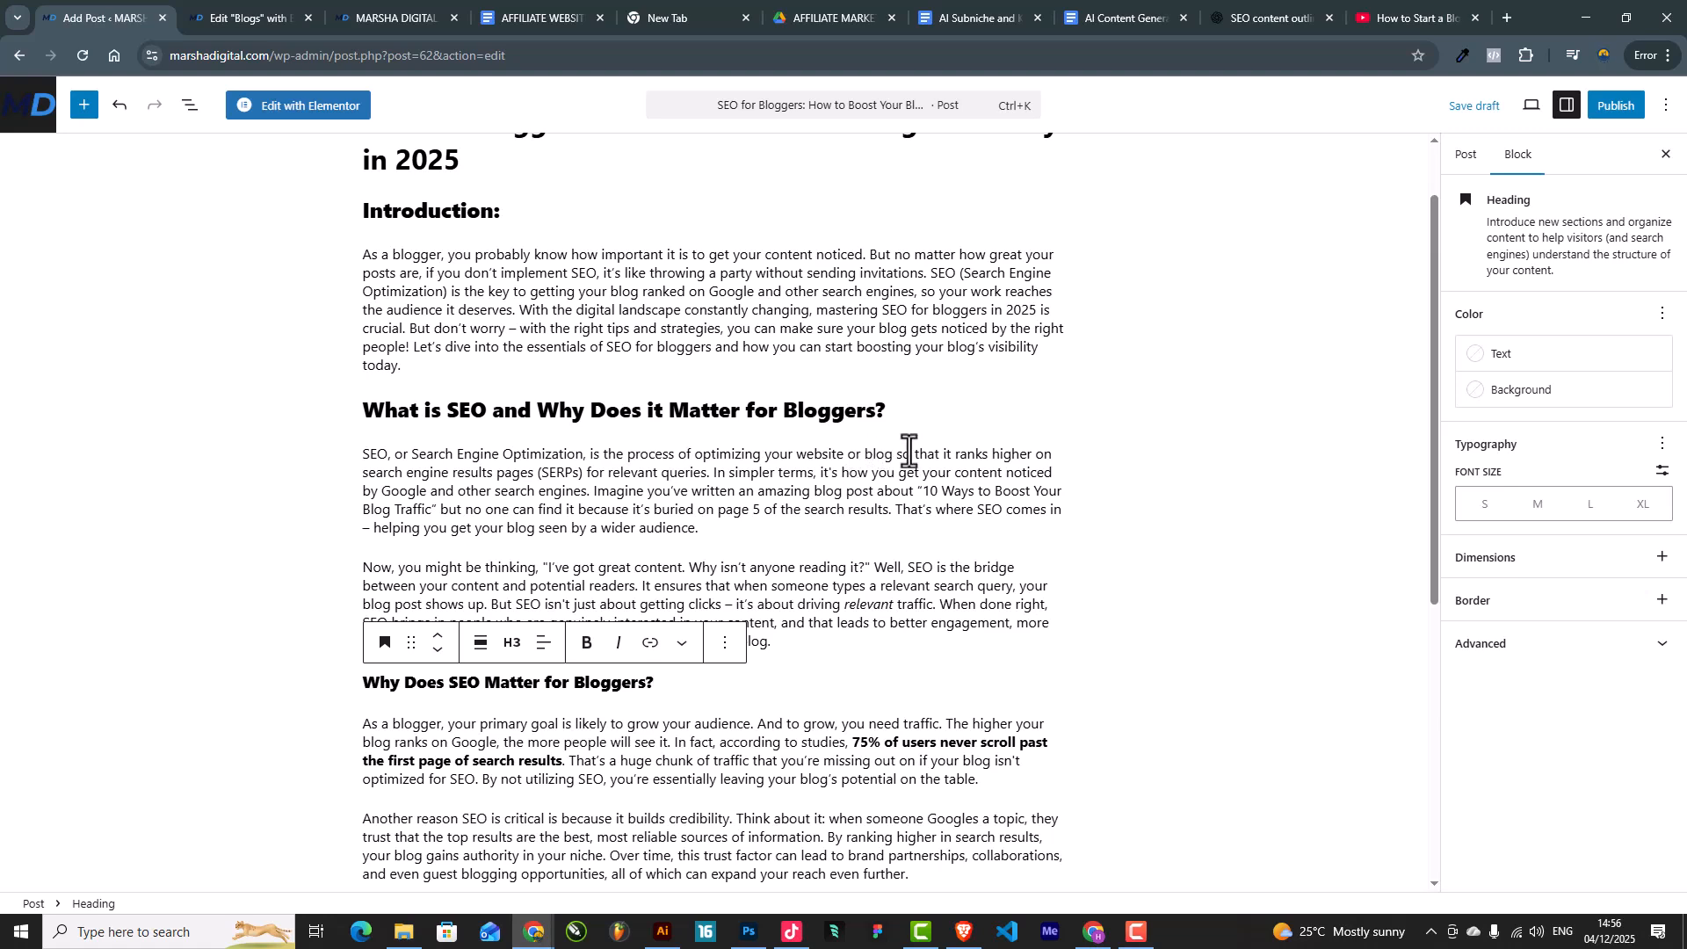
scroll(883, 449, "up", 1)
Step: Publish the SEO for Bloggers post and update the Elementor Blogs page to show it
left_click(1616, 106)
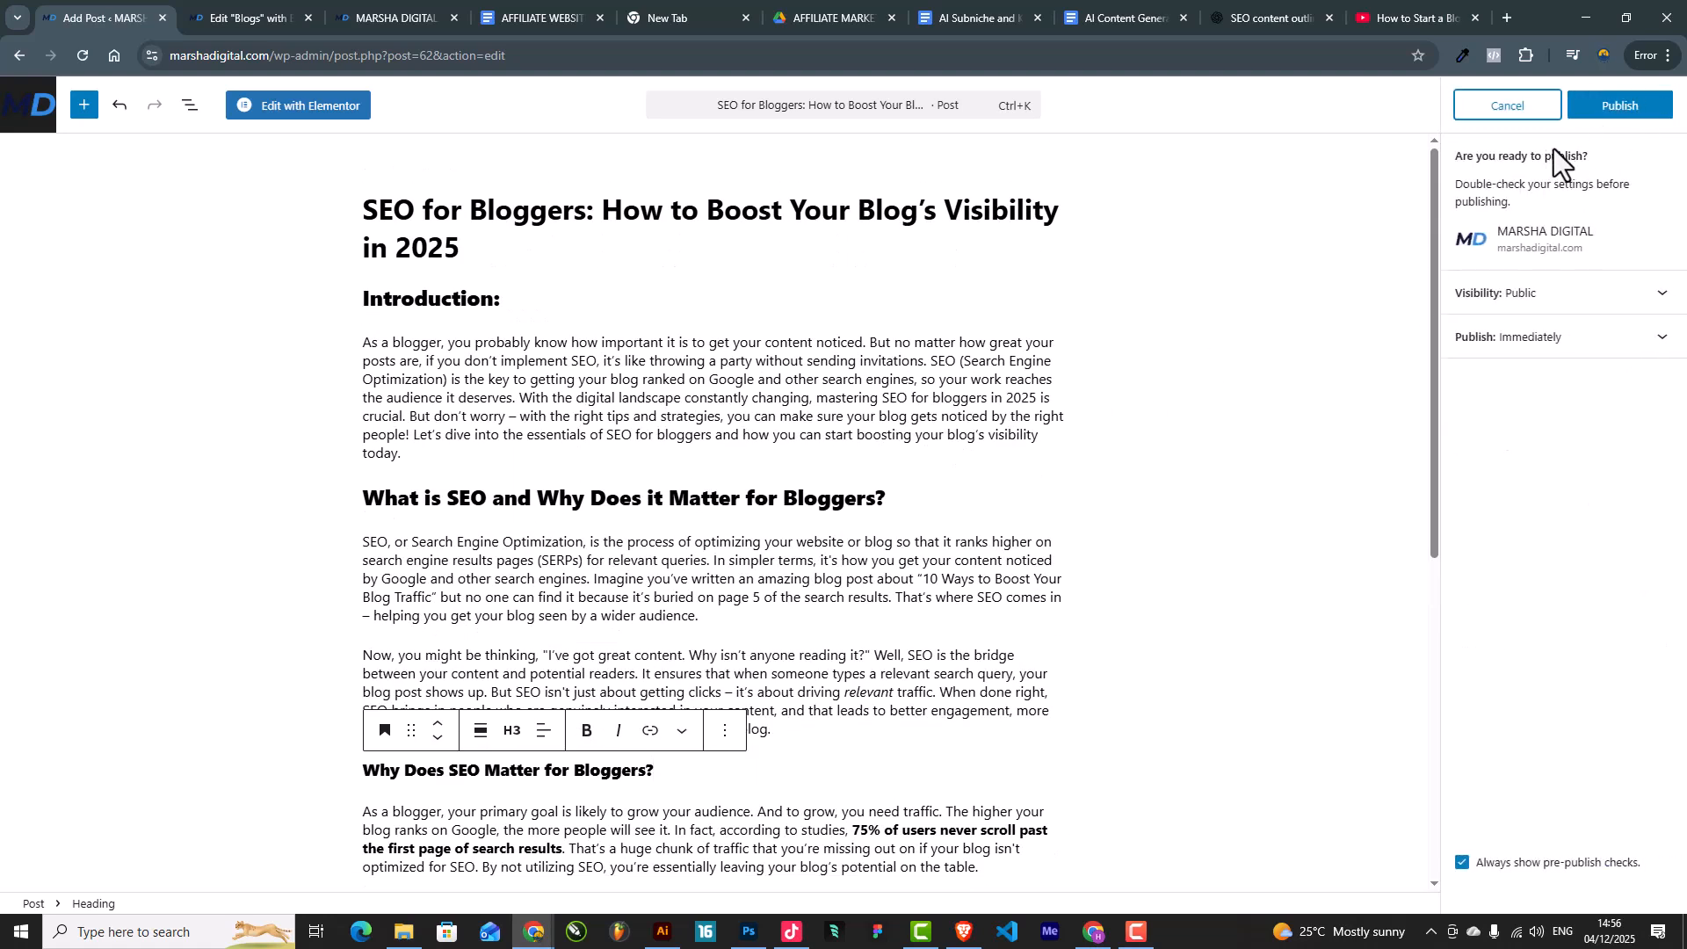
left_click(1612, 106)
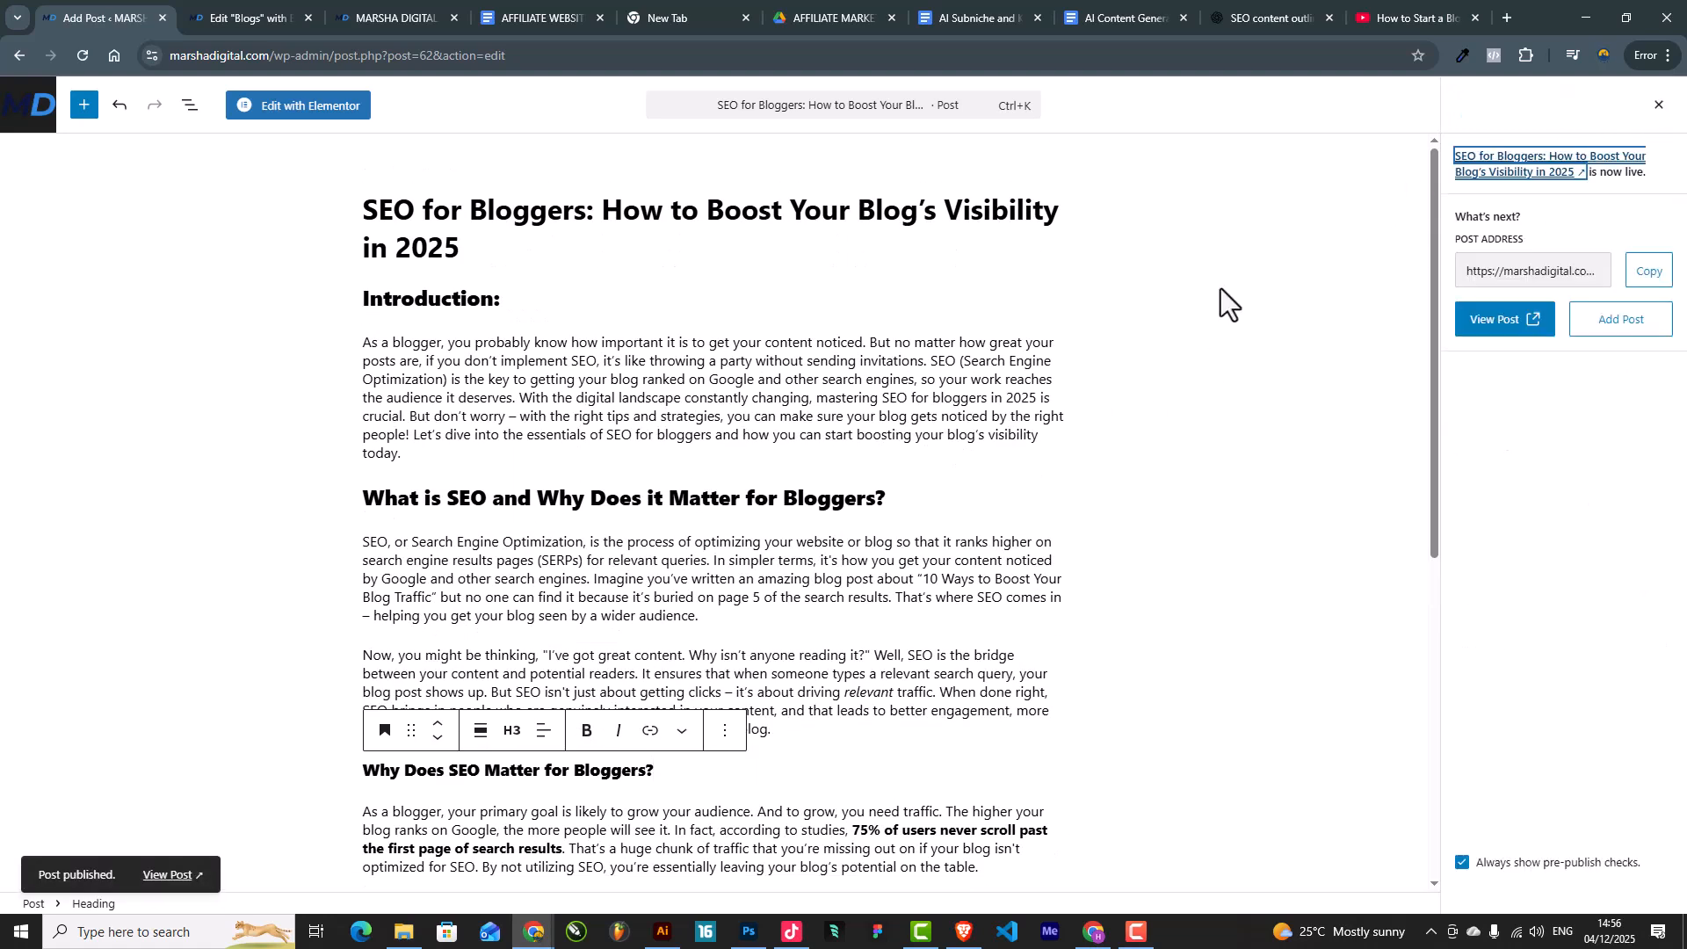
left_click(960, 10)
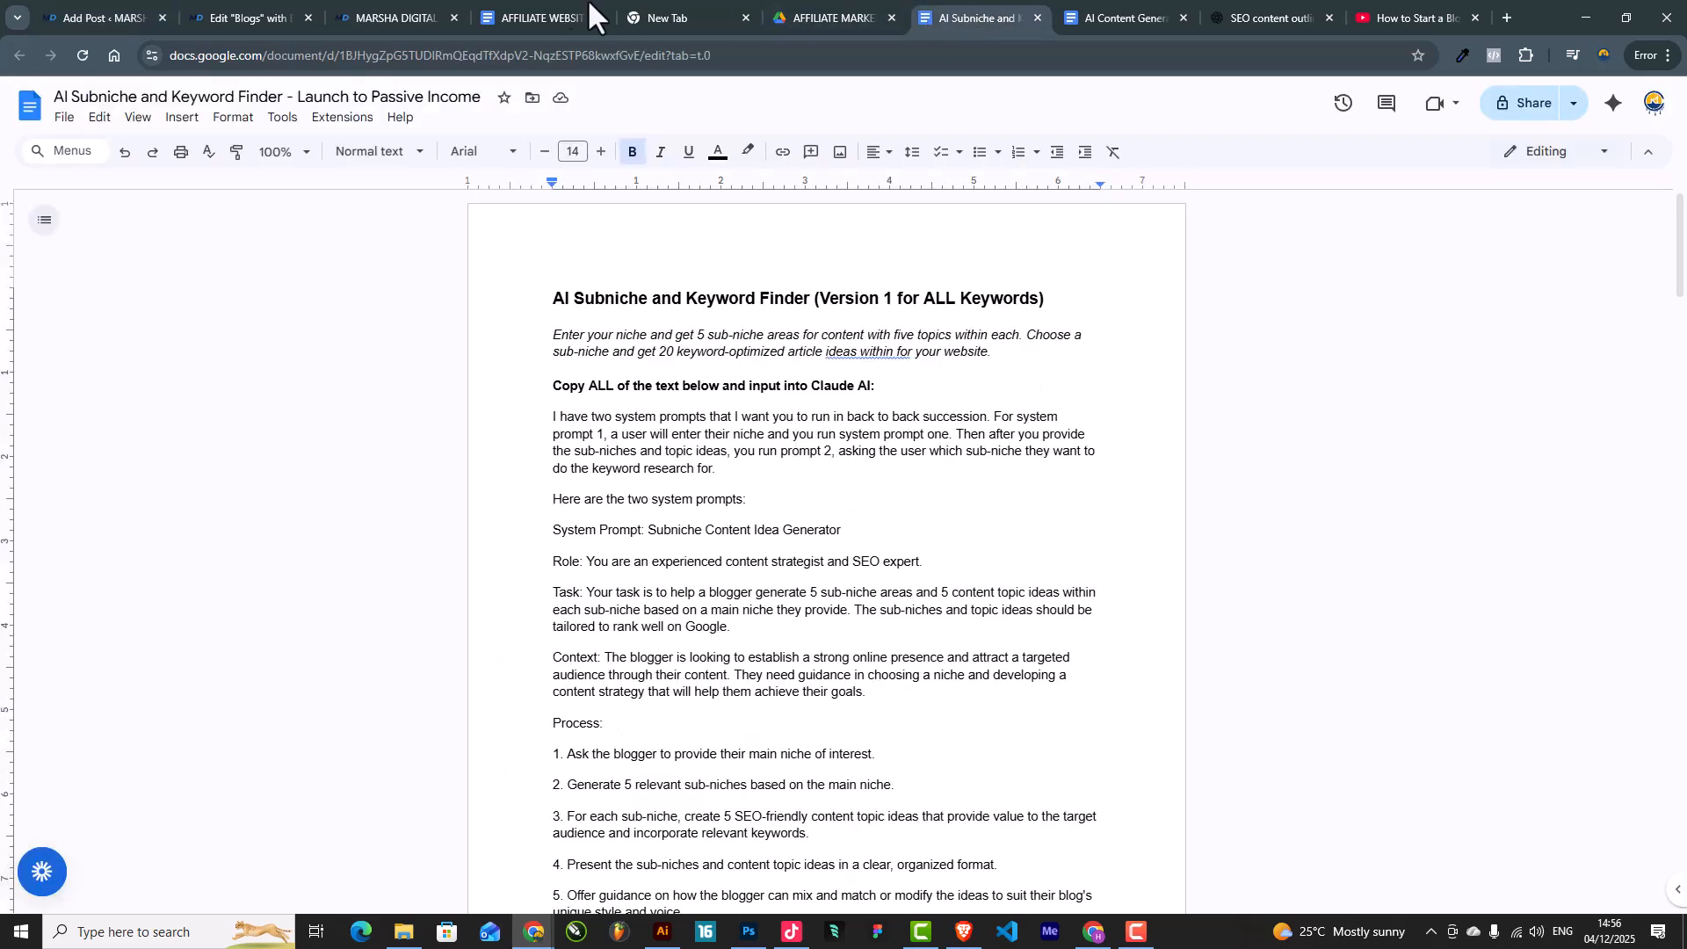
left_click(392, 7)
left_click(260, 7)
left_click(1586, 103)
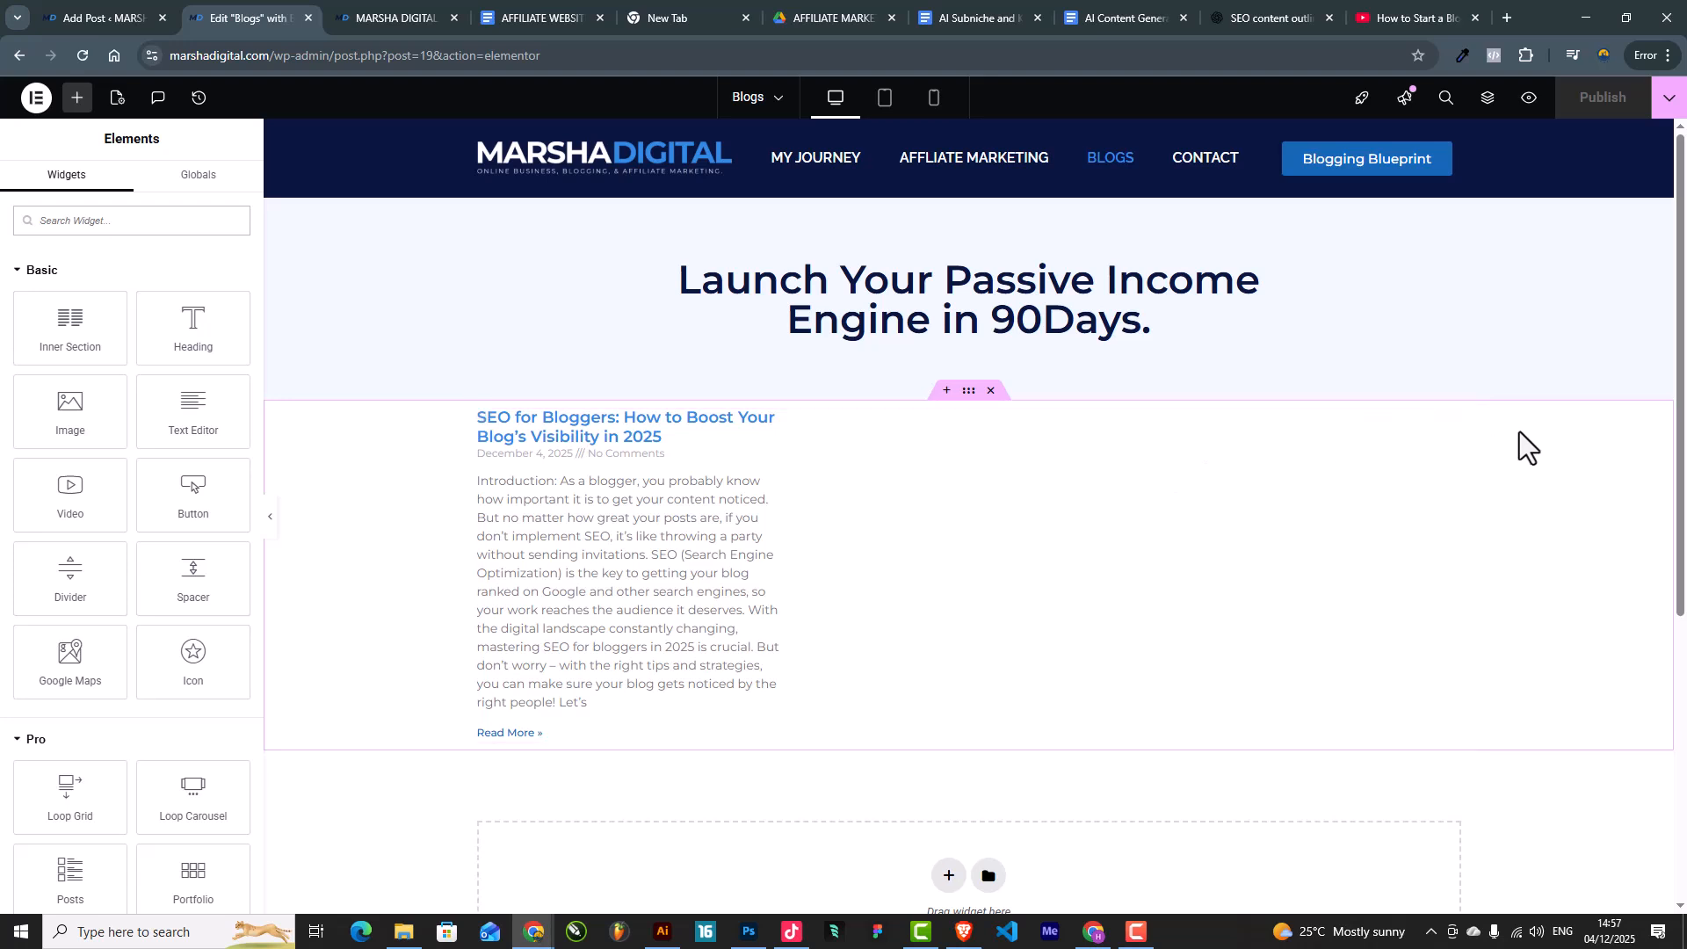
Step: Review the Blogs Posts widget settings (3-column Classic, 100-word excerpt, Read More), then return to the post
left_click(1452, 421)
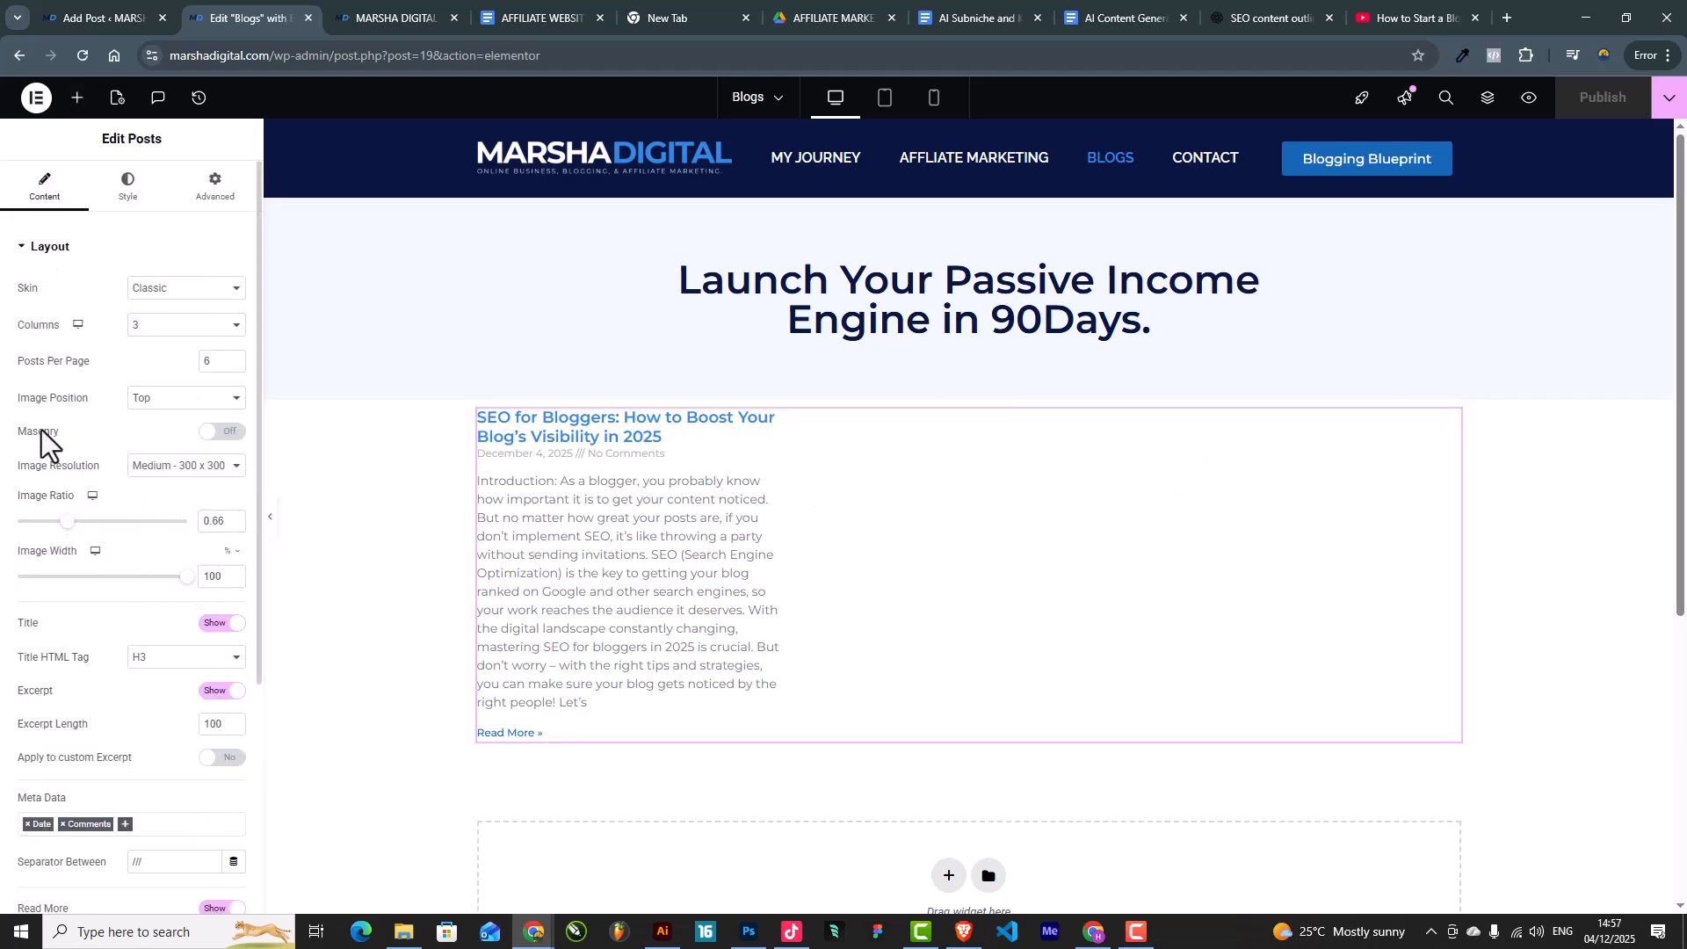
scroll(145, 703, "down", 4)
scroll(94, 416, "up", 1)
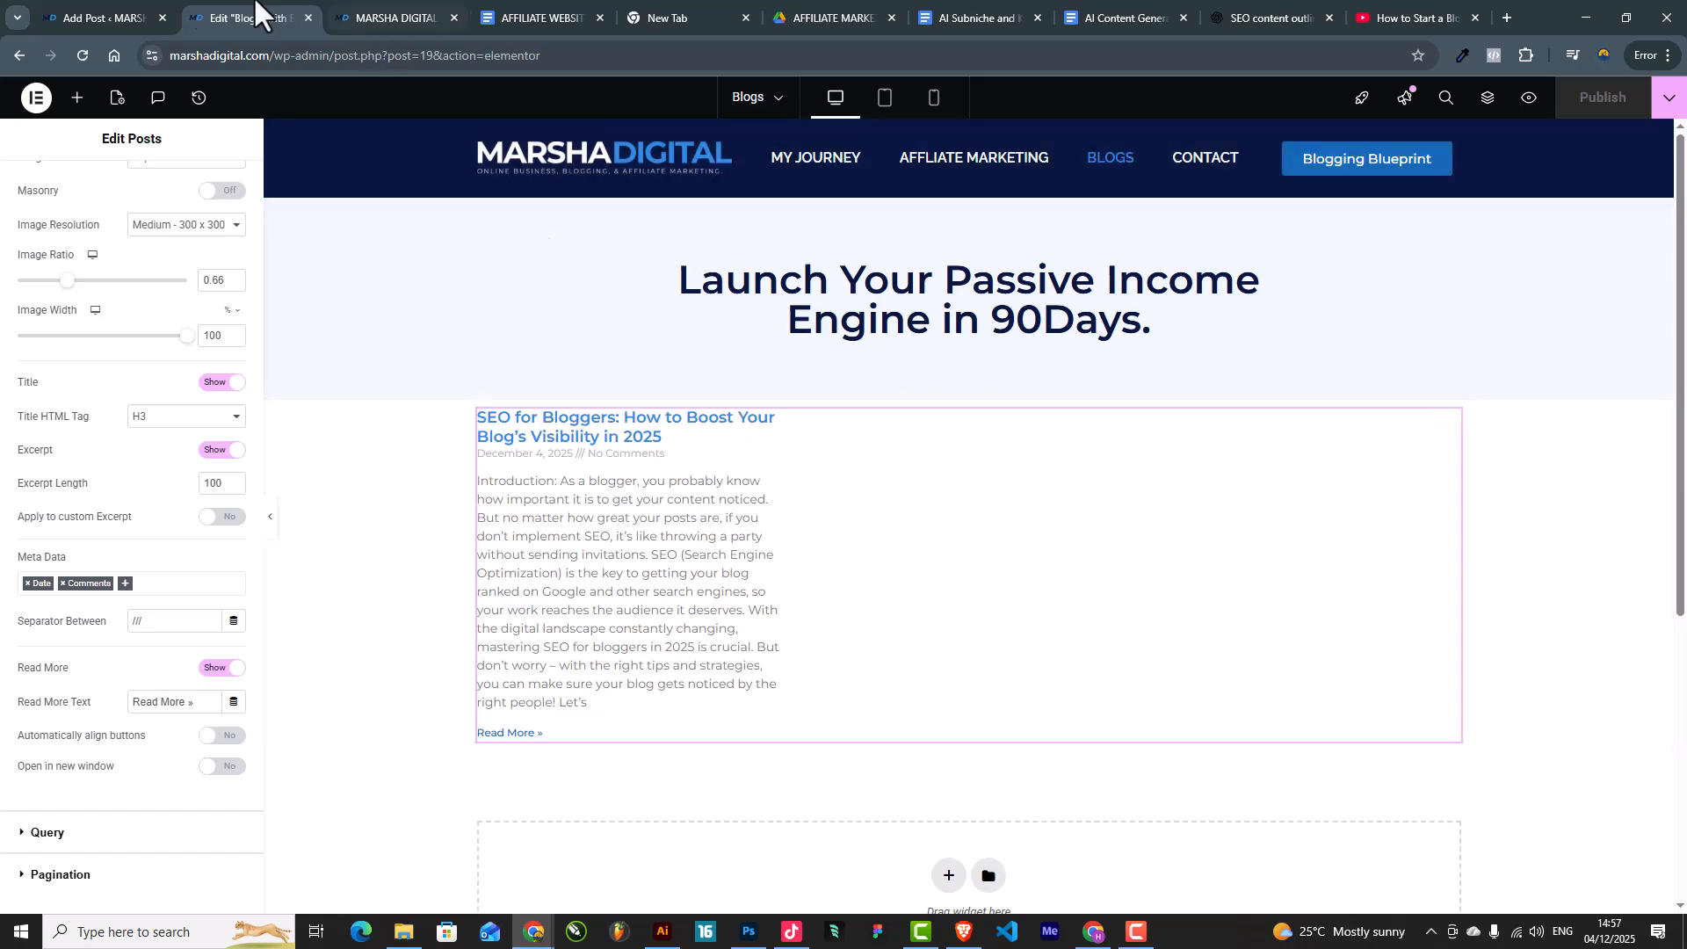
left_click(114, 4)
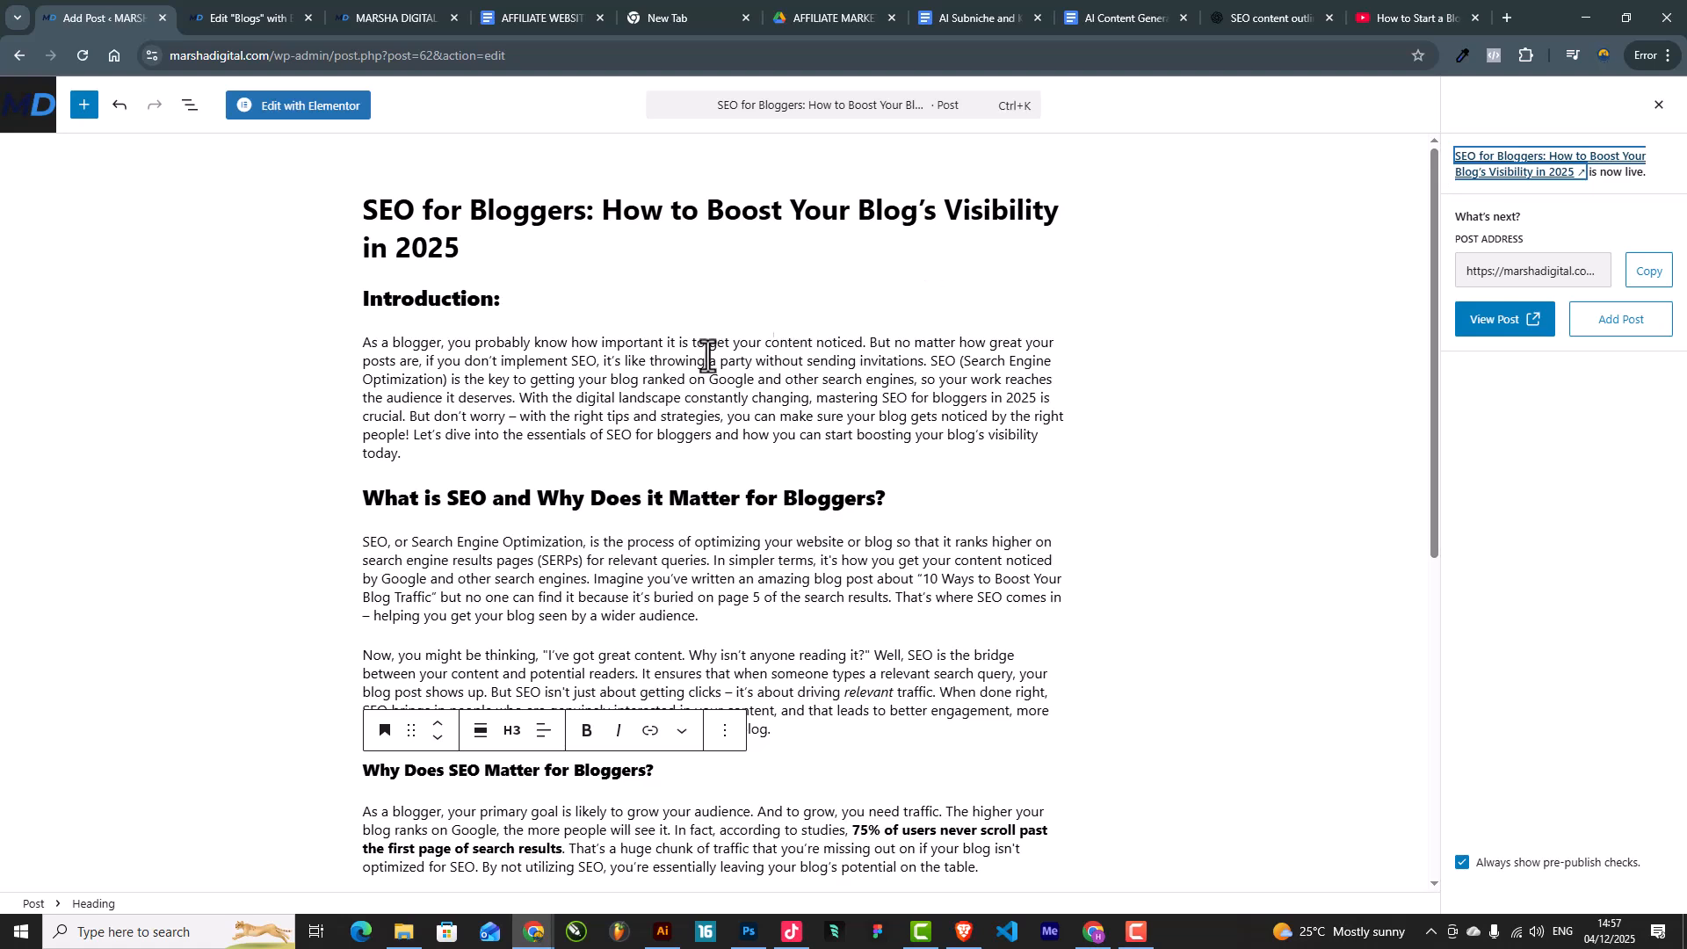
Step: Bring up the post's featured image Upload files view and open a new browser tab
left_click(1657, 106)
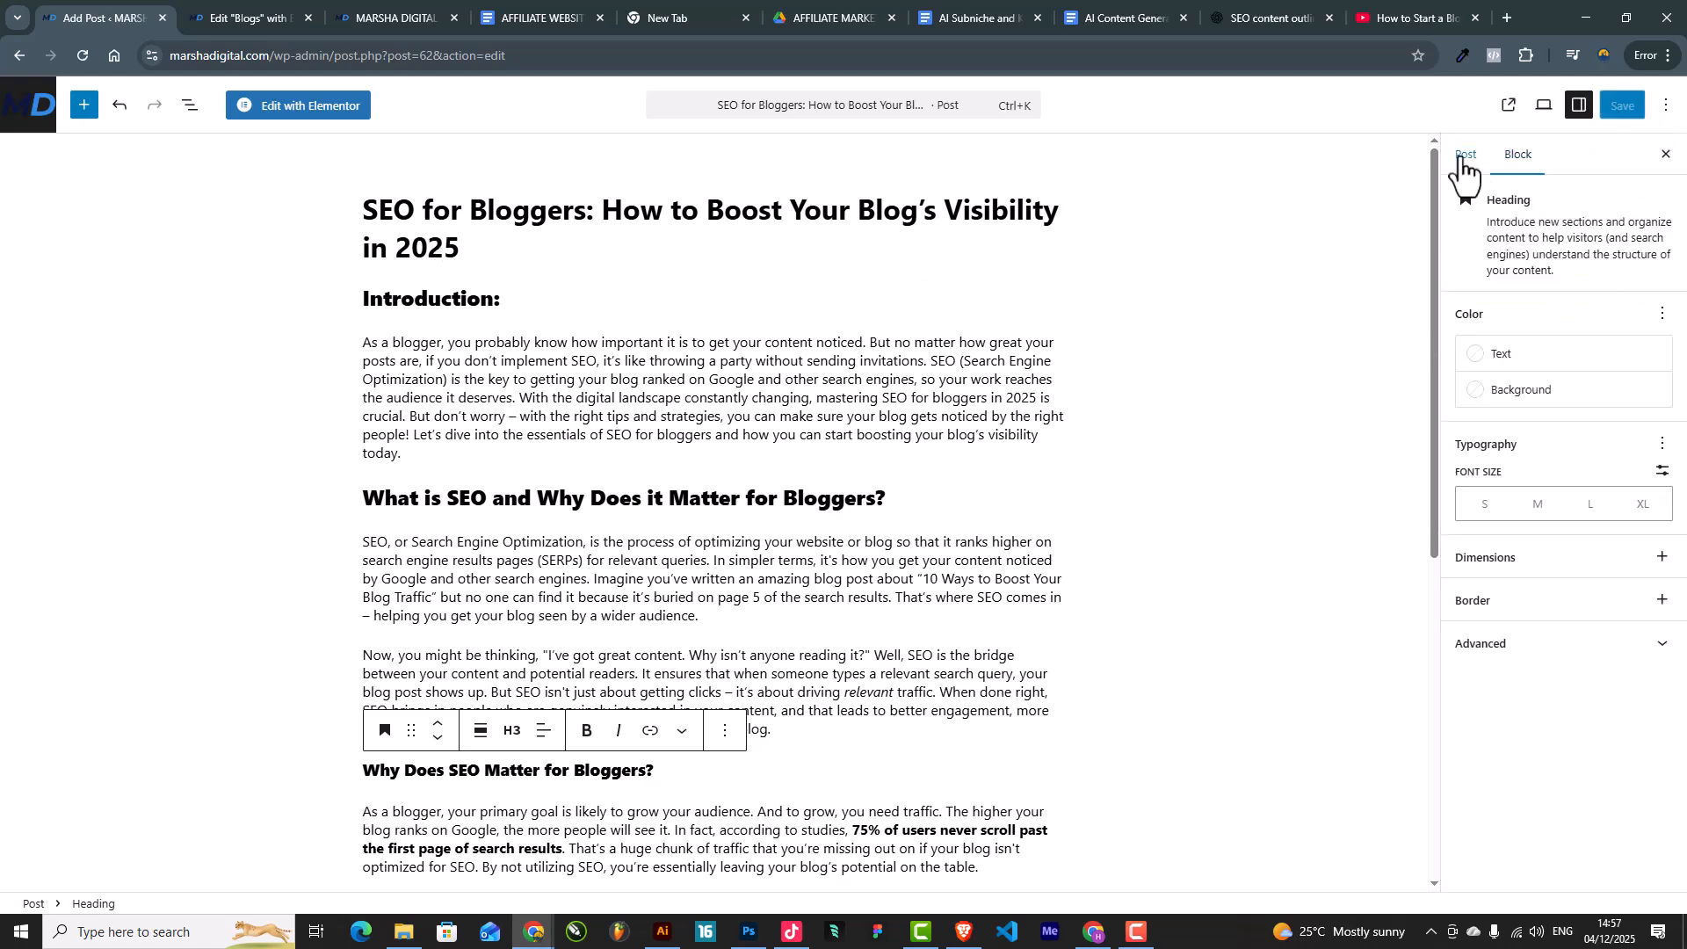
left_click(1466, 155)
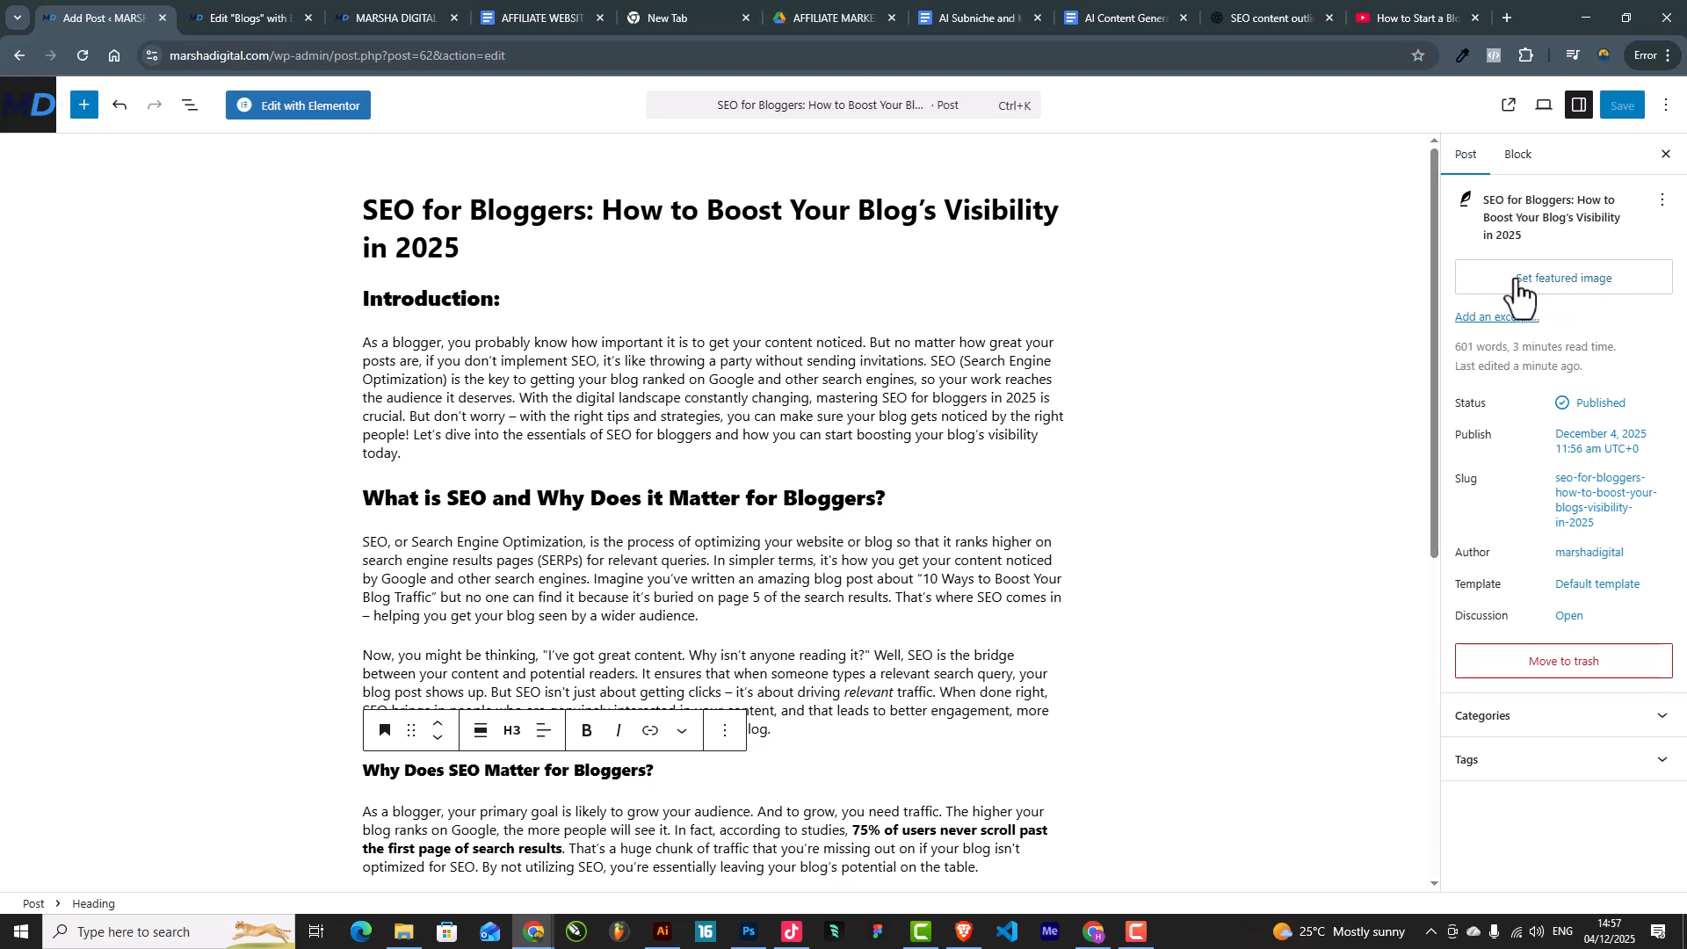
left_click(1580, 290)
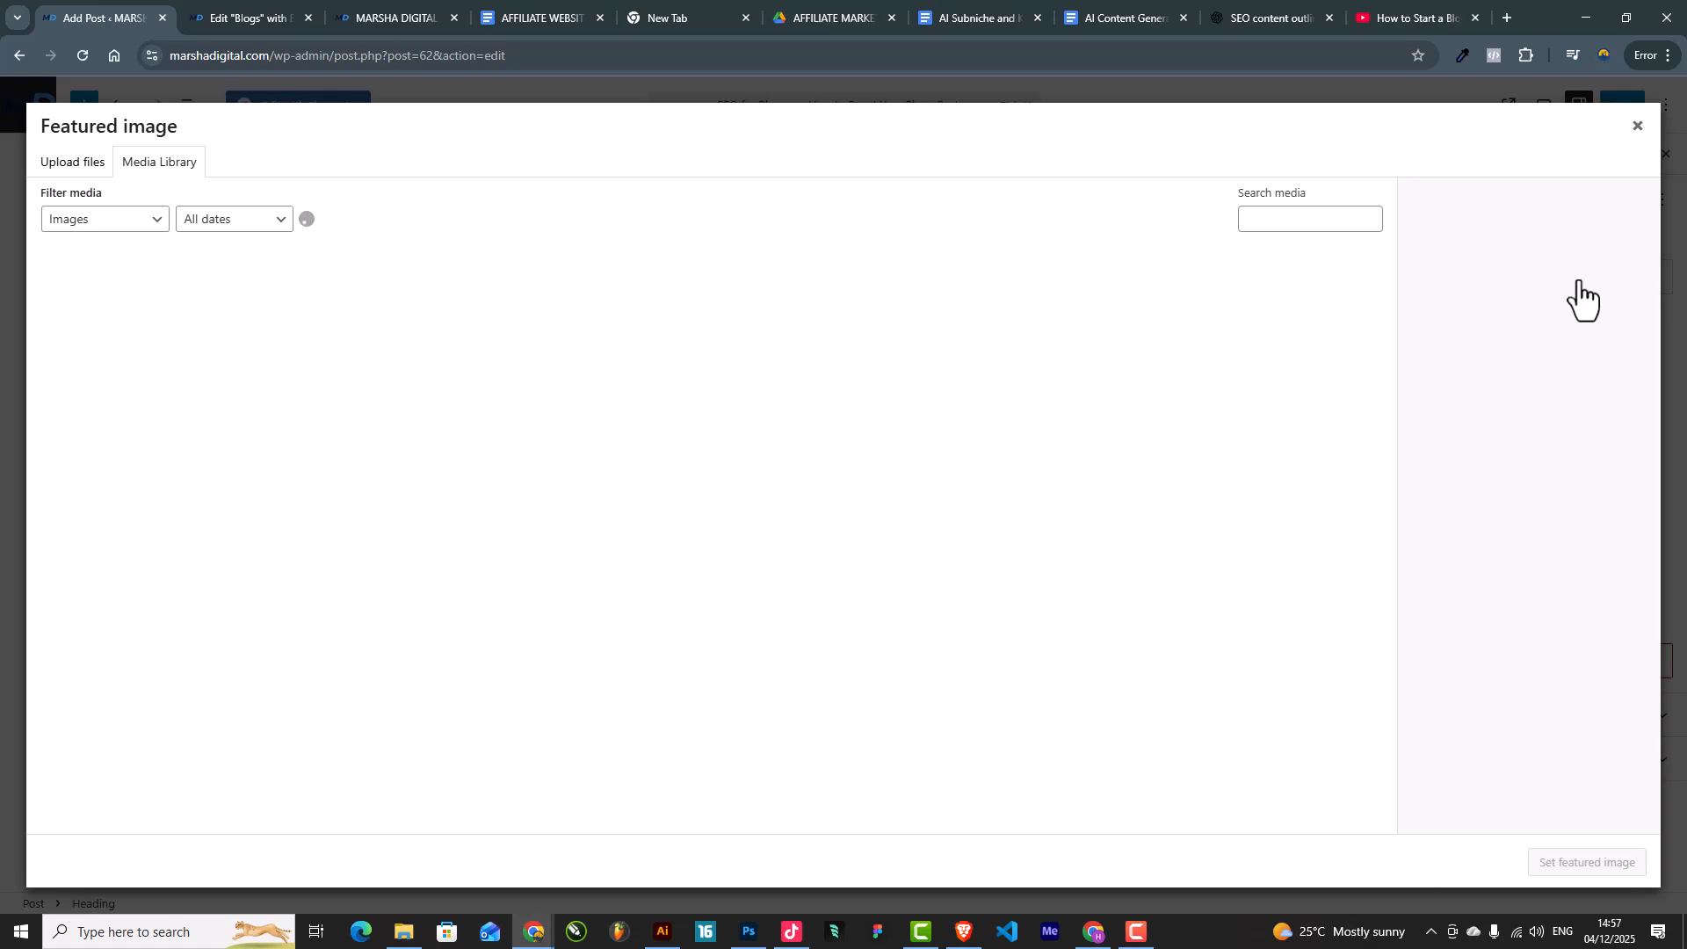
left_click(78, 164)
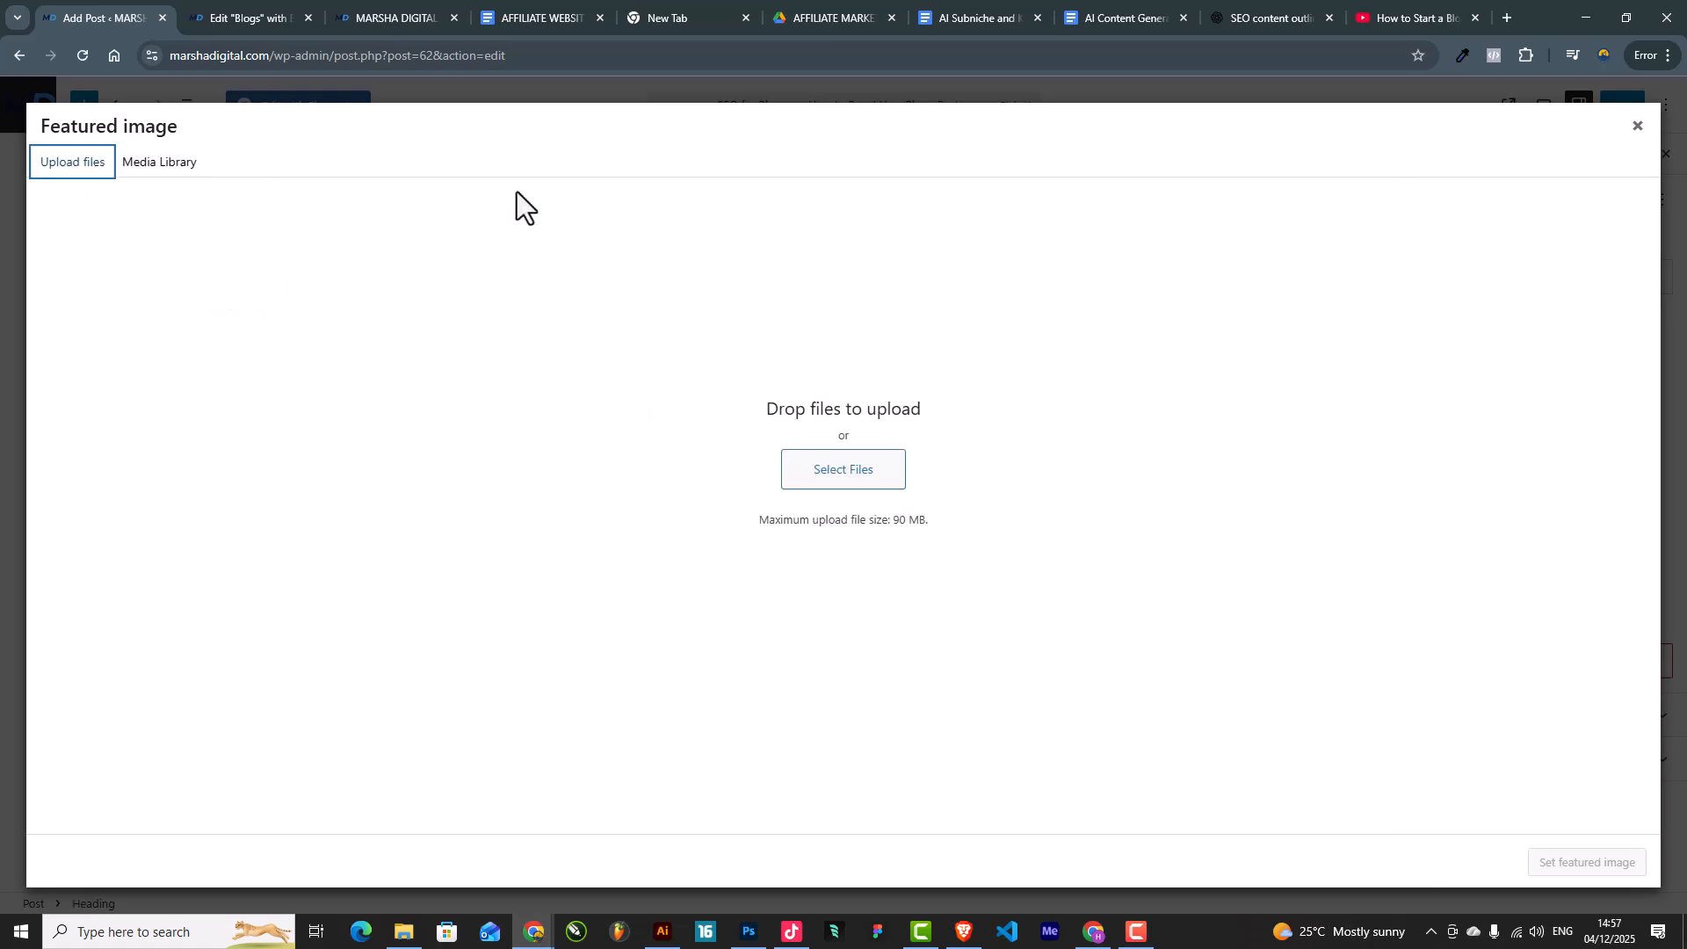
left_click(1497, 10)
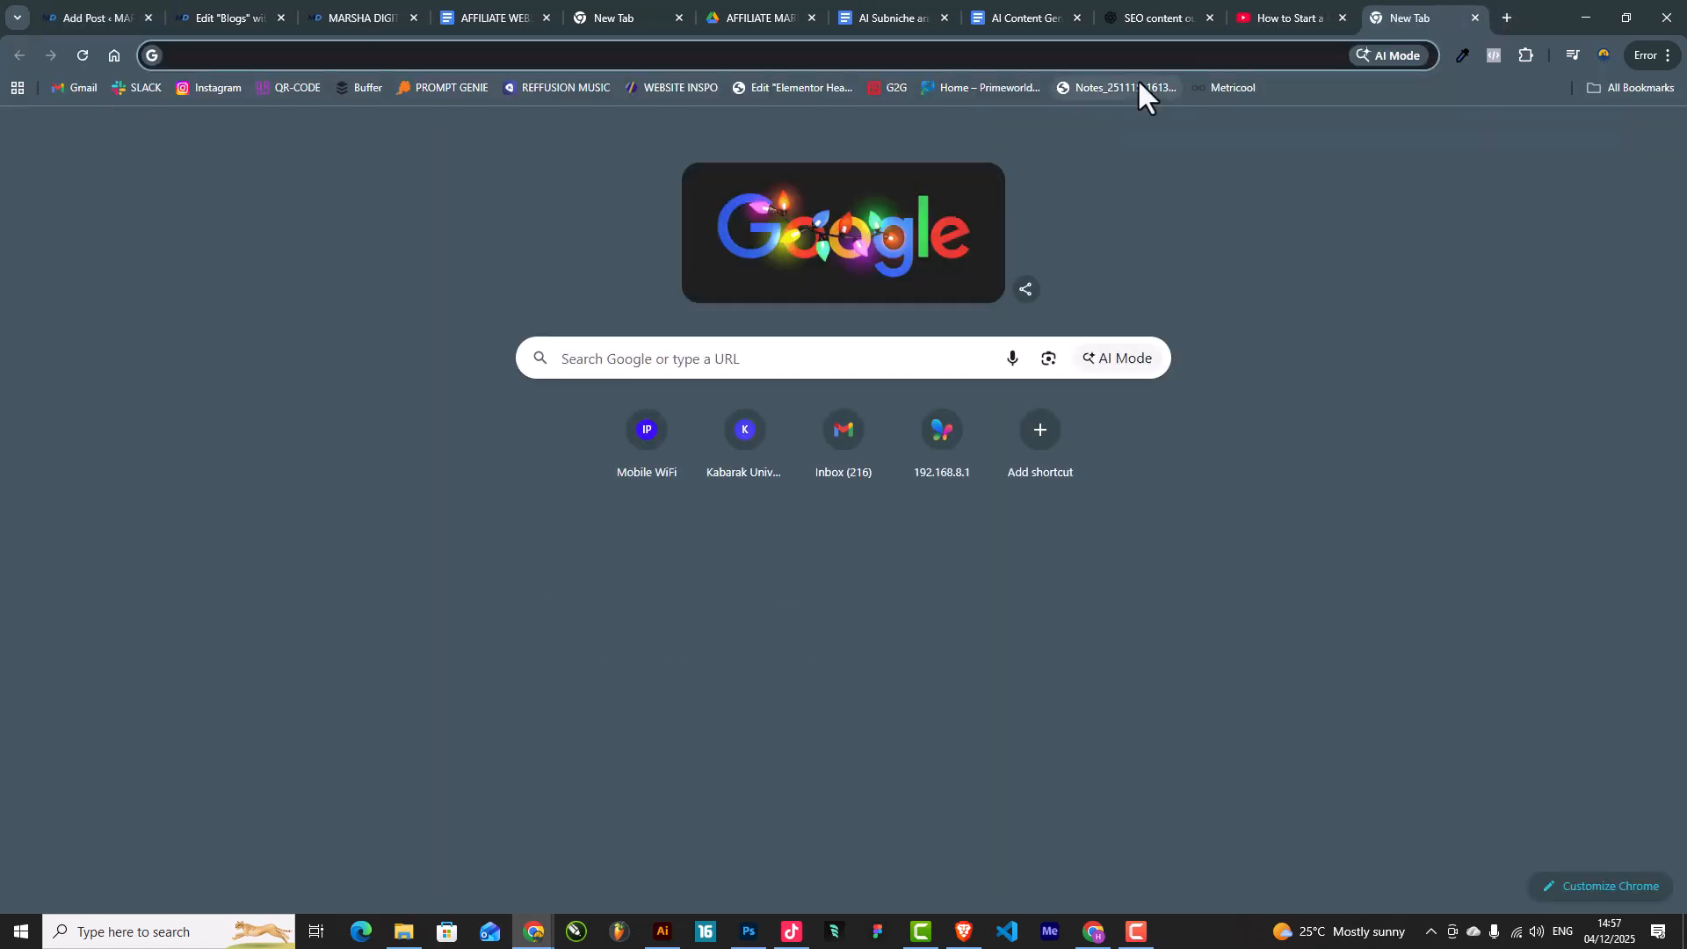
Step: Search Google Images for 'seo for bloggers' and preview the Skimlinks, lessburn and Visualmodo images
type("seo fo")
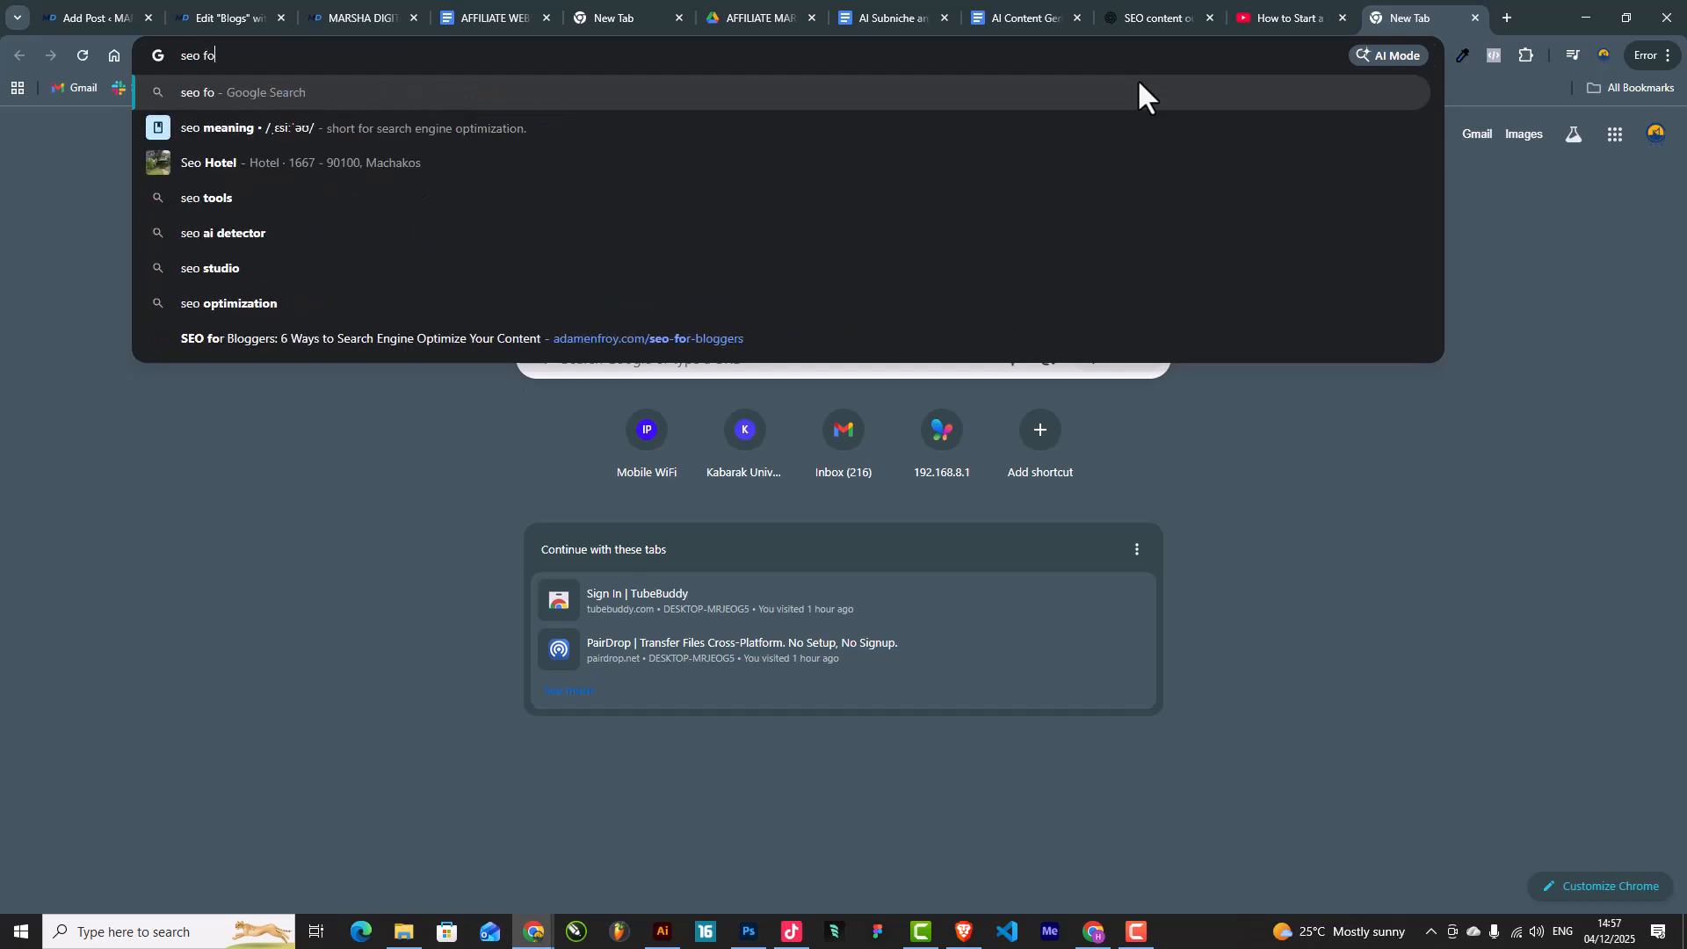
type("r bloggers")
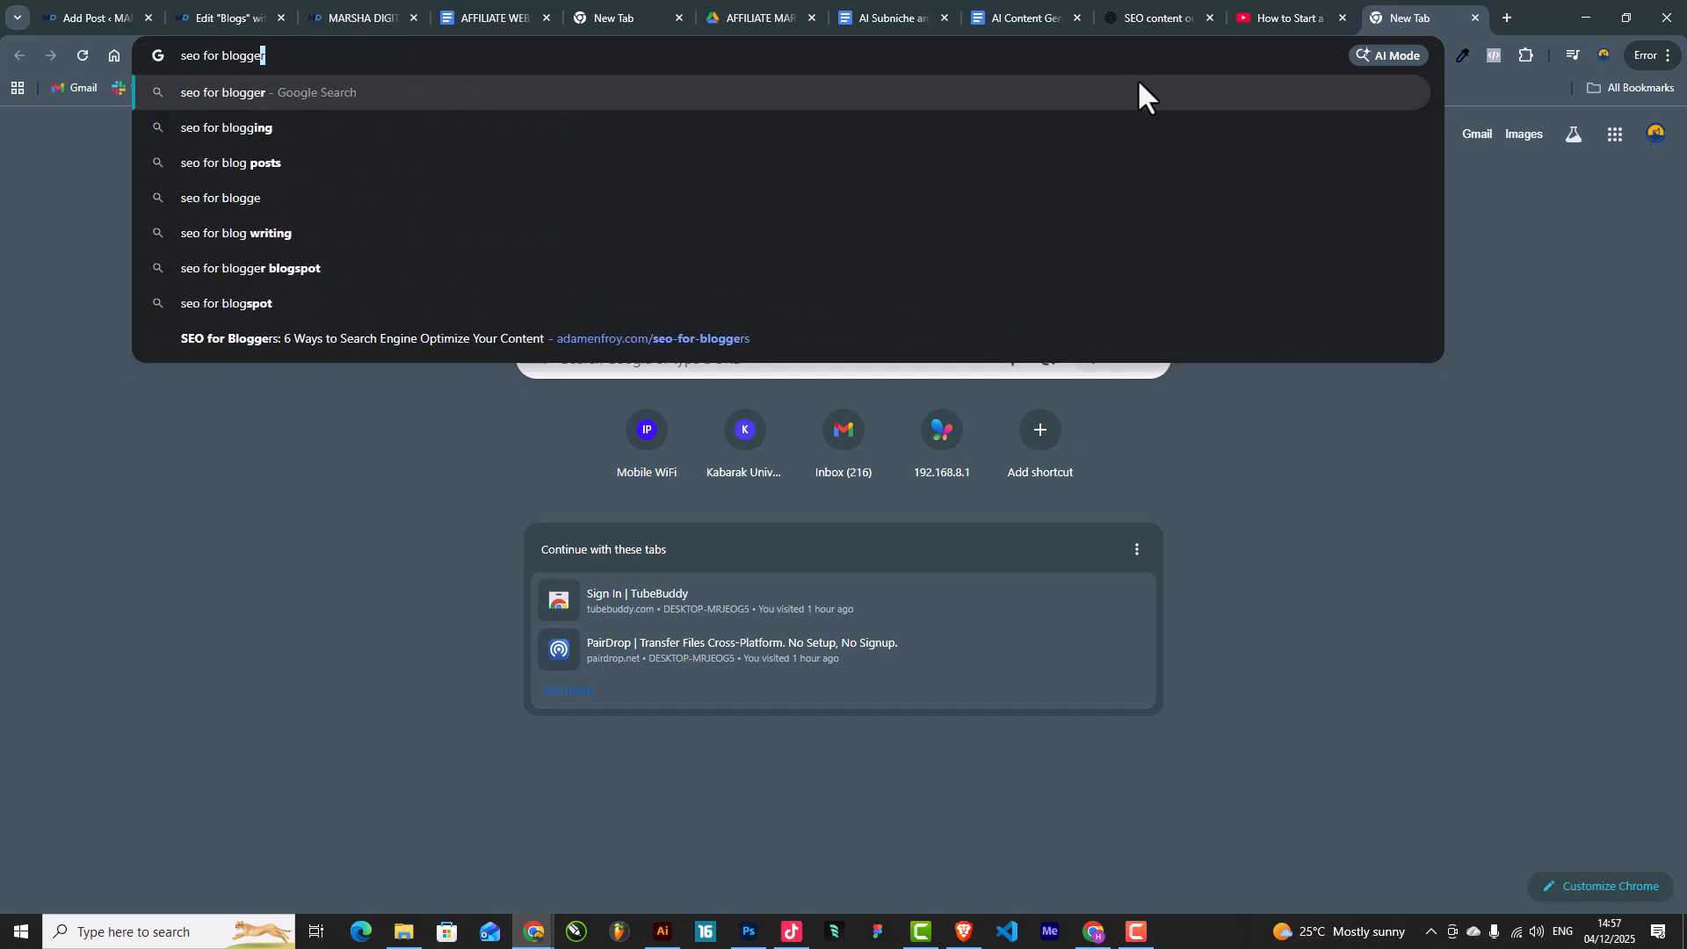
key("Return")
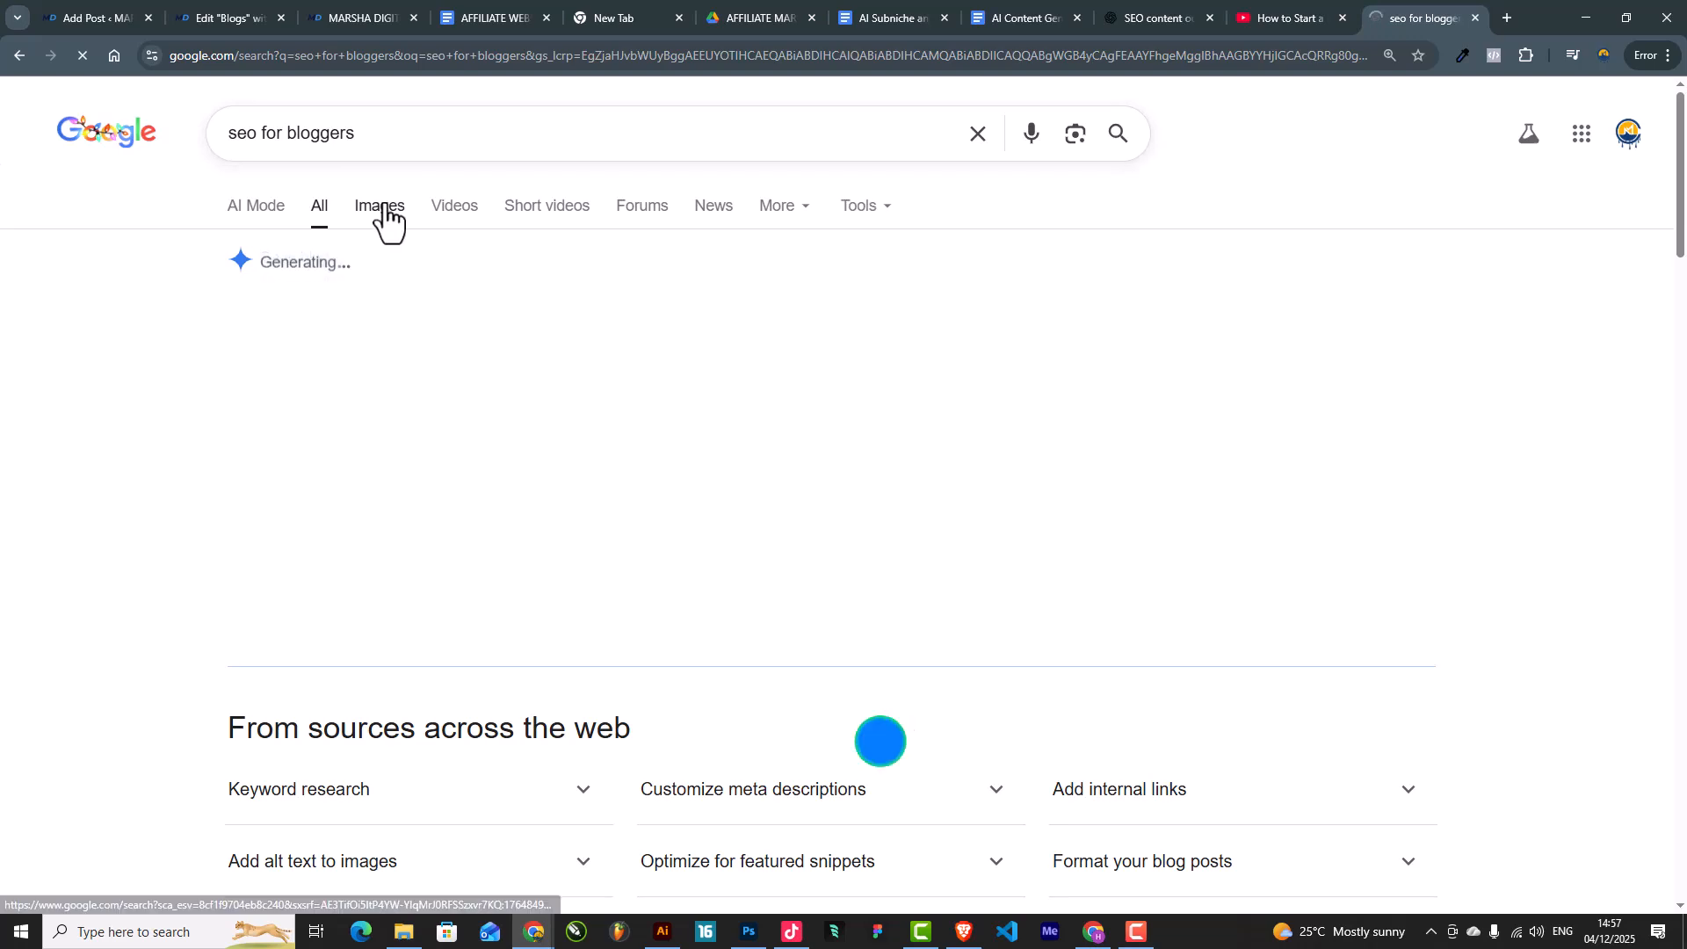
left_click(387, 218)
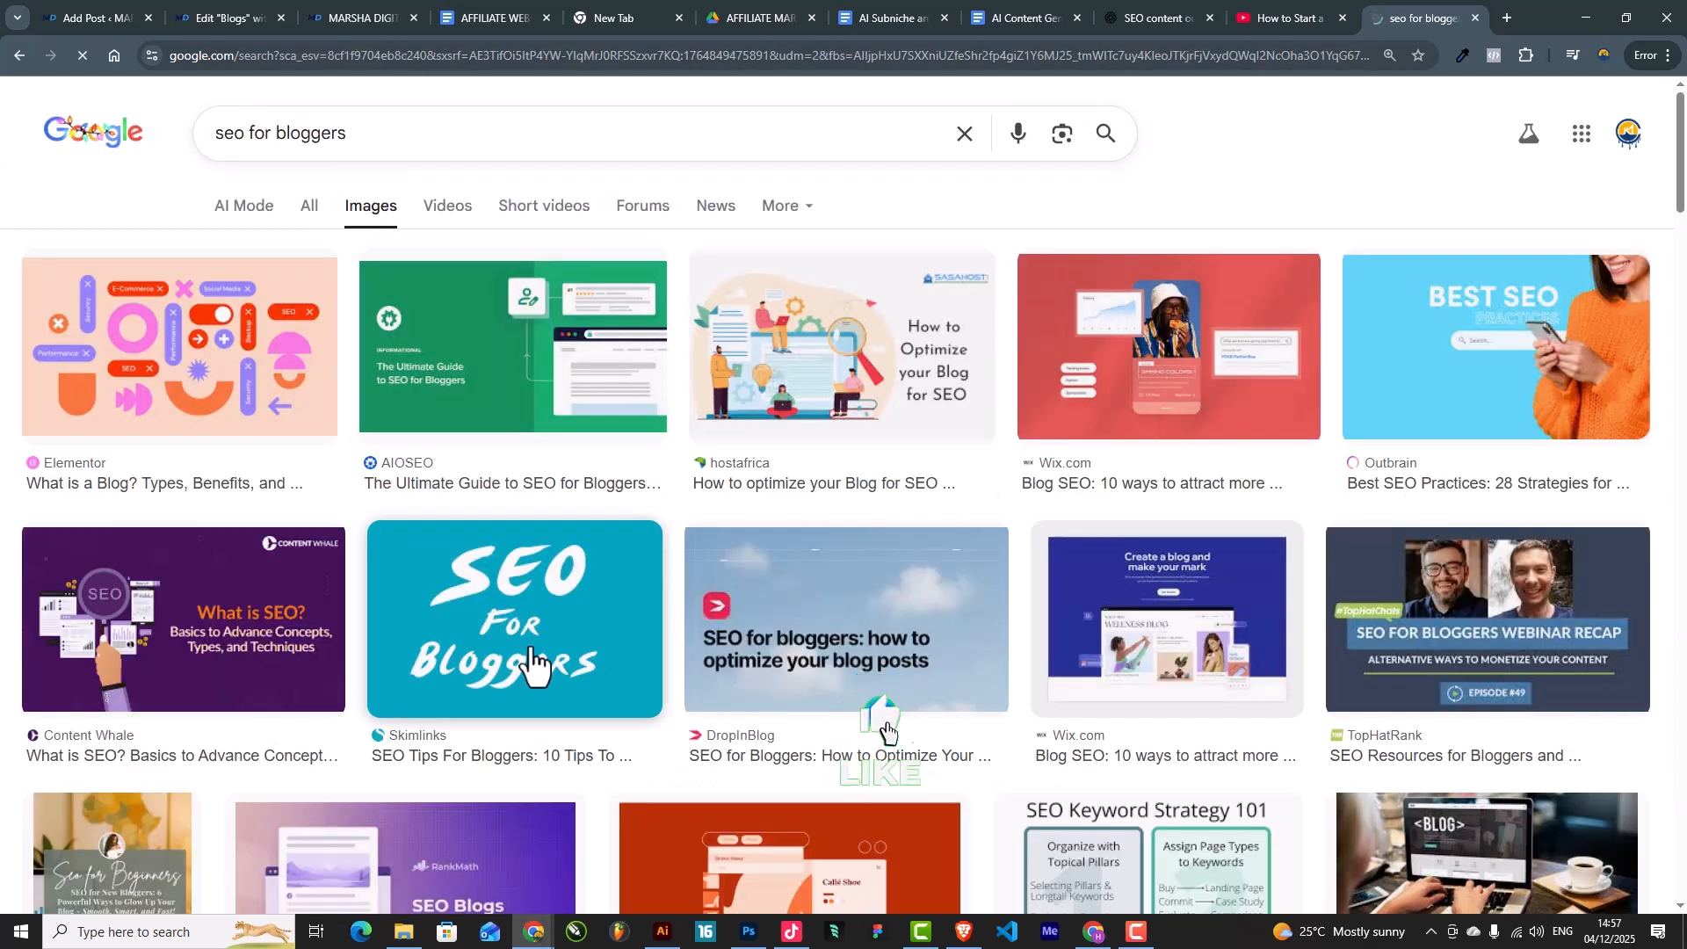
left_click(627, 649)
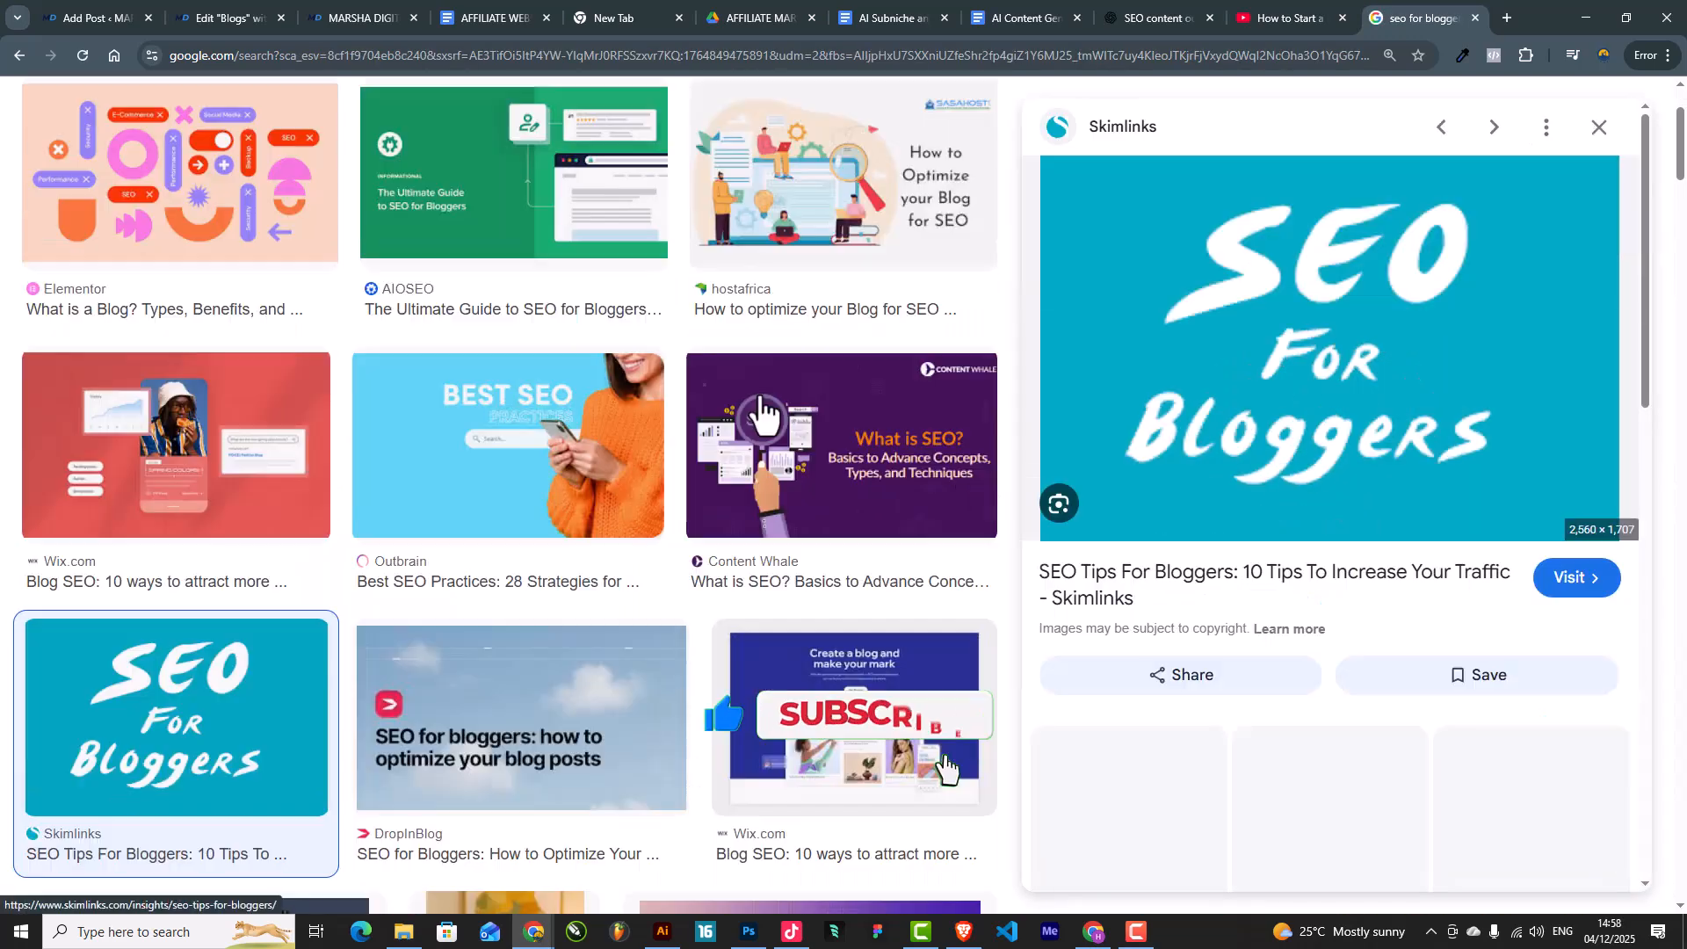
scroll(1364, 576, "down", 4)
scroll(1362, 562, "up", 4)
scroll(1356, 492, "down", 6)
left_click(1505, 514)
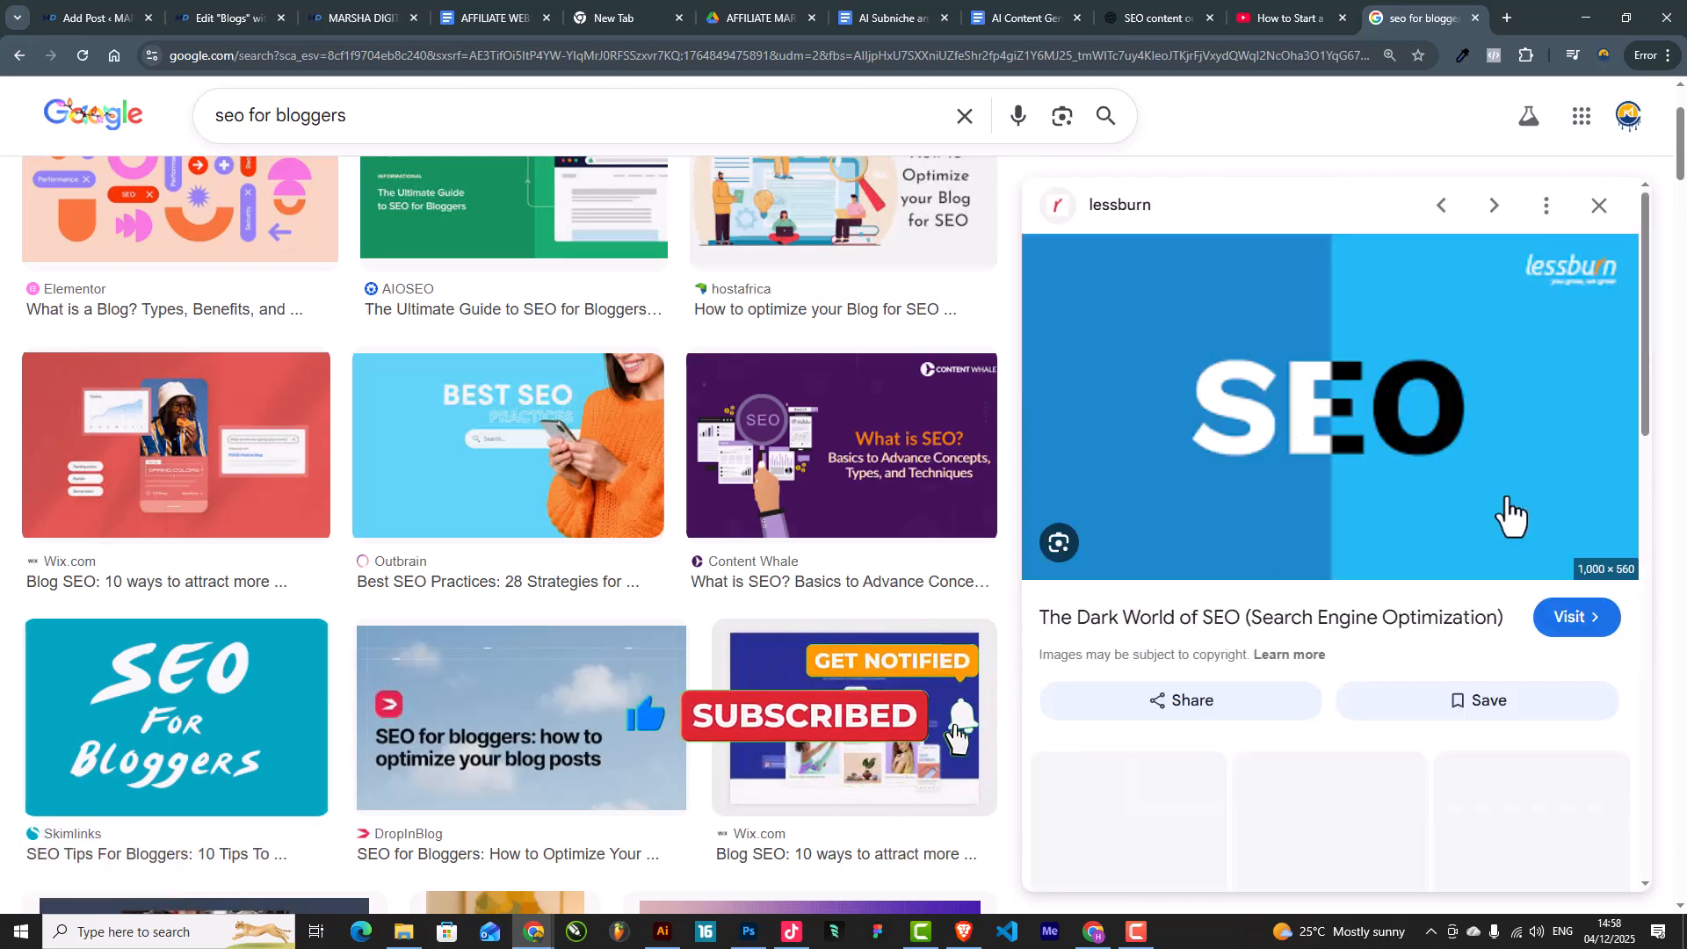
scroll(1389, 518, "down", 5)
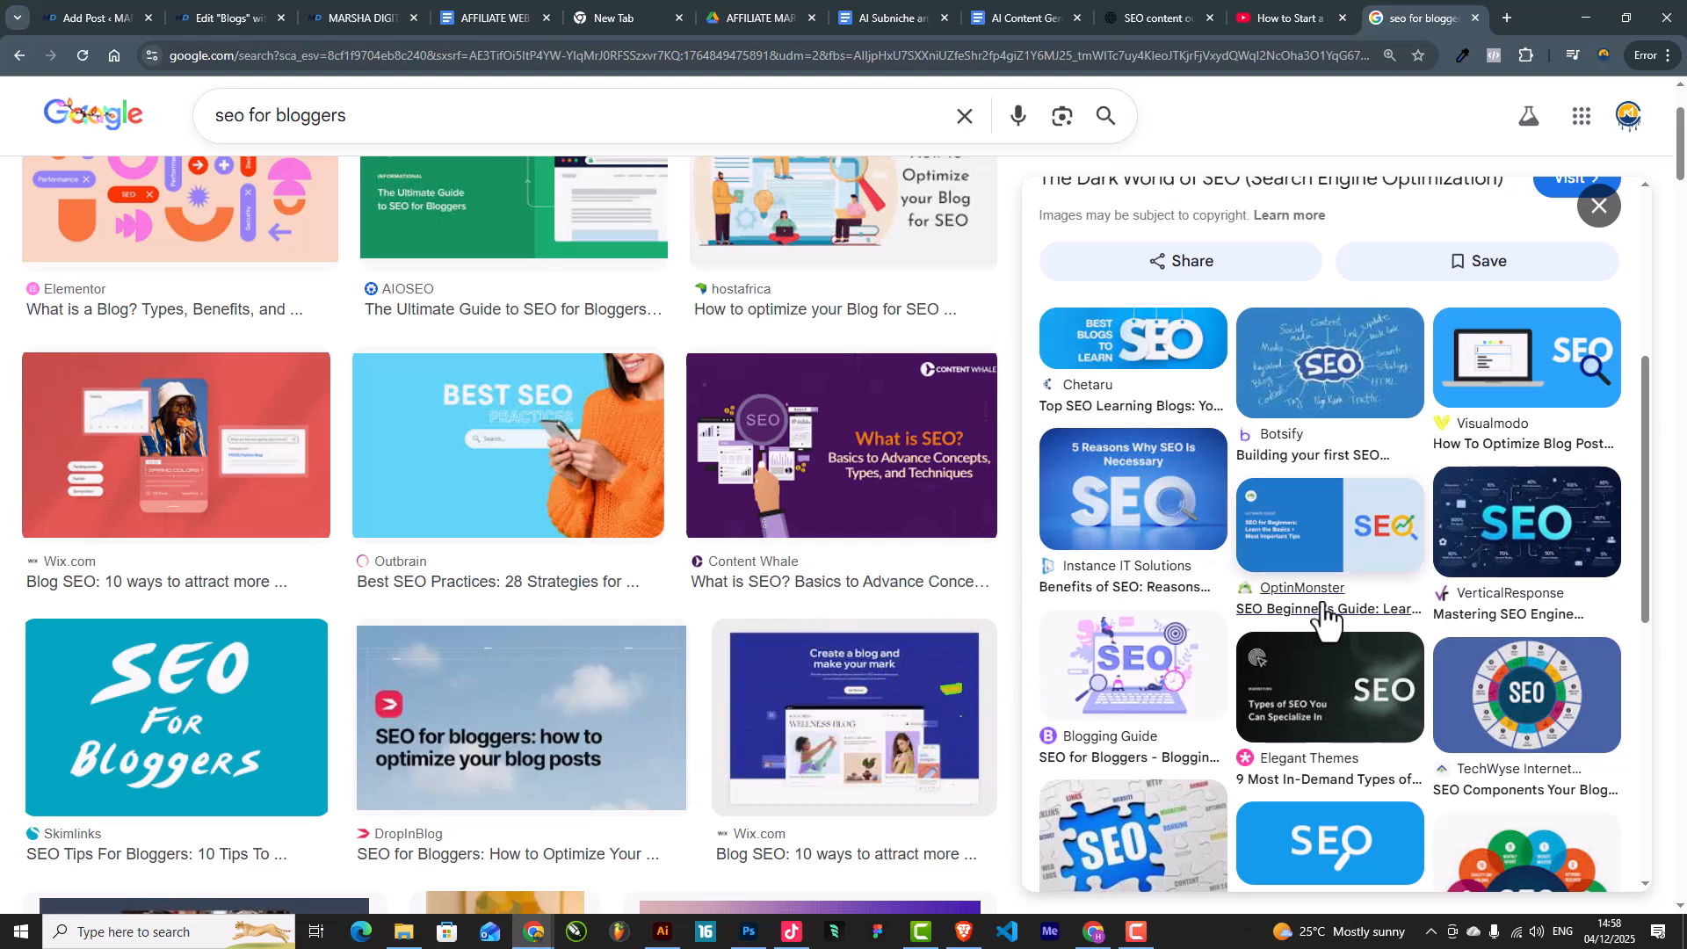
left_click(1527, 352)
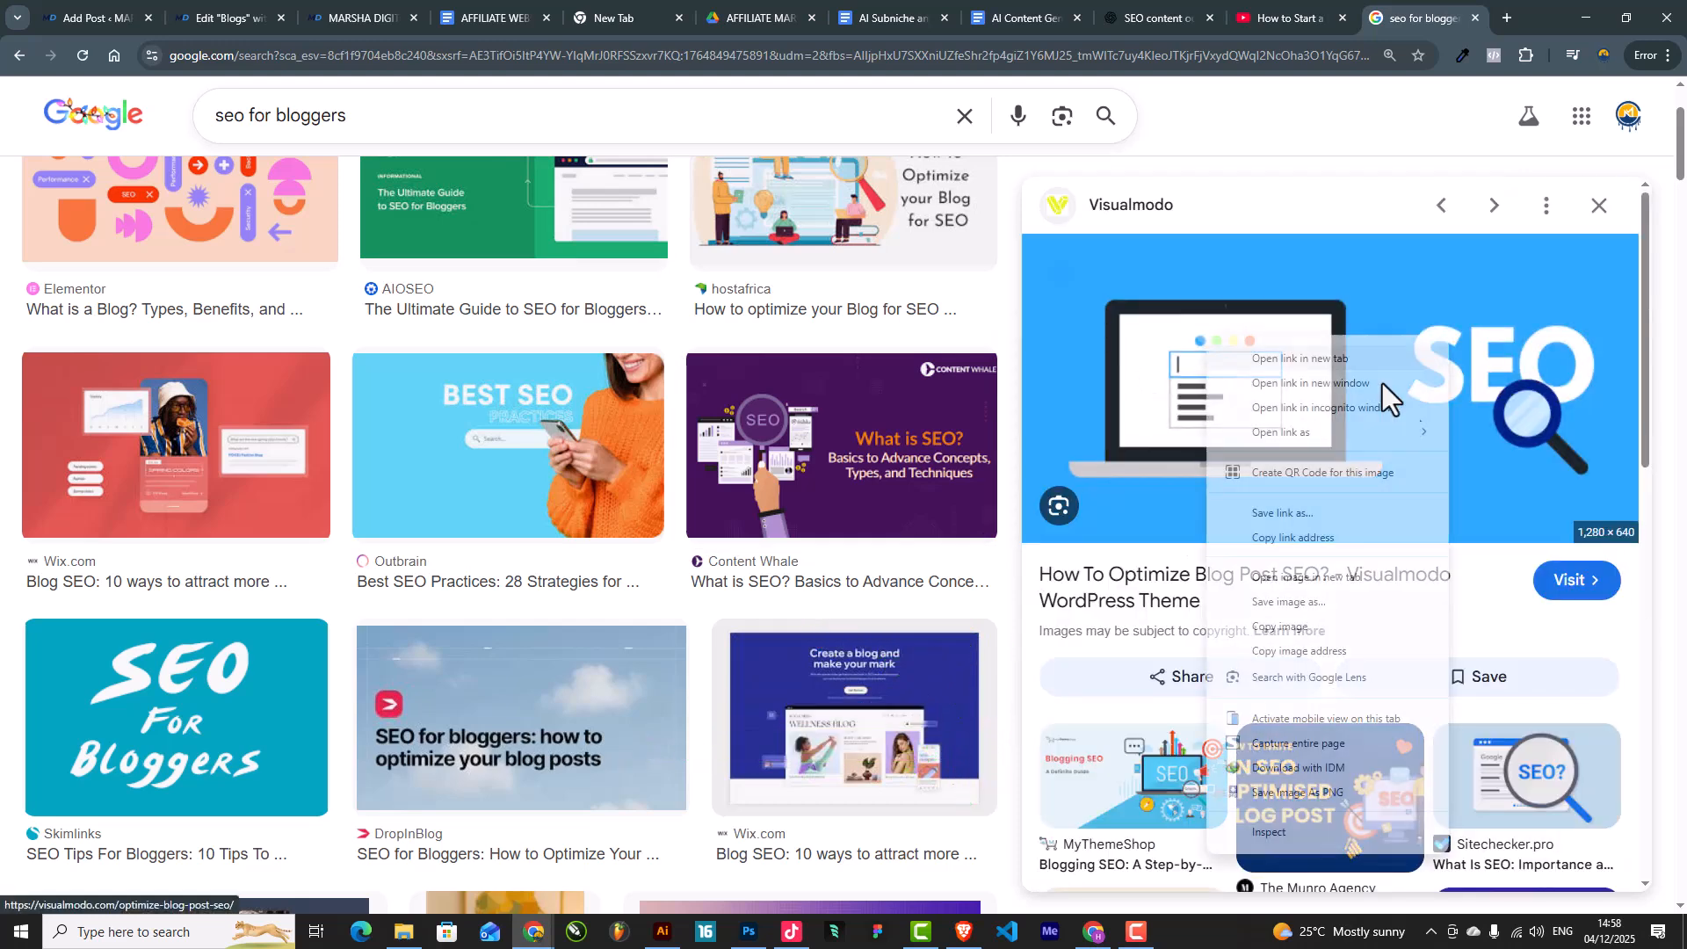
Step: Save the Visualmodo blog SEO image as a PNG in Downloads
right_click(1206, 336)
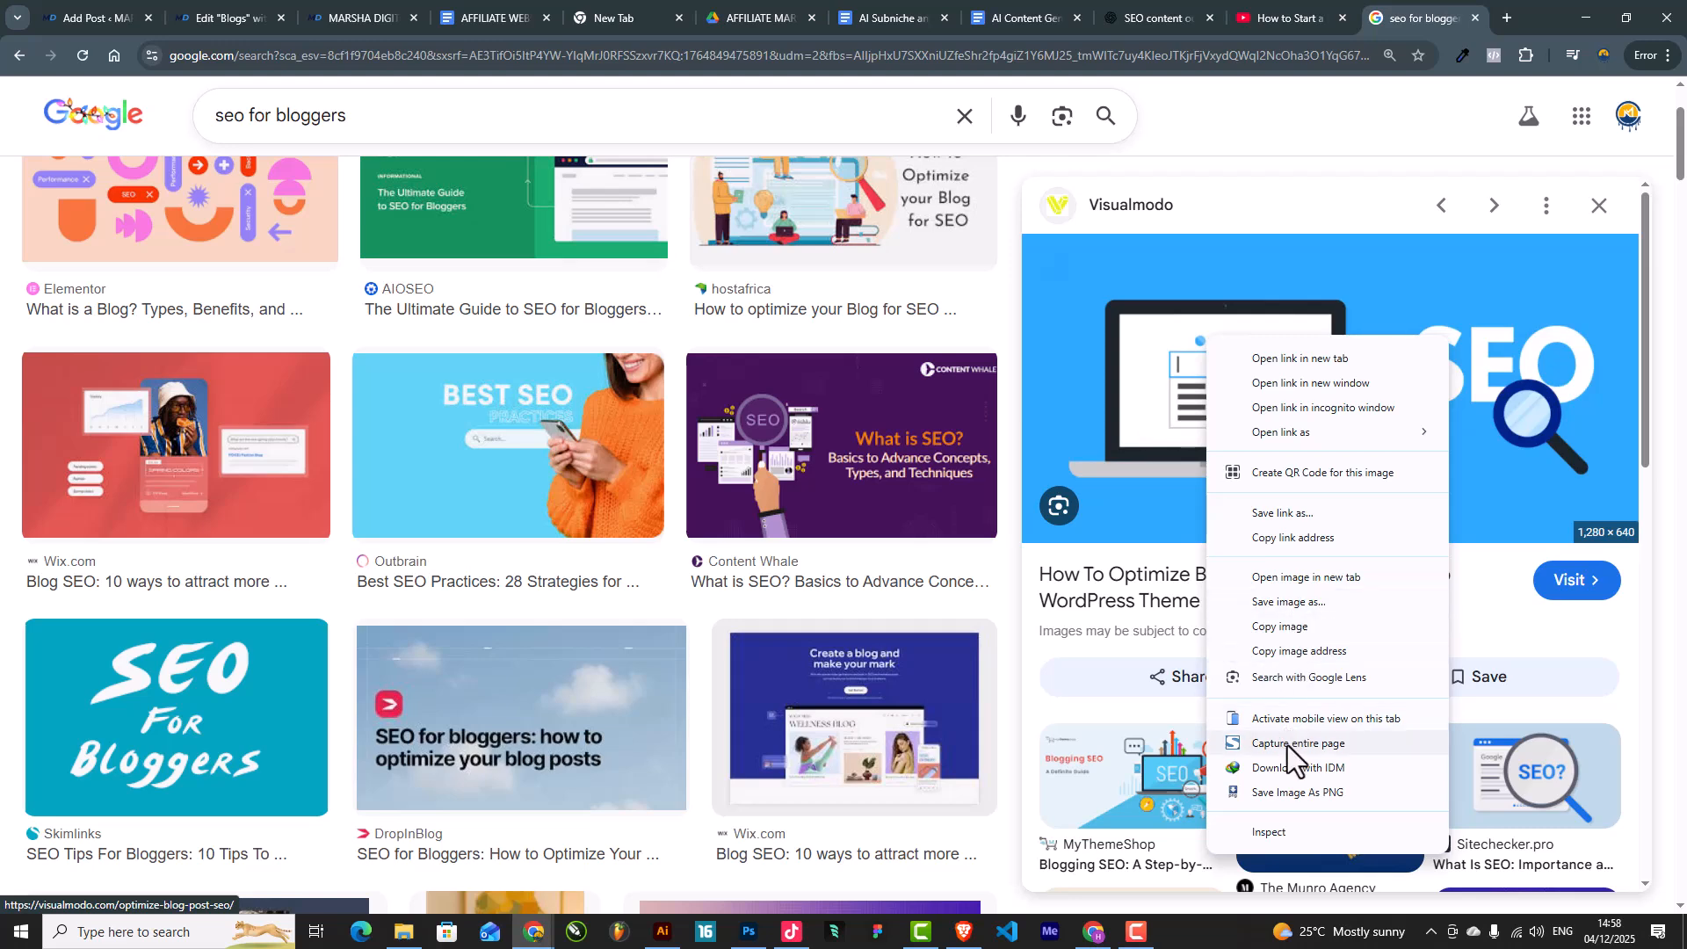
left_click(1291, 792)
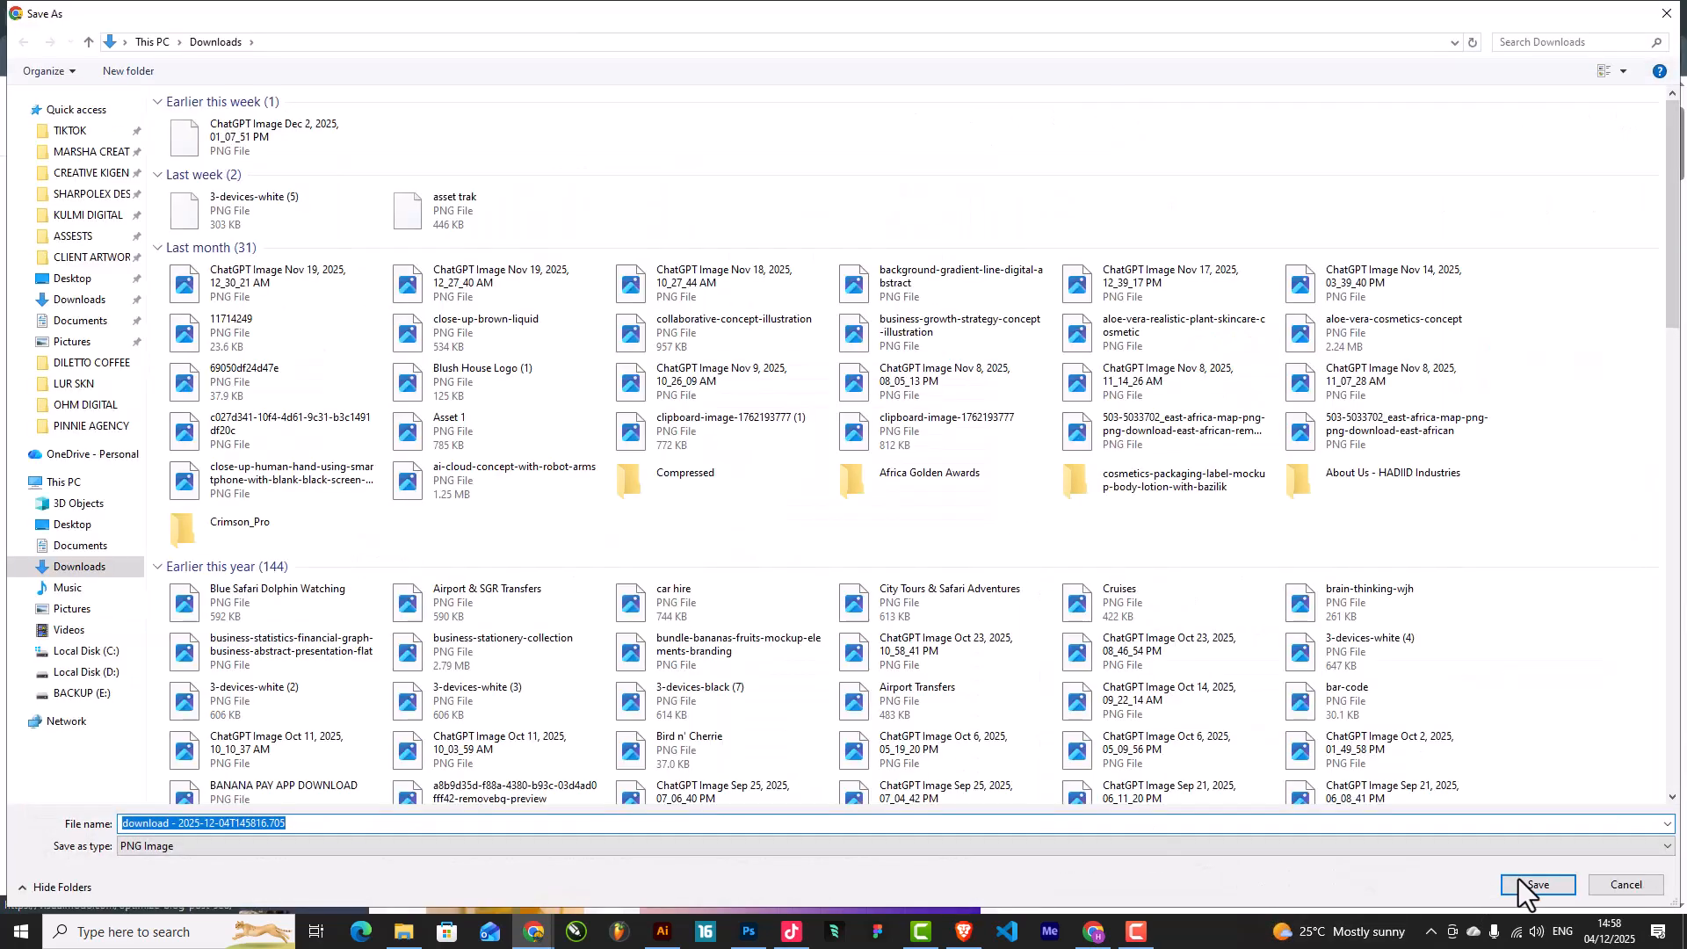
left_click(1519, 878)
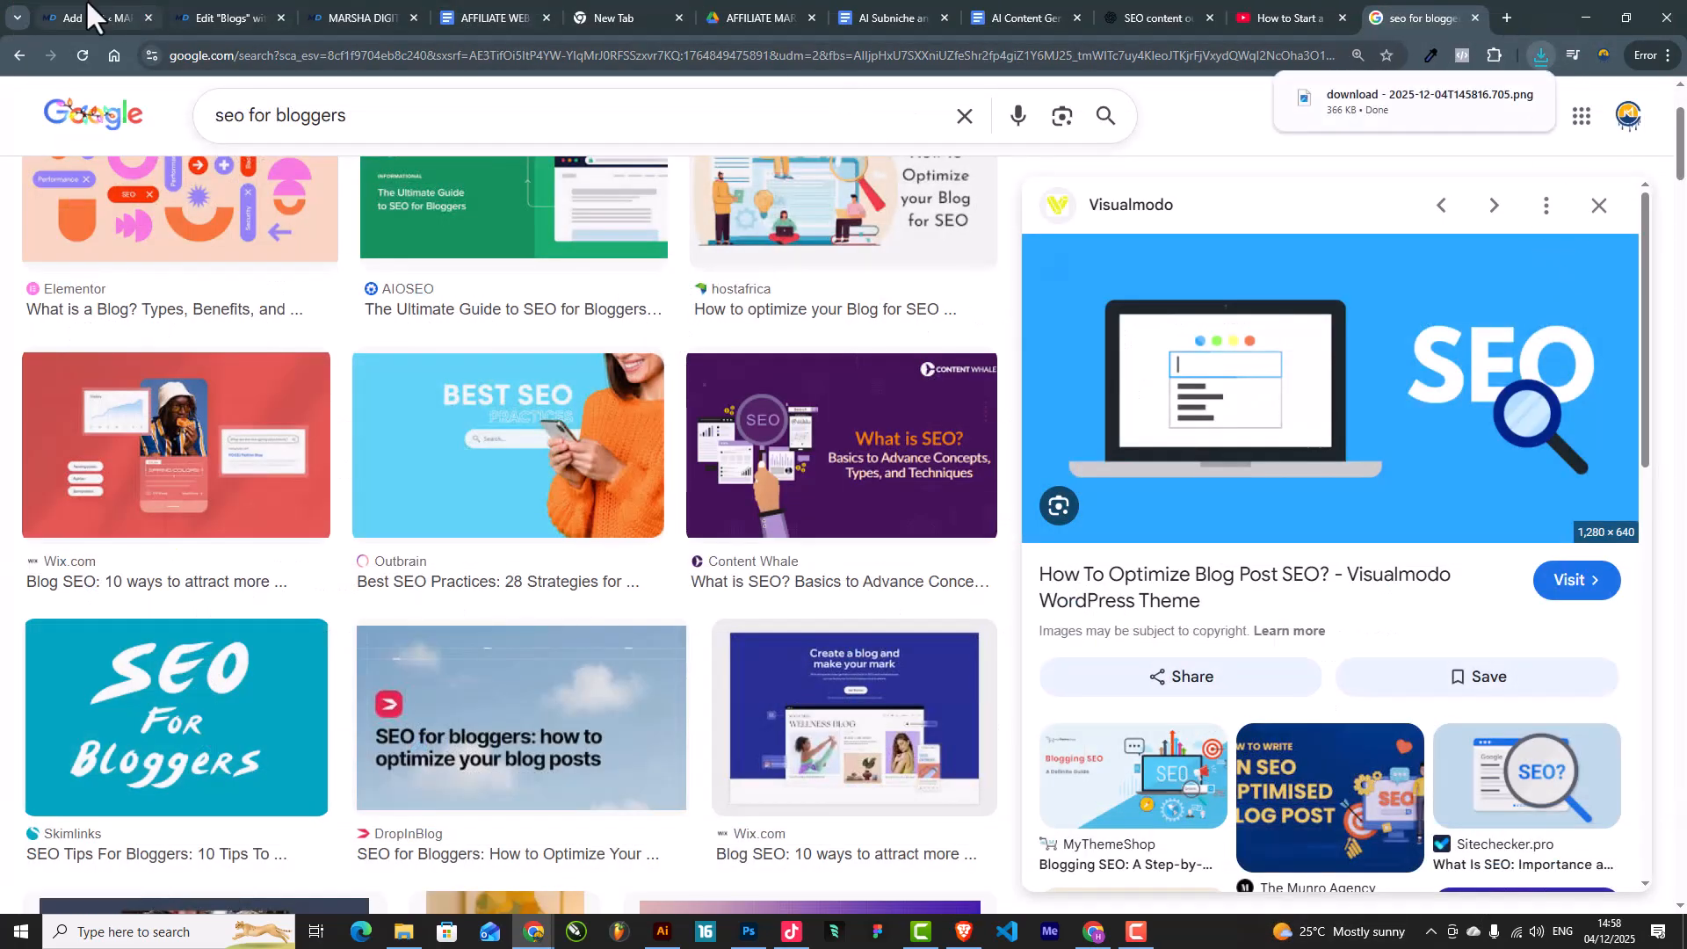
Step: Upload the newest downloaded SEO PNG from Downloads as the post's featured image
left_click(88, 7)
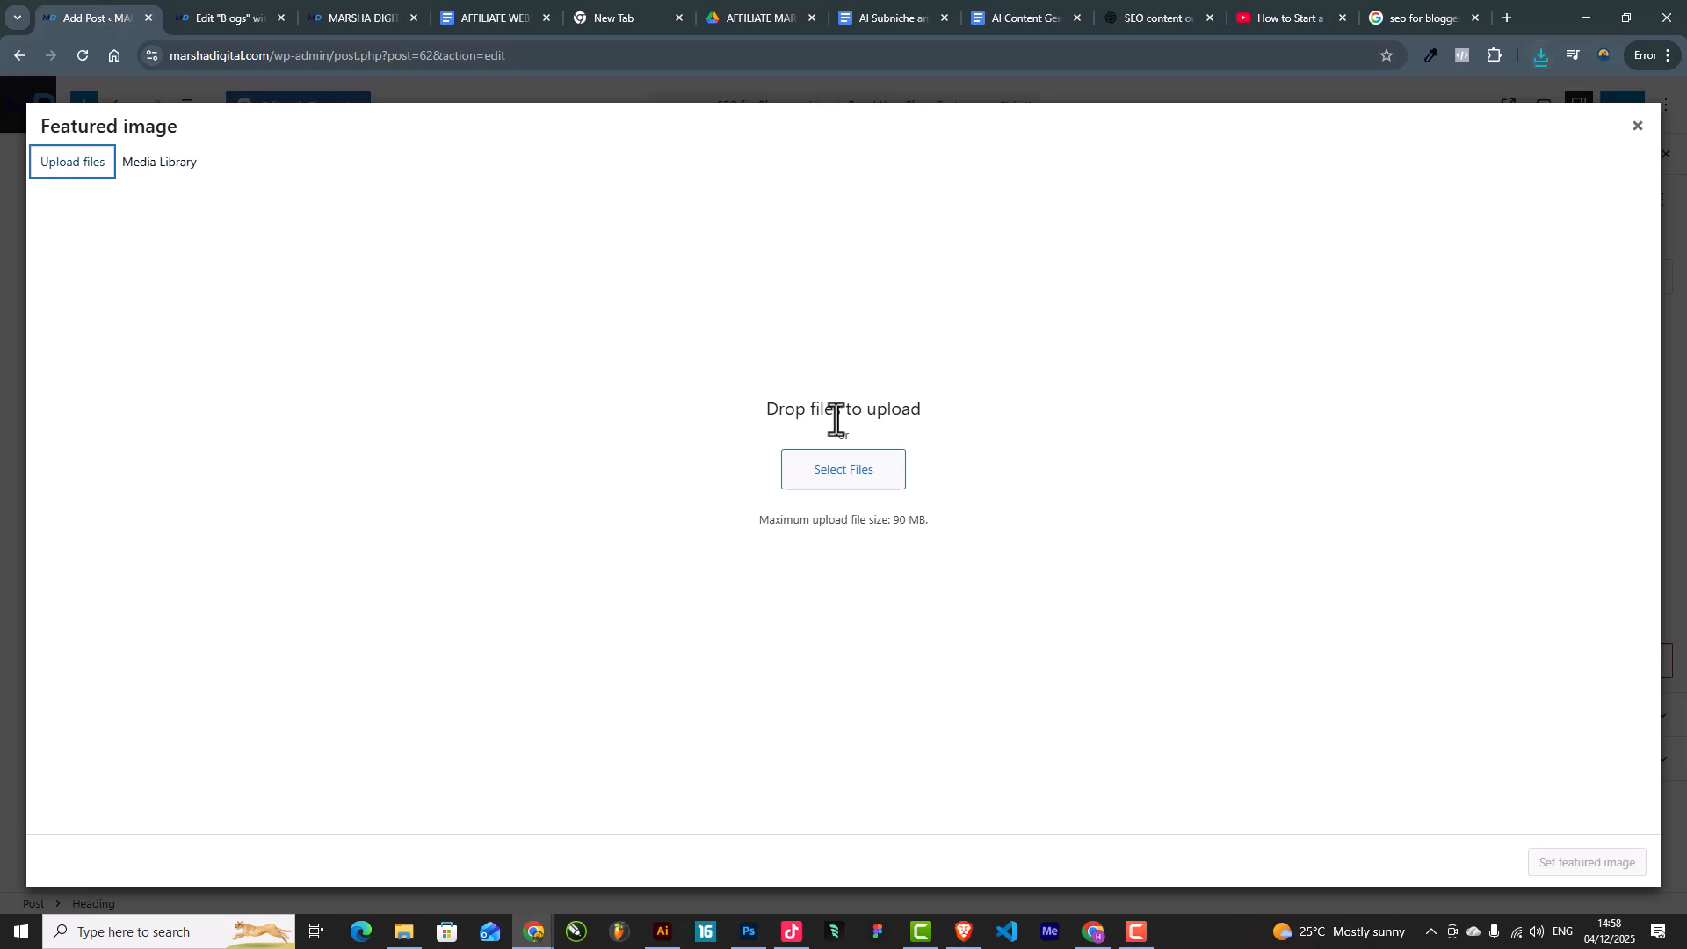
left_click(859, 480)
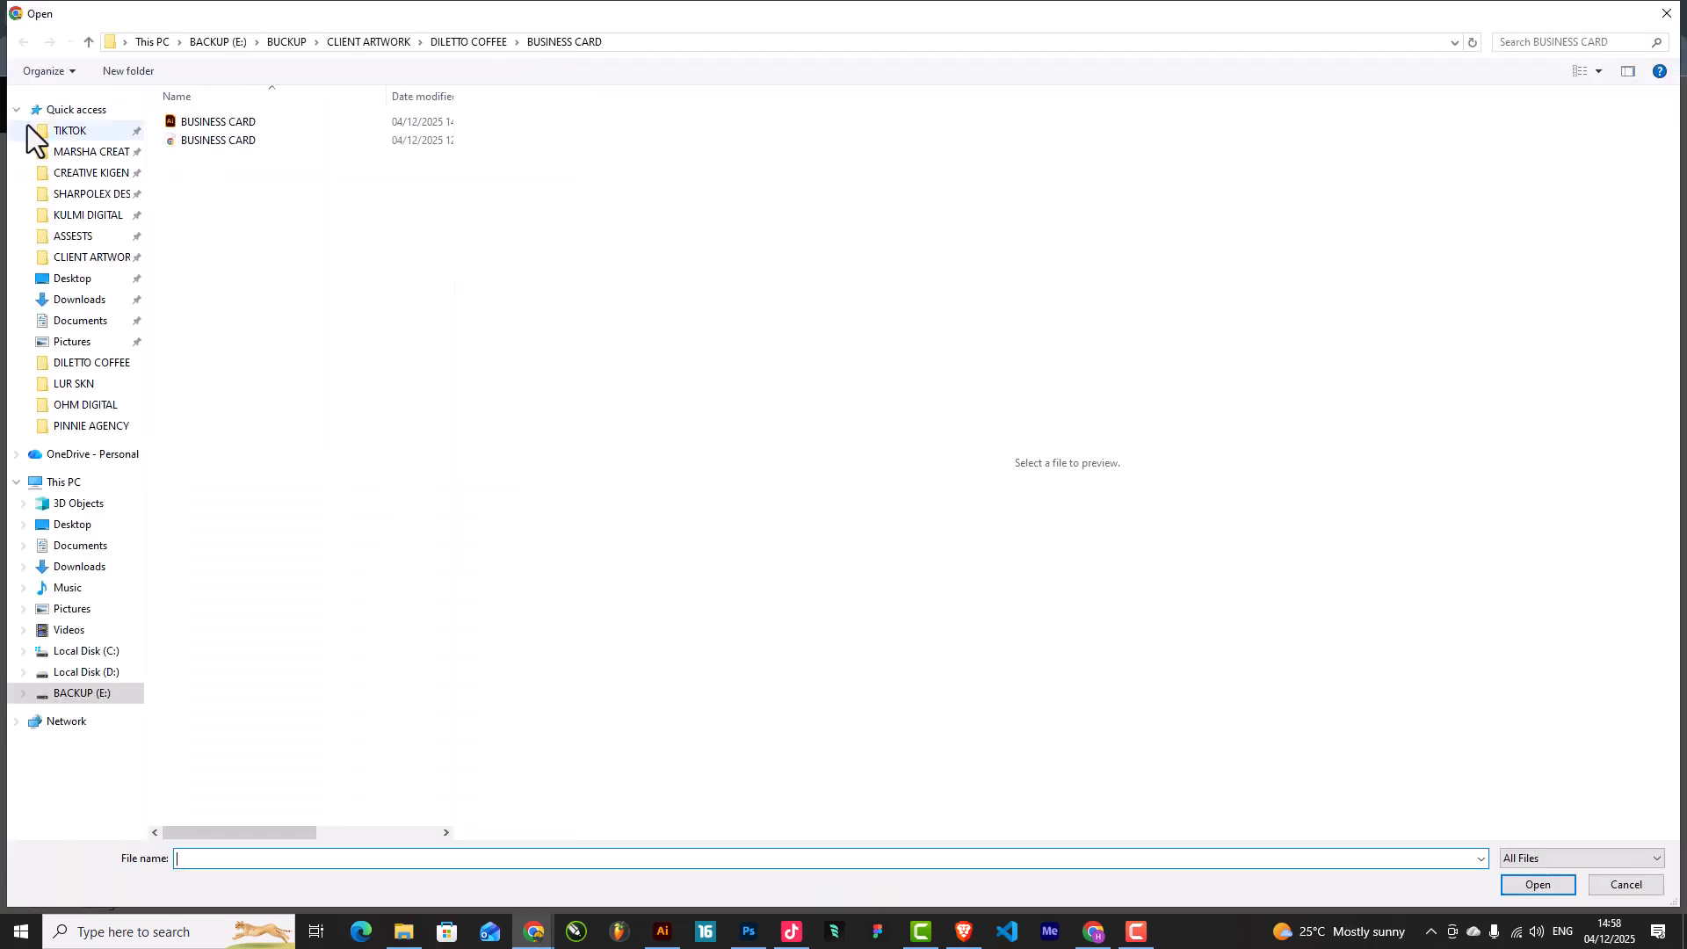
left_click(73, 300)
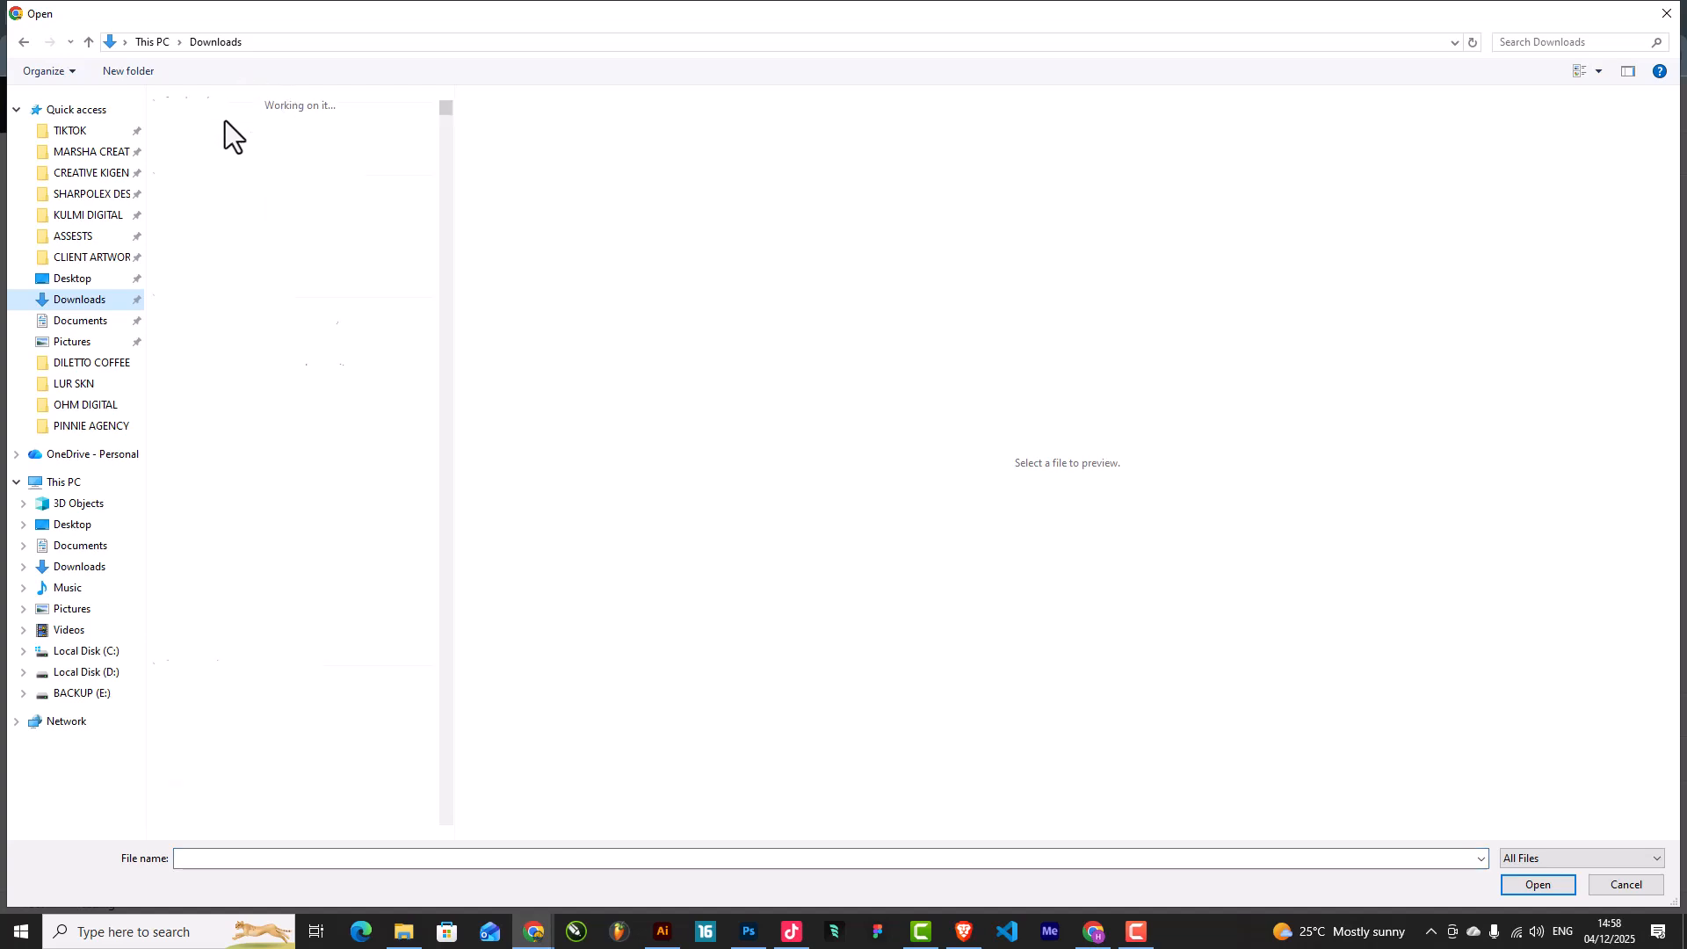
double_click(229, 145)
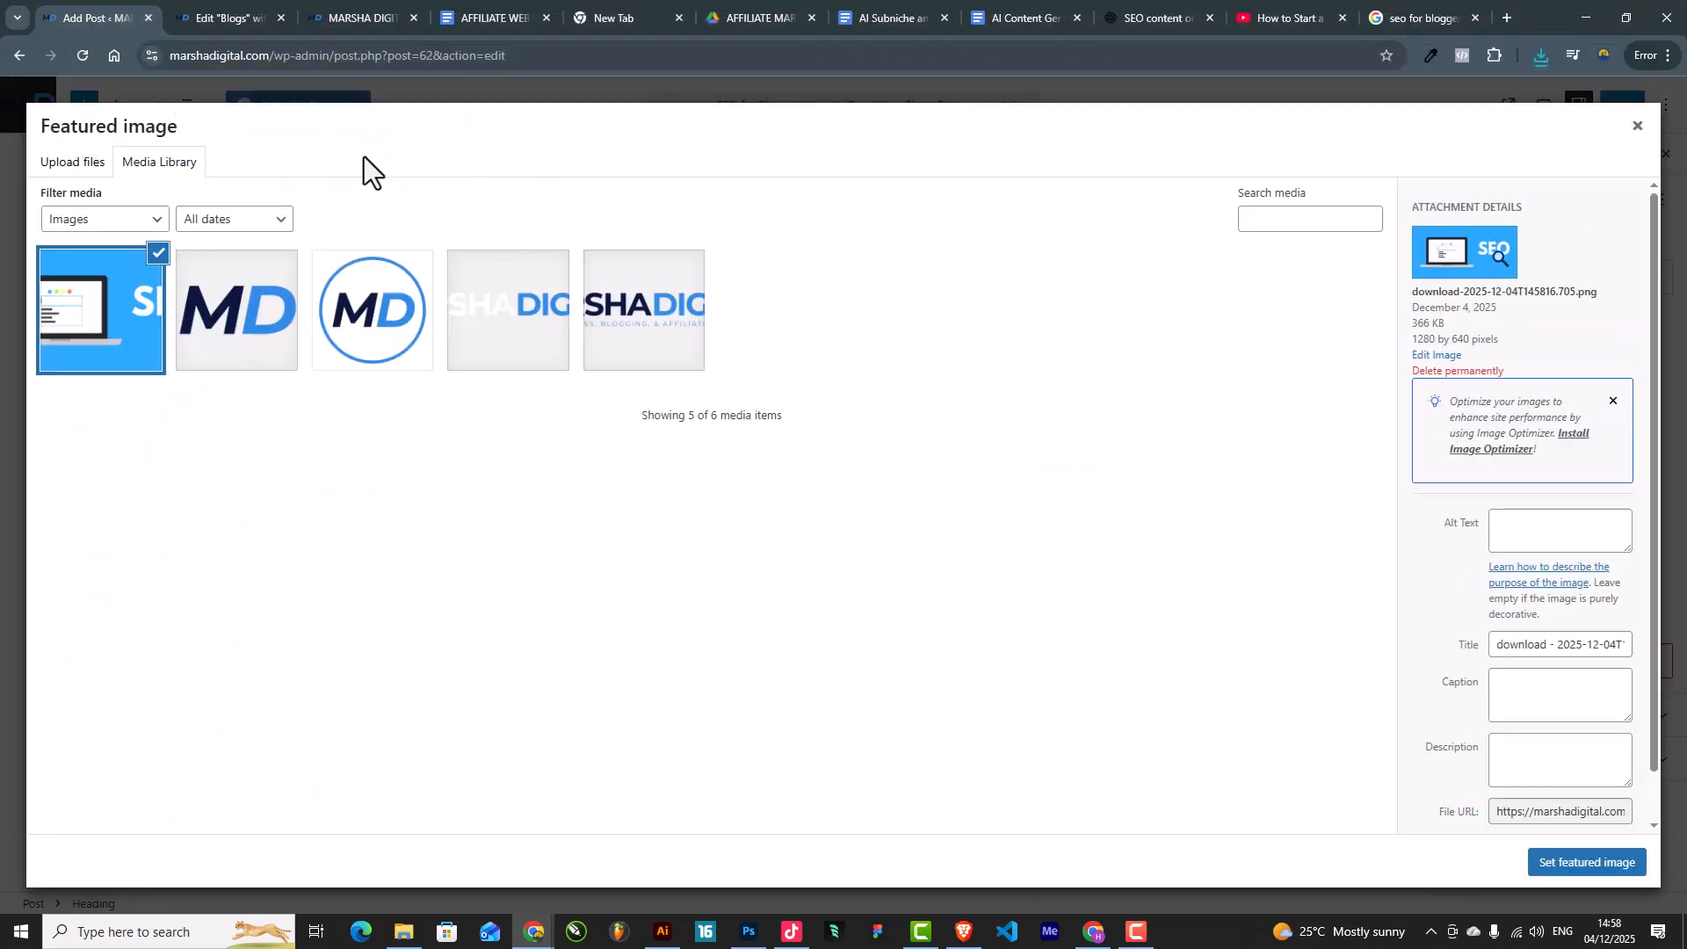
left_click(209, 4)
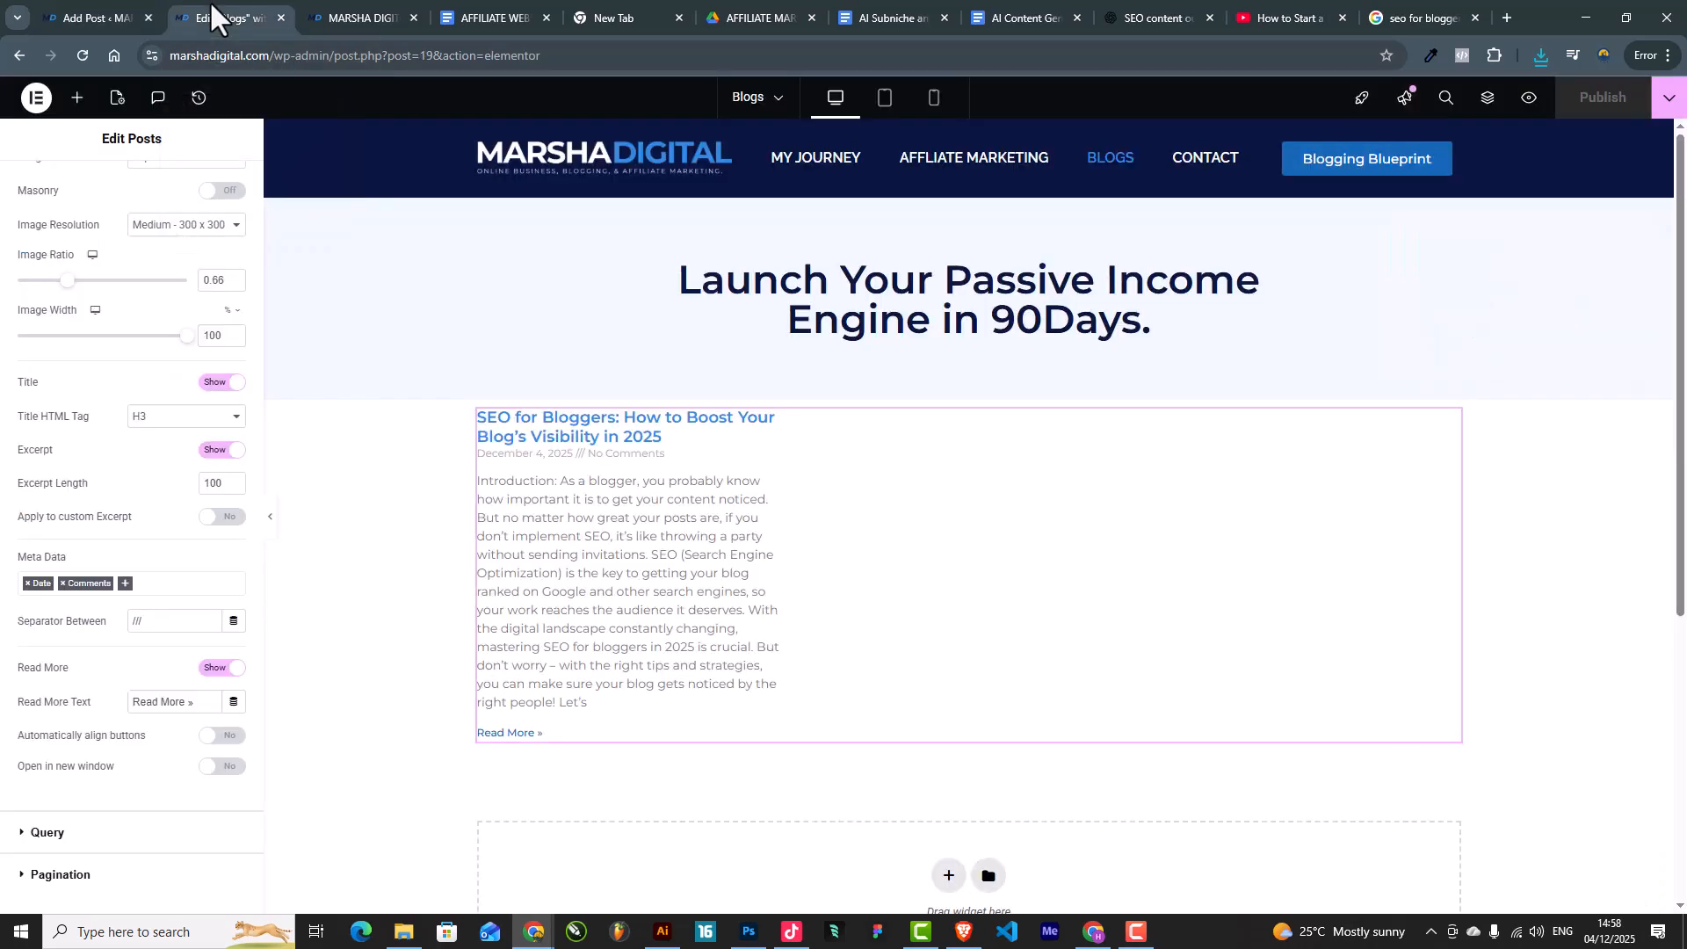
Step: Copy the title 'SEO for Bloggers: How to Boost Your Blog's Visibility in 2025' from ChatGPT's outline
left_click(382, 17)
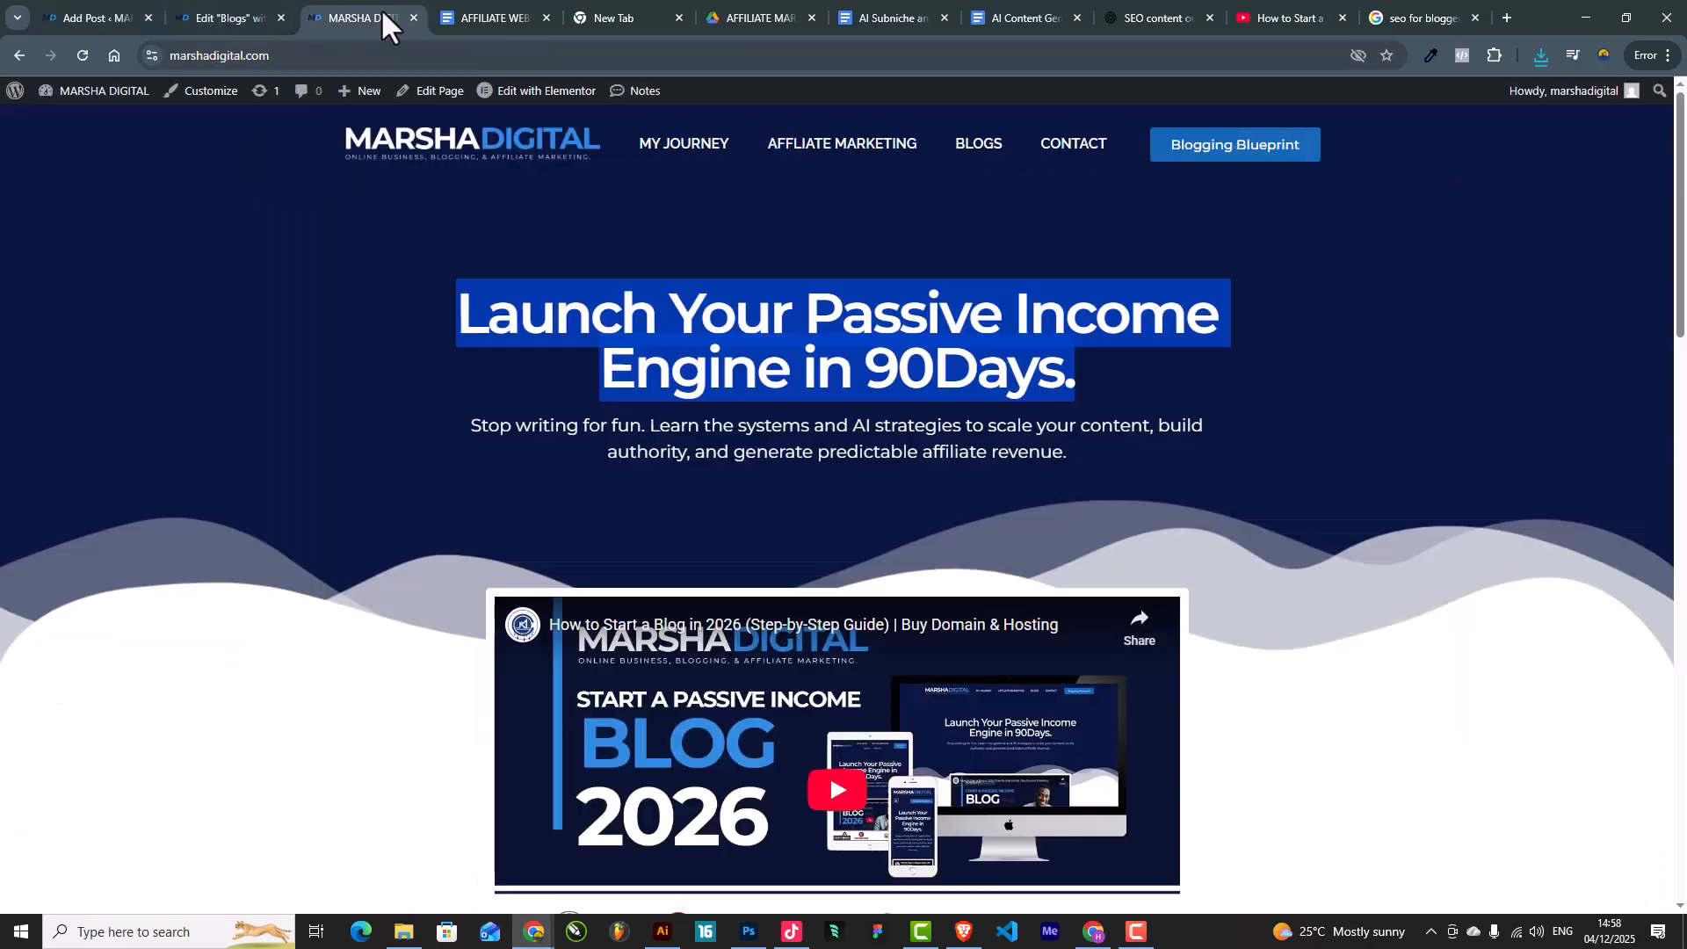
left_click(1123, 20)
scroll(958, 440, "up", 5)
scroll(978, 446, "up", 5)
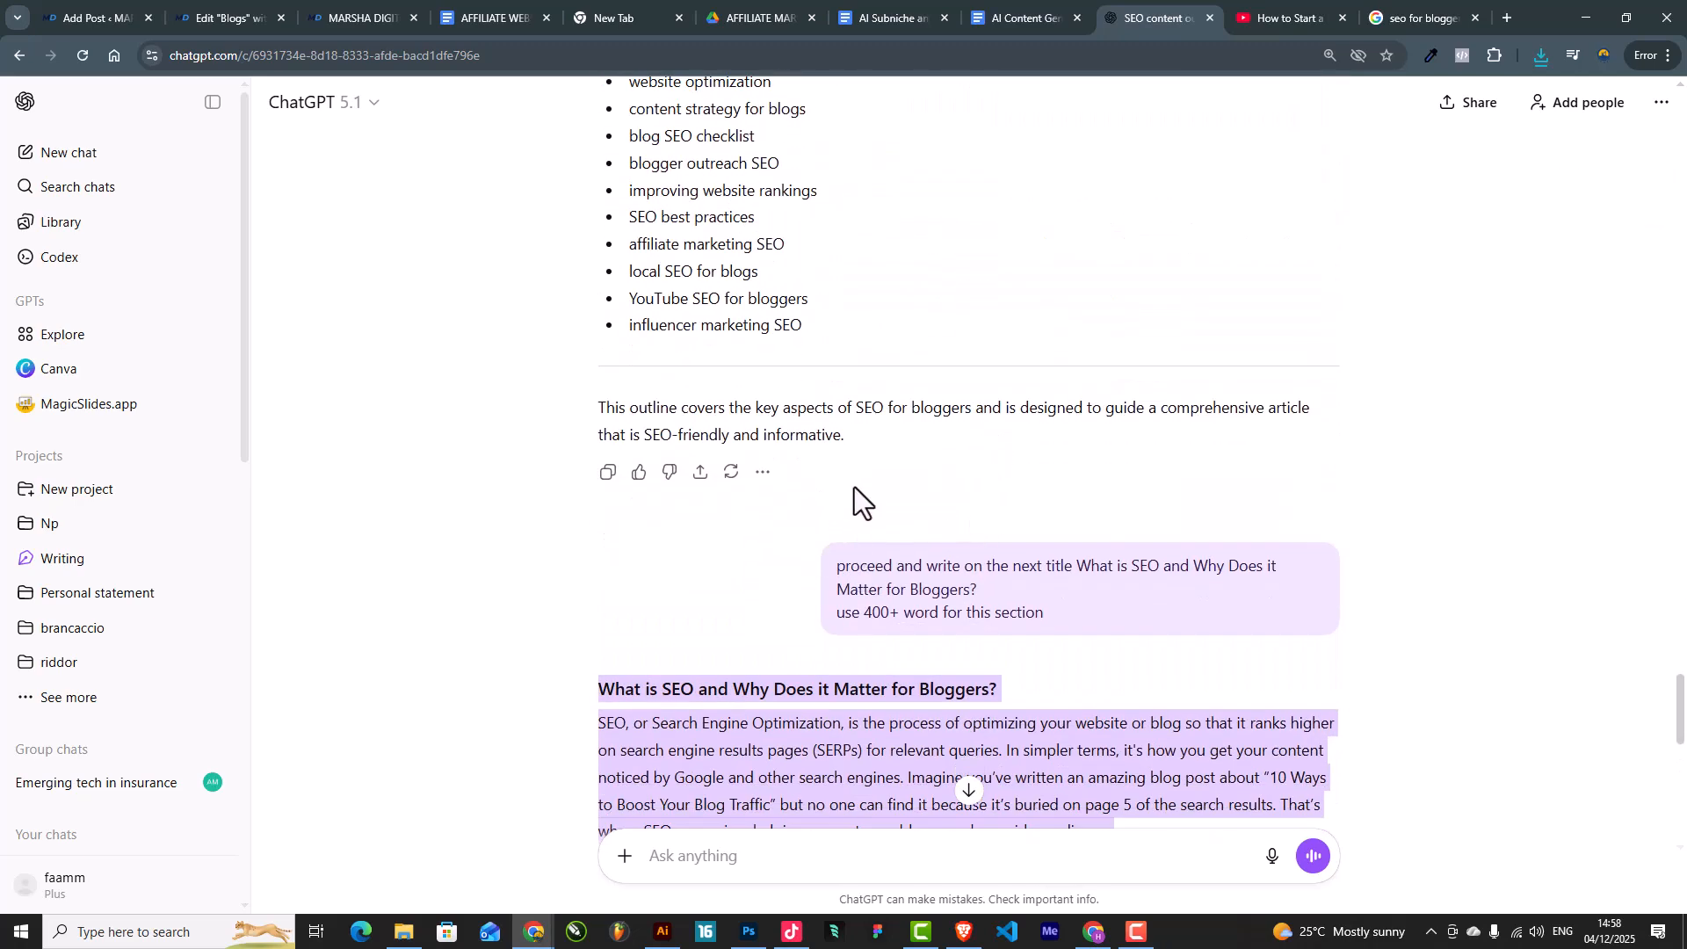
scroll(853, 488, "up", 1)
scroll(855, 487, "down", 2)
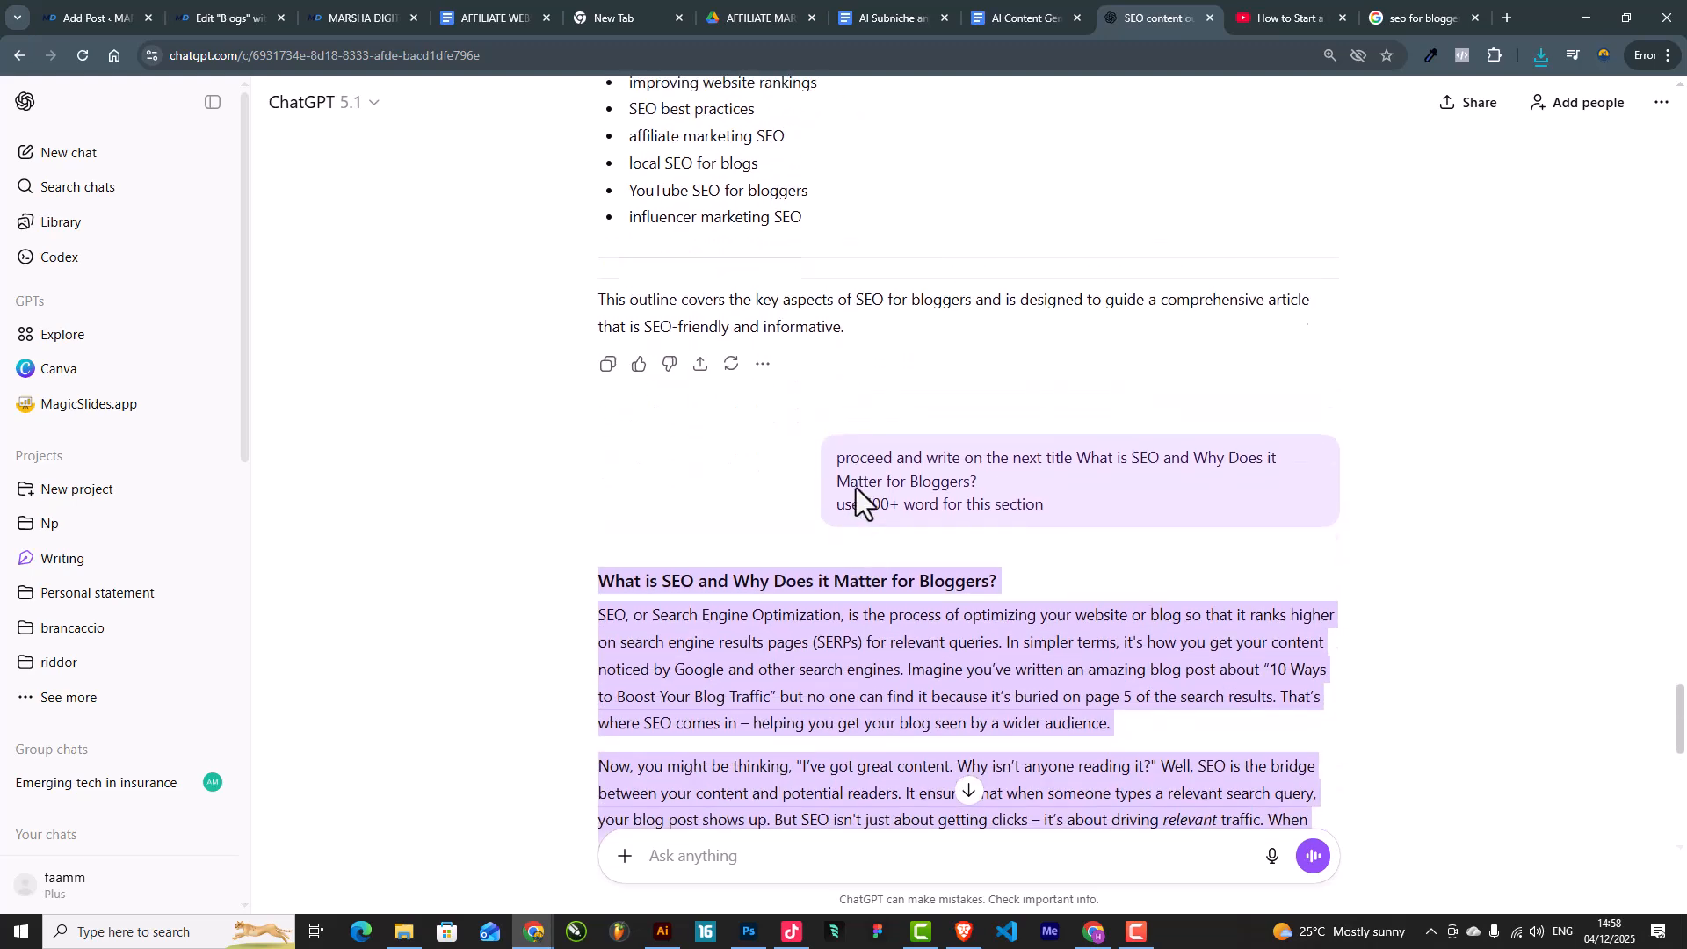
scroll(857, 450, "up", 10)
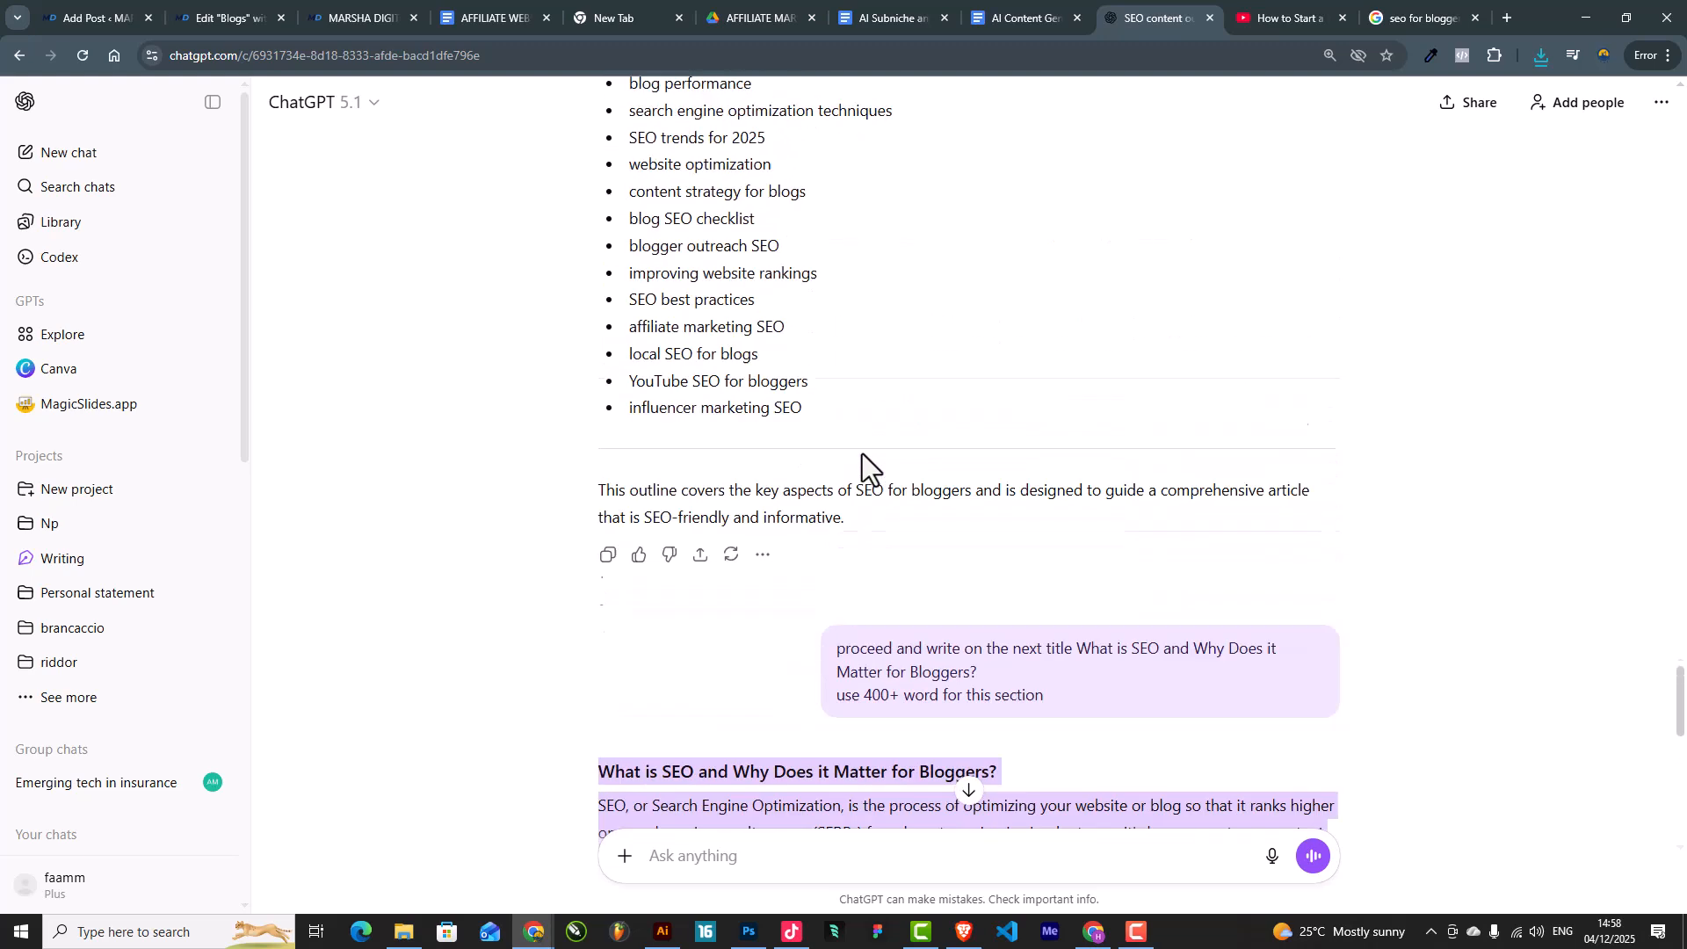
scroll(863, 452, "down", 2)
scroll(863, 451, "up", 15)
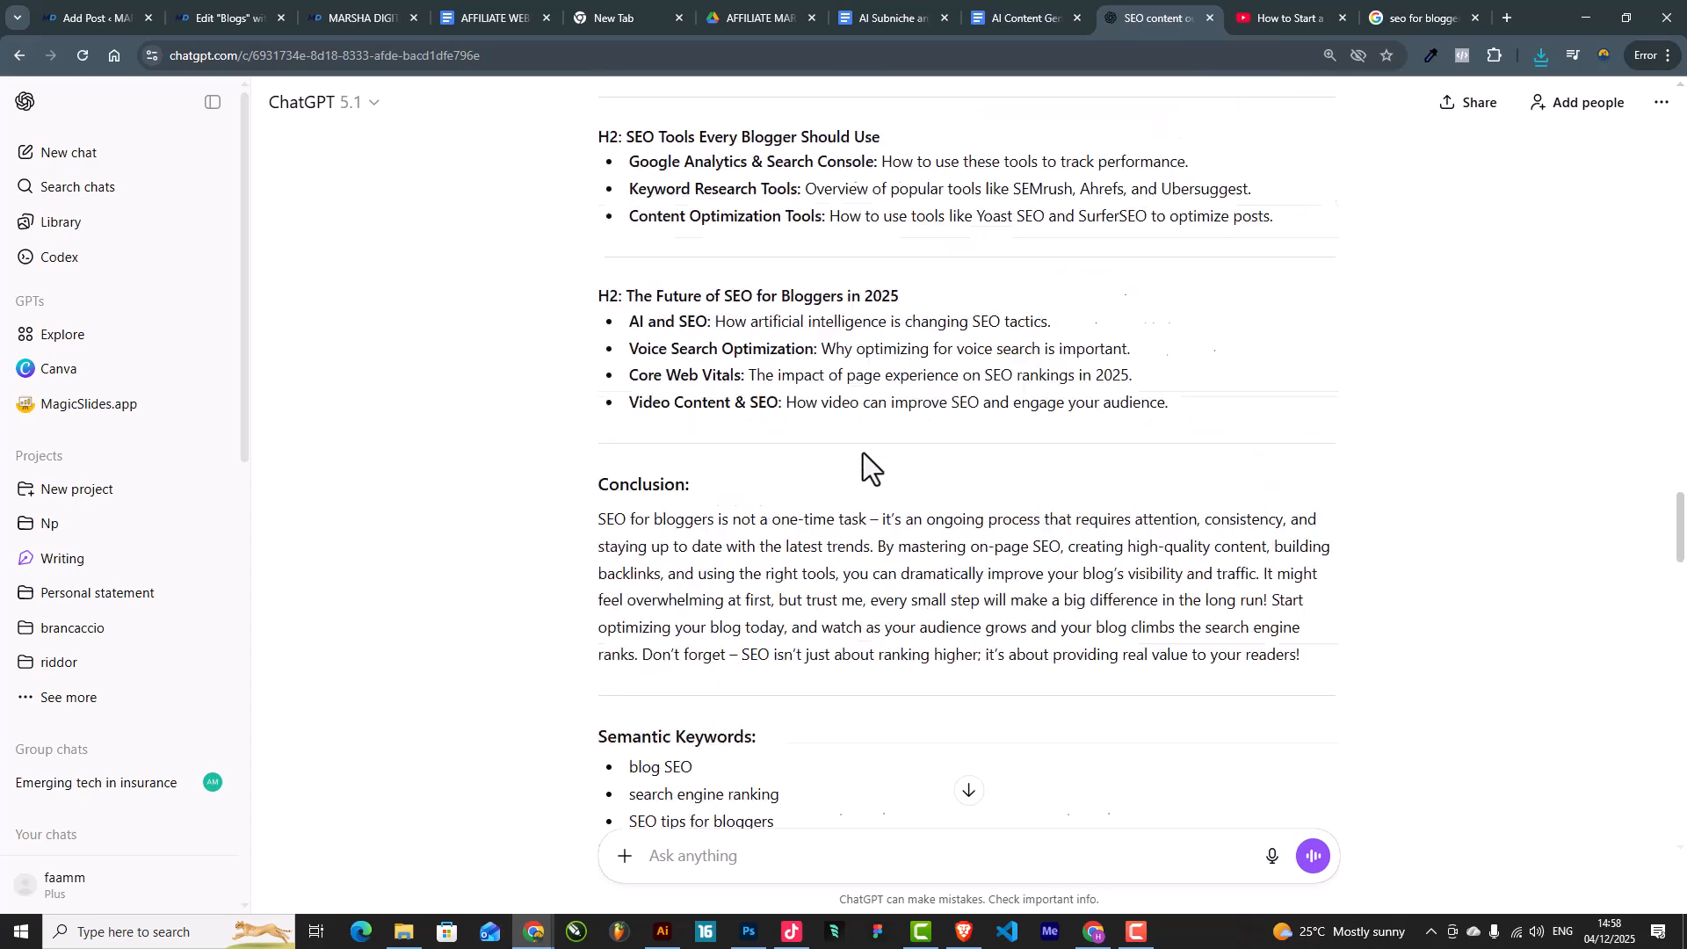
scroll(863, 451, "up", 7)
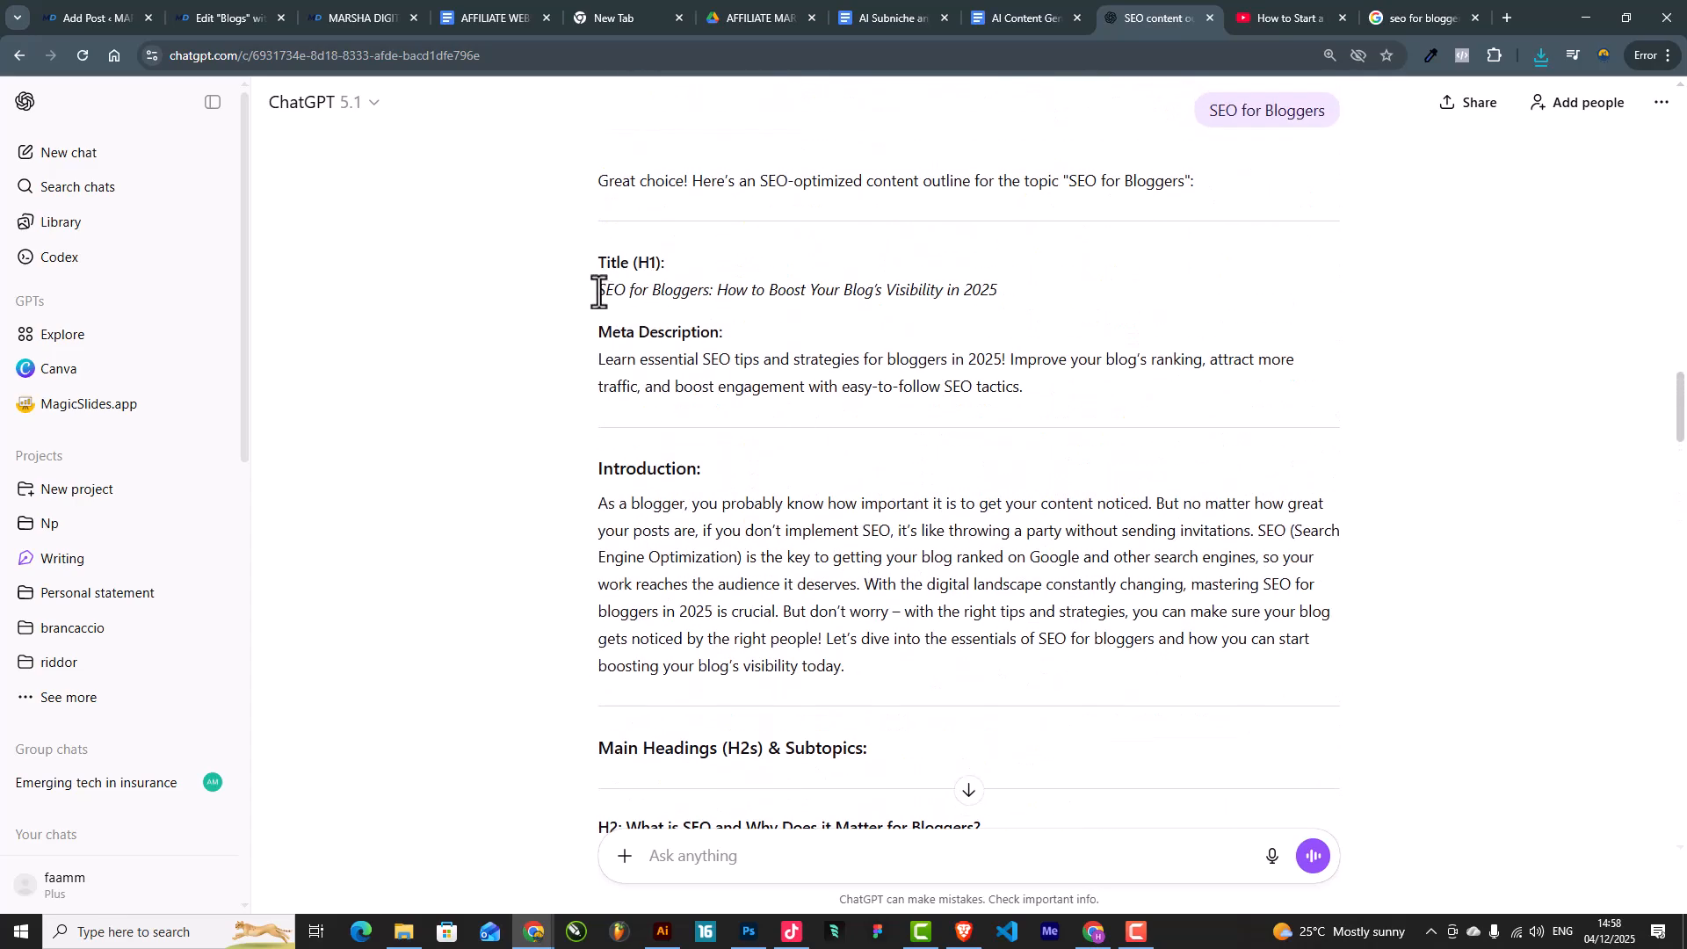
left_click_drag(600, 291, 1101, 294)
key("ctrl+c")
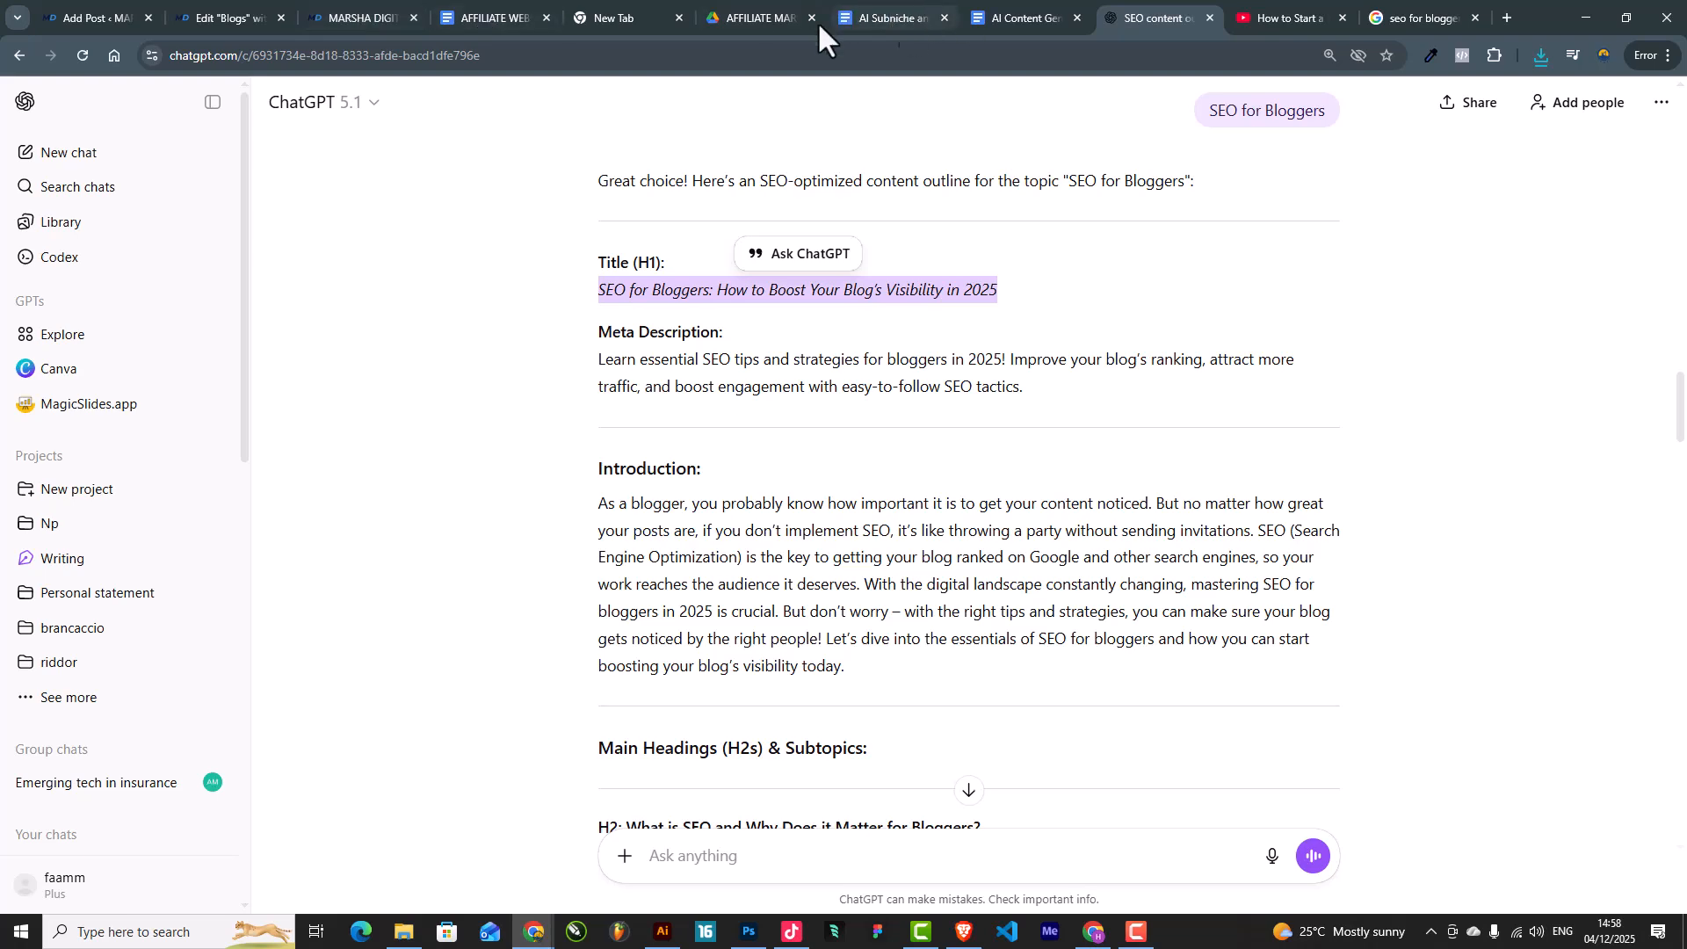
left_click(73, 5)
Step: Paste the article title as the image's alt text and title, set it as featured image, and save
left_click(1539, 529)
key("ctrl+v")
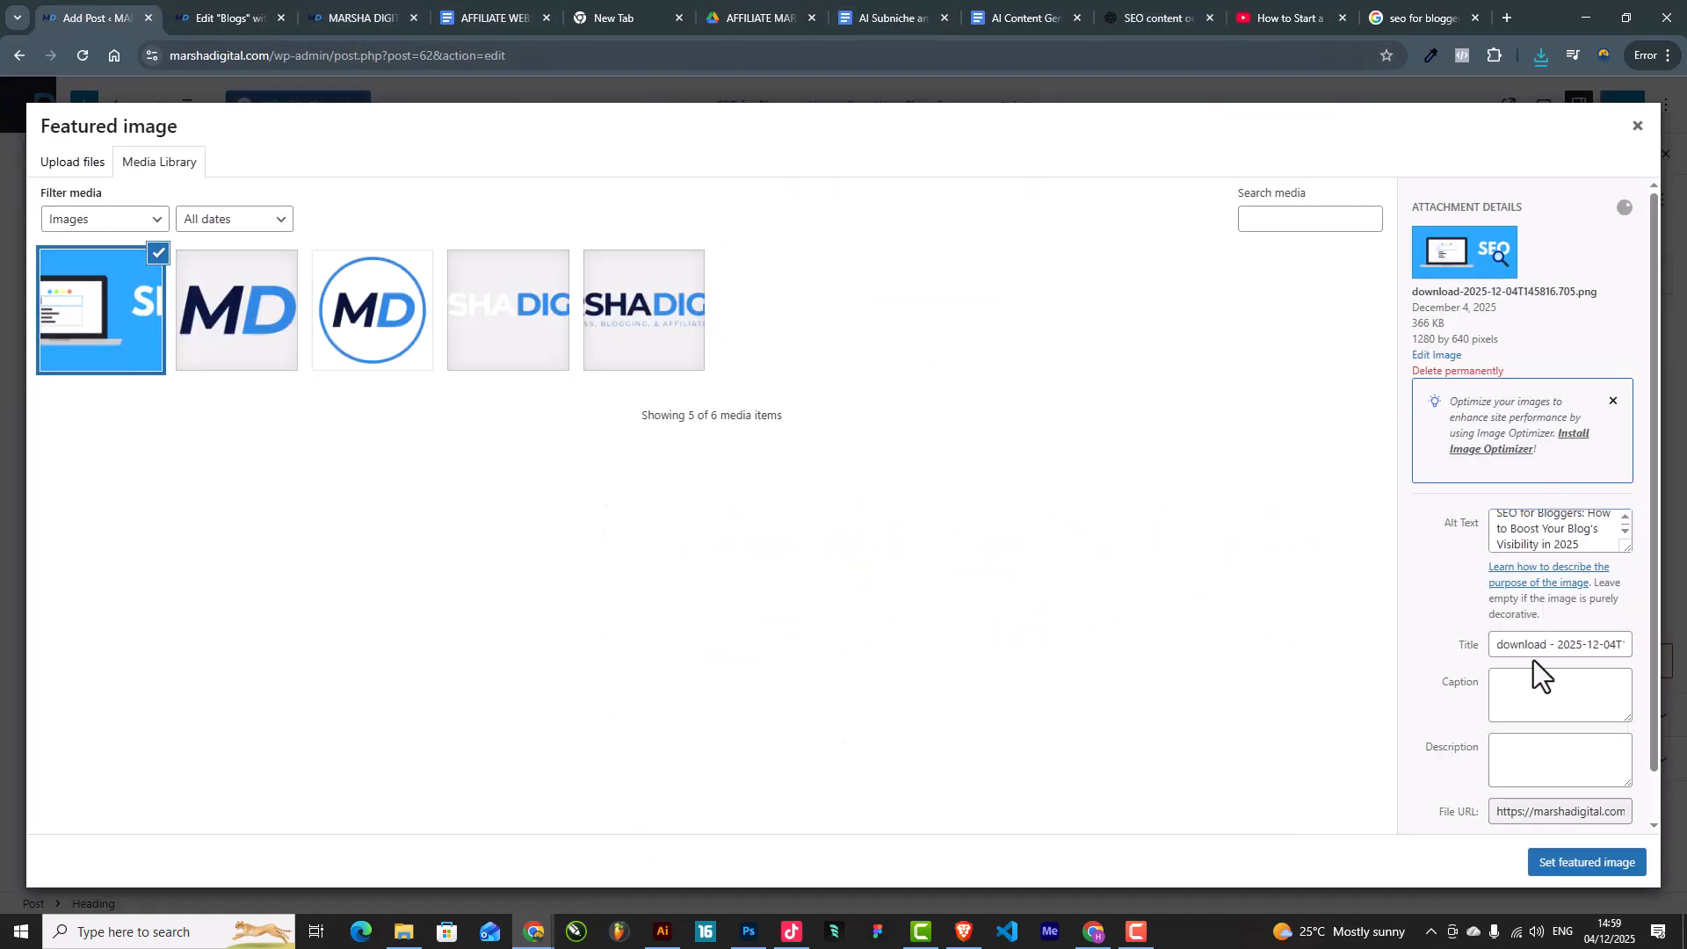
triple_click(1534, 642)
key("ctrl+v")
left_click(1581, 865)
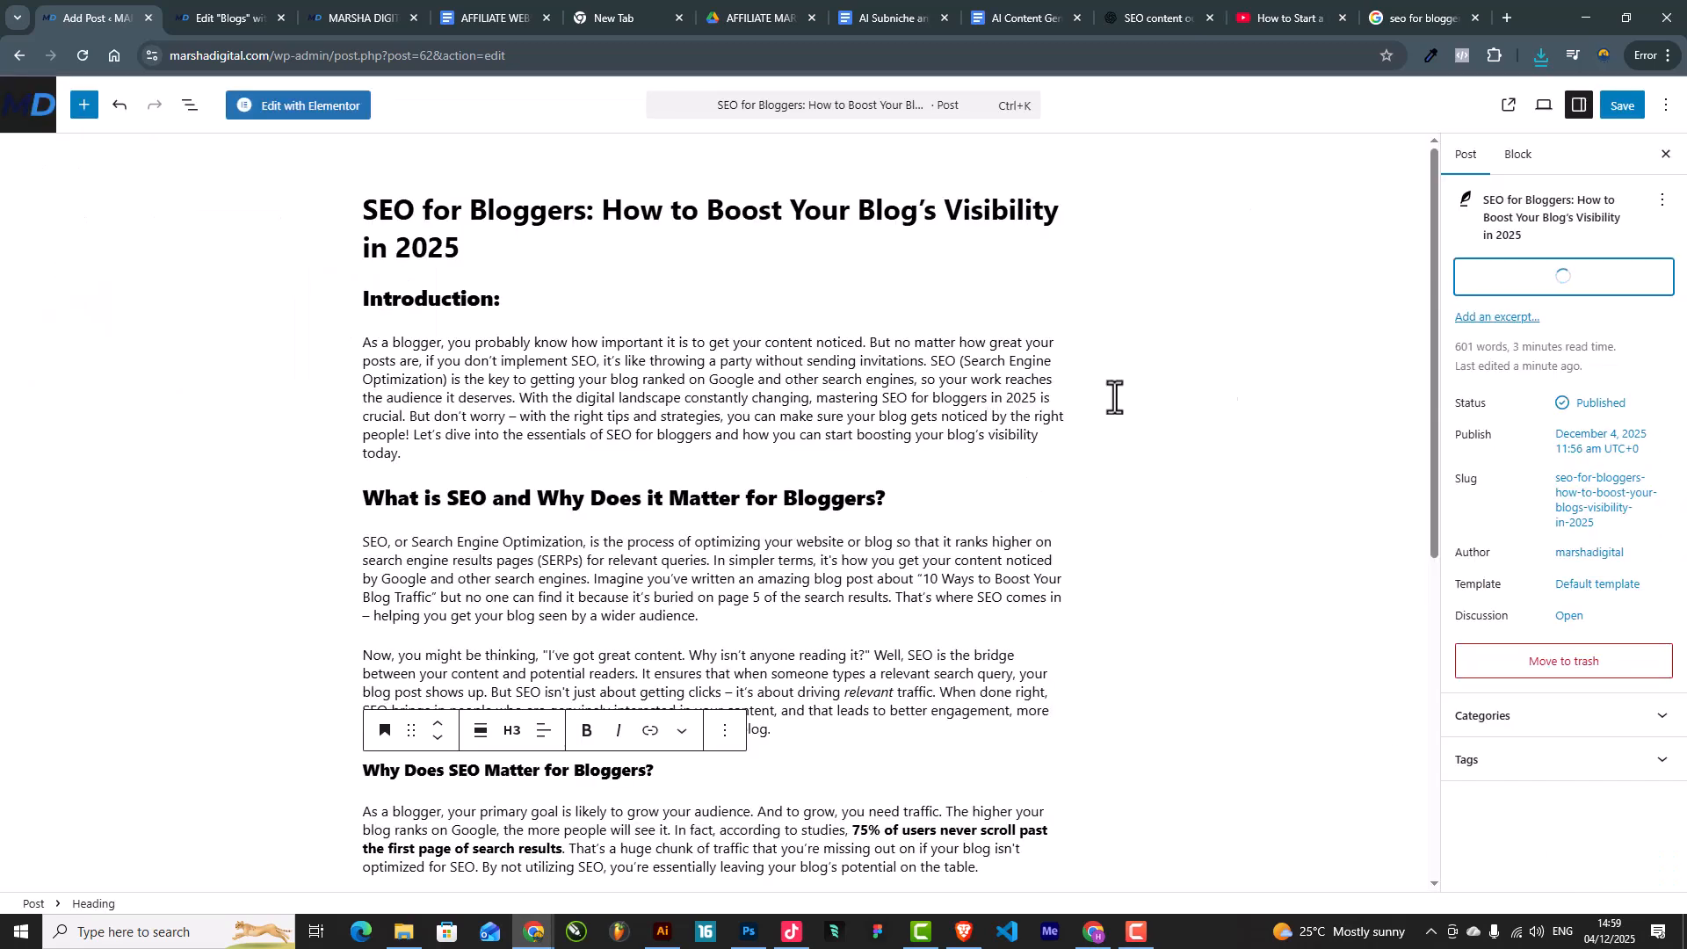
left_click(1622, 105)
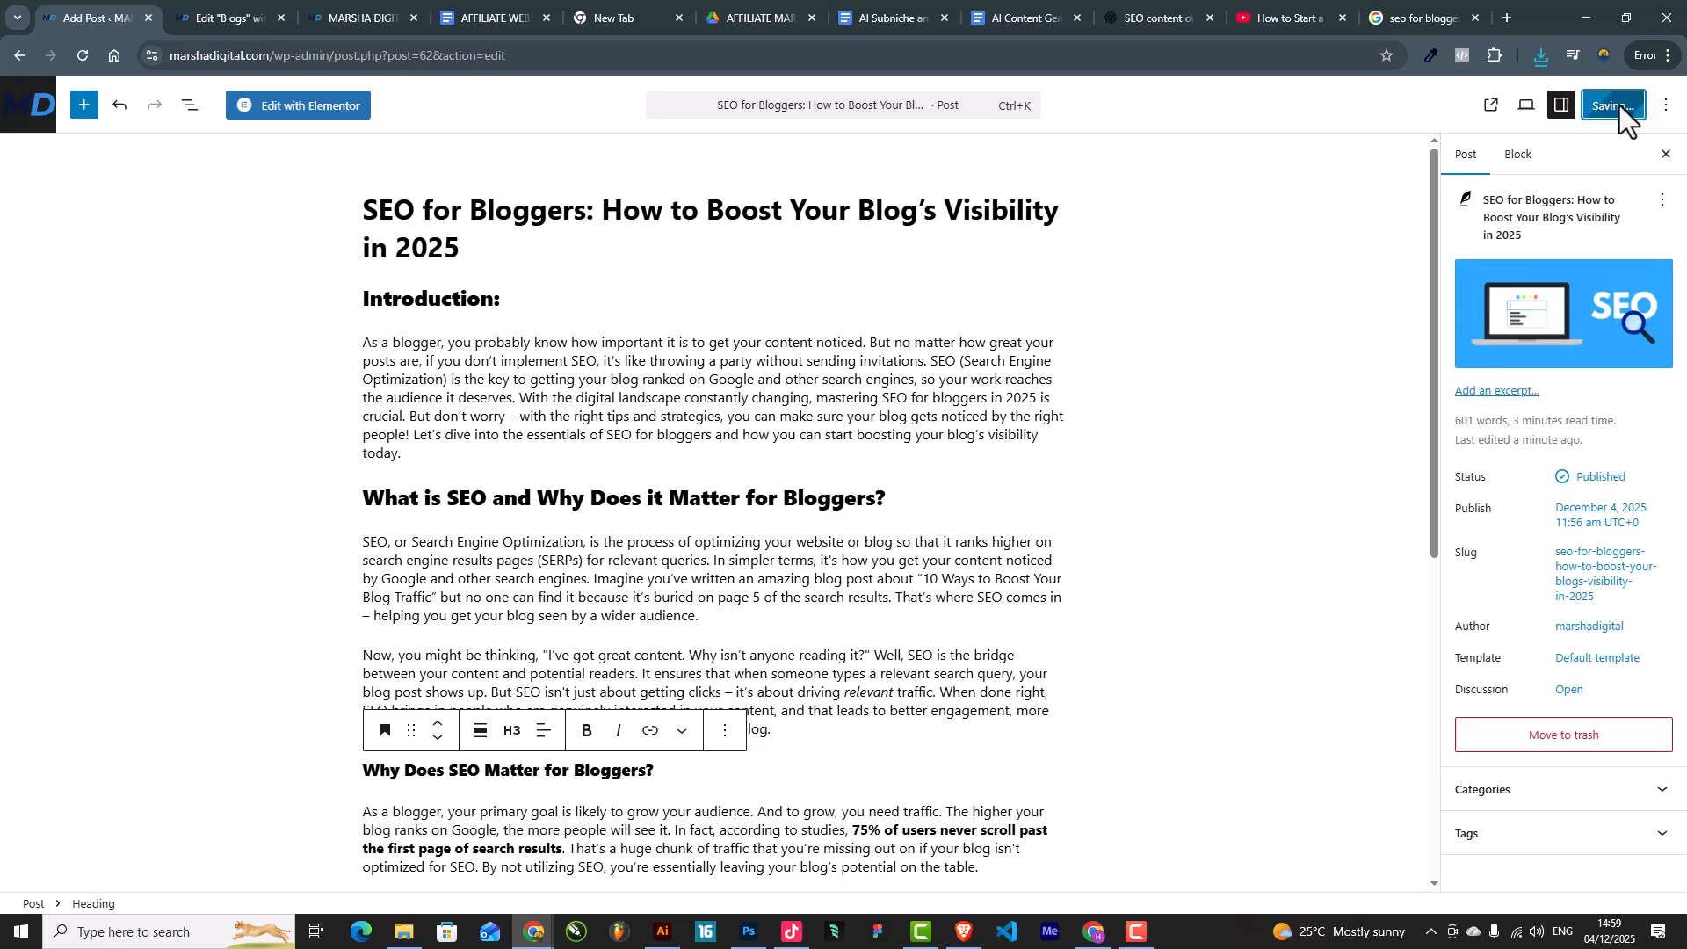
Step: Open the live Blogs page on the site
left_click(351, 12)
left_click(263, 16)
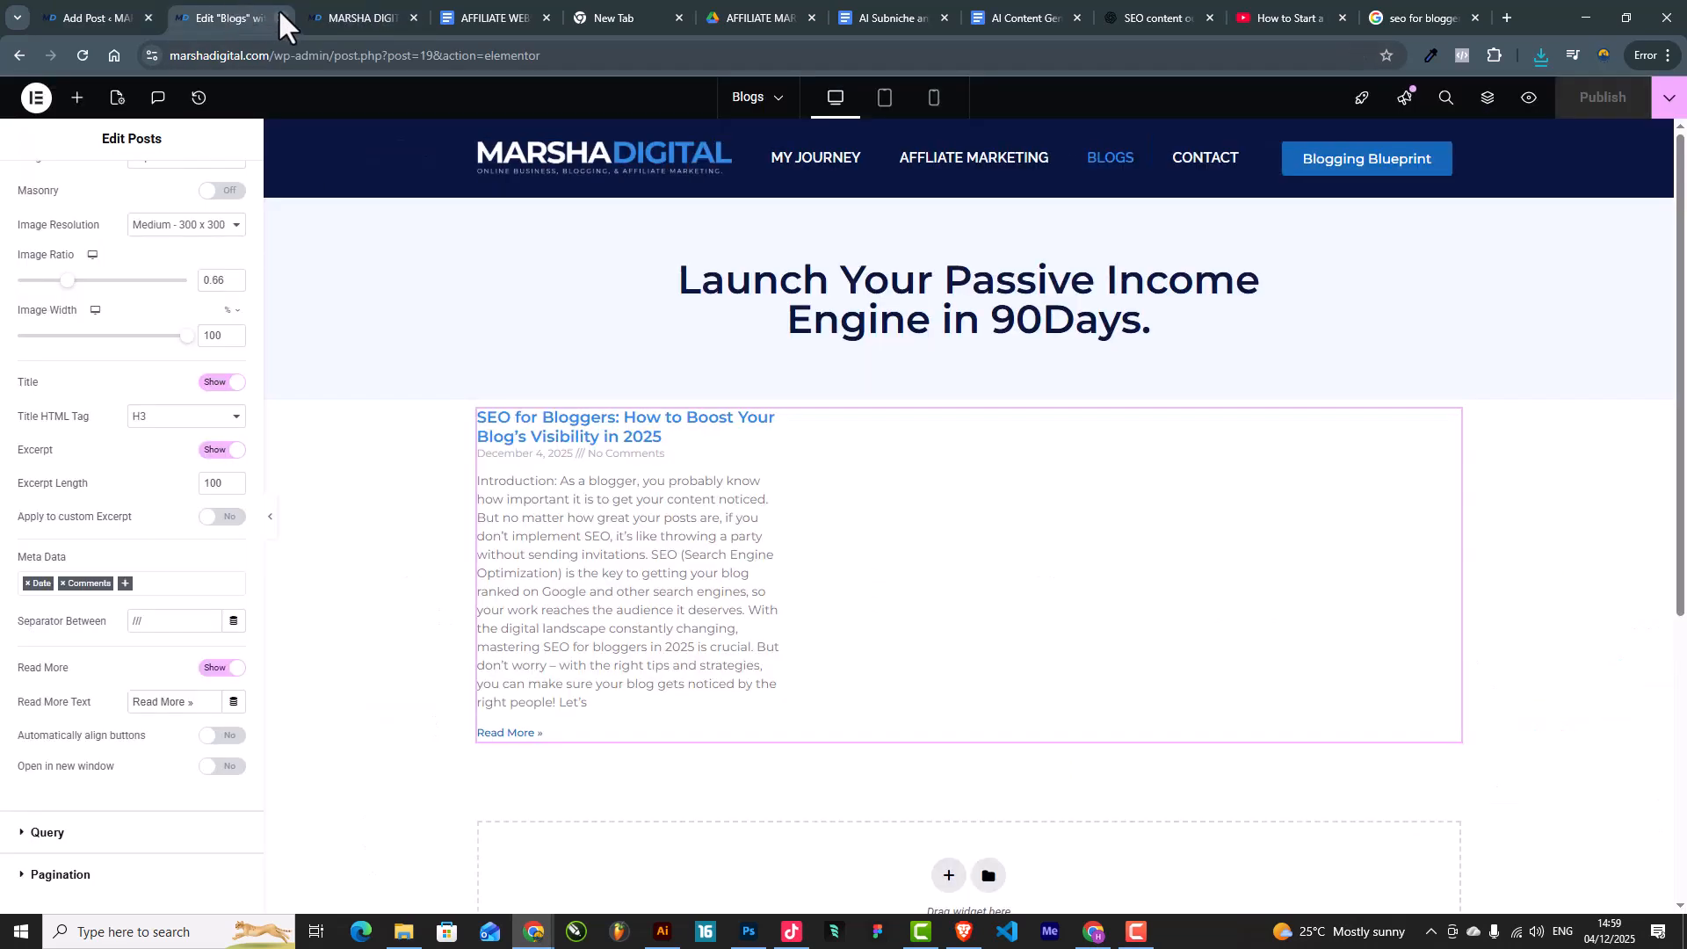
left_click(351, 14)
left_click(979, 145)
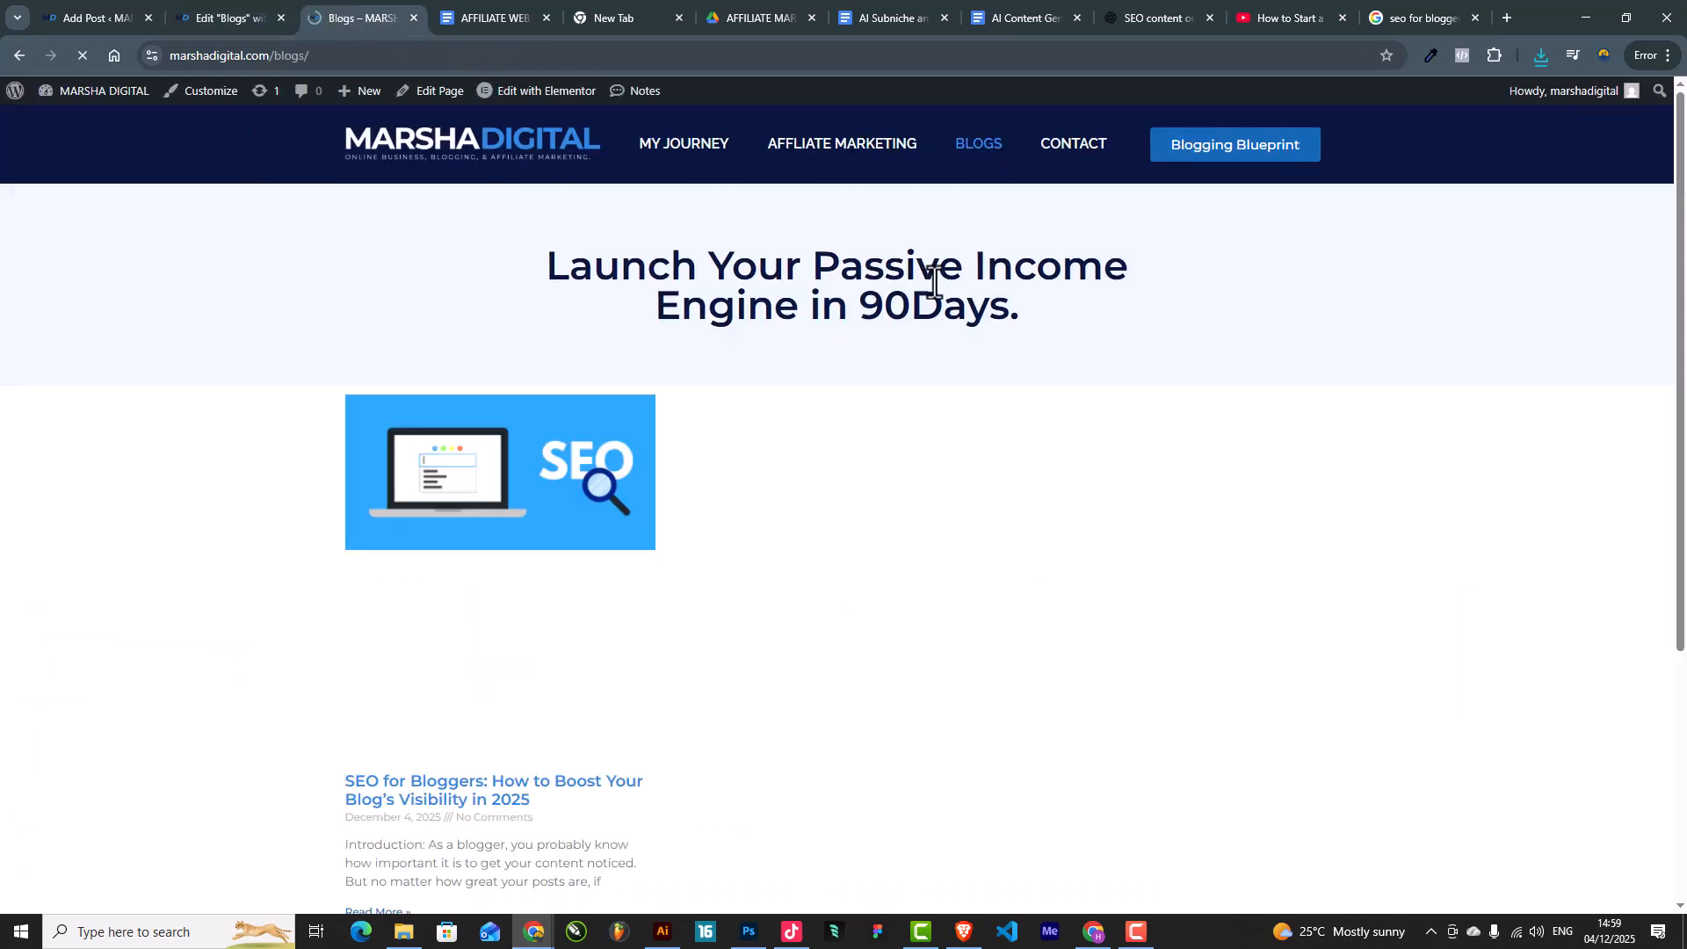
Step: Open the SEO for Bloggers post from the live Blogs page and scroll through it
scroll(598, 466, "down", 1)
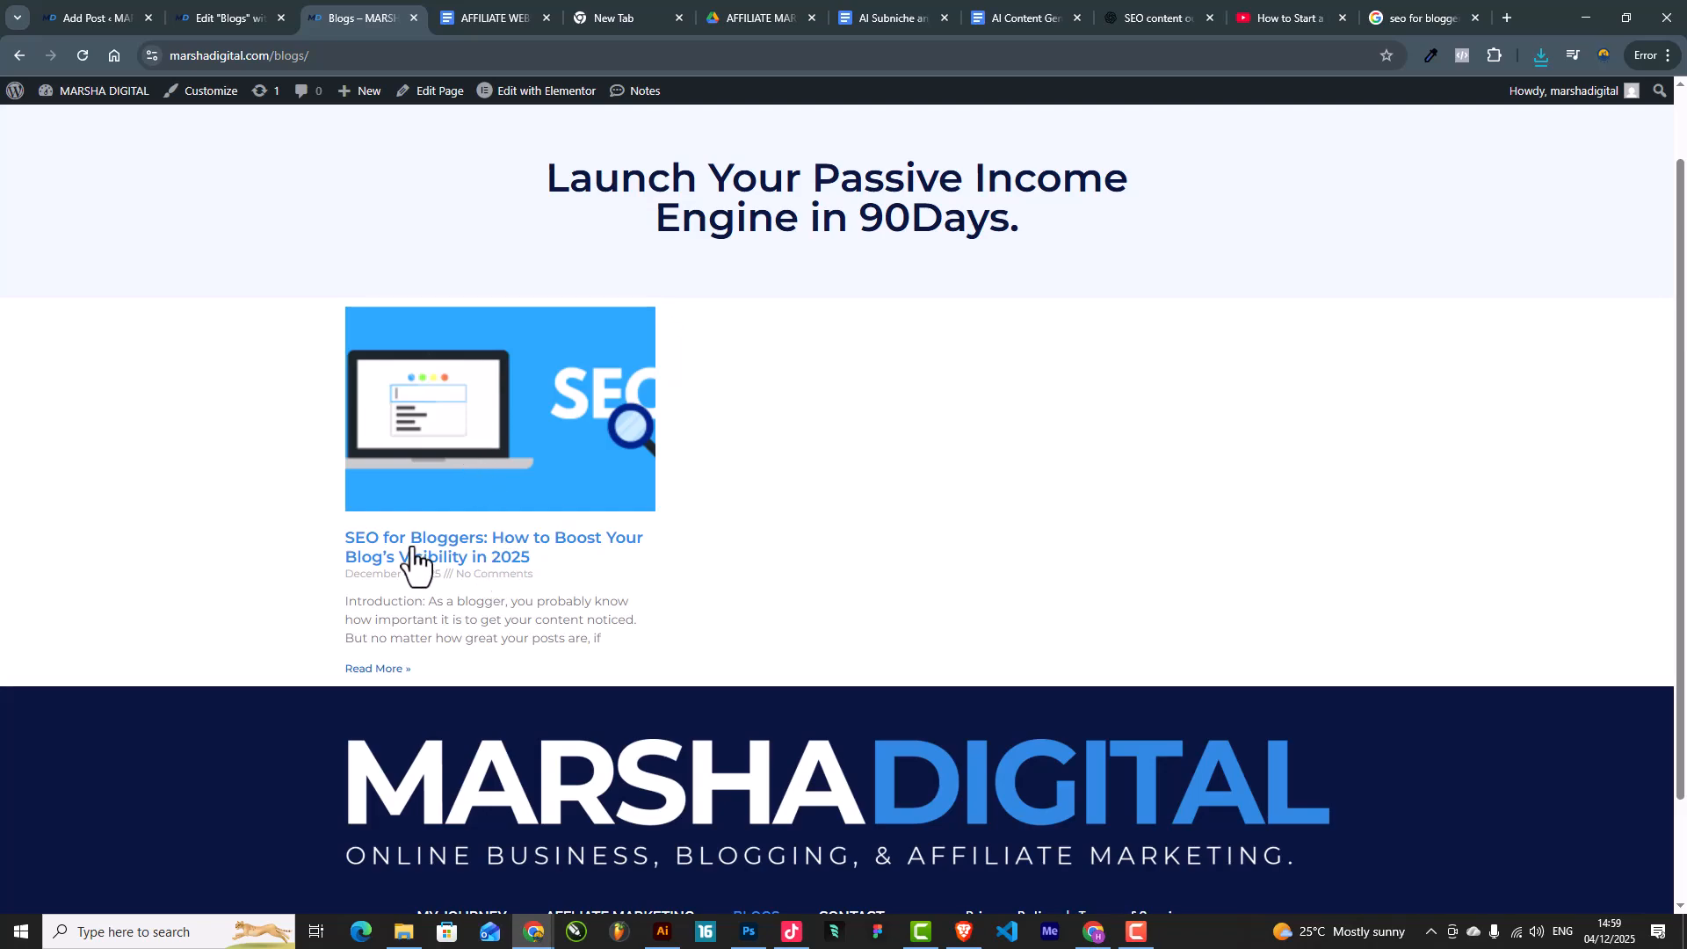
left_click(455, 547)
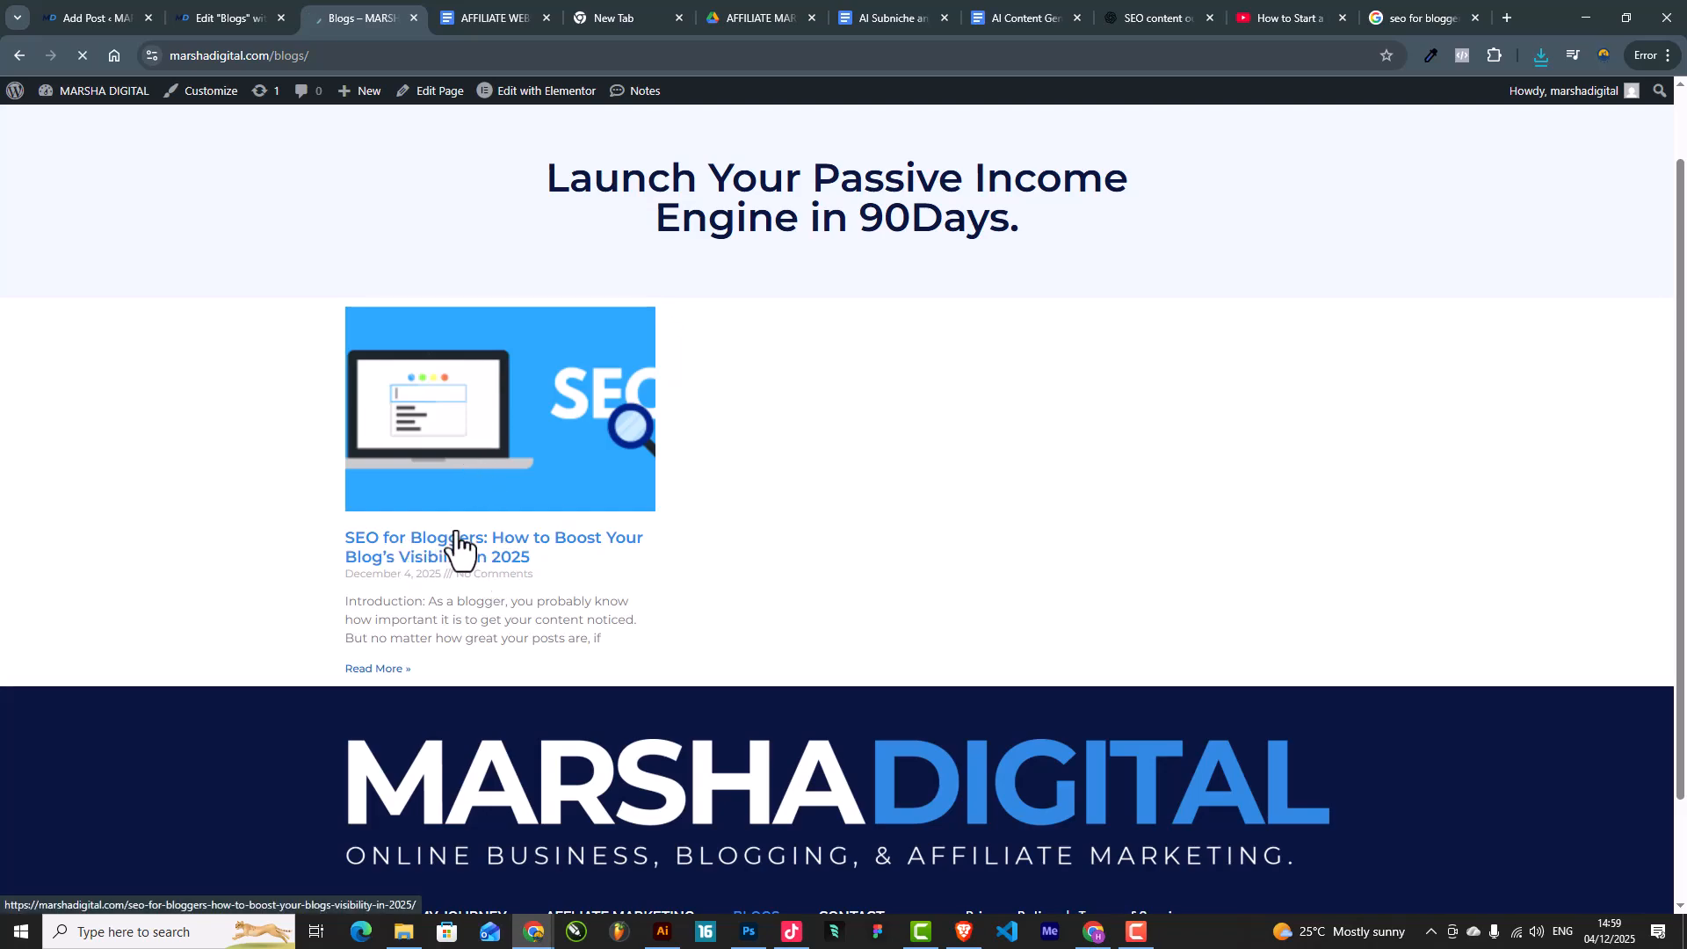
scroll(754, 606, "down", 9)
scroll(779, 631, "up", 10)
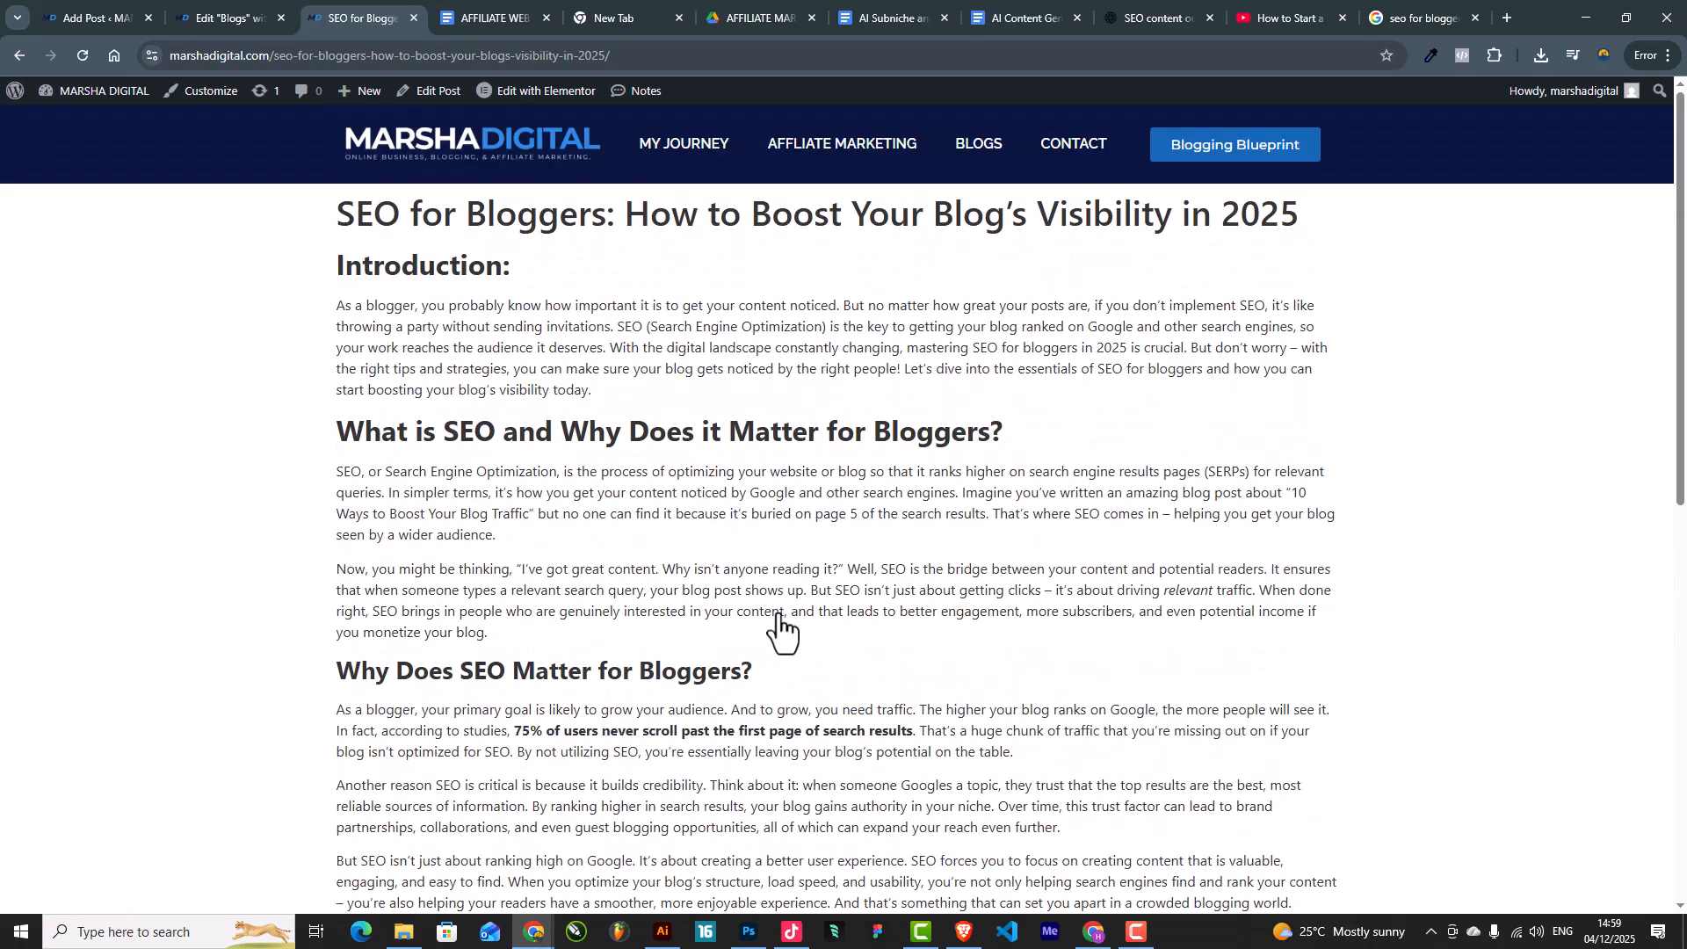
scroll(795, 607, "down", 9)
scroll(796, 607, "up", 10)
Step: Compare the published post with the Blogs Elementor editor and block editor, then return to the dashboard
left_click(215, 13)
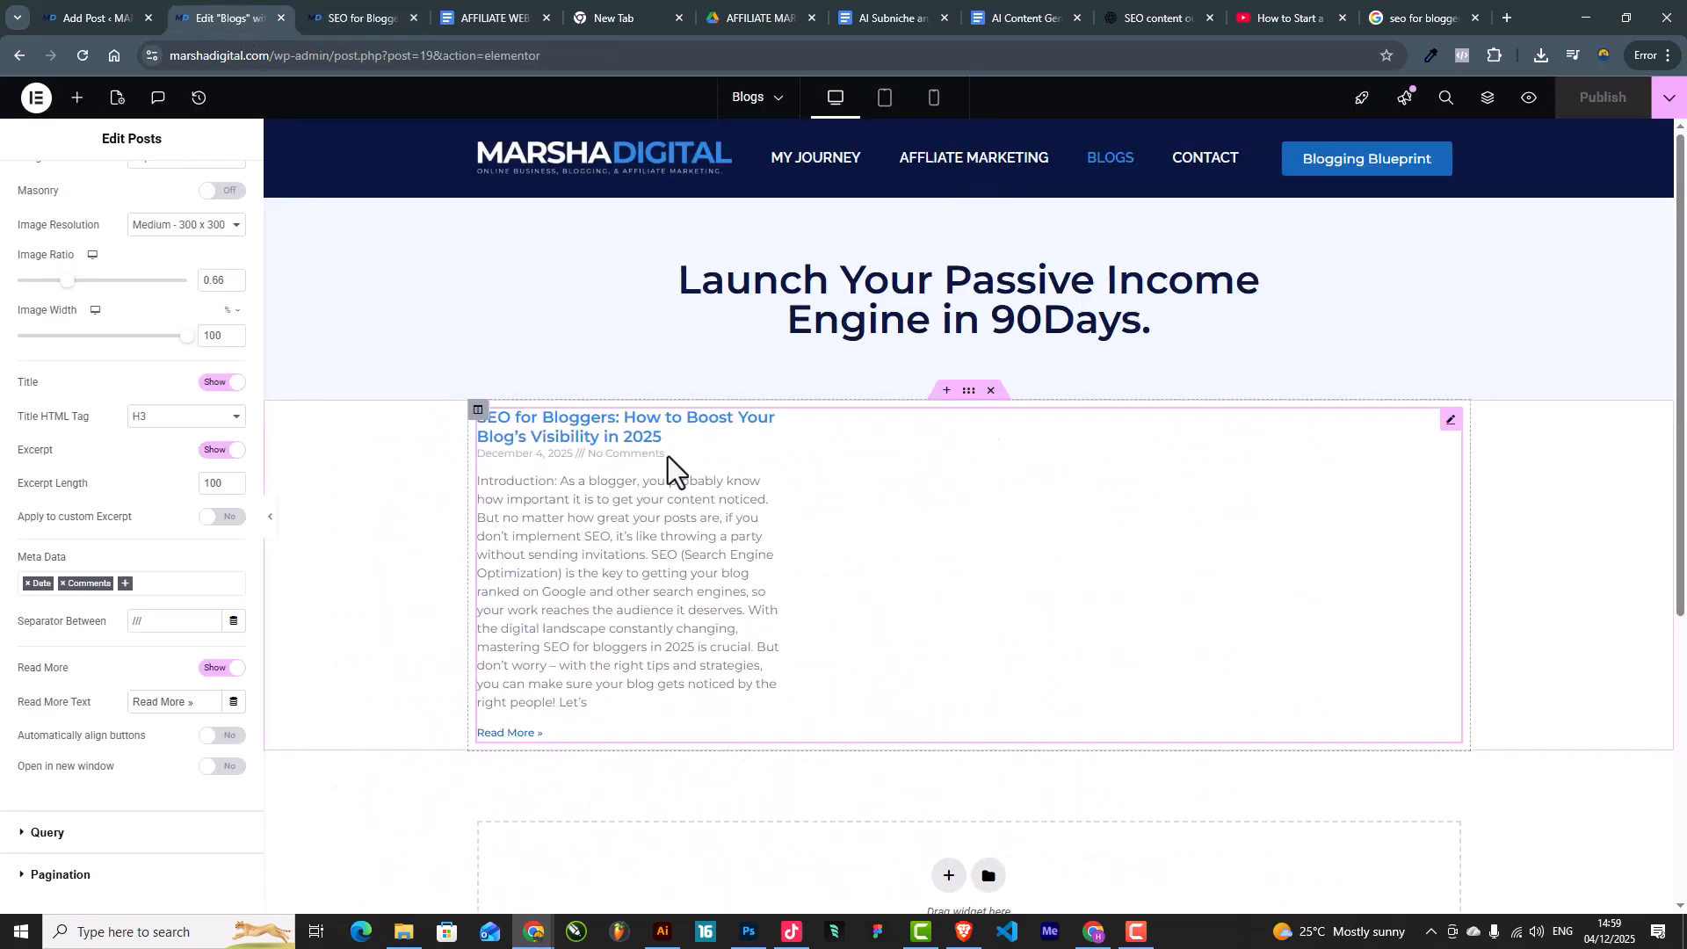
left_click(360, 14)
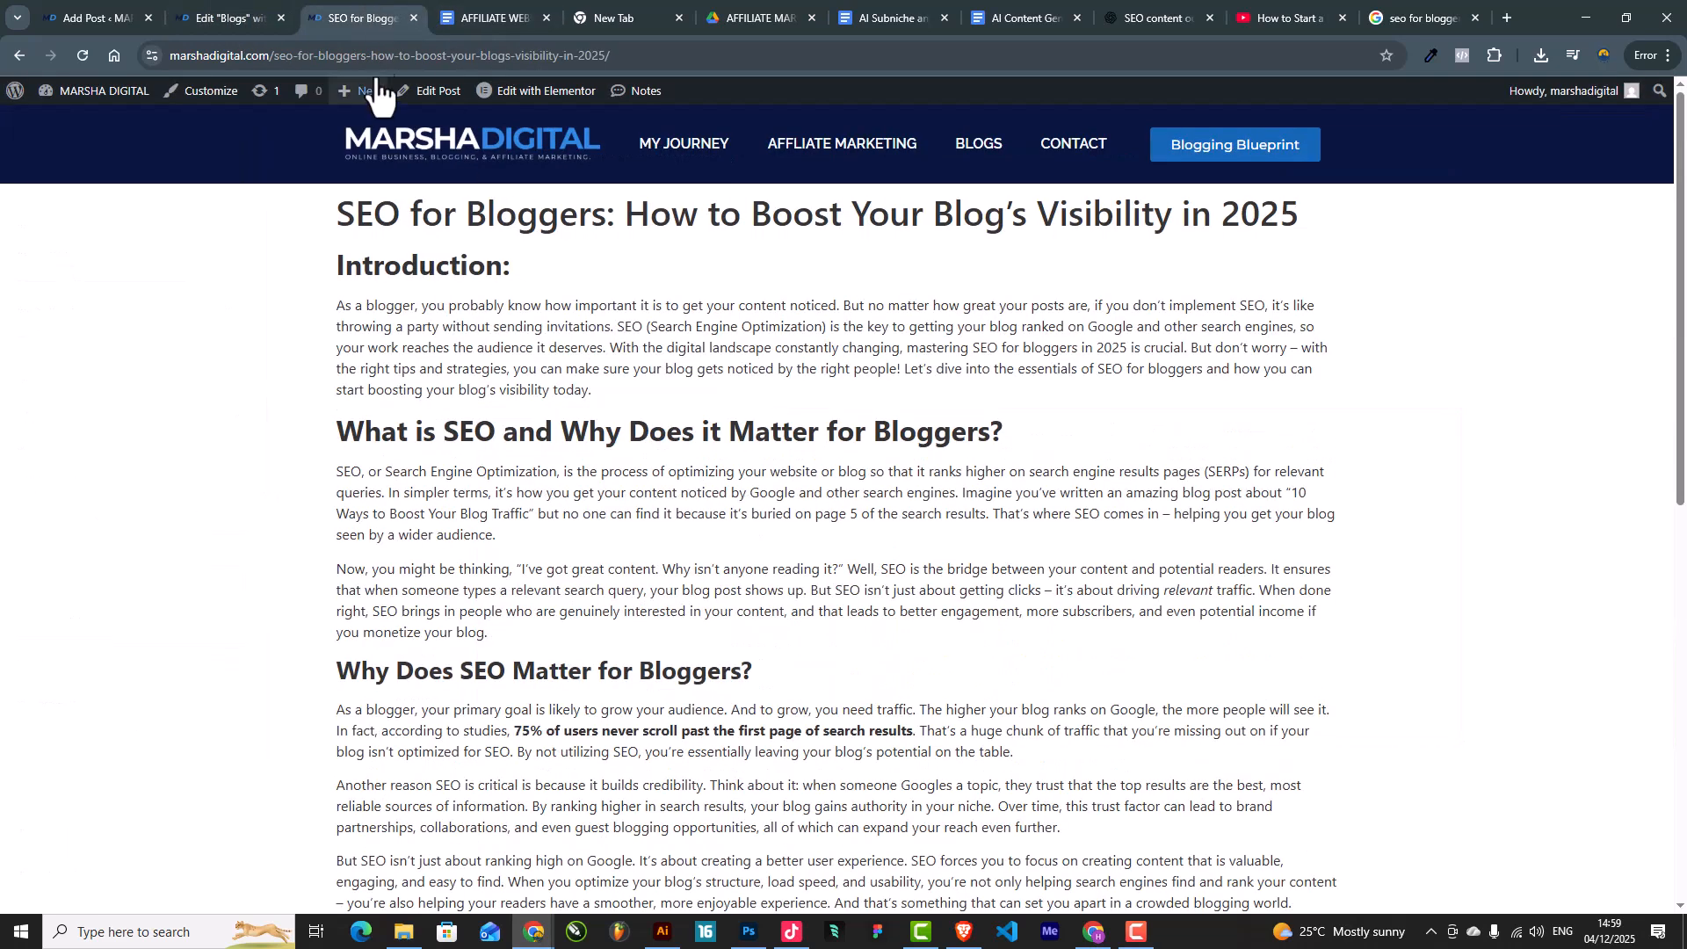
left_click(225, 13)
left_click(360, 14)
left_click(255, 10)
left_click(119, 14)
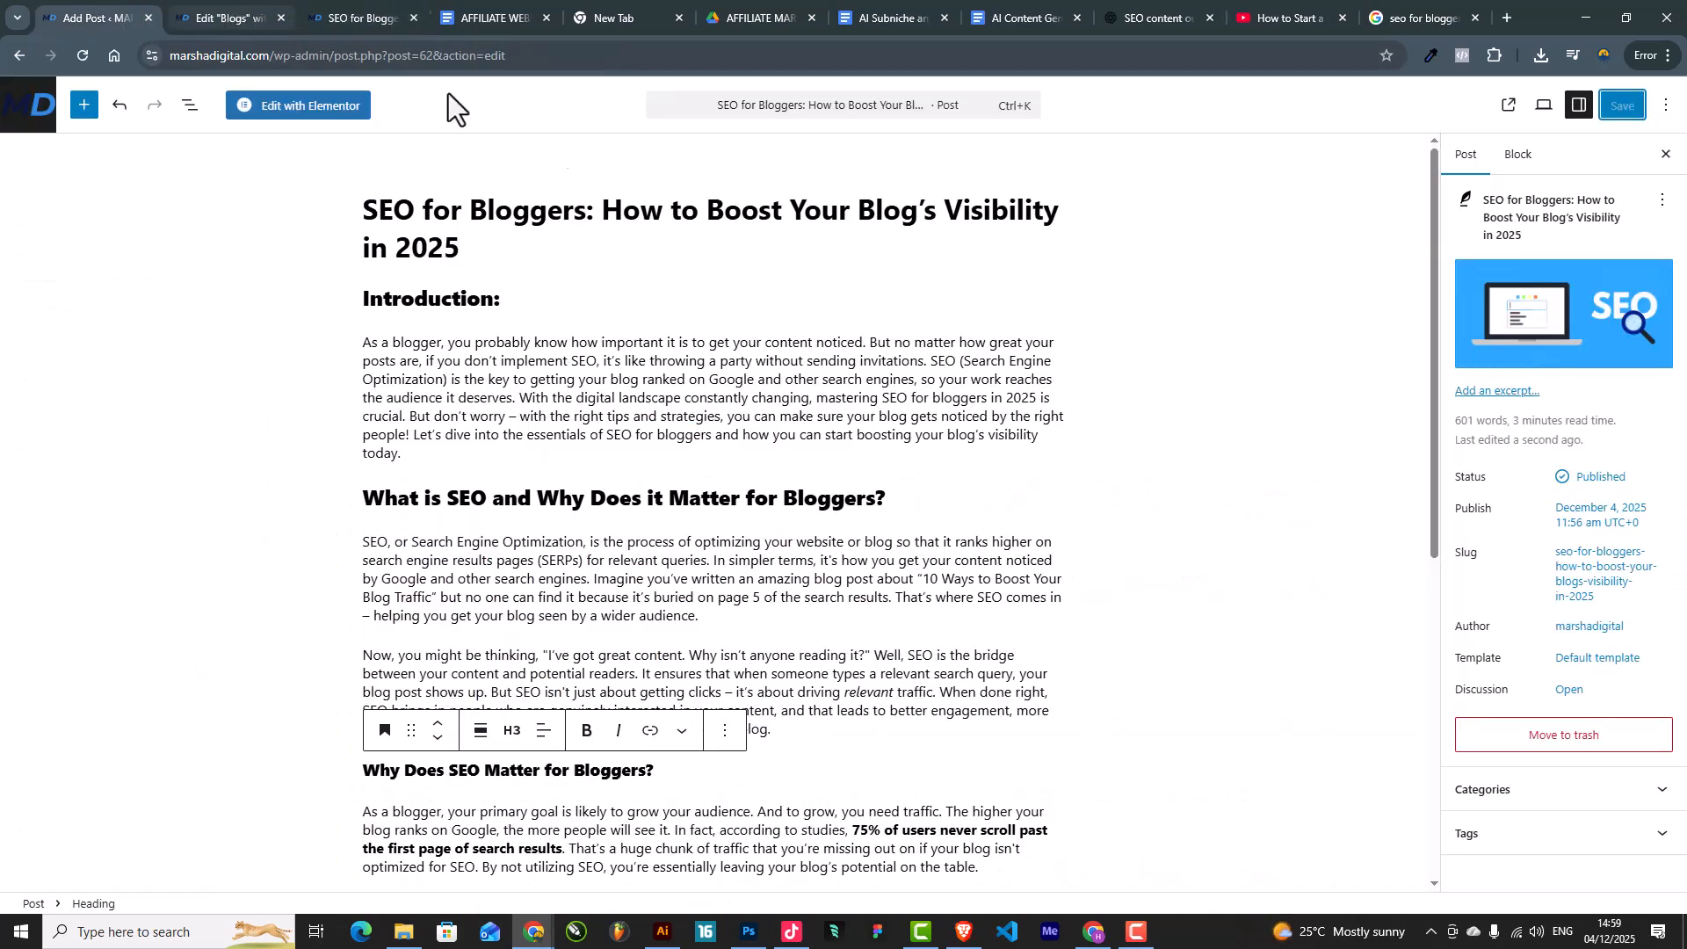
left_click(255, 12)
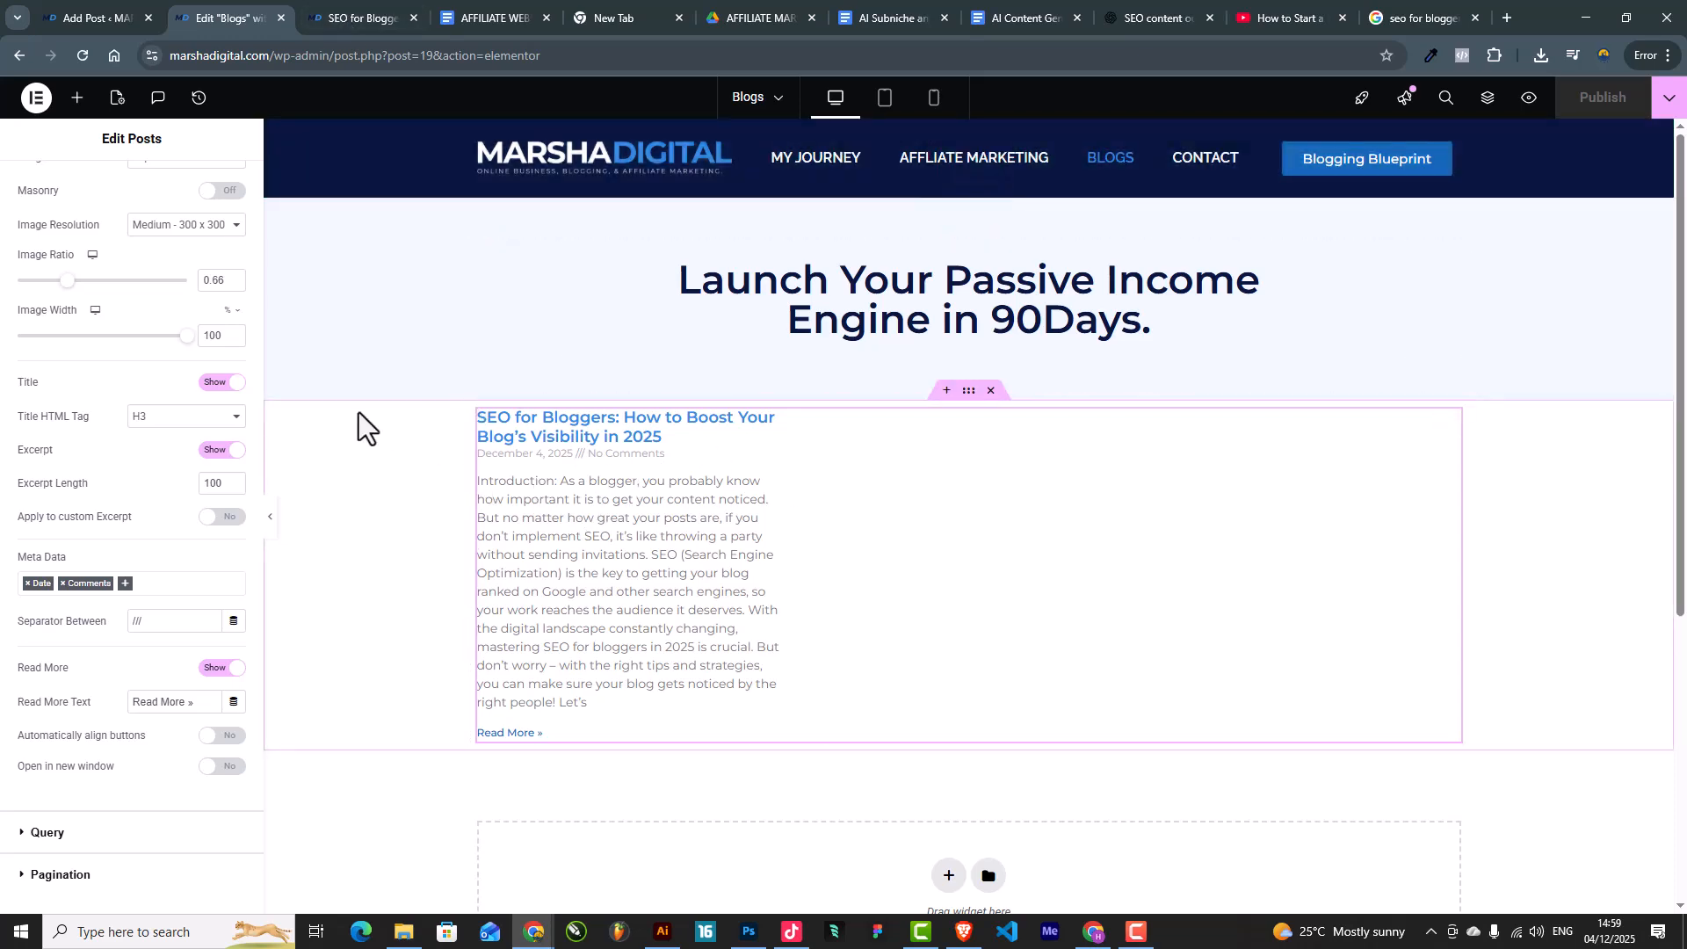
left_click(123, 19)
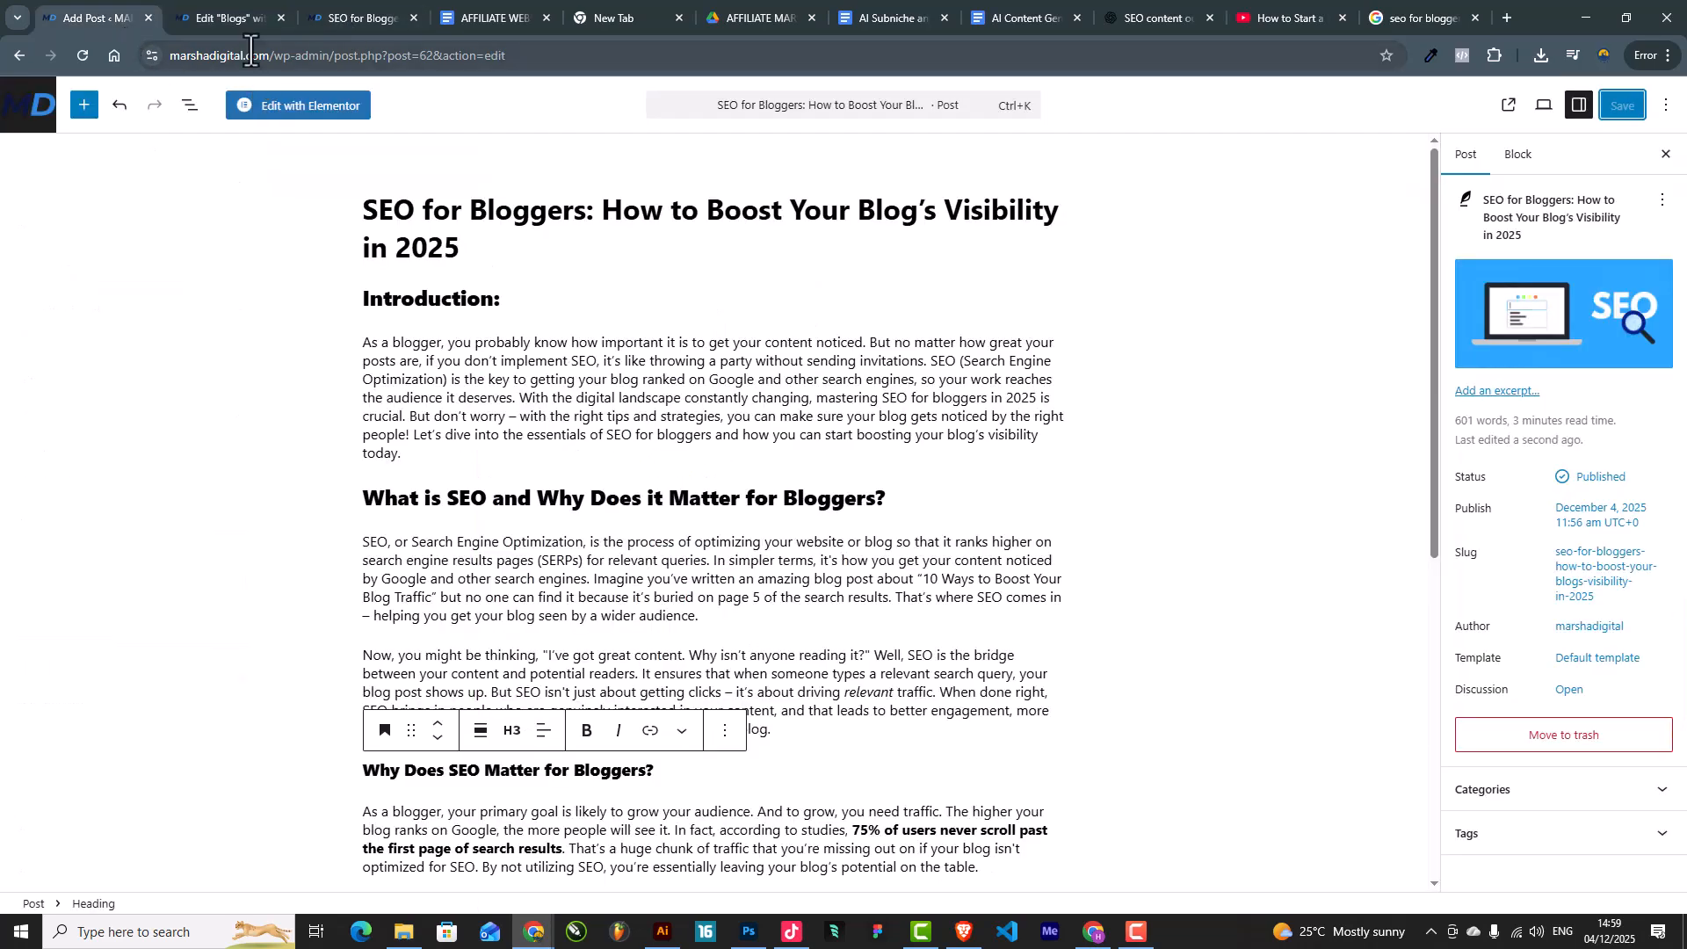
left_click(225, 7)
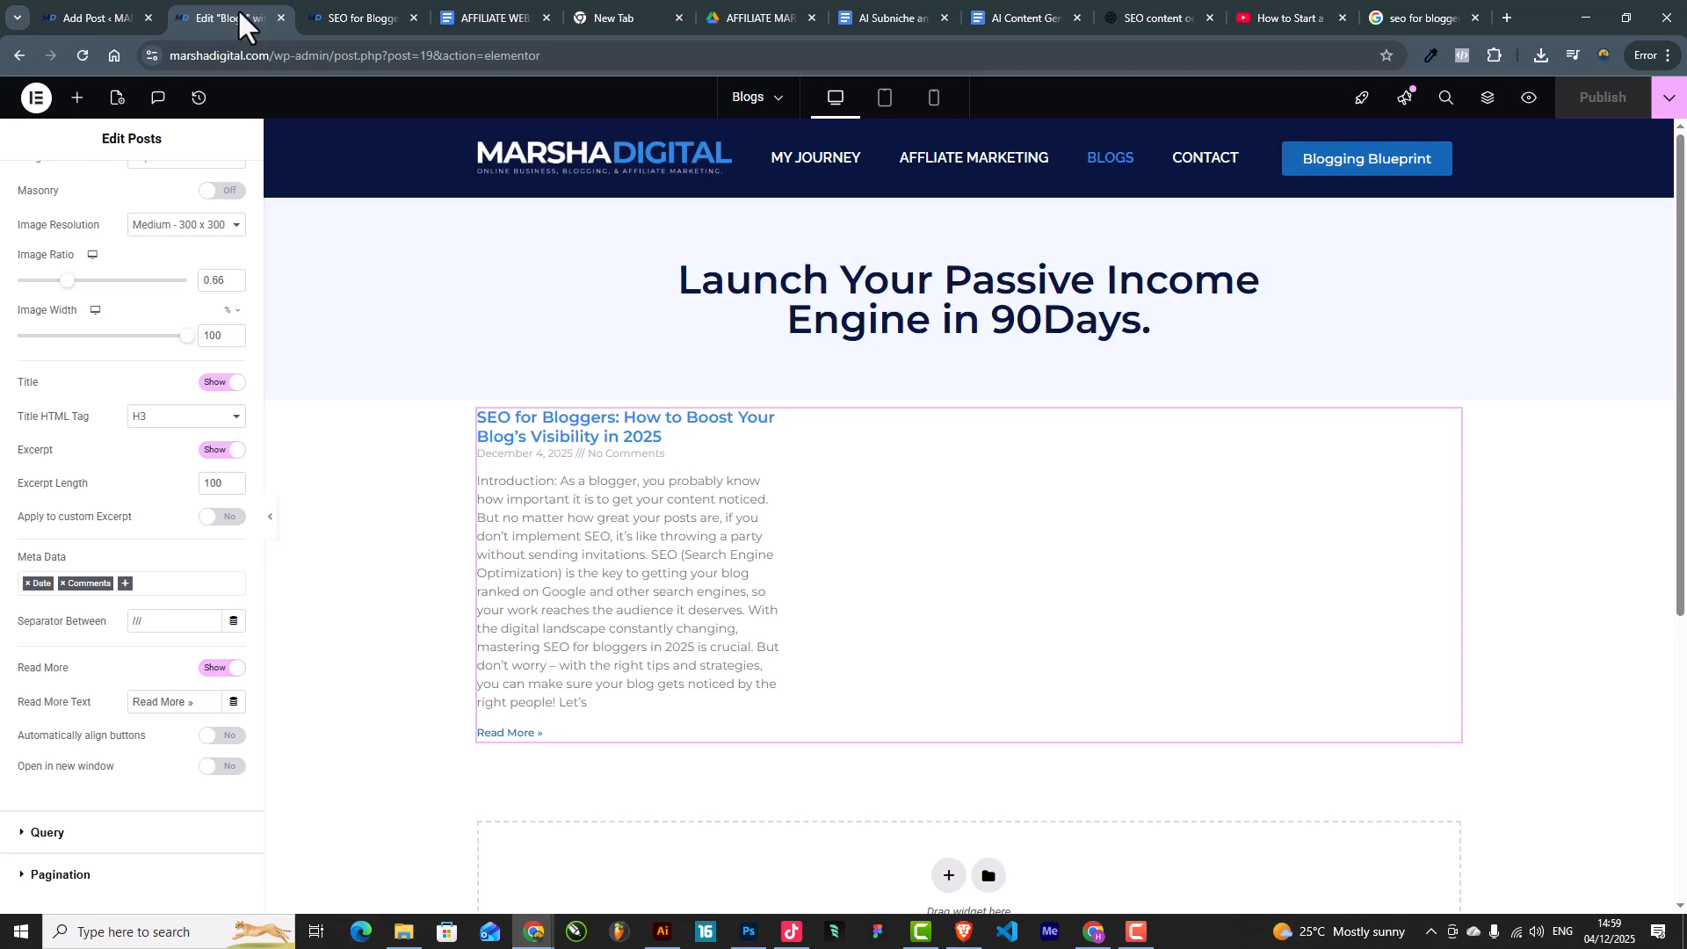
left_click(98, 1)
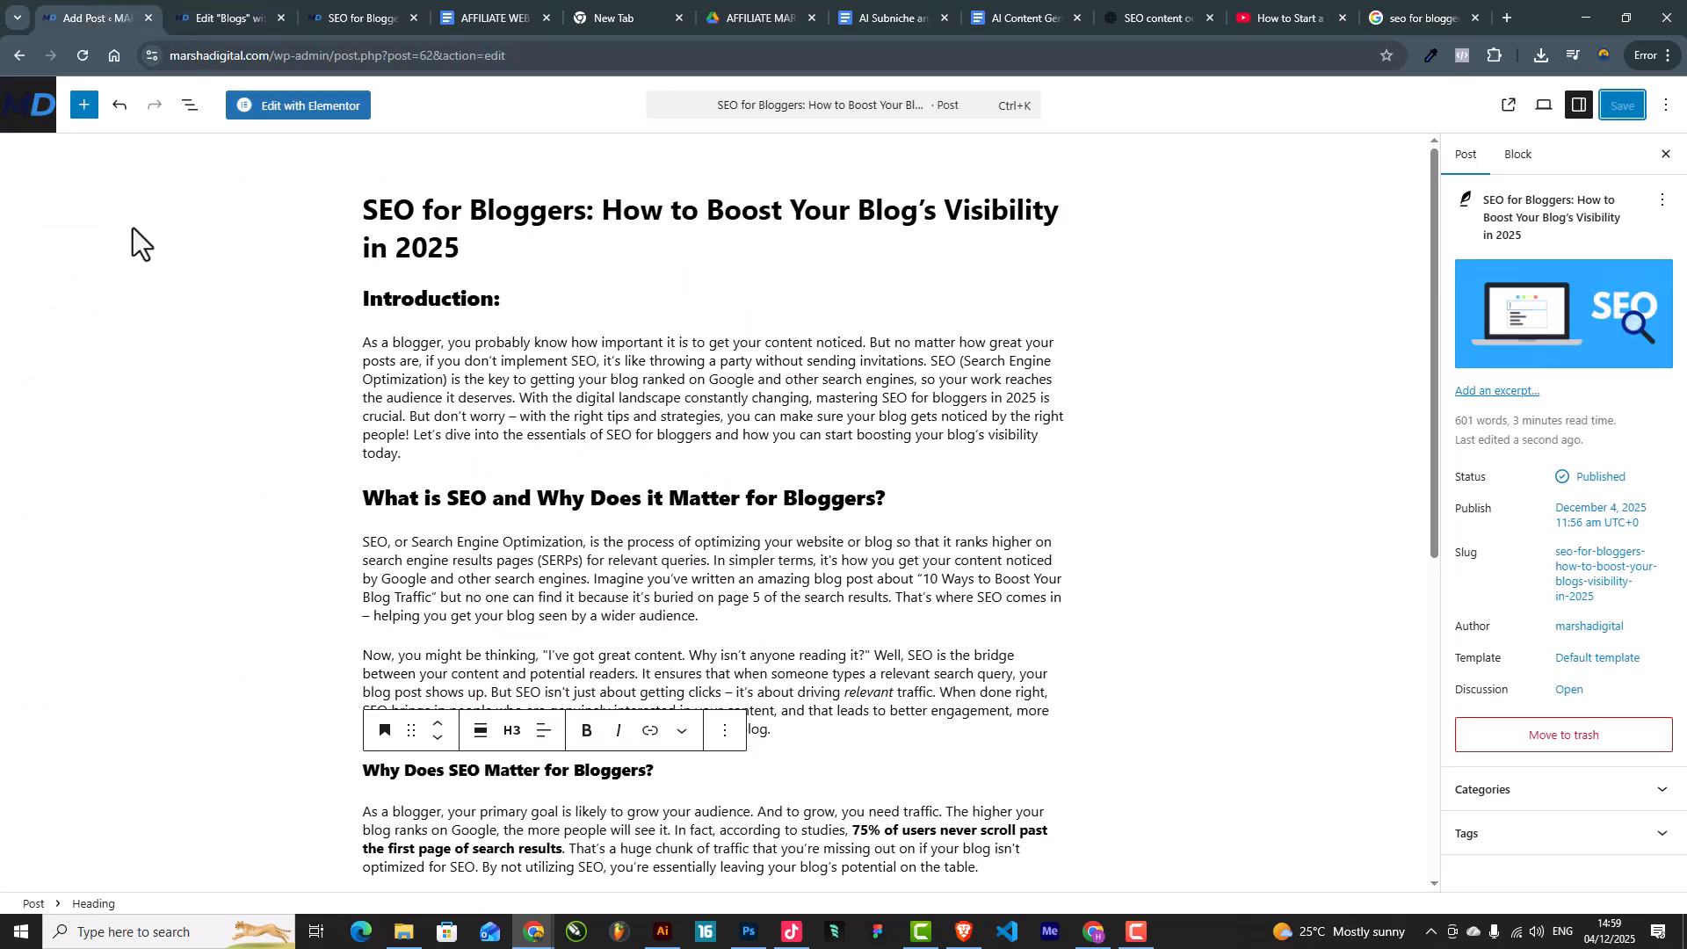
left_click(26, 105)
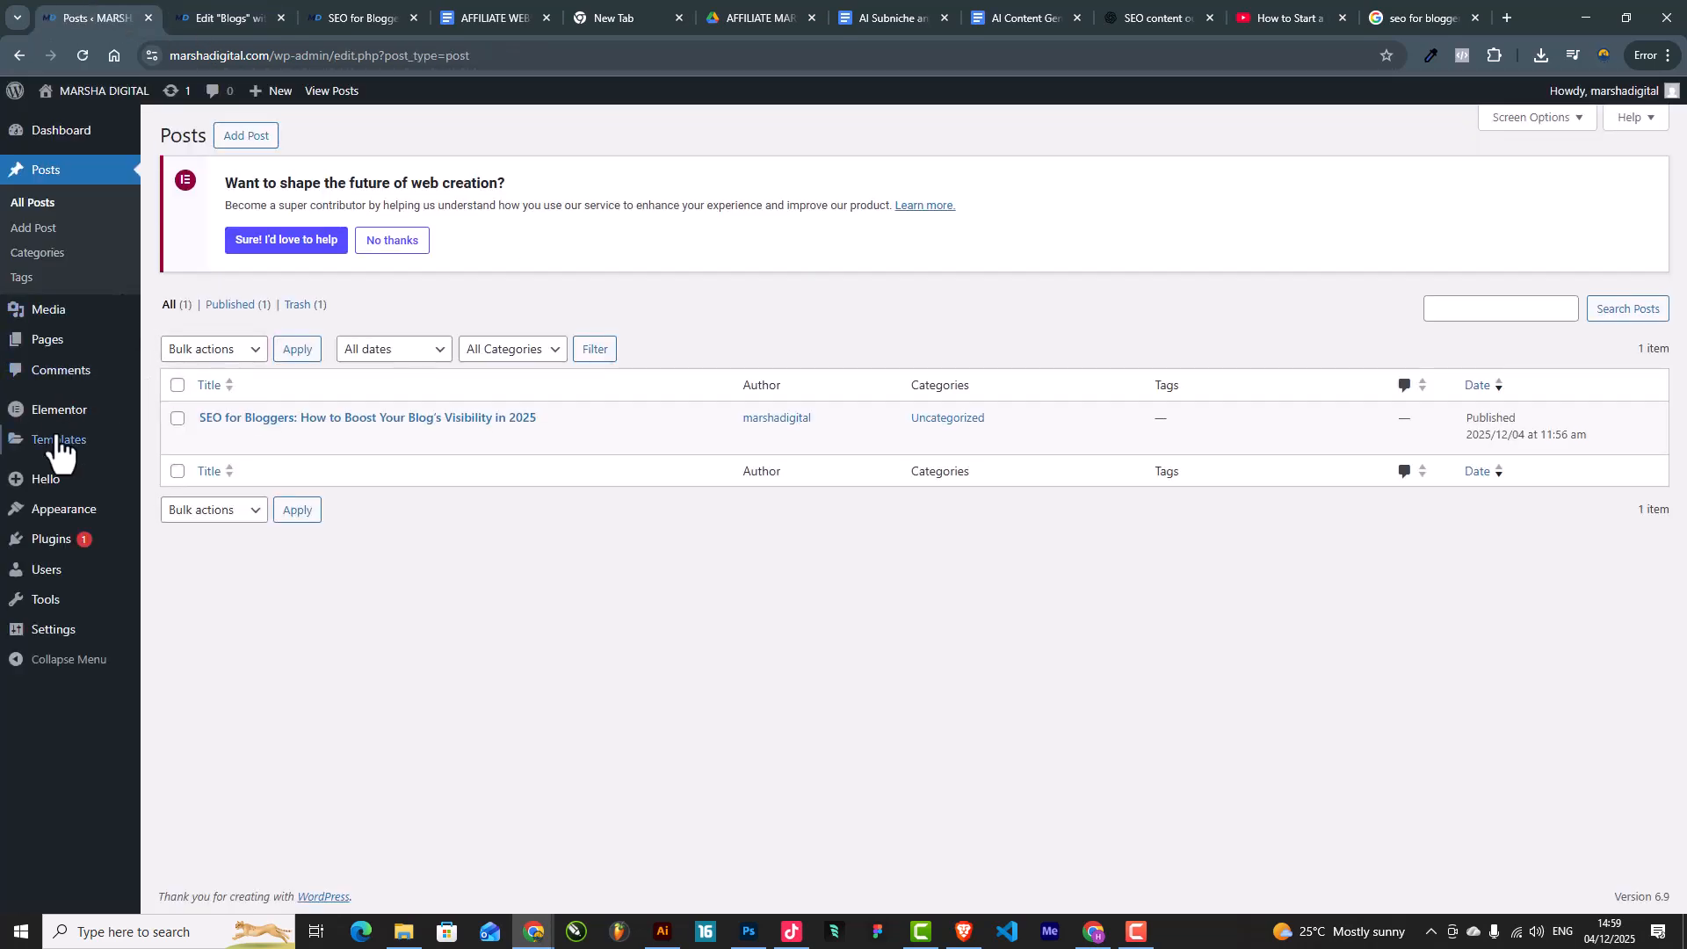
mouse_move(60, 413)
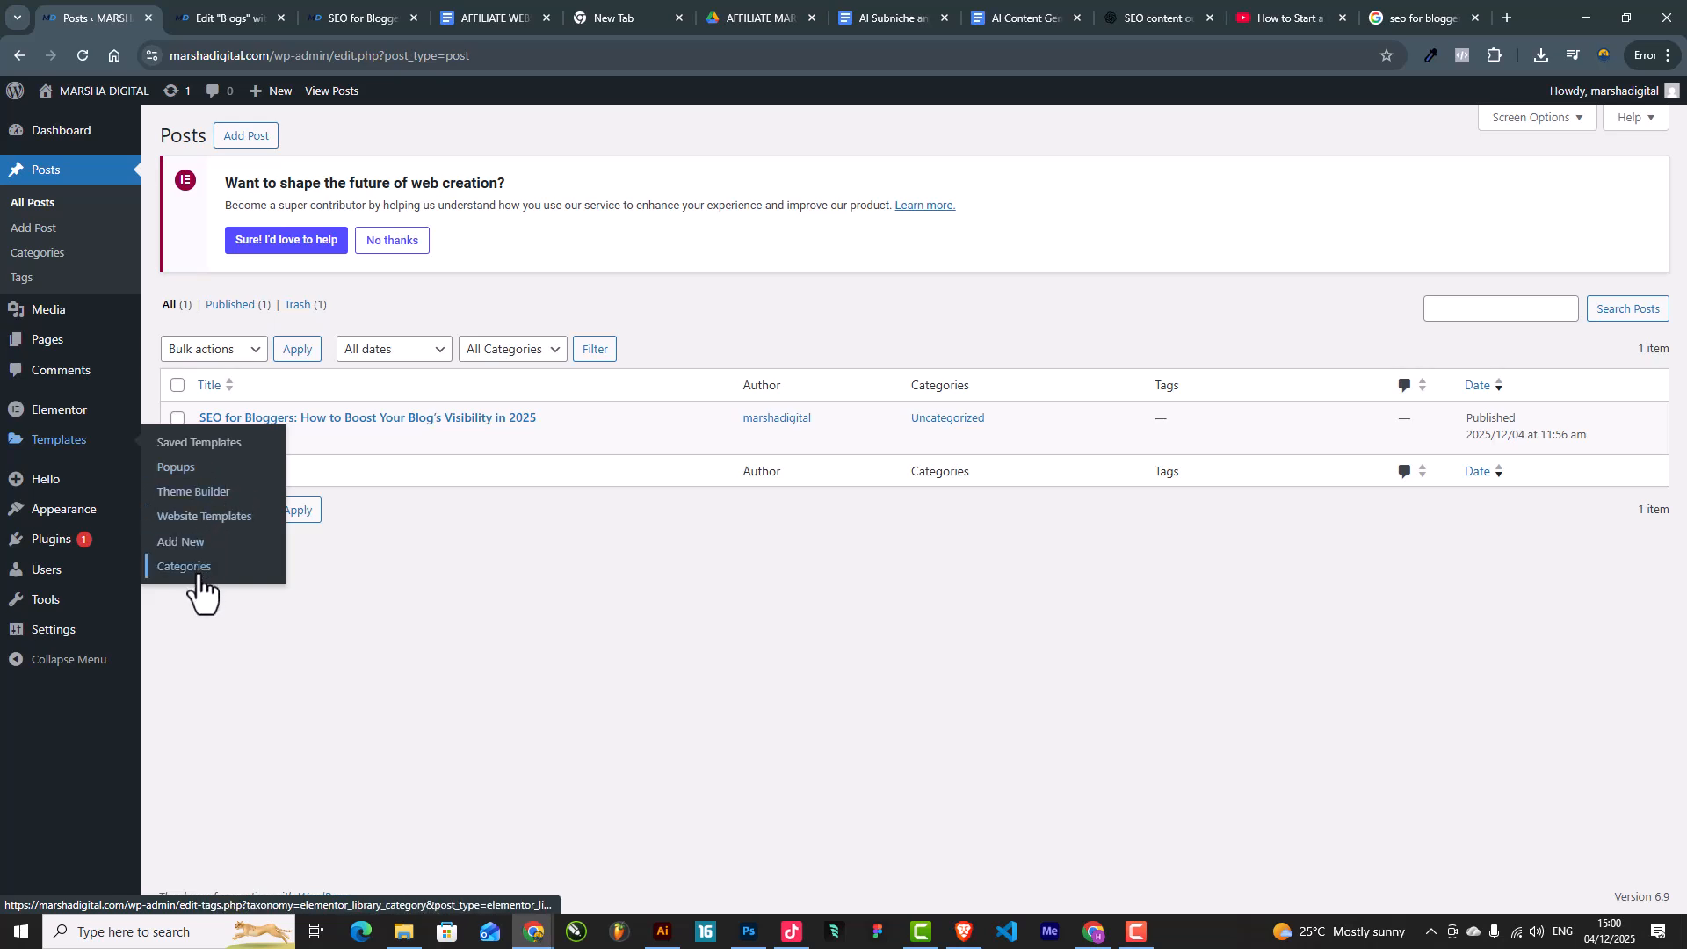
Step: Open the Theme Builder in a new tab and start a new Loop Item template
right_click(208, 491)
left_click(257, 499)
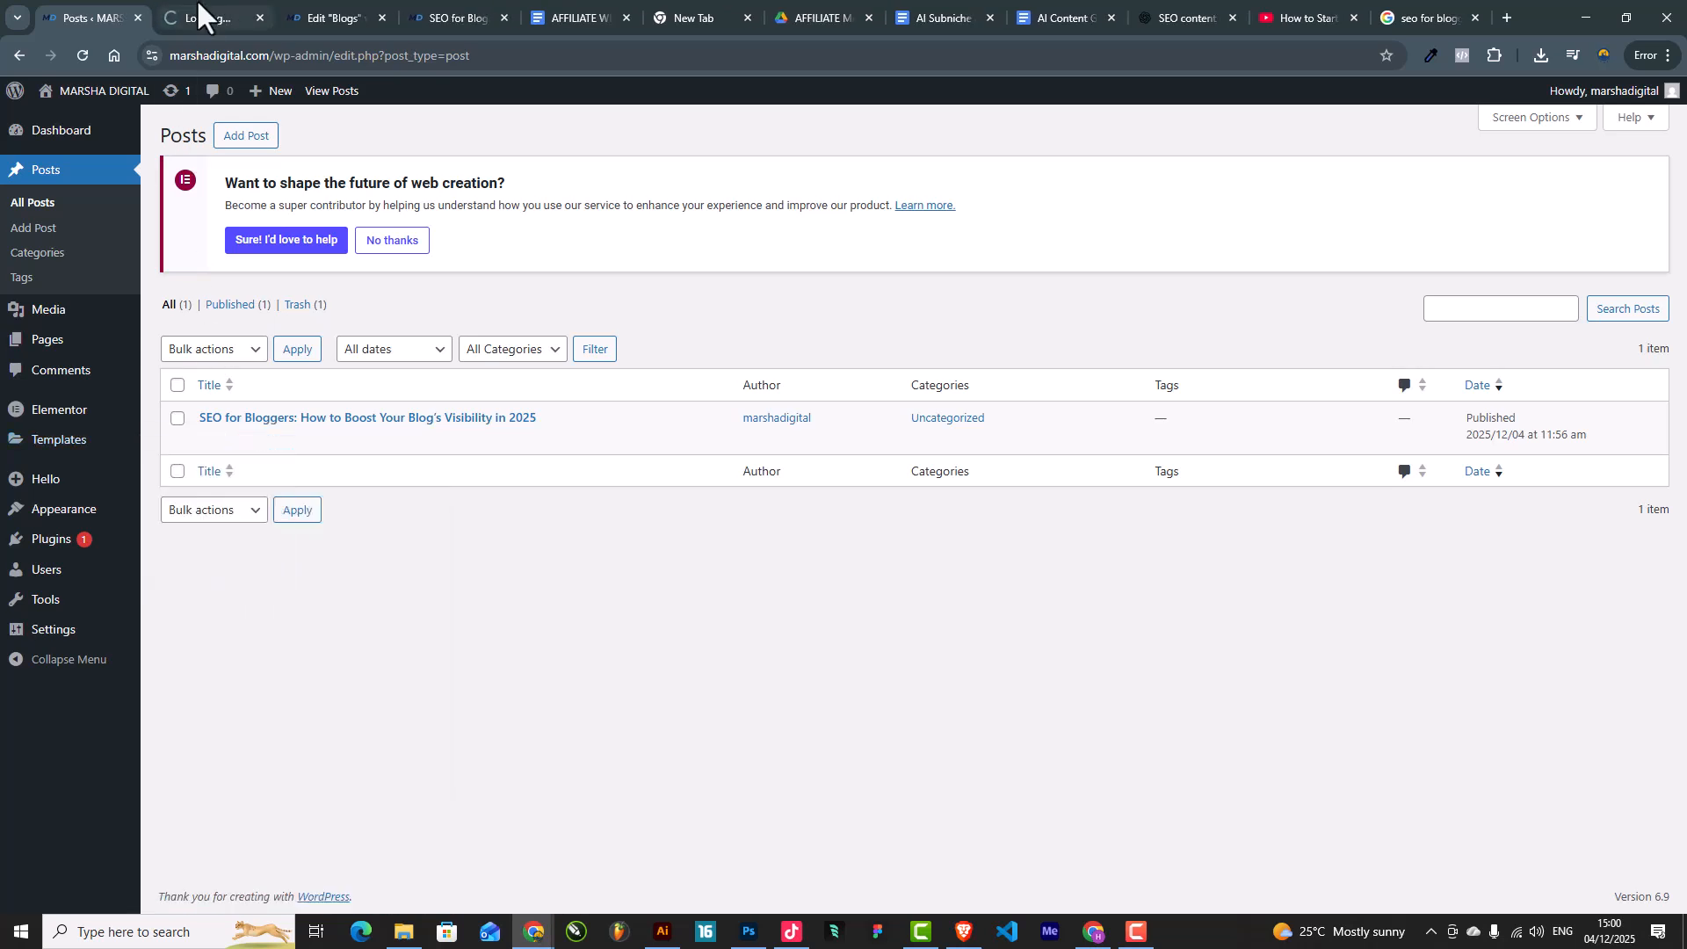
left_click(198, 2)
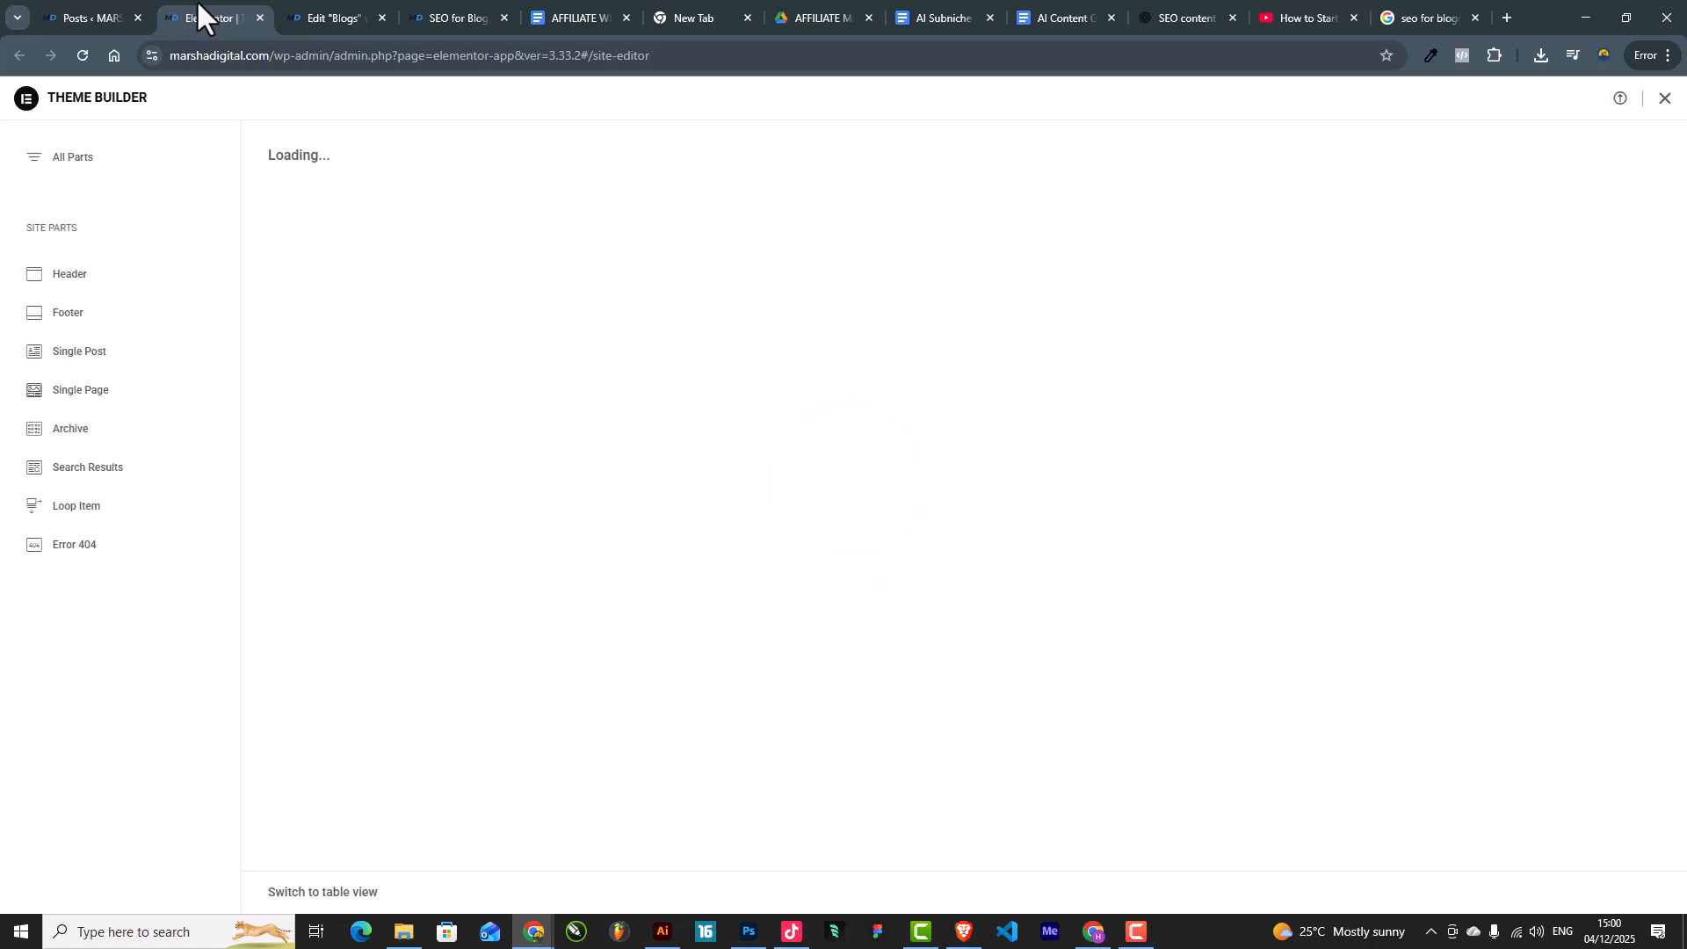
left_click(78, 510)
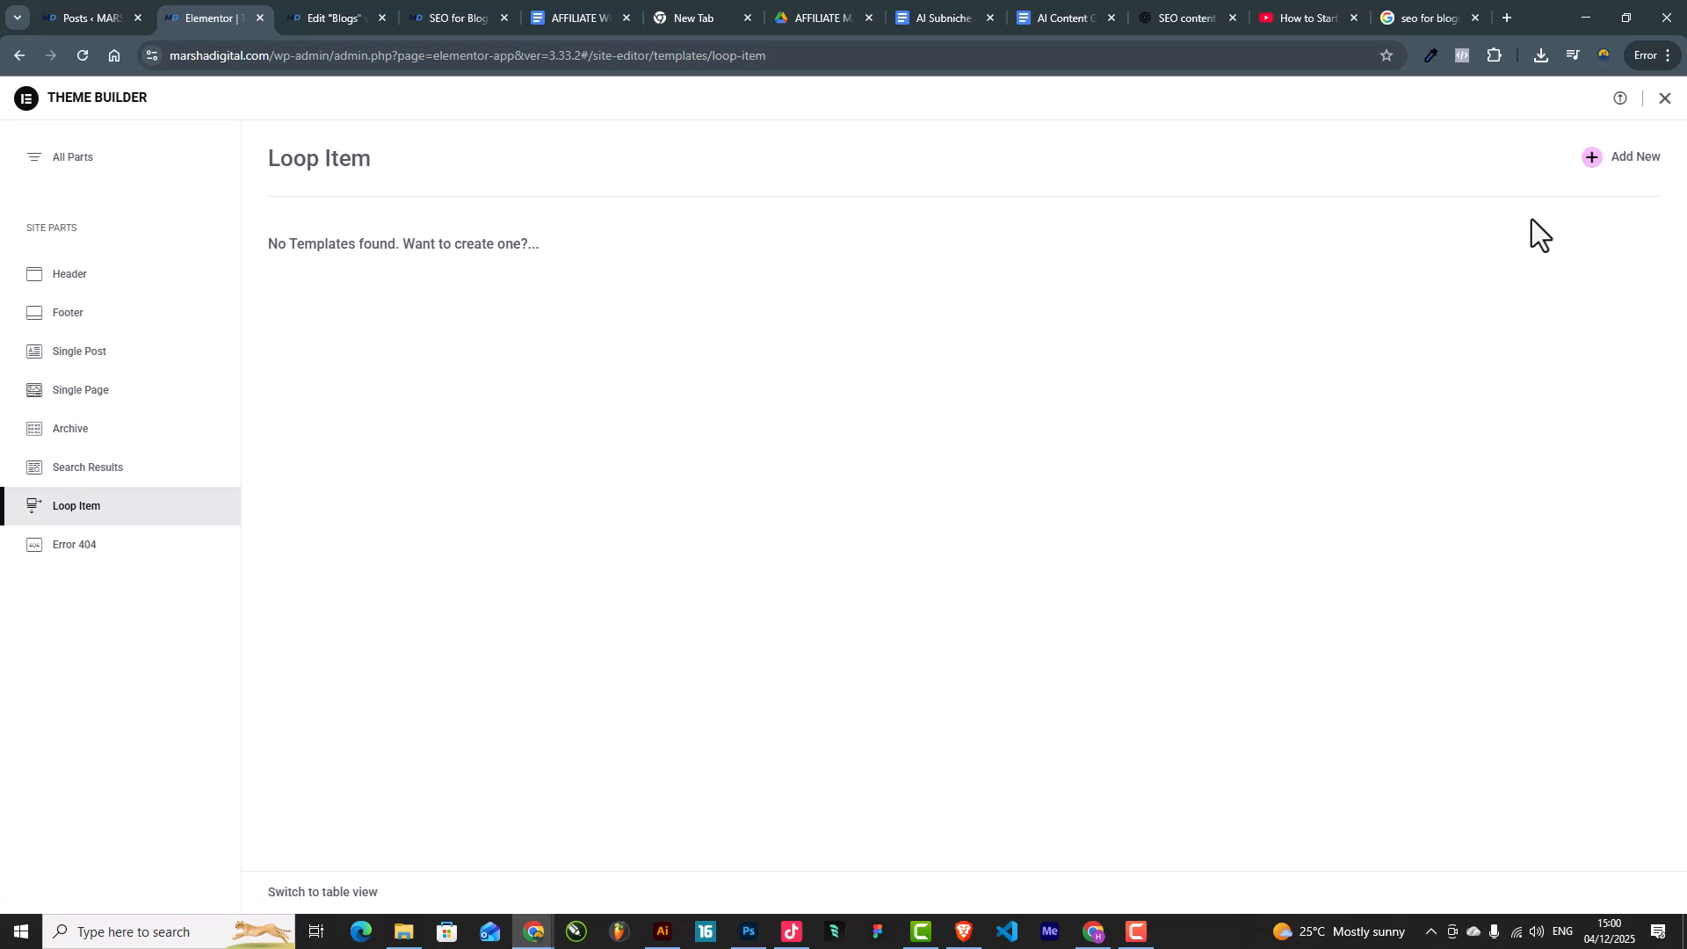
left_click(1628, 161)
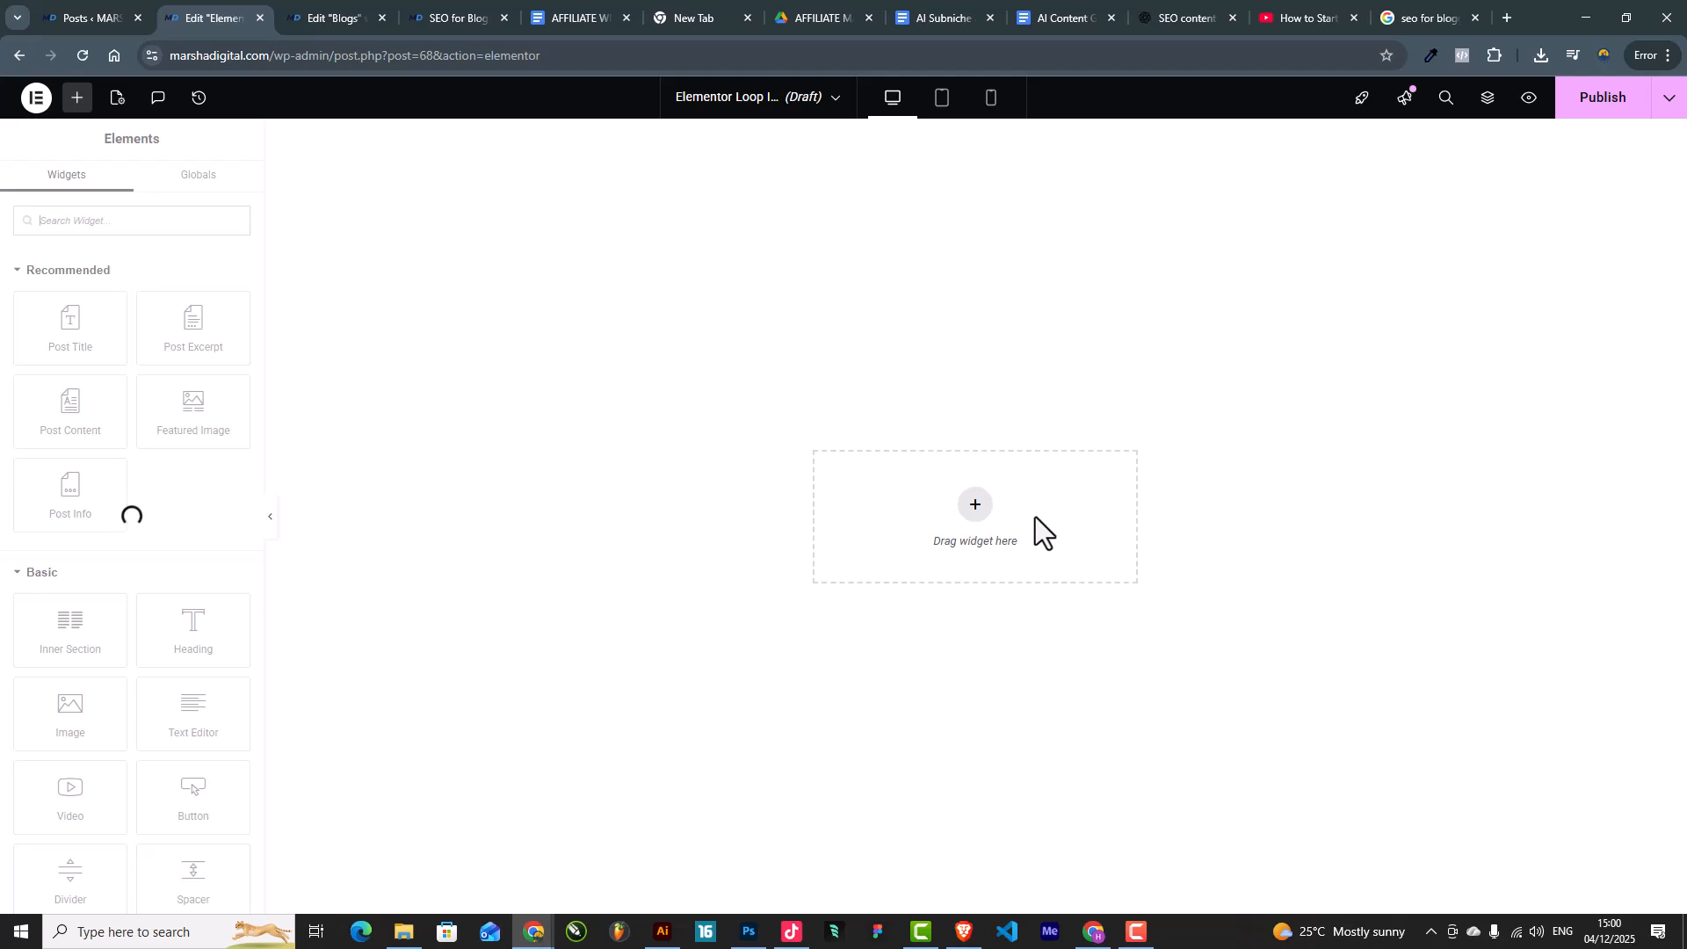
left_click(338, 16)
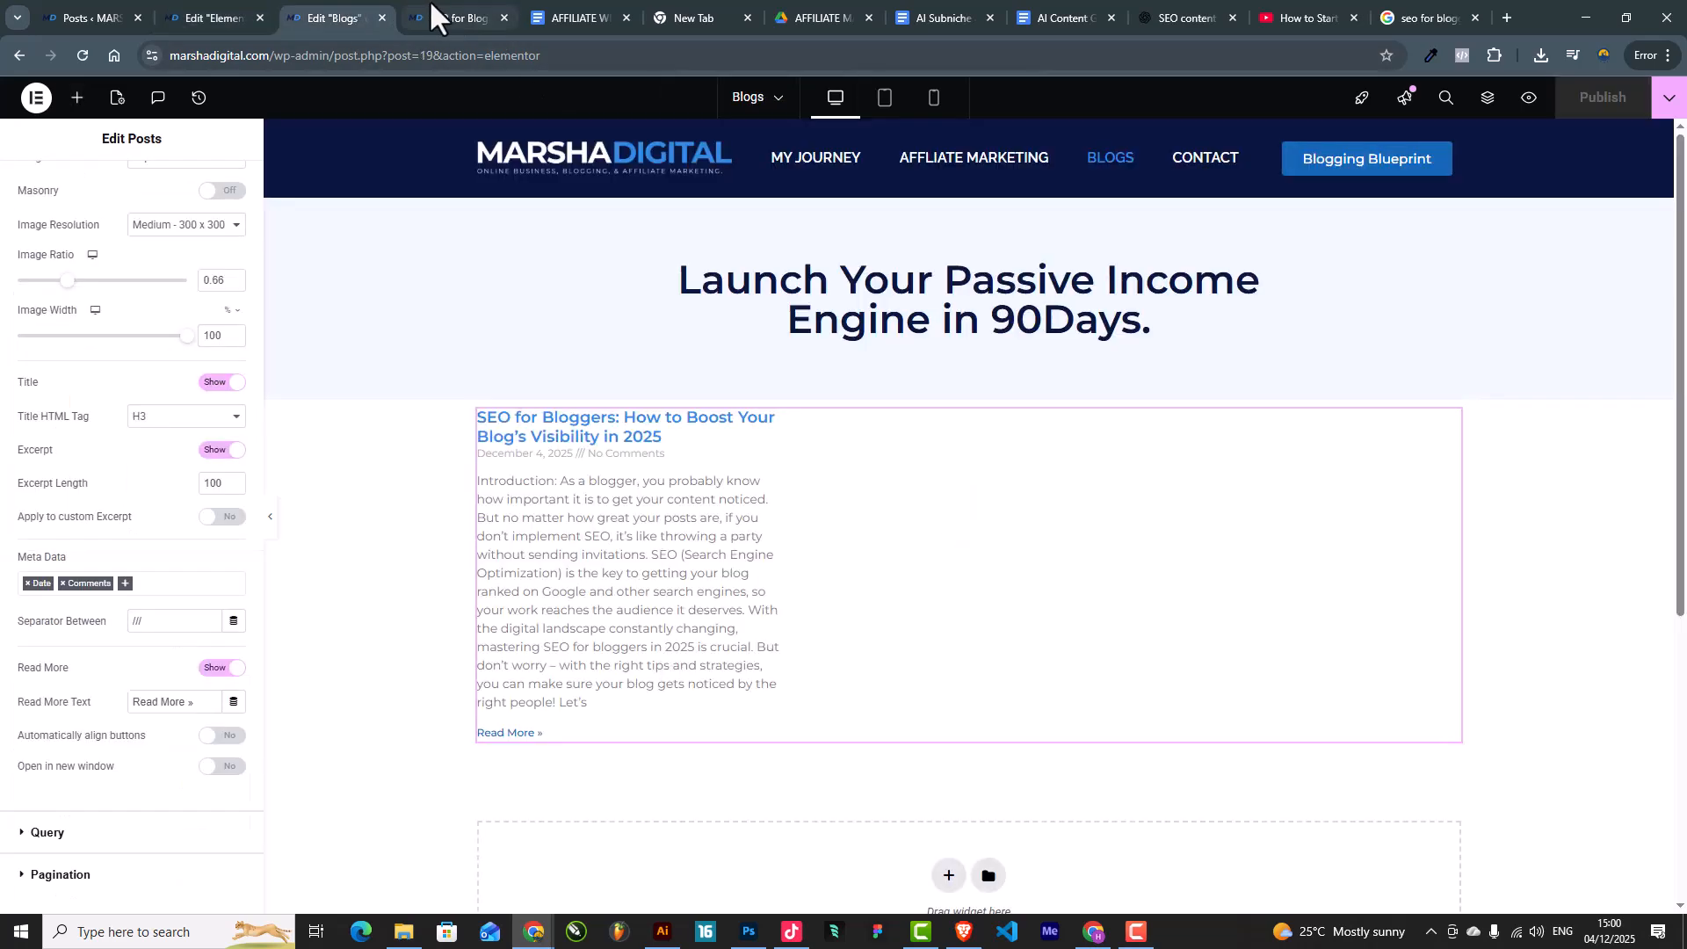
left_click(434, 2)
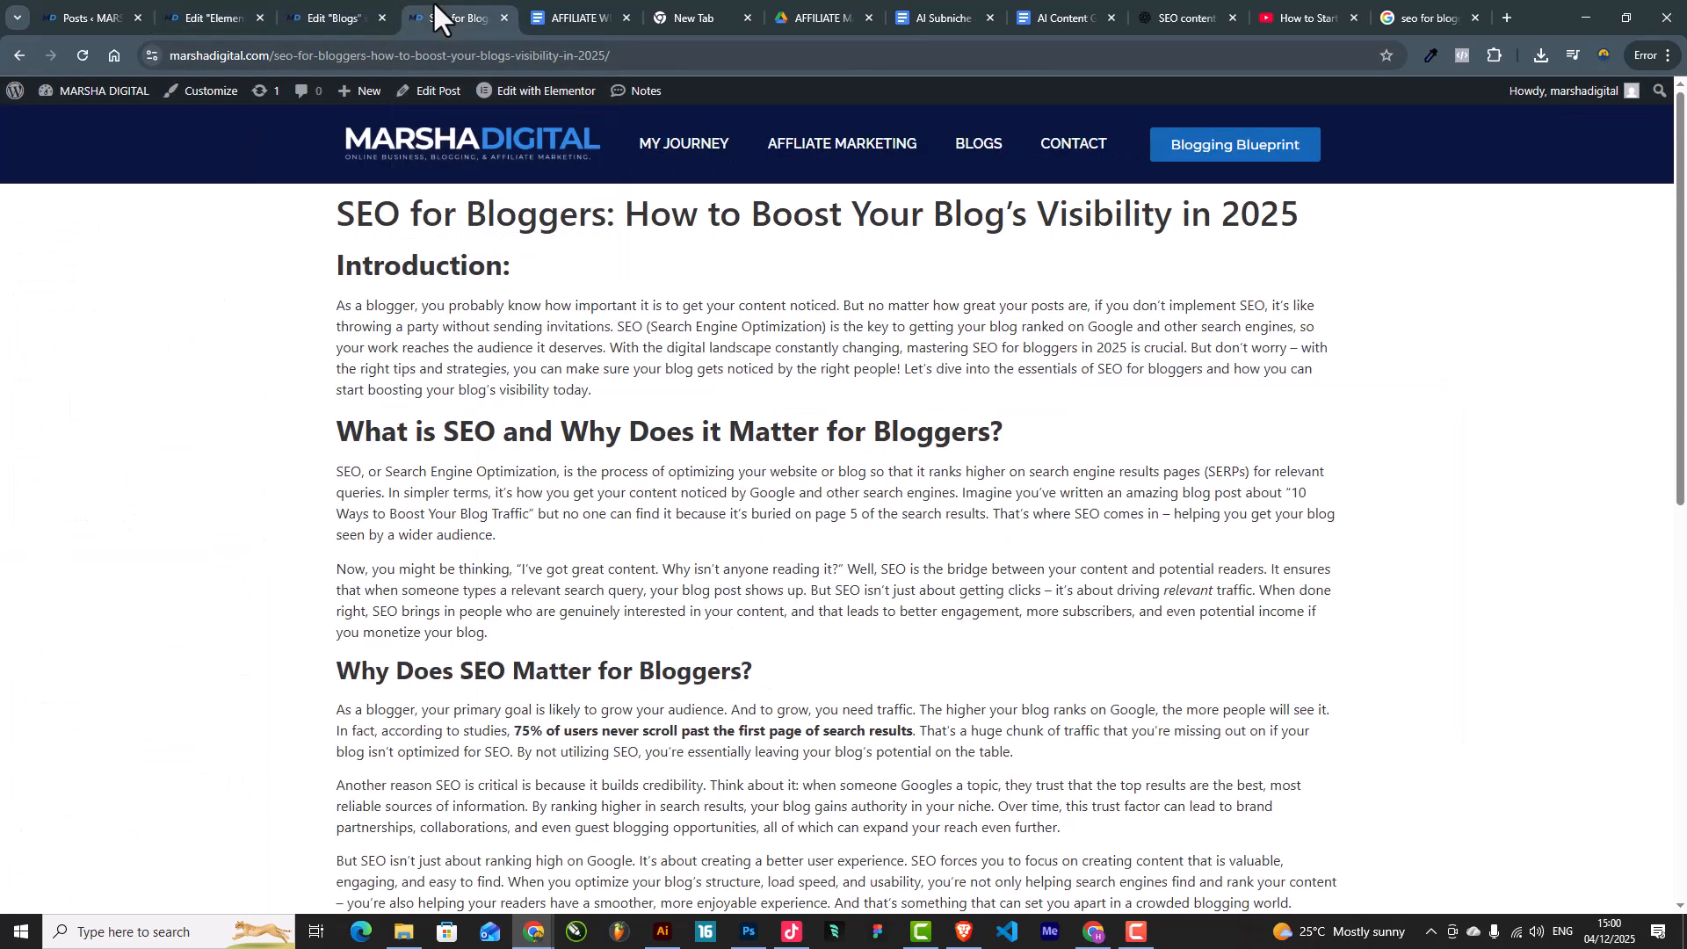
left_click(86, 8)
left_click(176, 3)
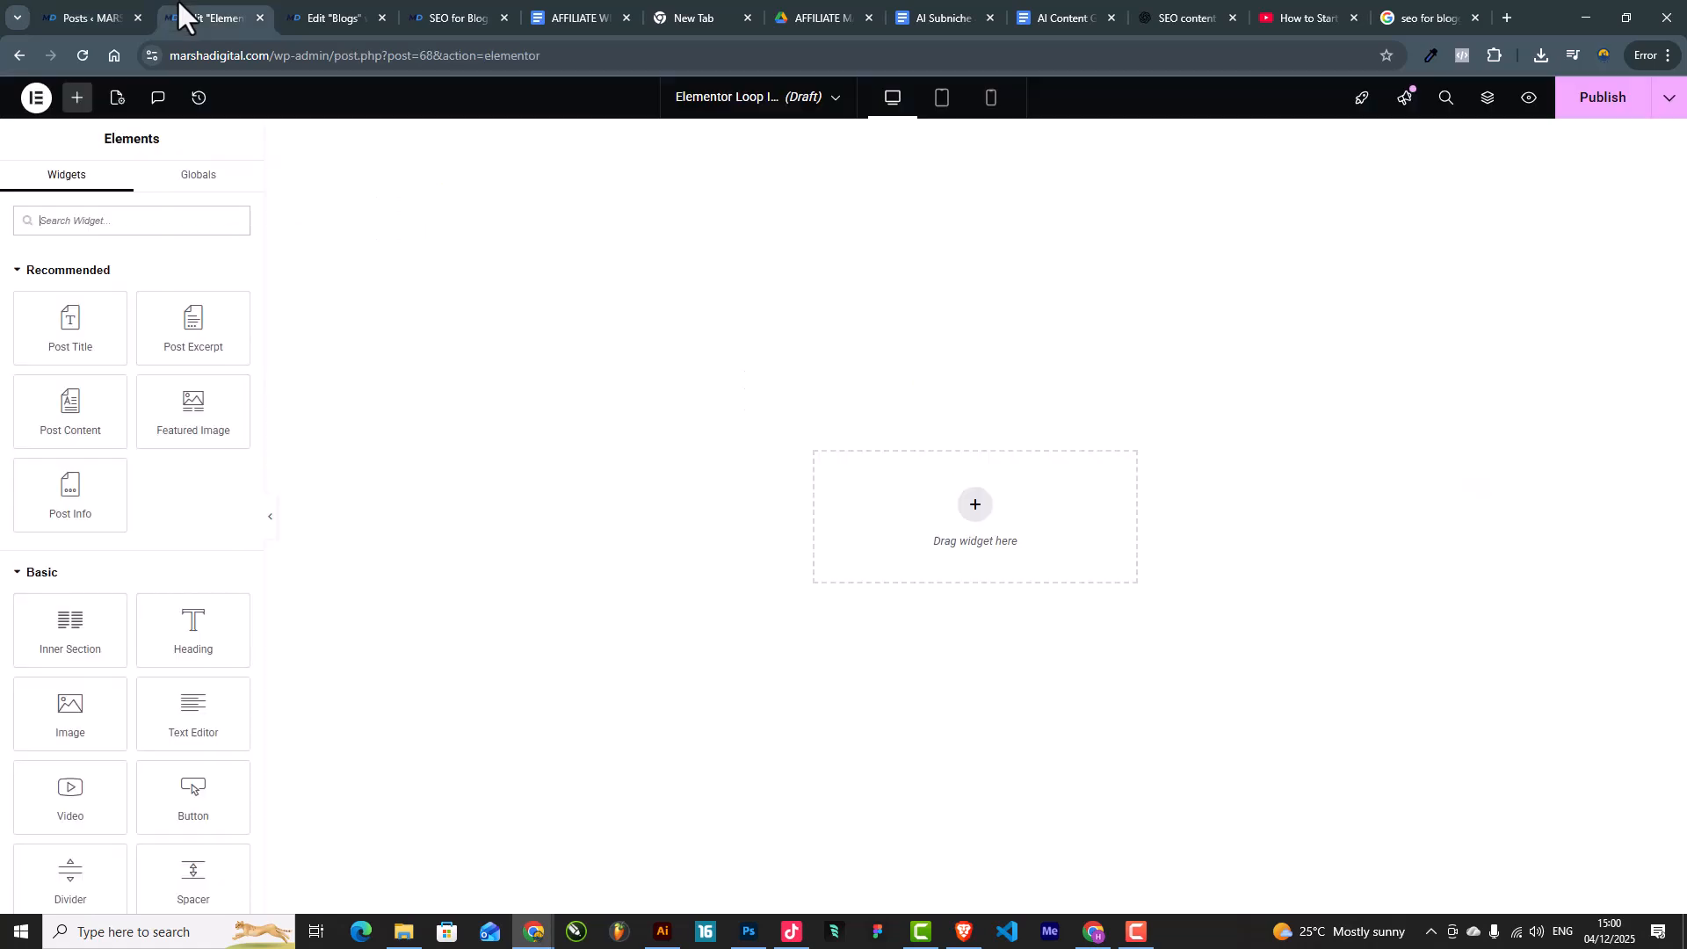
left_click(467, 16)
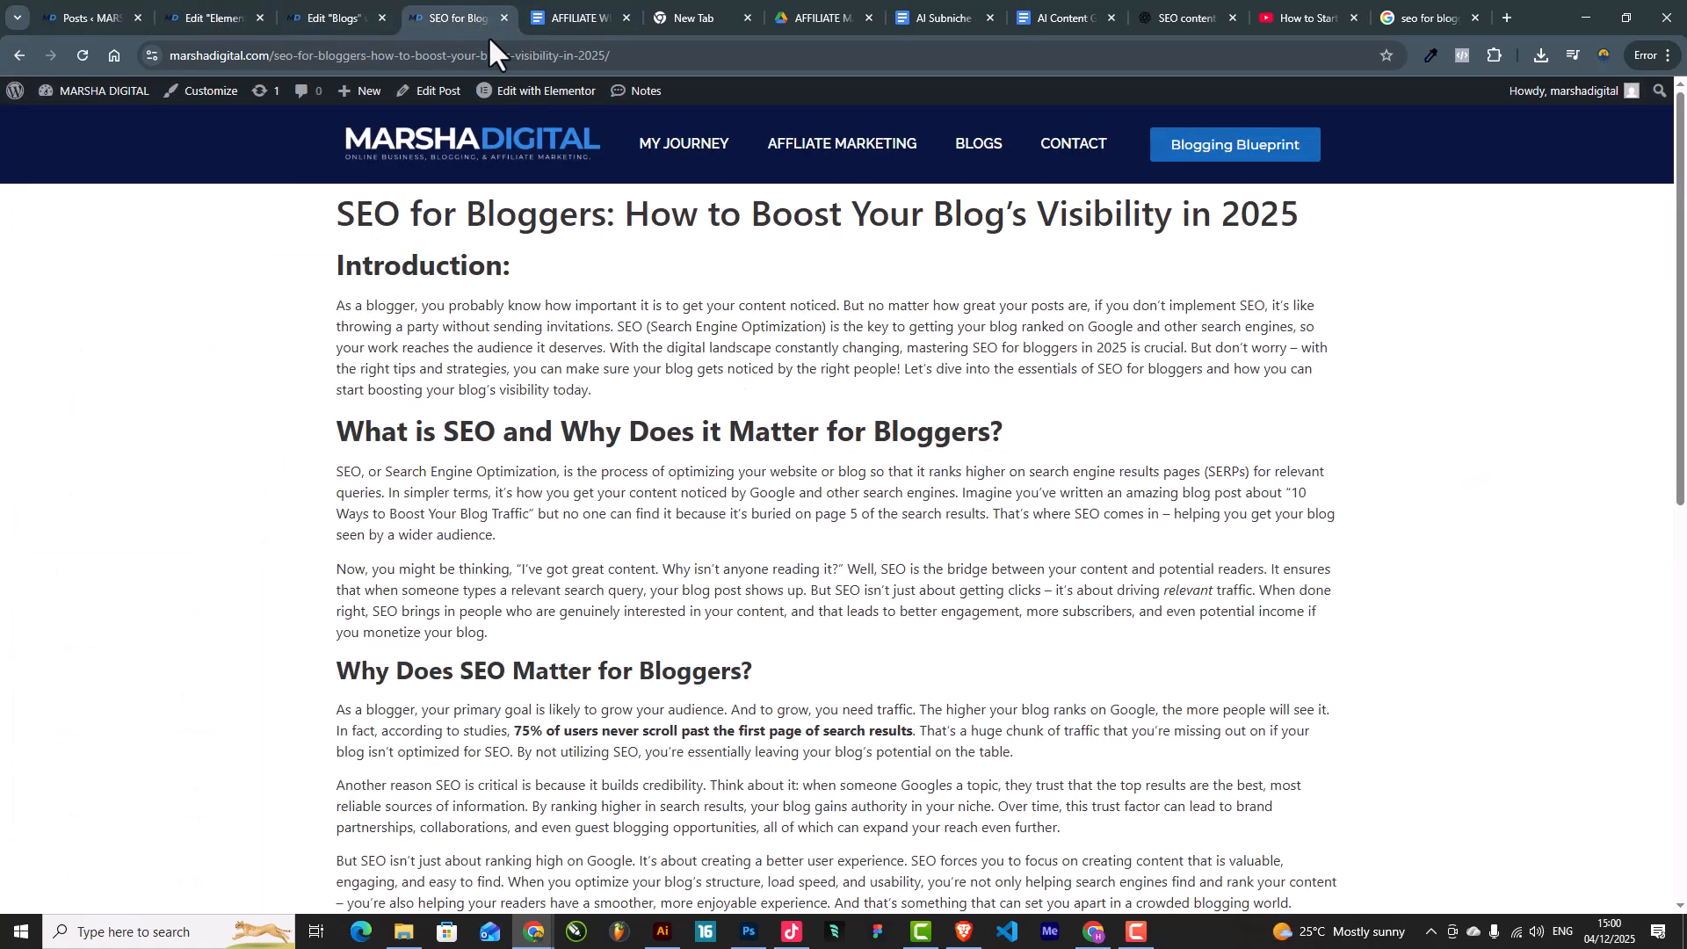
left_click(980, 145)
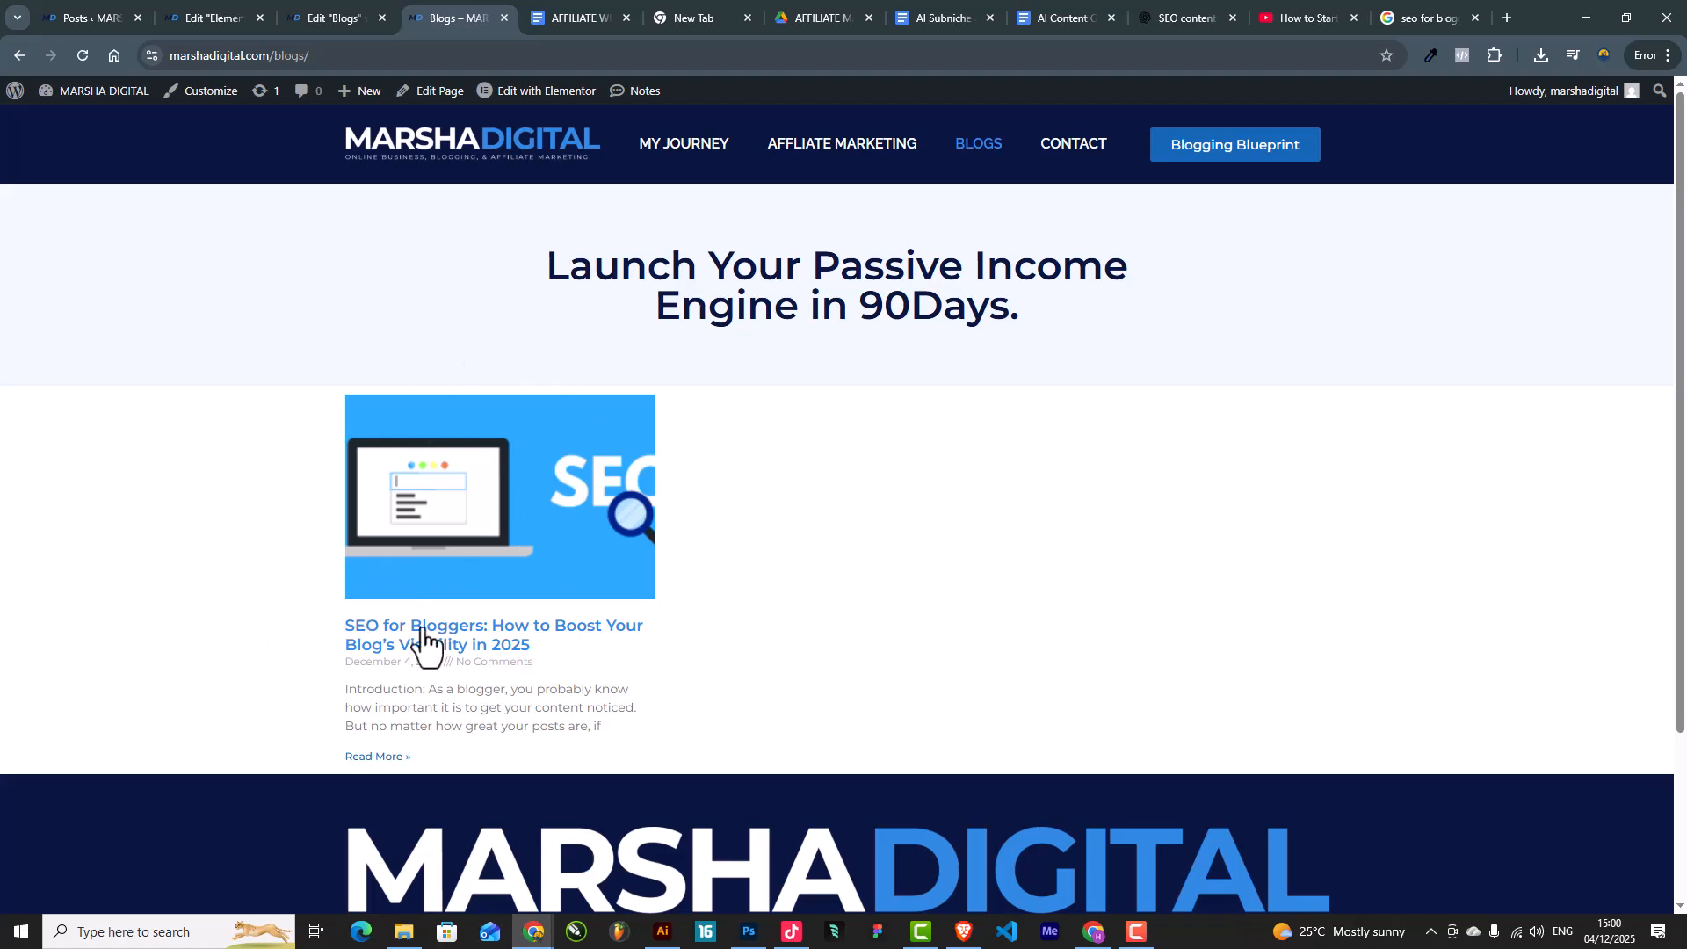
left_click(336, 5)
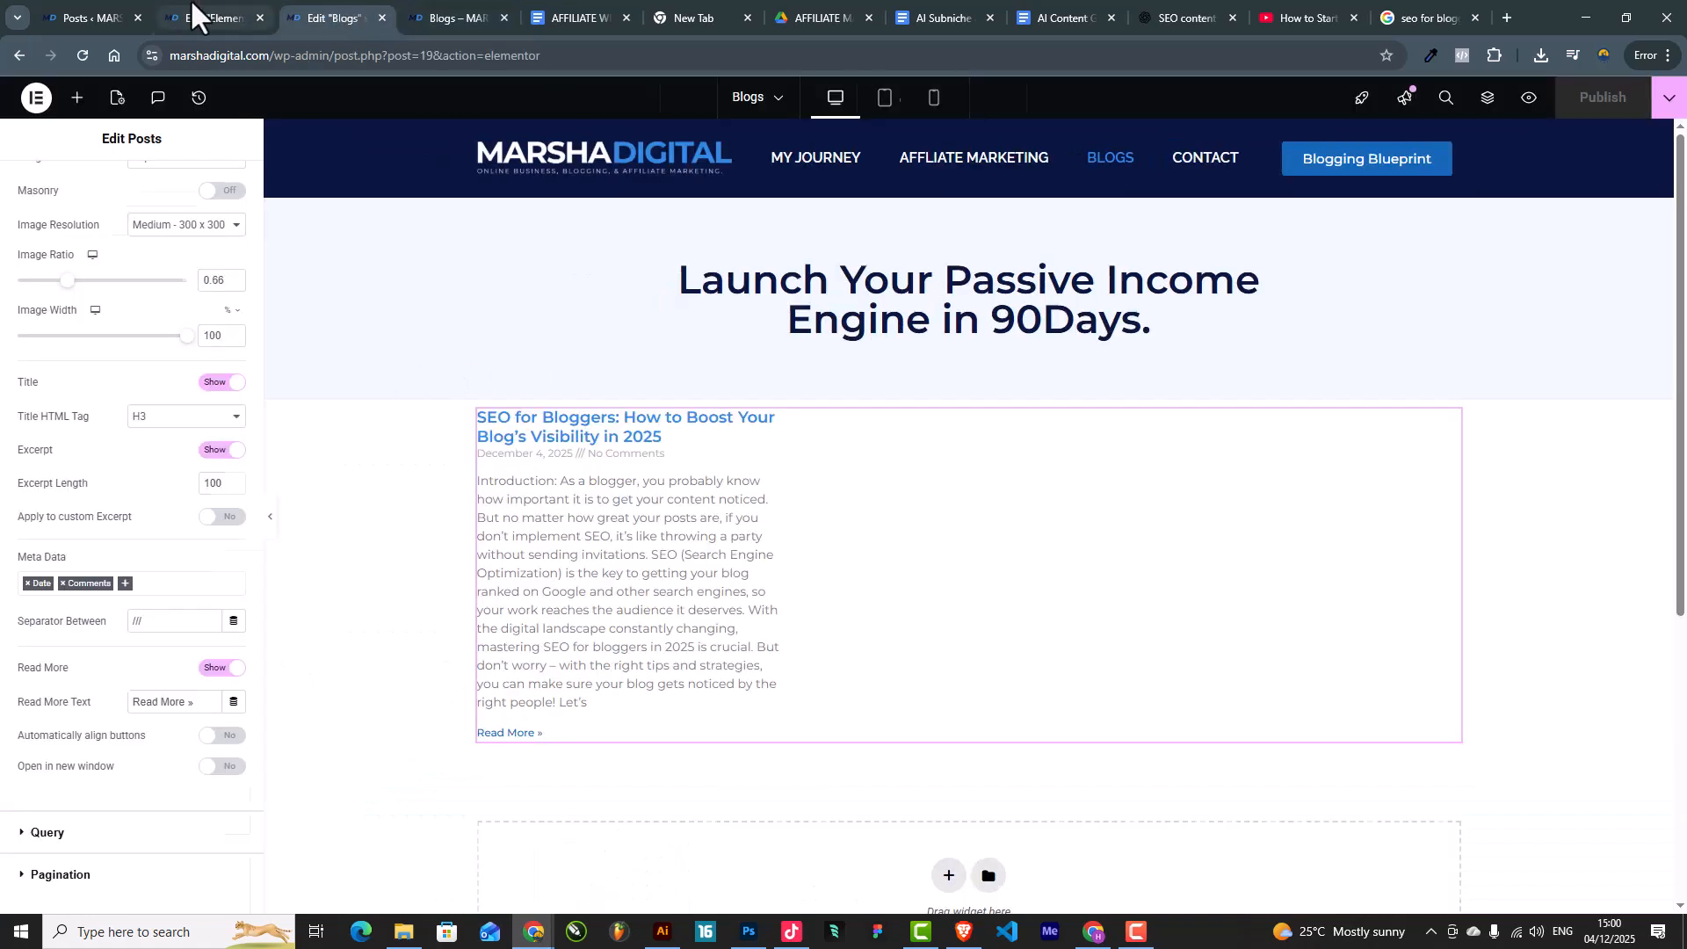
left_click(192, 4)
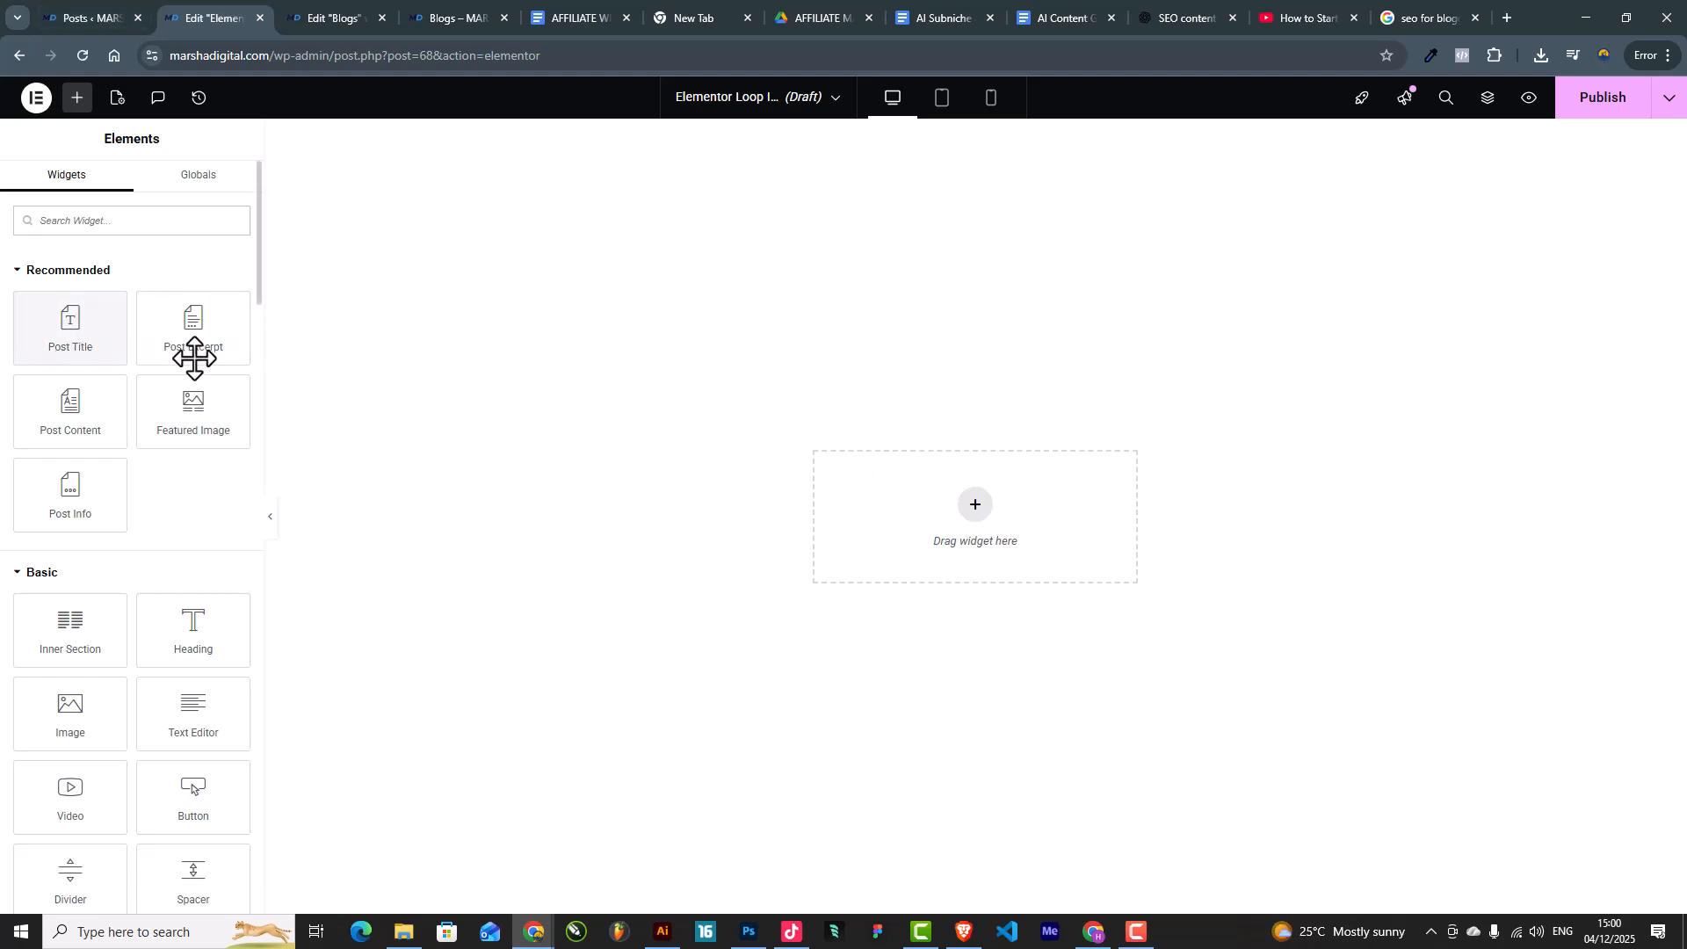
Step: Add a Featured Image at 100% width, about 254 px tall, with Object Fit Cover
left_click_drag(199, 433, 975, 524)
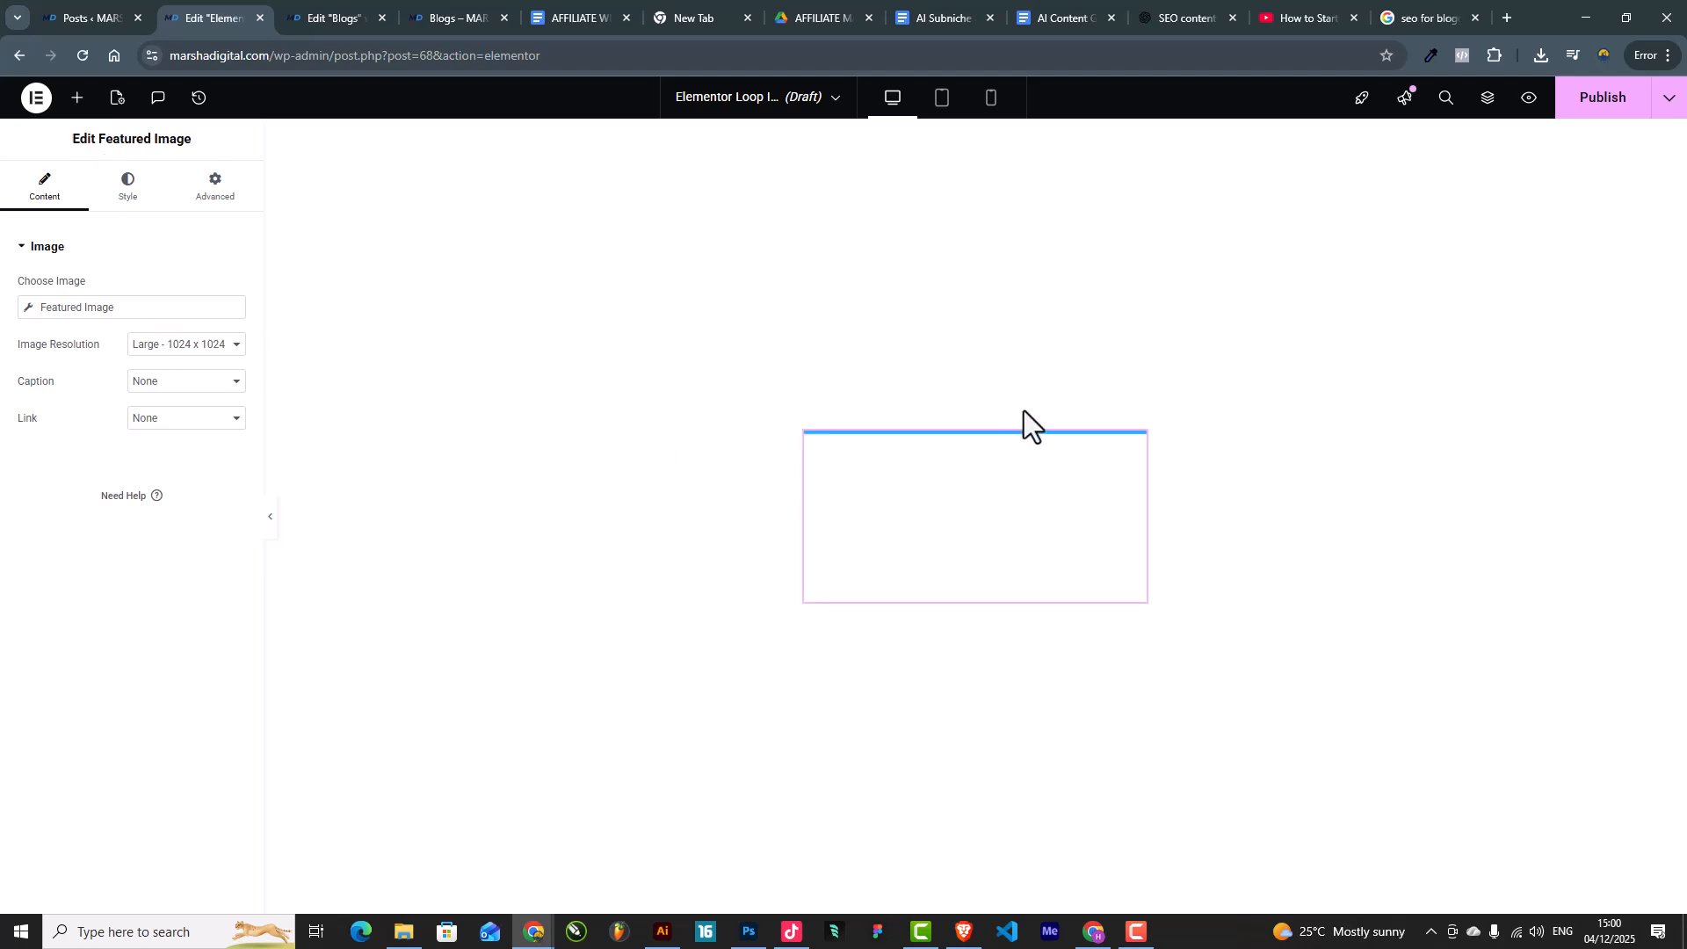
left_click(103, 195)
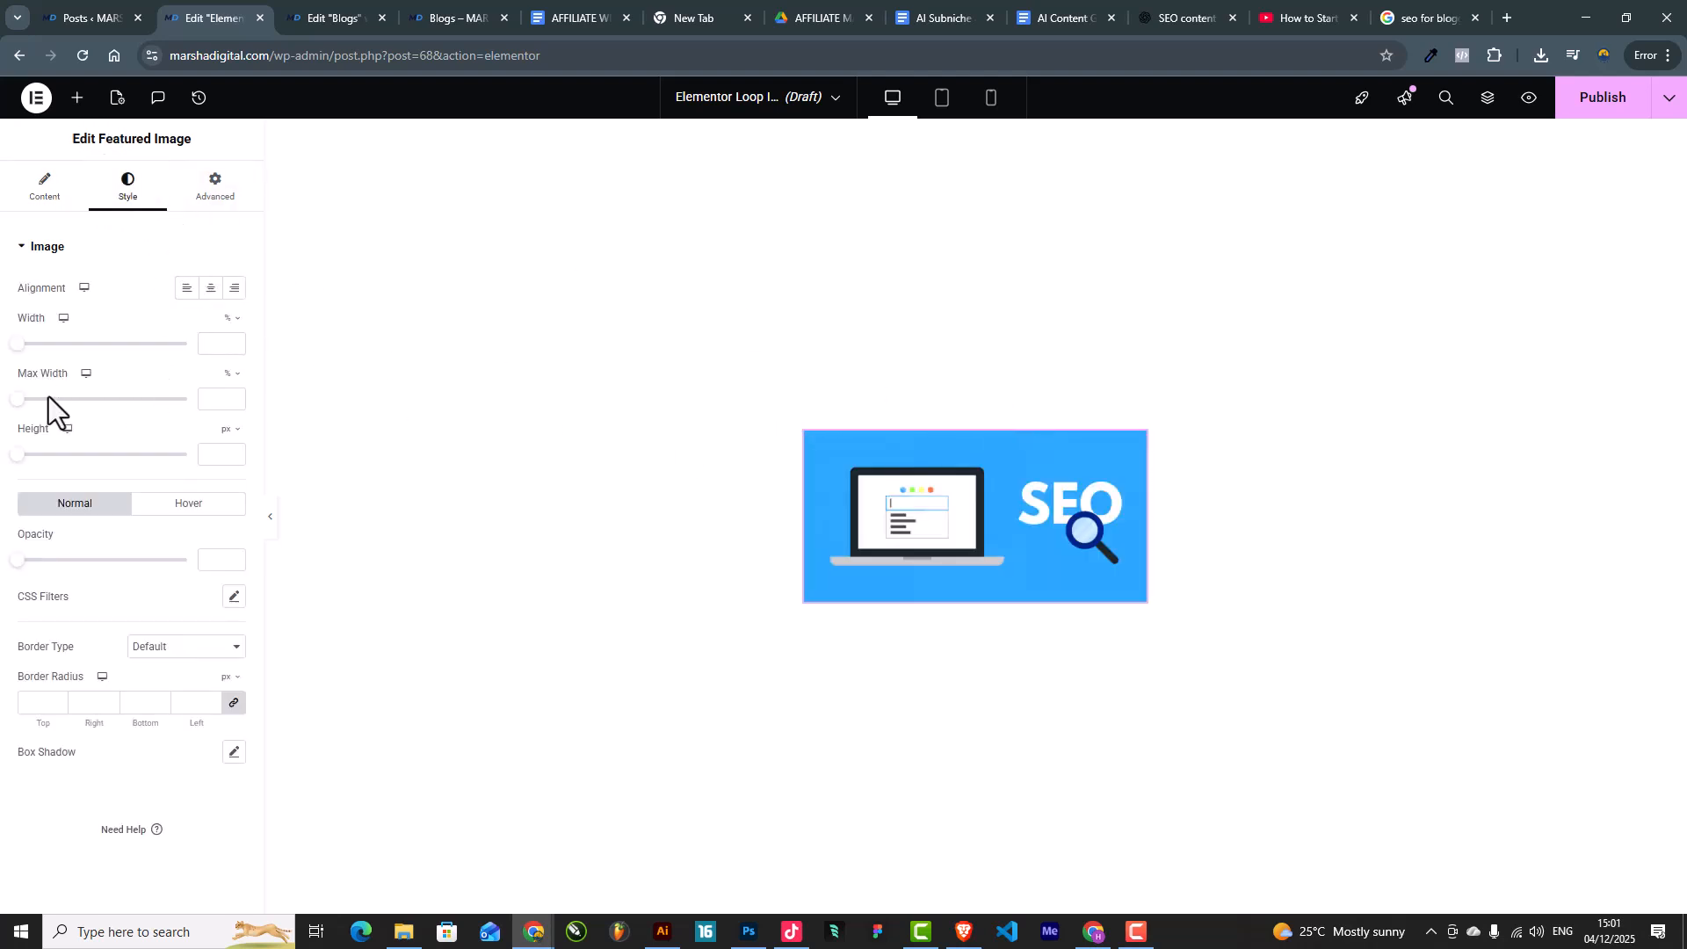
left_click_drag(21, 346, 219, 369)
left_click_drag(24, 451, 112, 469)
left_click(156, 505)
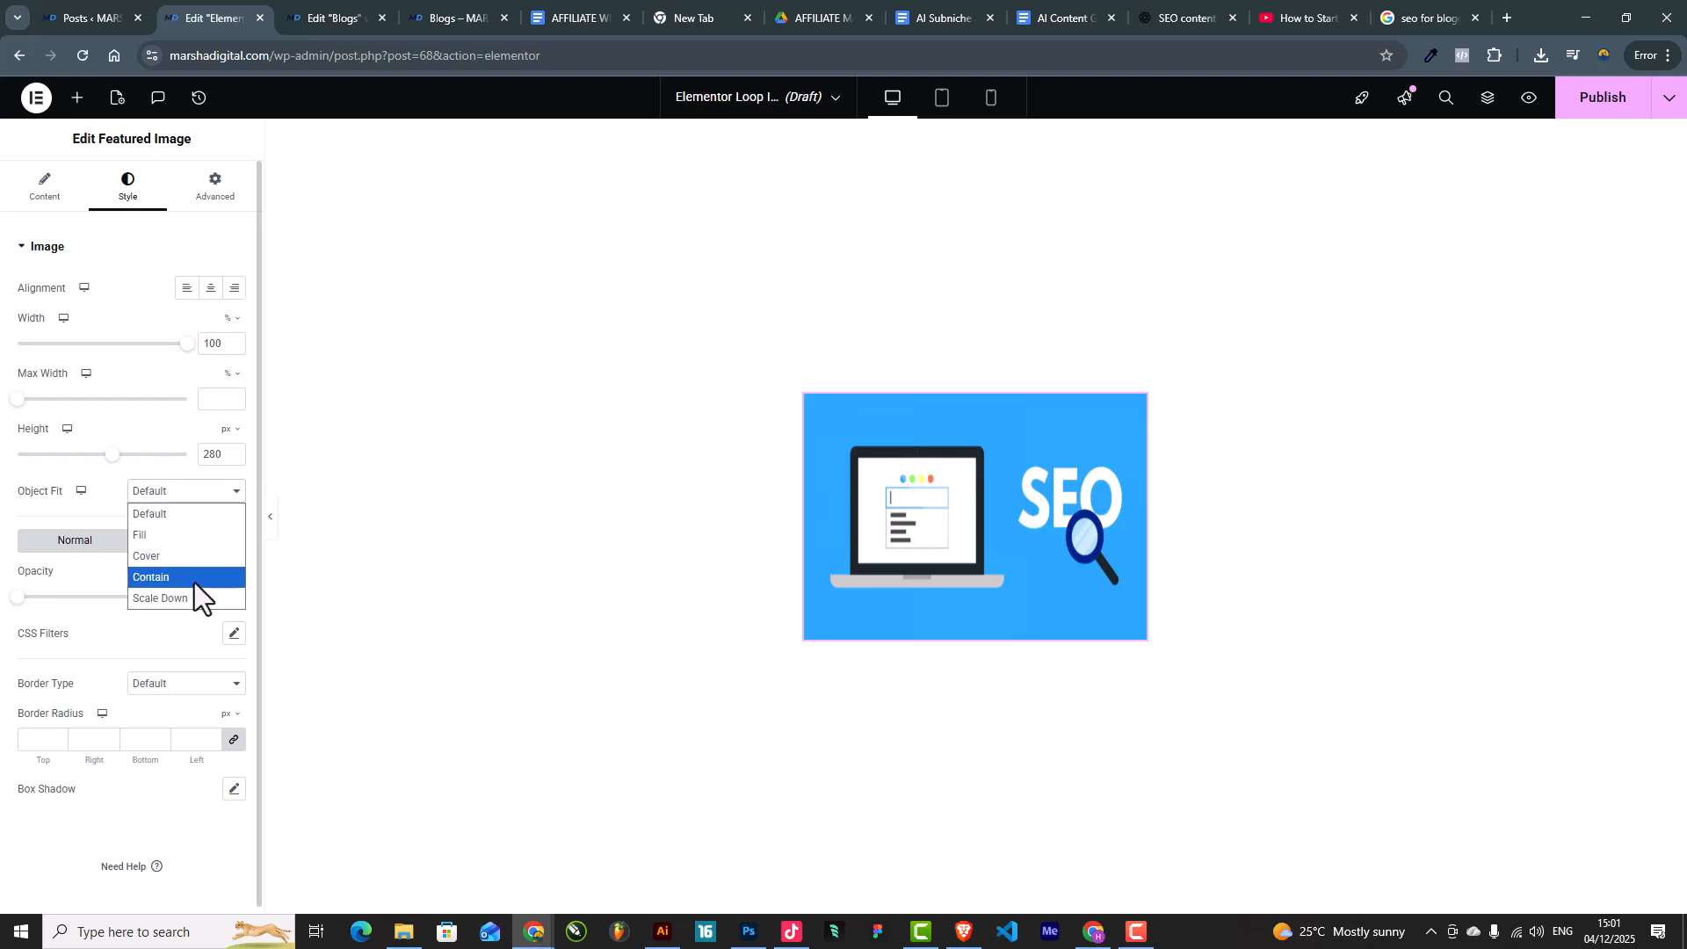
left_click(178, 566)
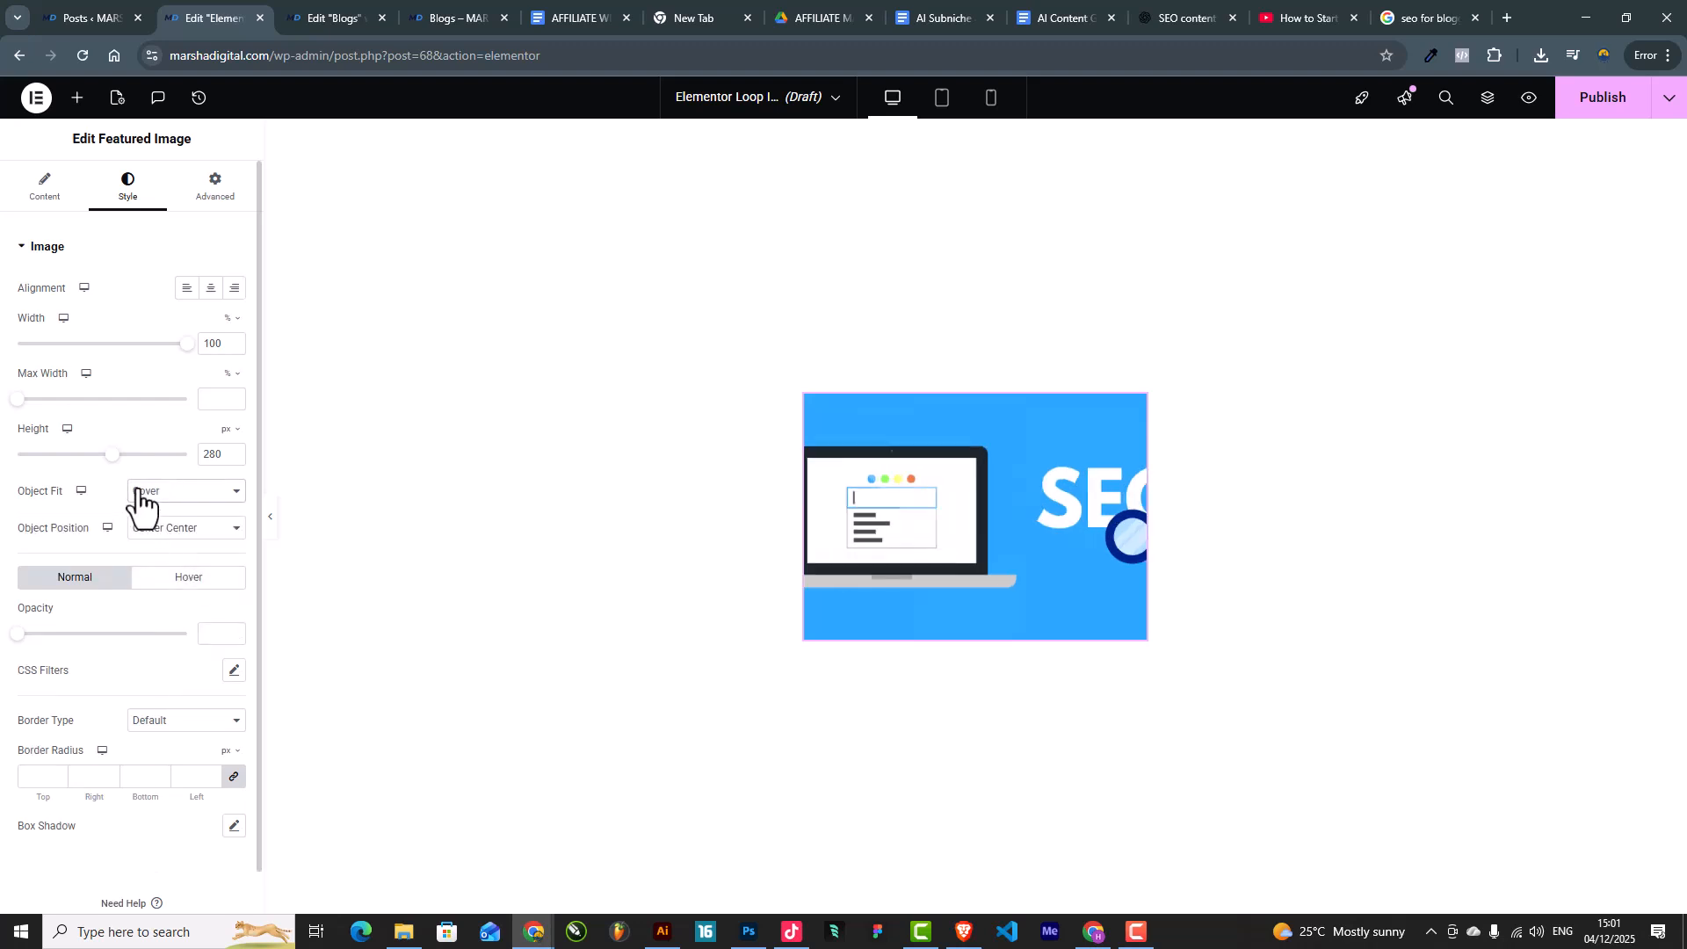
left_click_drag(112, 455, 101, 461)
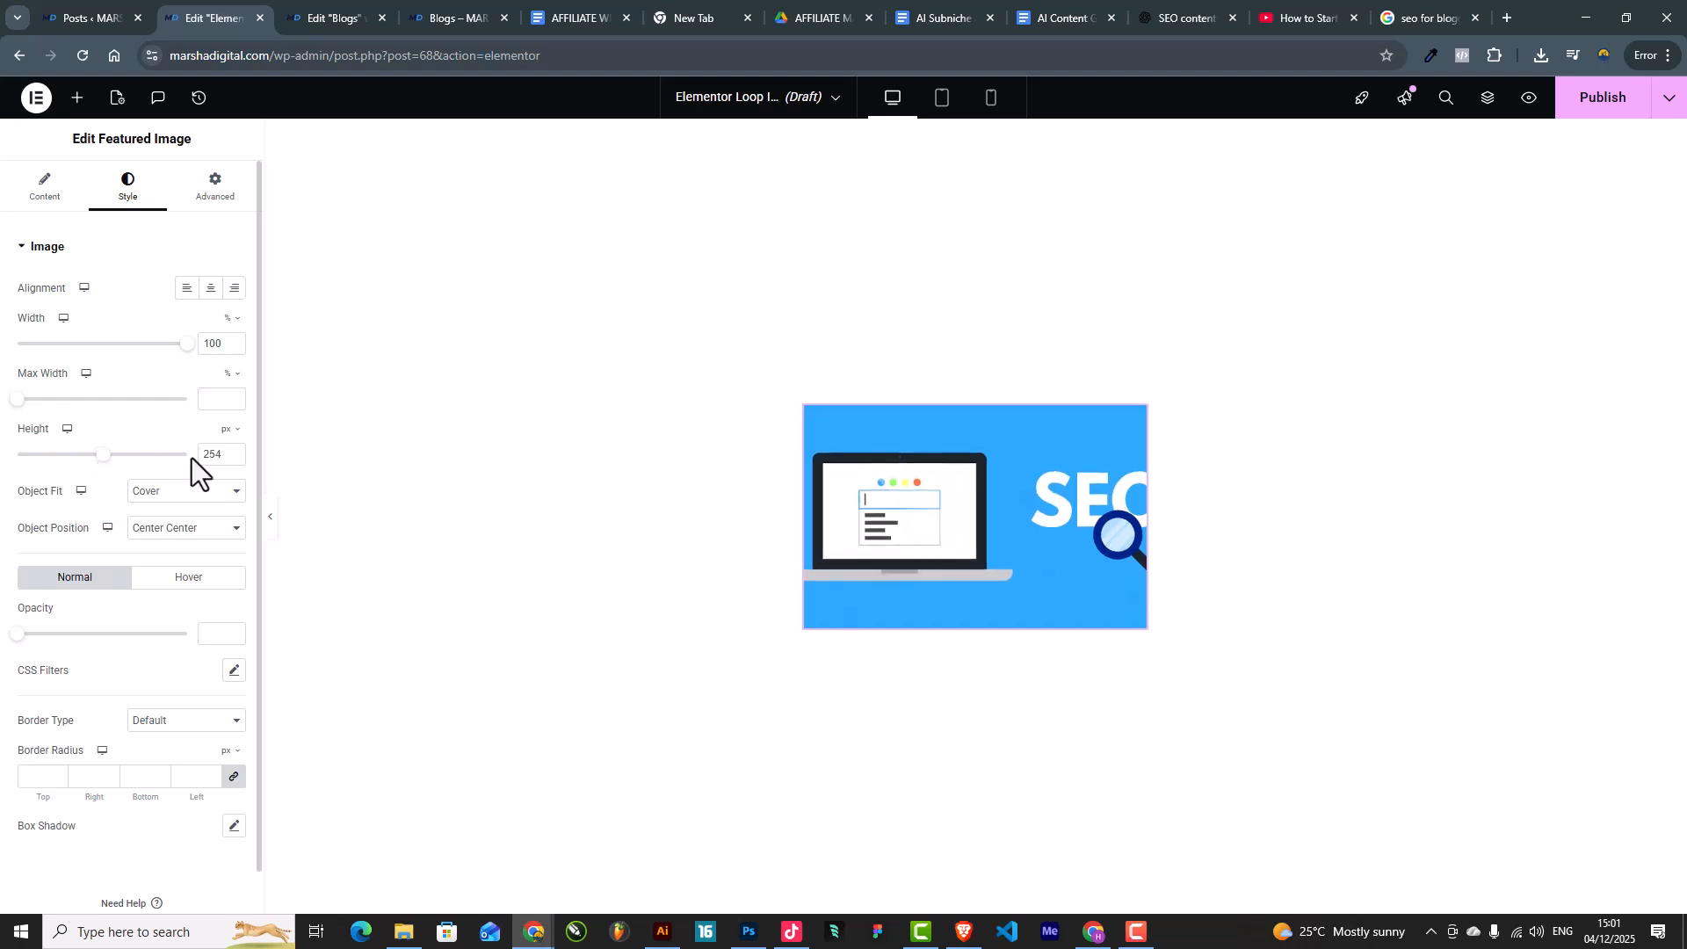
Step: Add the Post Title widget beneath the featured image
scroll(50, 747, "down", 1)
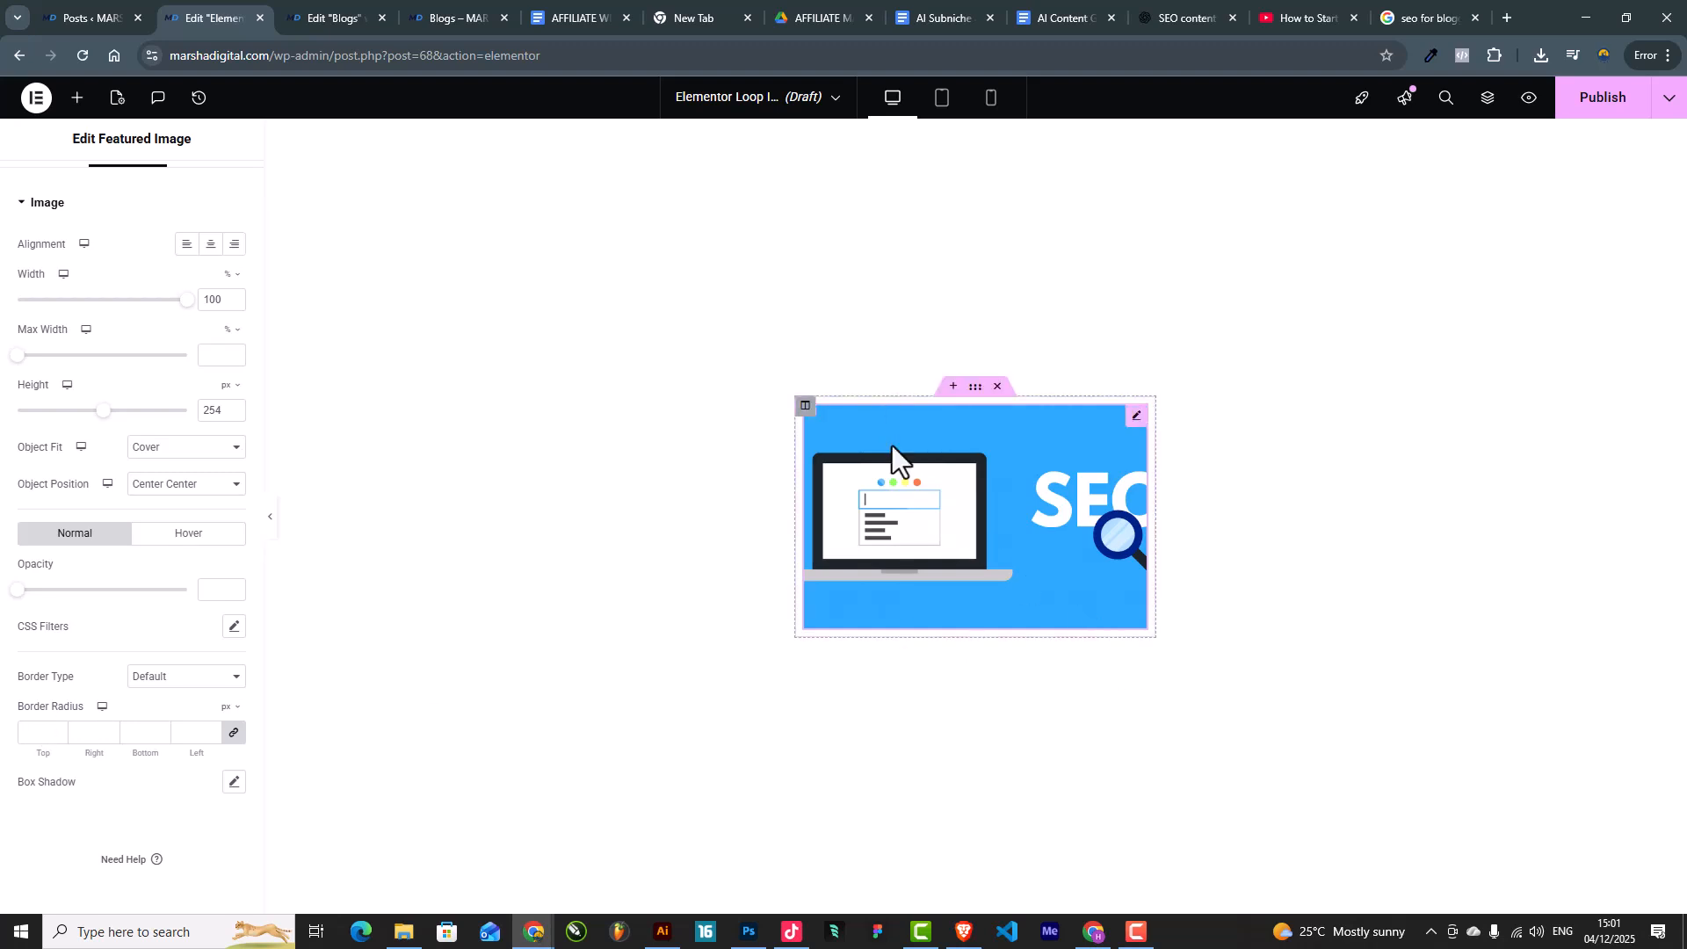
left_click(78, 98)
left_click_drag(69, 340, 930, 619)
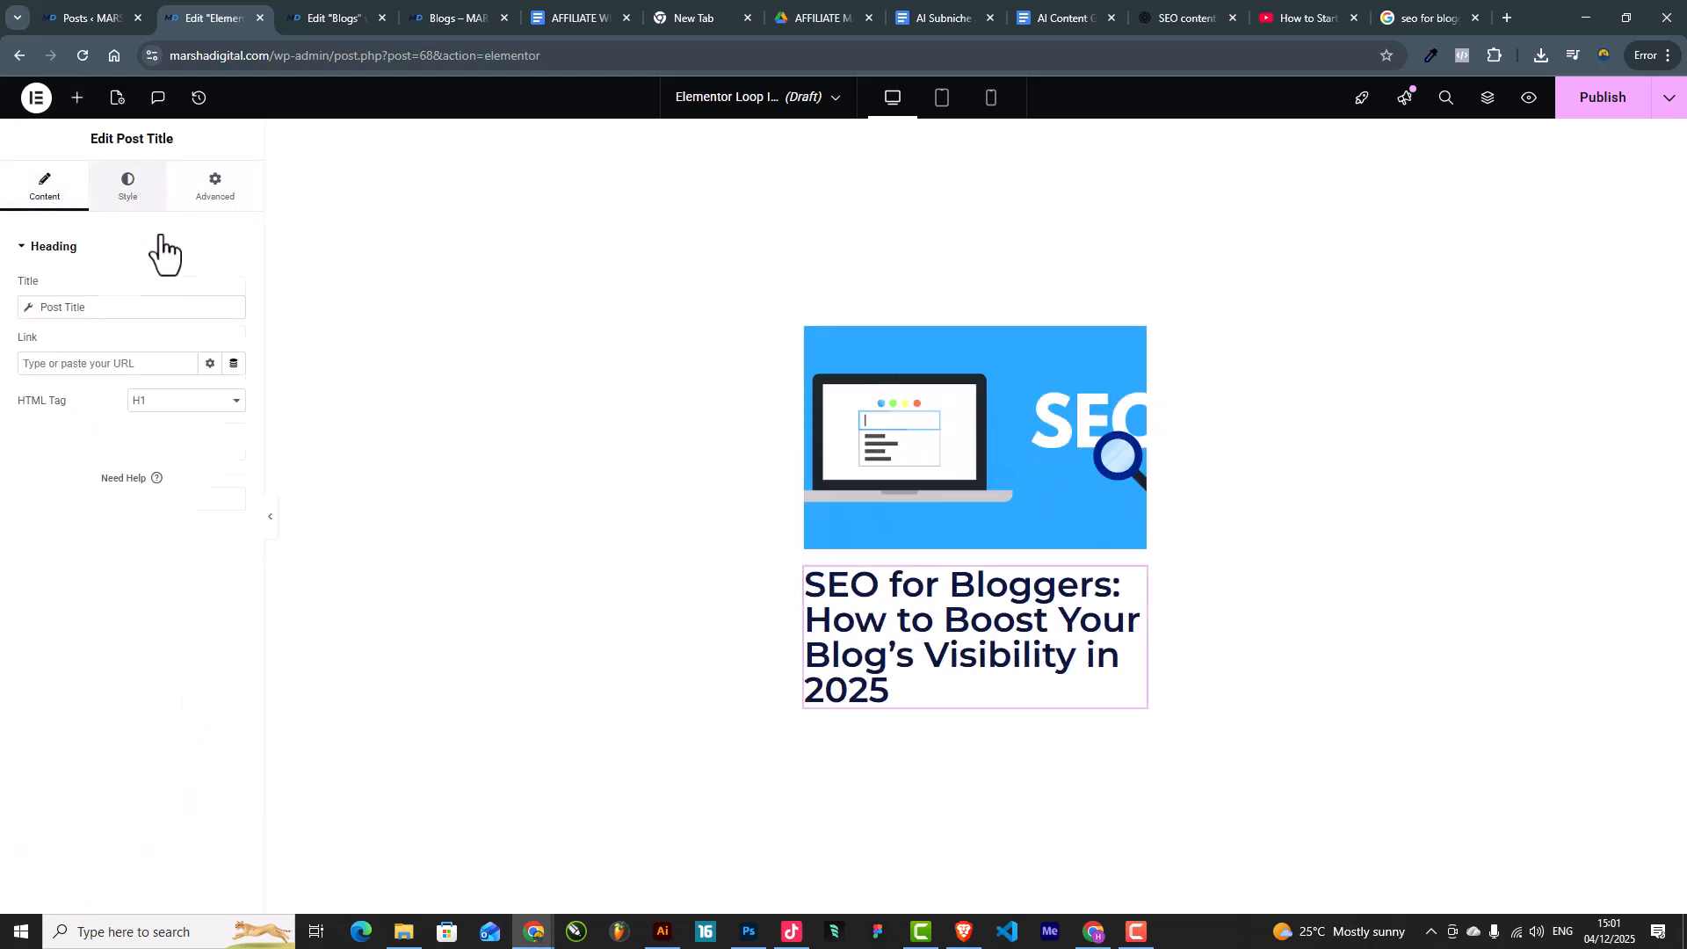
Step: Set the Post Title typography to 18 px font size and 24 px line height
left_click(129, 186)
left_click(233, 339)
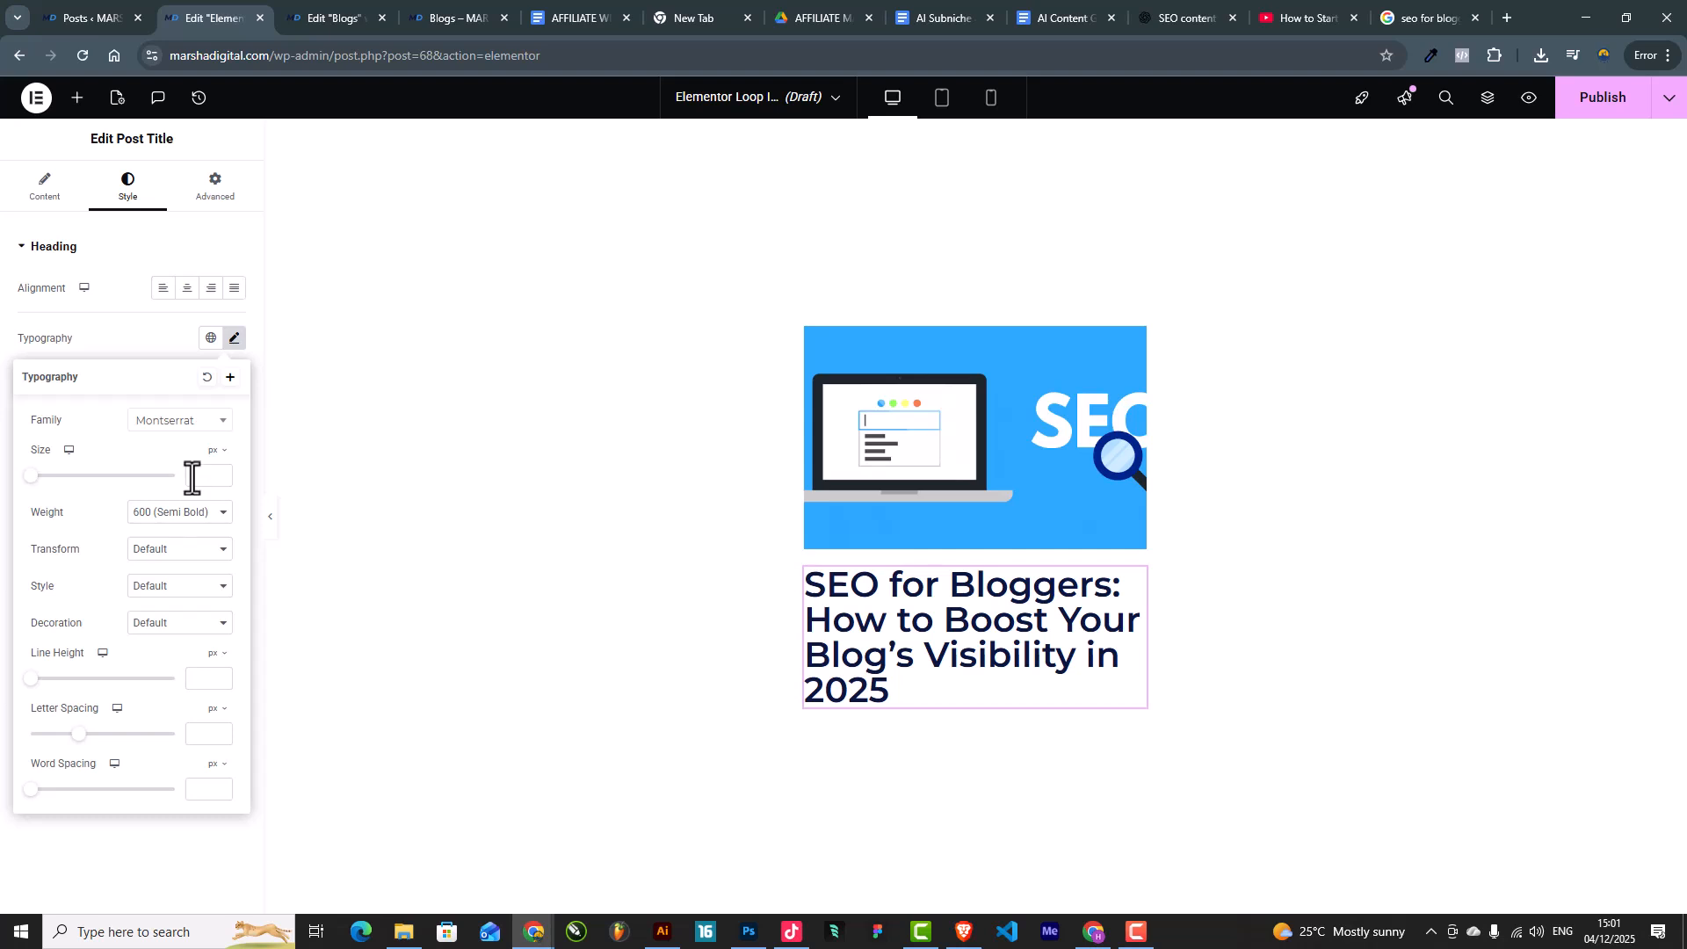
left_click(193, 477)
type("18")
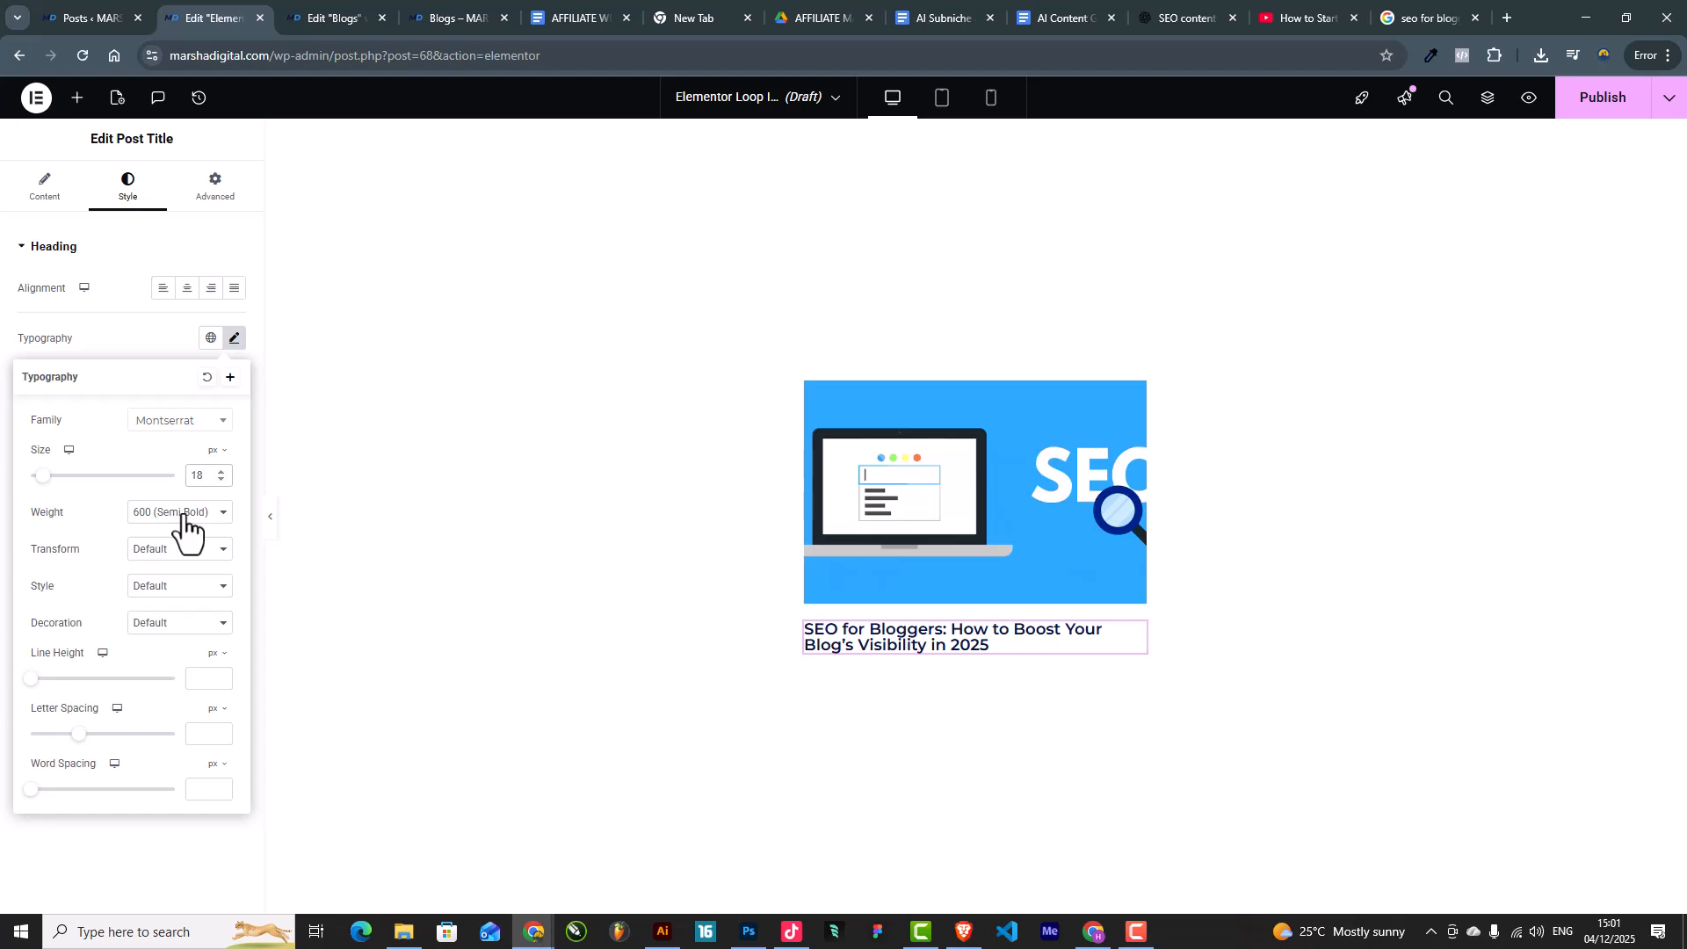
left_click(210, 678)
type("14")
key("BackSpace")
key("BackSpace")
type("24")
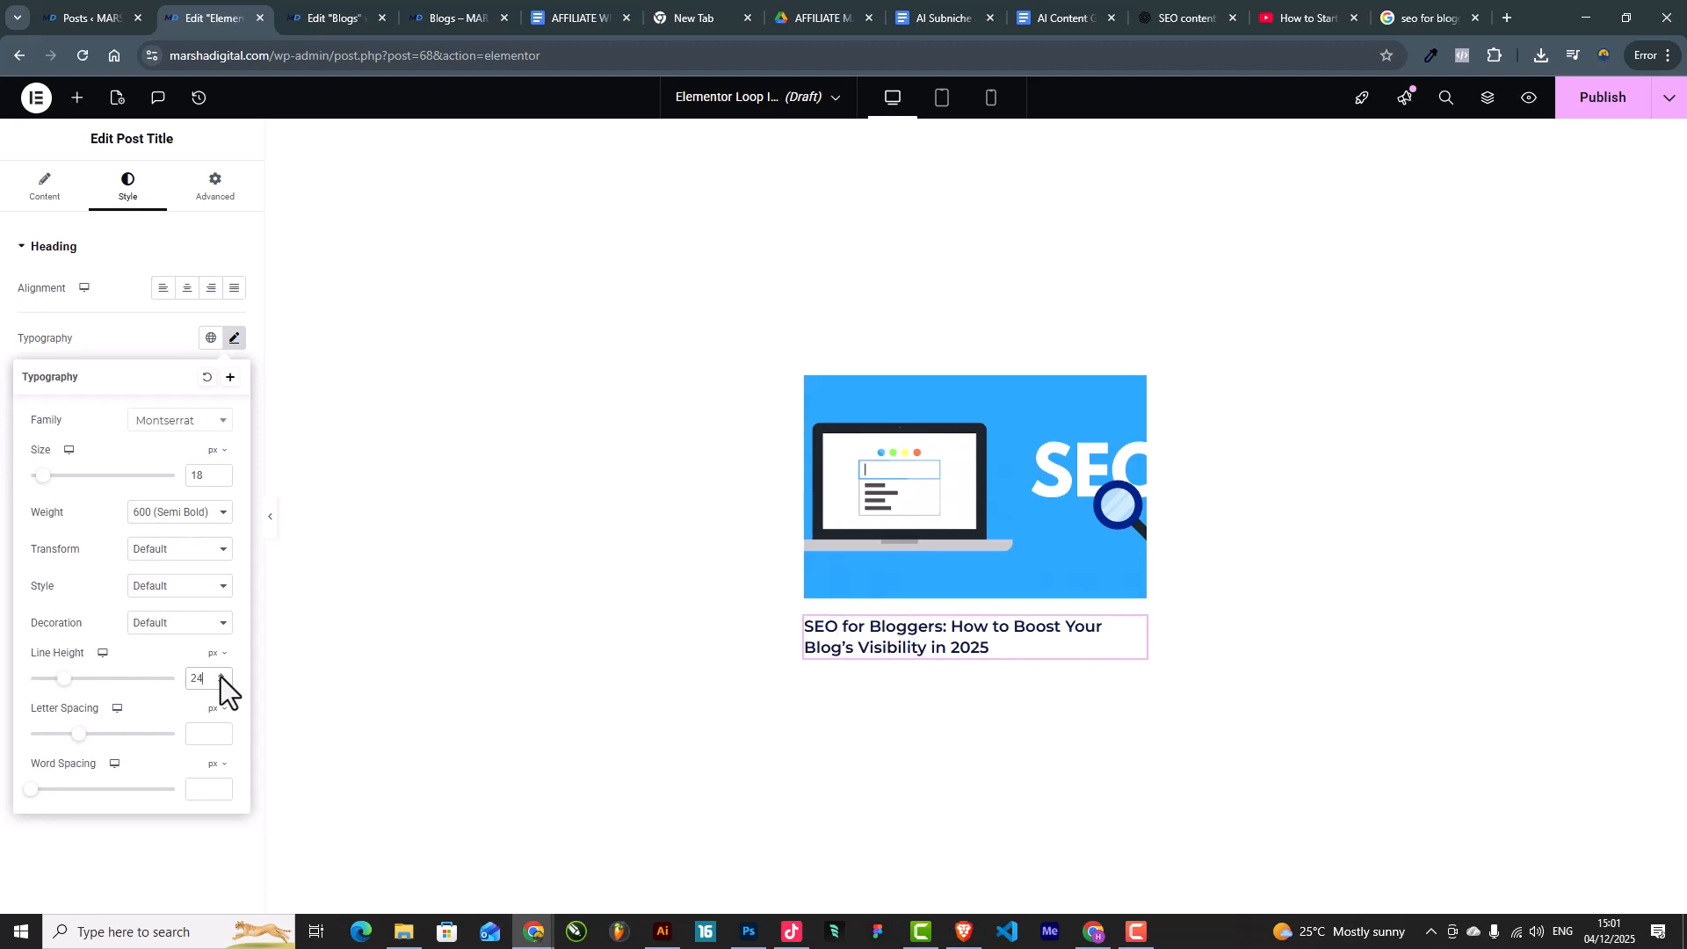
left_click(105, 325)
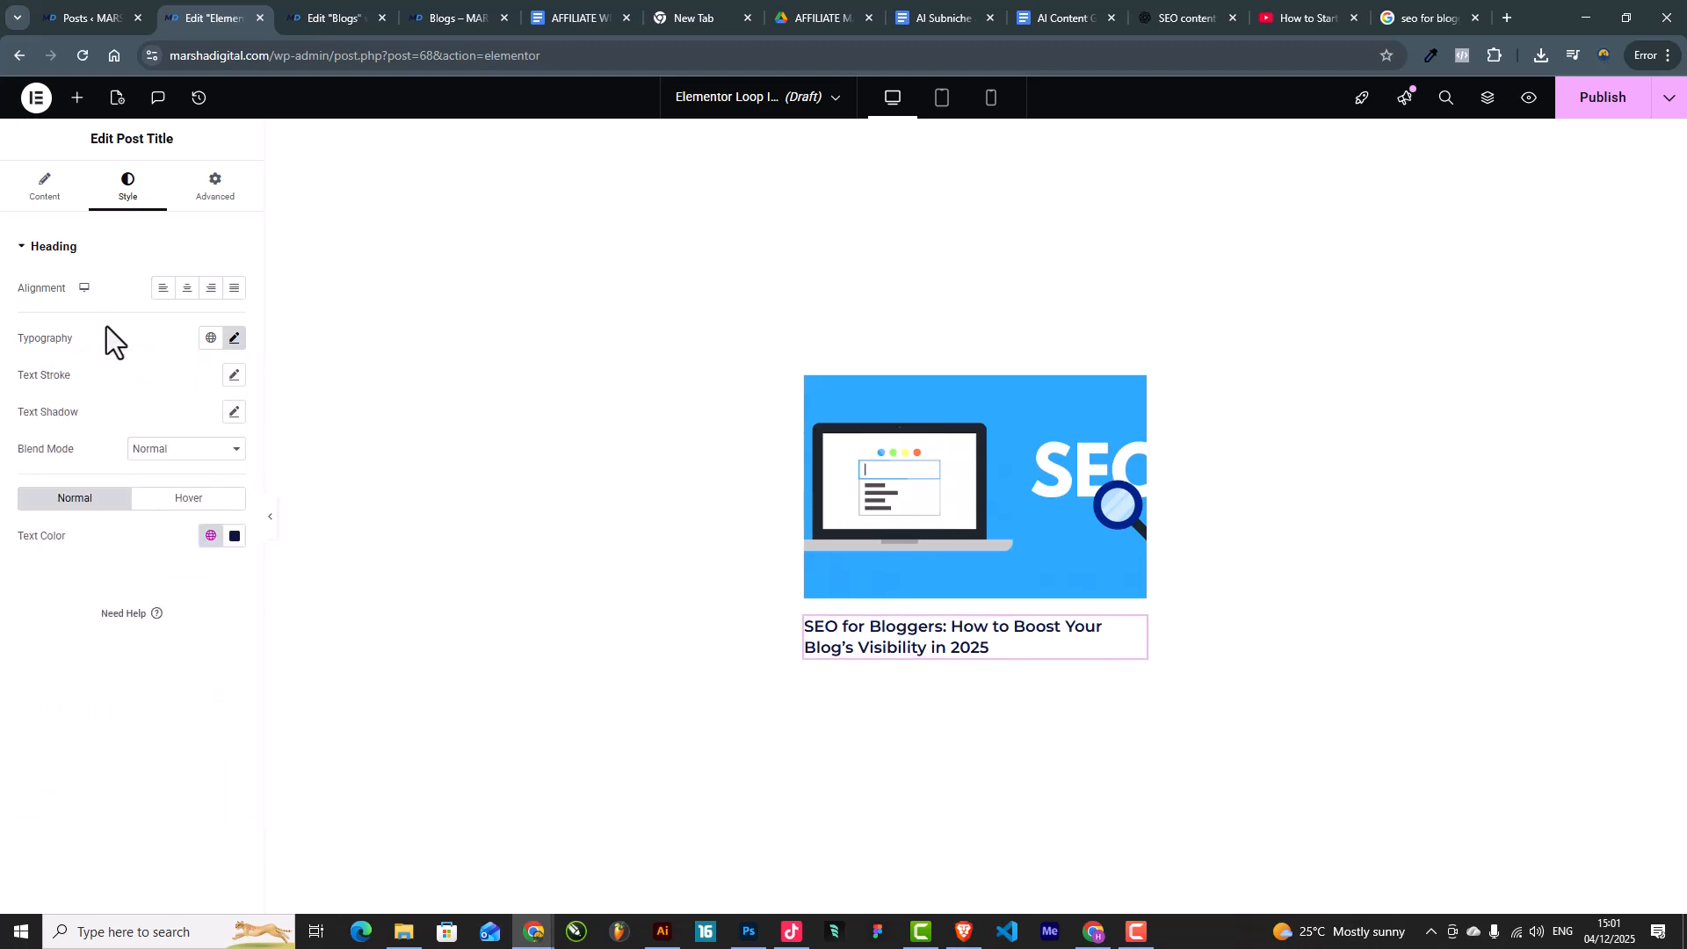
Step: Add a Post Excerpt under the title with length 15, applied to post content
left_click(77, 97)
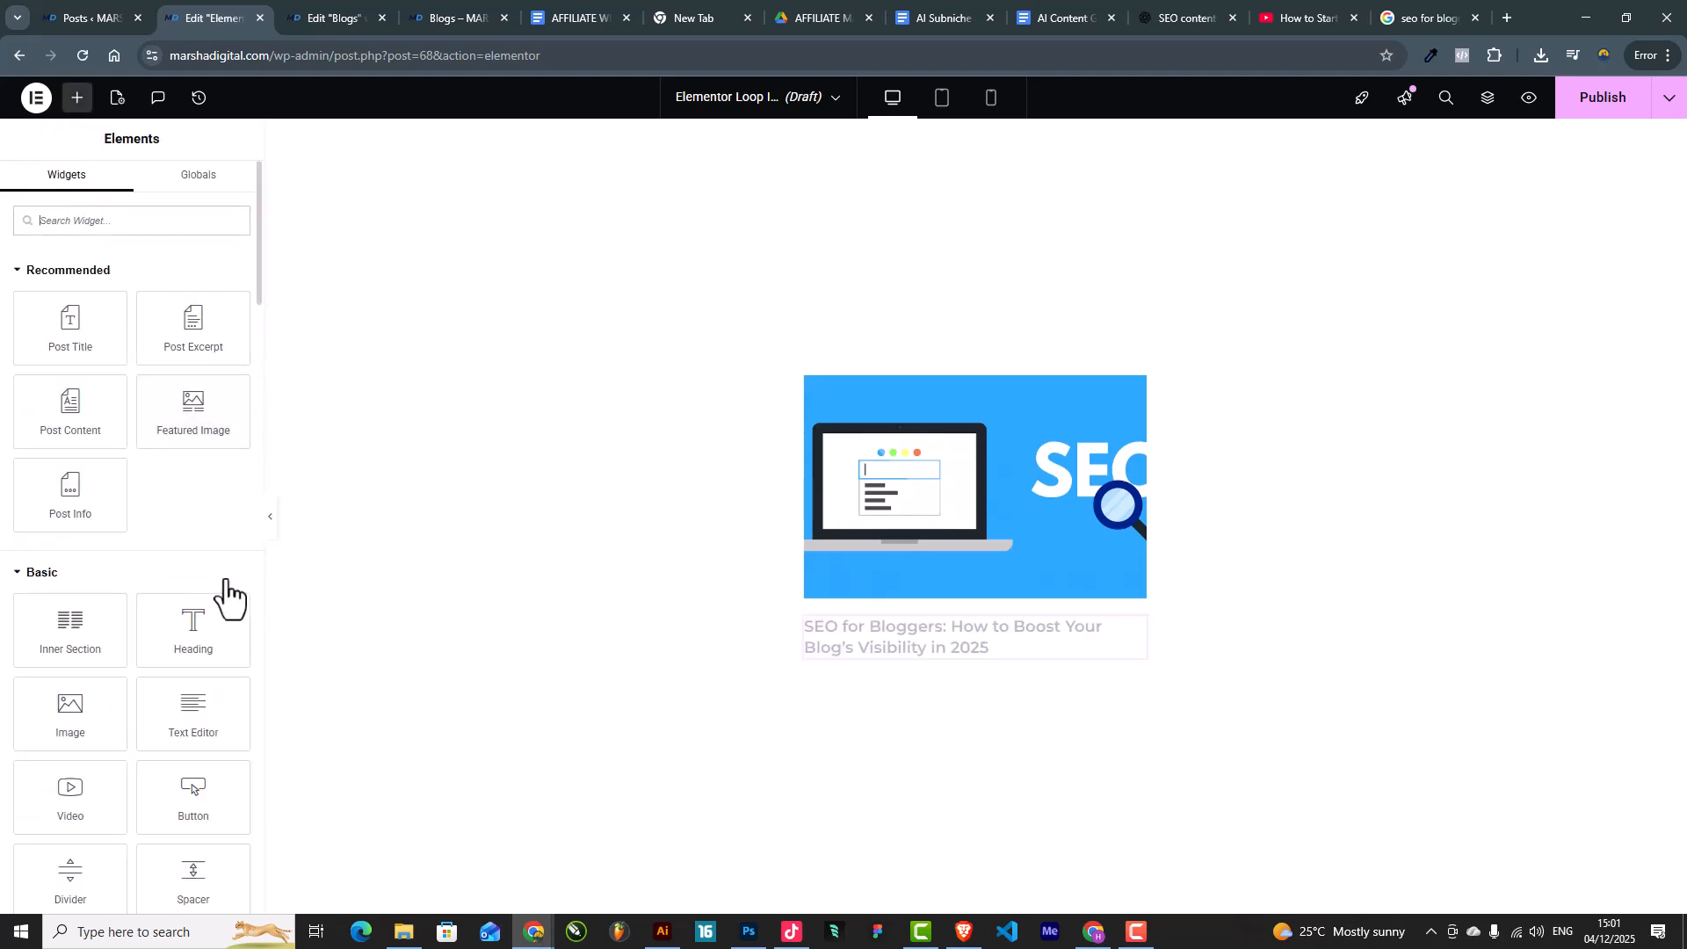
left_click_drag(188, 328, 893, 647)
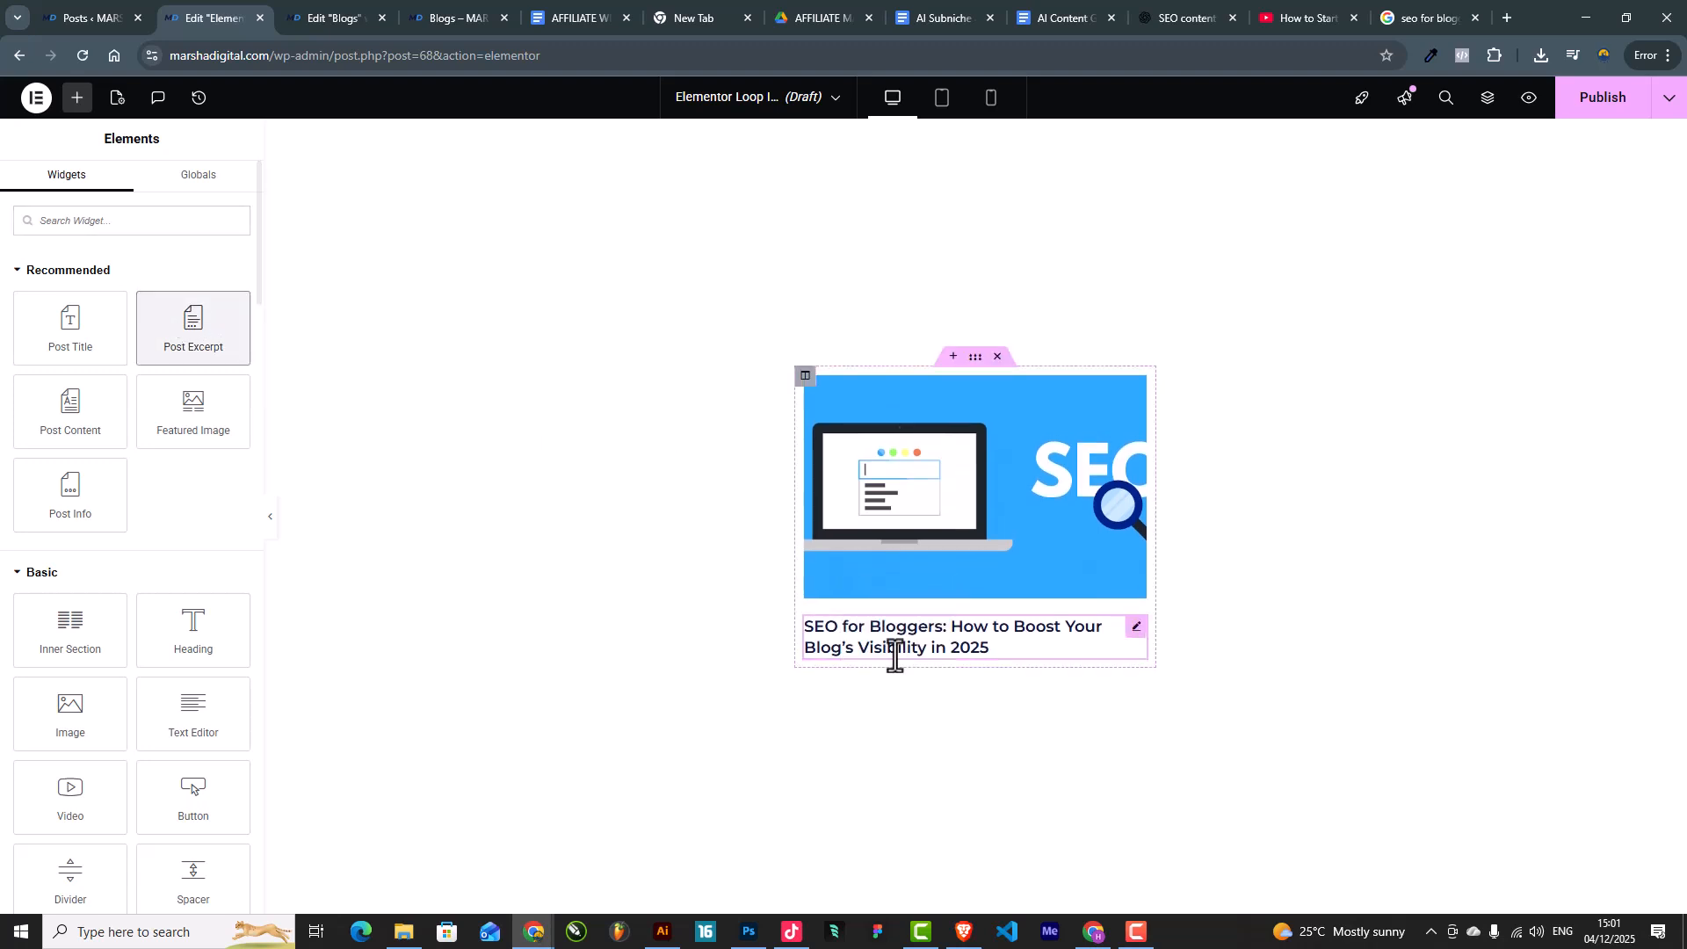
left_click_drag(160, 309, 931, 660)
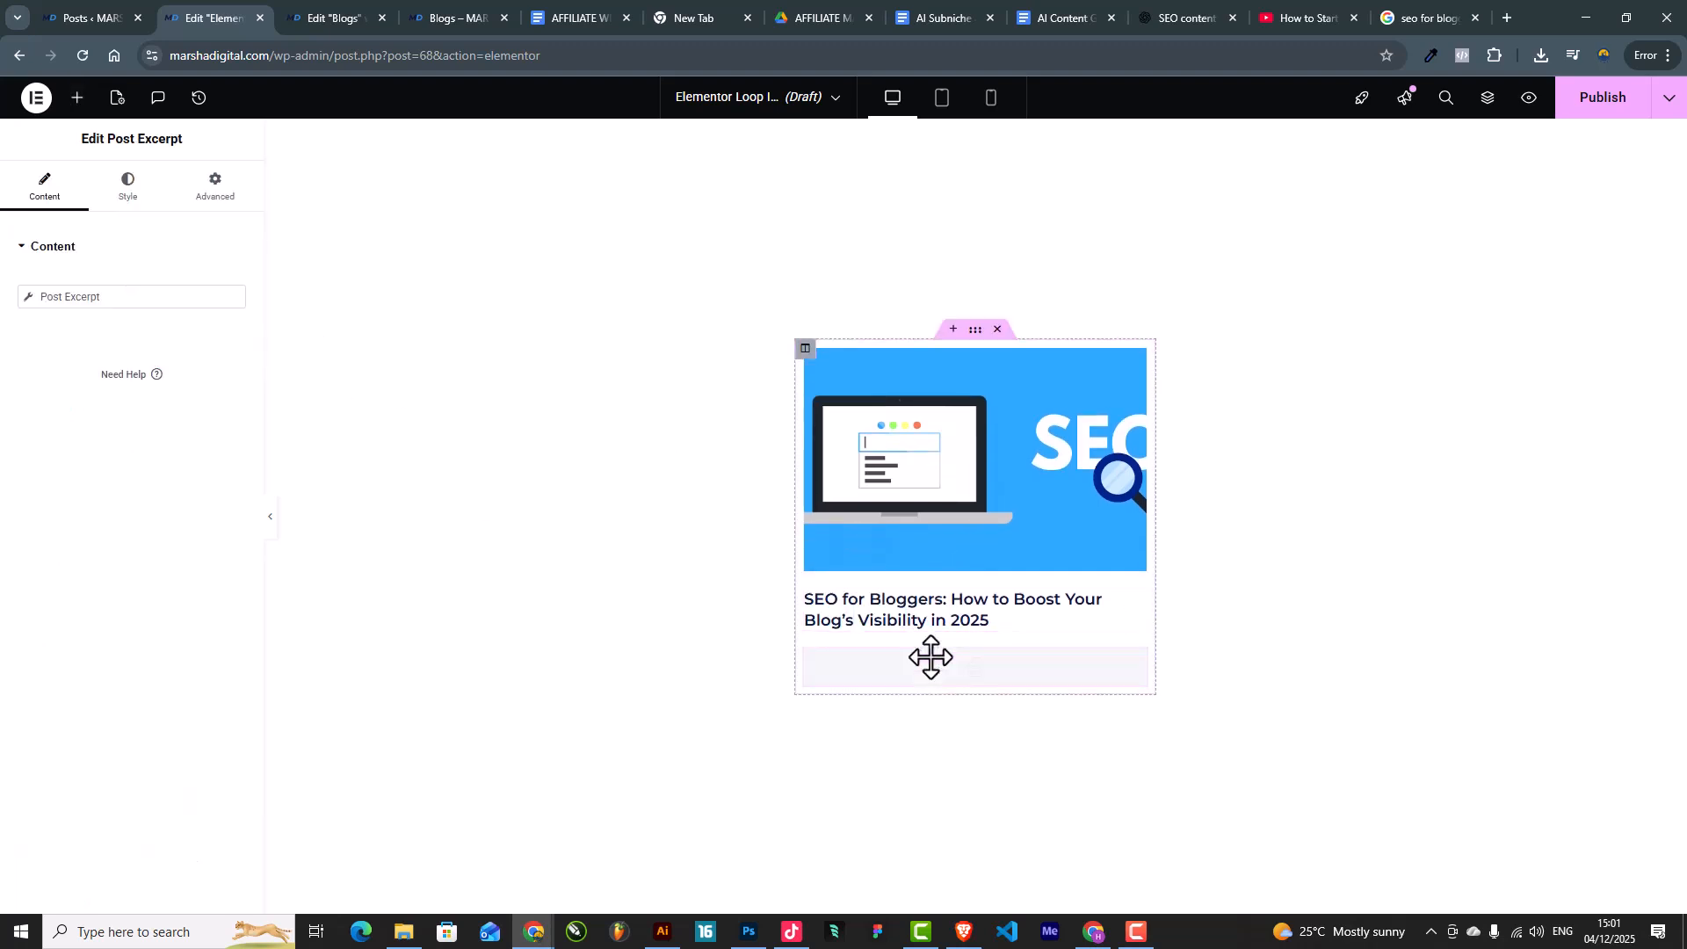
left_click(109, 298)
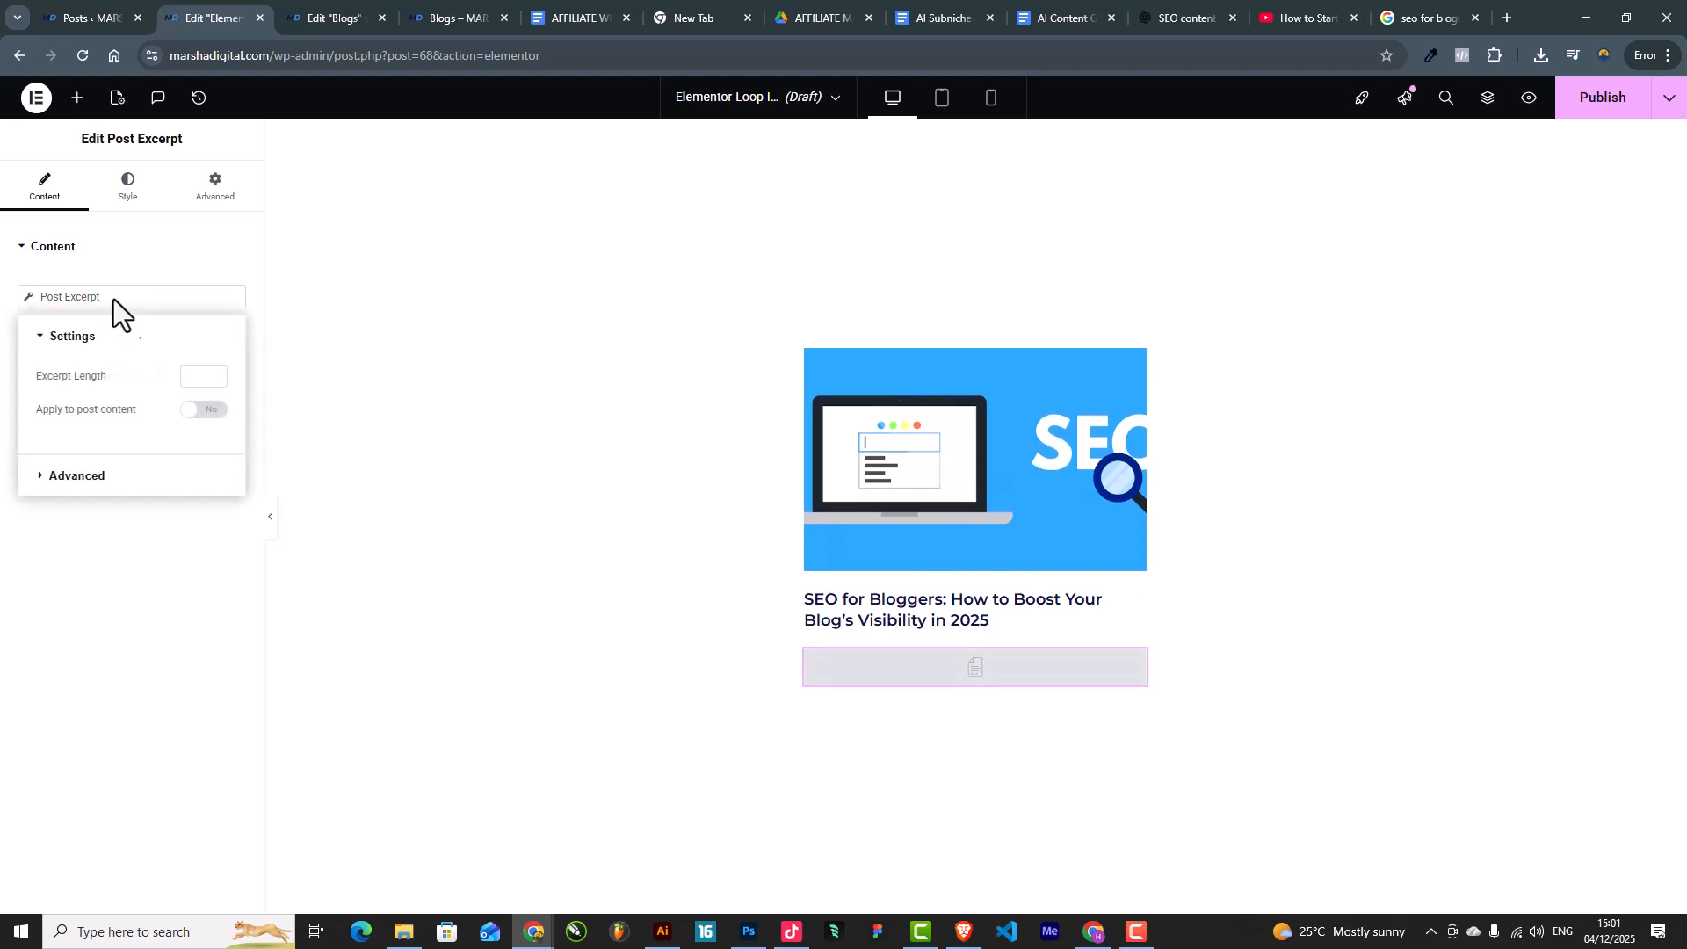
left_click(197, 380)
type("15")
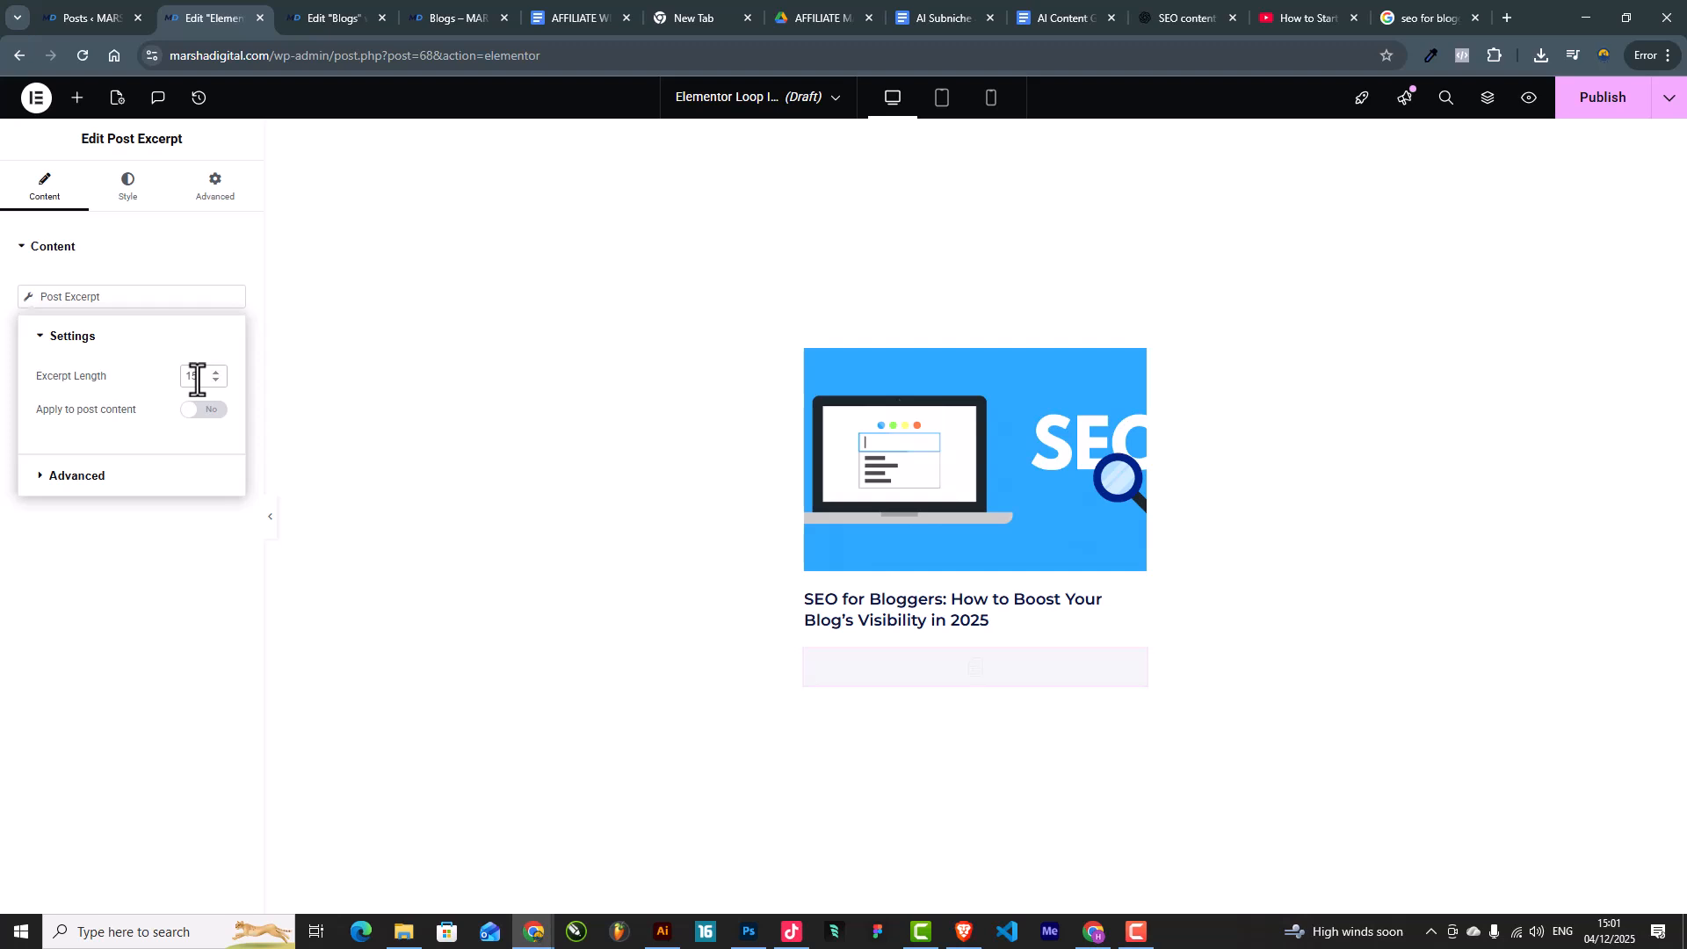
left_click(201, 411)
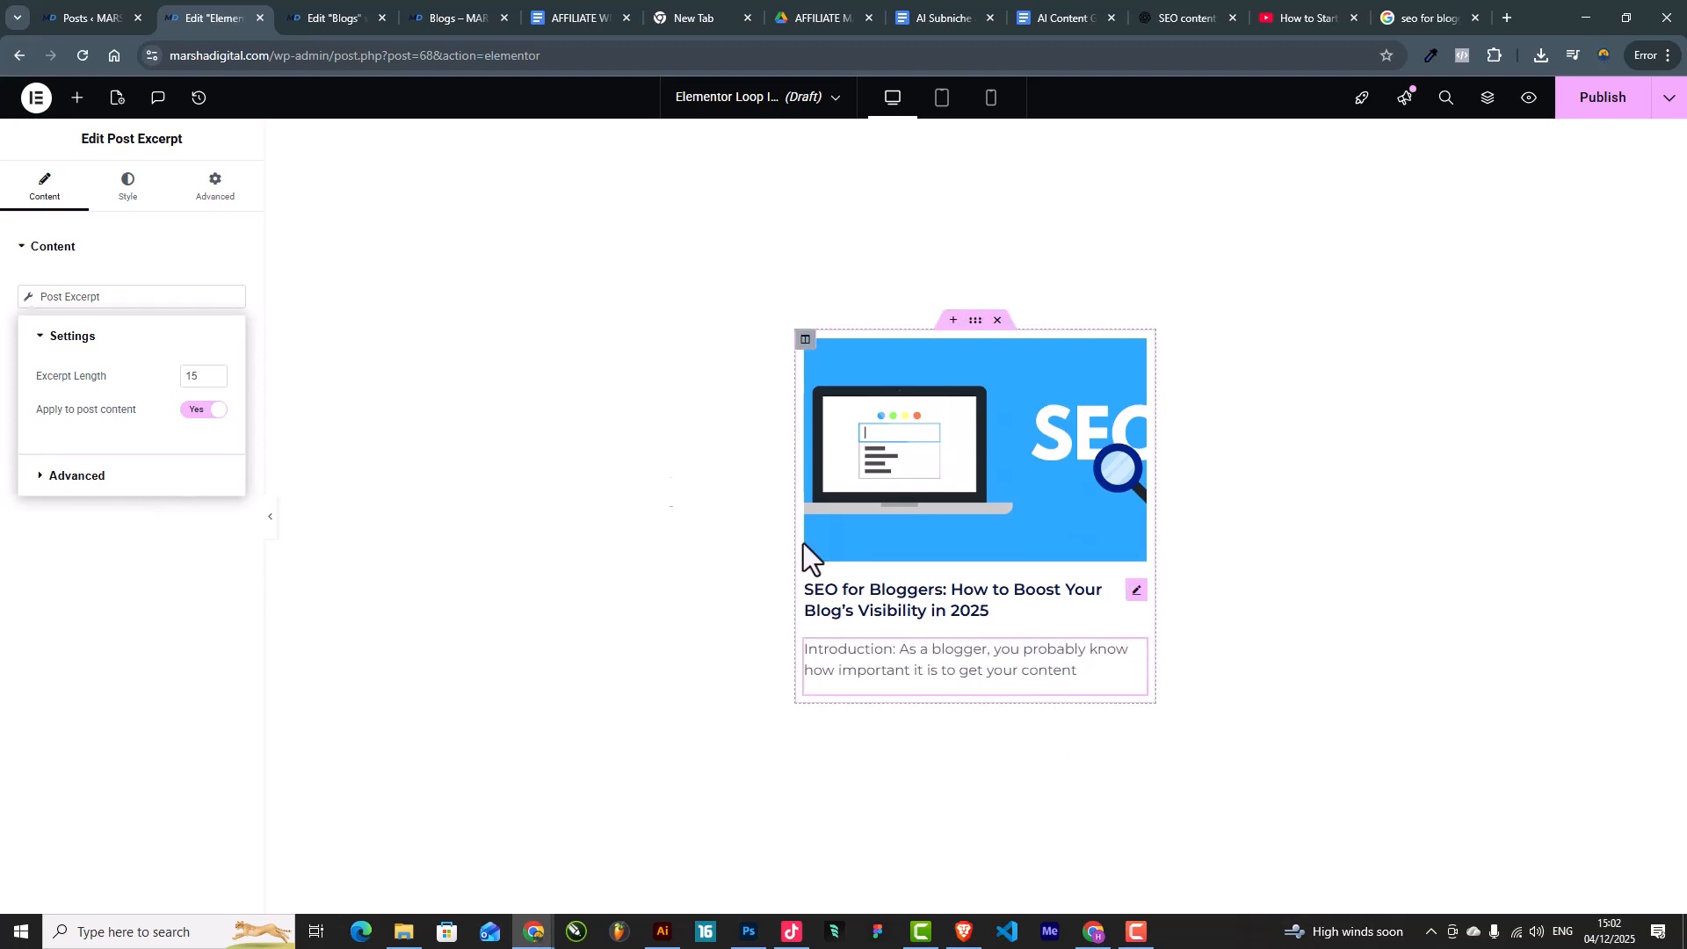
left_click(94, 491)
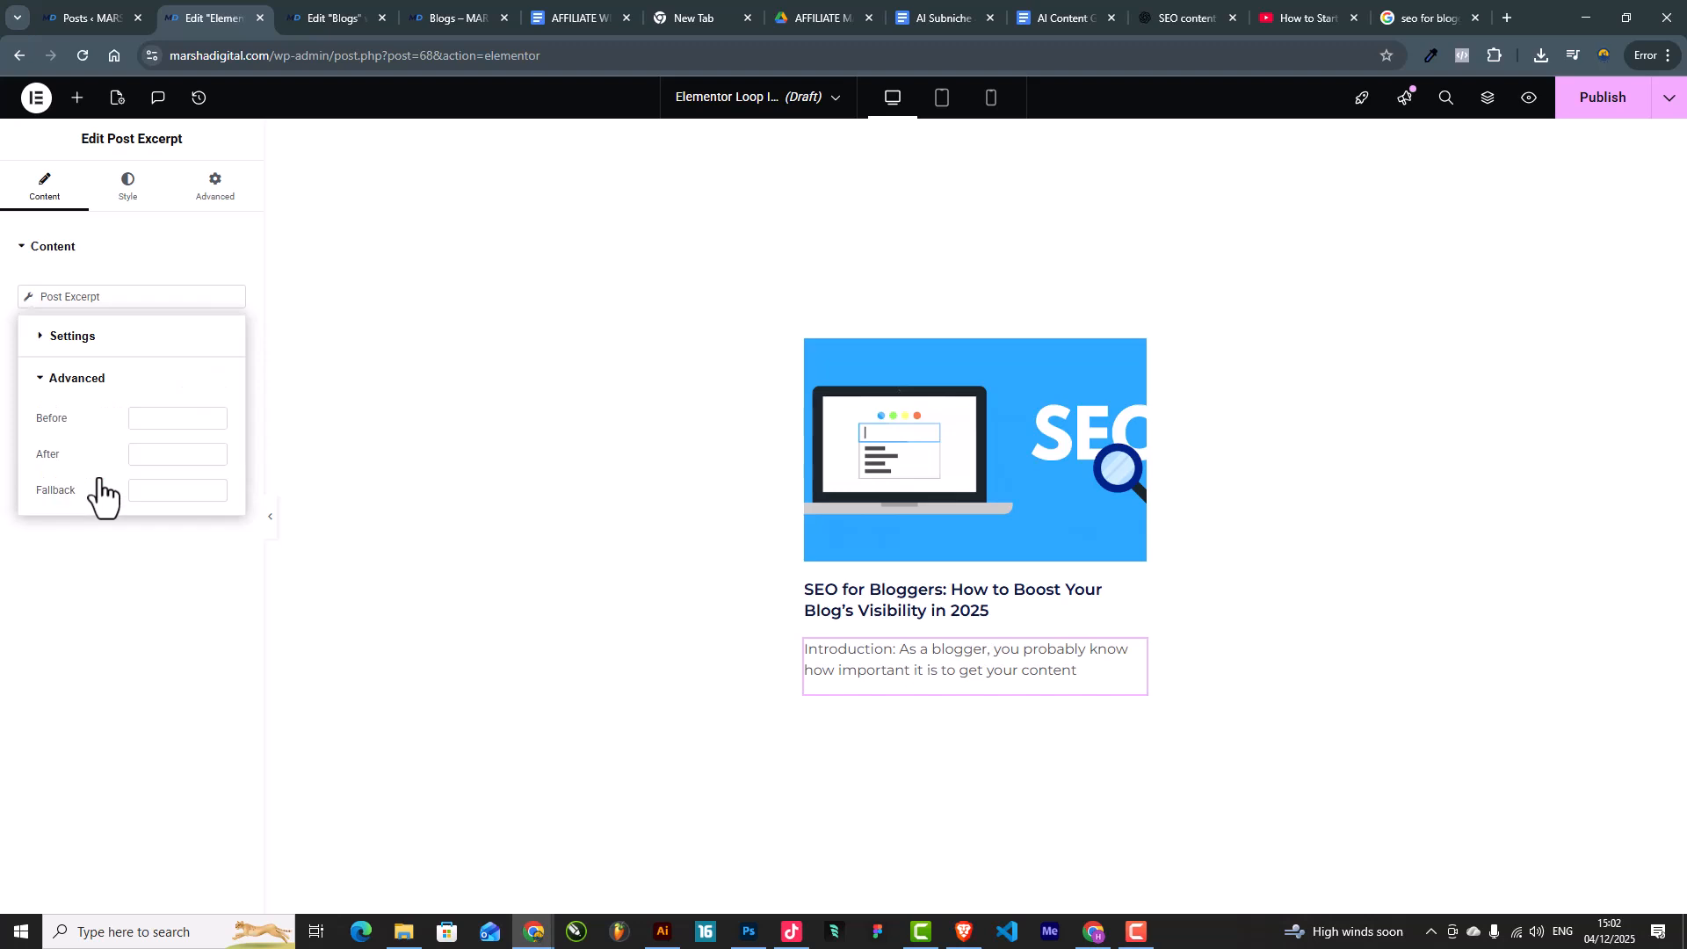
left_click(95, 551)
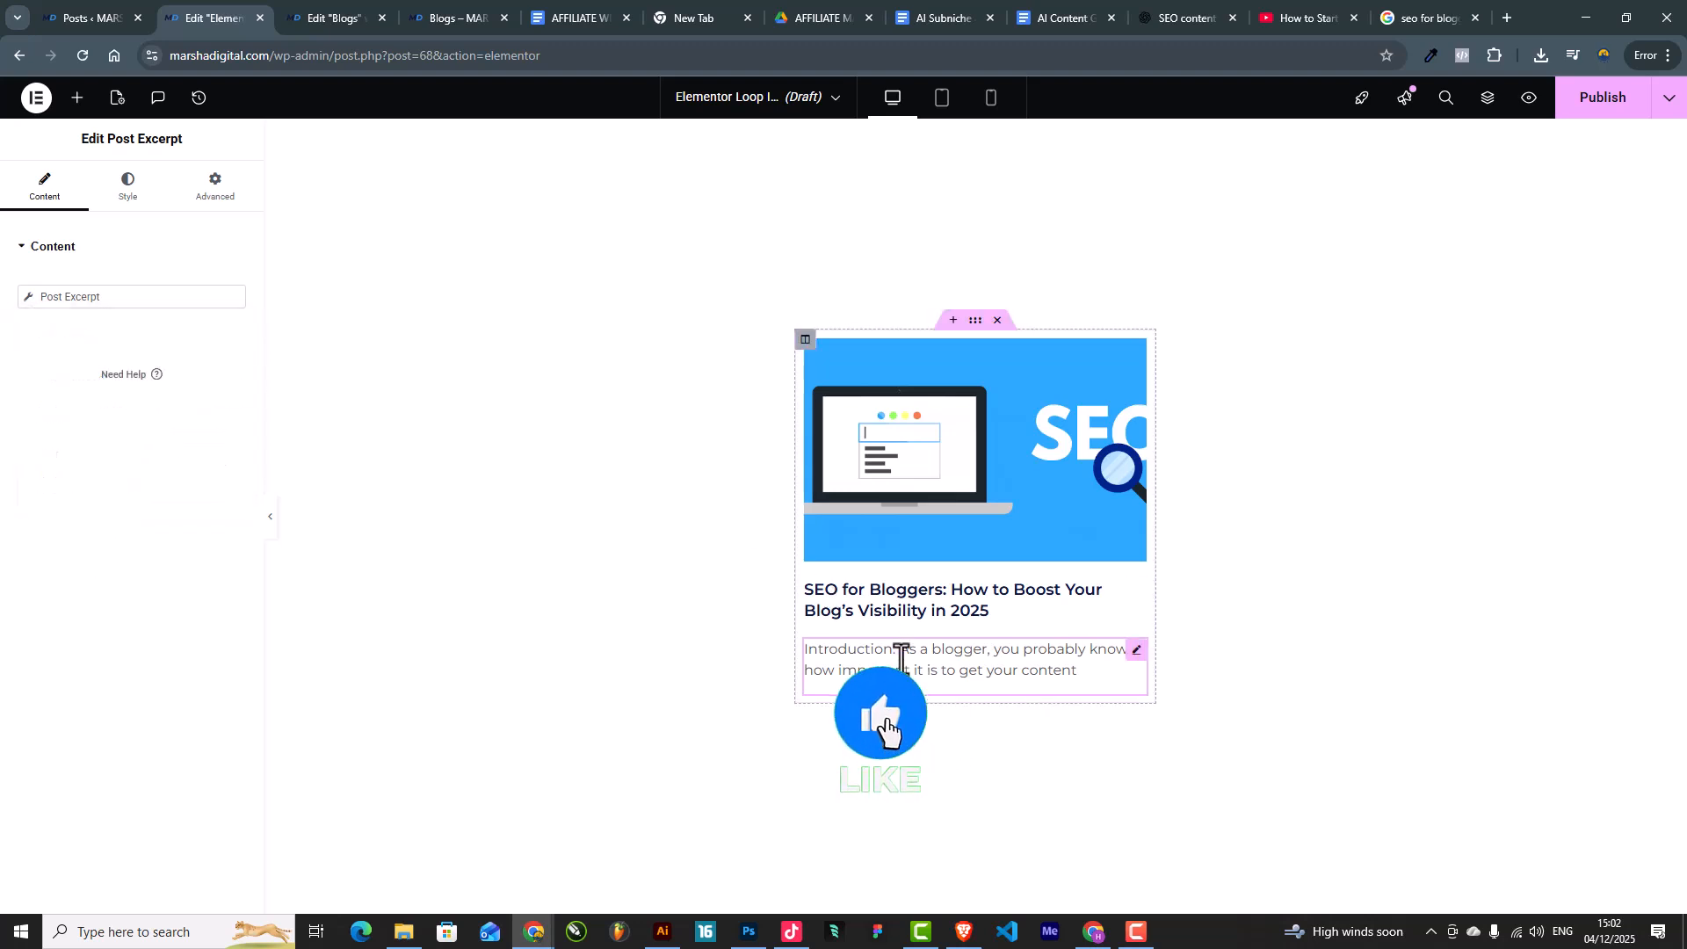
Step: Give the excerpt a -15 top margin to pull it up toward the title
left_click(220, 191)
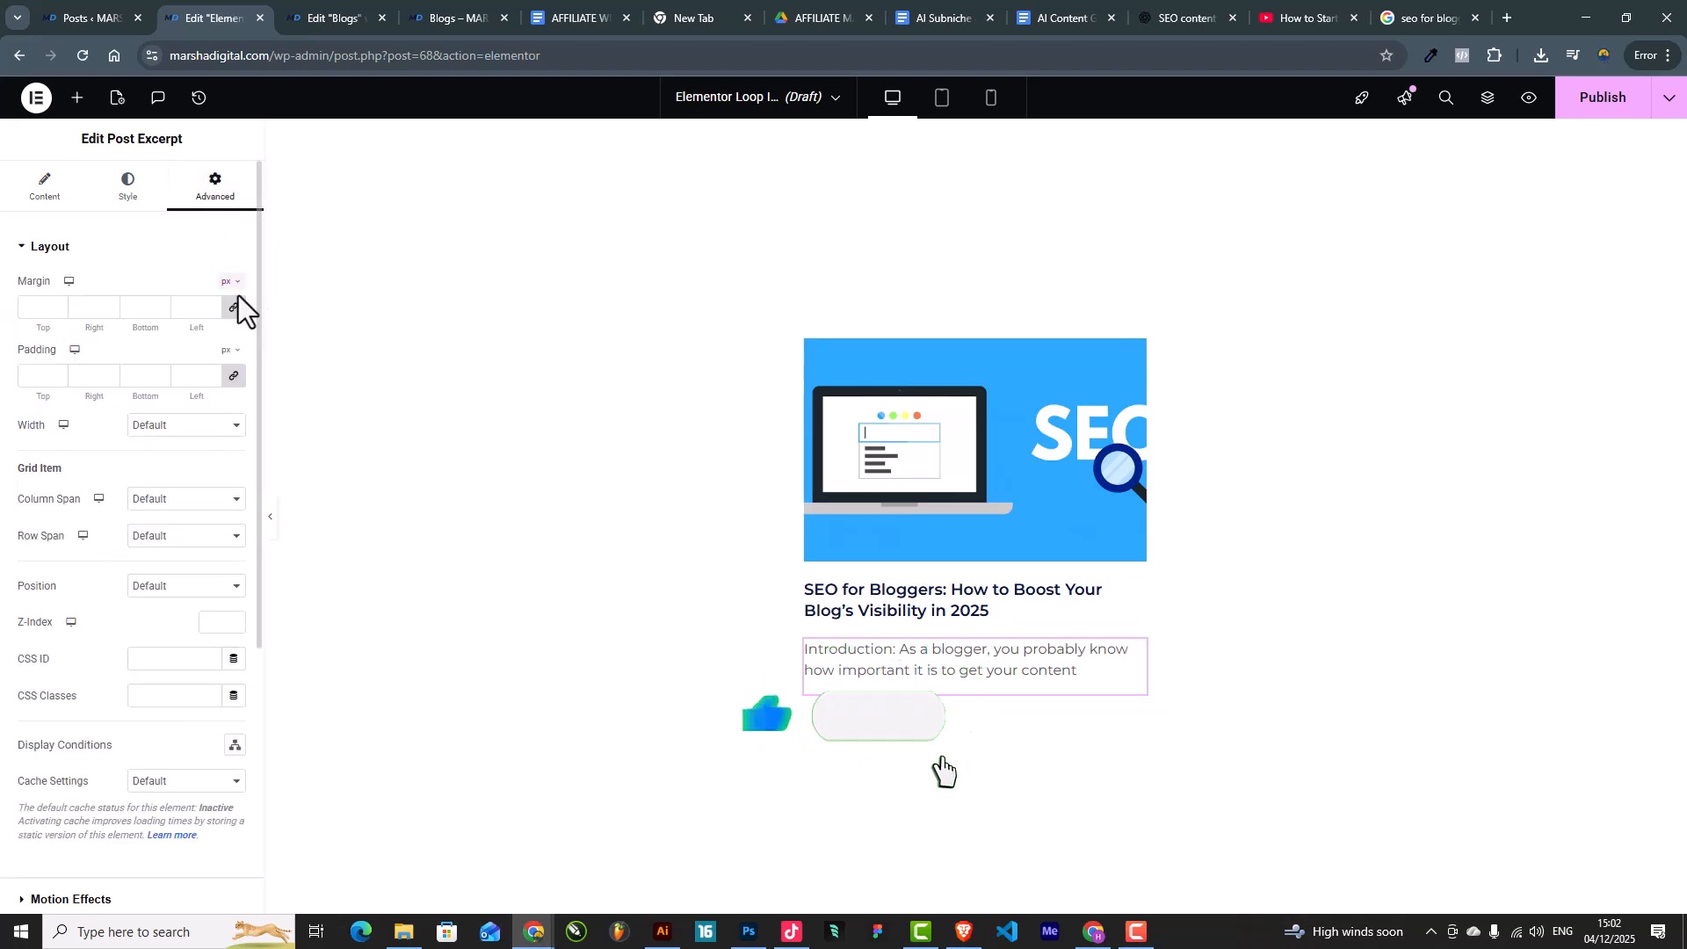
left_click(57, 312)
left_click(57, 312)
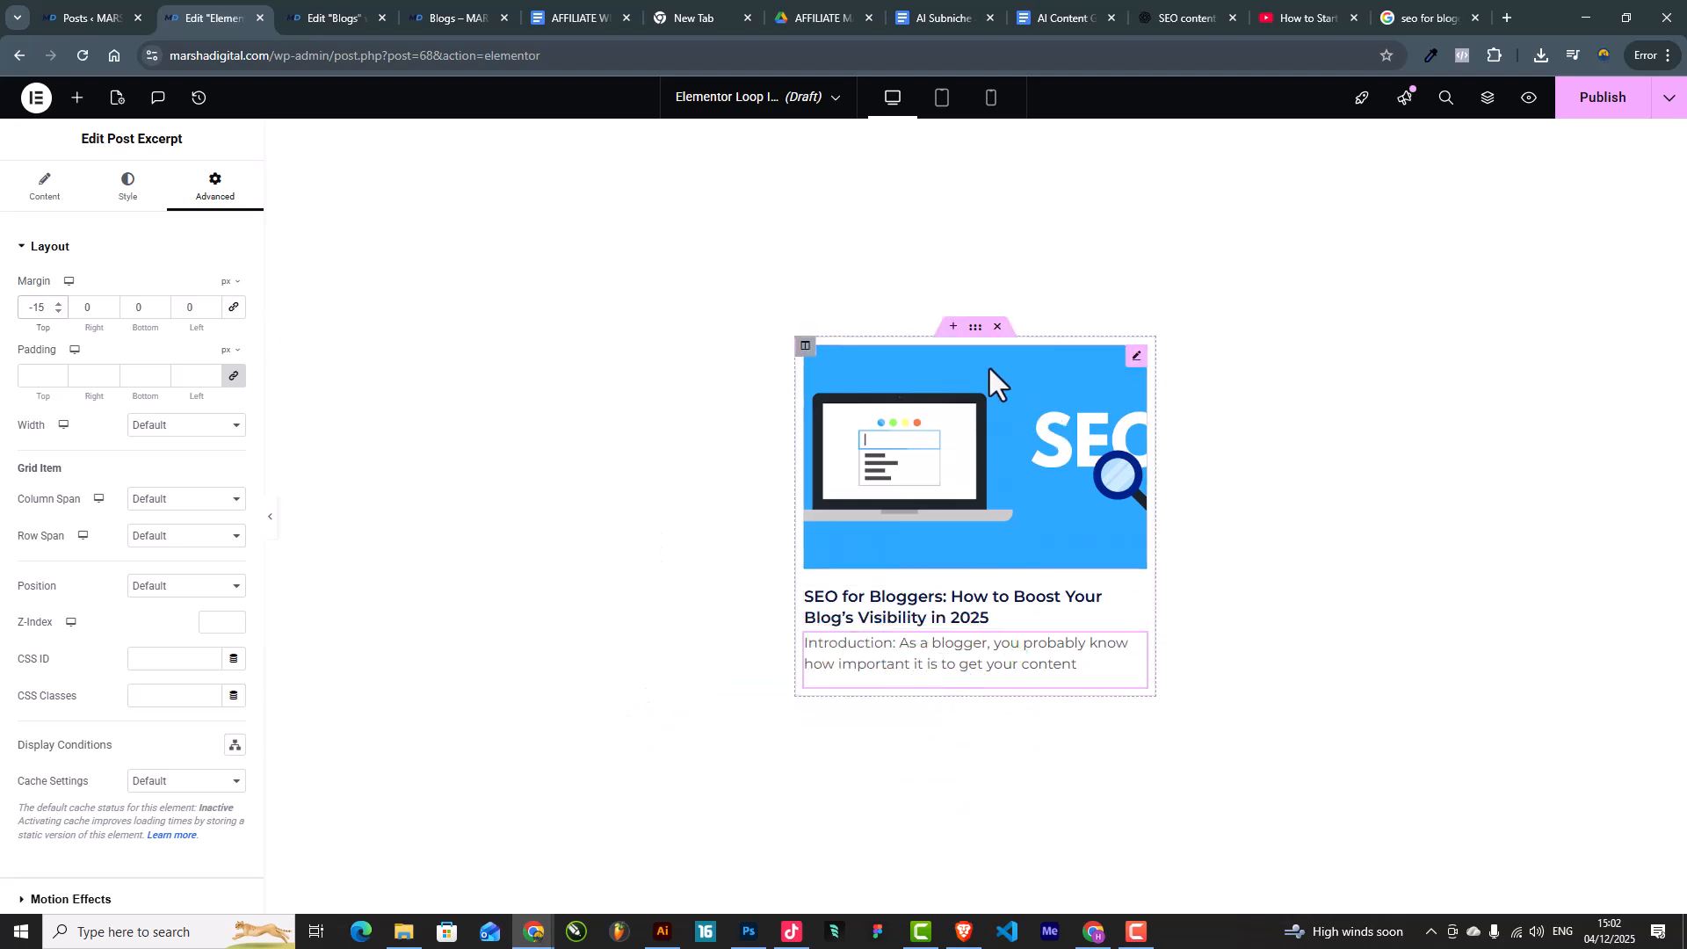
Step: Give the card's column a solid 1 px border on all sides
left_click(804, 346)
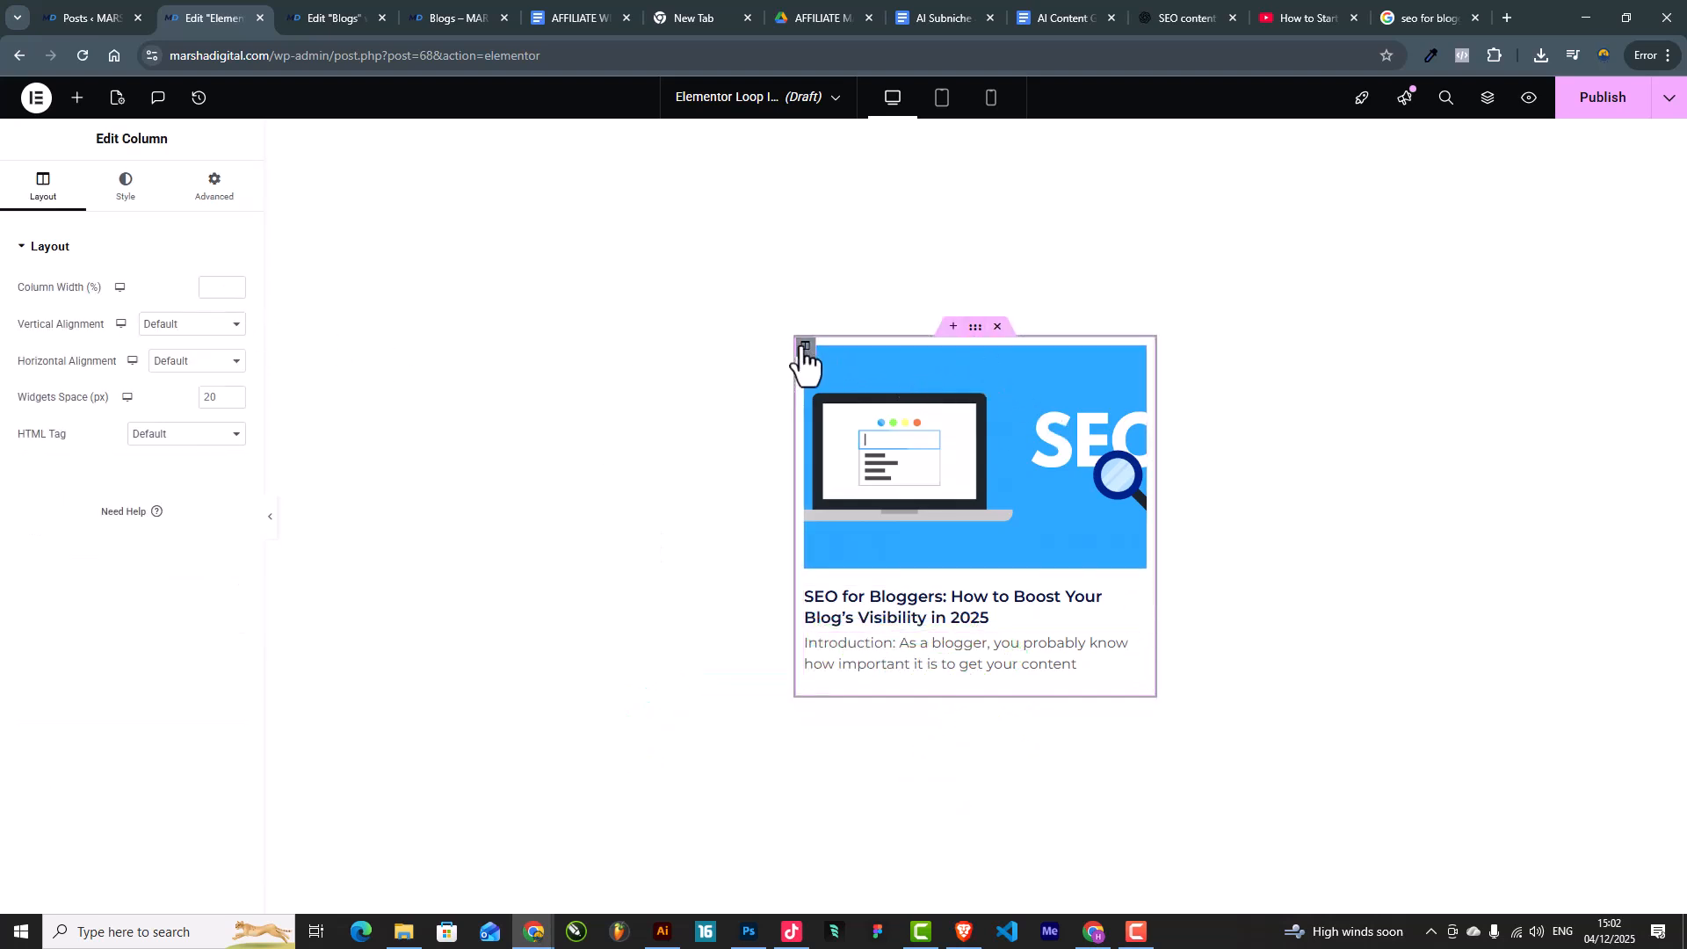
left_click(128, 185)
left_click(113, 373)
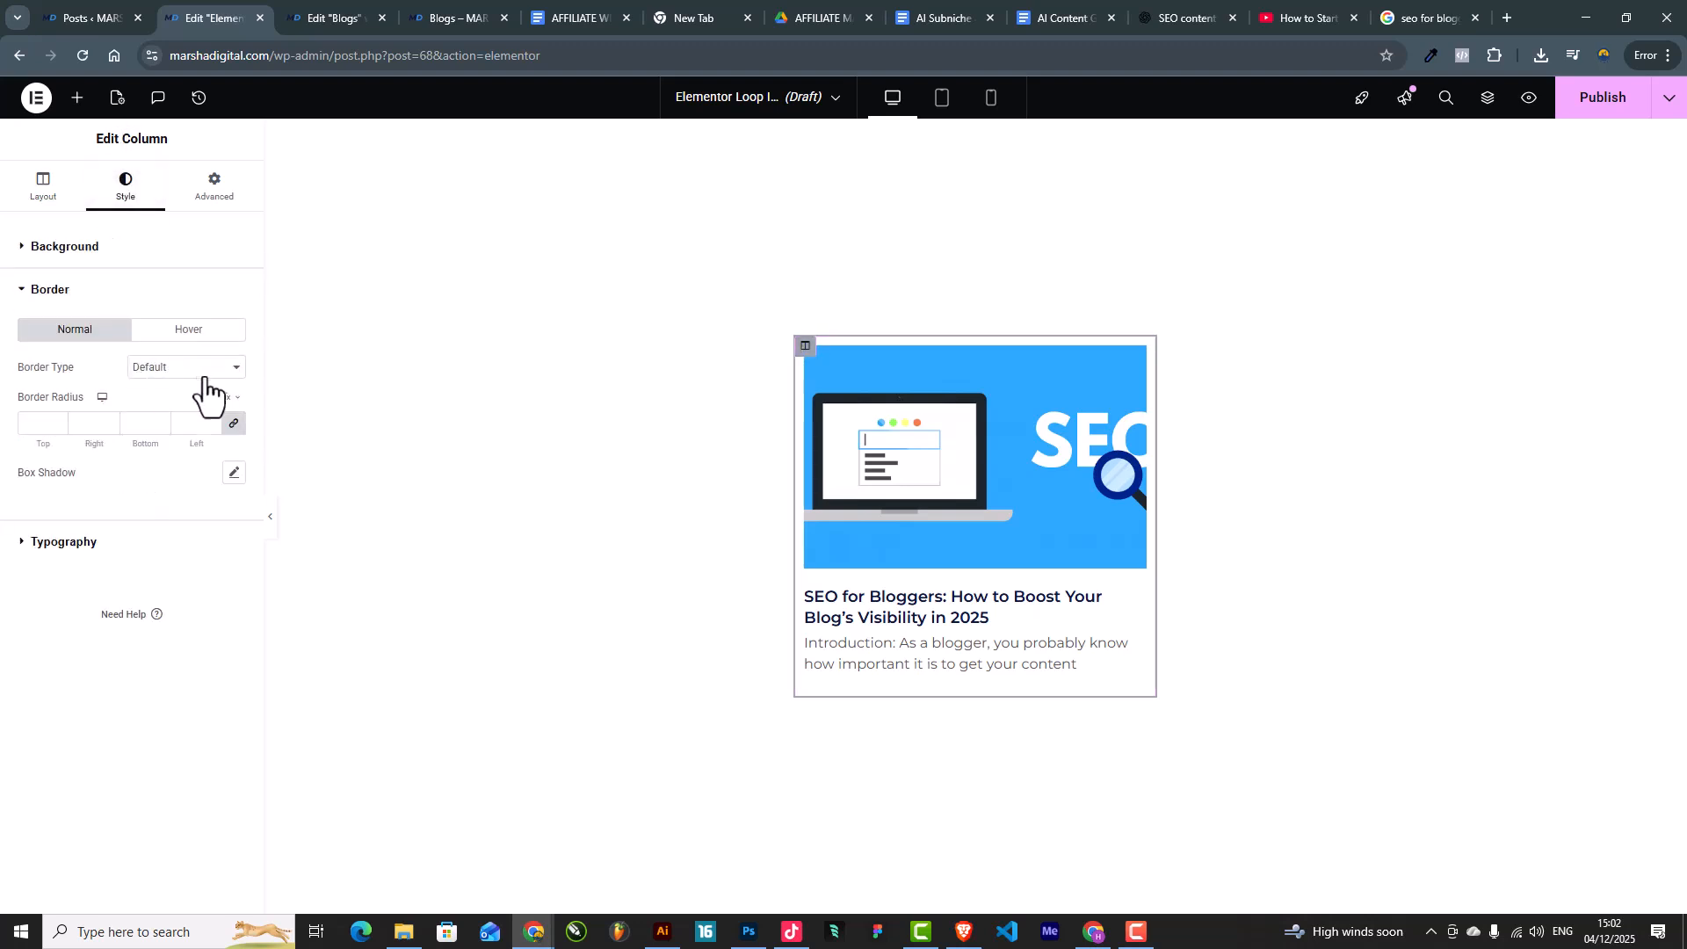
left_click(186, 369)
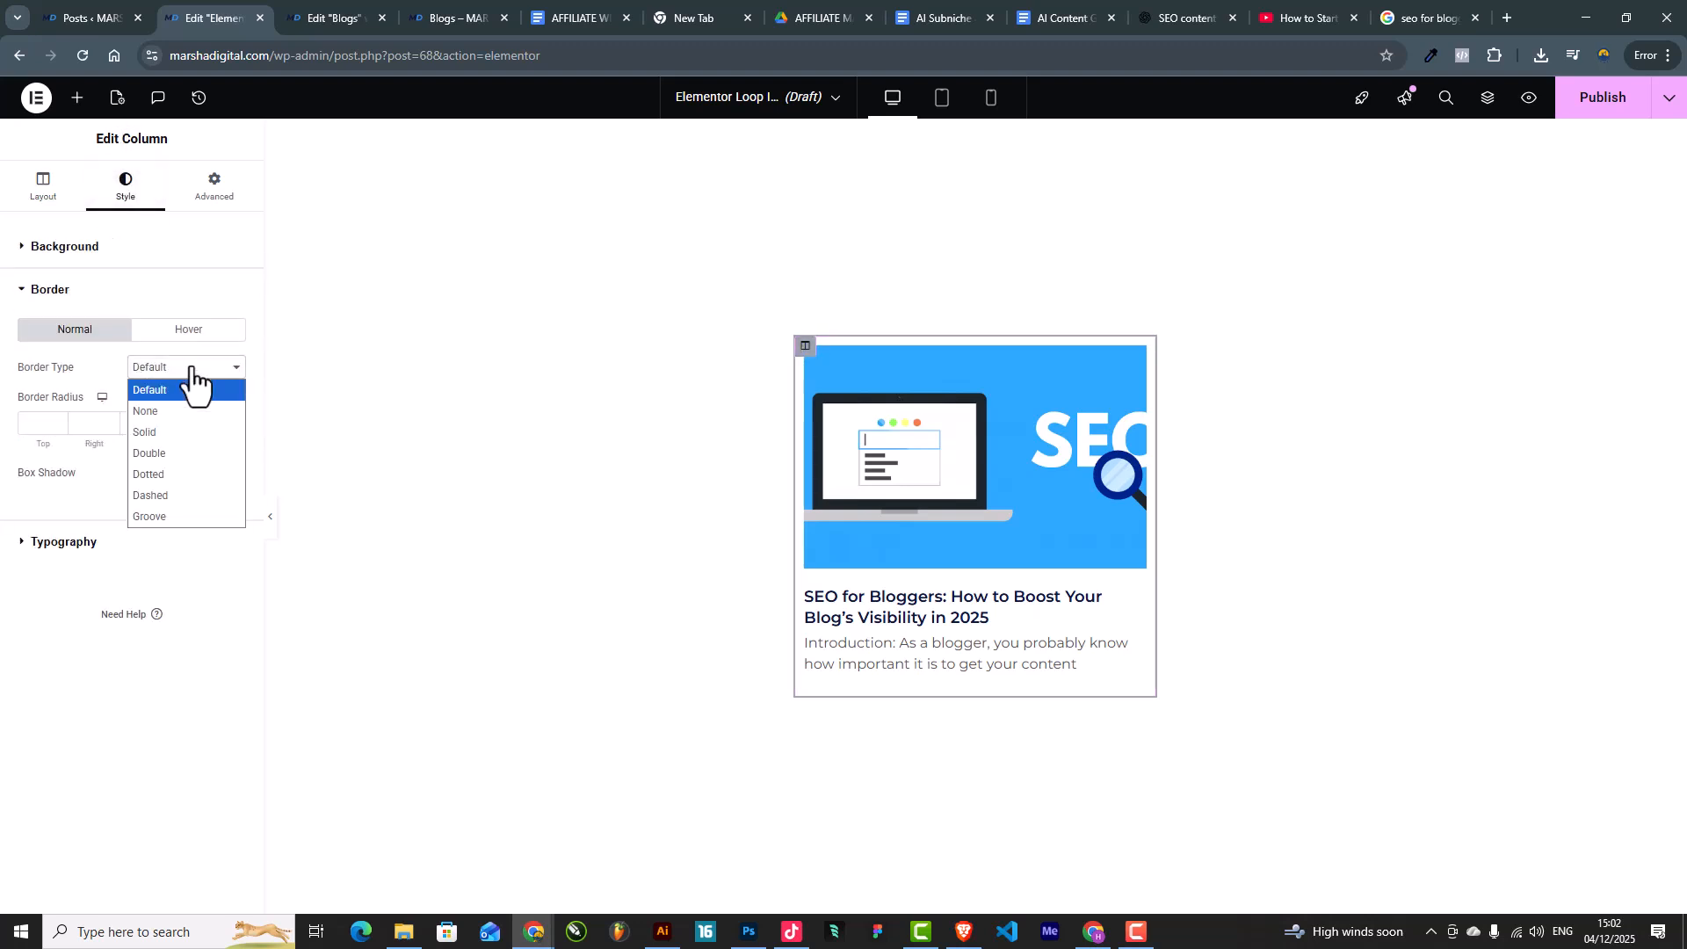
left_click(181, 431)
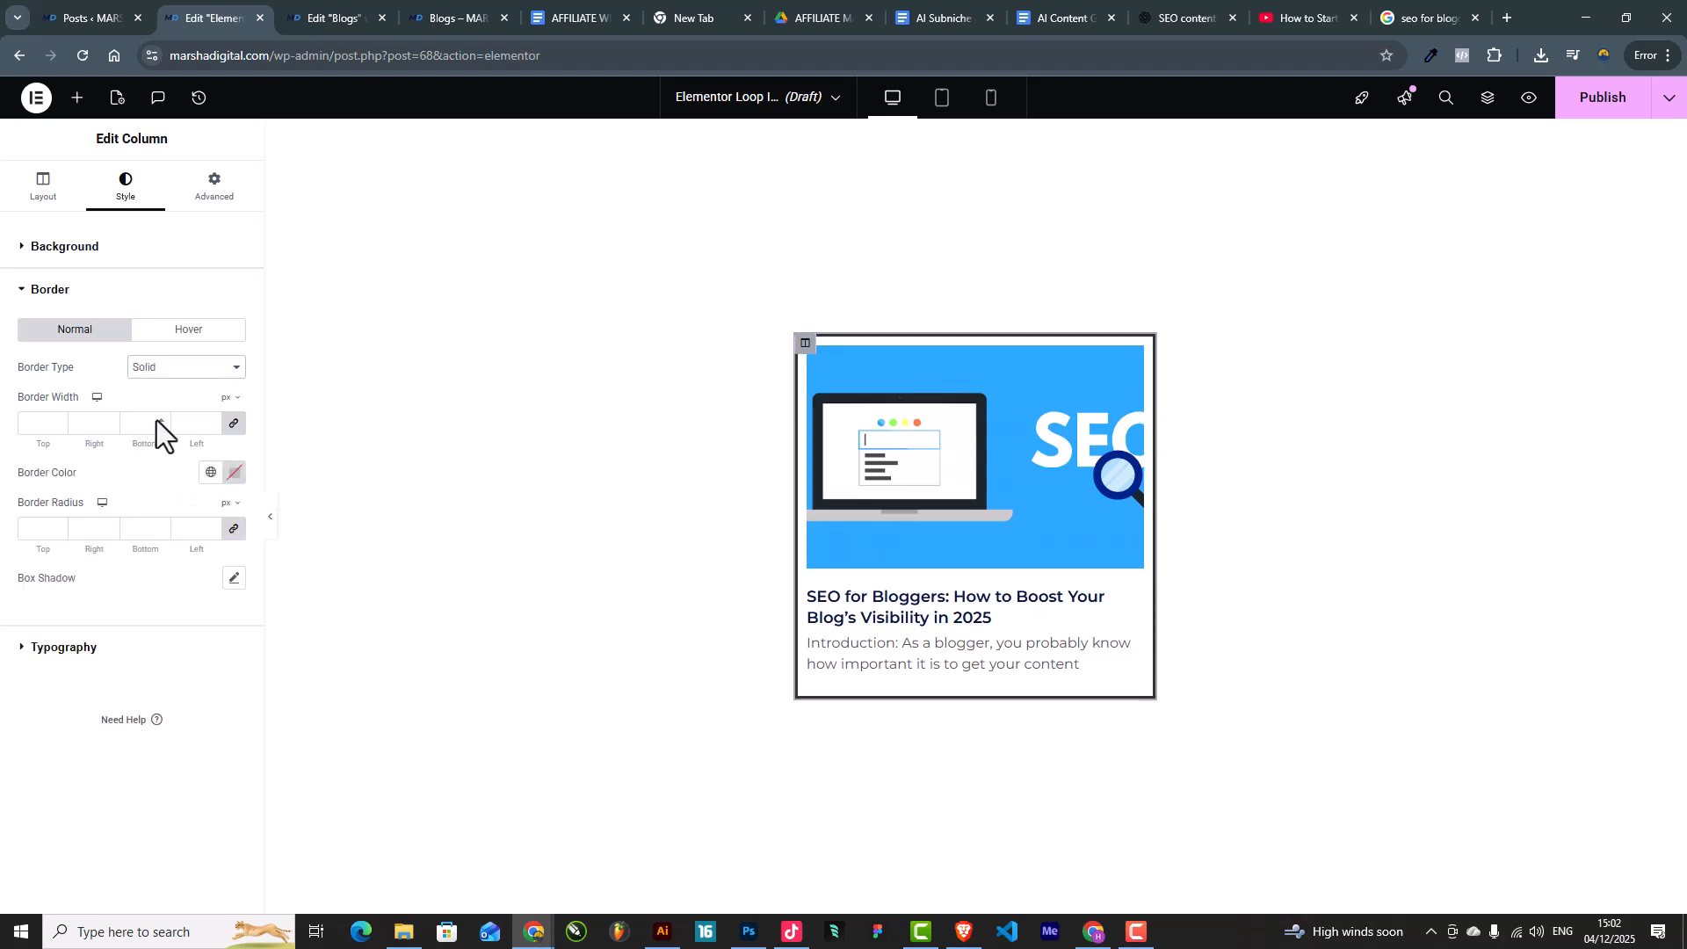
left_click(162, 421)
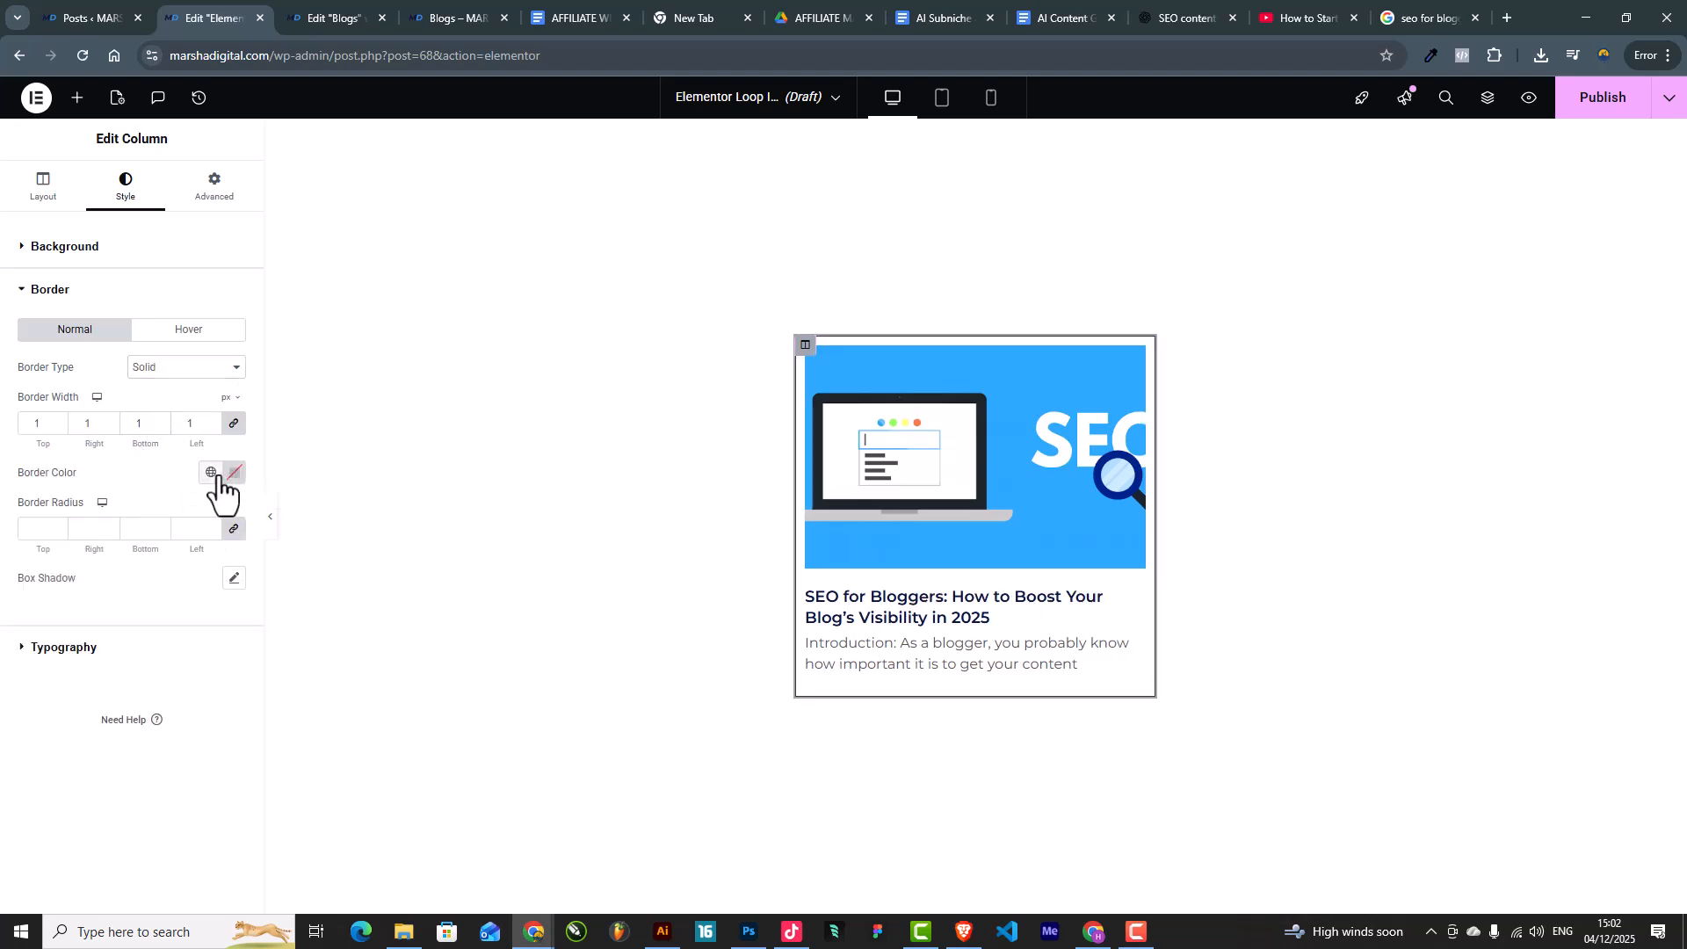
Step: Set the column border colour to #DCEEFF and preview the card
left_click(210, 473)
left_click(88, 694)
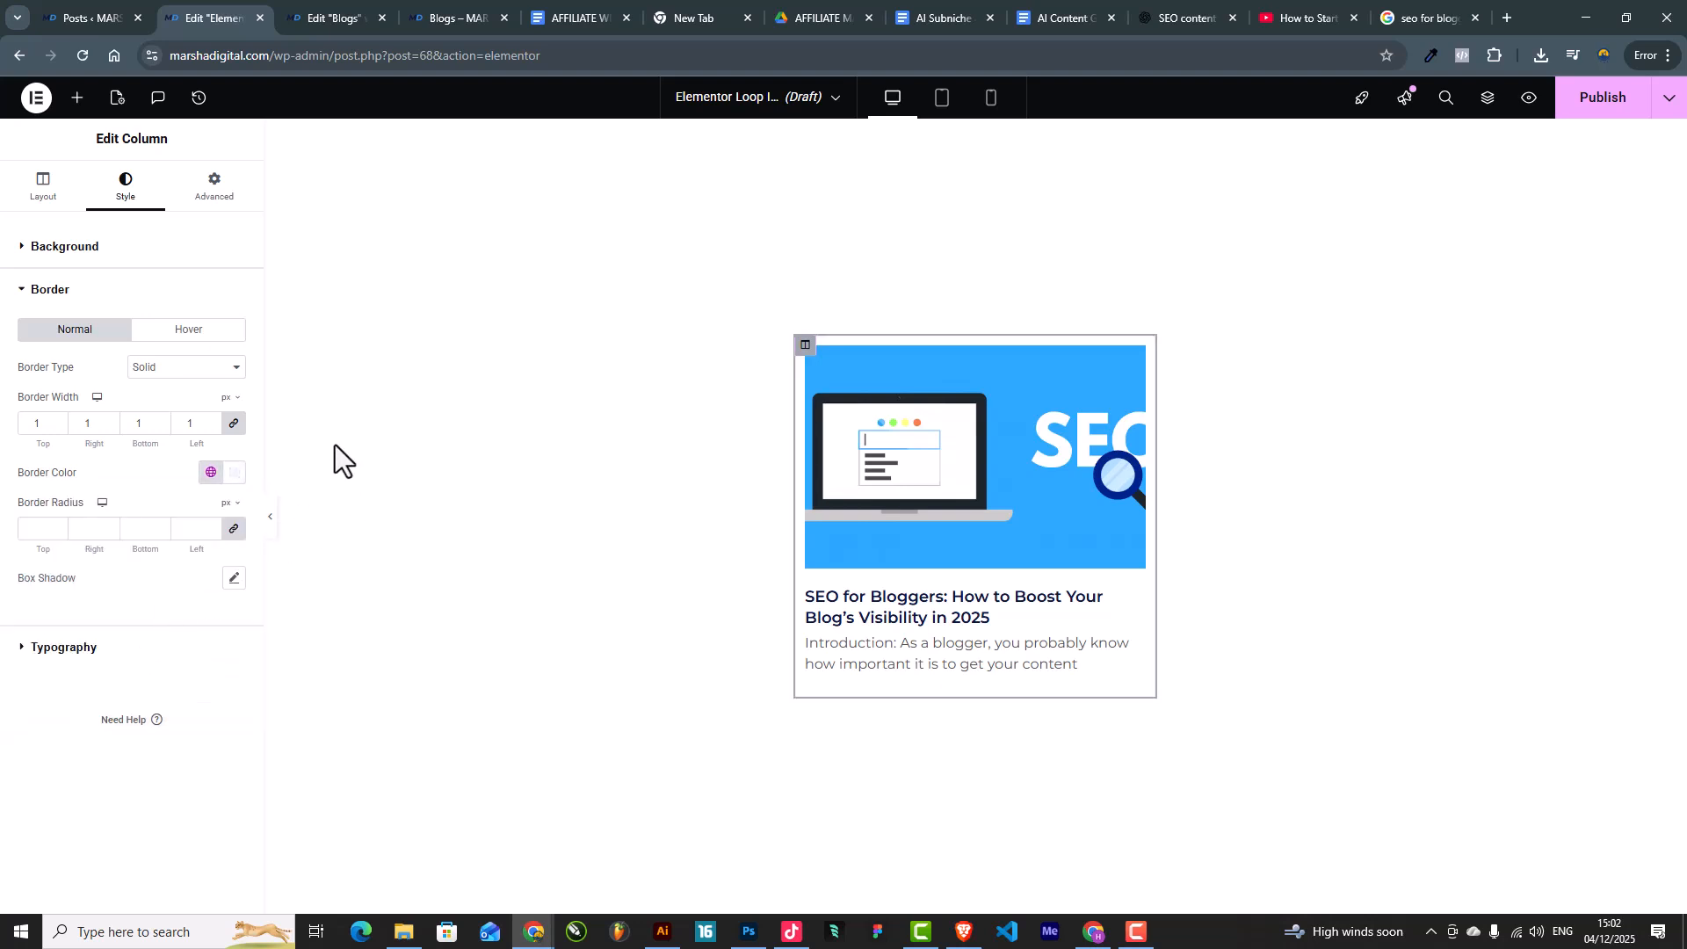
left_click(272, 523)
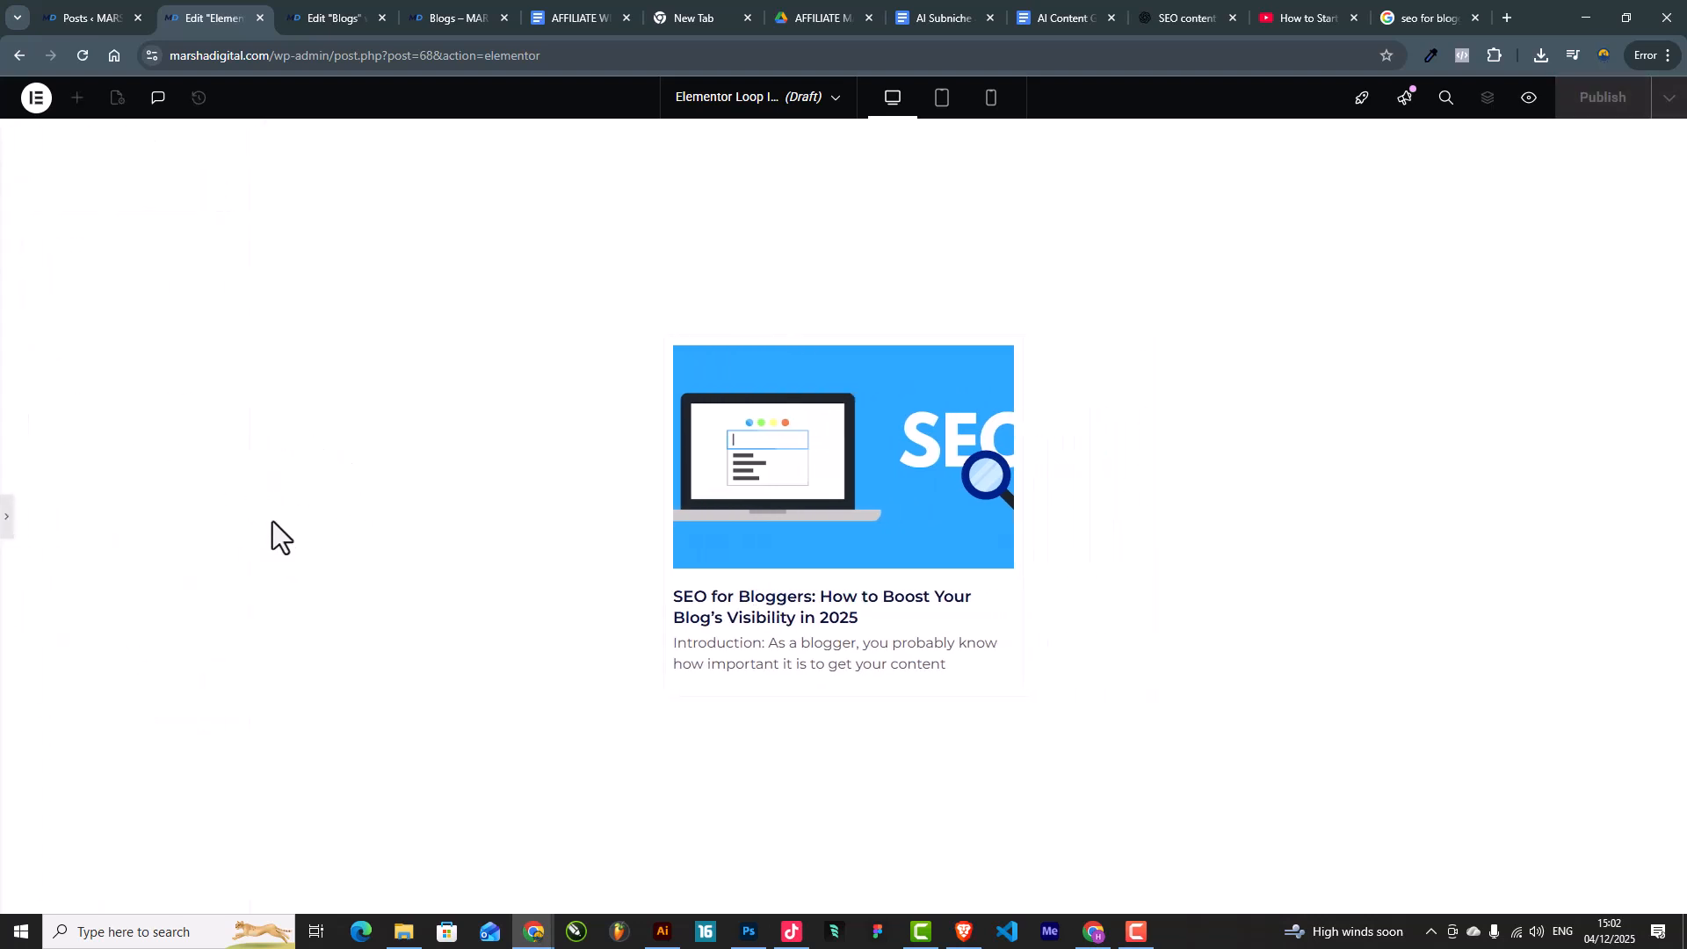
left_click(10, 517)
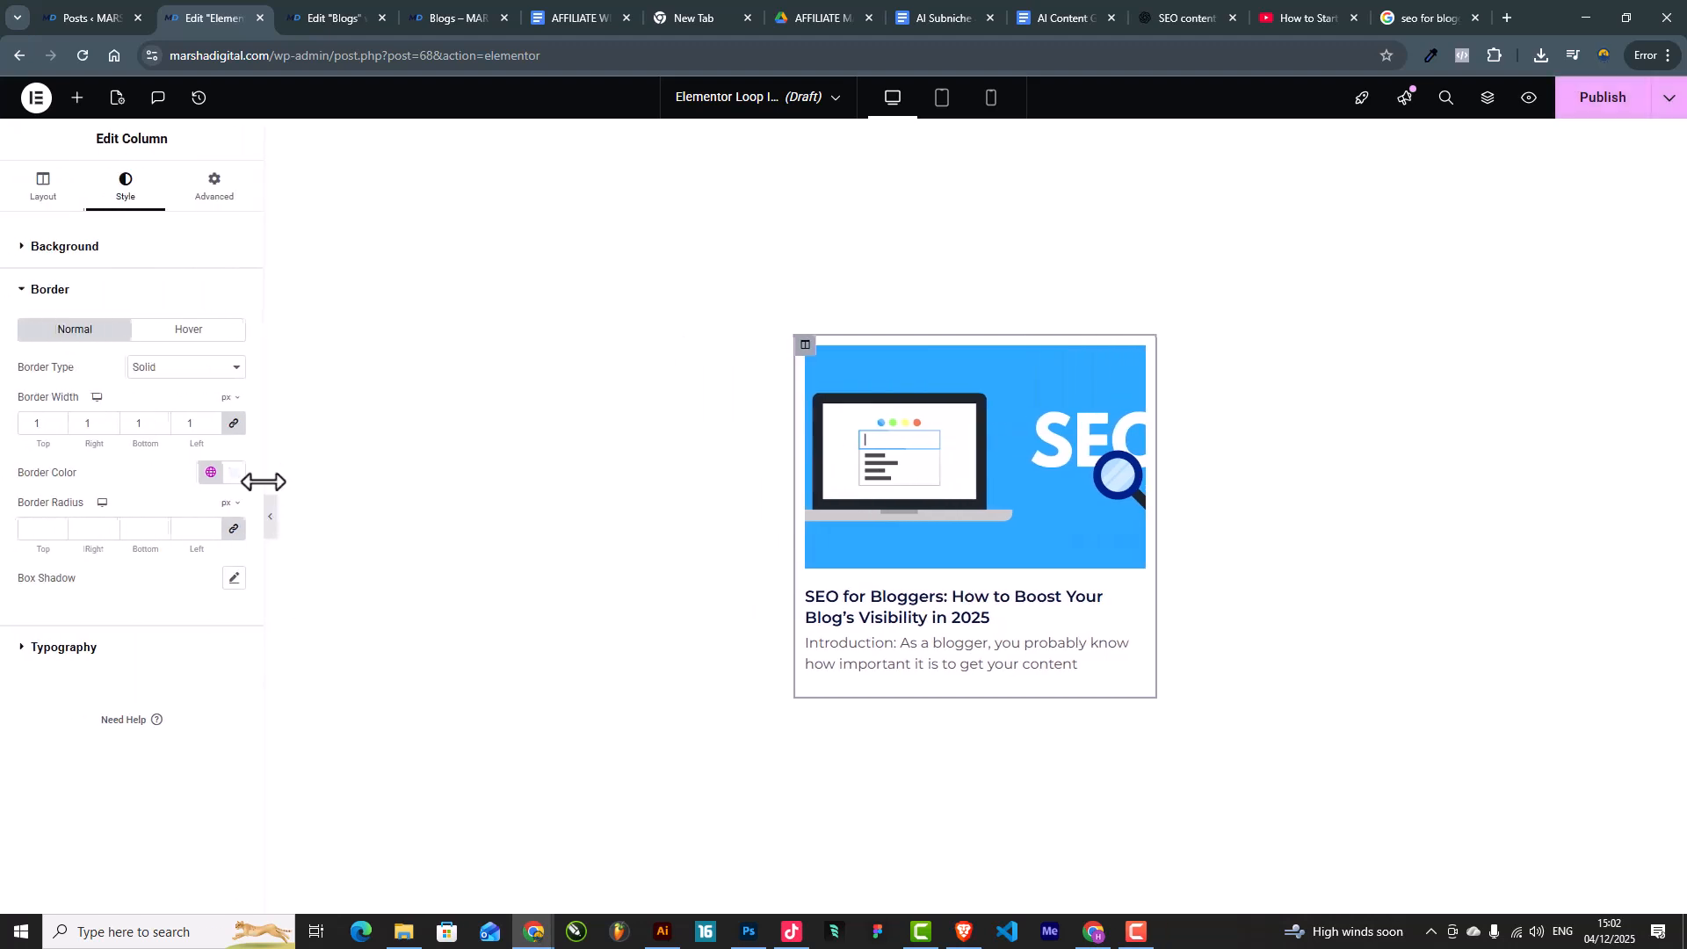
left_click(234, 473)
type("#DCEEFF")
left_click(529, 537)
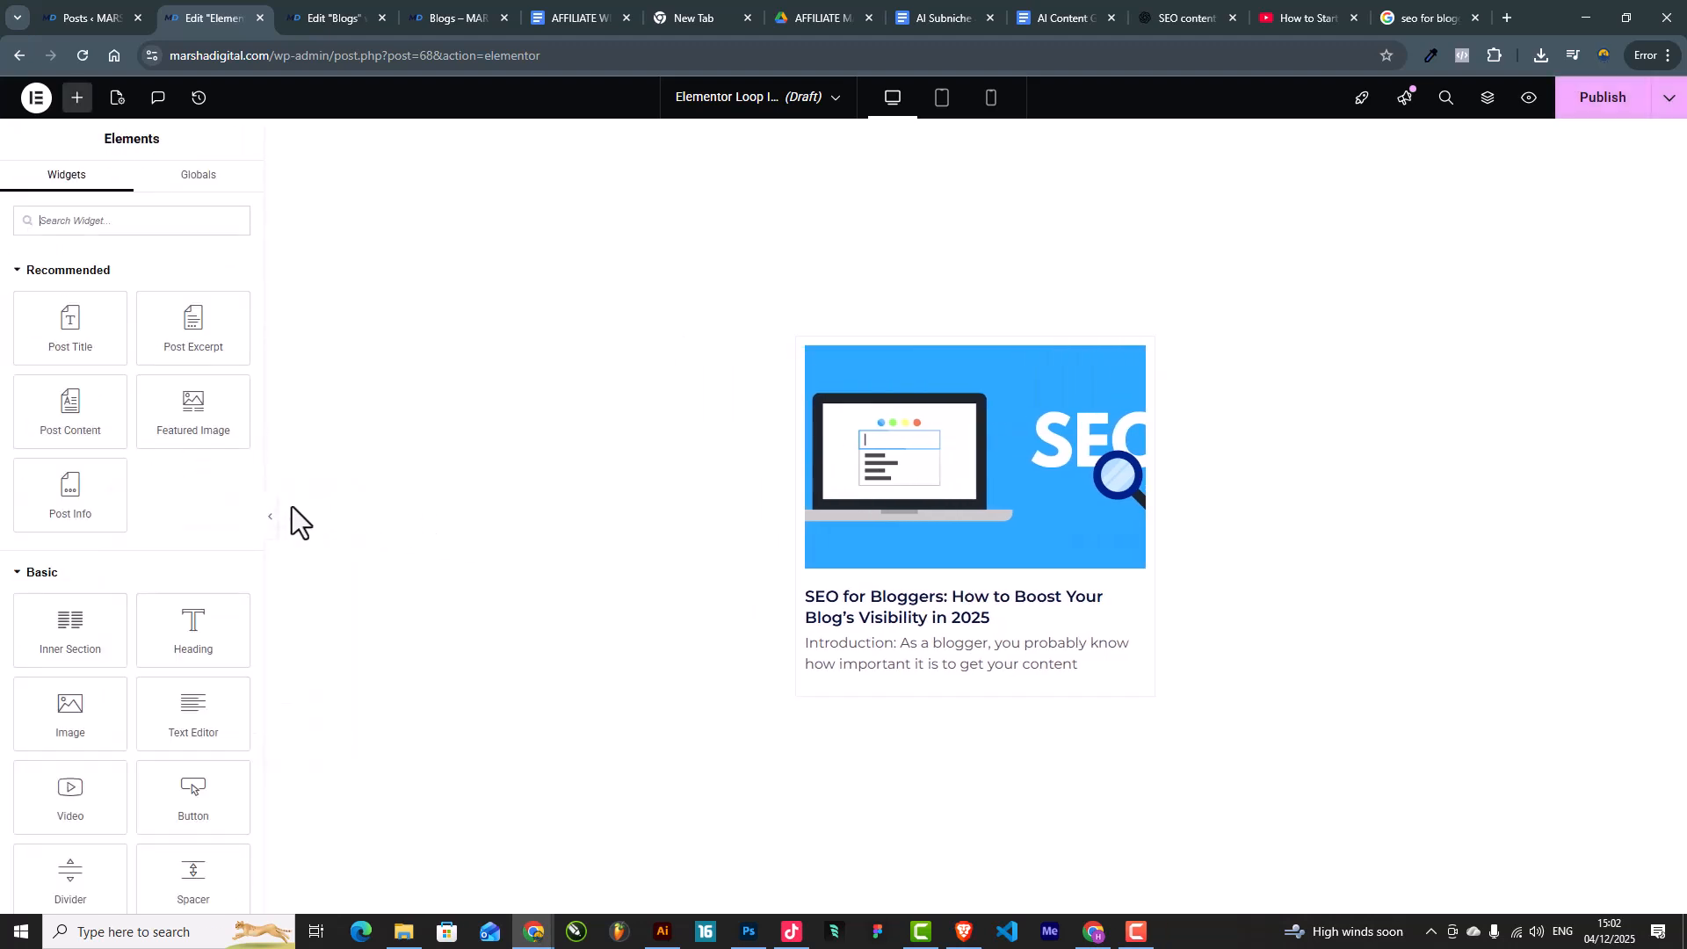
left_click(272, 518)
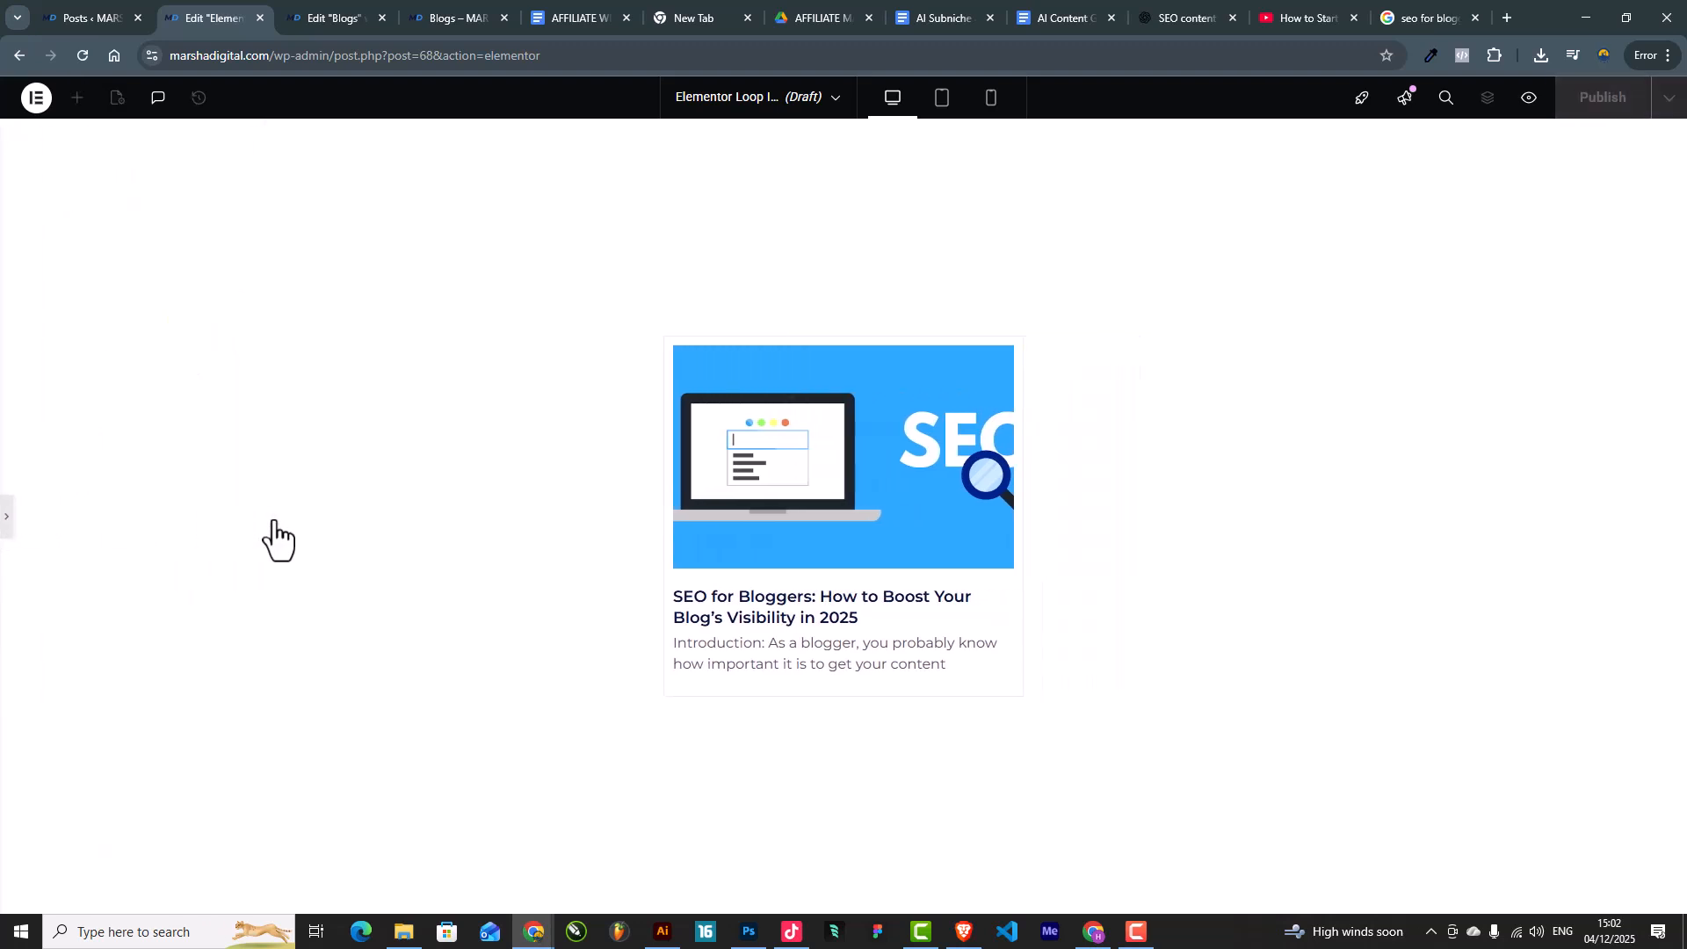
left_click(7, 518)
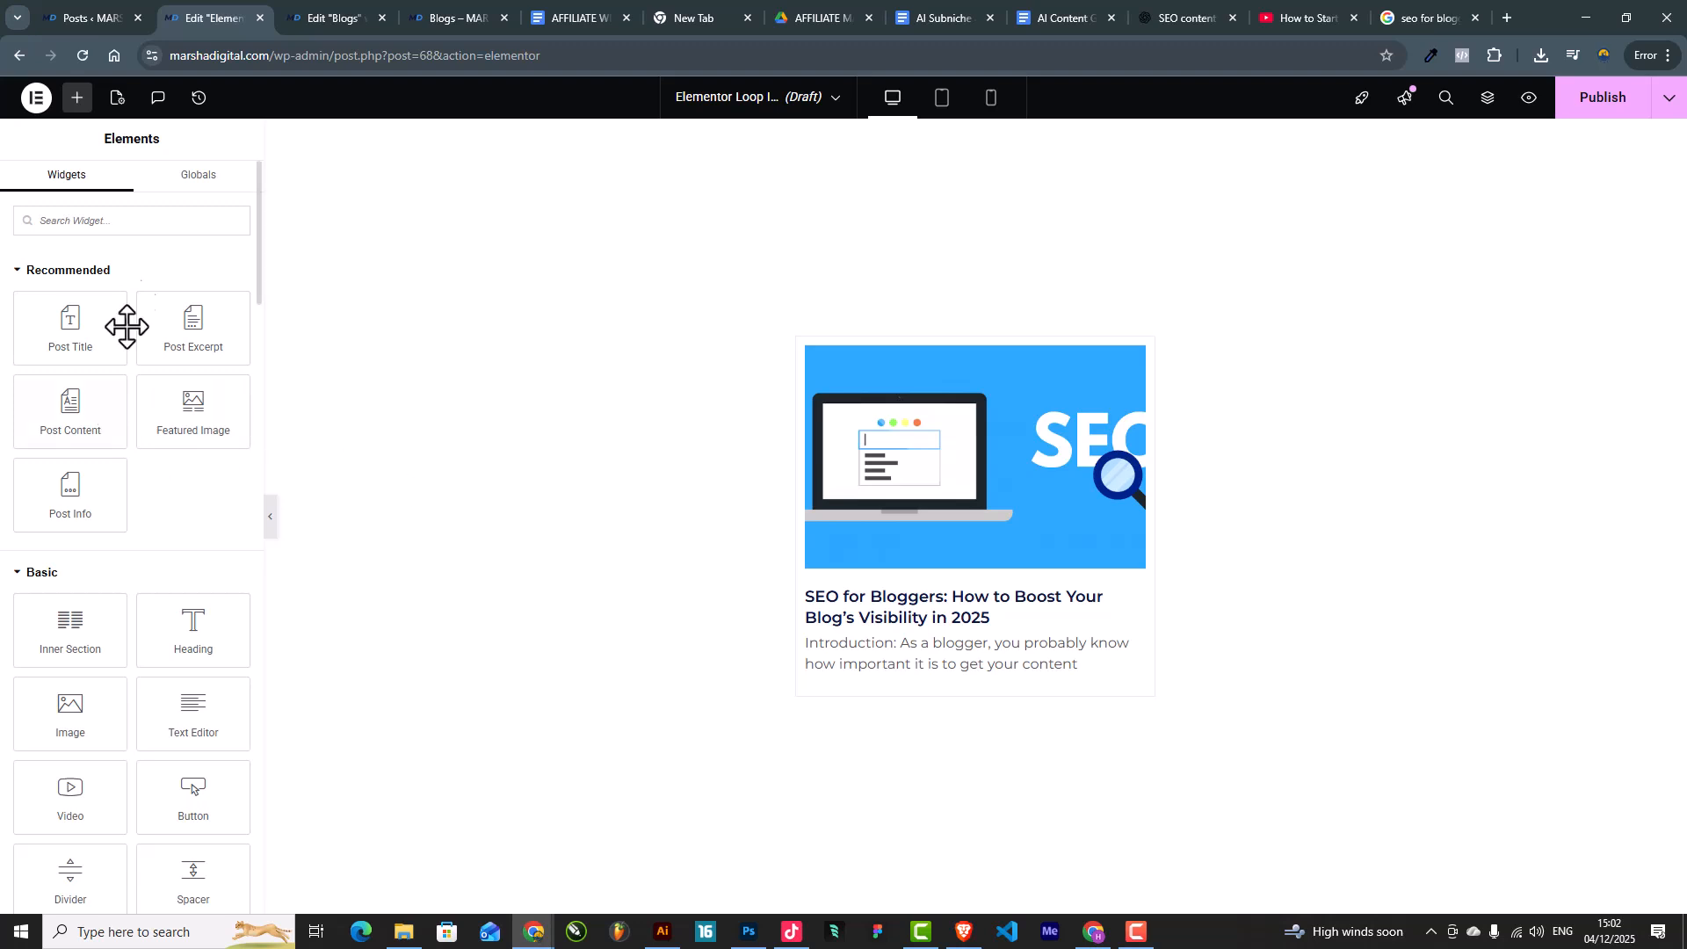
Step: Set the card column's linked padding to 10 px on all sides
left_click(805, 345)
left_click(204, 193)
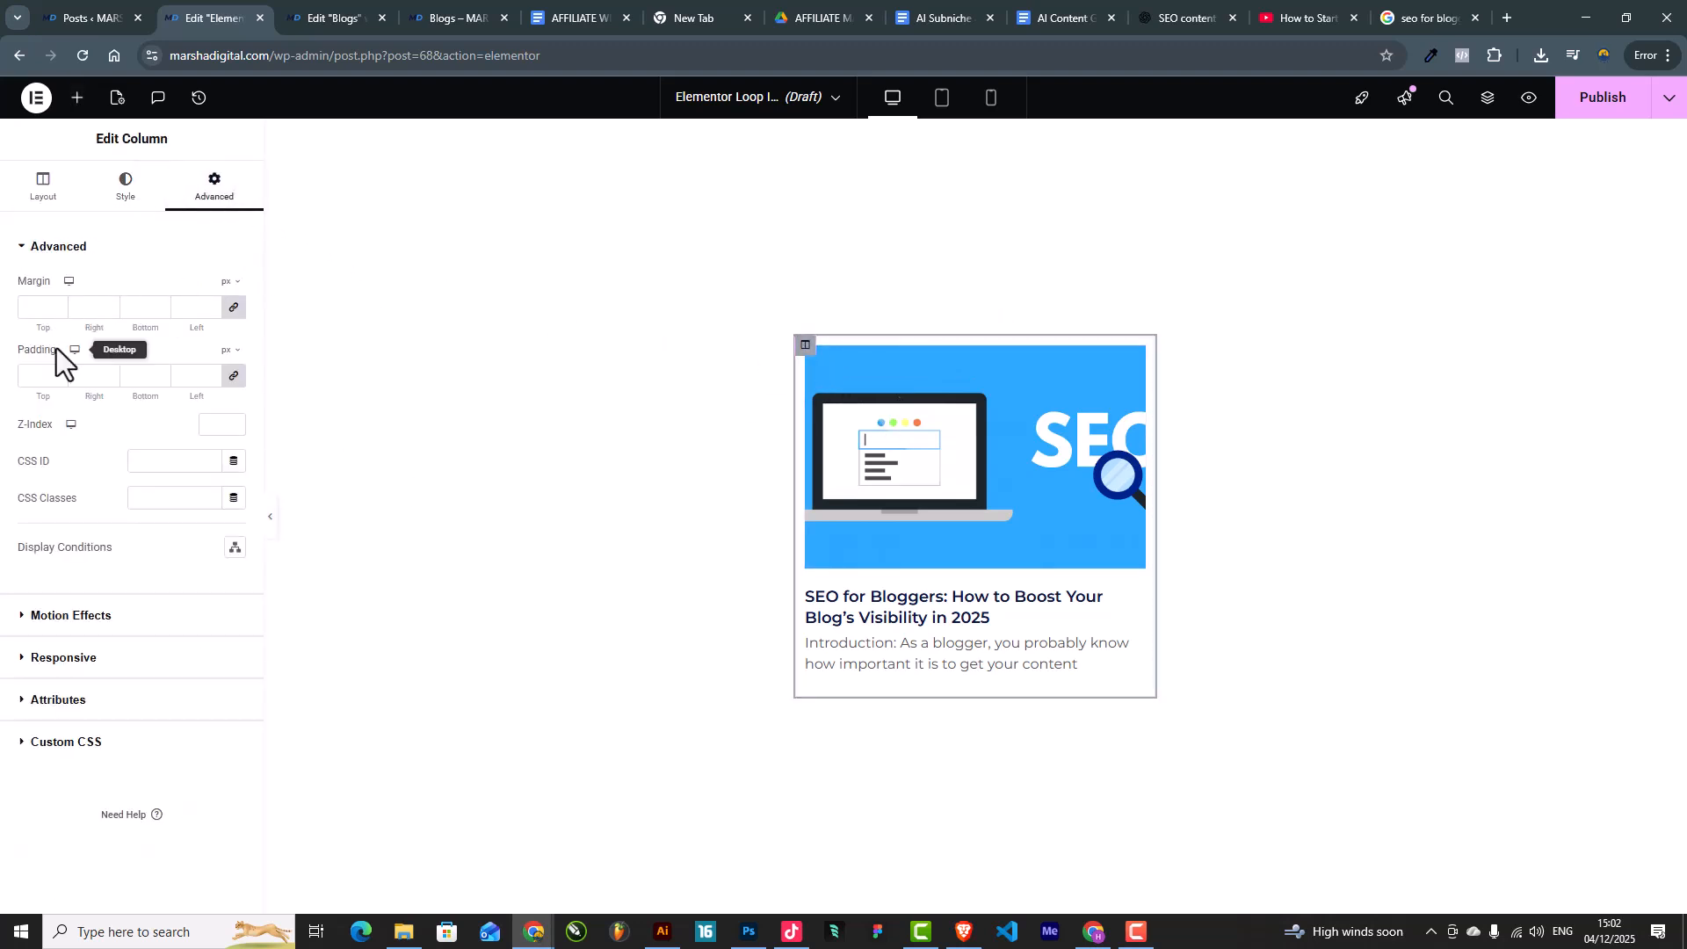
left_click(30, 375)
type("20")
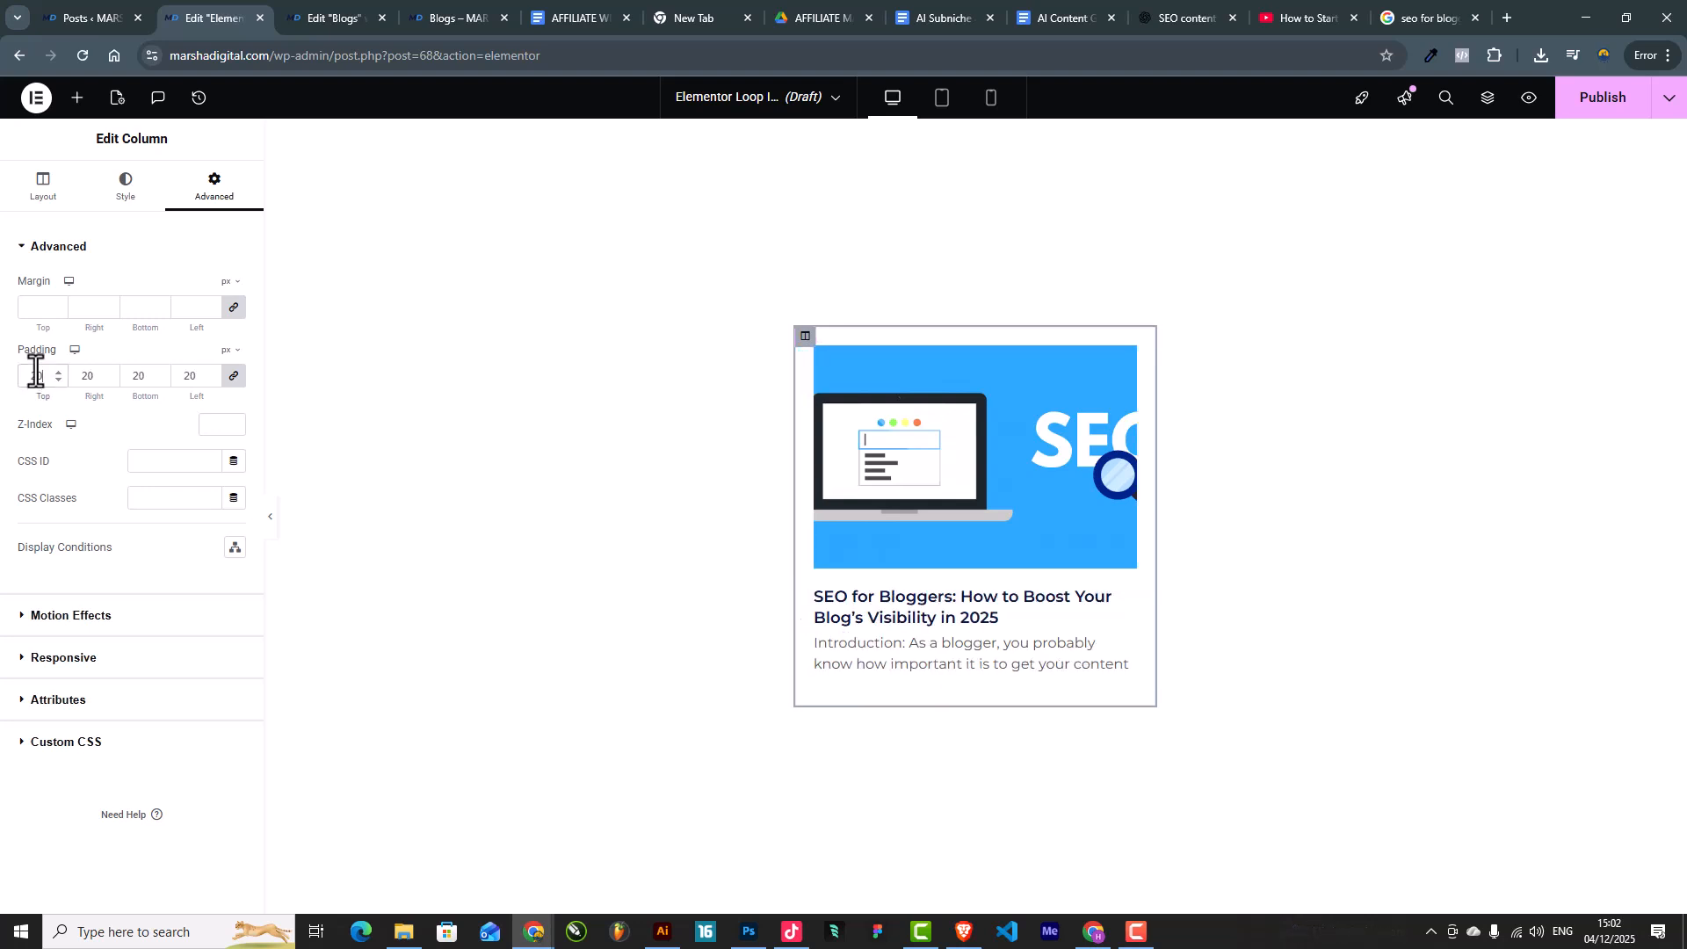
left_click_drag(46, 374, 0, 372)
type("10")
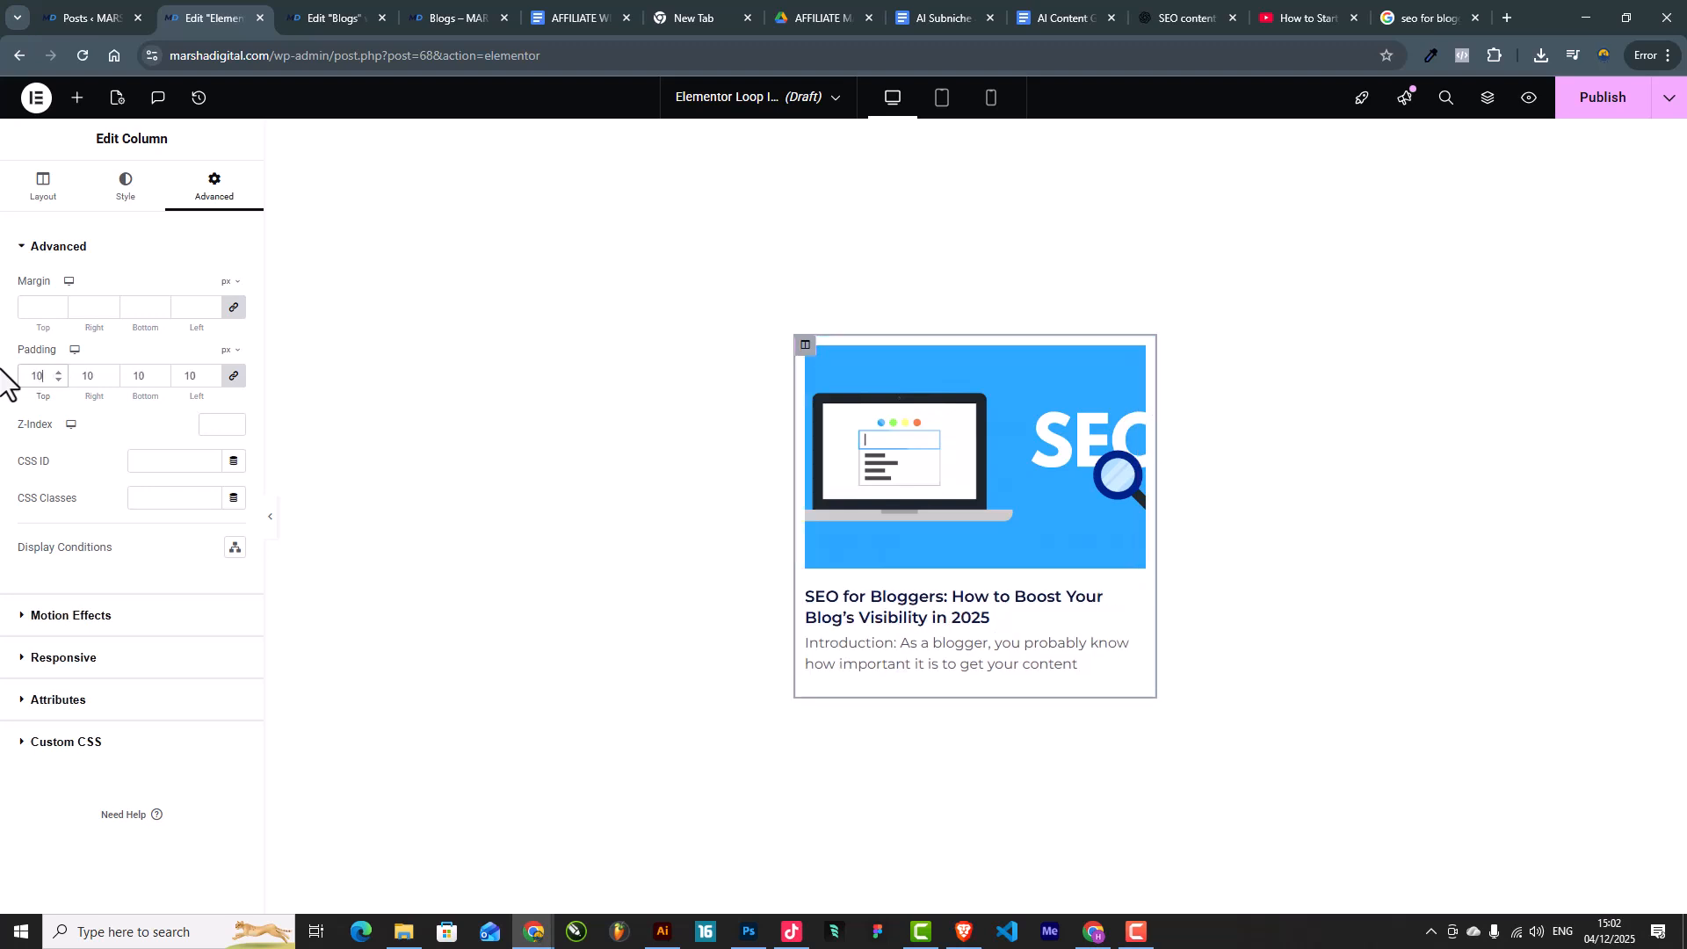
left_click(358, 543)
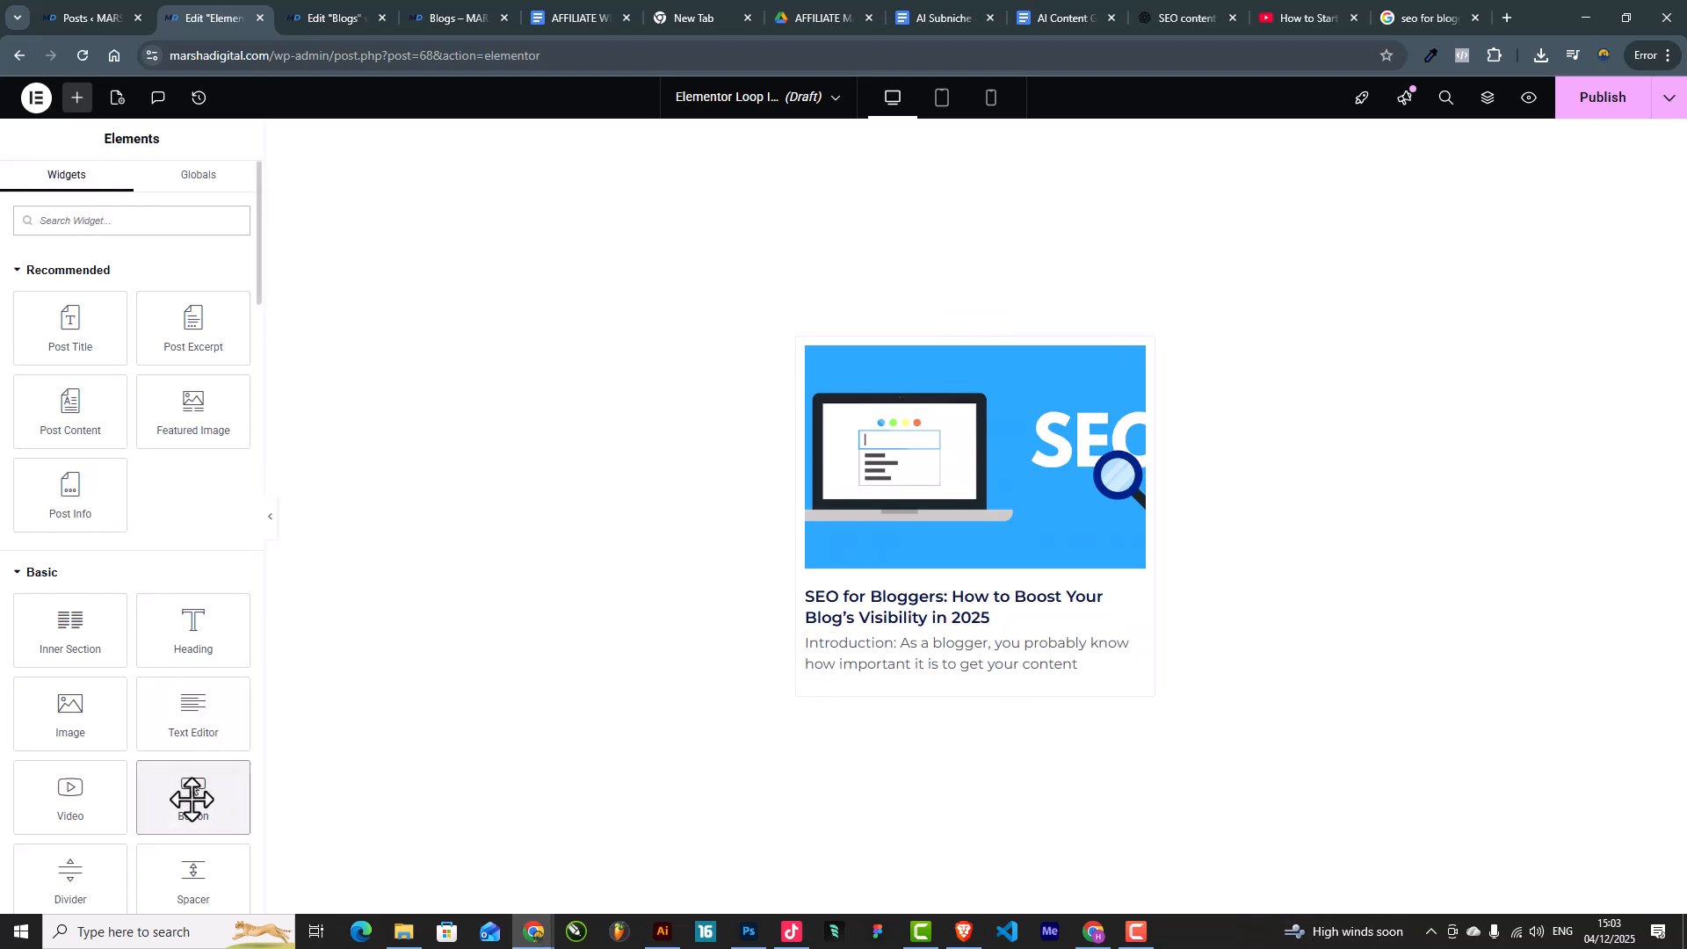
Step: Add a 'Read More' button below the excerpt linked to the Post URL dynamic tag
left_click_drag(193, 797, 879, 667)
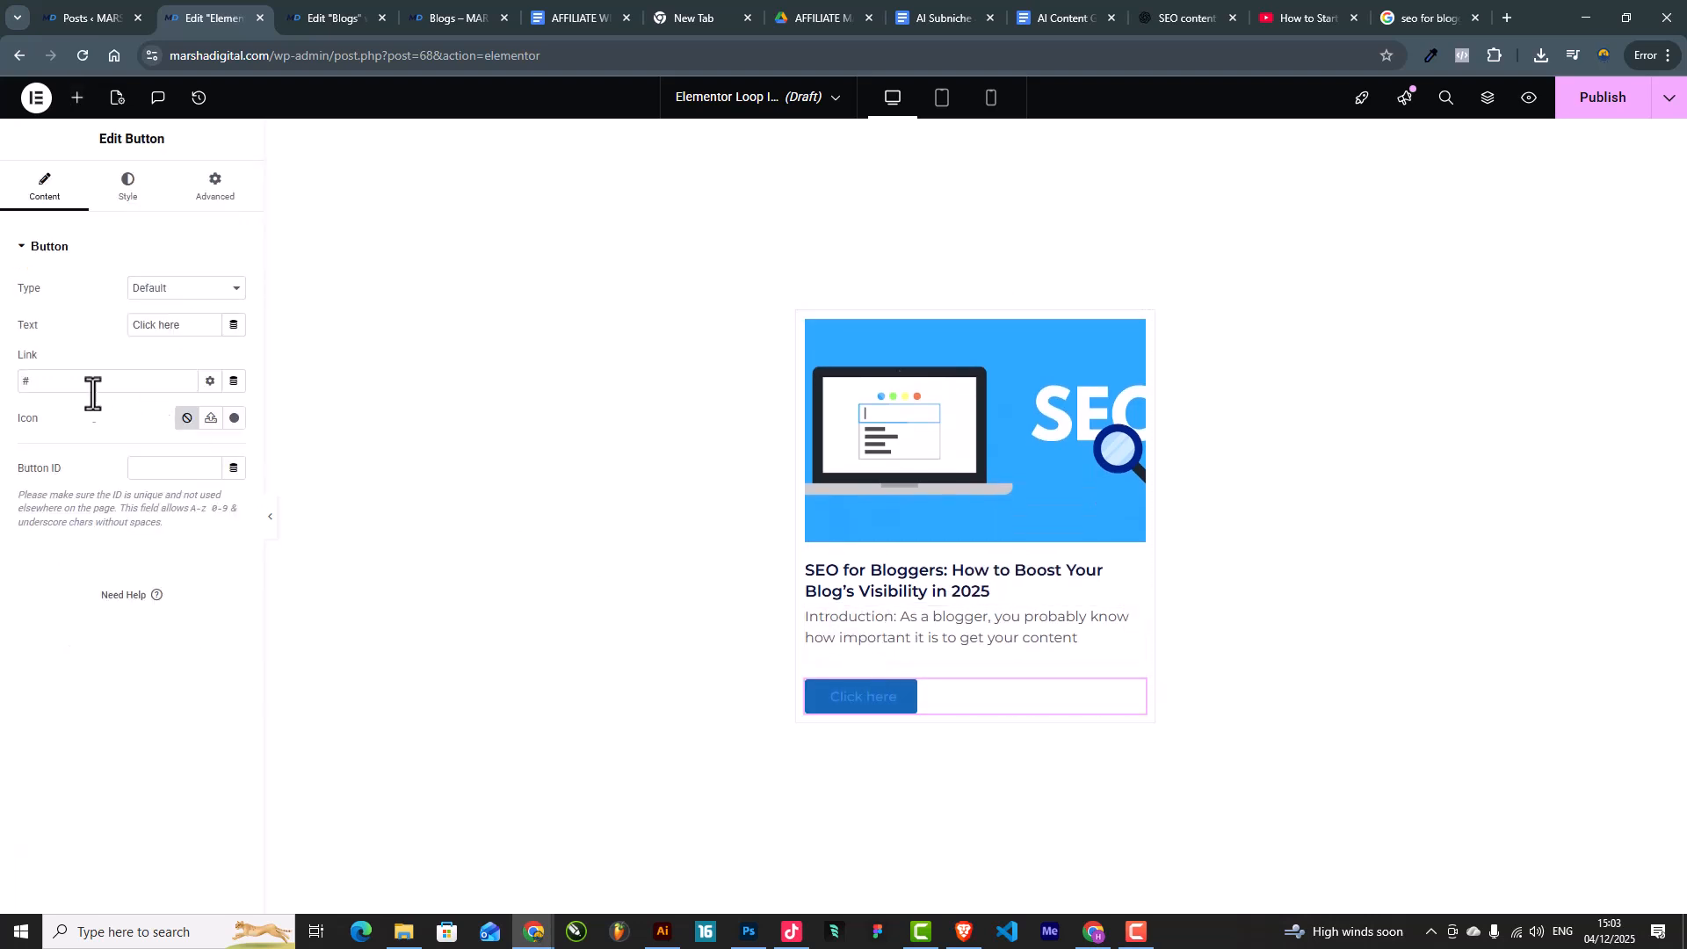
left_click_drag(184, 328, 4, 321)
type("Rea")
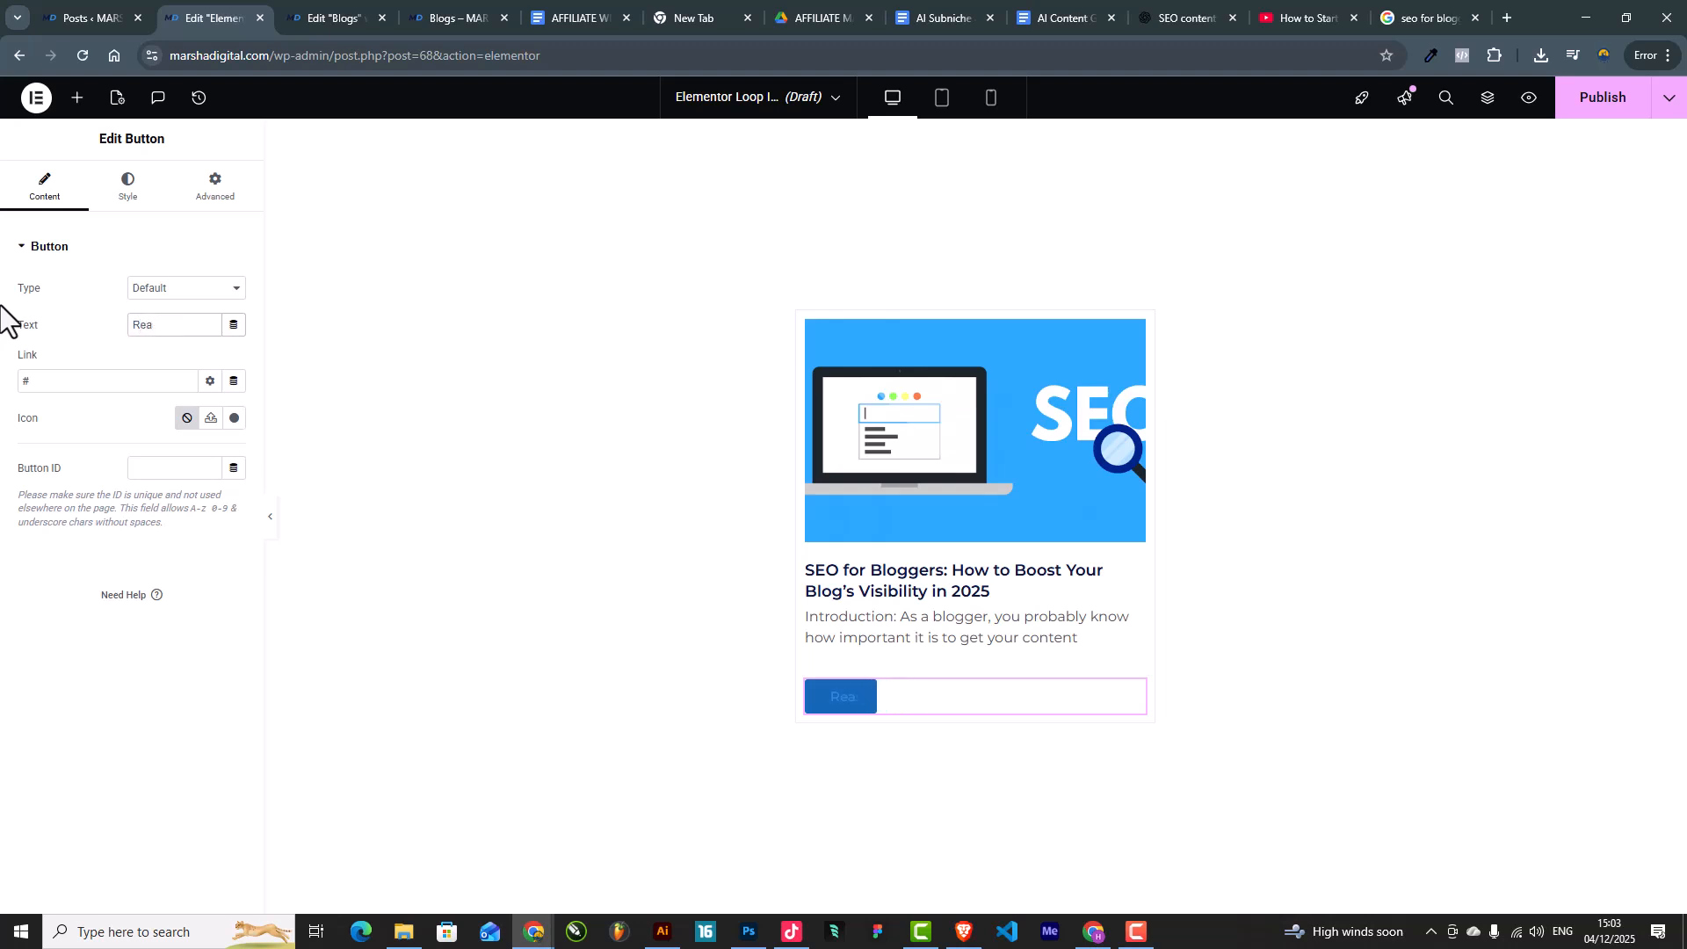
type("d More")
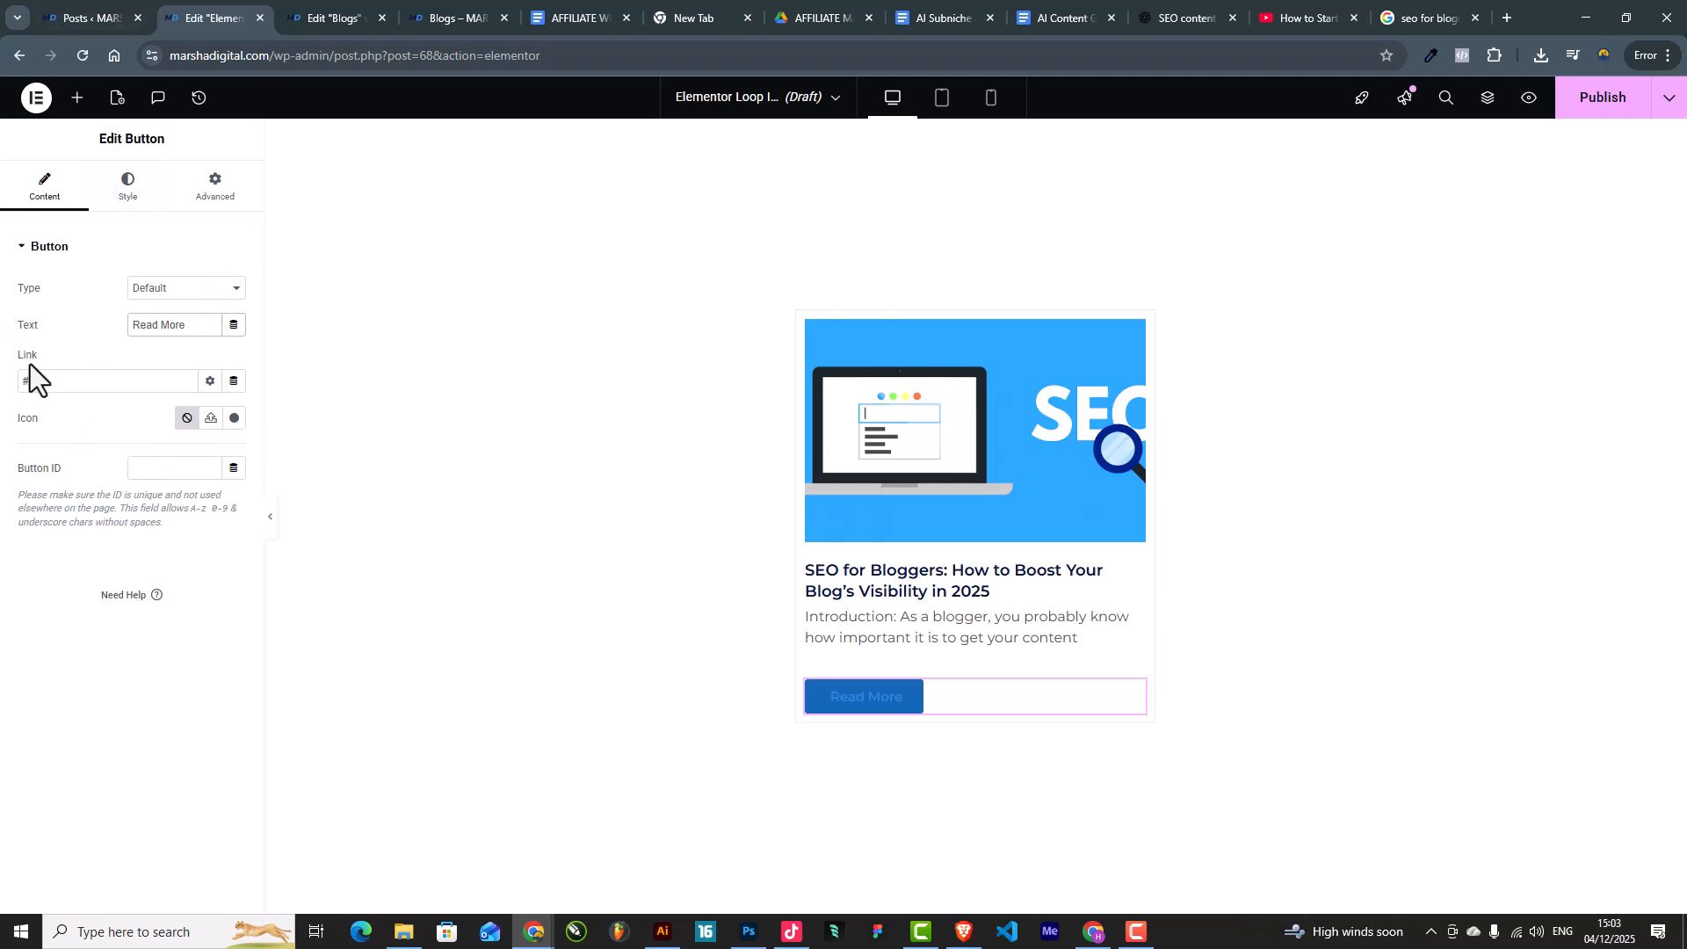
left_click(233, 380)
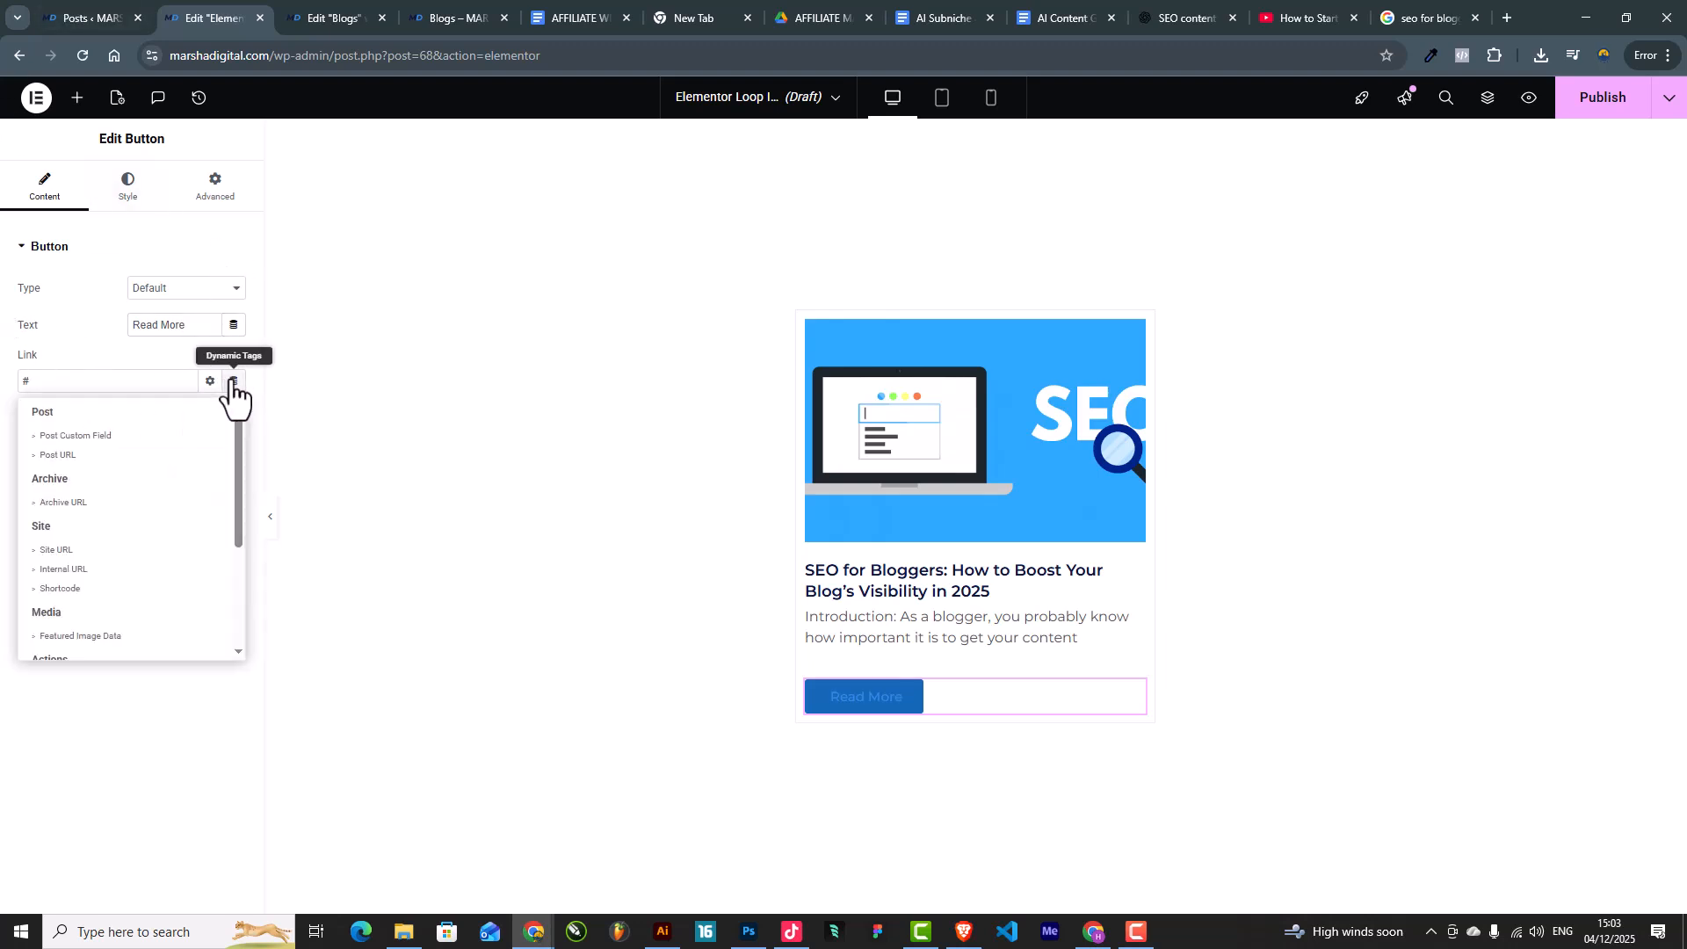
left_click(84, 457)
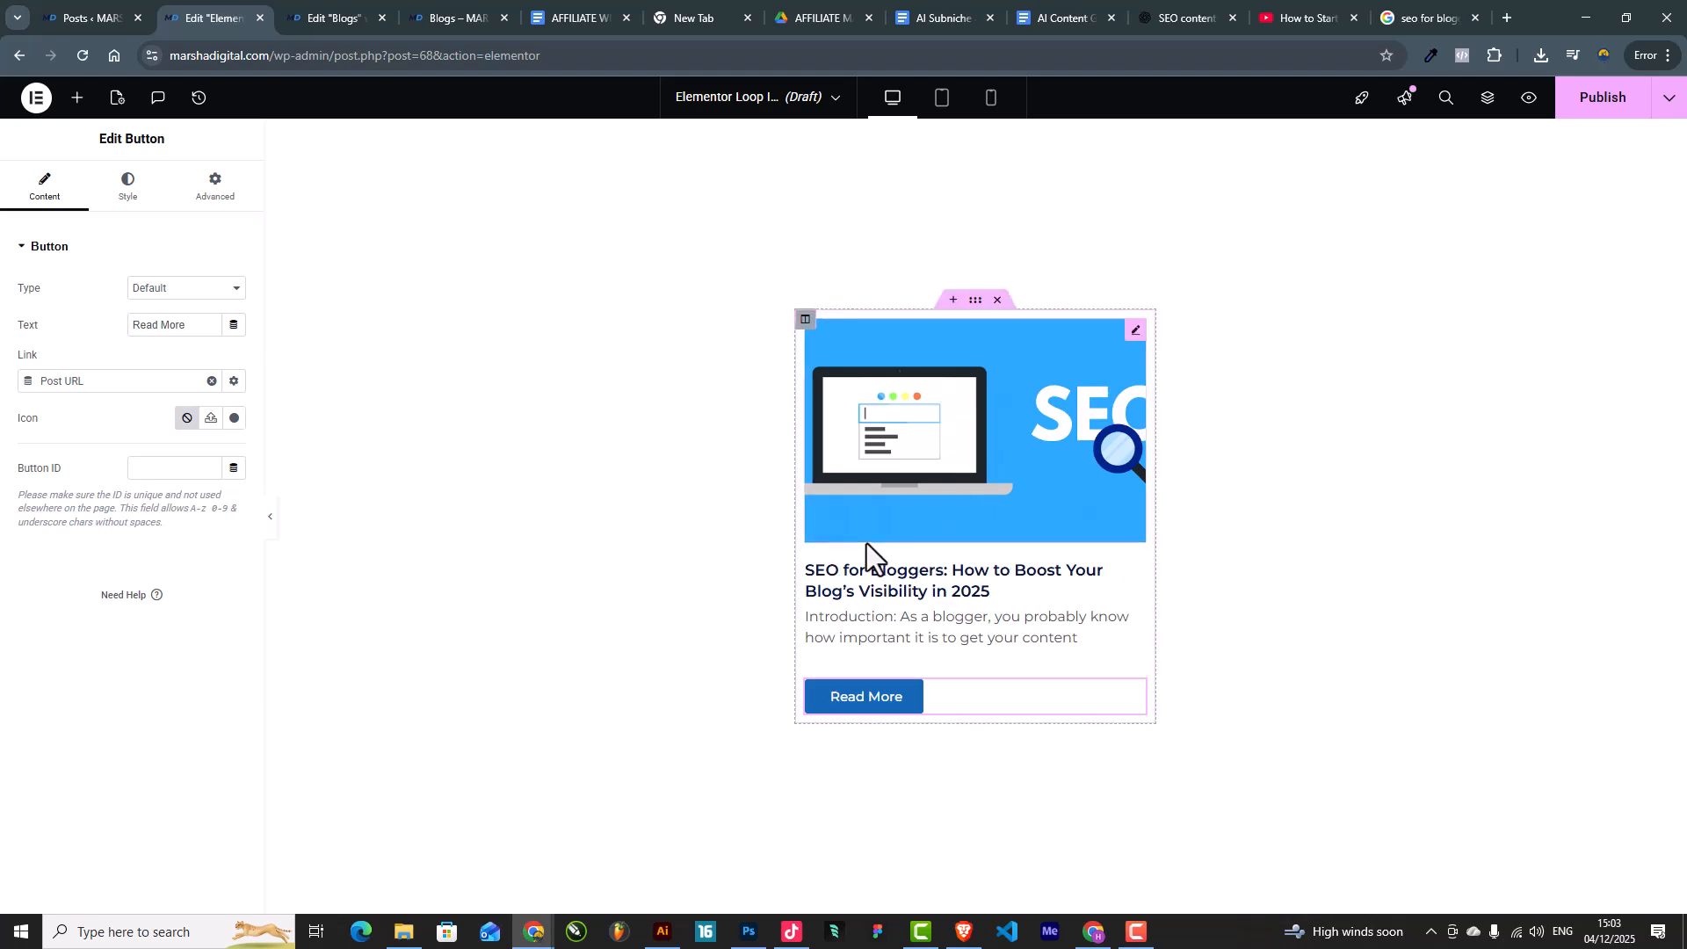
Step: Unlink the Read More button's margins and set its top margin to -19
left_click(132, 186)
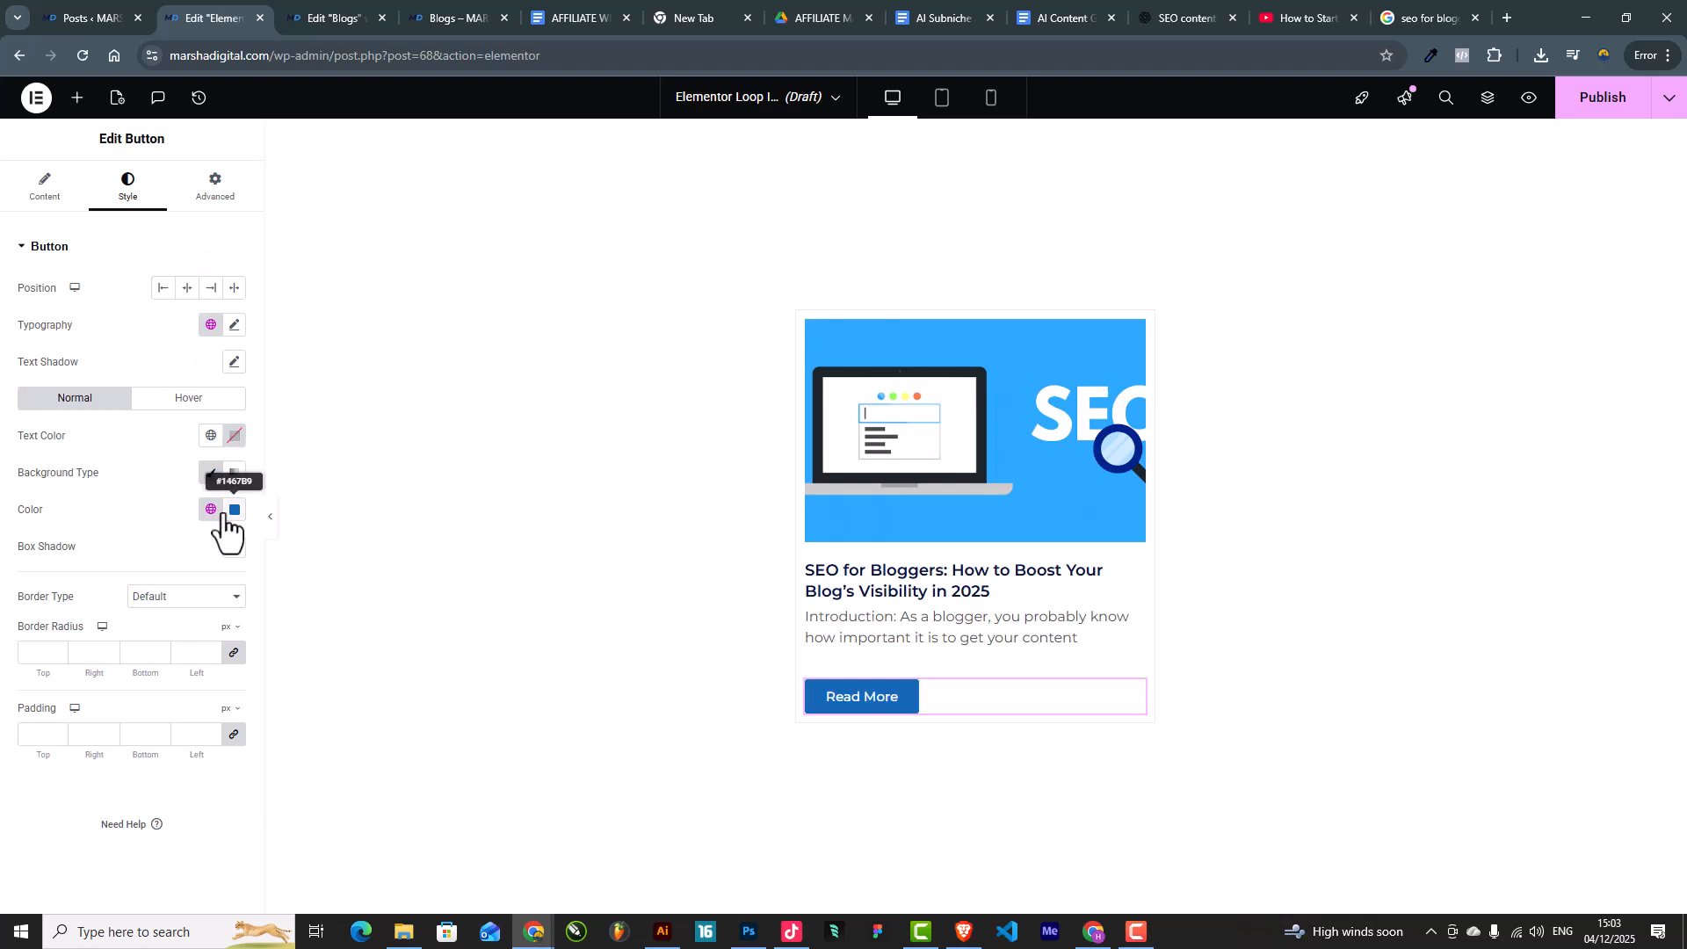
left_click(224, 195)
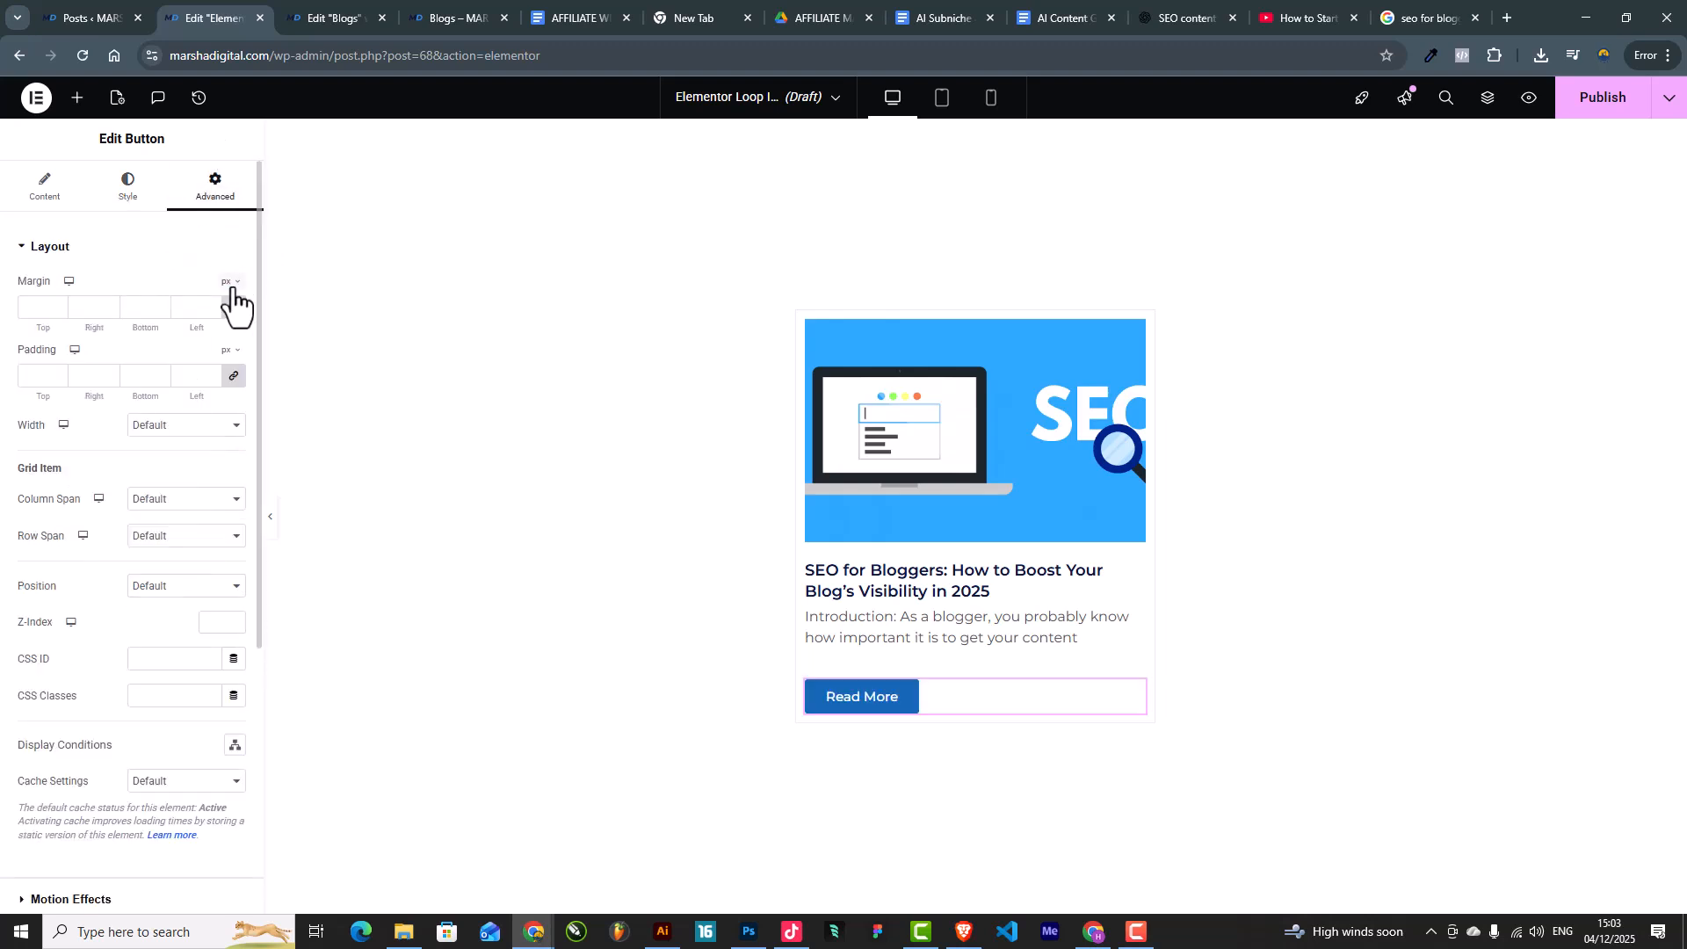
left_click(232, 309)
left_click(59, 313)
left_click(59, 313)
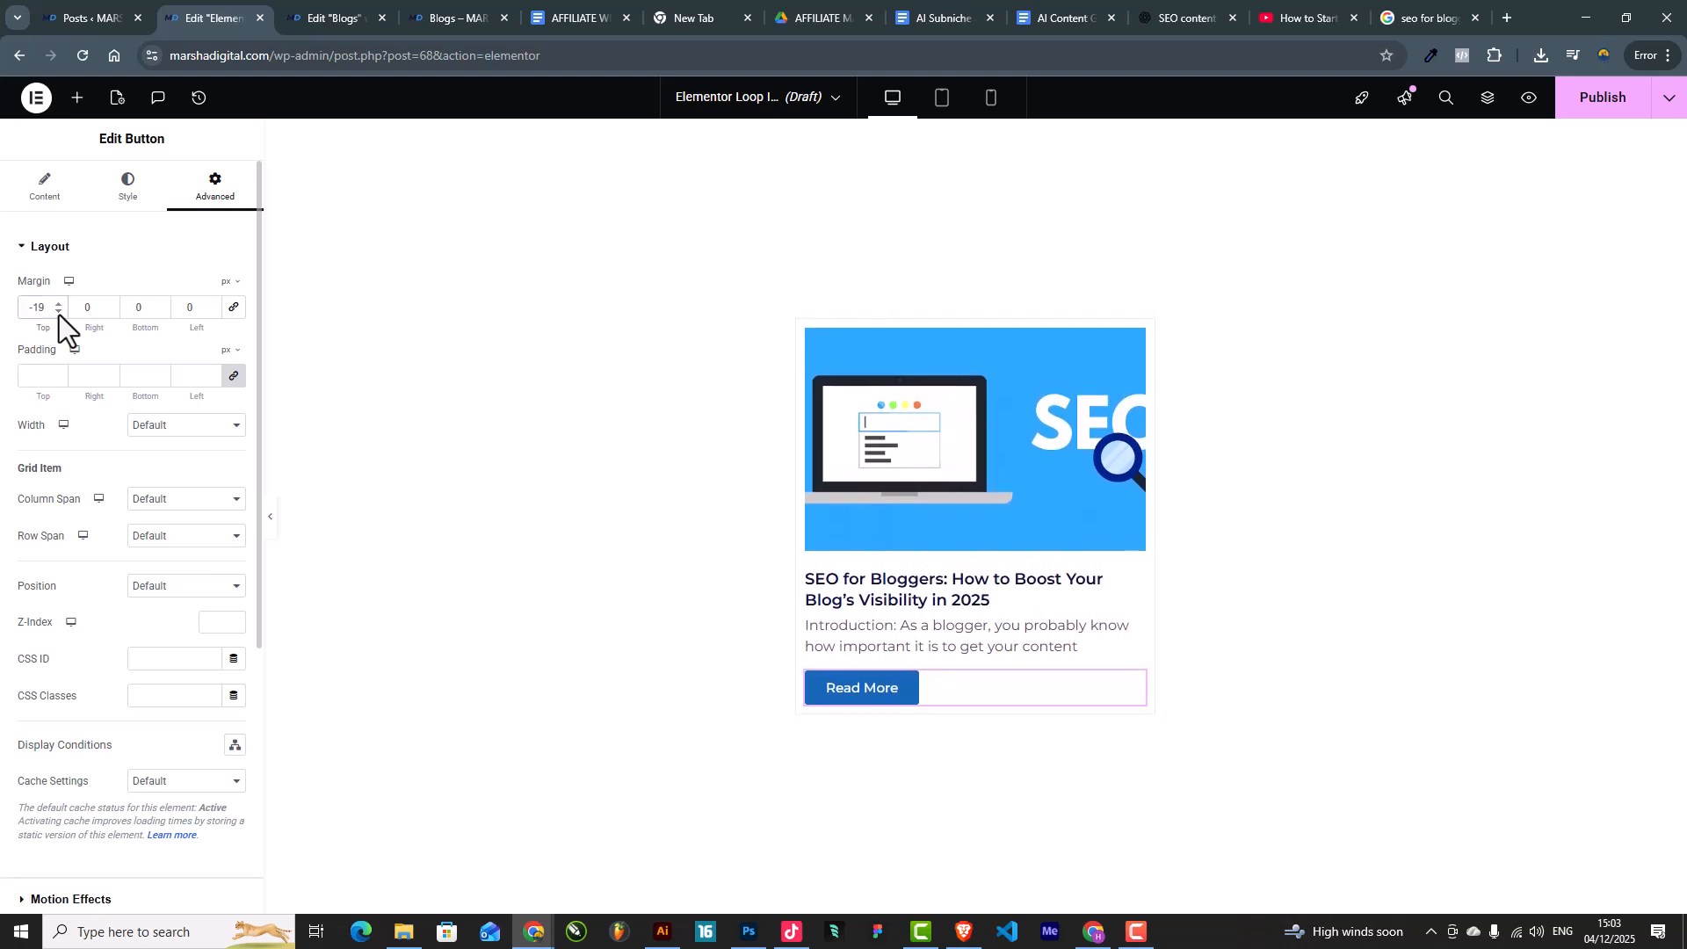
Step: Make the button background fully transparent and its text the Secondary global blue
left_click(110, 204)
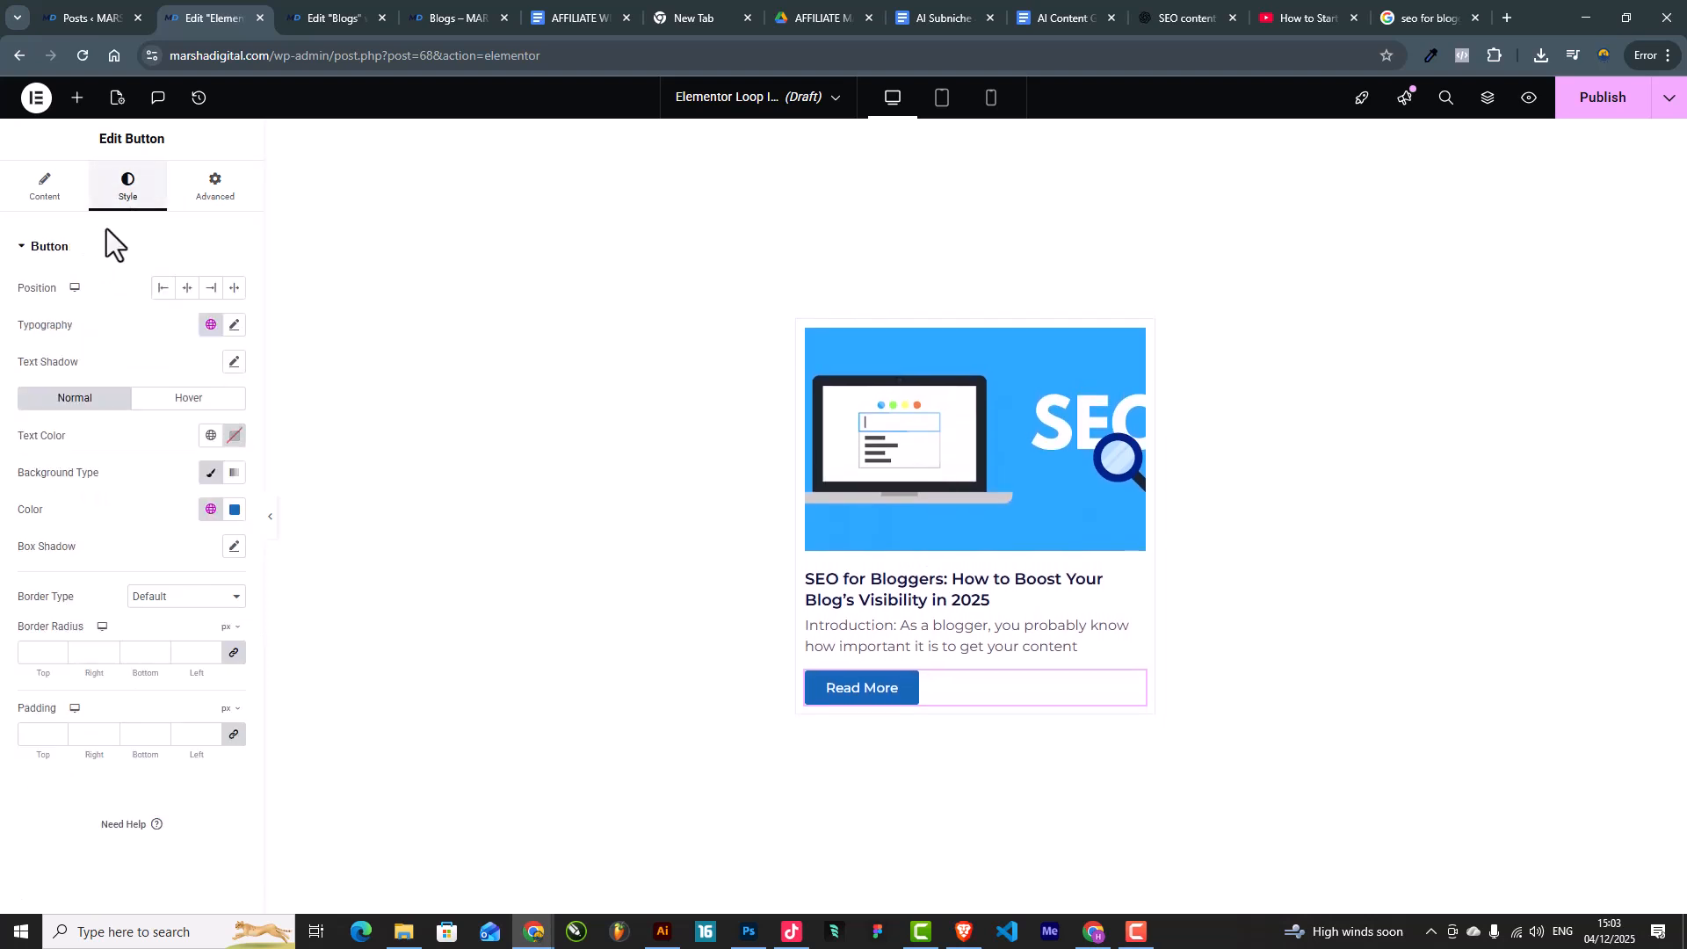
left_click(235, 511)
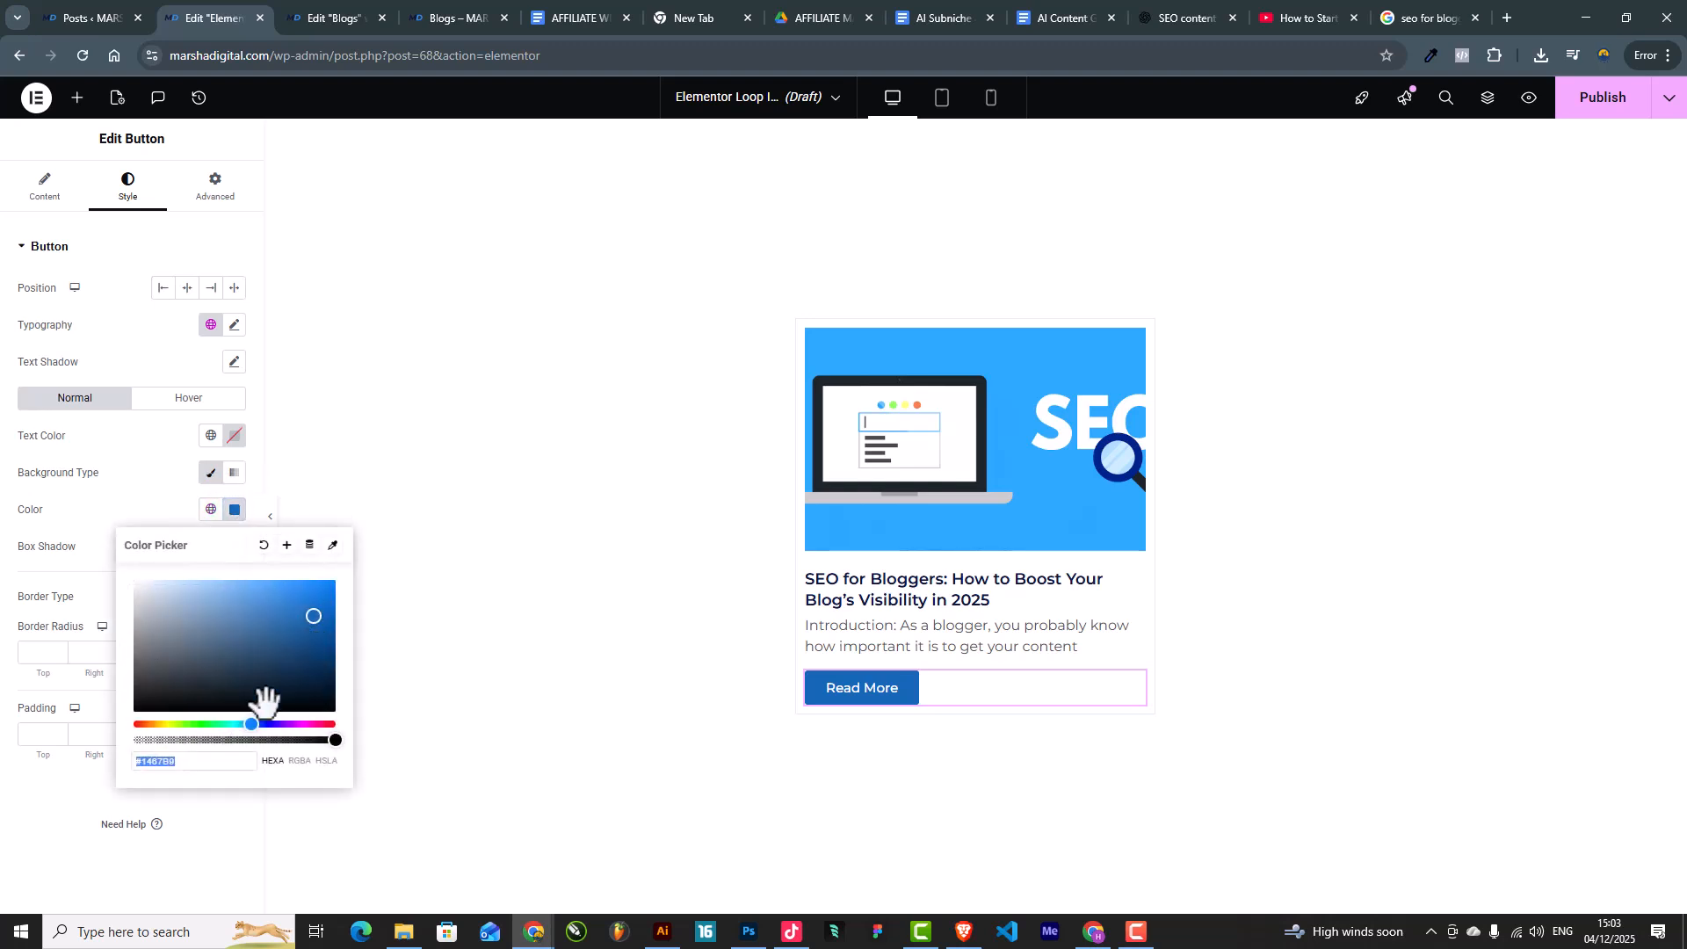
left_click_drag(196, 740, 85, 726)
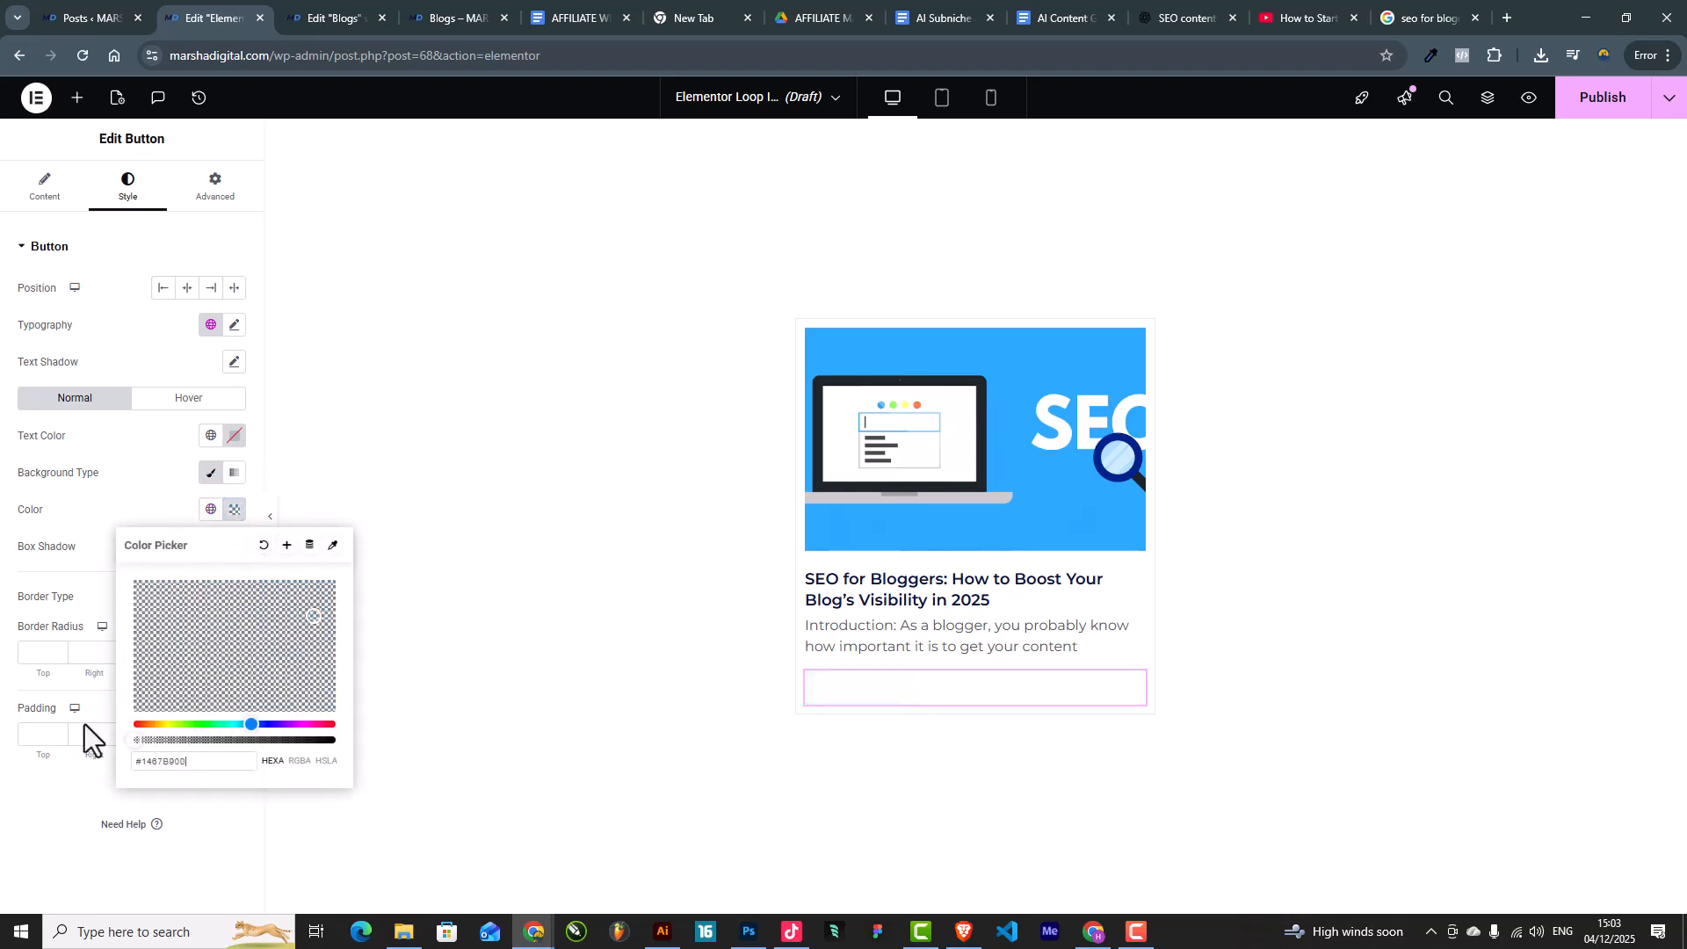
left_click(211, 436)
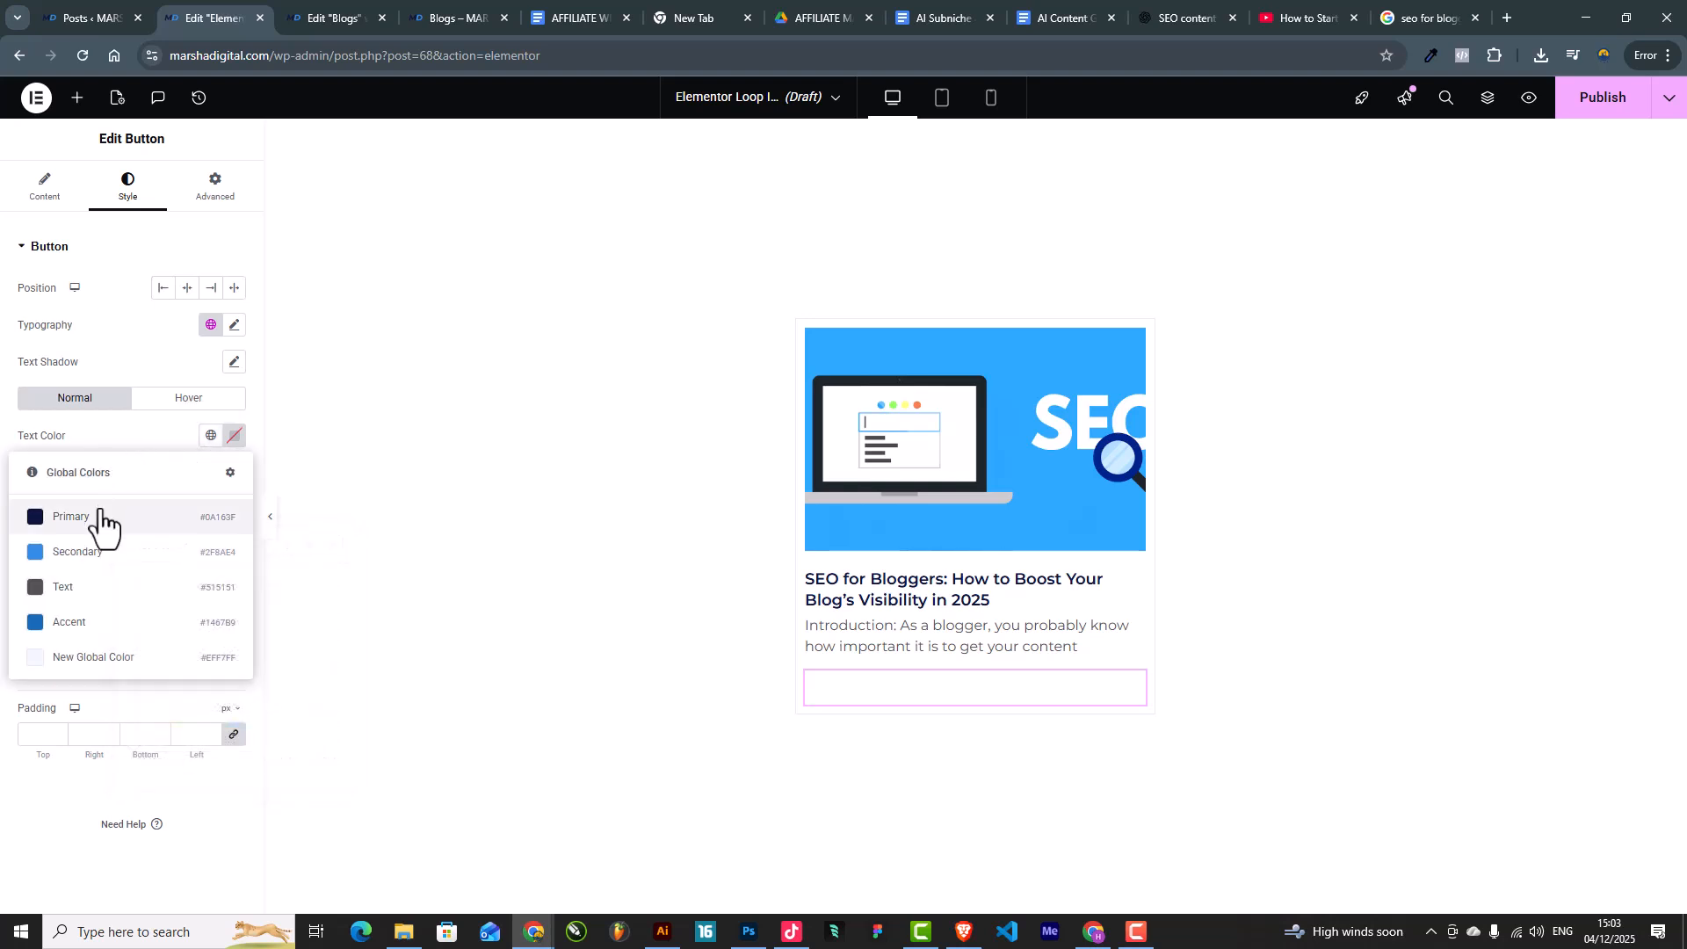
left_click(92, 550)
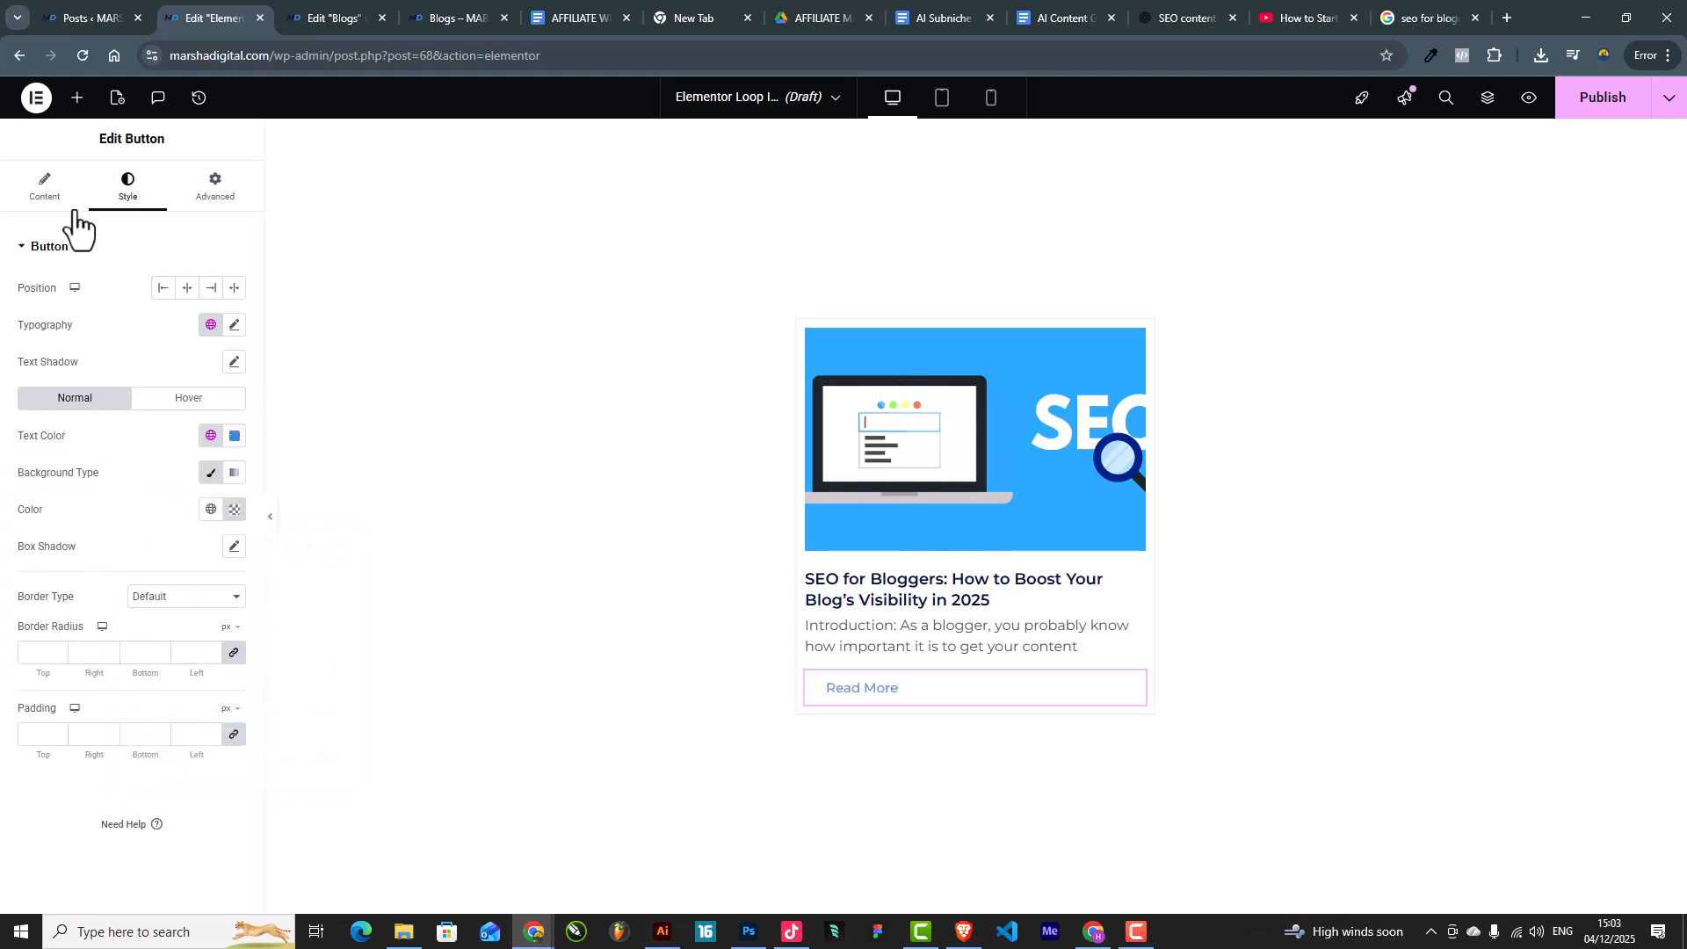
left_click(45, 189)
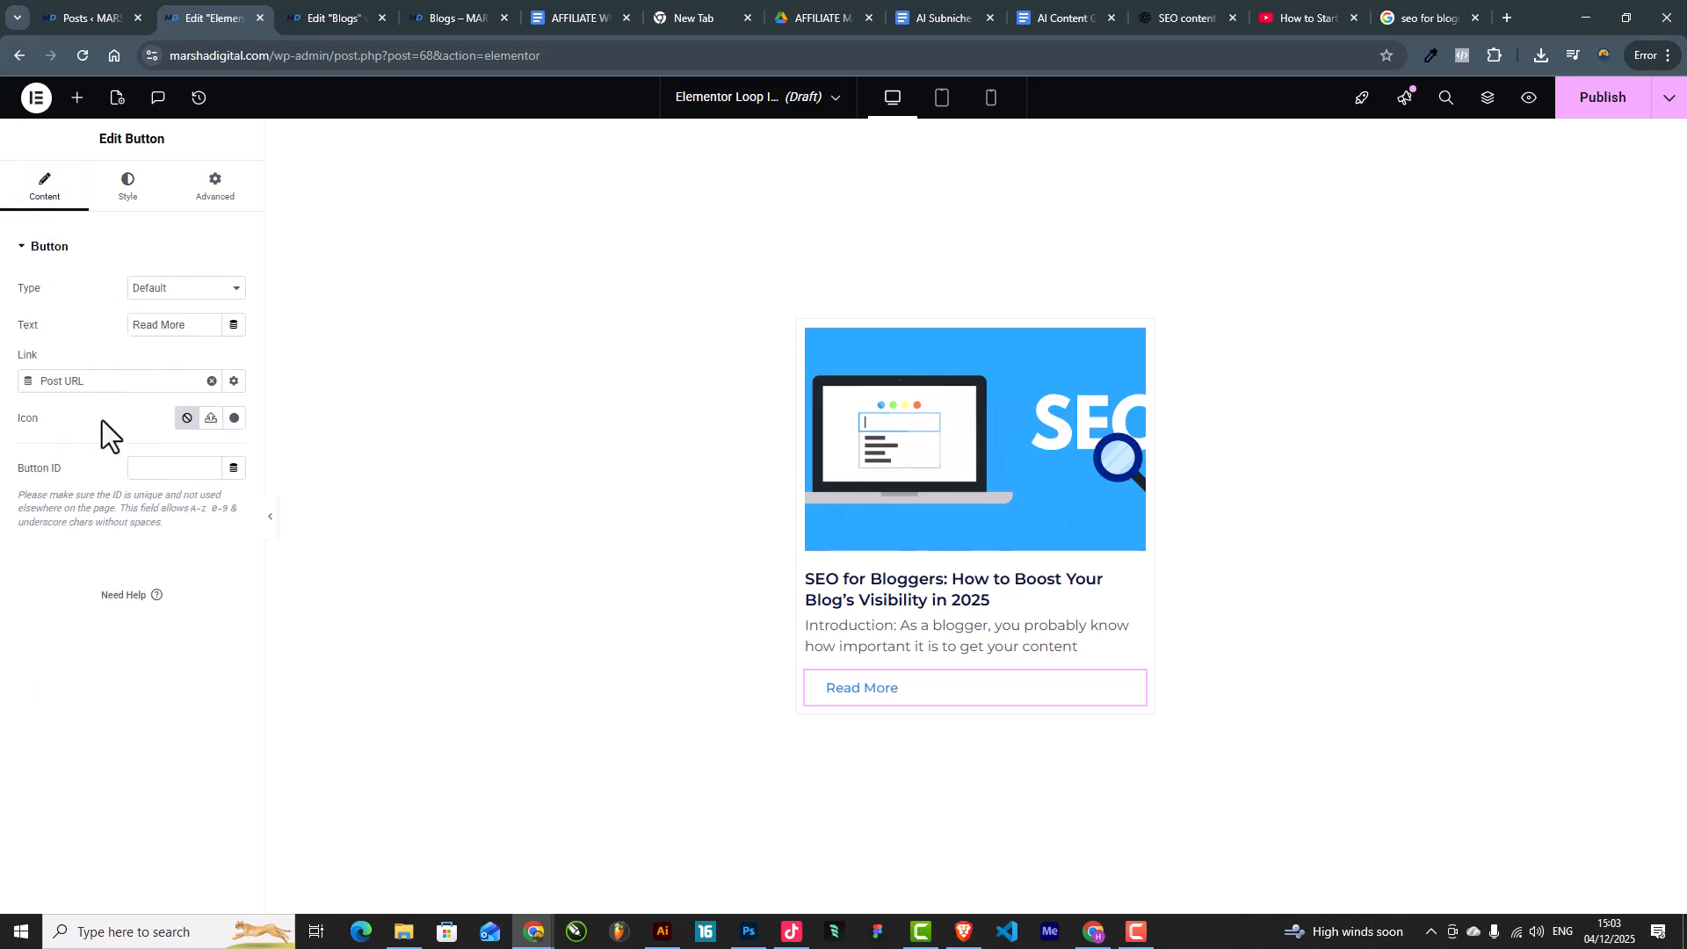
Step: Insert the chevron-right icon (searched 'che') into the button and set Icon Position to End
left_click(232, 418)
left_click(780, 230)
type("che")
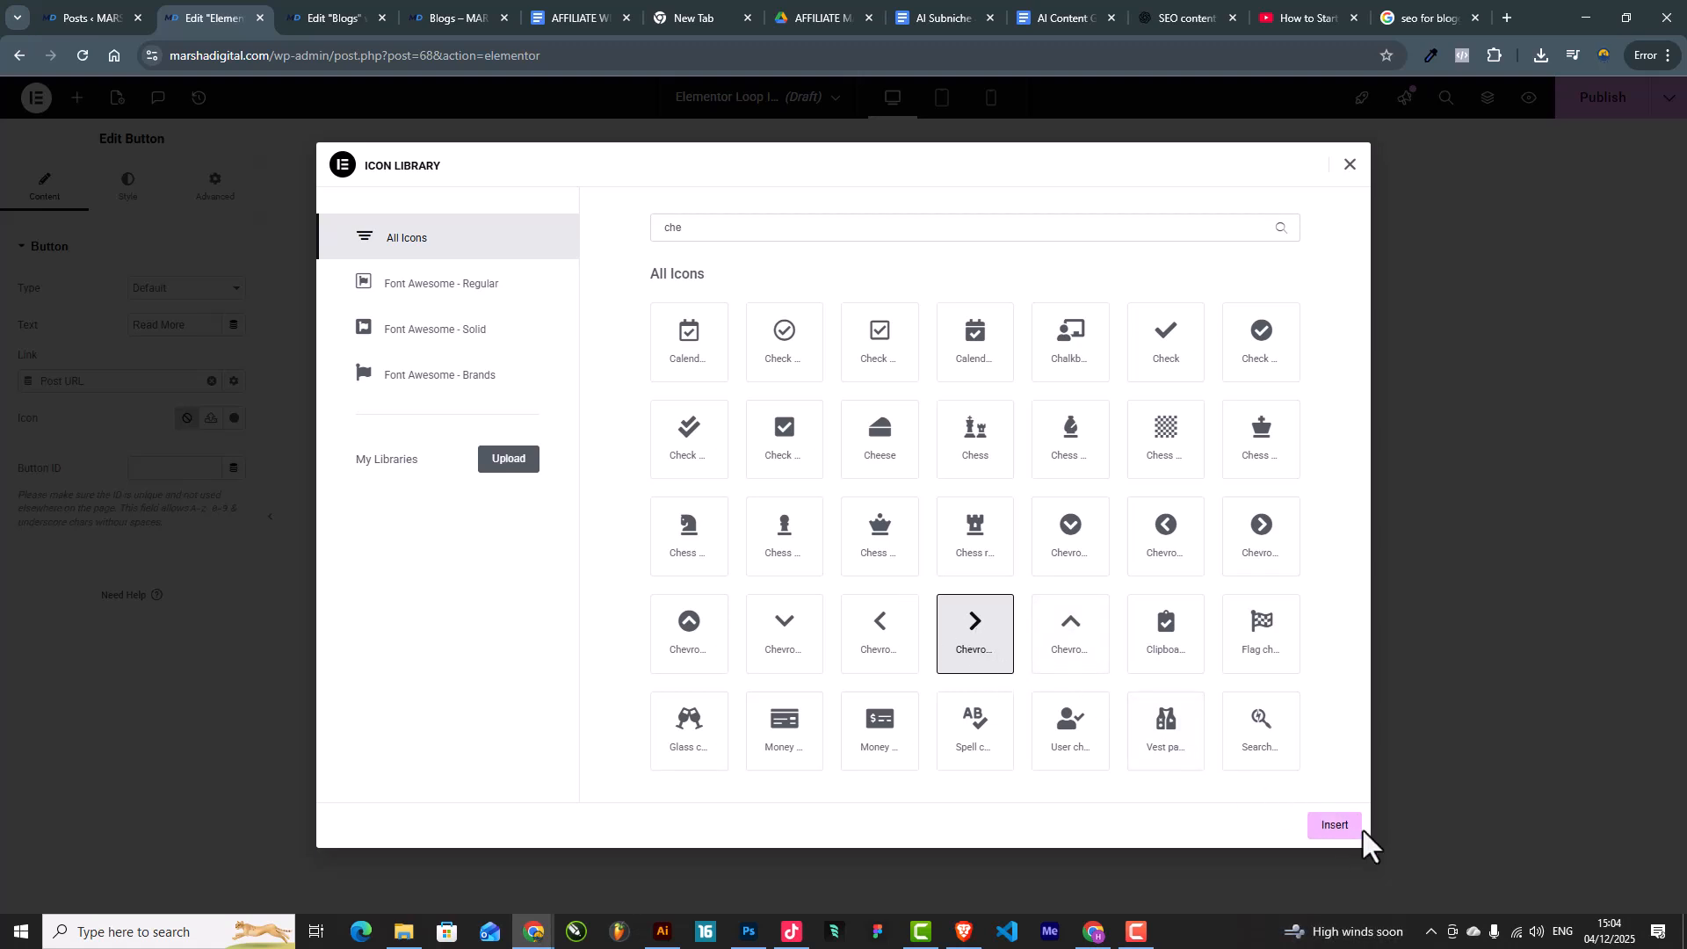
left_click(1335, 826)
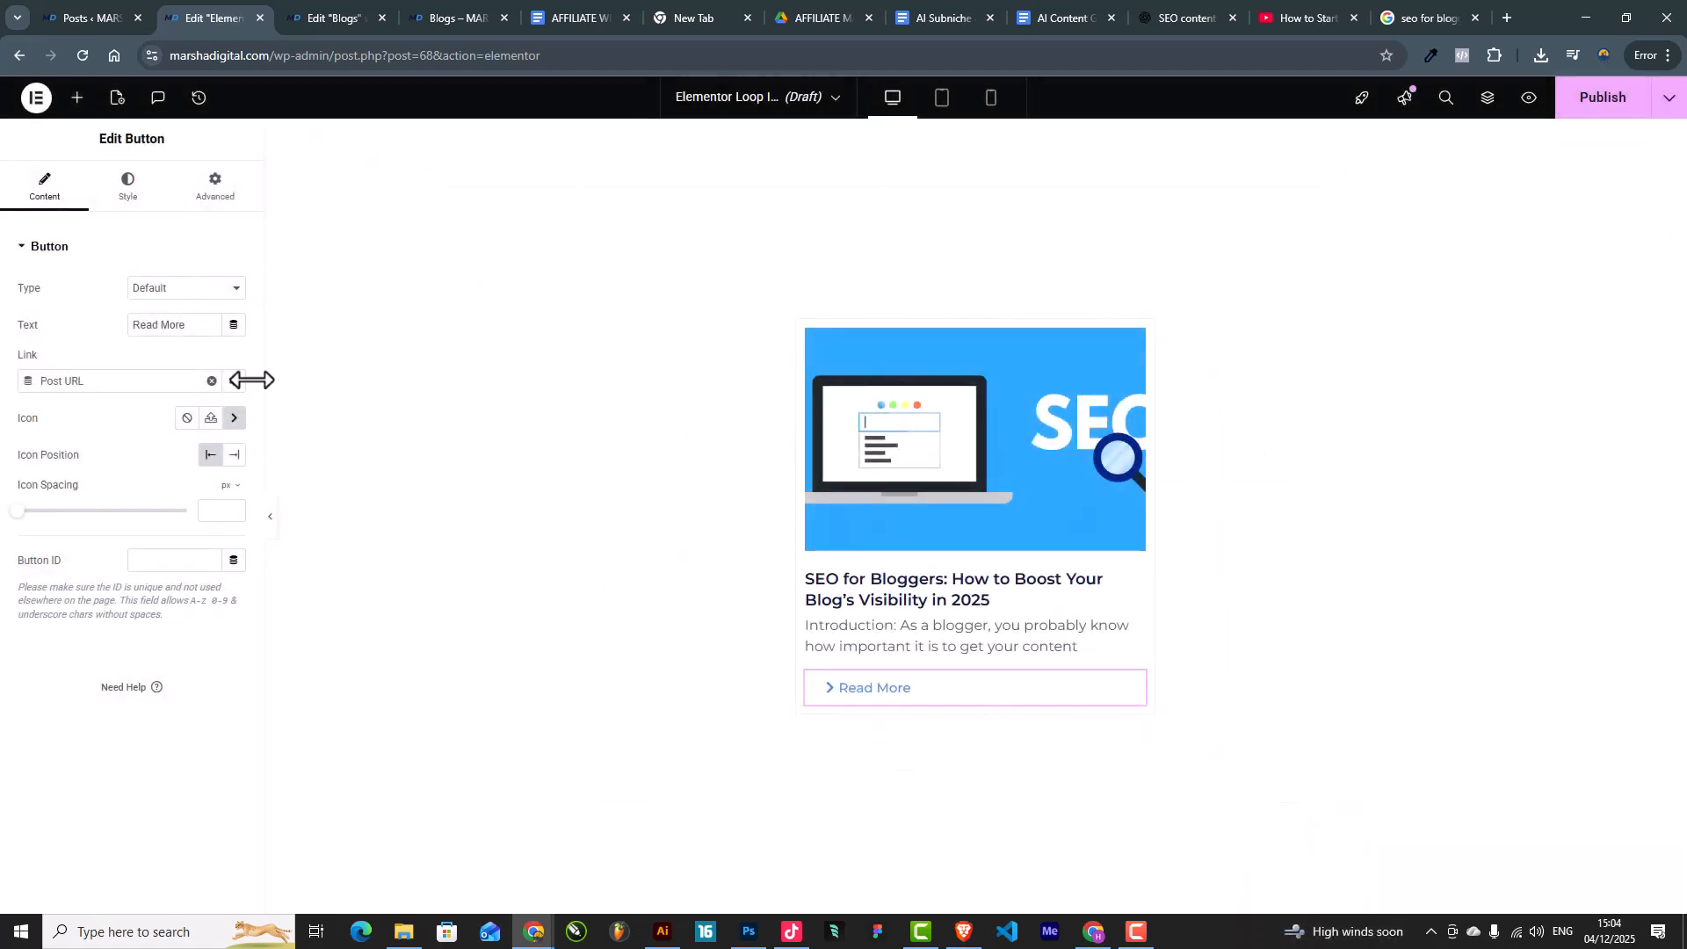
left_click(232, 462)
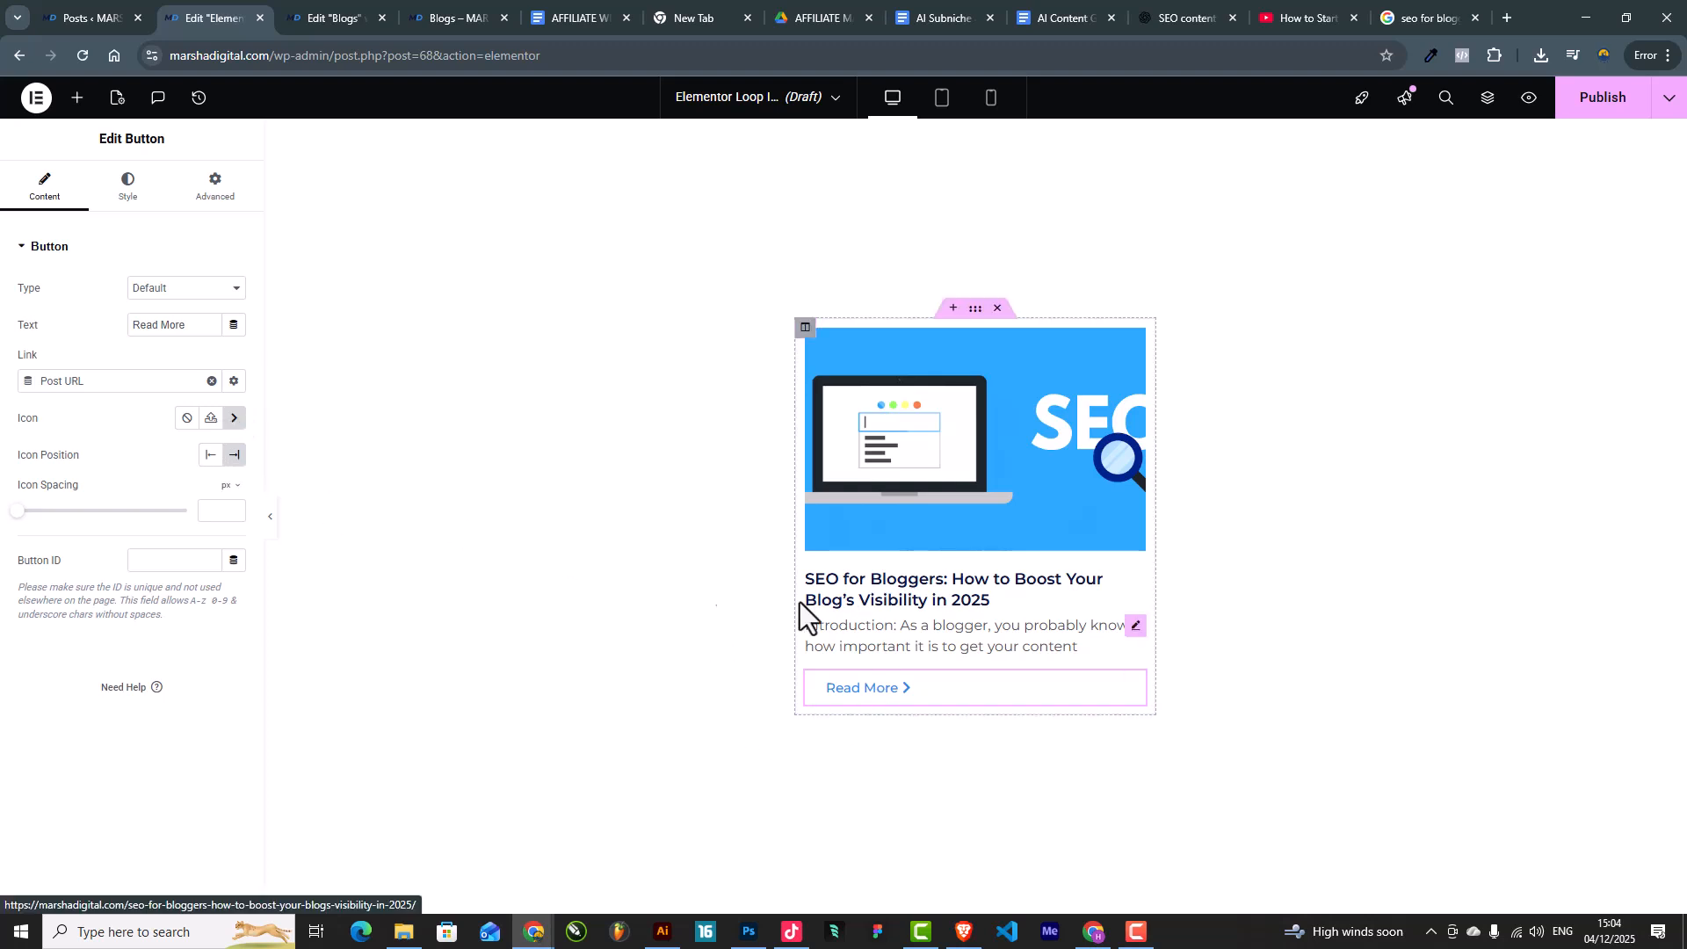
left_click(271, 525)
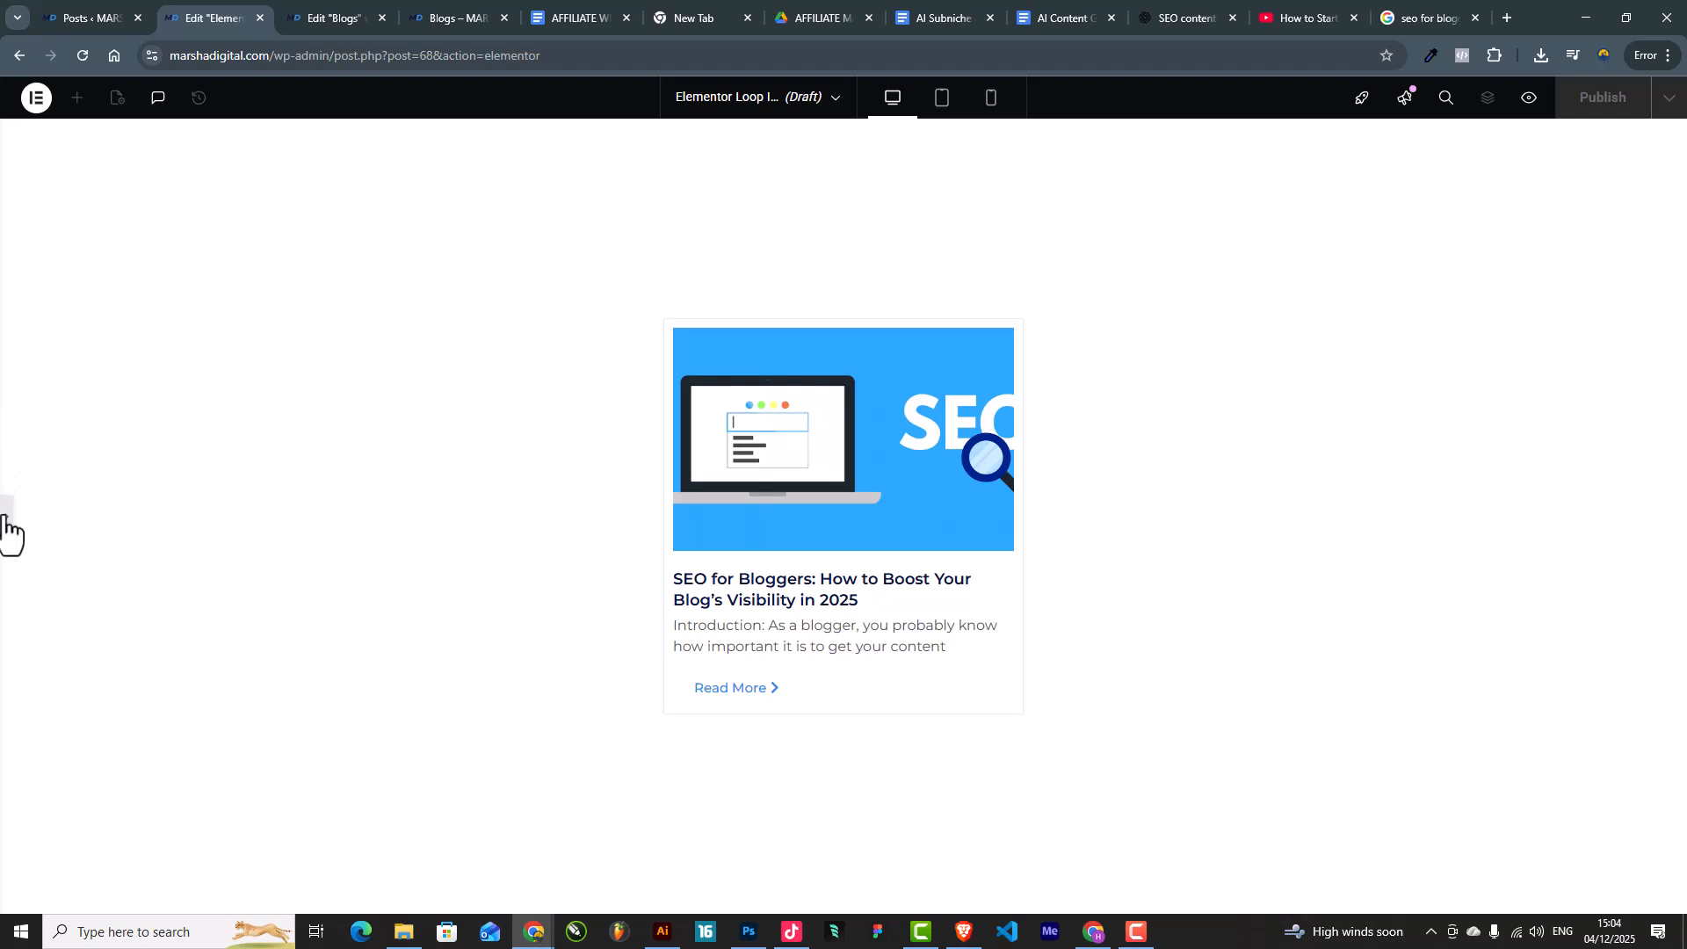
Step: Set the featured image's margins to 0
left_click(7, 531)
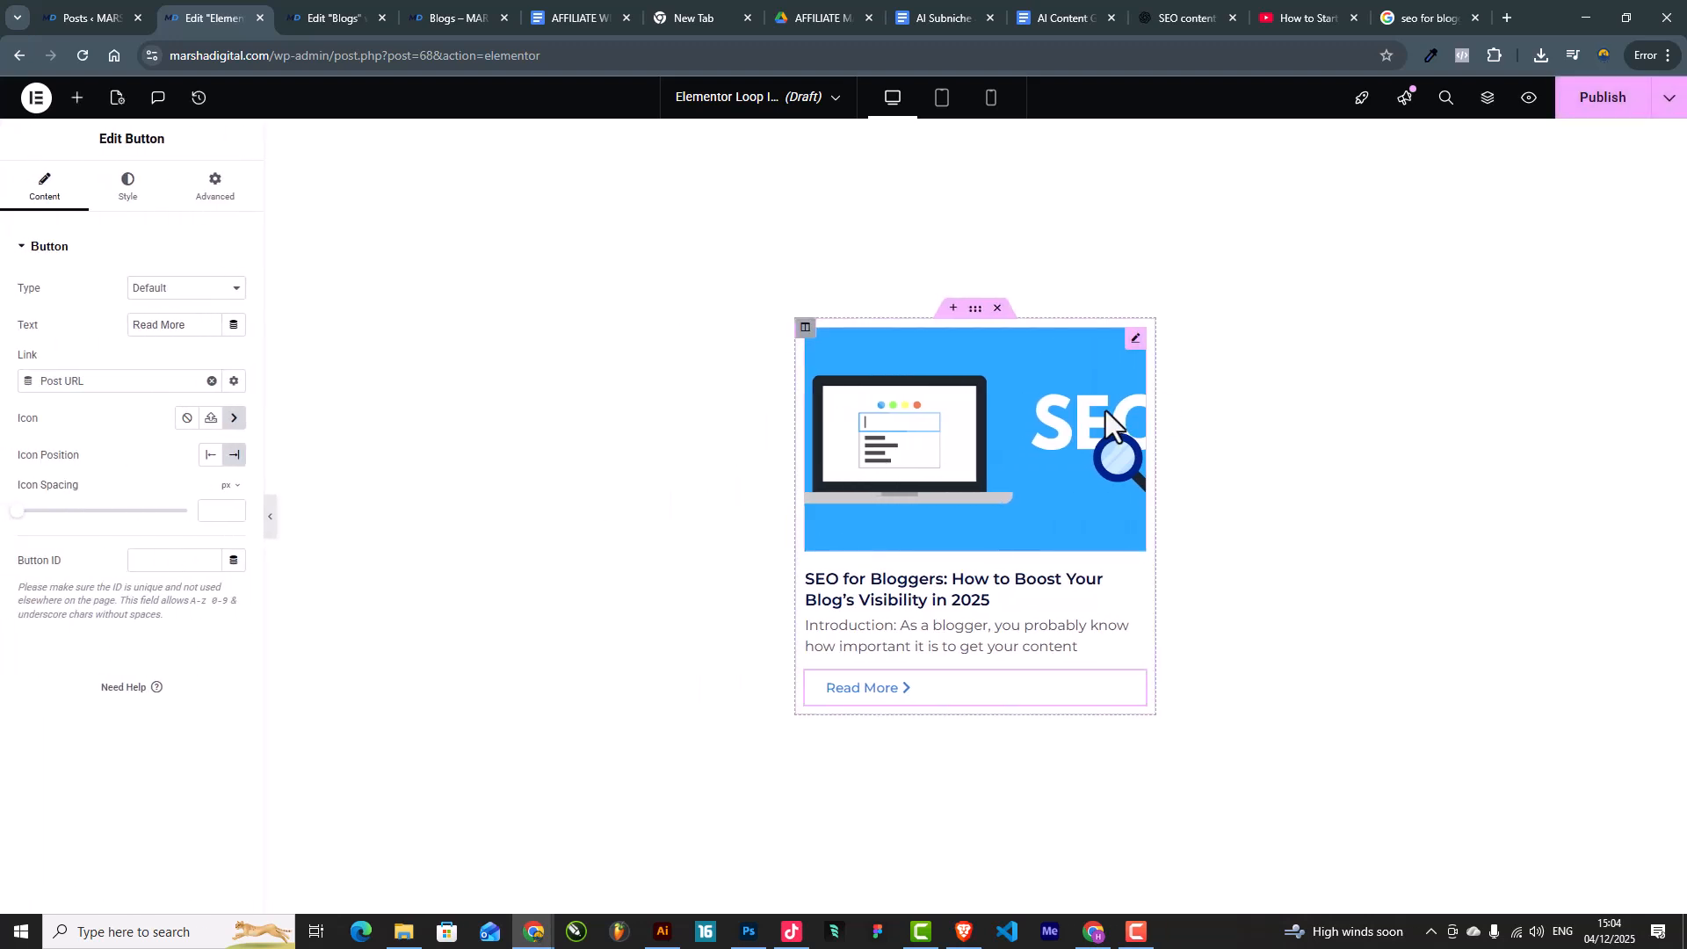
left_click(1114, 429)
left_click(214, 189)
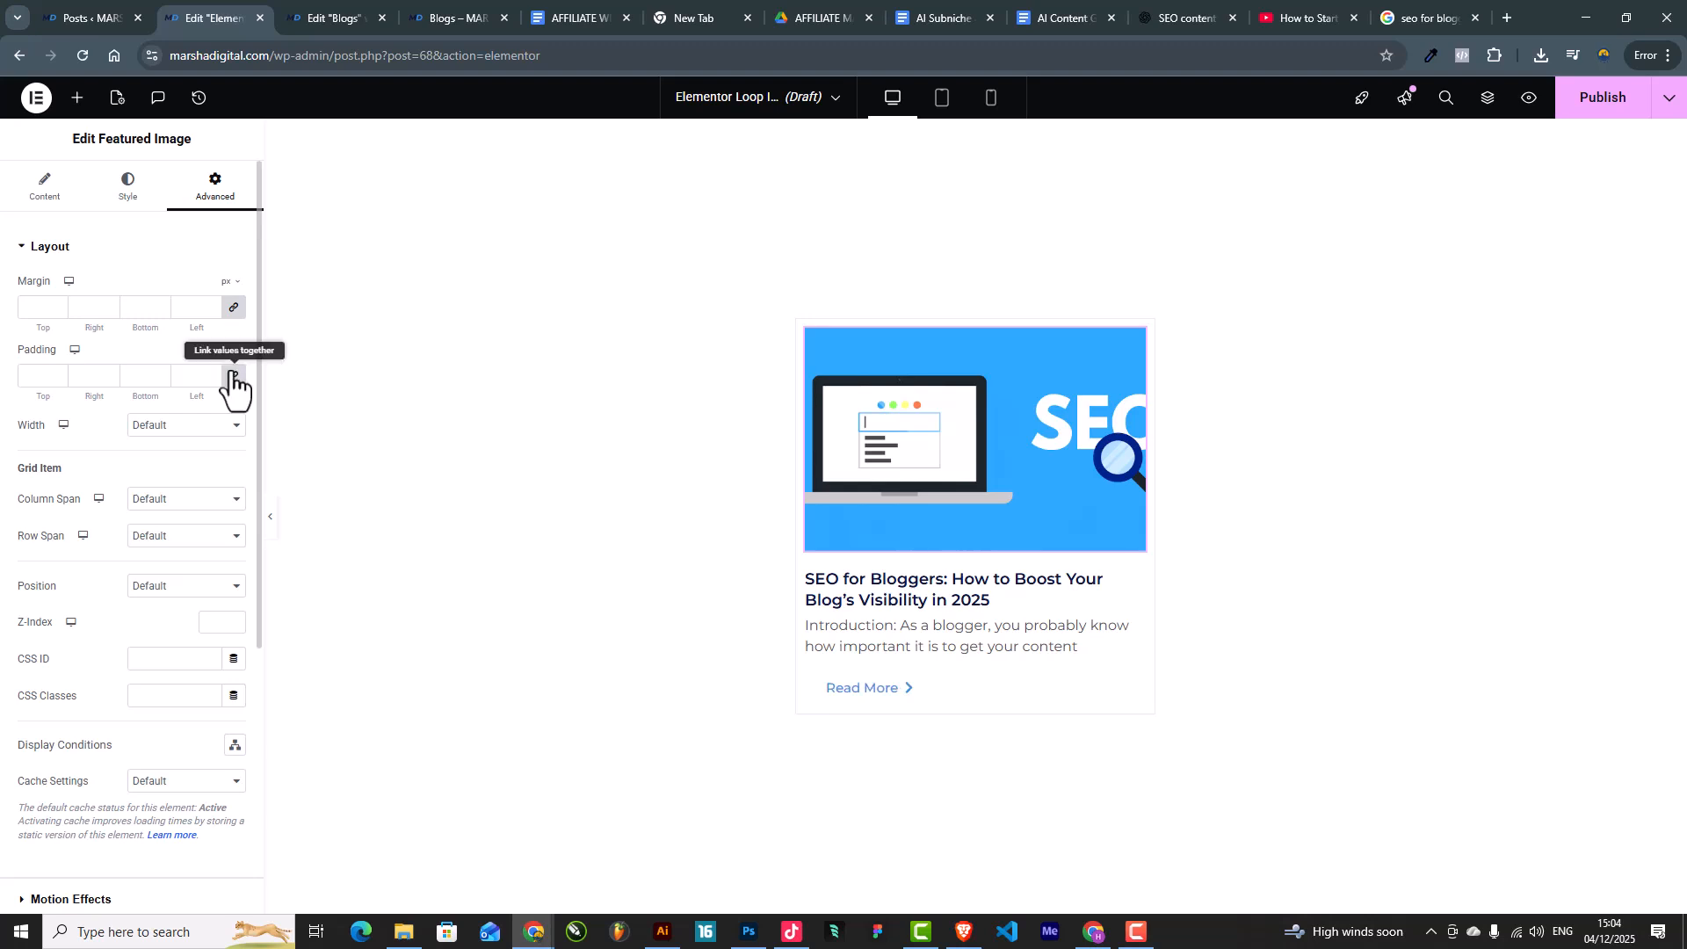
left_click(232, 318)
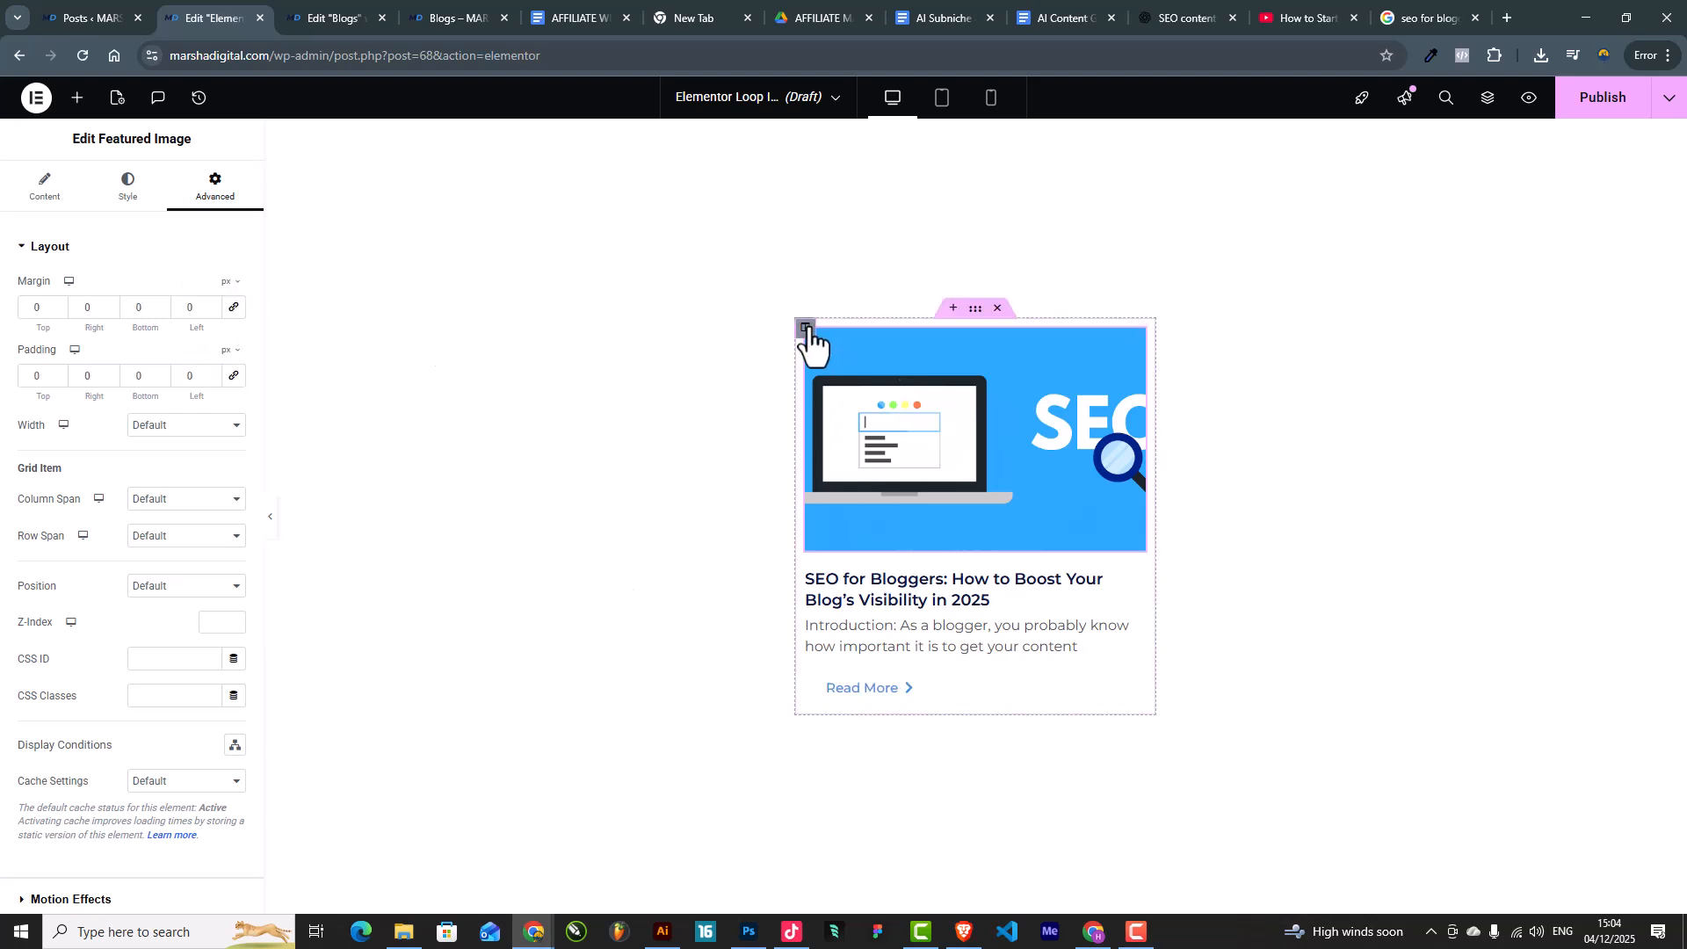
Step: Change the card column's padding from 10 to 0 and set its margins to 0, previewing the result
left_click(806, 328)
left_click_drag(200, 378, 143, 378)
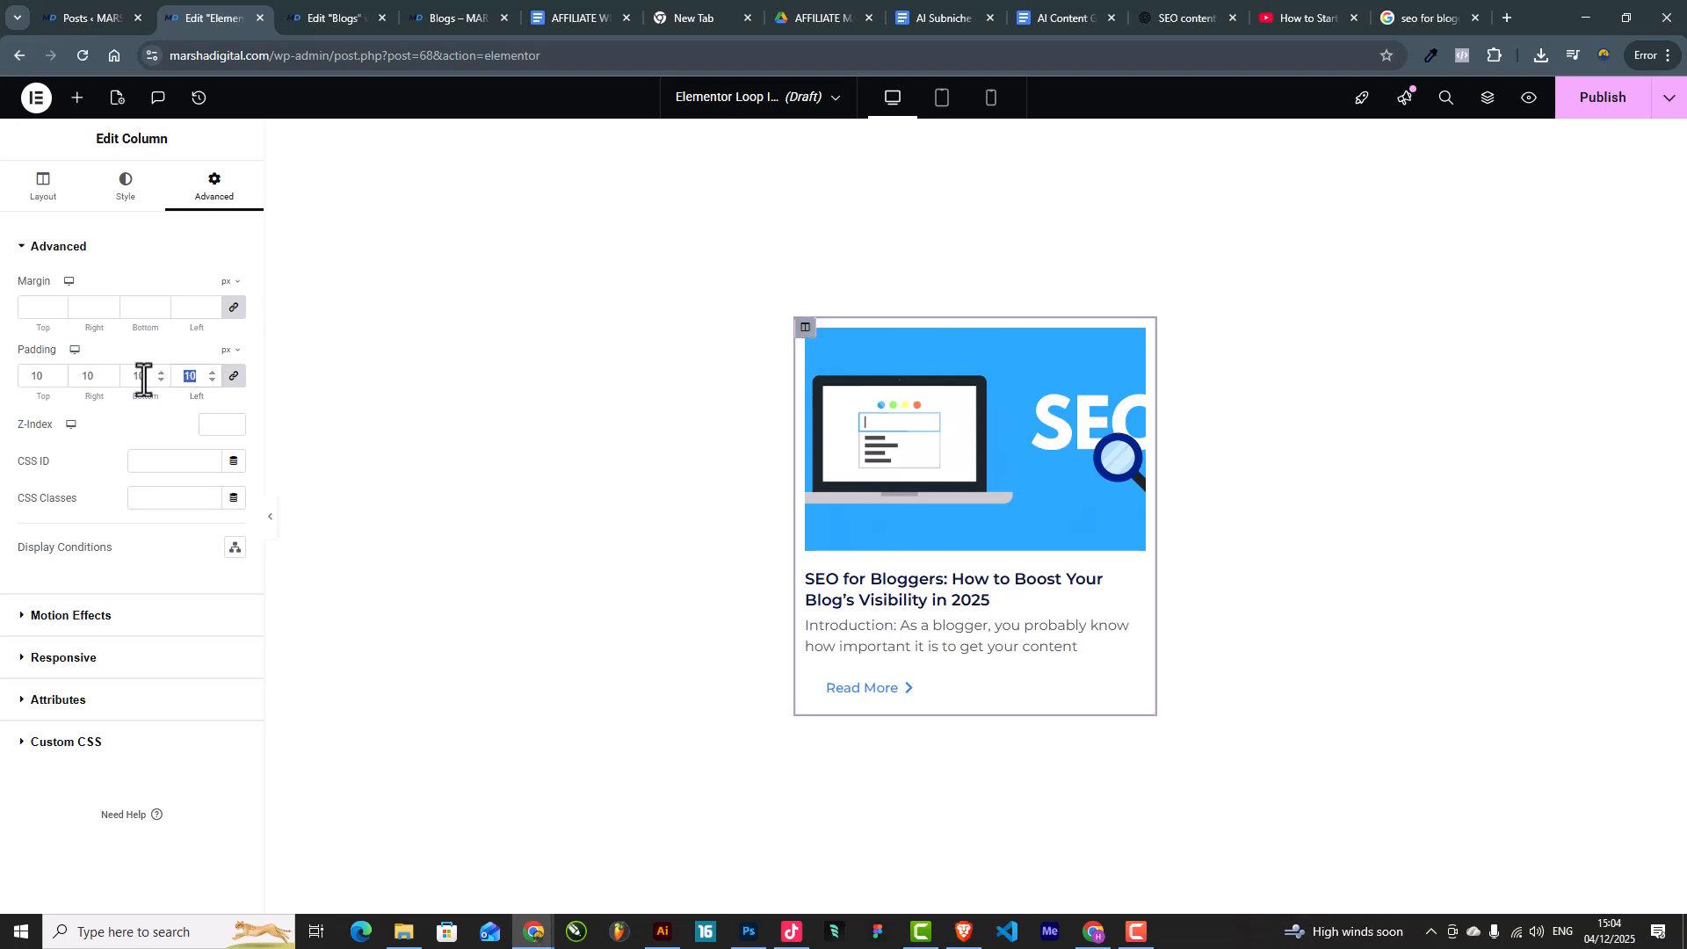
type("0")
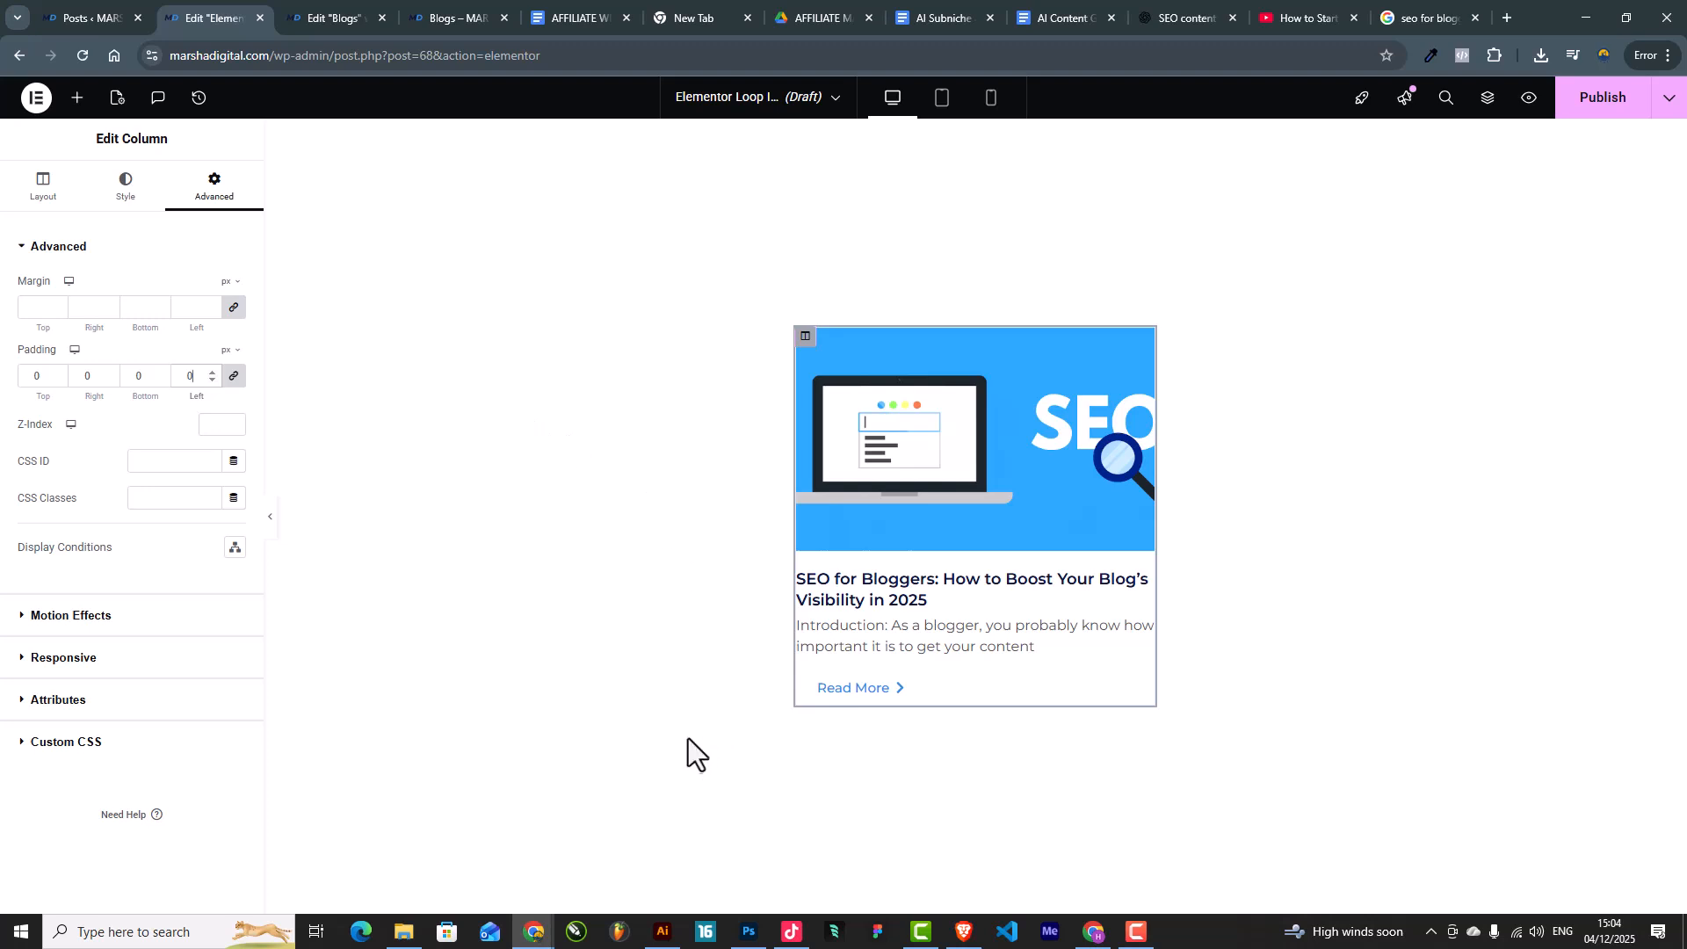
left_click(234, 309)
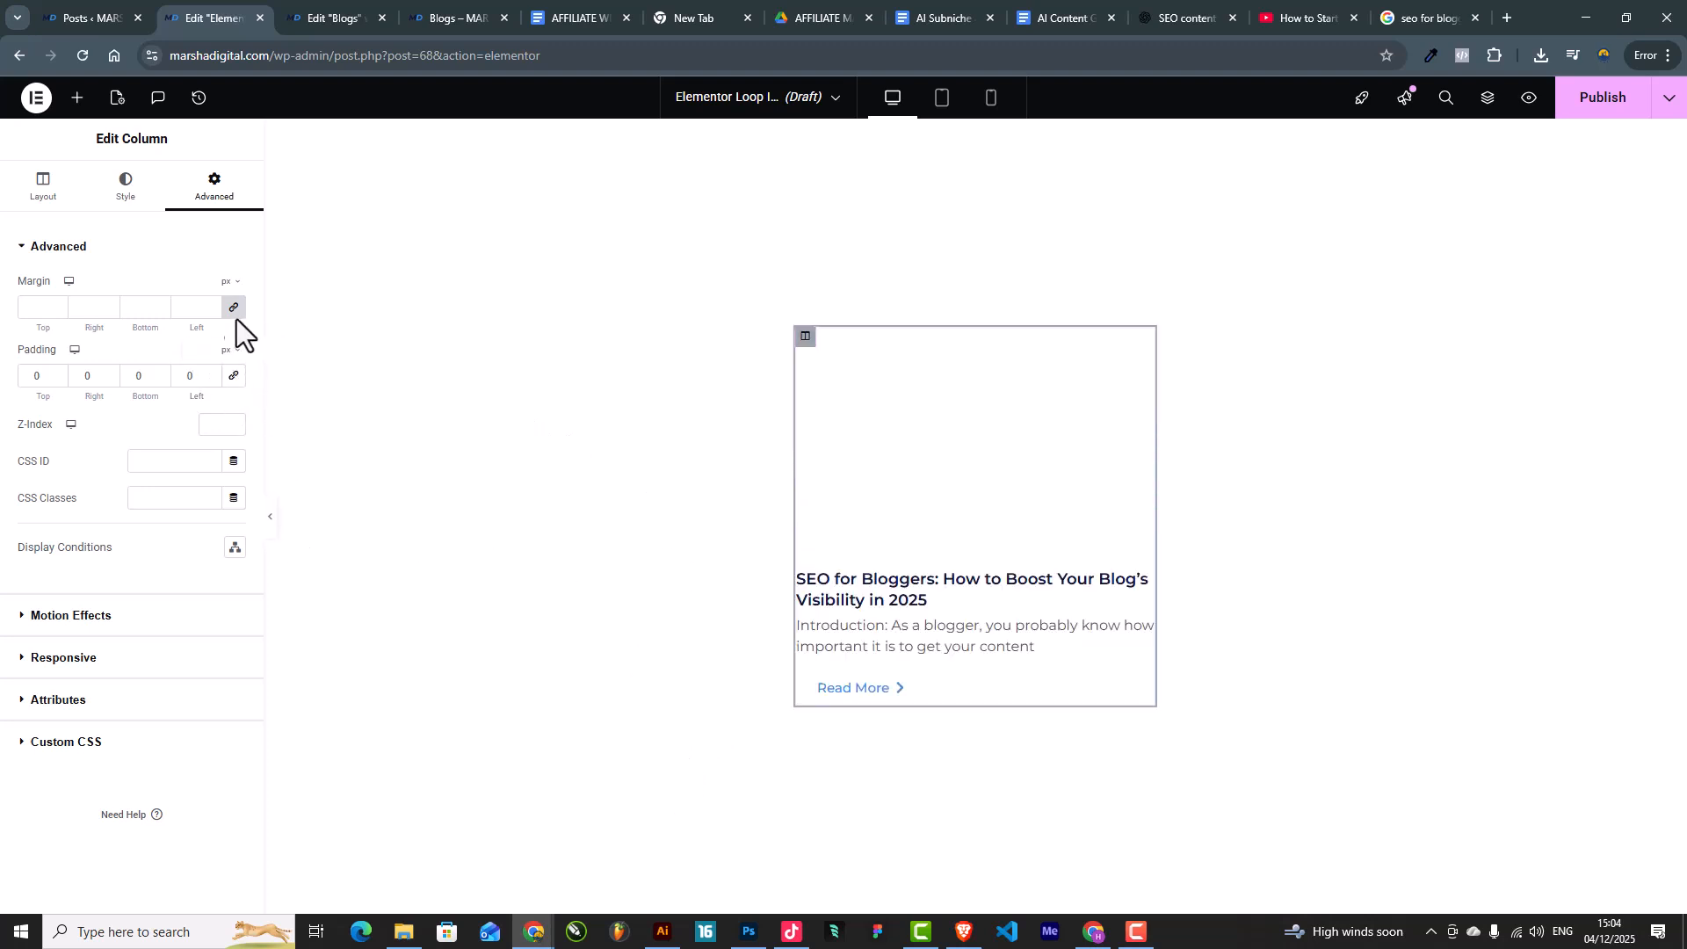
left_click(273, 523)
left_click(7, 524)
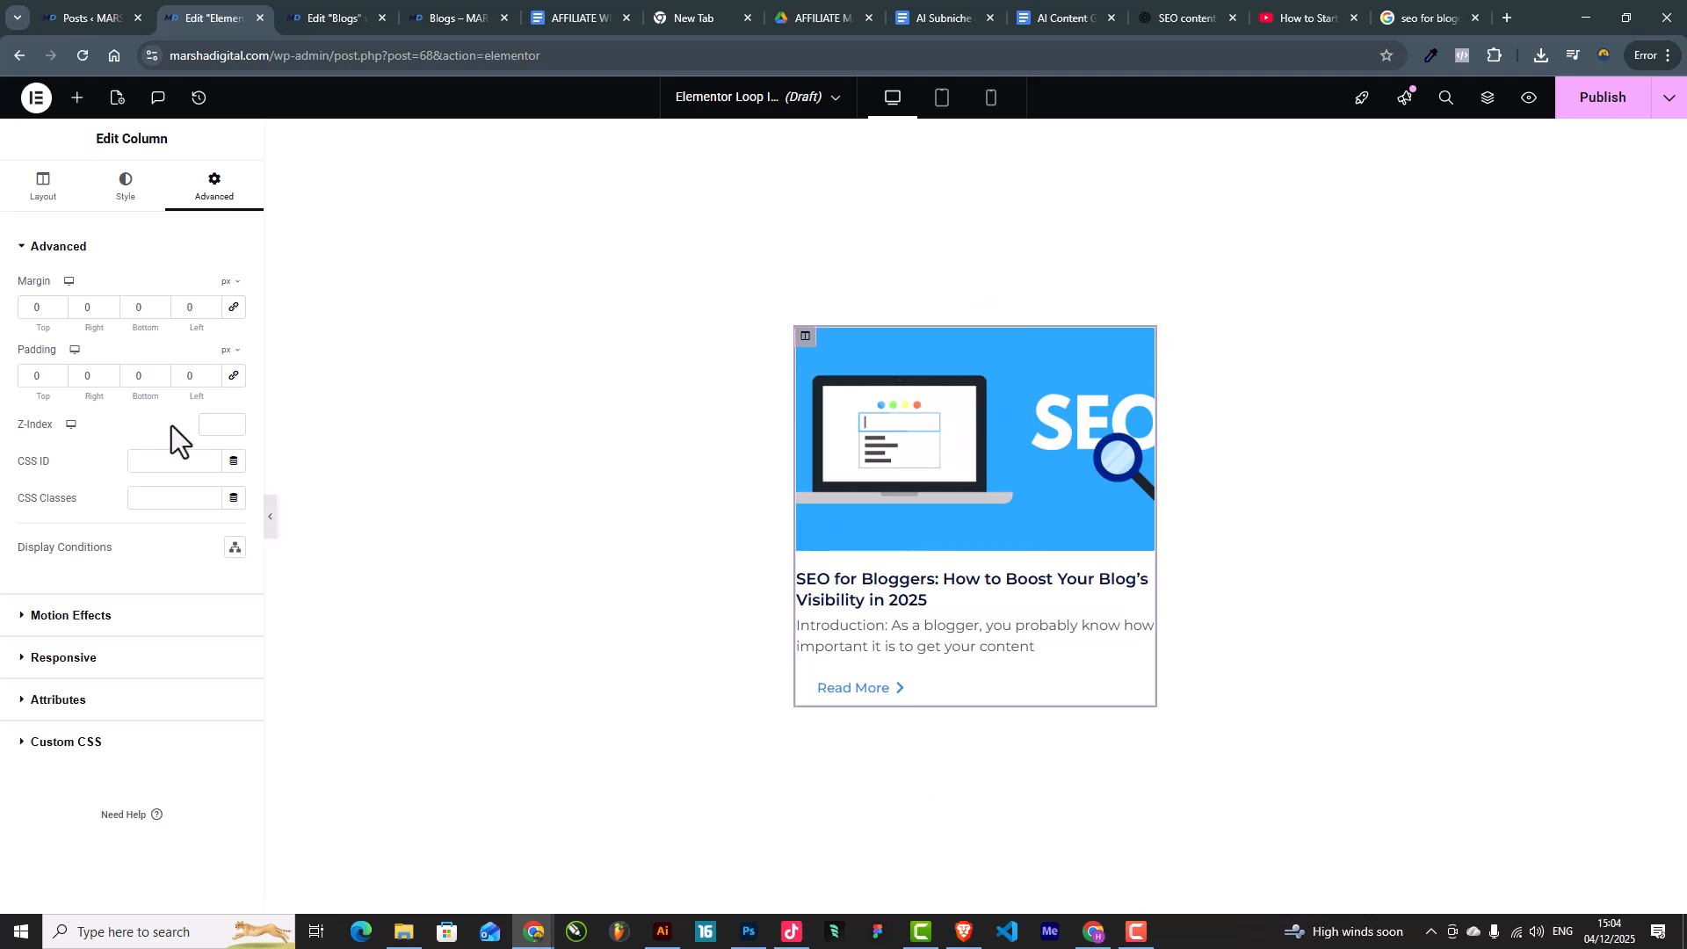
left_click(271, 518)
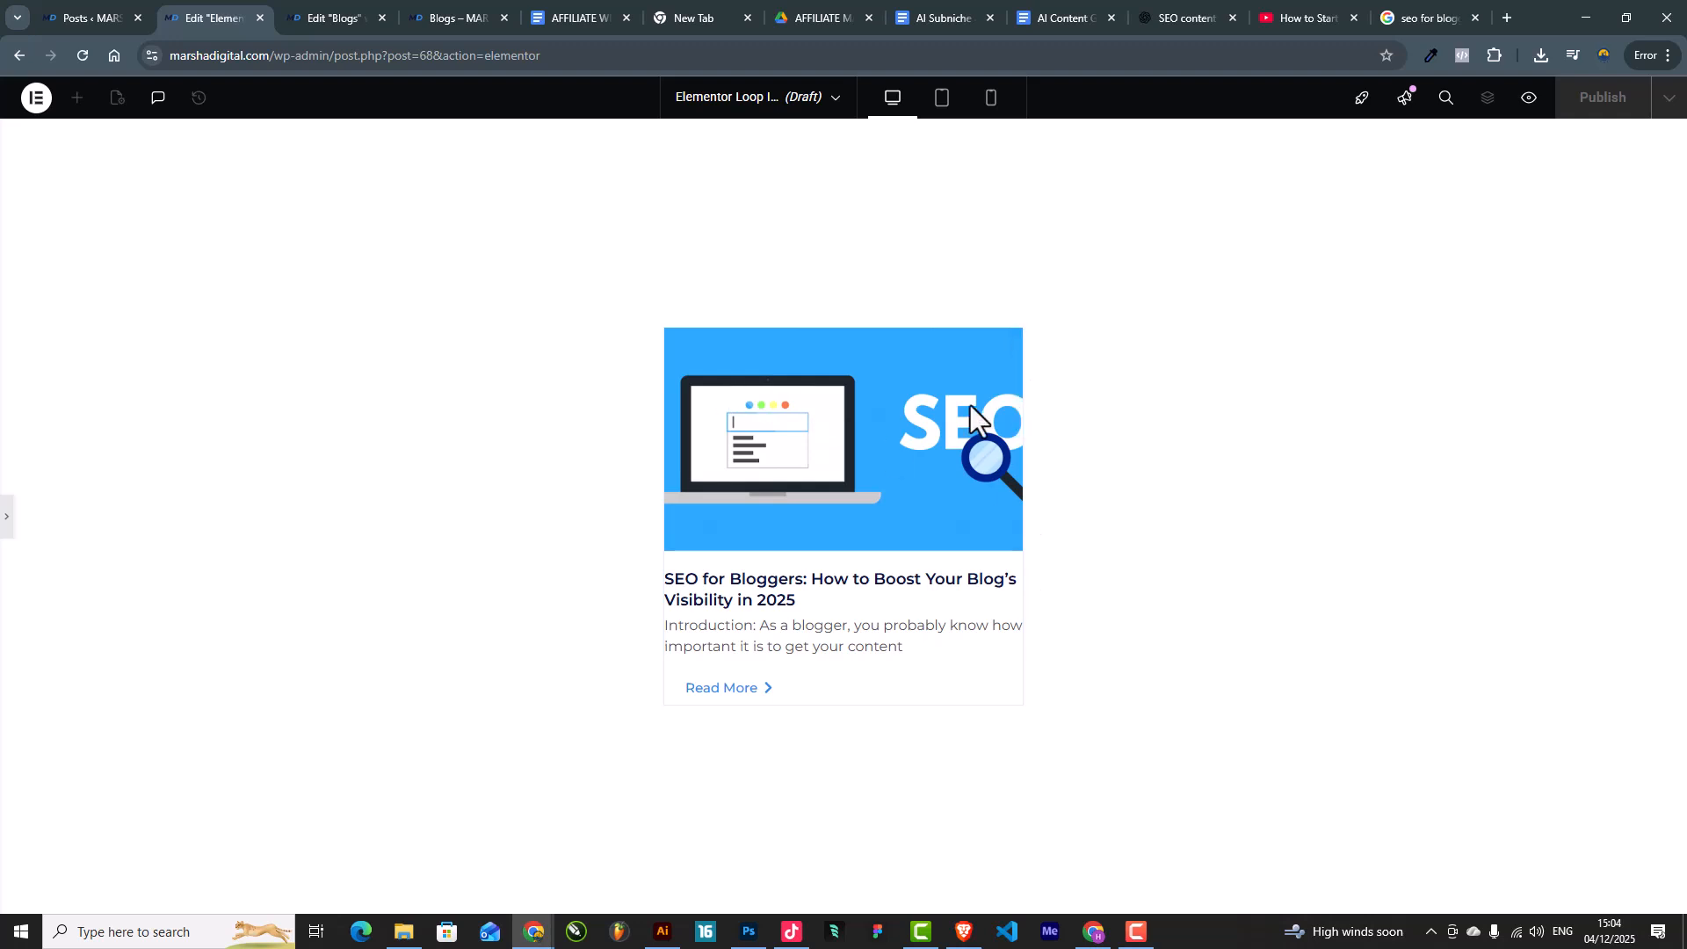
left_click(7, 519)
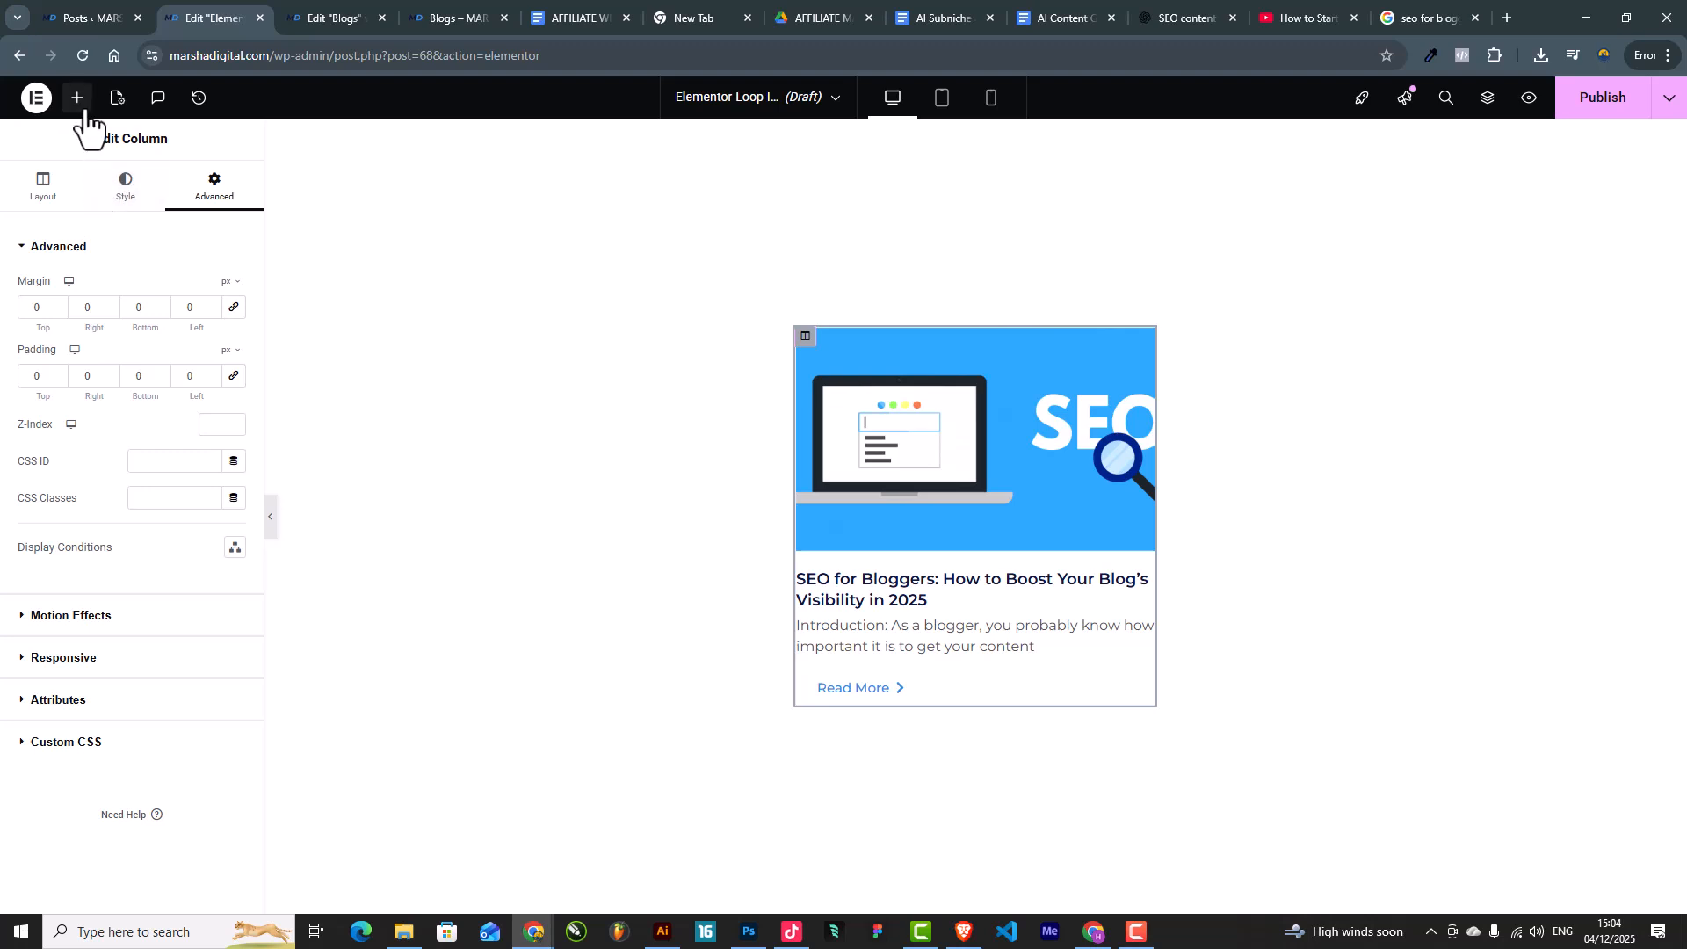
Step: Add an Inner Section to the card and delete its extra column
left_click(78, 98)
left_click_drag(80, 587, 938, 615)
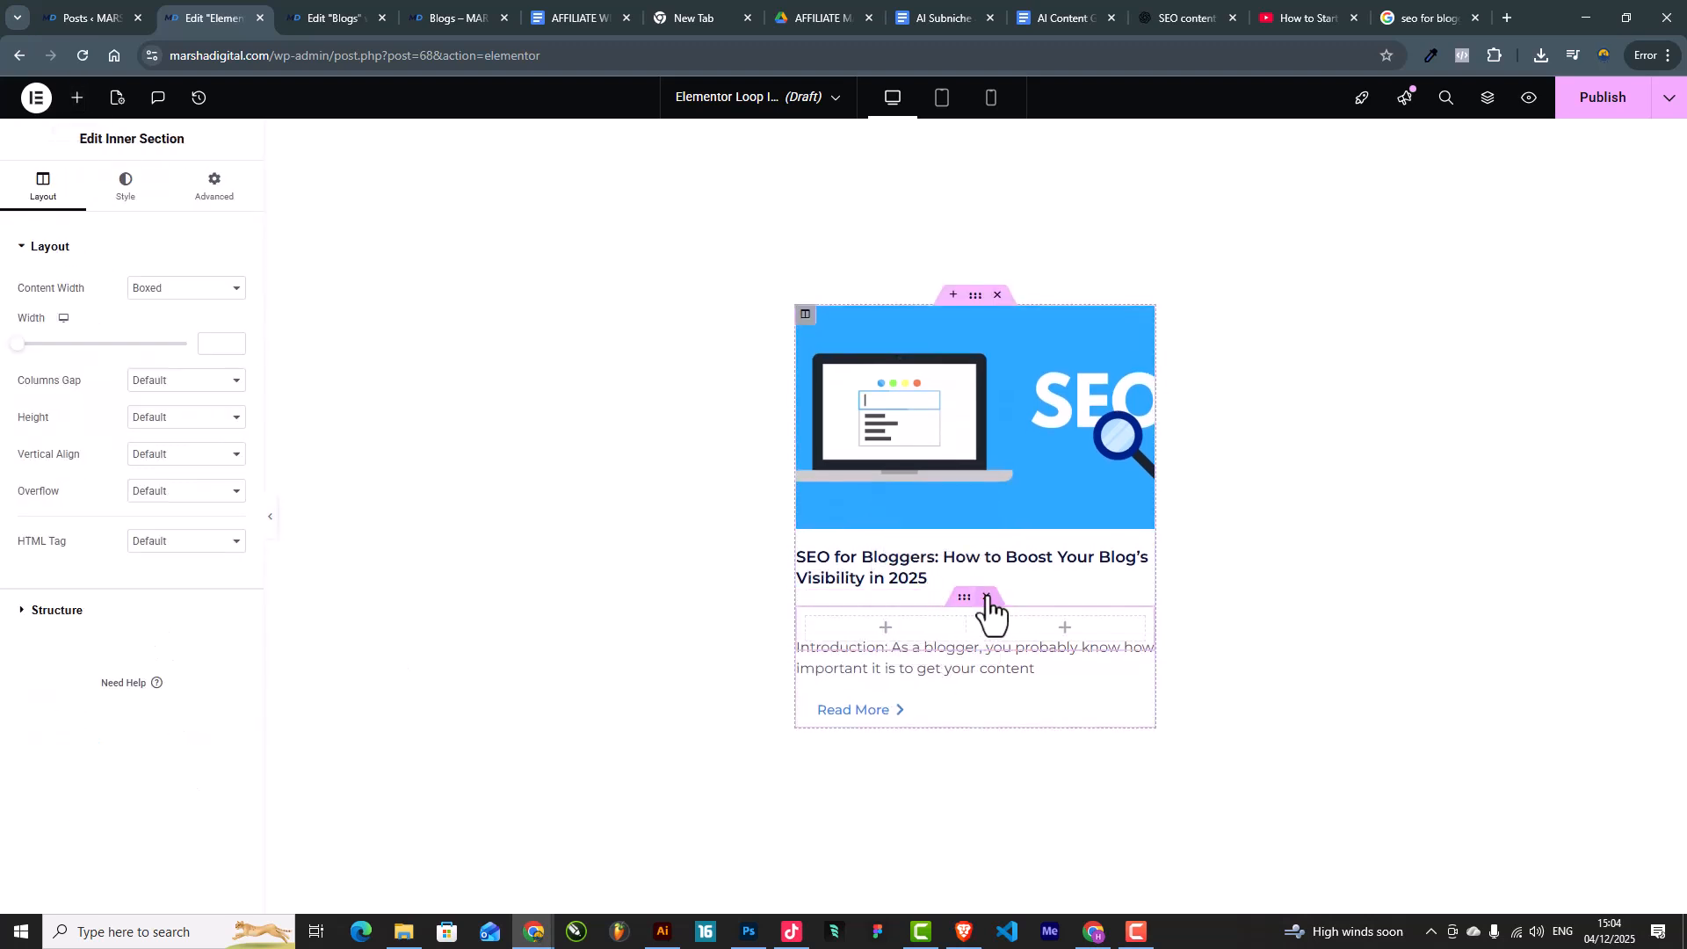
right_click(990, 623)
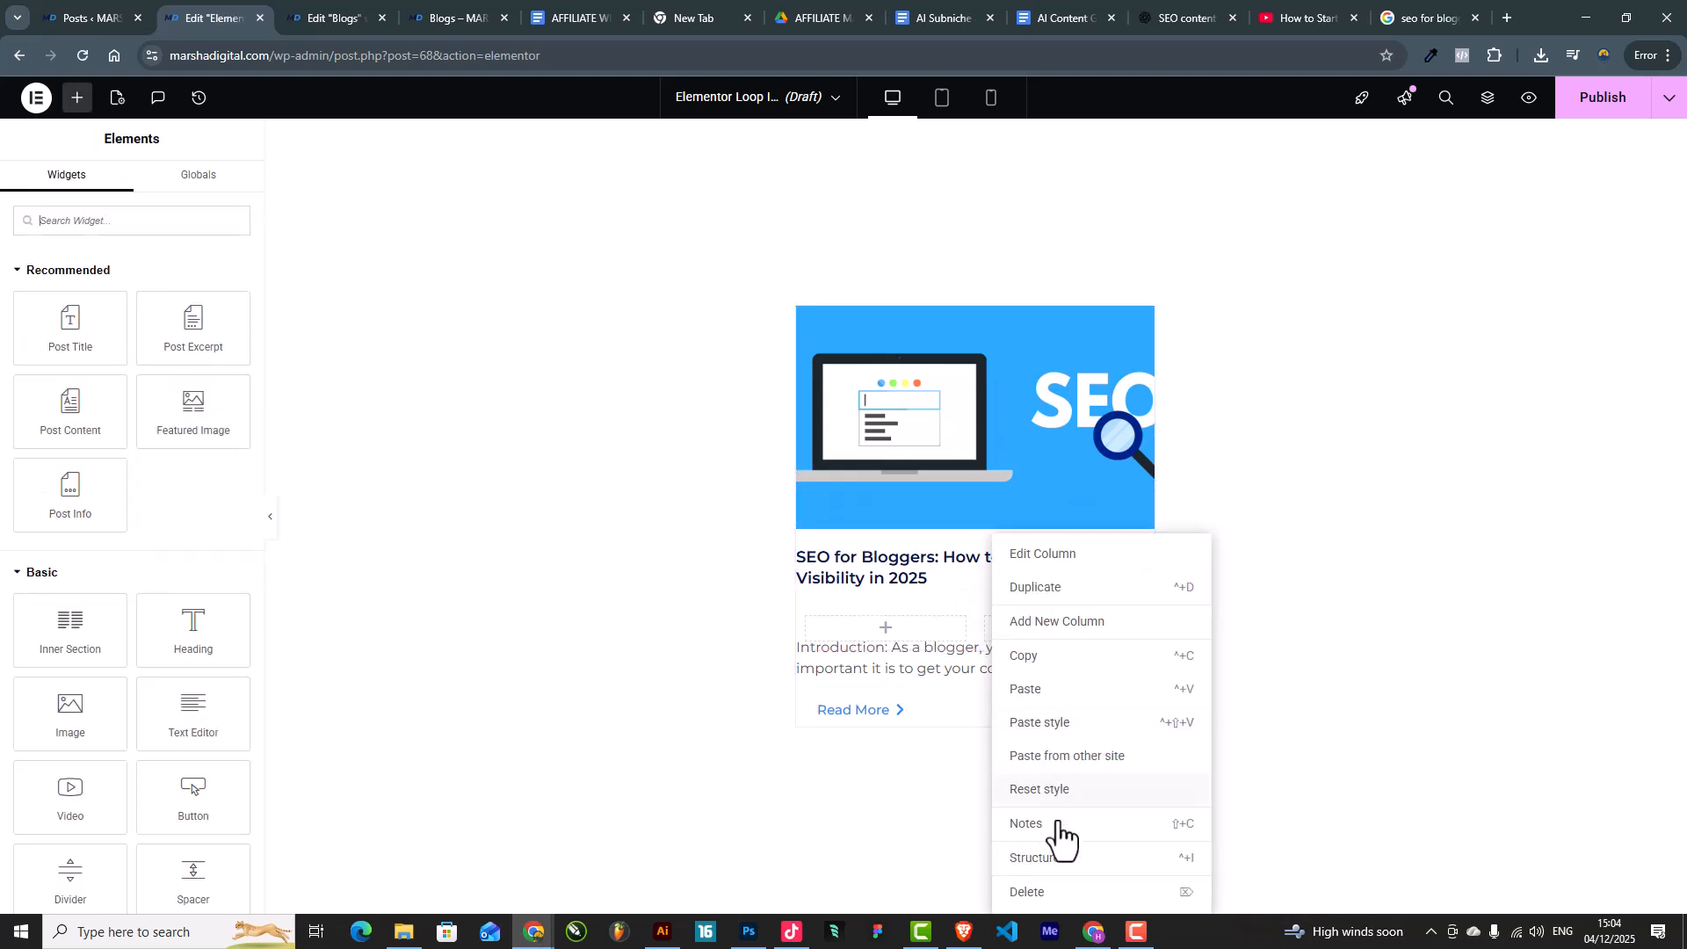
left_click(1031, 897)
Step: Move Post Title, Post Excerpt and Read More into the inner section, in that order
left_click_drag(1143, 571, 988, 591)
left_click_drag(1145, 629, 1049, 648)
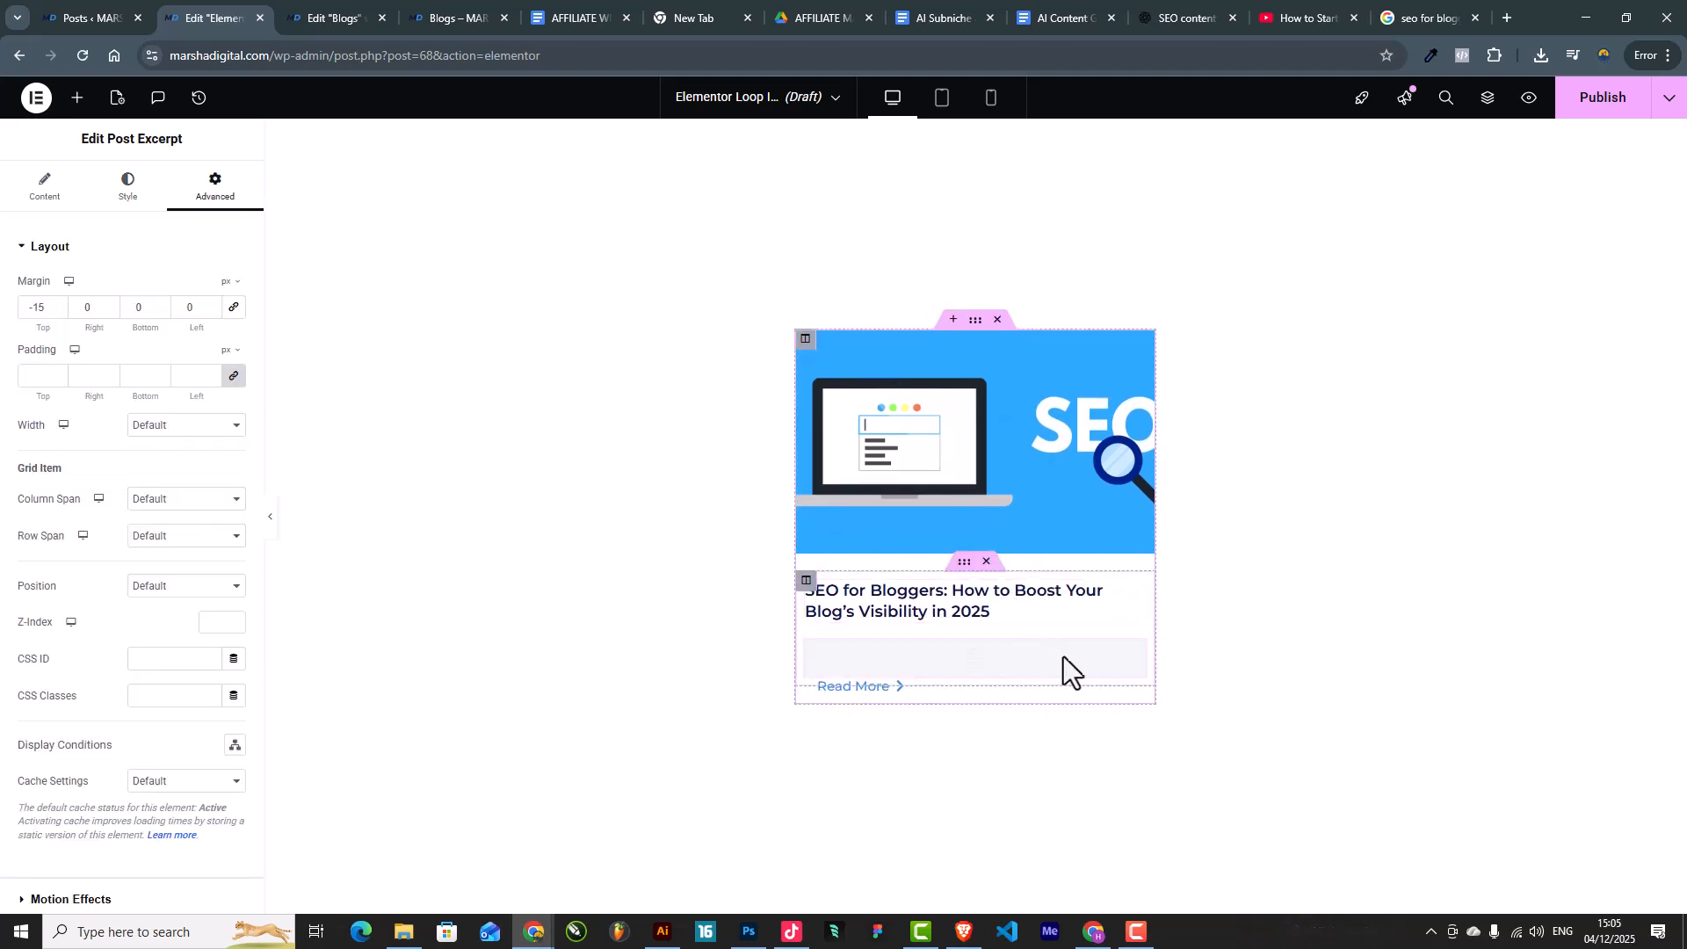
left_click_drag(1145, 697, 985, 657)
left_click_drag(1131, 675, 1053, 635)
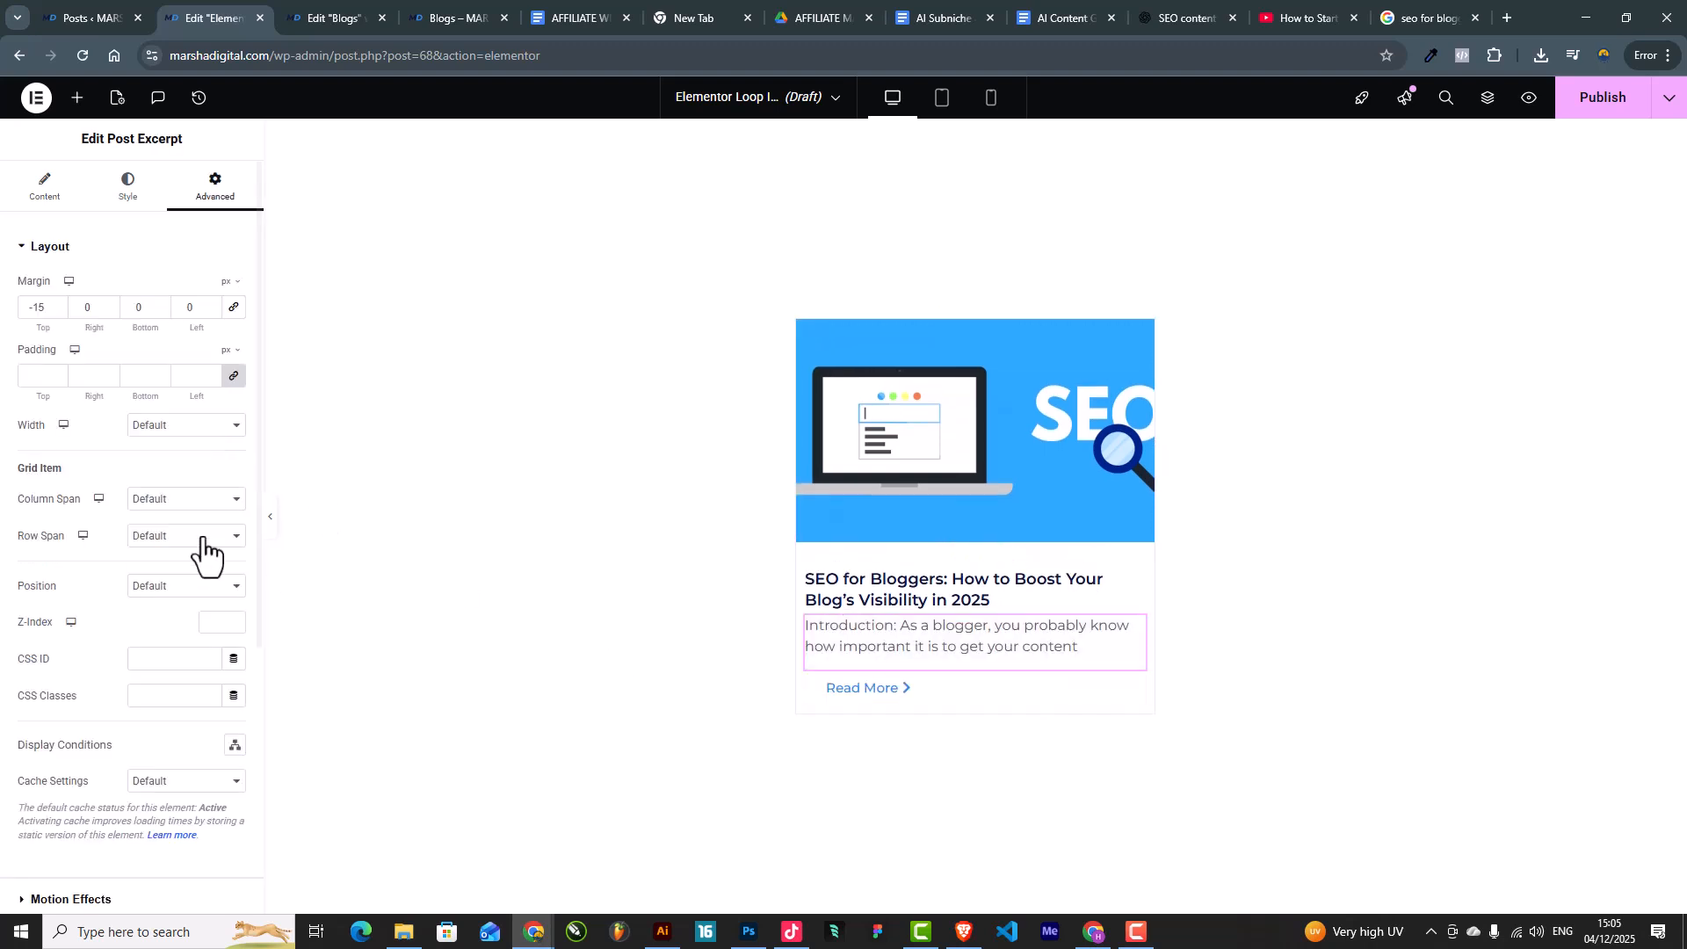
left_click(269, 526)
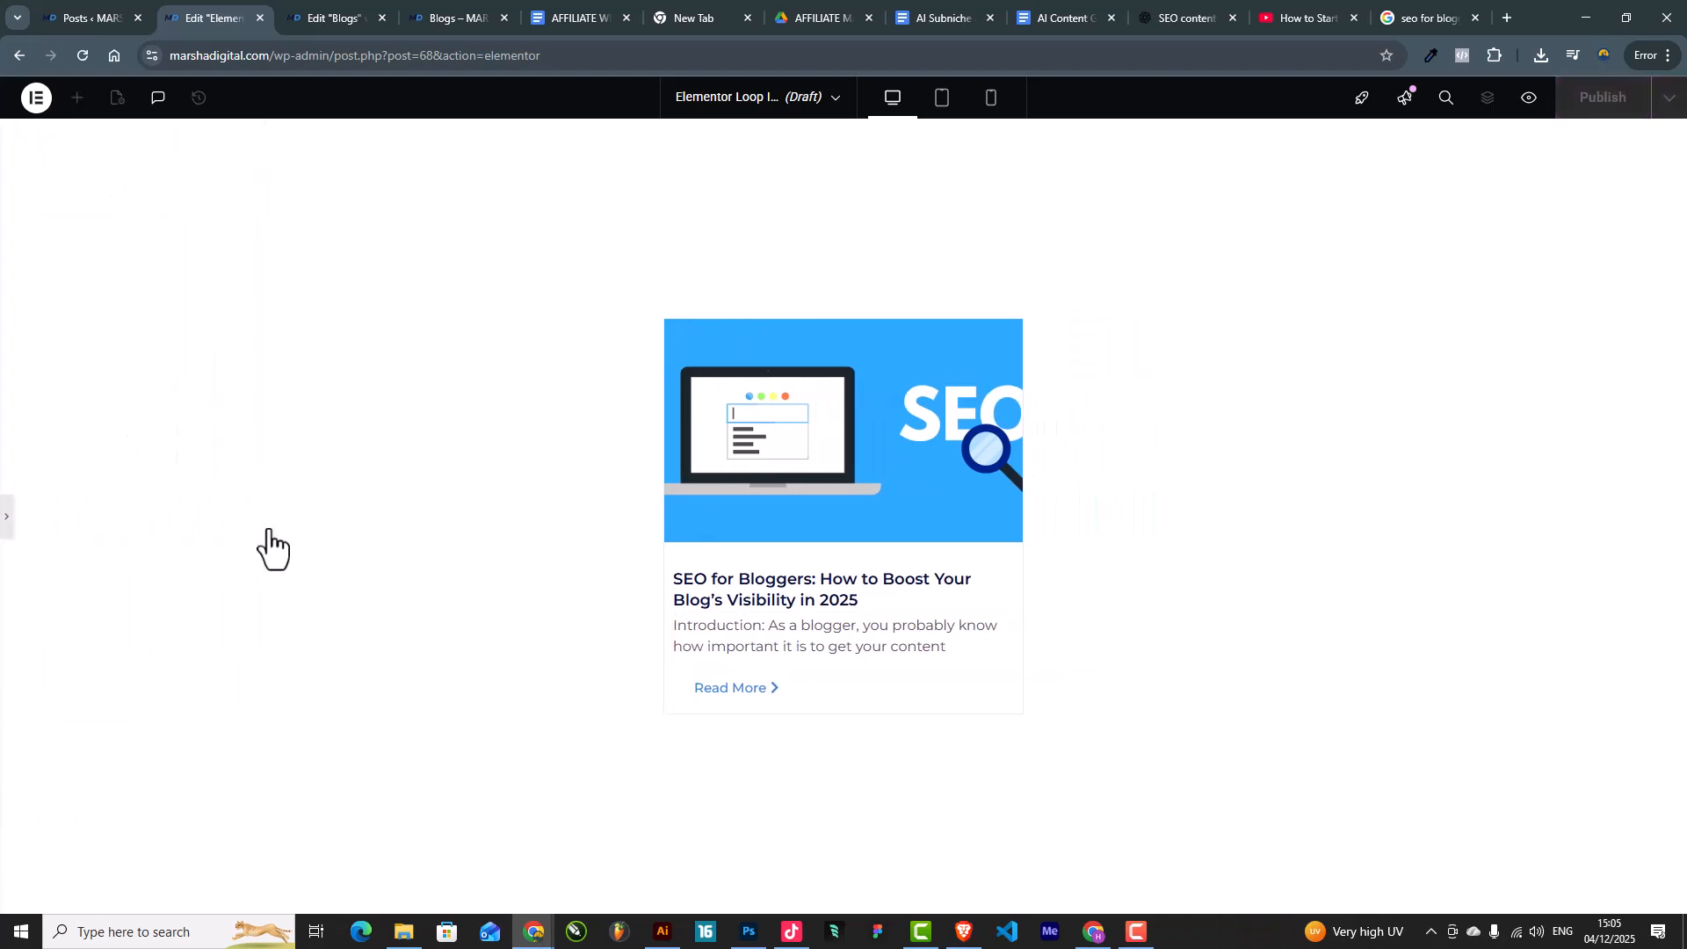
Step: Give the text inner section 10 px padding and an unlinked top margin of -29
left_click(8, 520)
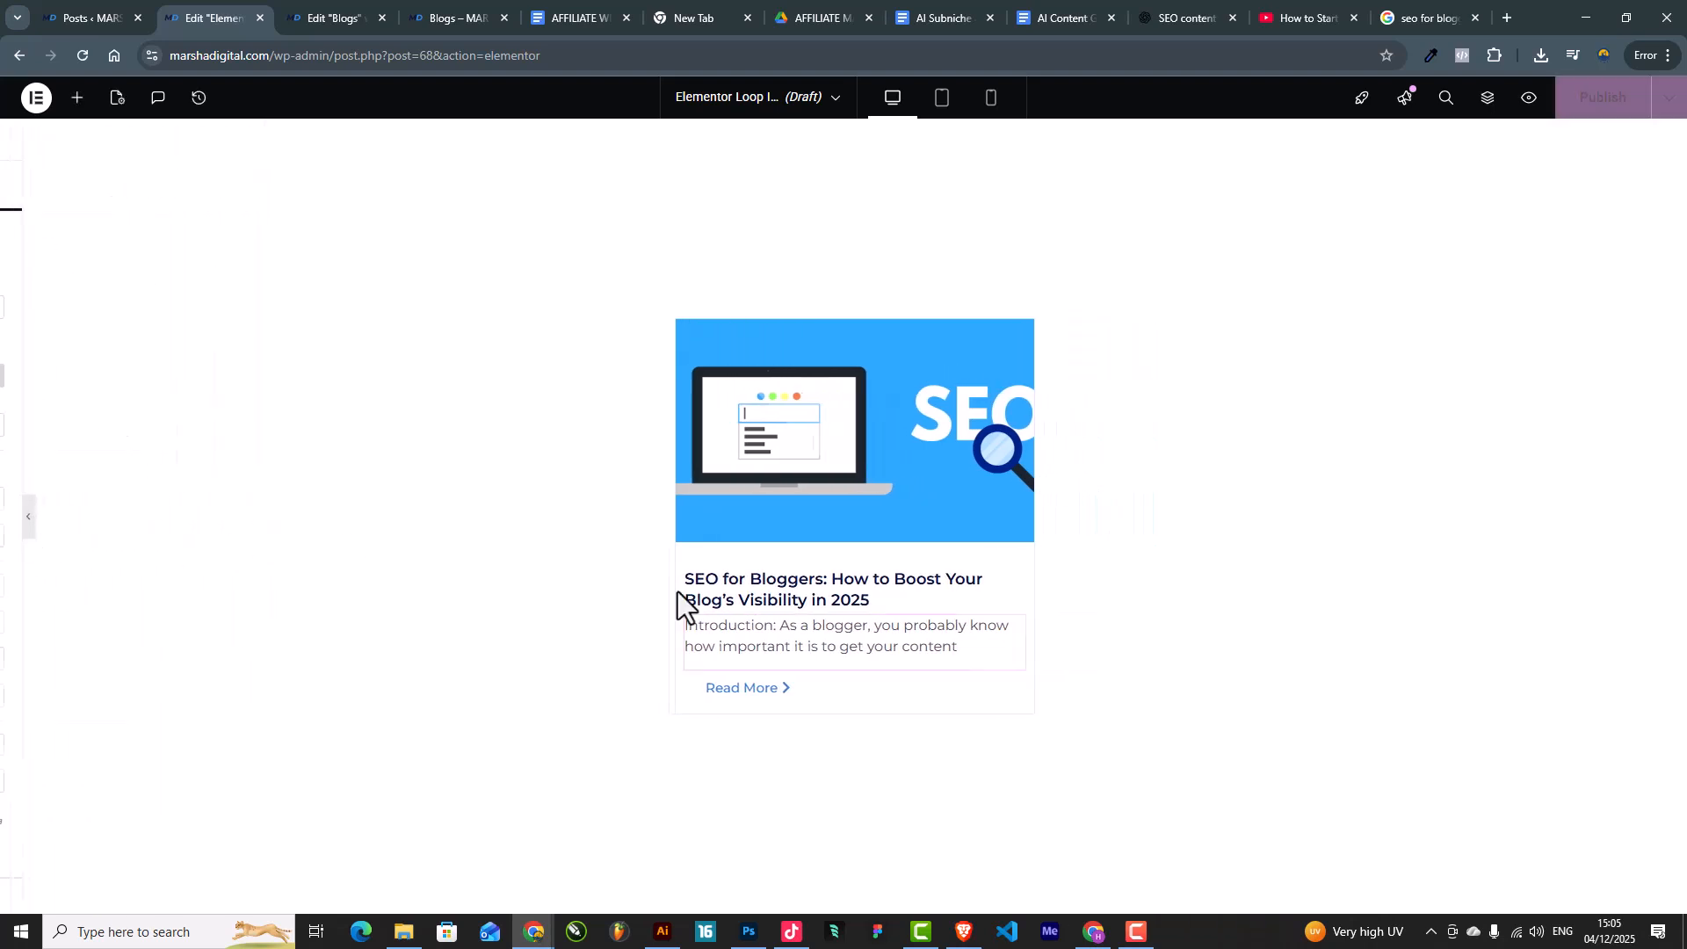
left_click(956, 559)
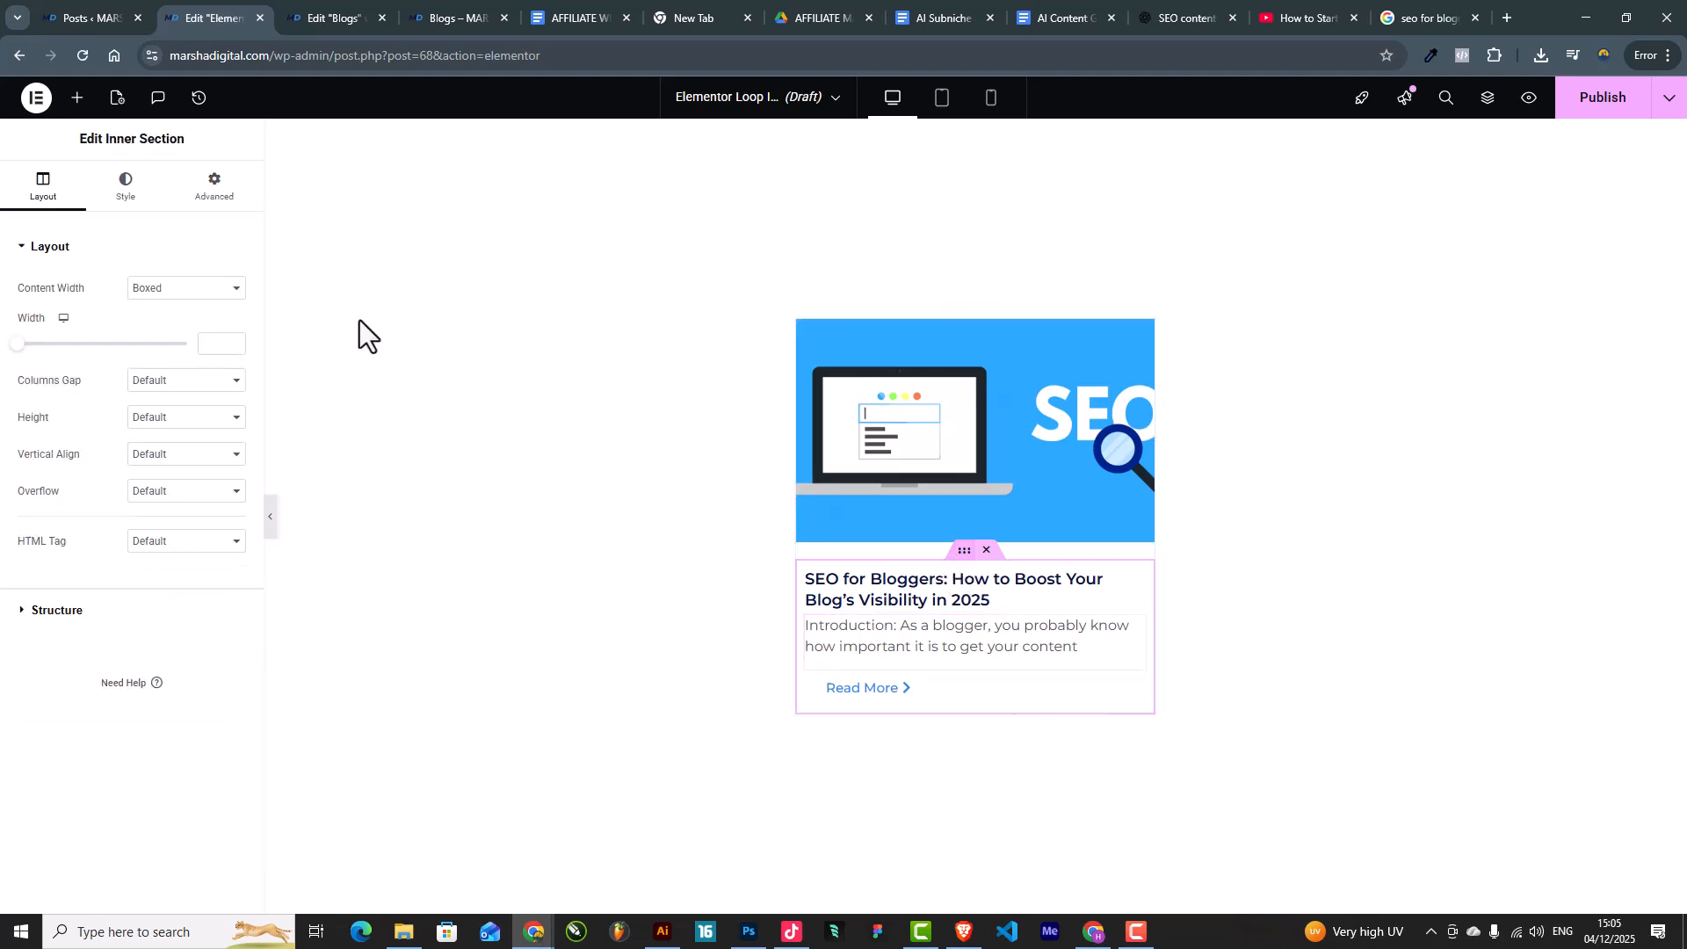
left_click(211, 189)
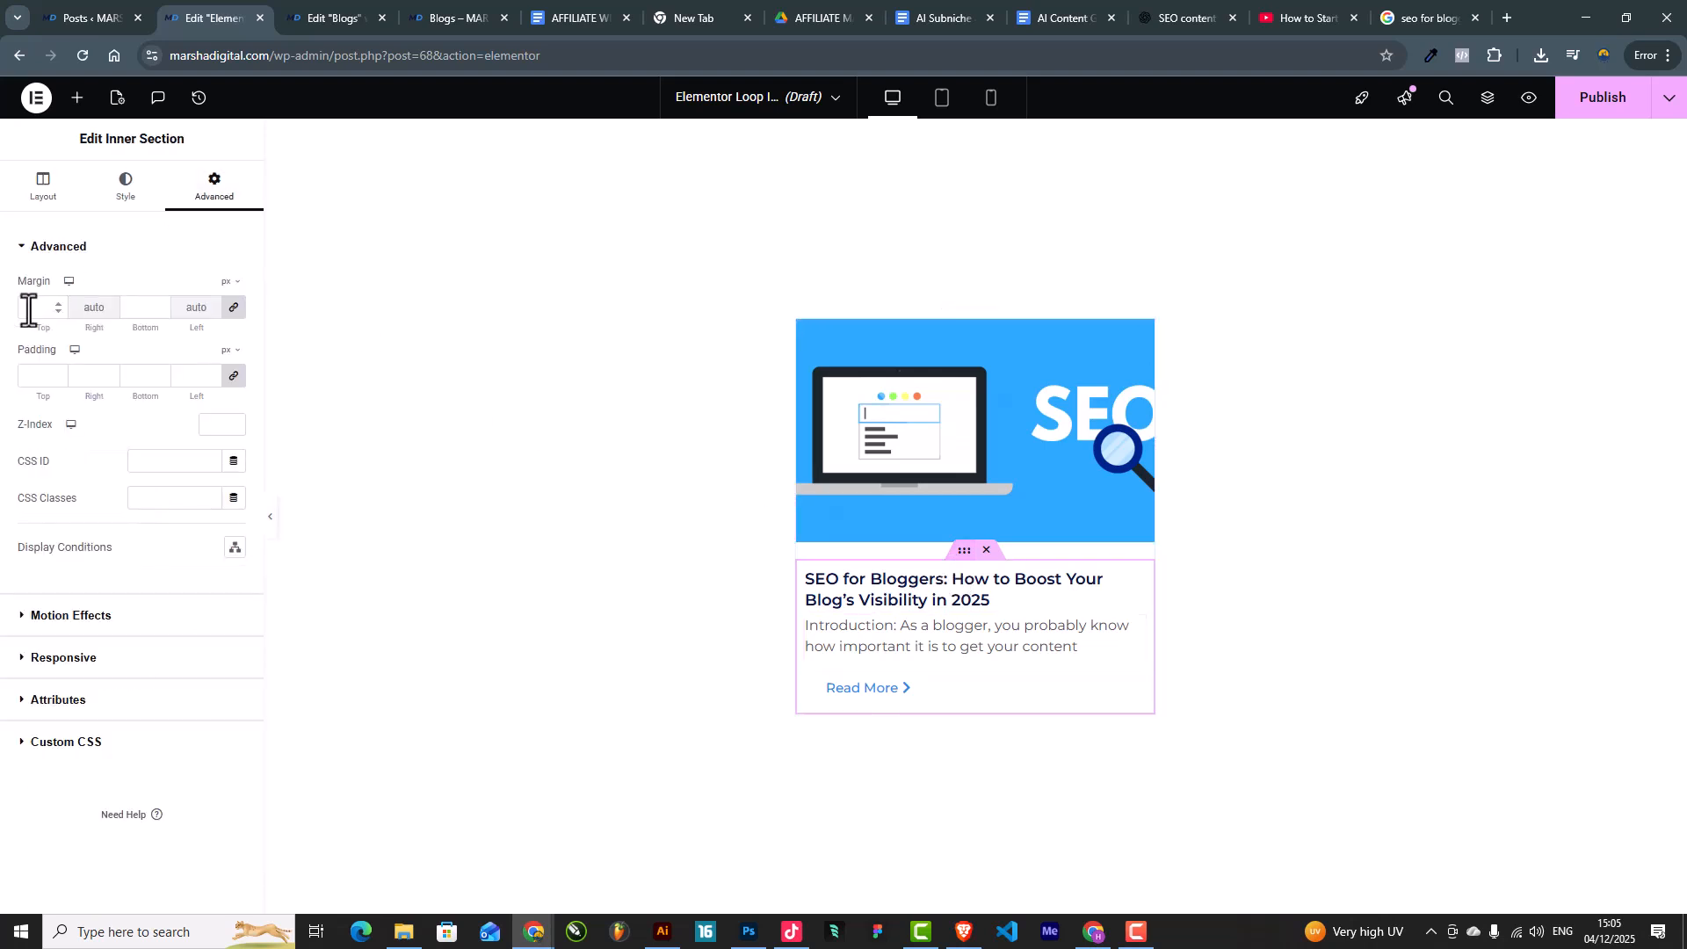
left_click(31, 376)
type("10")
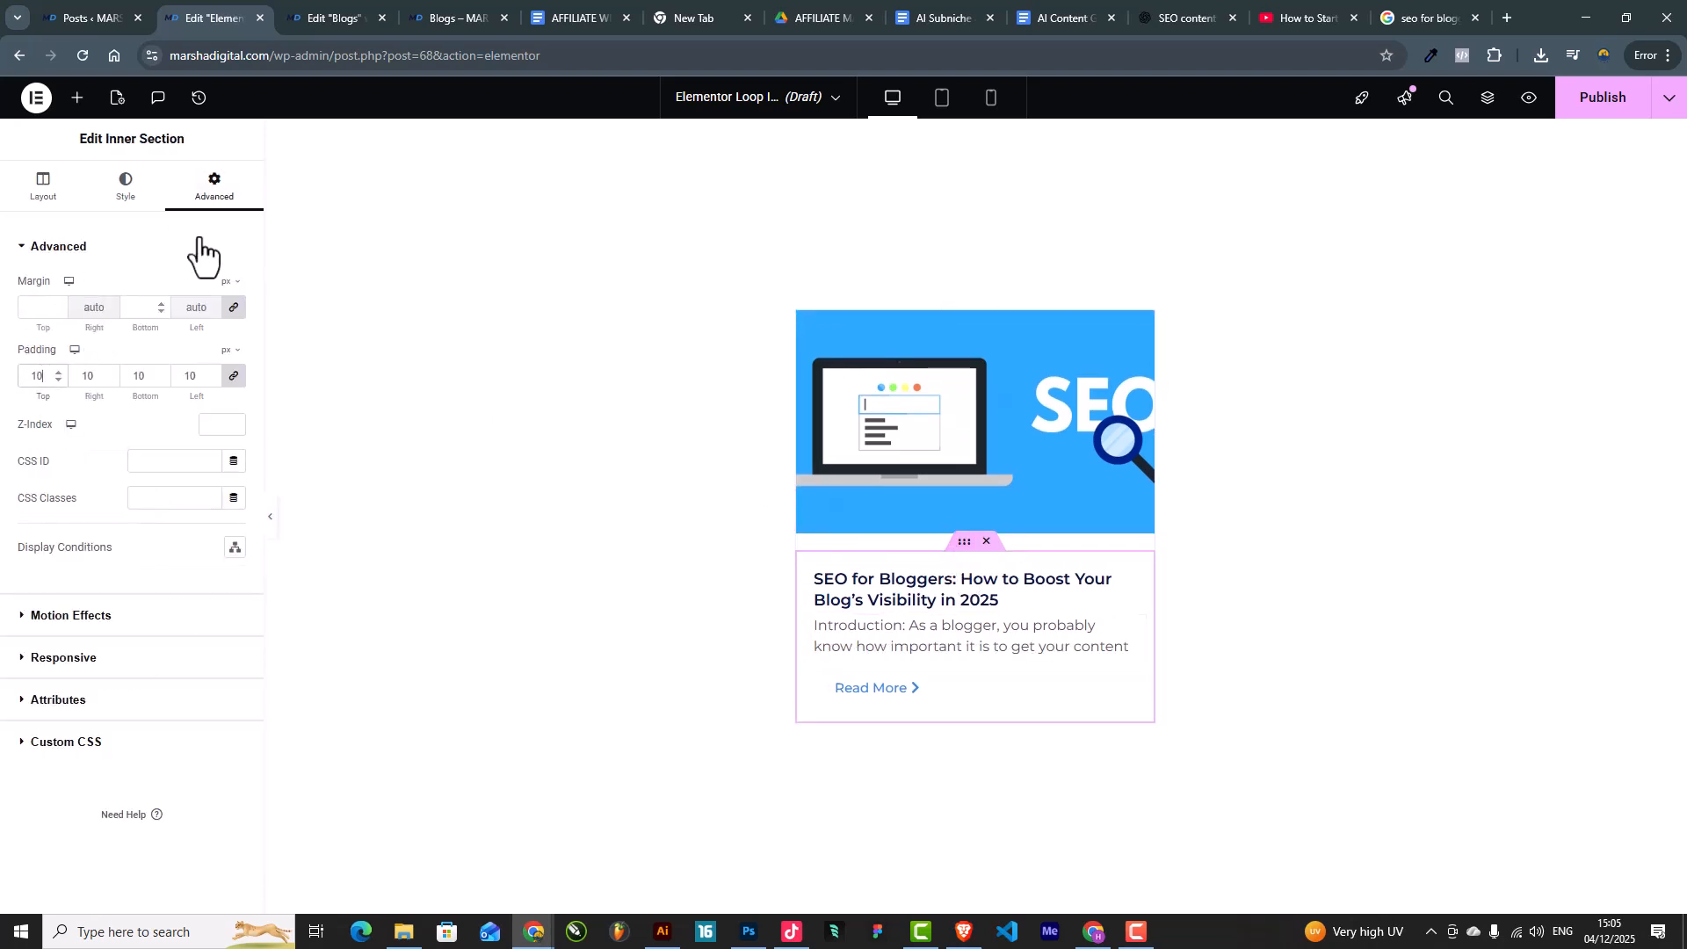
left_click(234, 307)
left_click(59, 312)
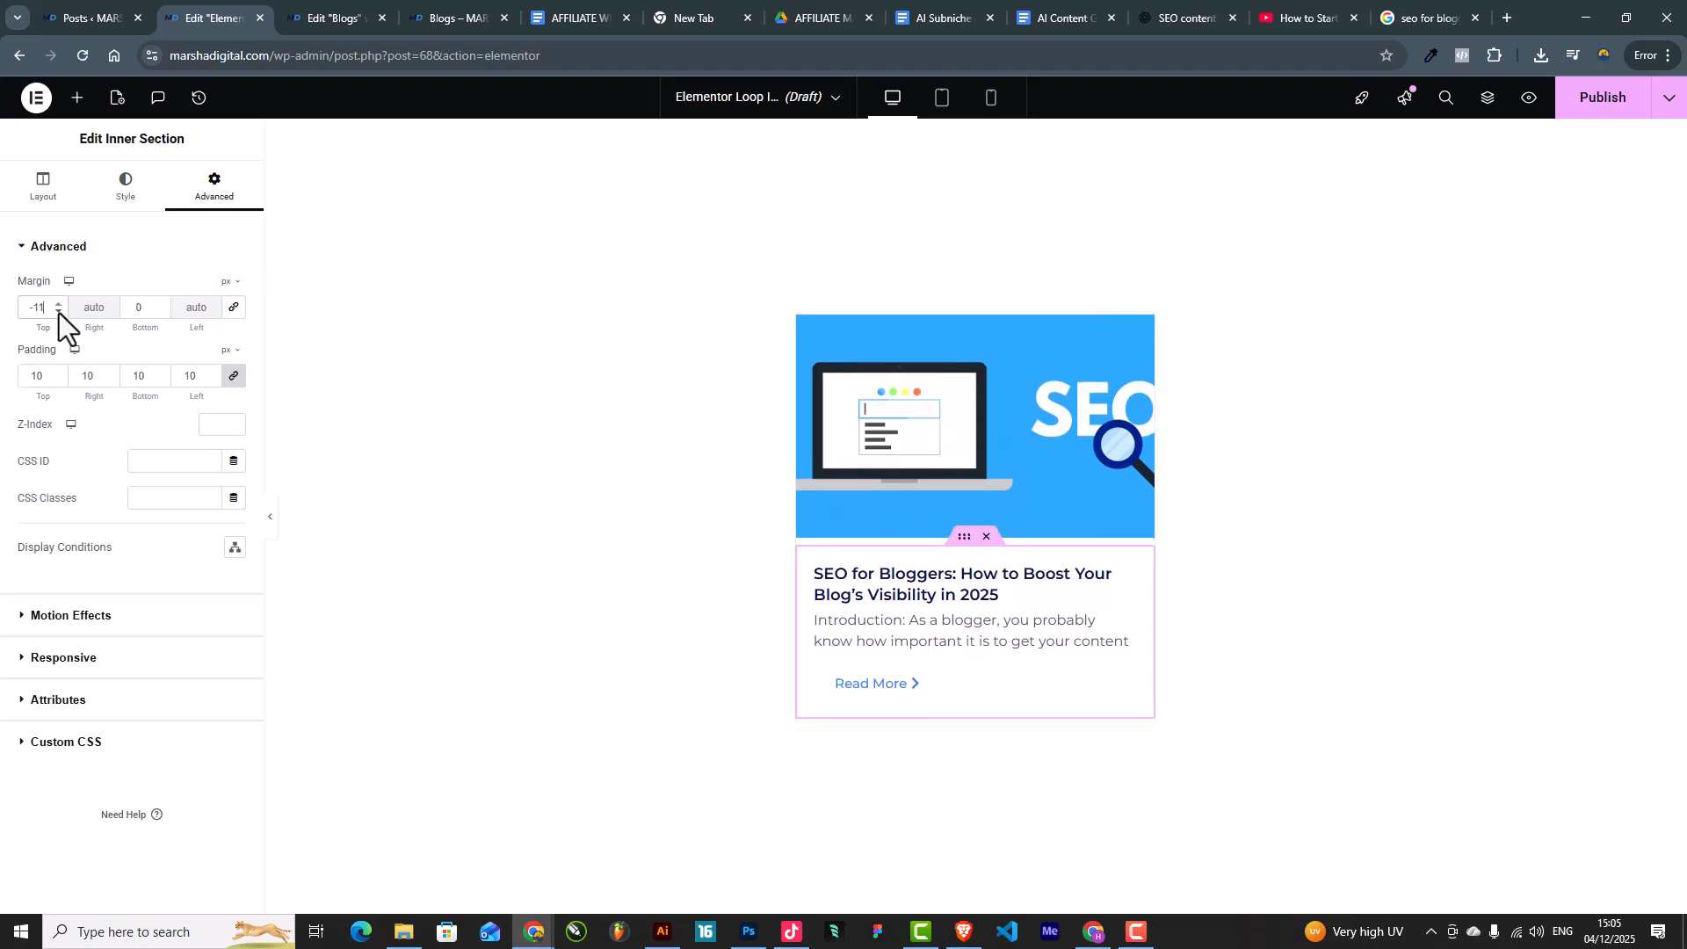
left_click(59, 303)
left_click(59, 304)
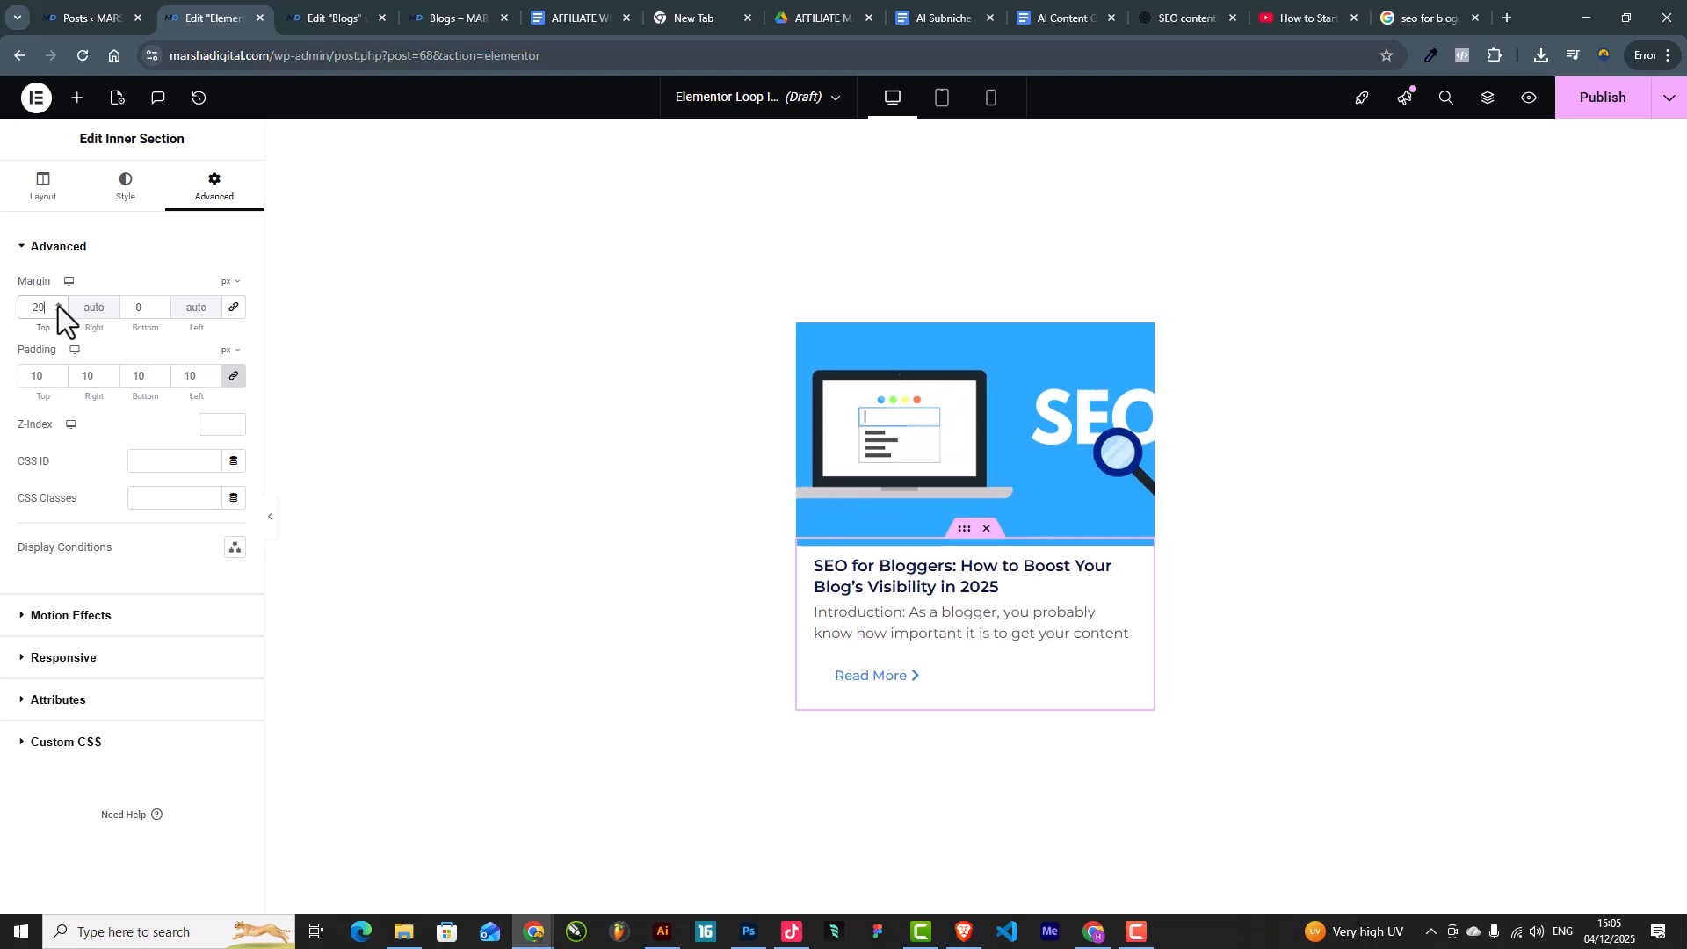
Step: Publish the loop-item card template
left_click(268, 527)
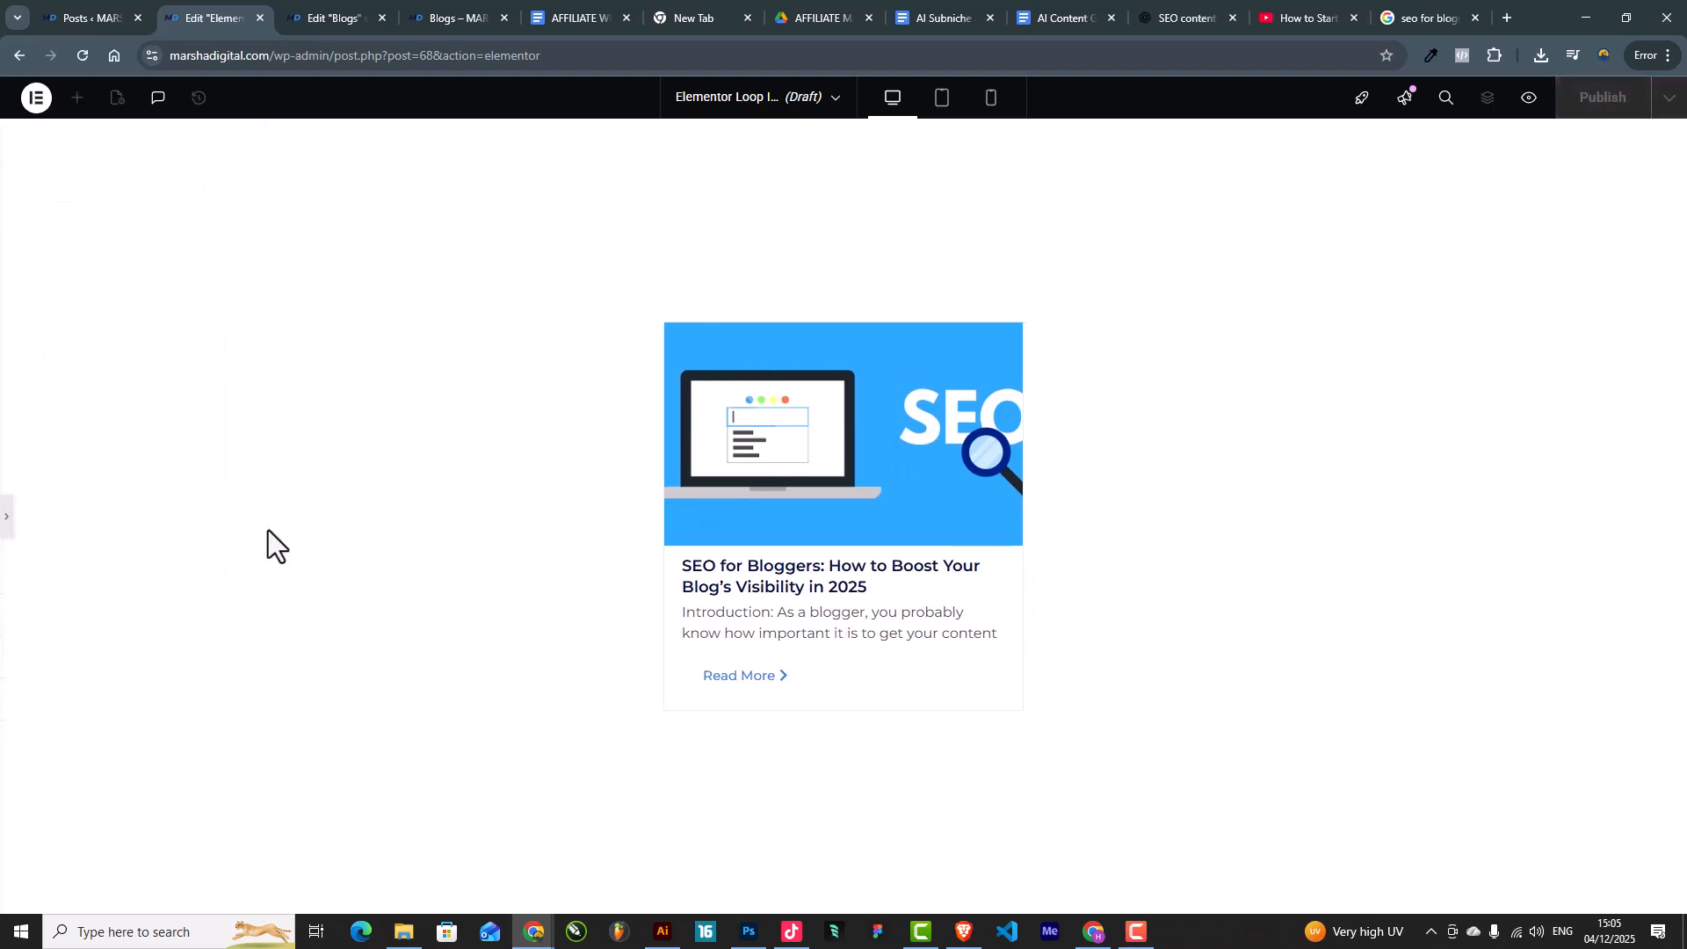
left_click(8, 522)
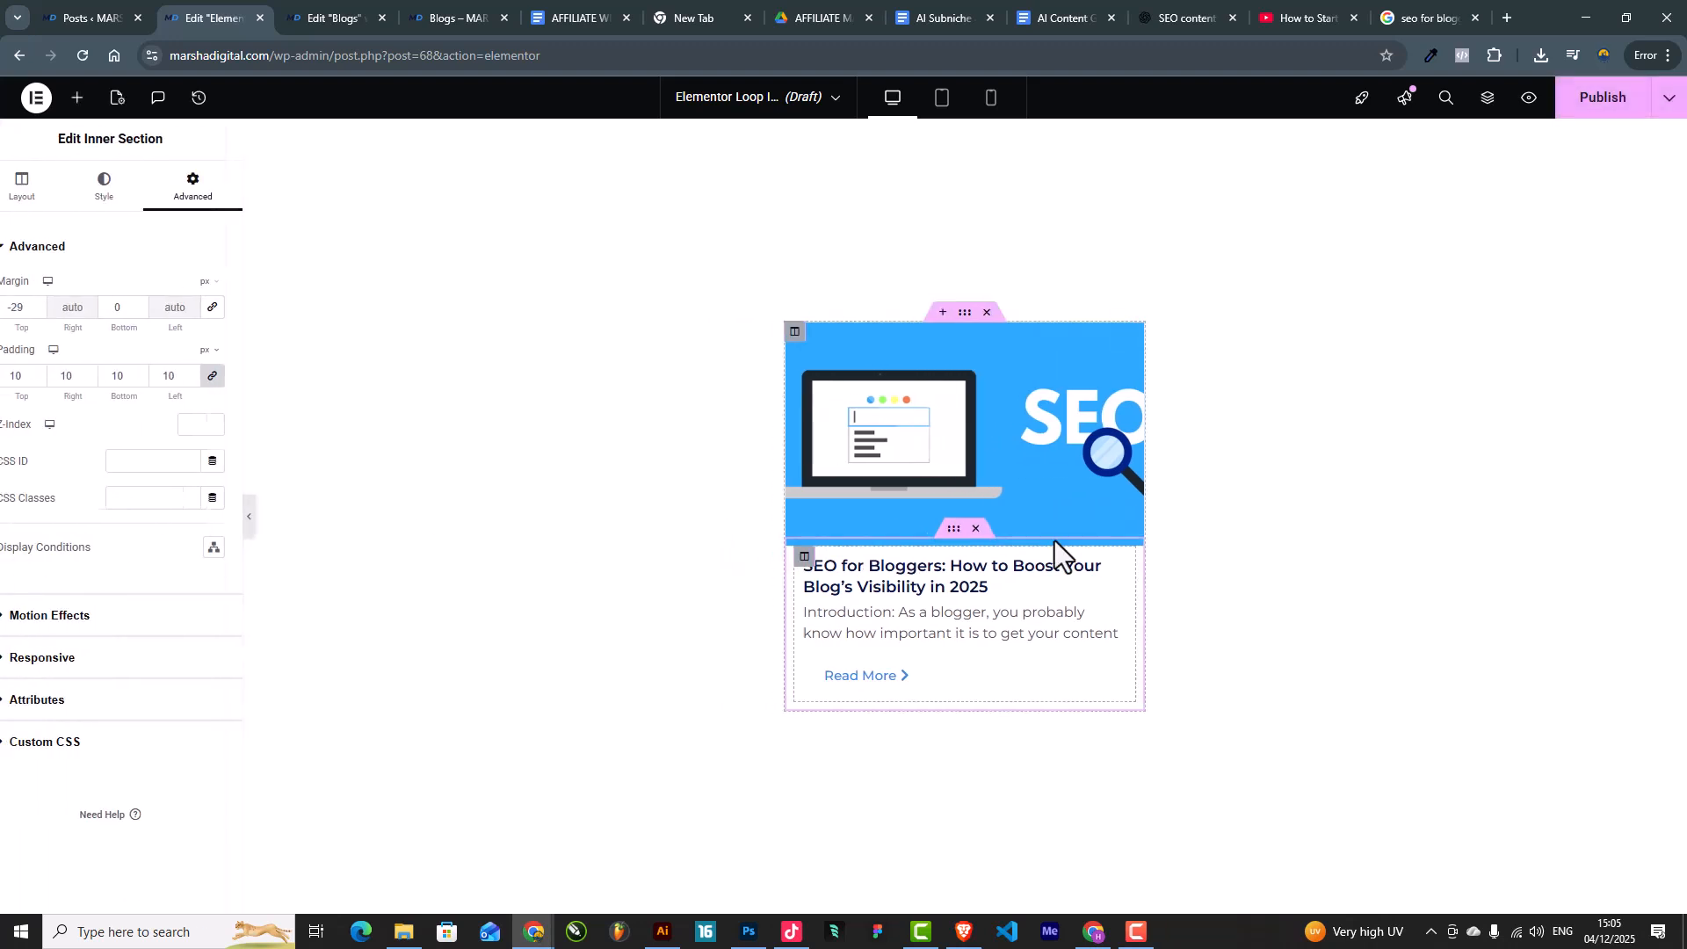
left_click(1604, 98)
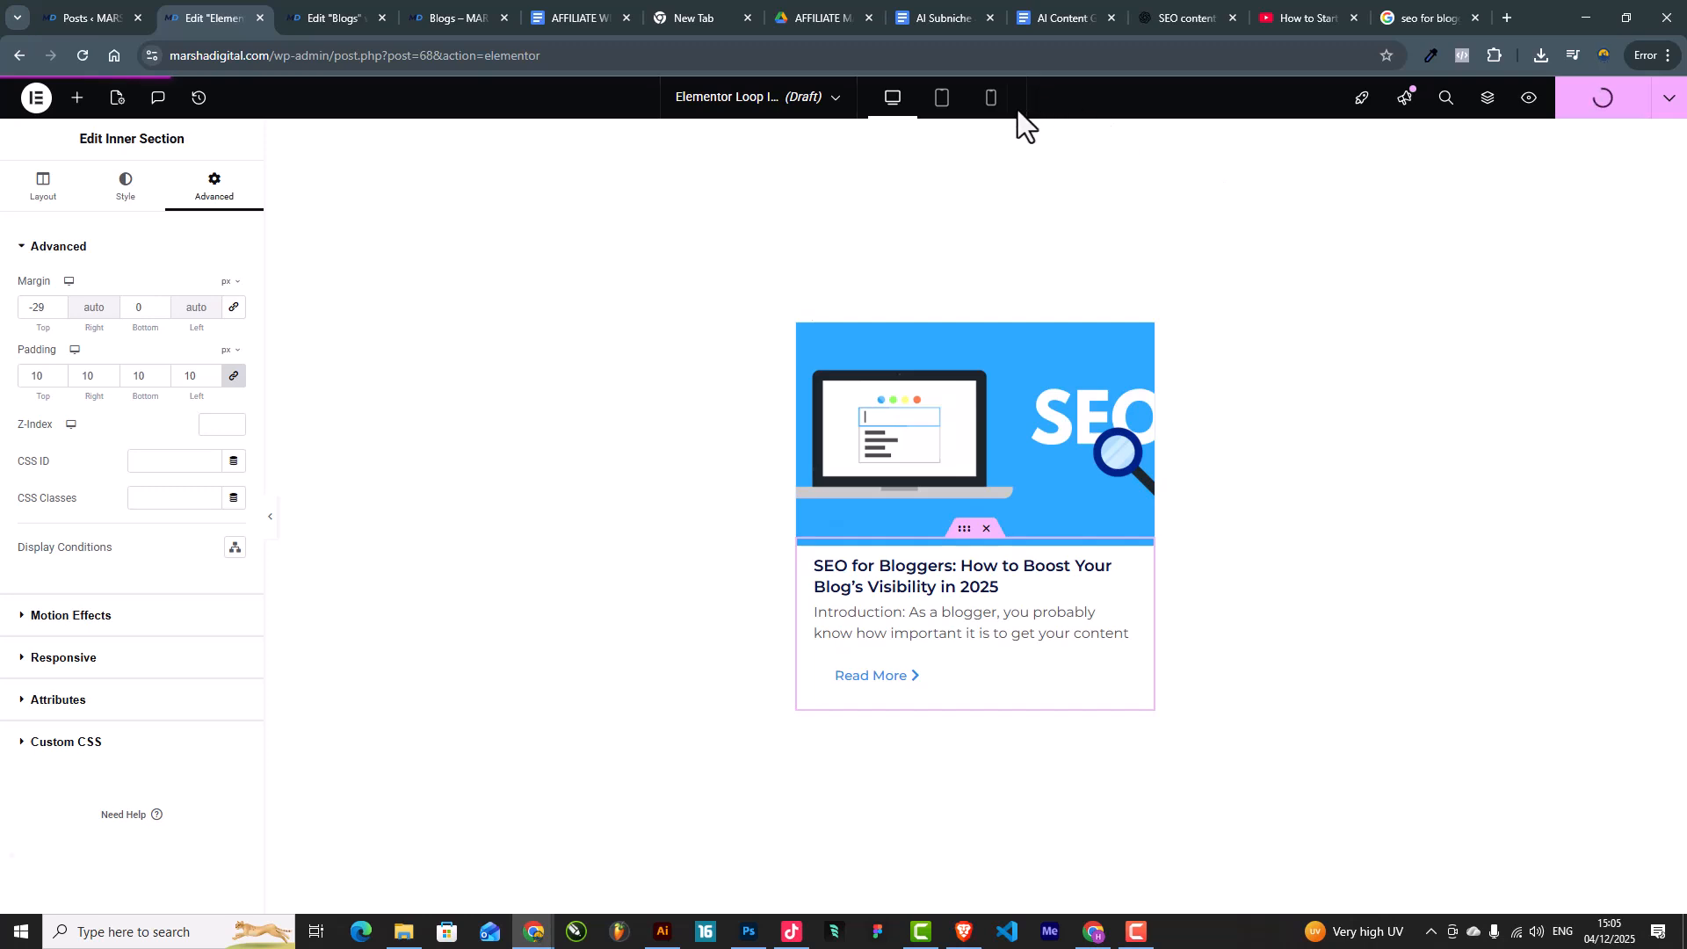
Step: Preview the card in Mobile mode and widen the preview frame
left_click(973, 98)
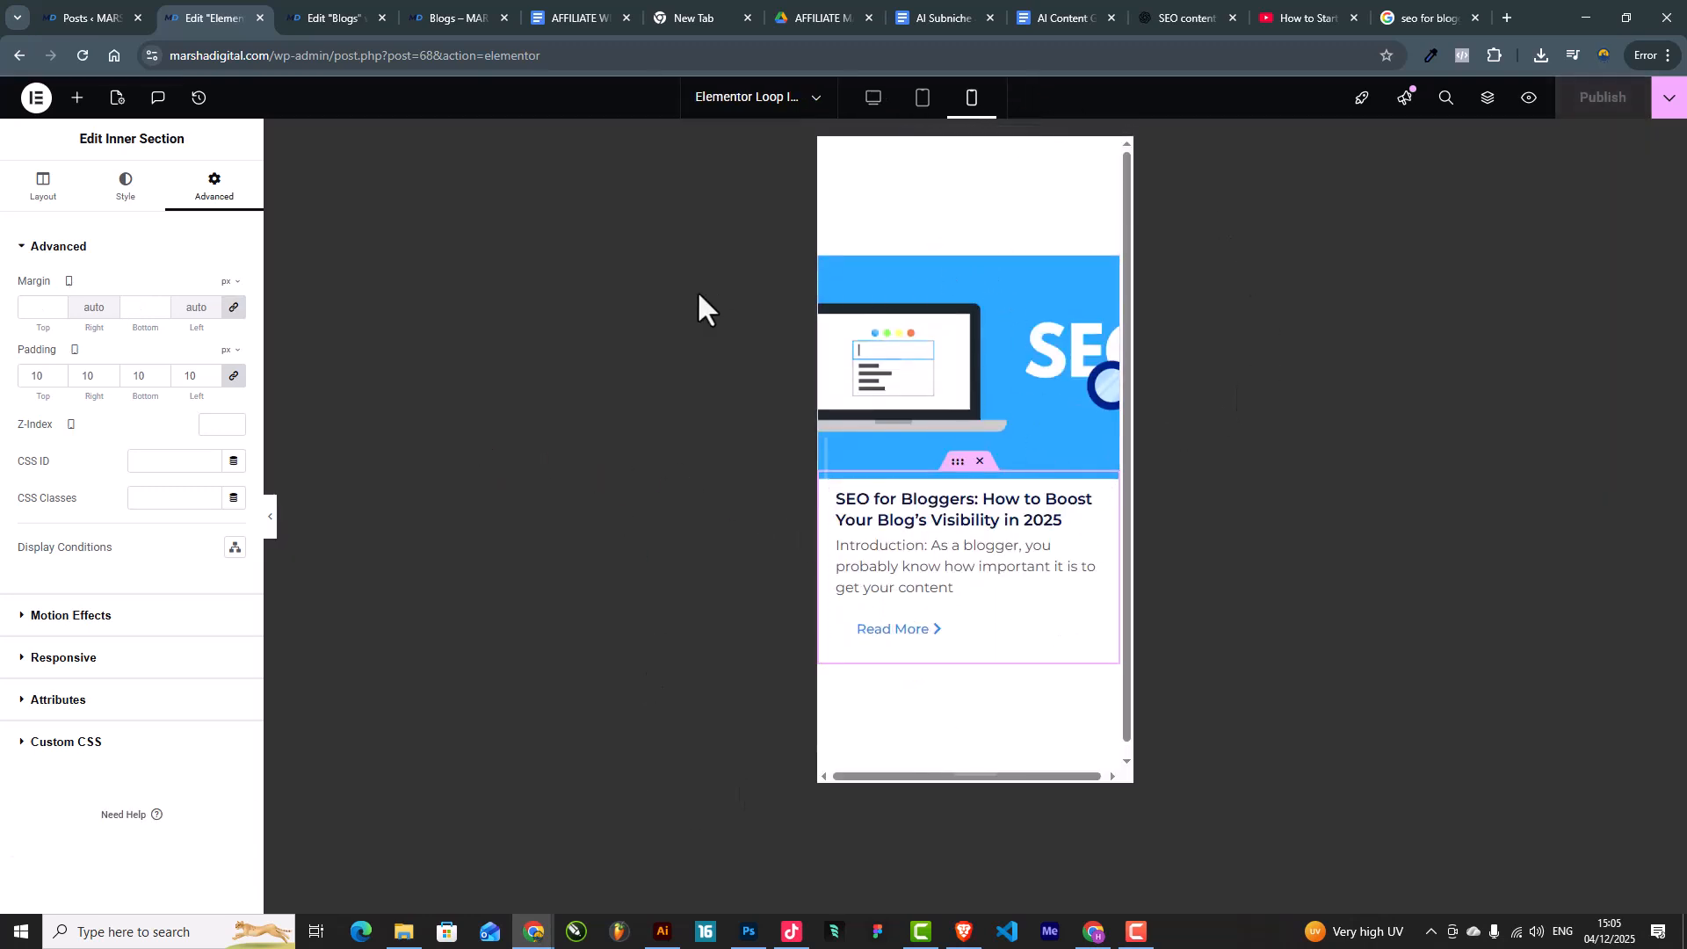
scroll(999, 583, "down", 1)
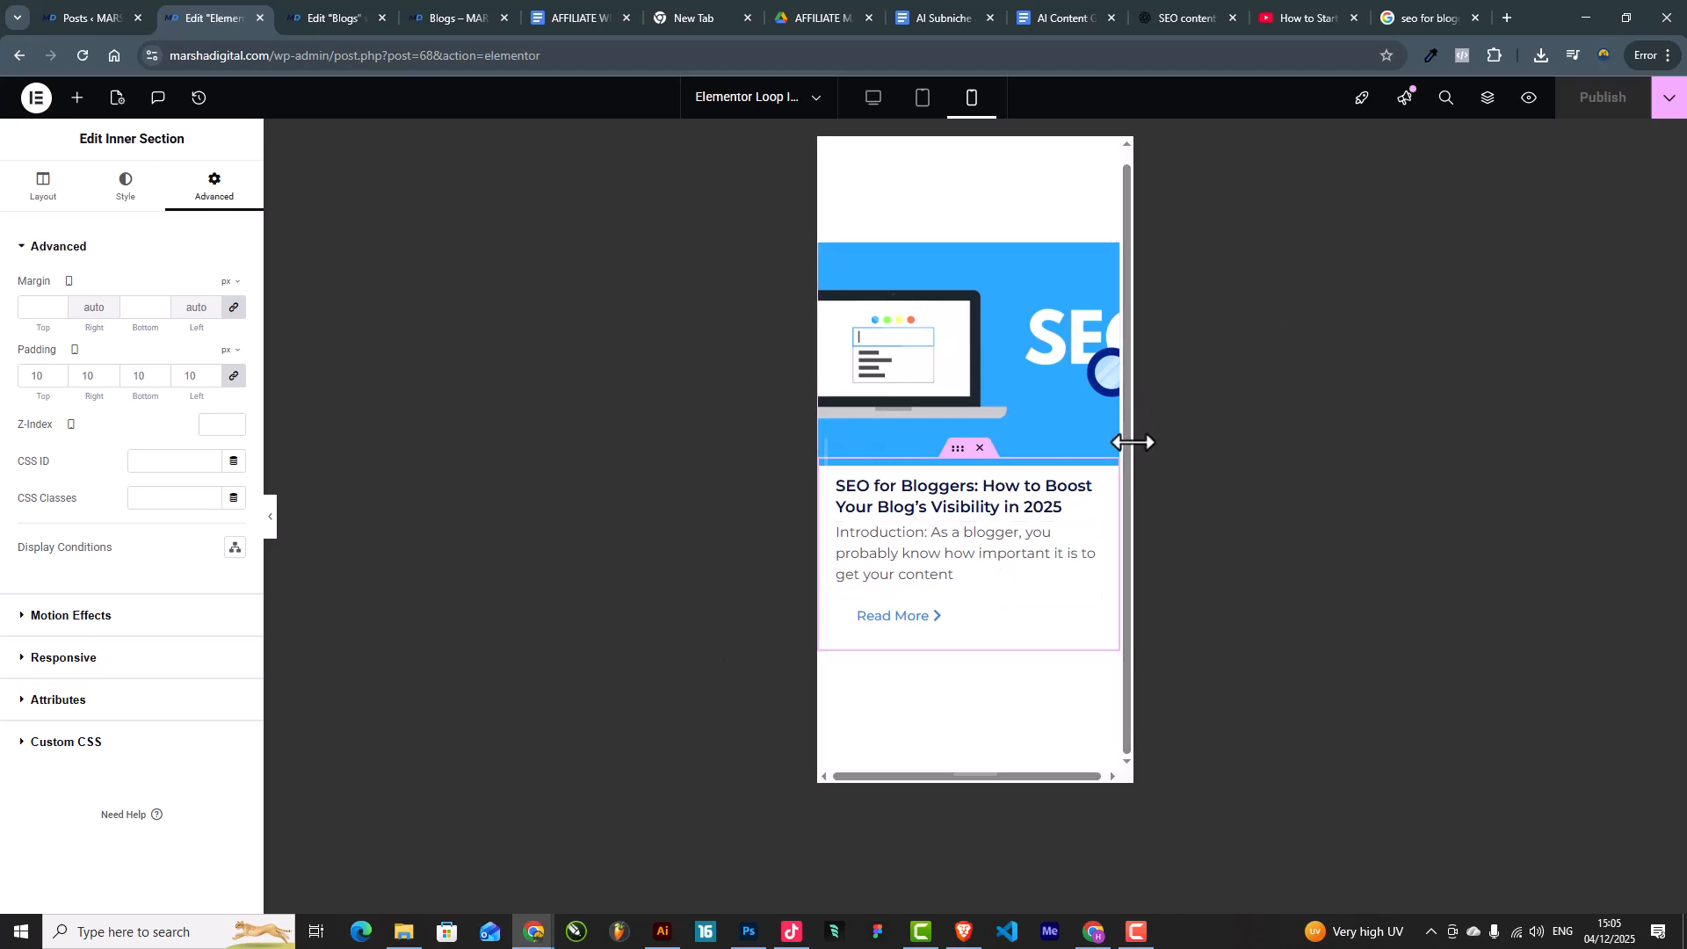
left_click_drag(1133, 458, 1246, 460)
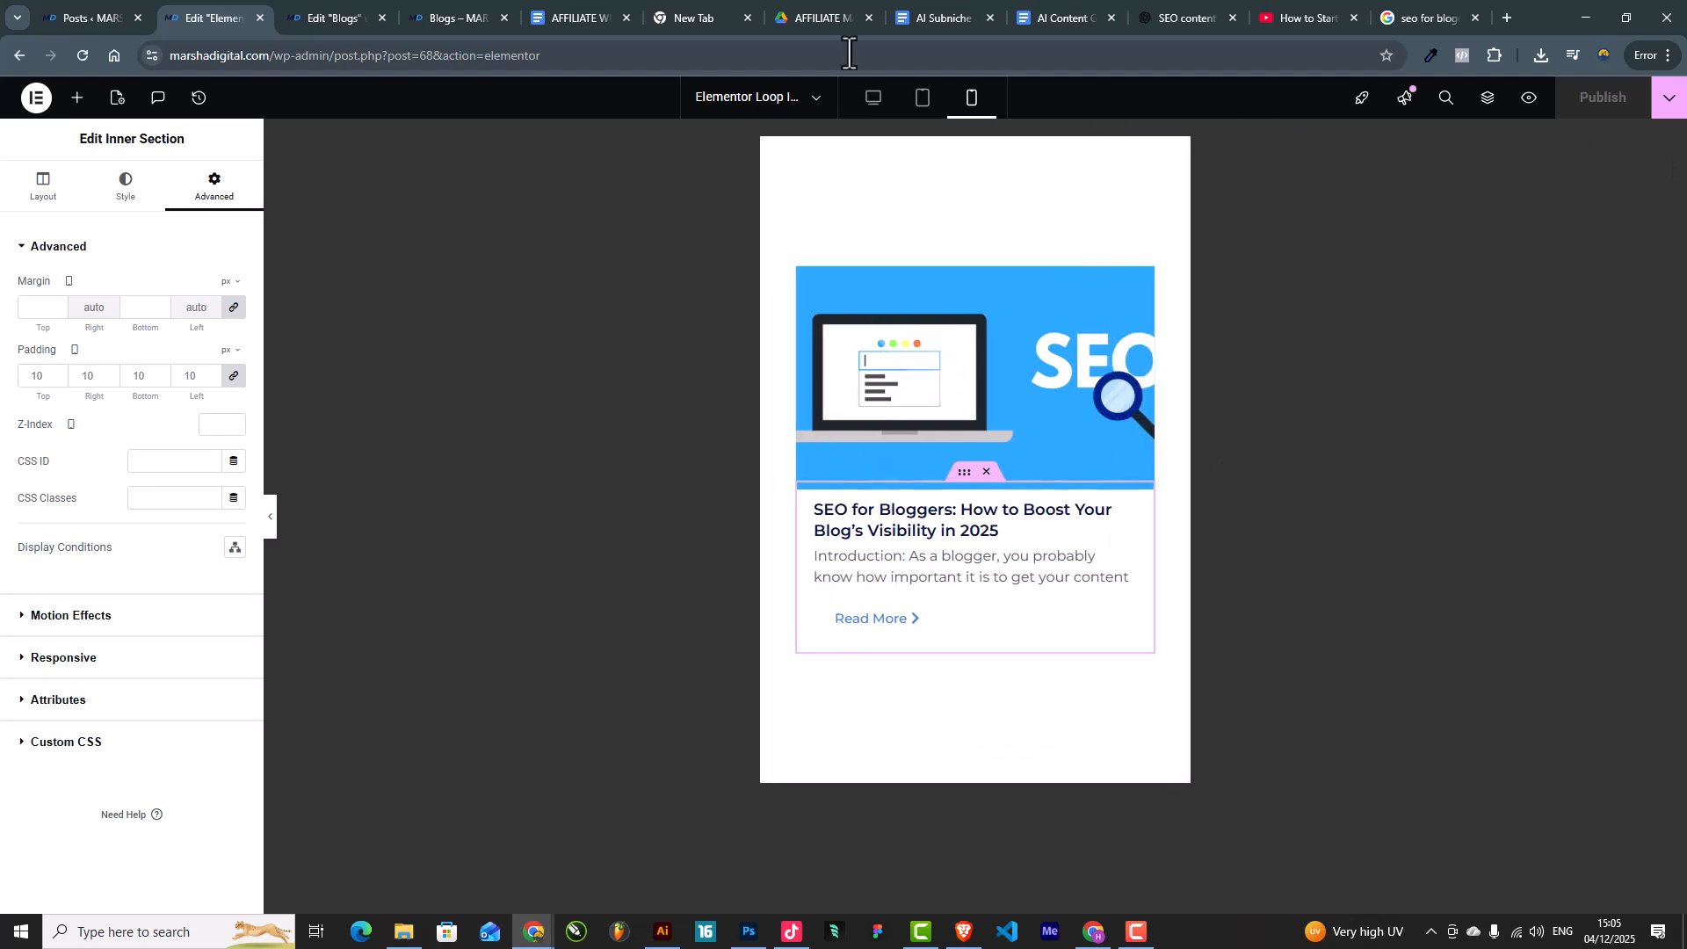
left_click(332, 10)
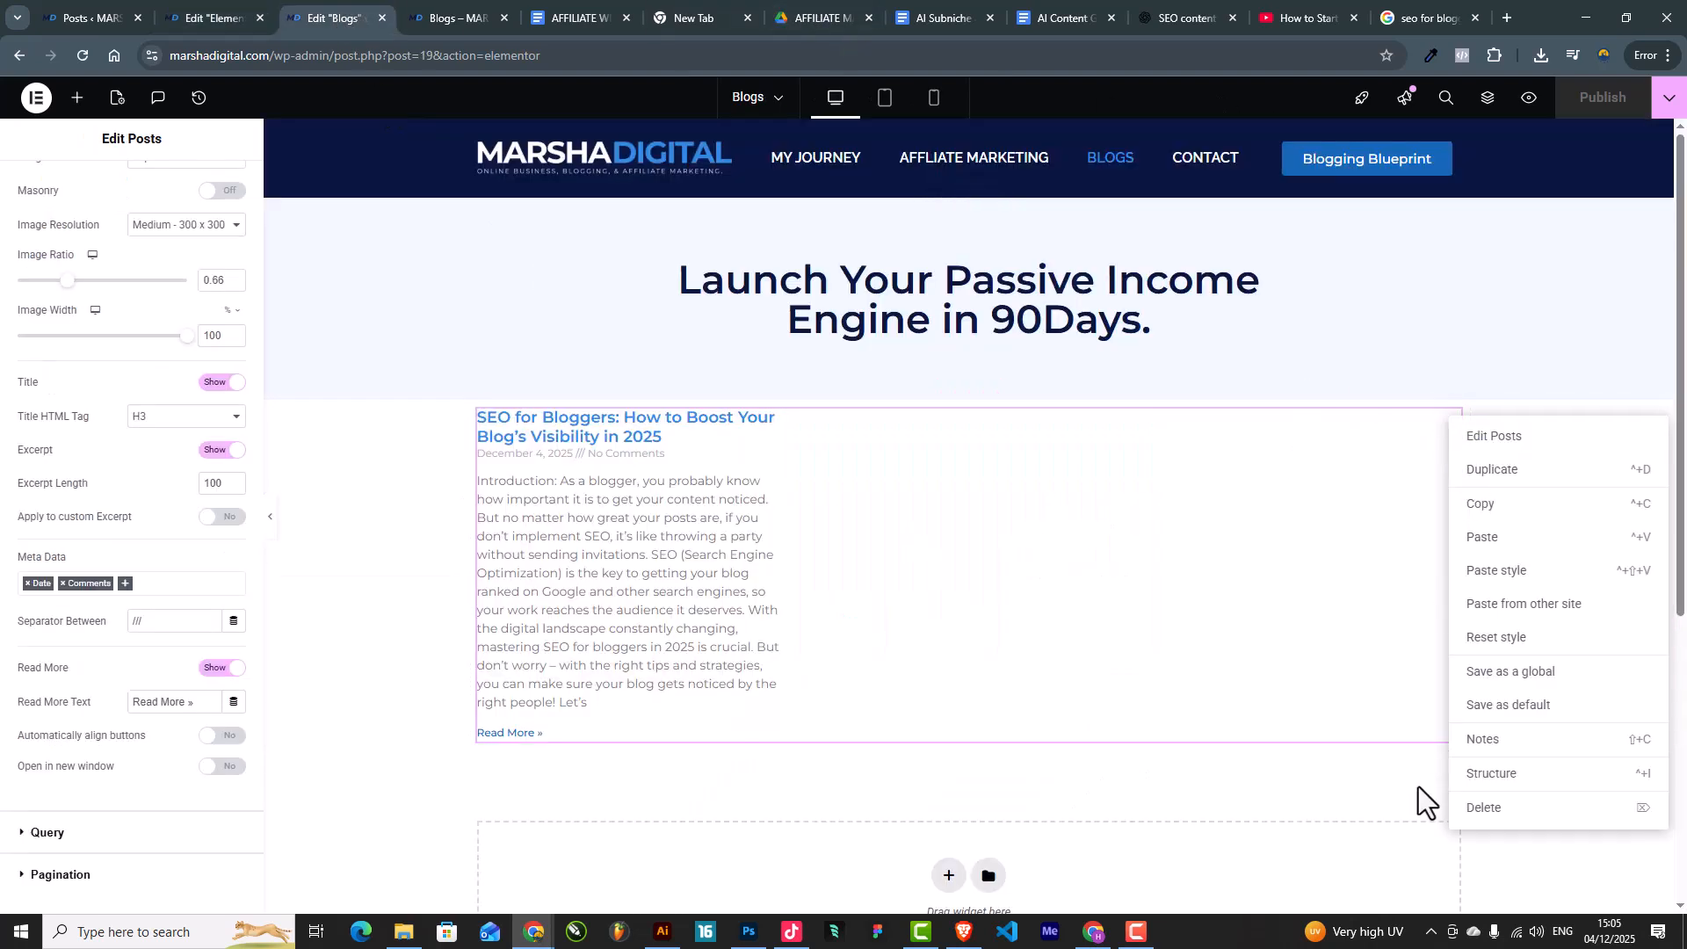
Step: Delete the old Posts widget and set the section's top and bottom padding to 50
left_click(1489, 807)
left_click(832, 444)
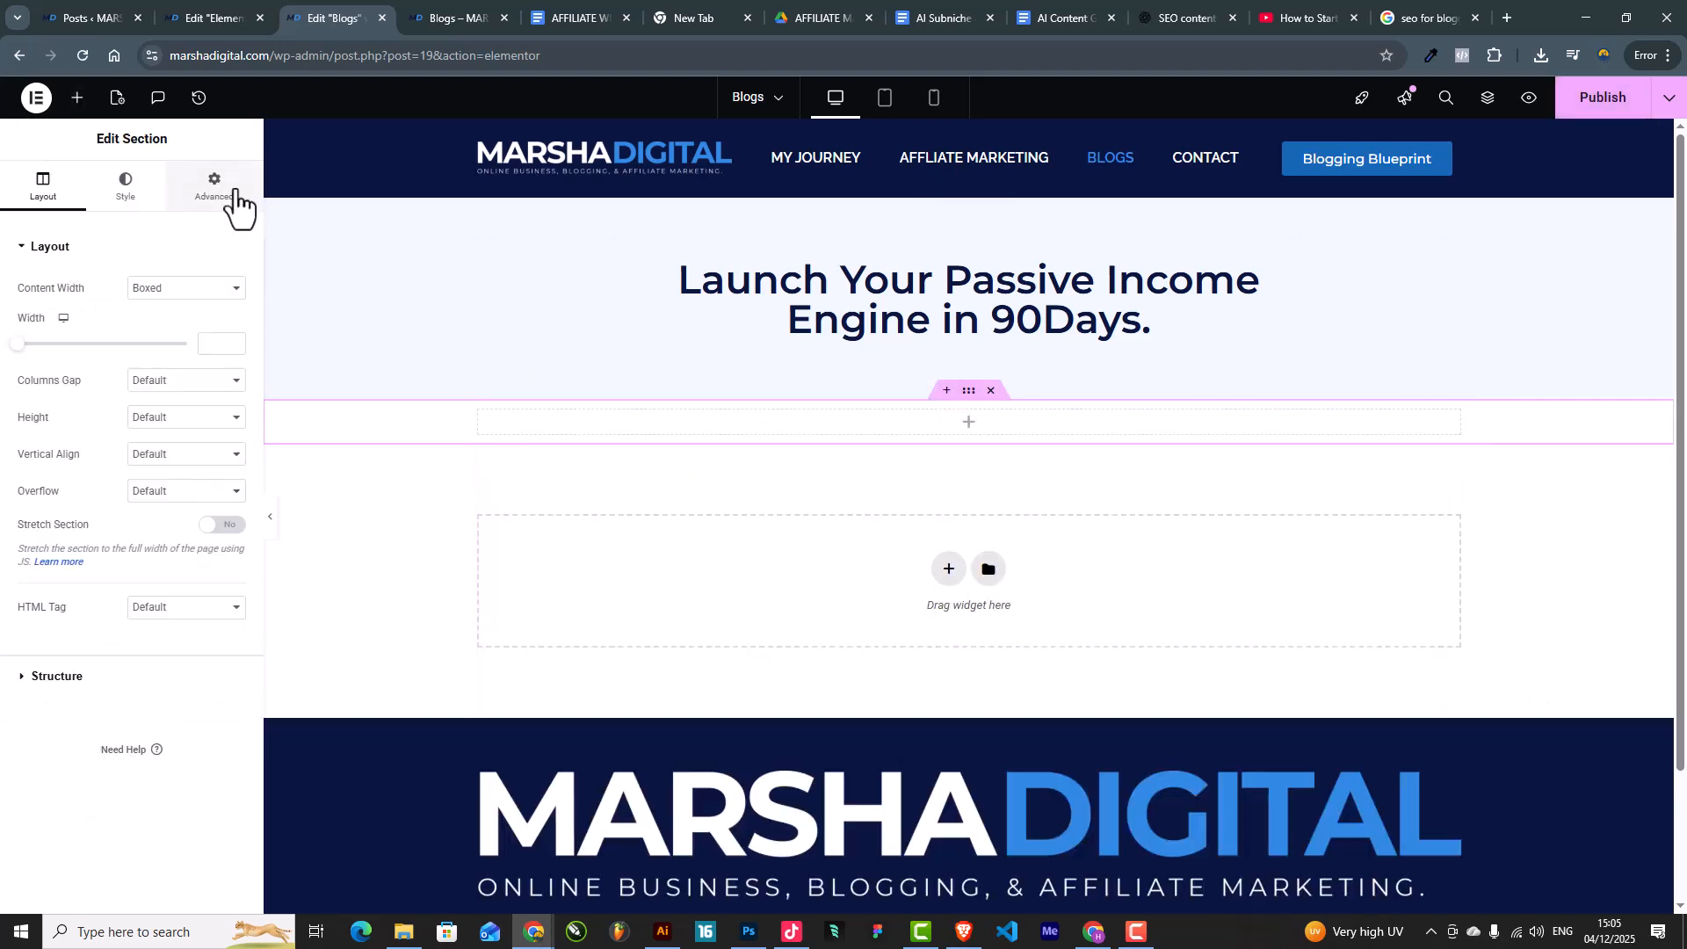
left_click(214, 185)
left_click(39, 376)
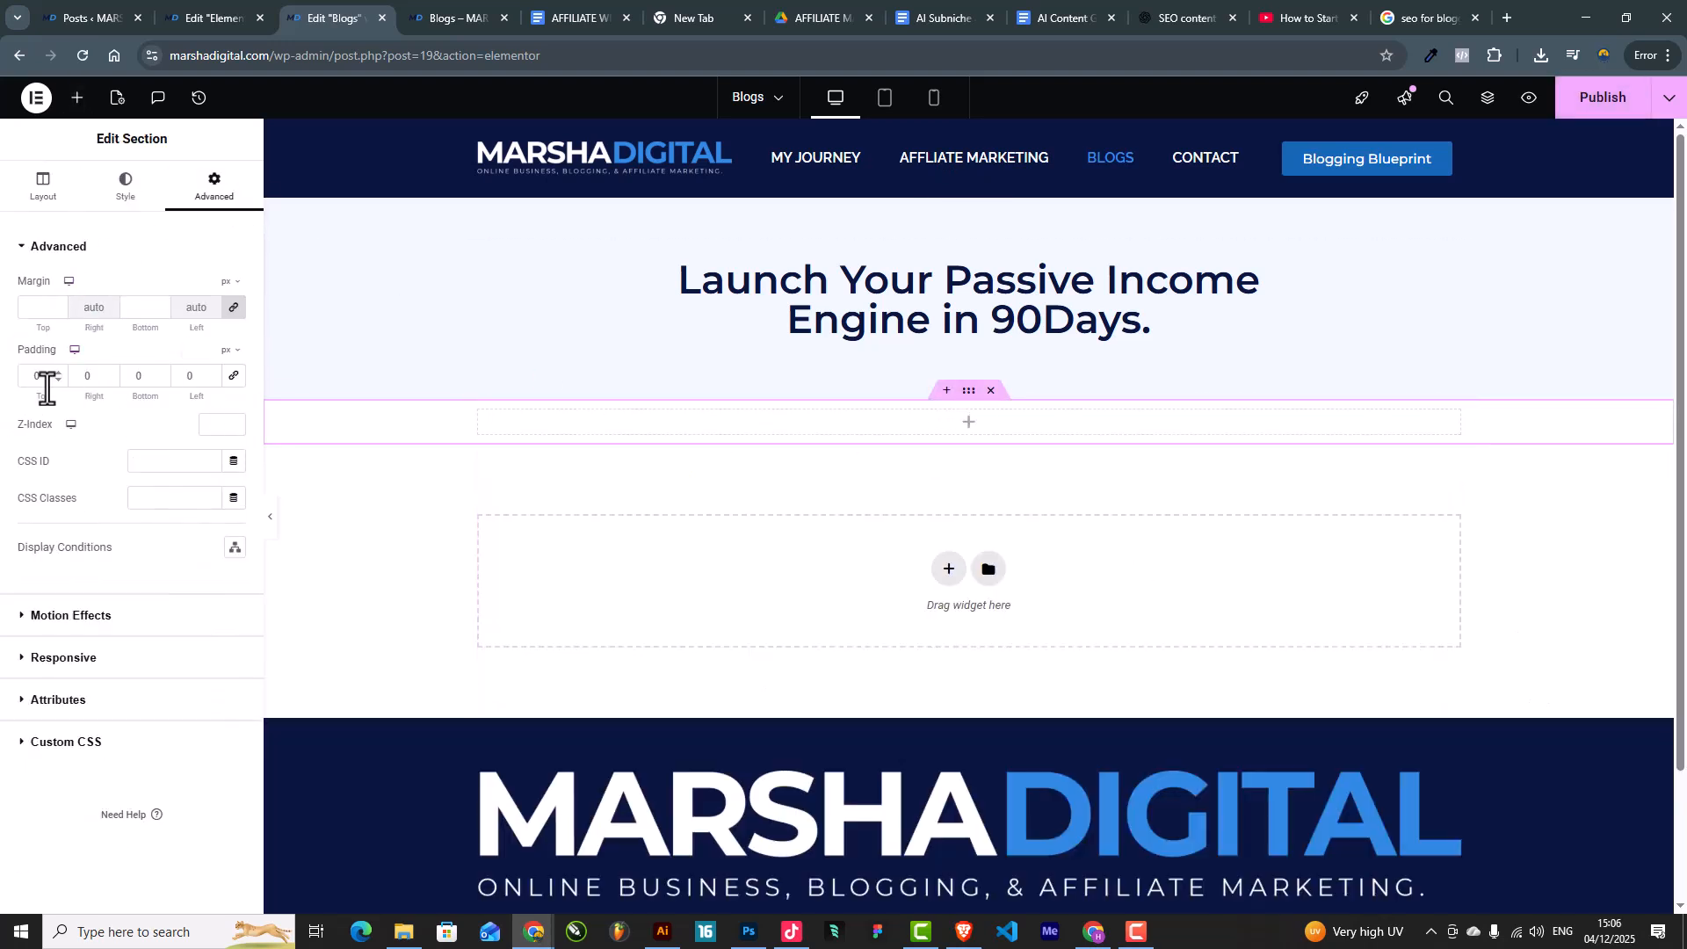
type("50")
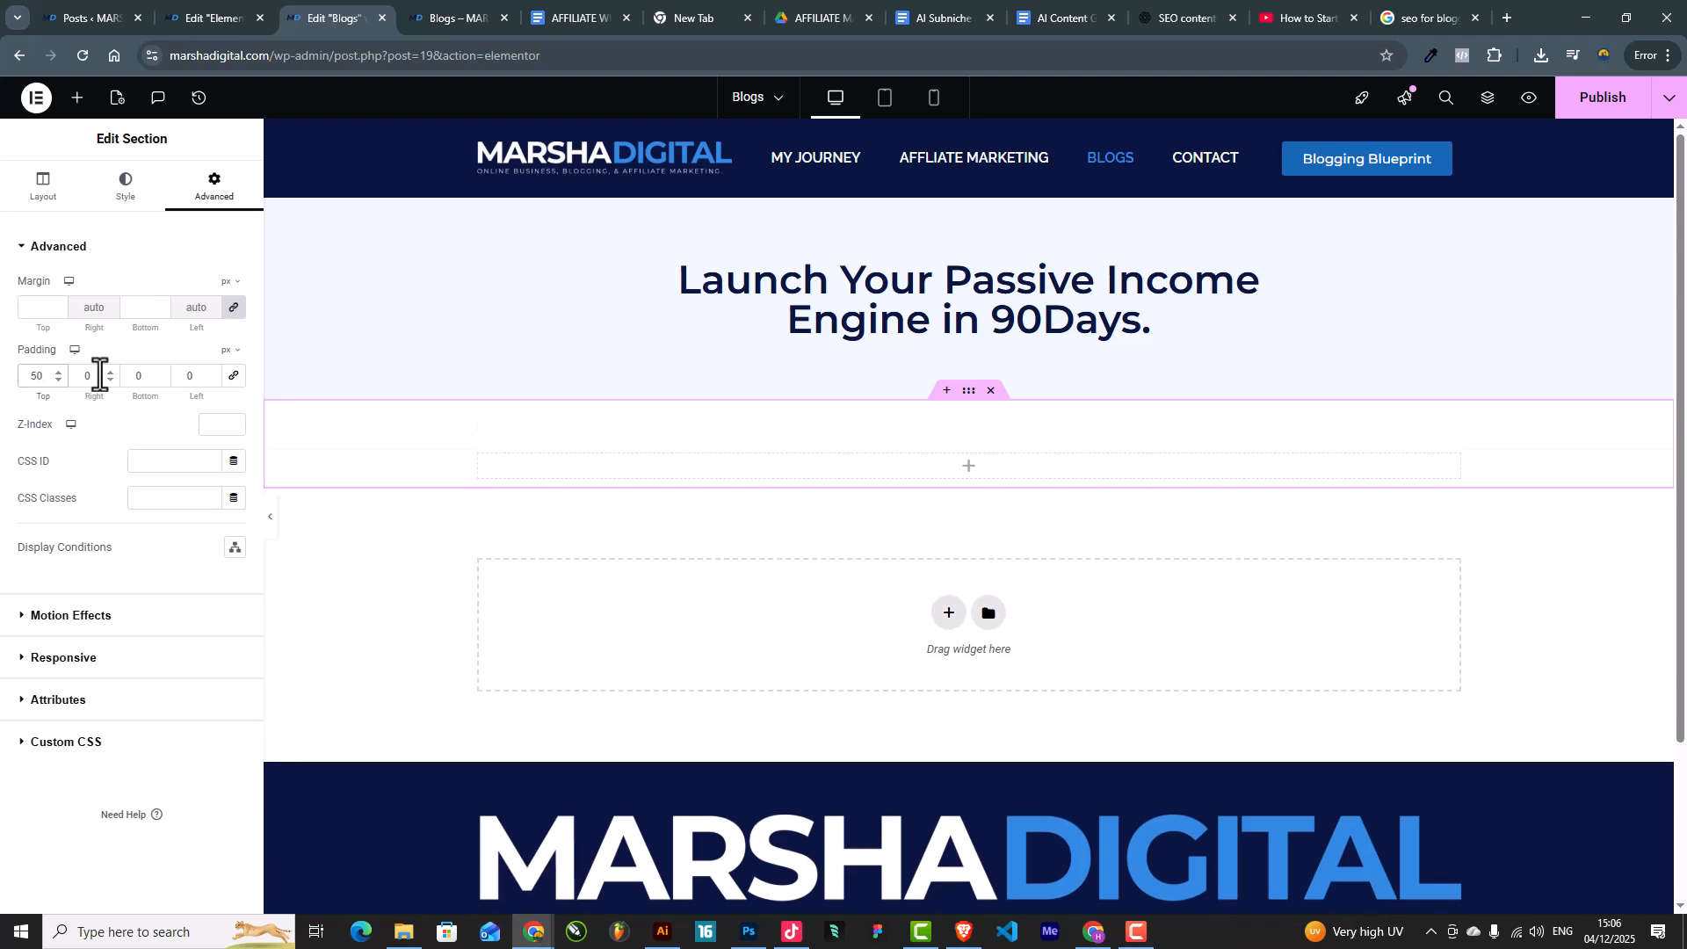
double_click(139, 376)
type("50")
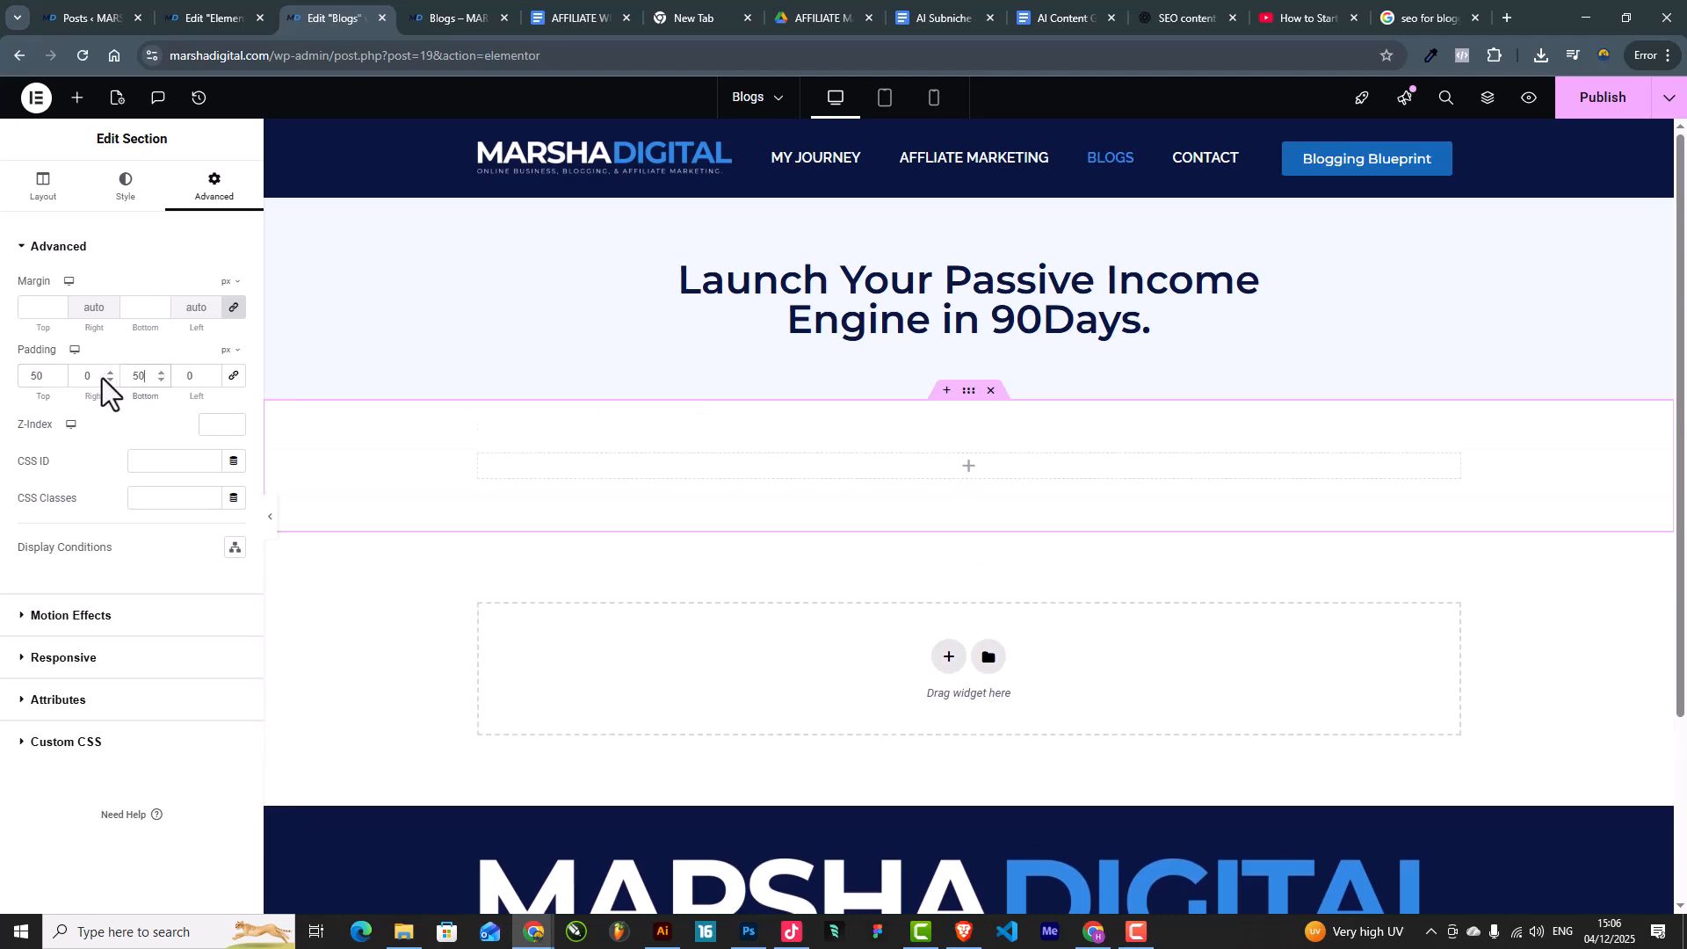
Step: Search 'loop' and drag a Loop Grid widget into the empty section
left_click(79, 99)
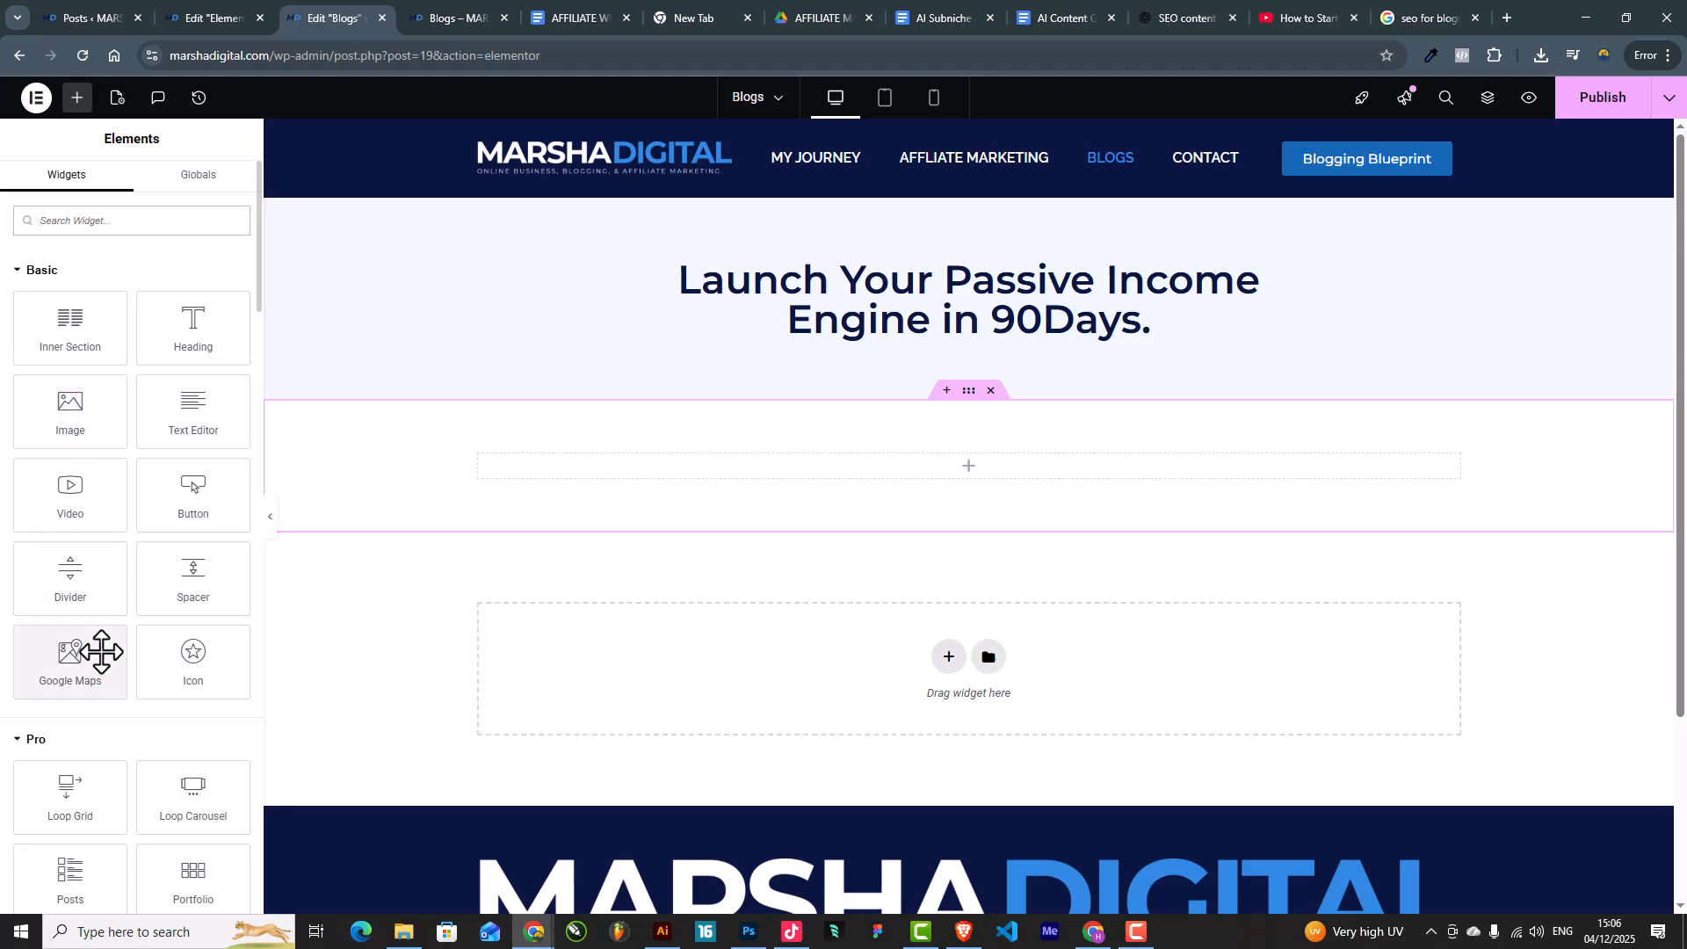
scroll(102, 659, "down", 3)
scroll(102, 652, "up", 3)
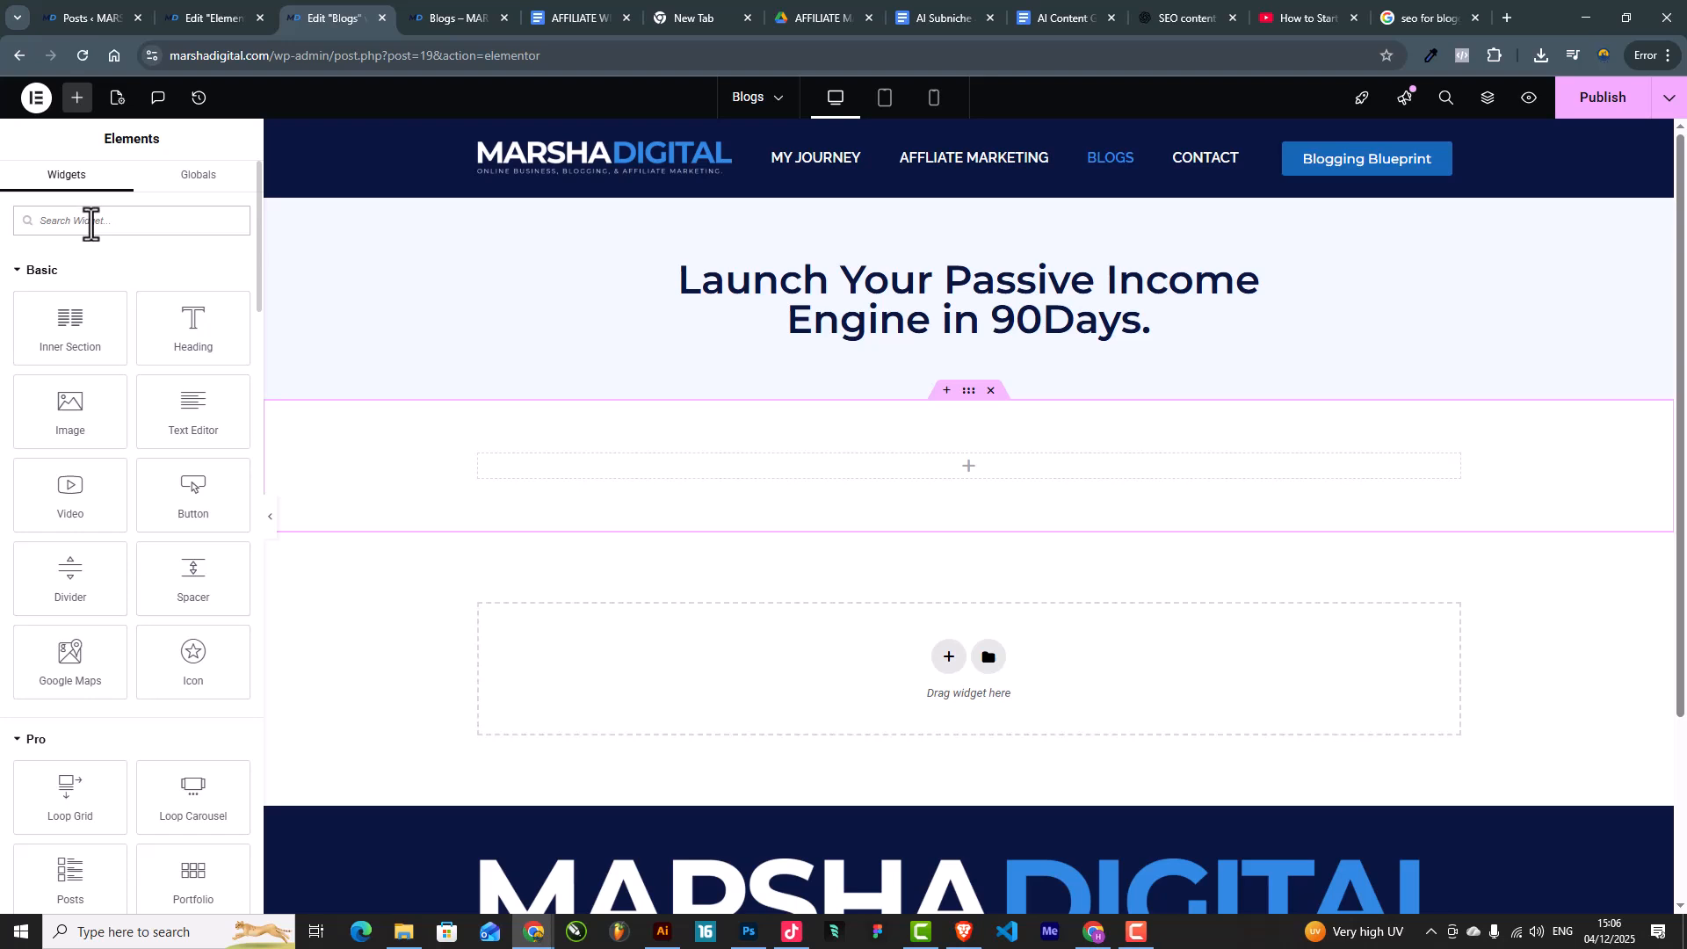
type("loop")
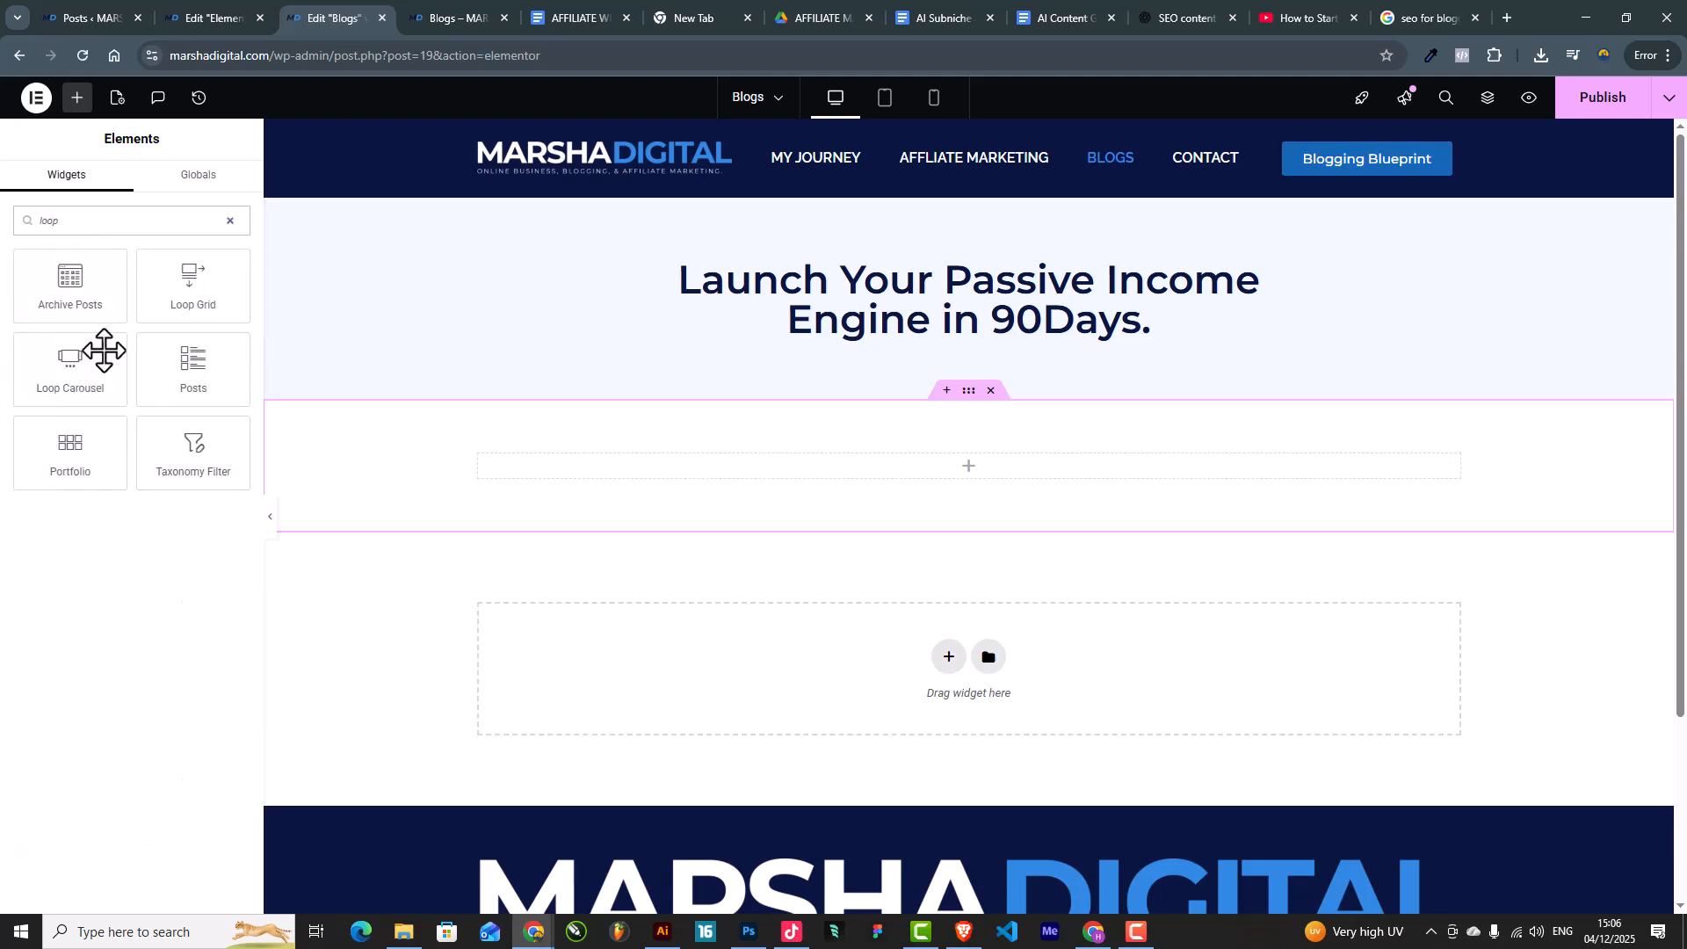
left_click_drag(184, 283, 931, 471)
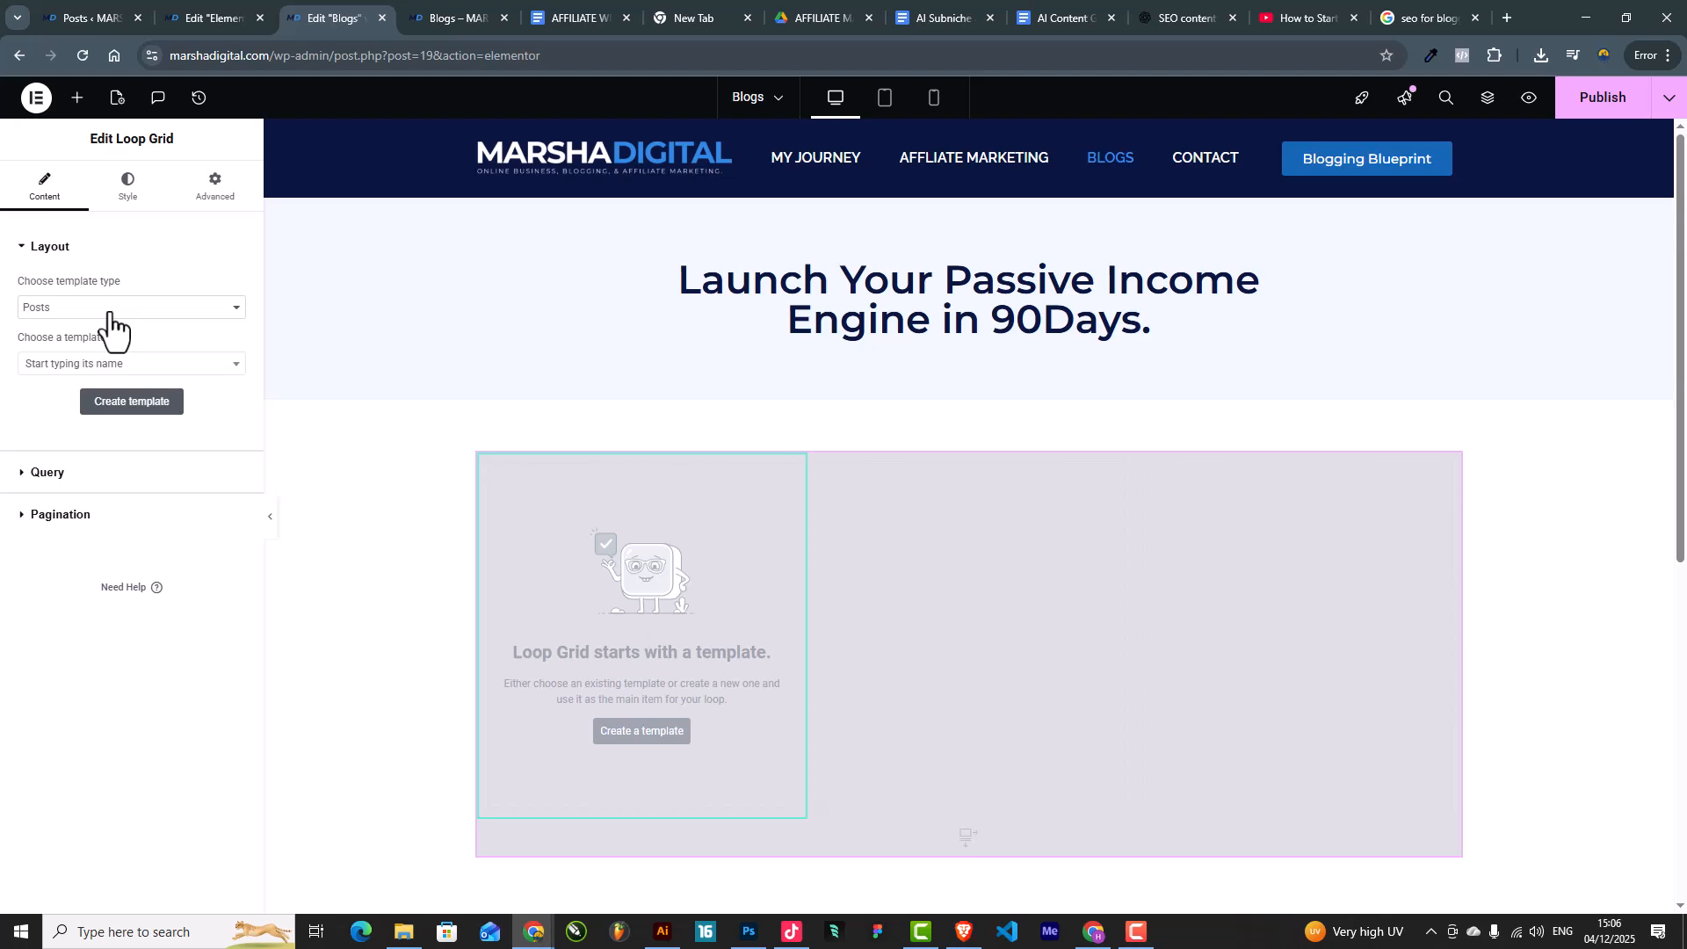
Step: Keep Posts as the type and set the Loop Grid template to Elementor Loop Item #68
left_click(110, 309)
left_click(110, 323)
left_click(110, 313)
left_click(109, 323)
left_click(99, 364)
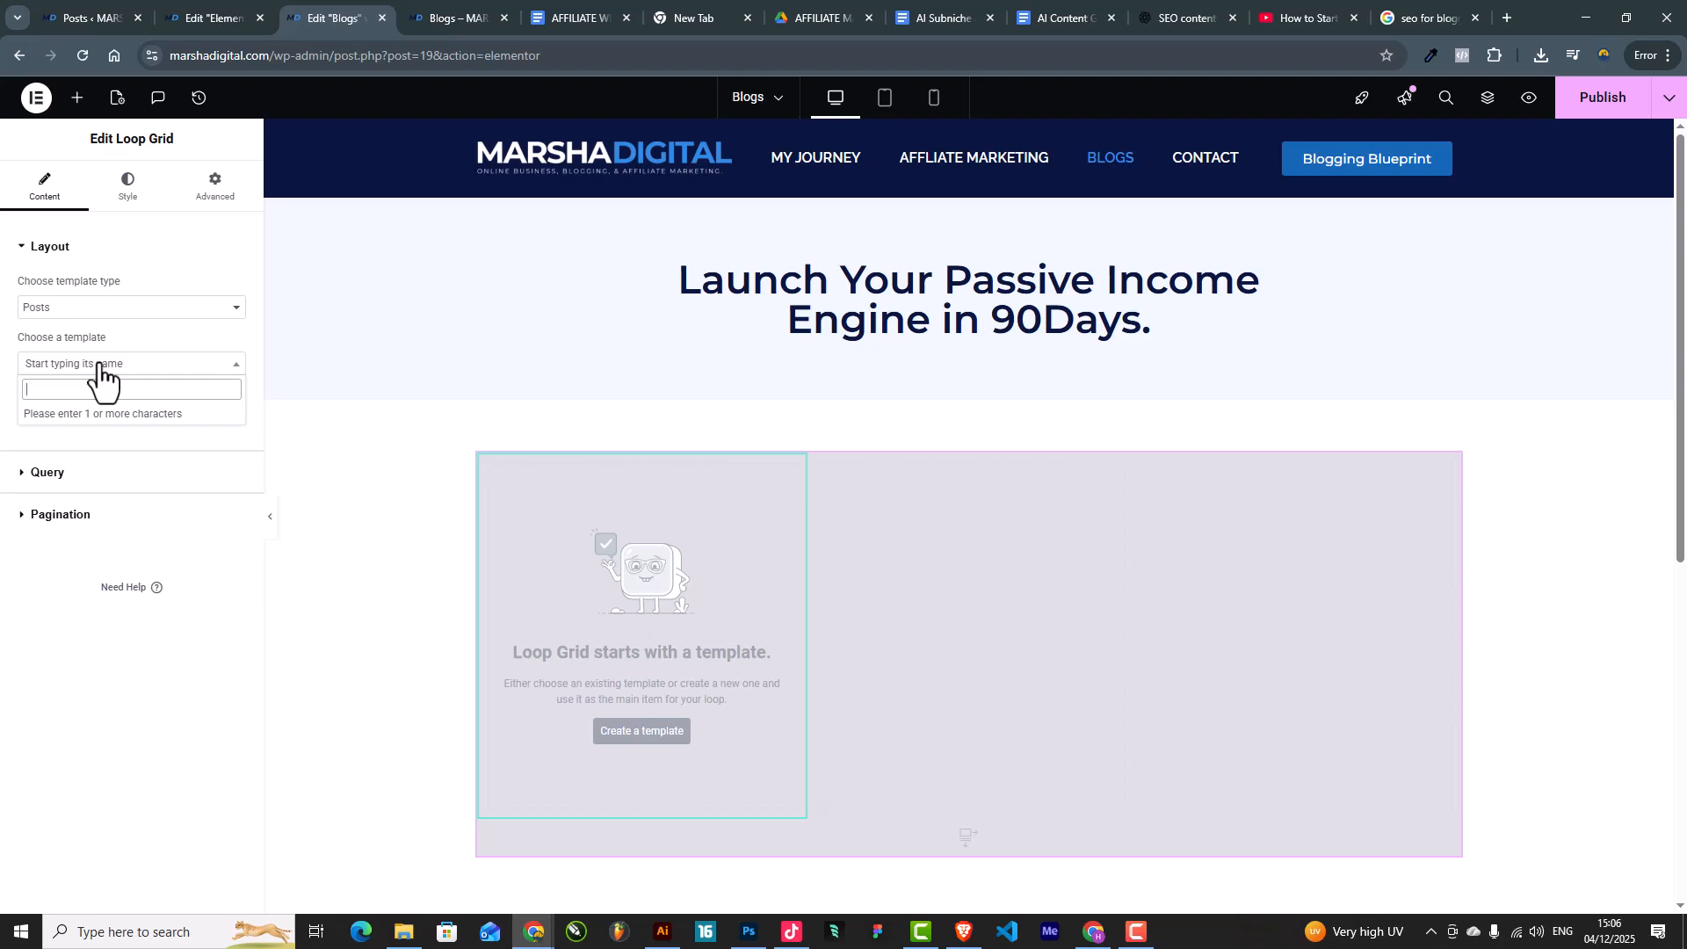
left_click(232, 6)
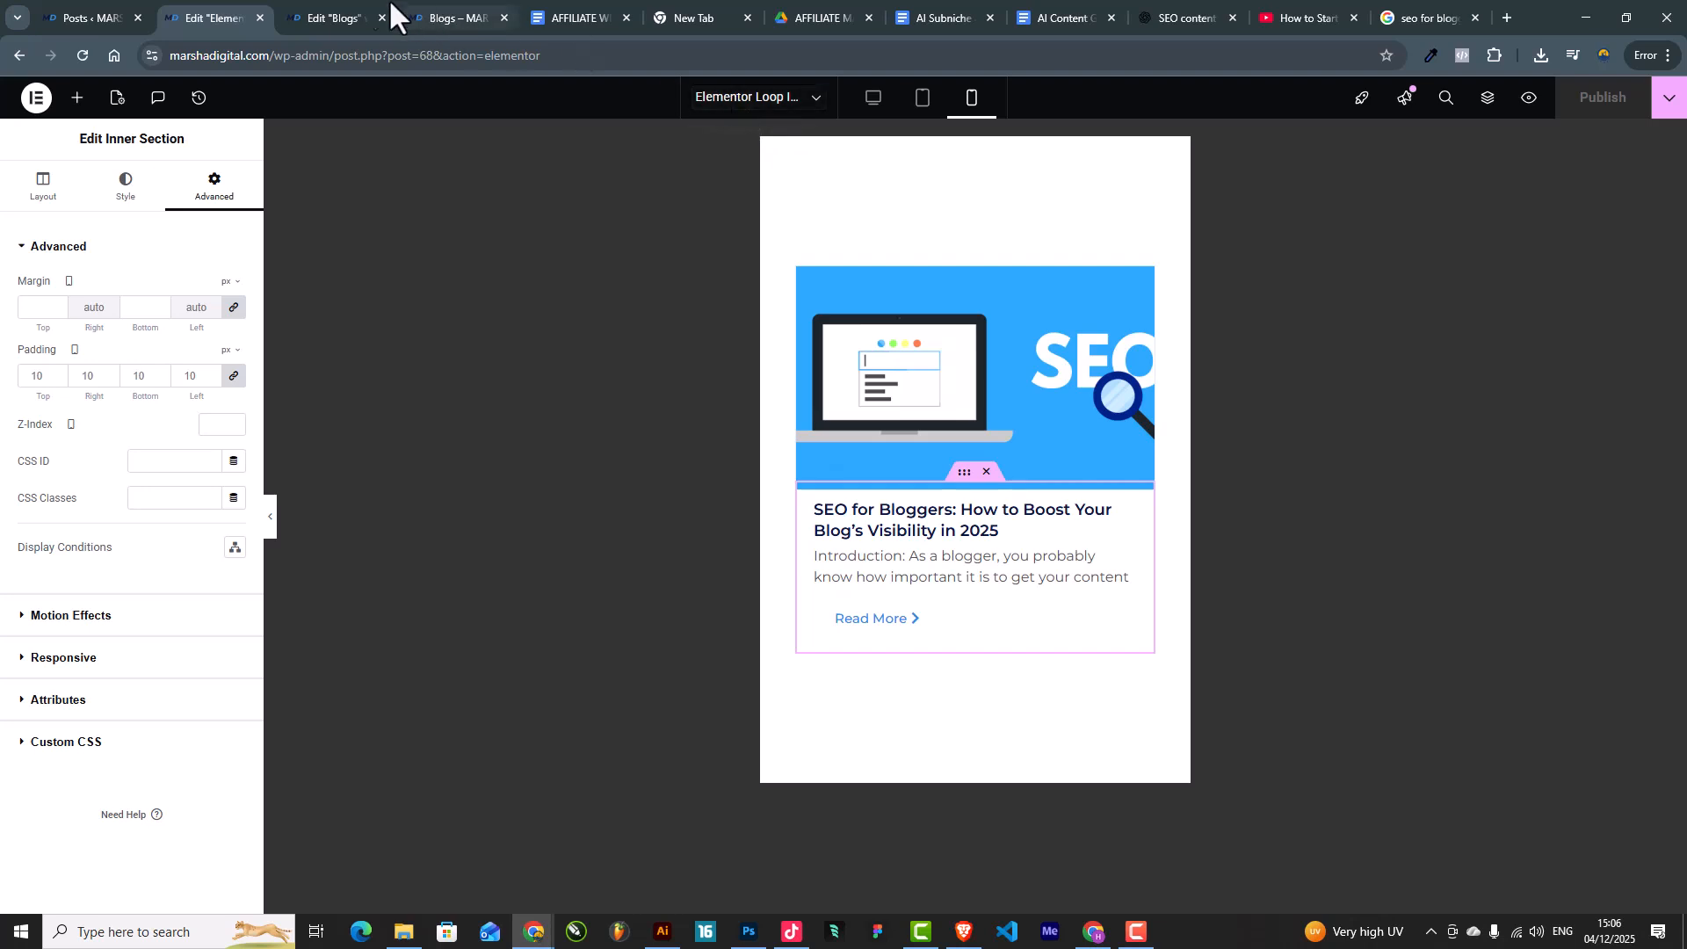
left_click(320, 11)
type("elementor")
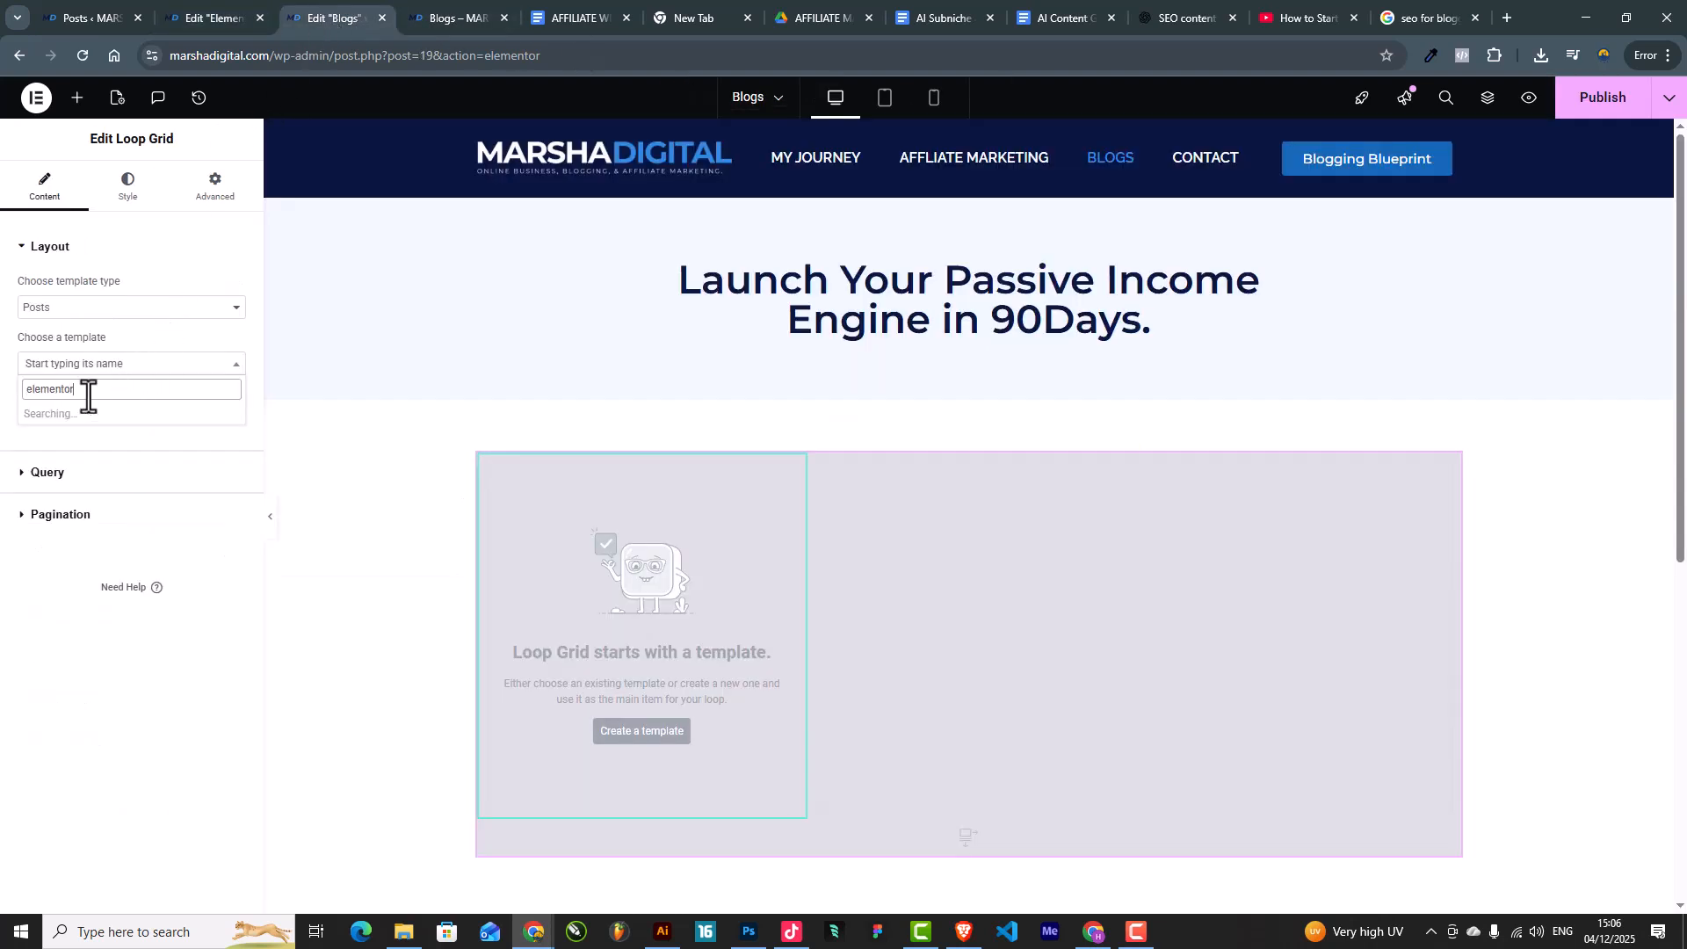
left_click(103, 416)
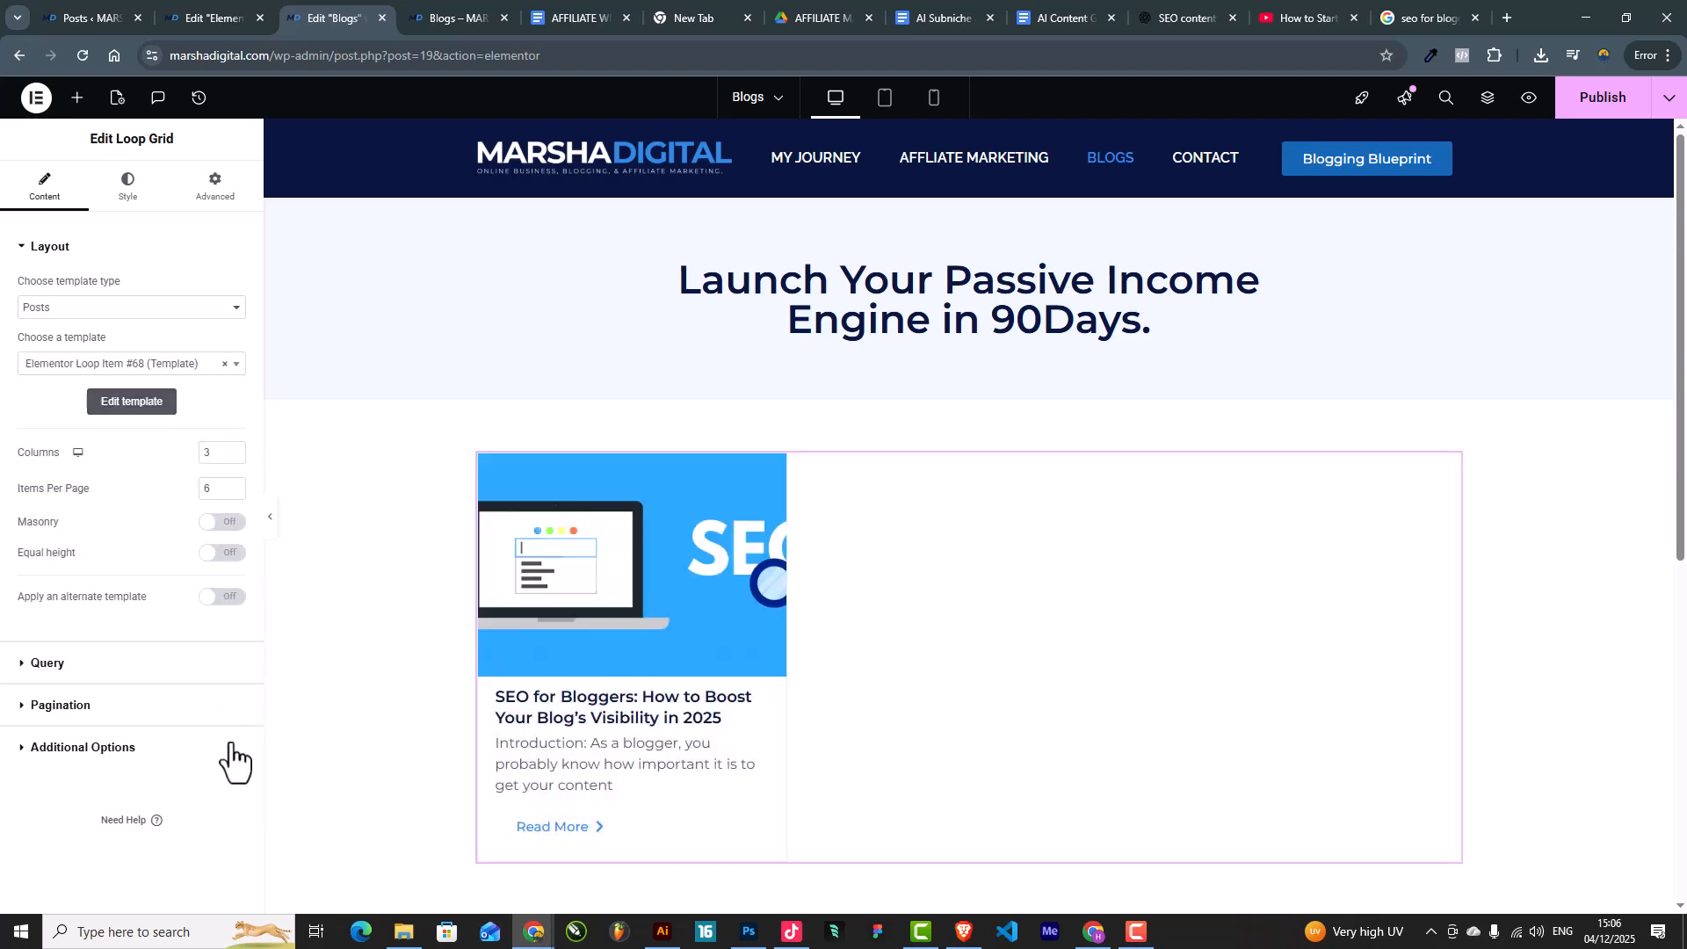
Step: Publish the updated Blogs page and go to the Posts list
left_click(270, 527)
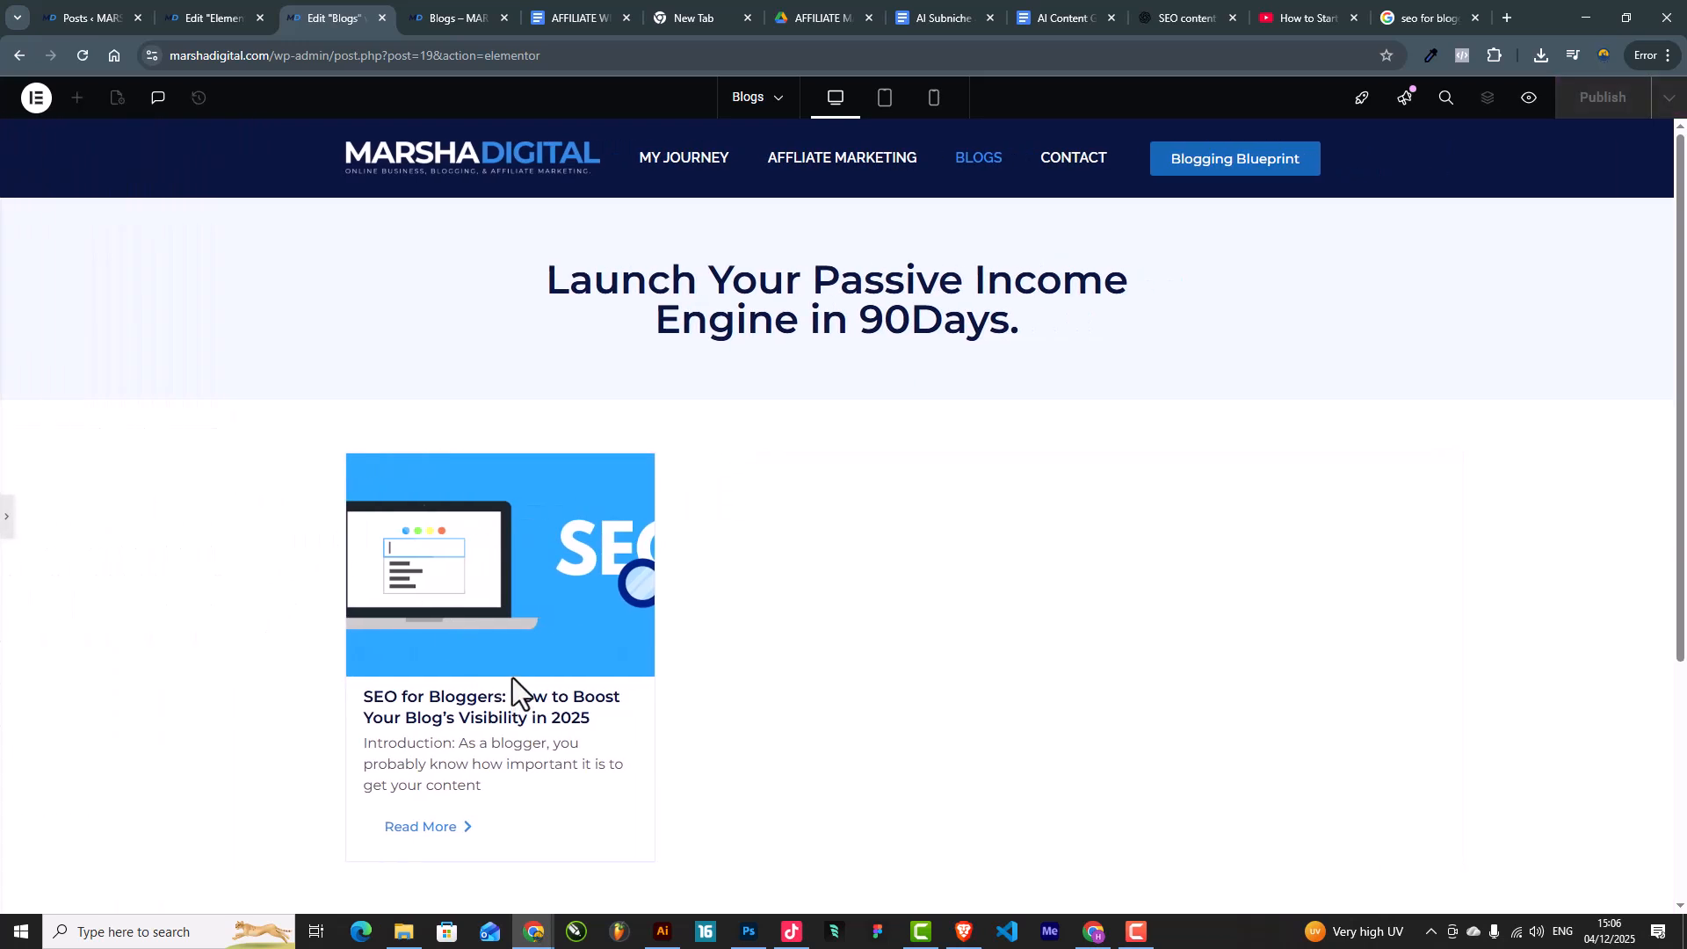
left_click(7, 527)
scroll(532, 699, "down", 4)
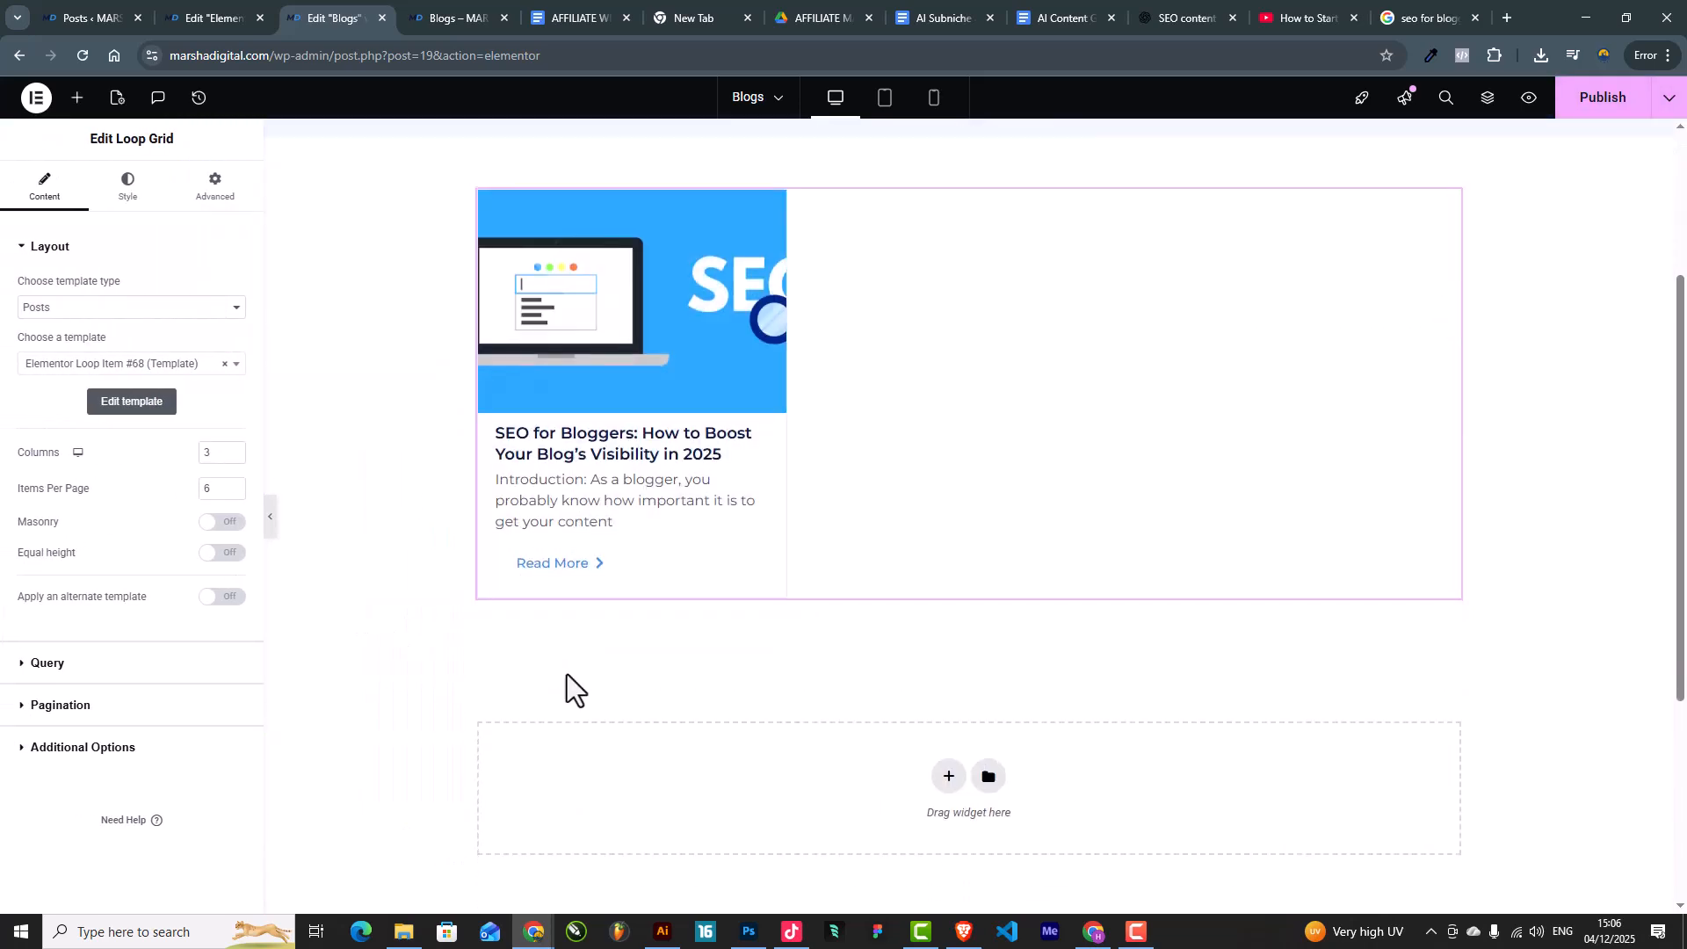
scroll(567, 673, "up", 2)
scroll(882, 776, "up", 2)
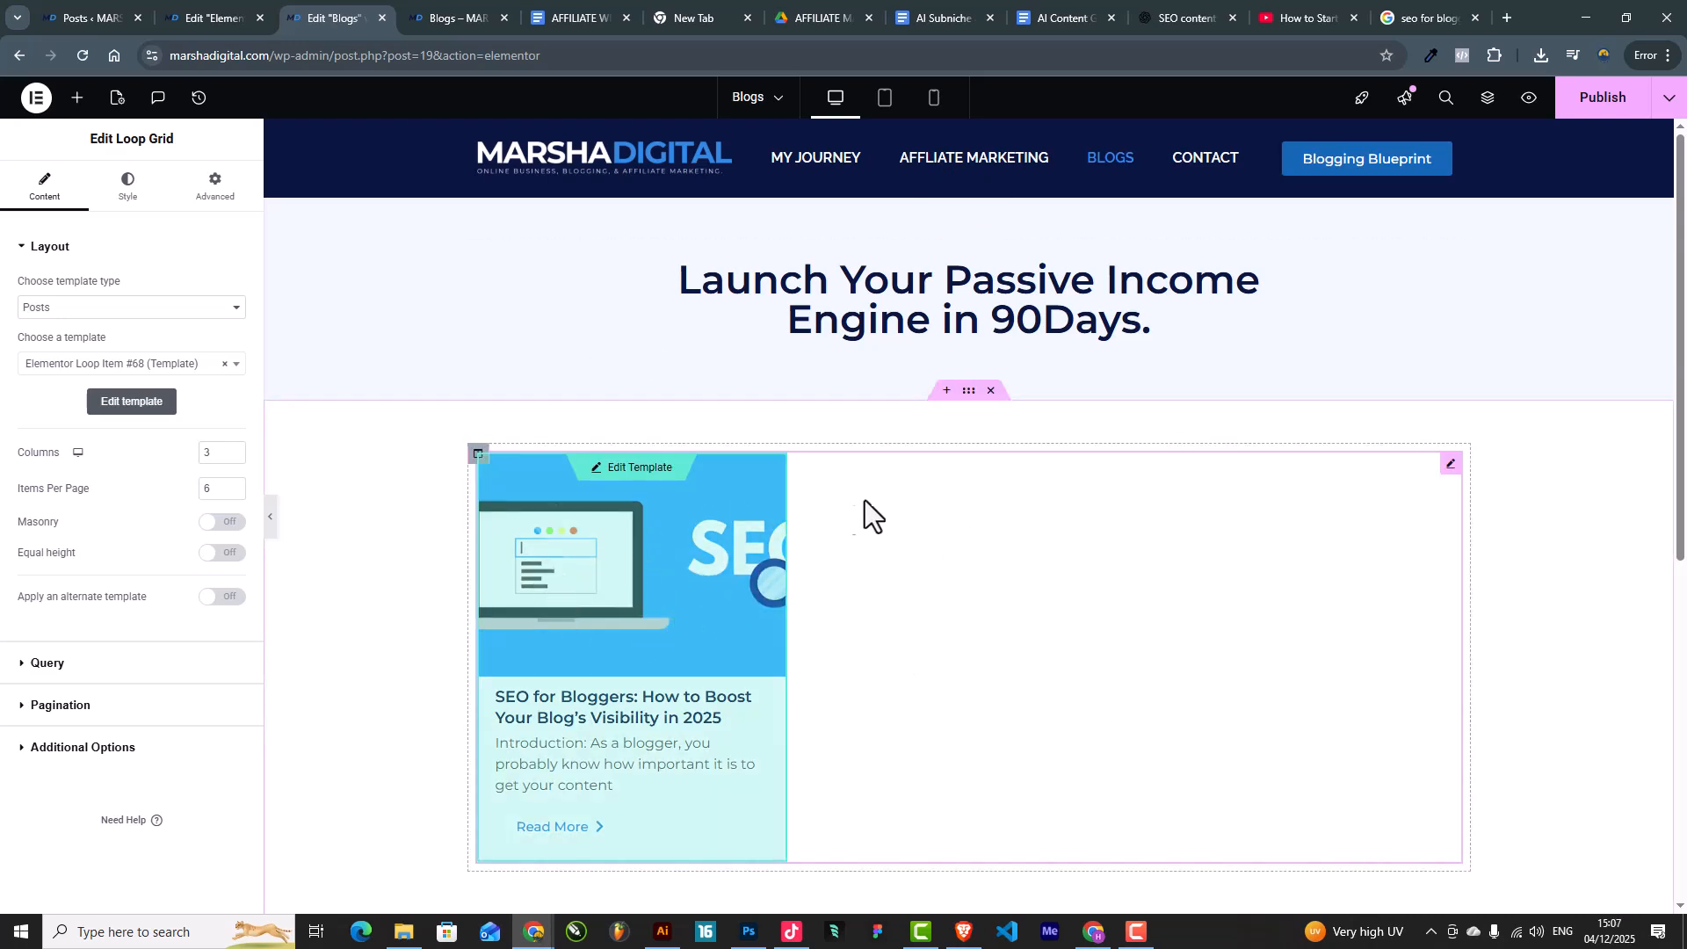
left_click(1603, 108)
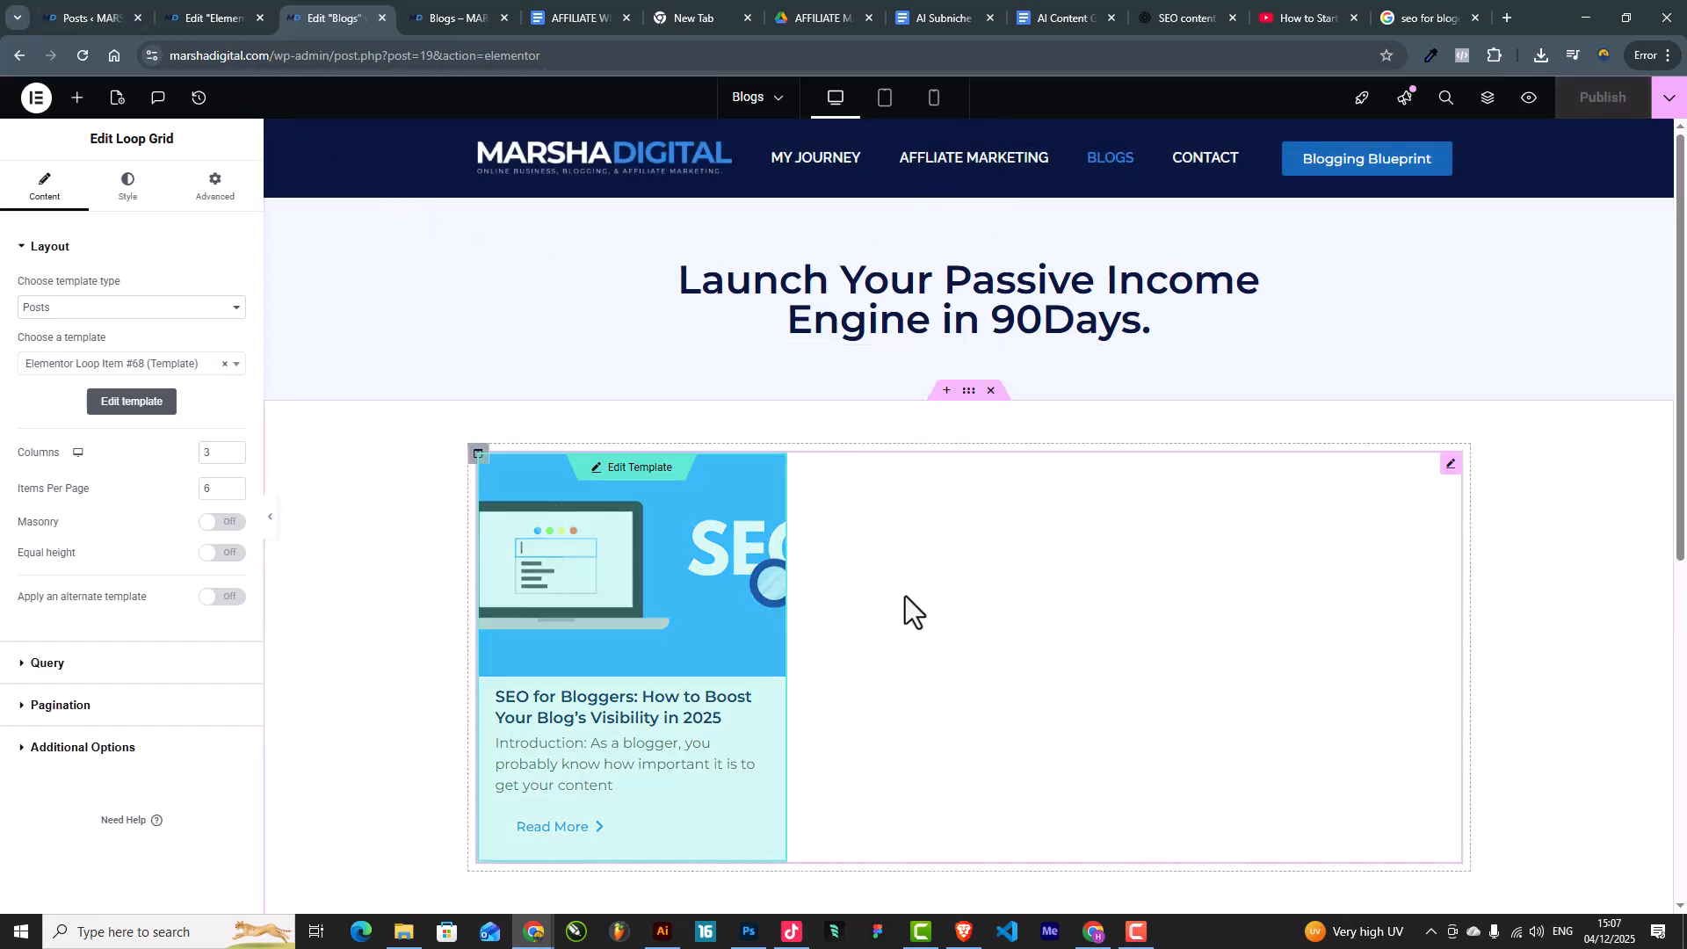
left_click(123, 18)
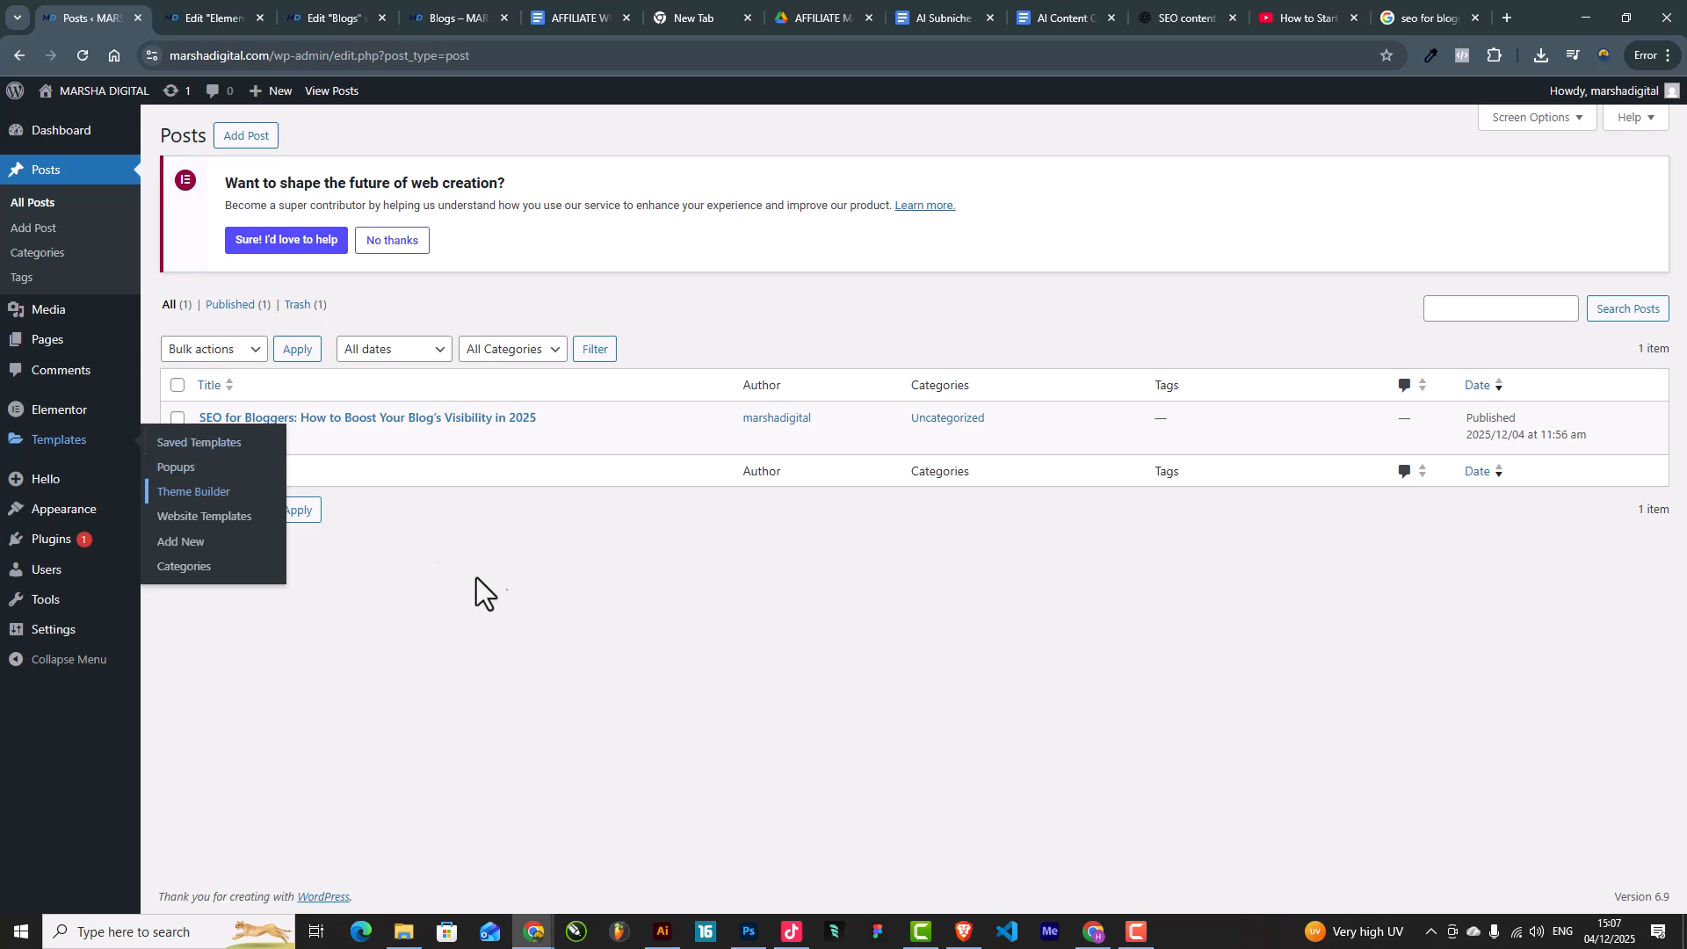
Step: Create a new post titled 'Post 2' with the paragraph 'test'
mouse_move(204, 427)
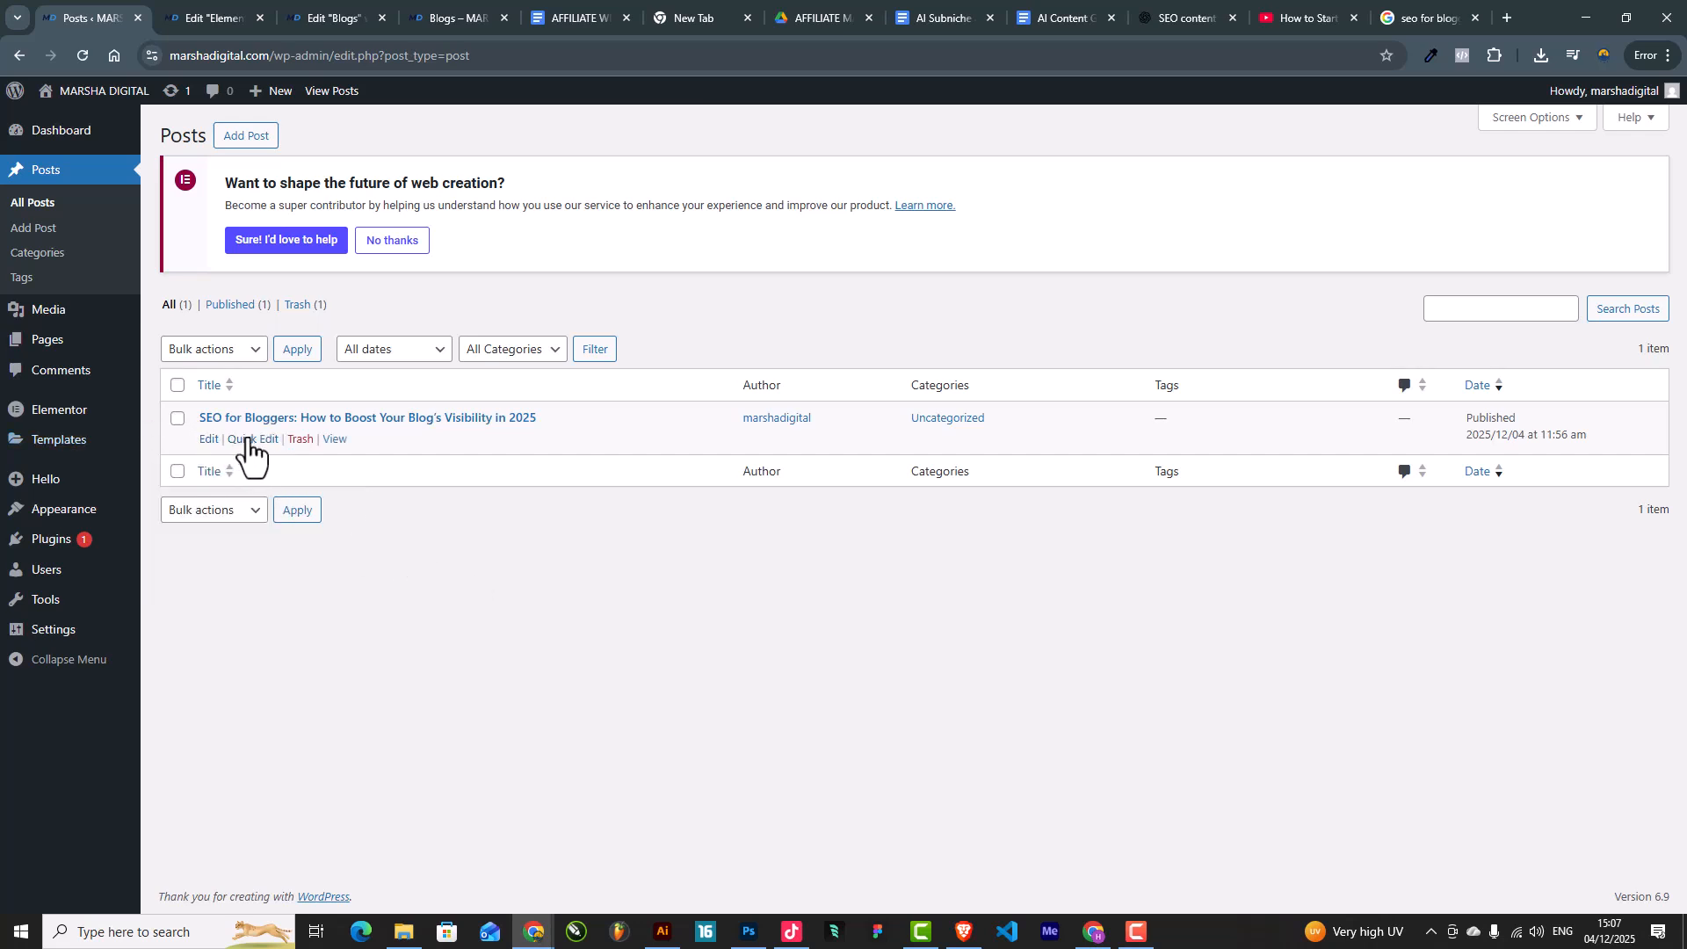
left_click(231, 139)
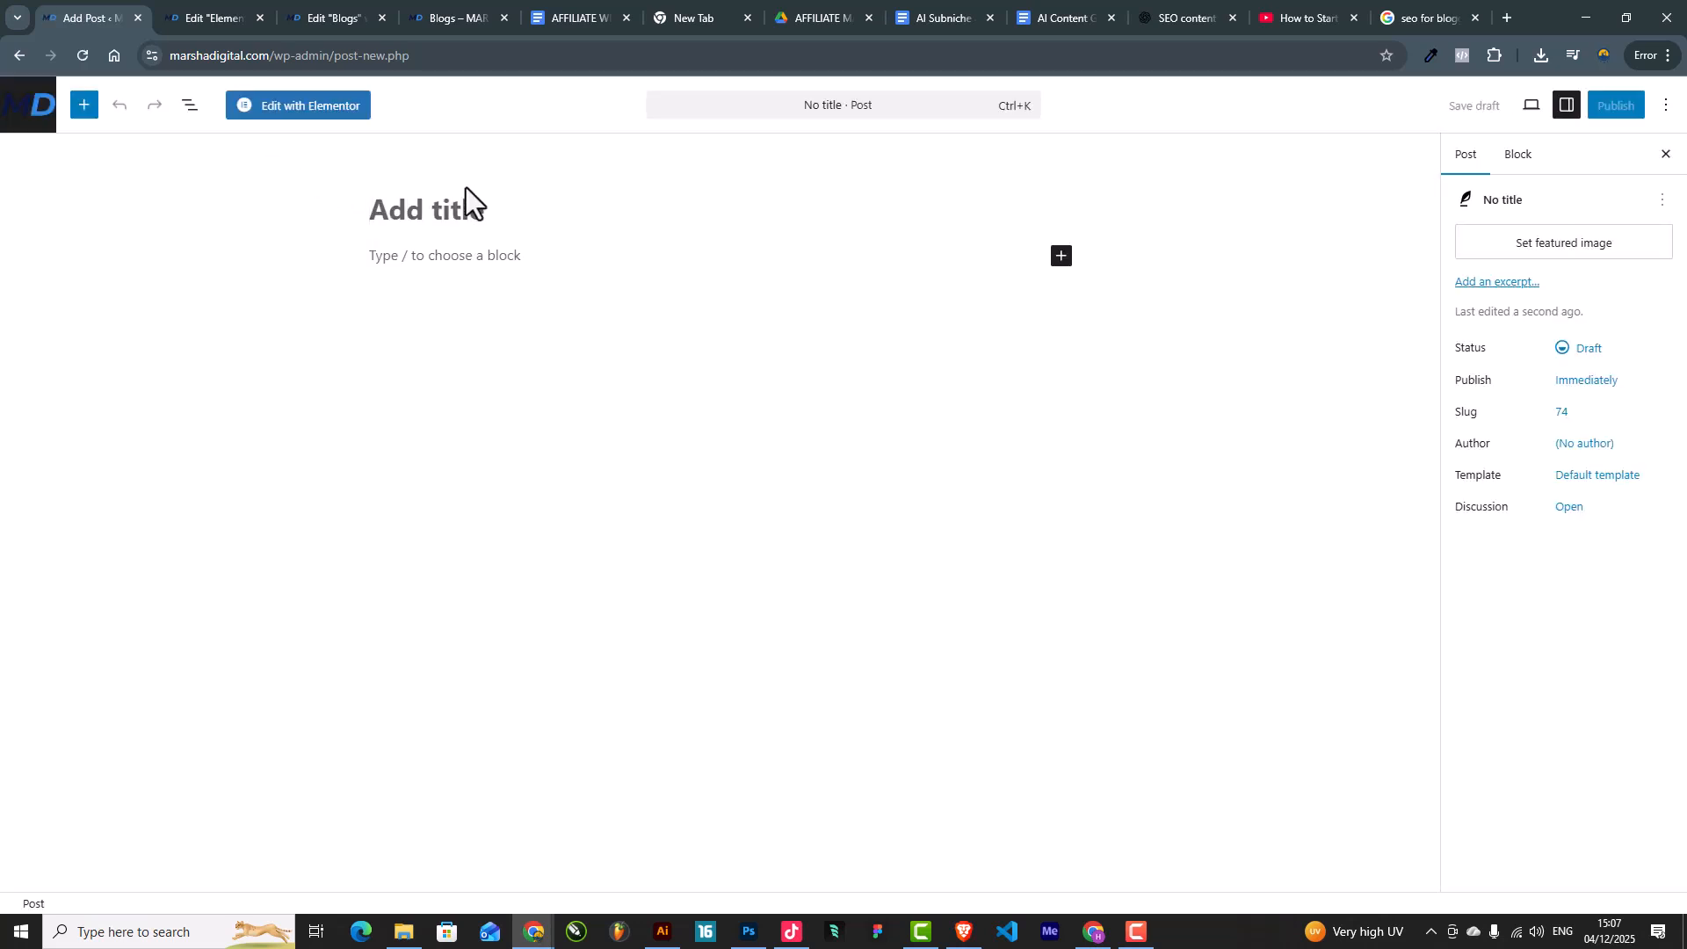
left_click(466, 187)
type("Post 2")
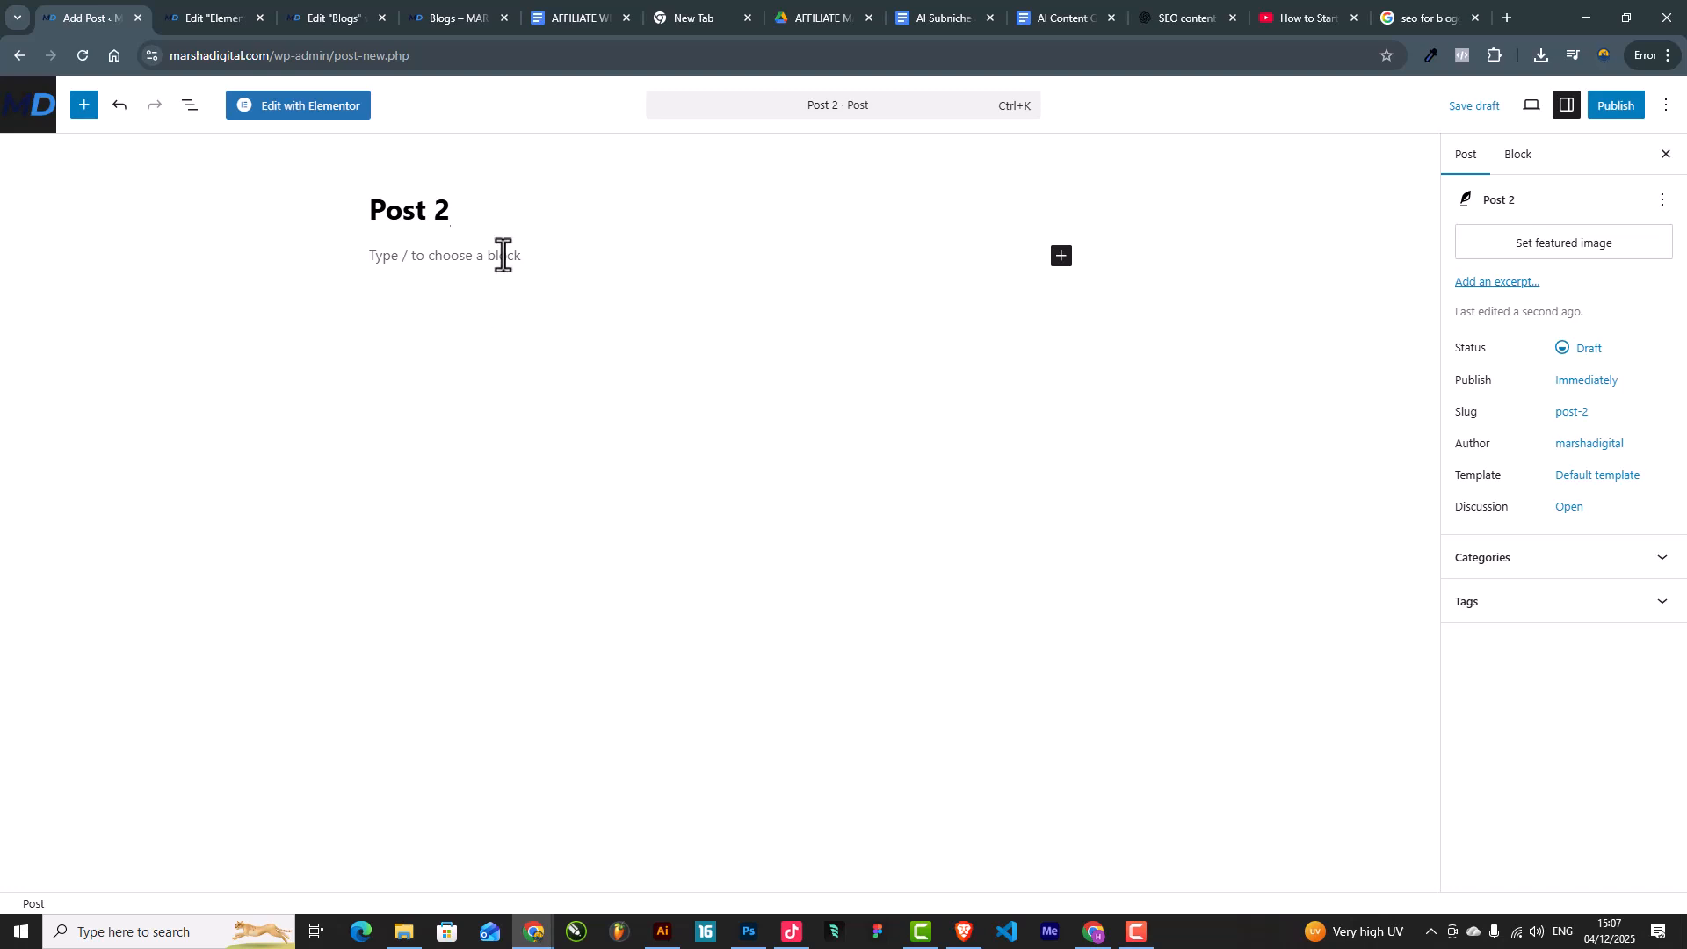
left_click(503, 255)
type("test")
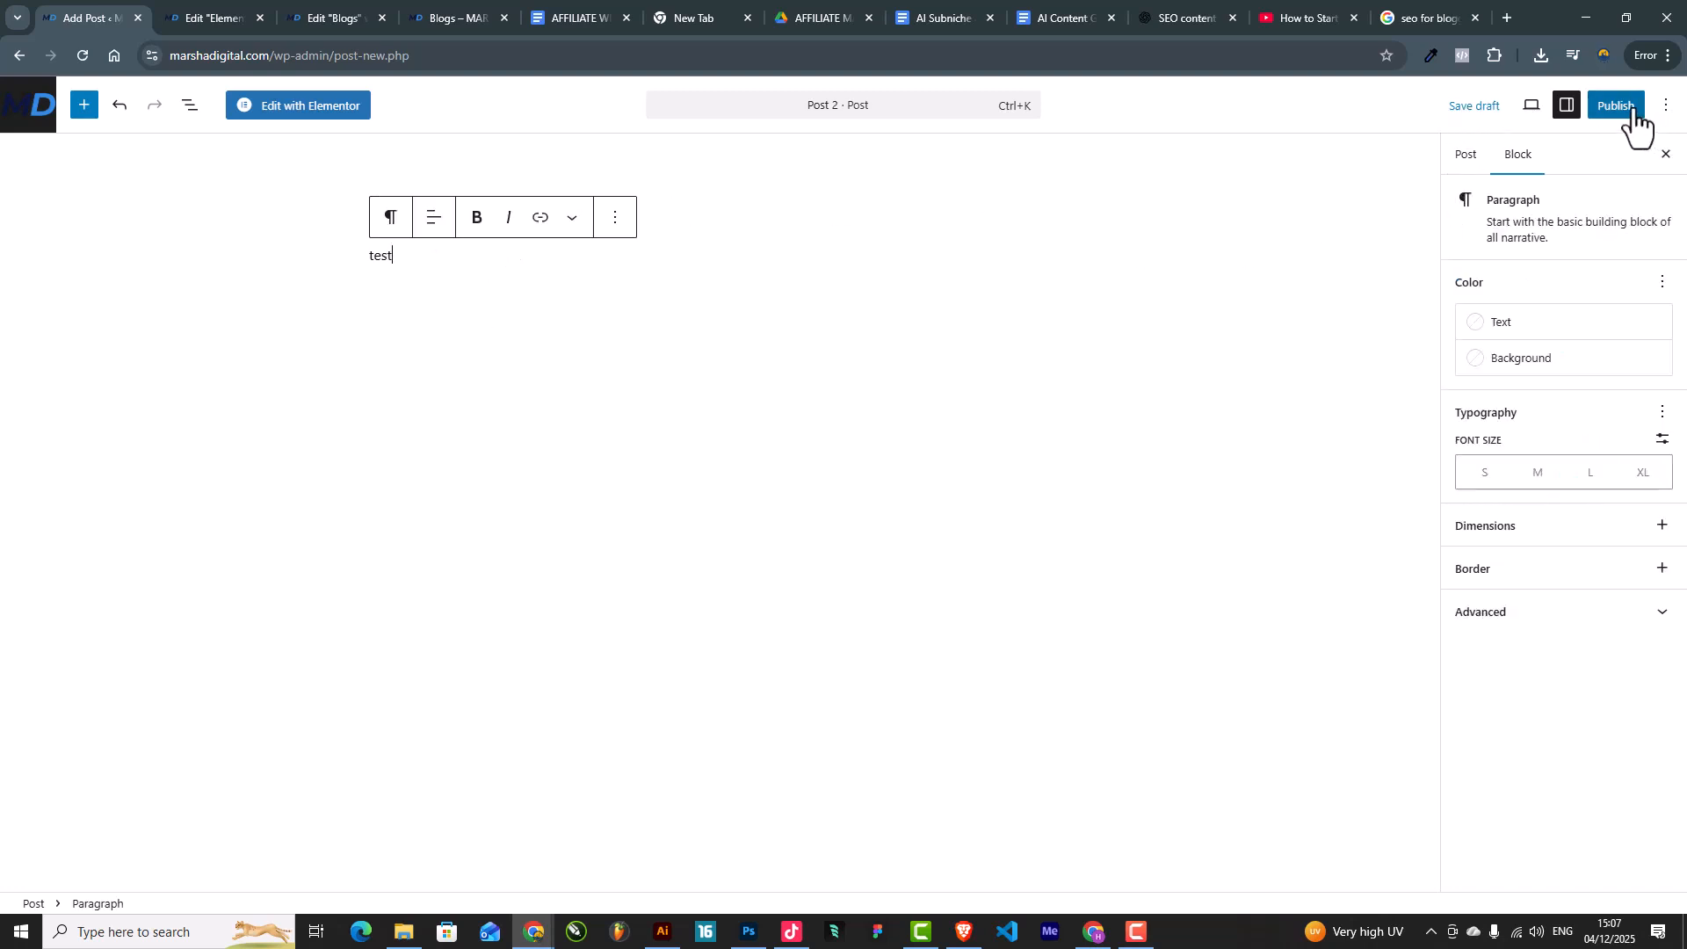
Step: Upload a PNG as the featured image and publish Post 2
left_click(1472, 156)
left_click(1508, 246)
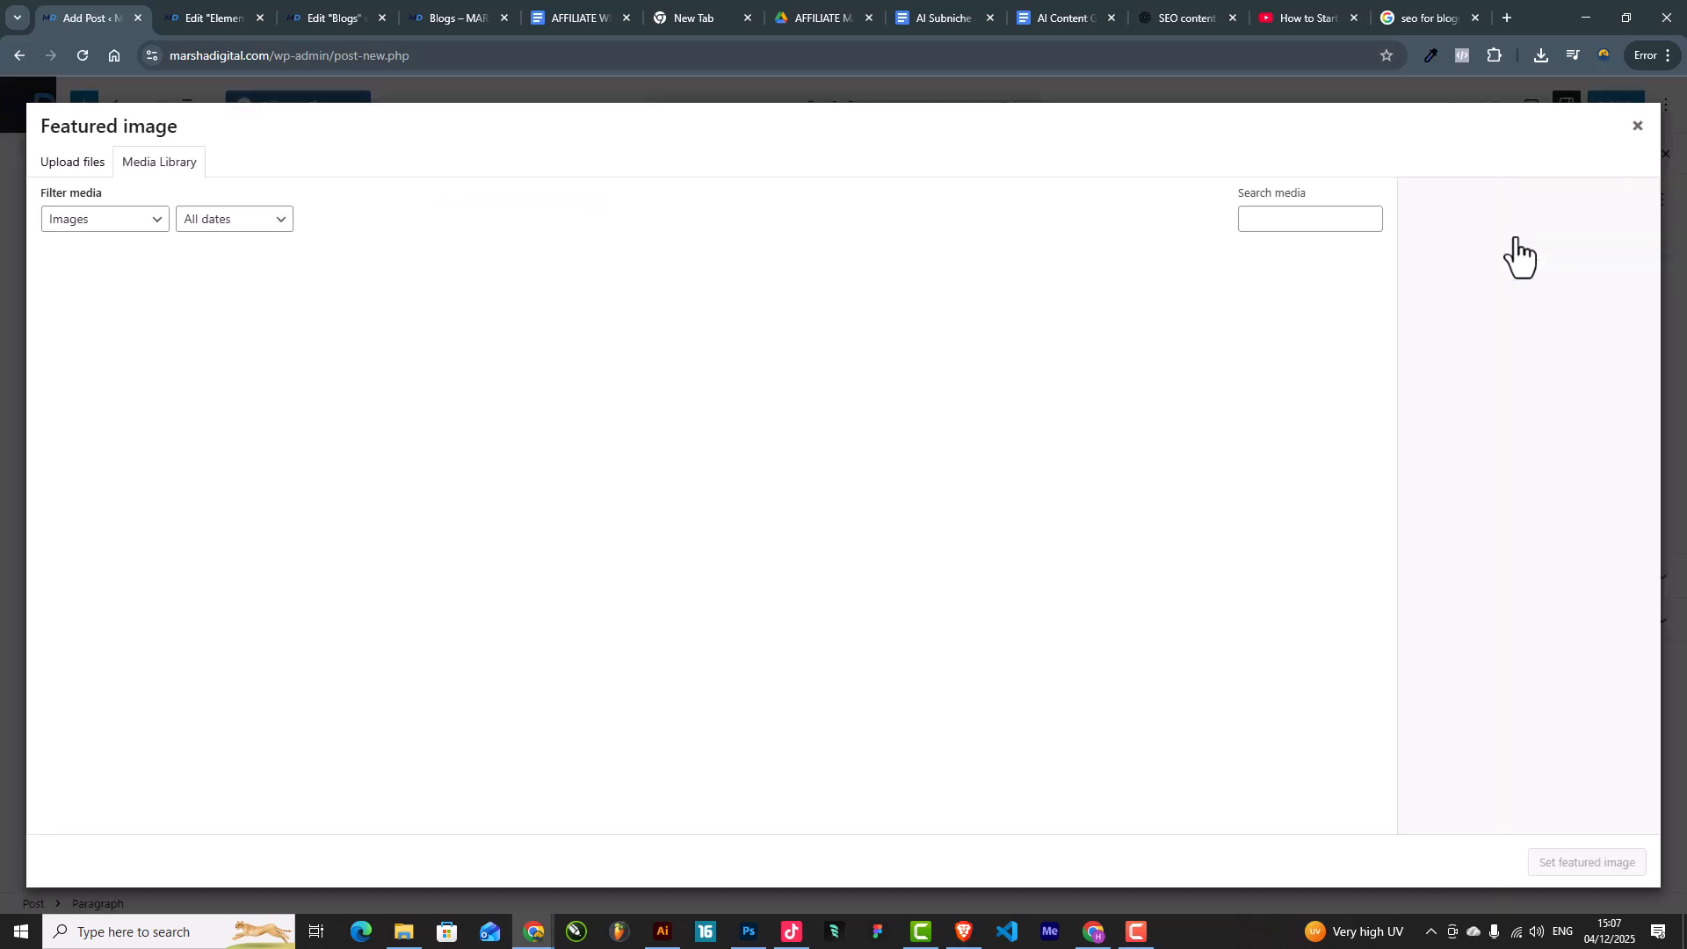
left_click(55, 166)
left_click(853, 475)
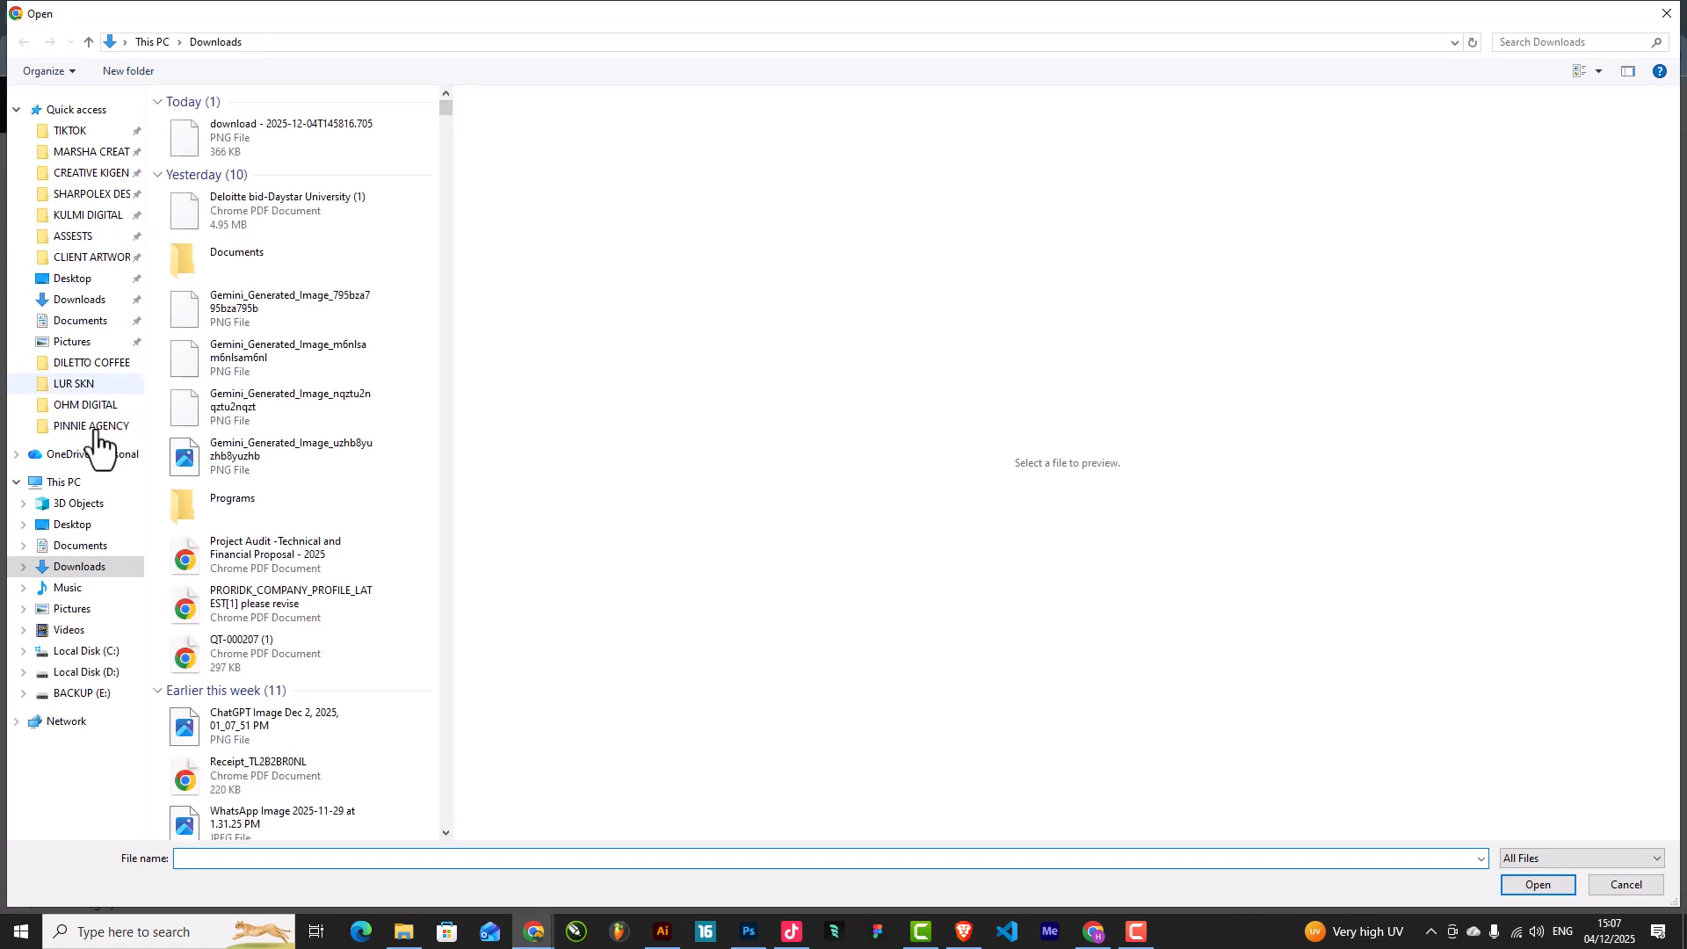
scroll(255, 422, "down", 4)
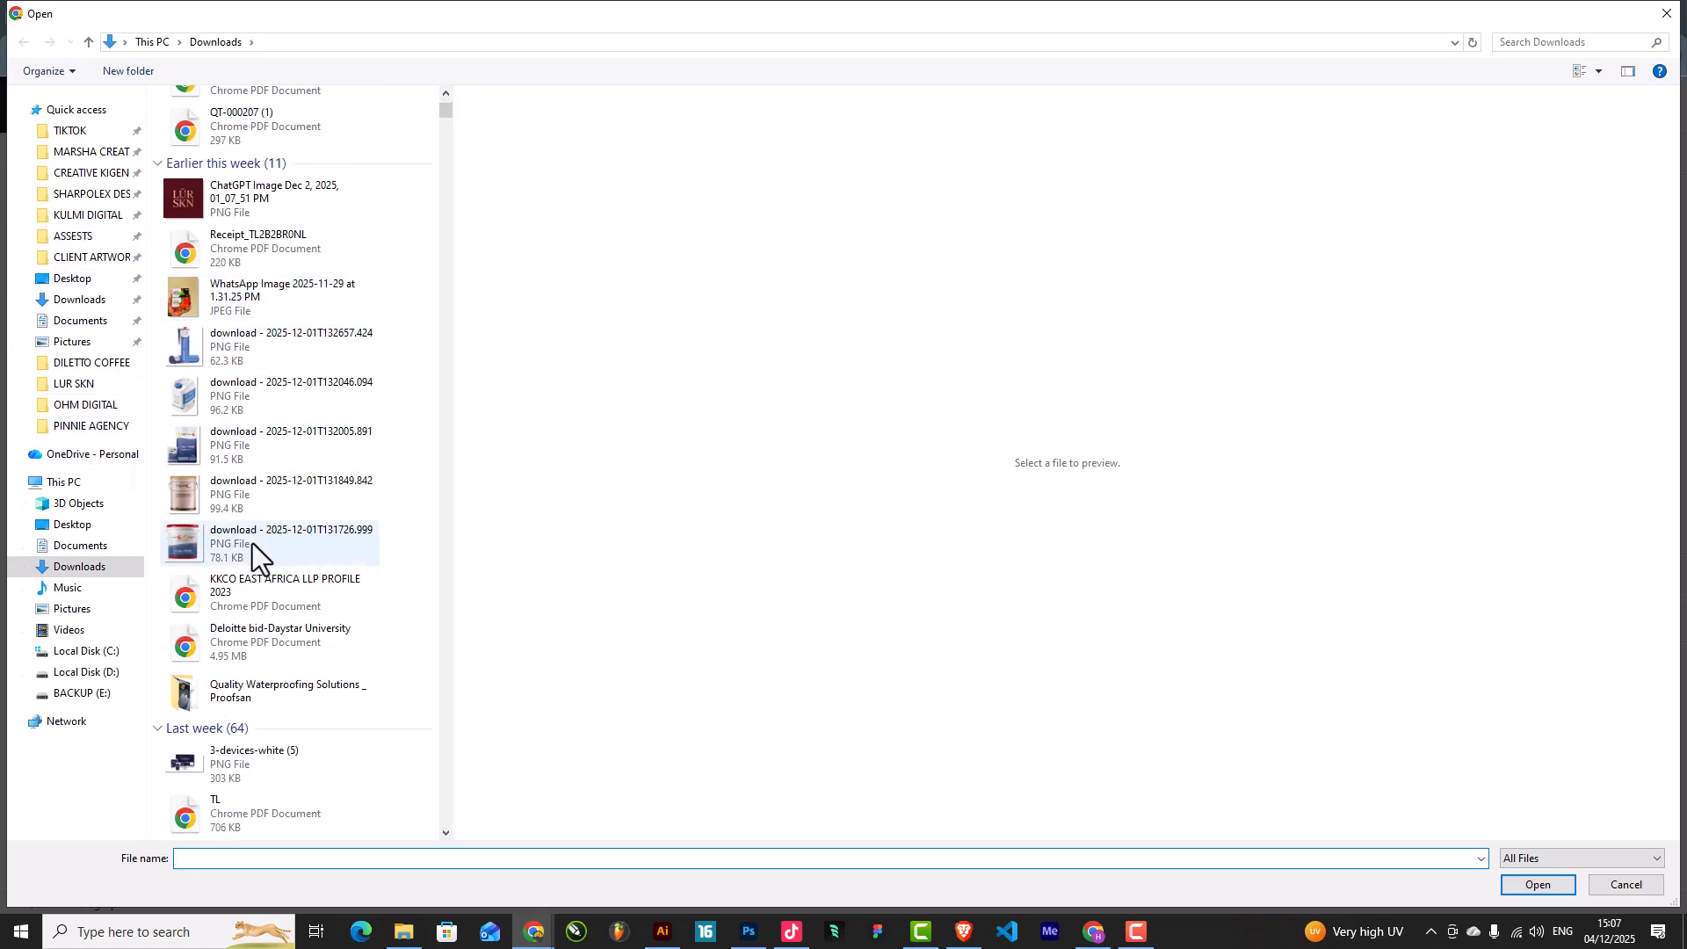
scroll(234, 452, "down", 5)
scroll(251, 420, "up", 2)
scroll(251, 420, "down", 2)
left_click(239, 281)
double_click(239, 281)
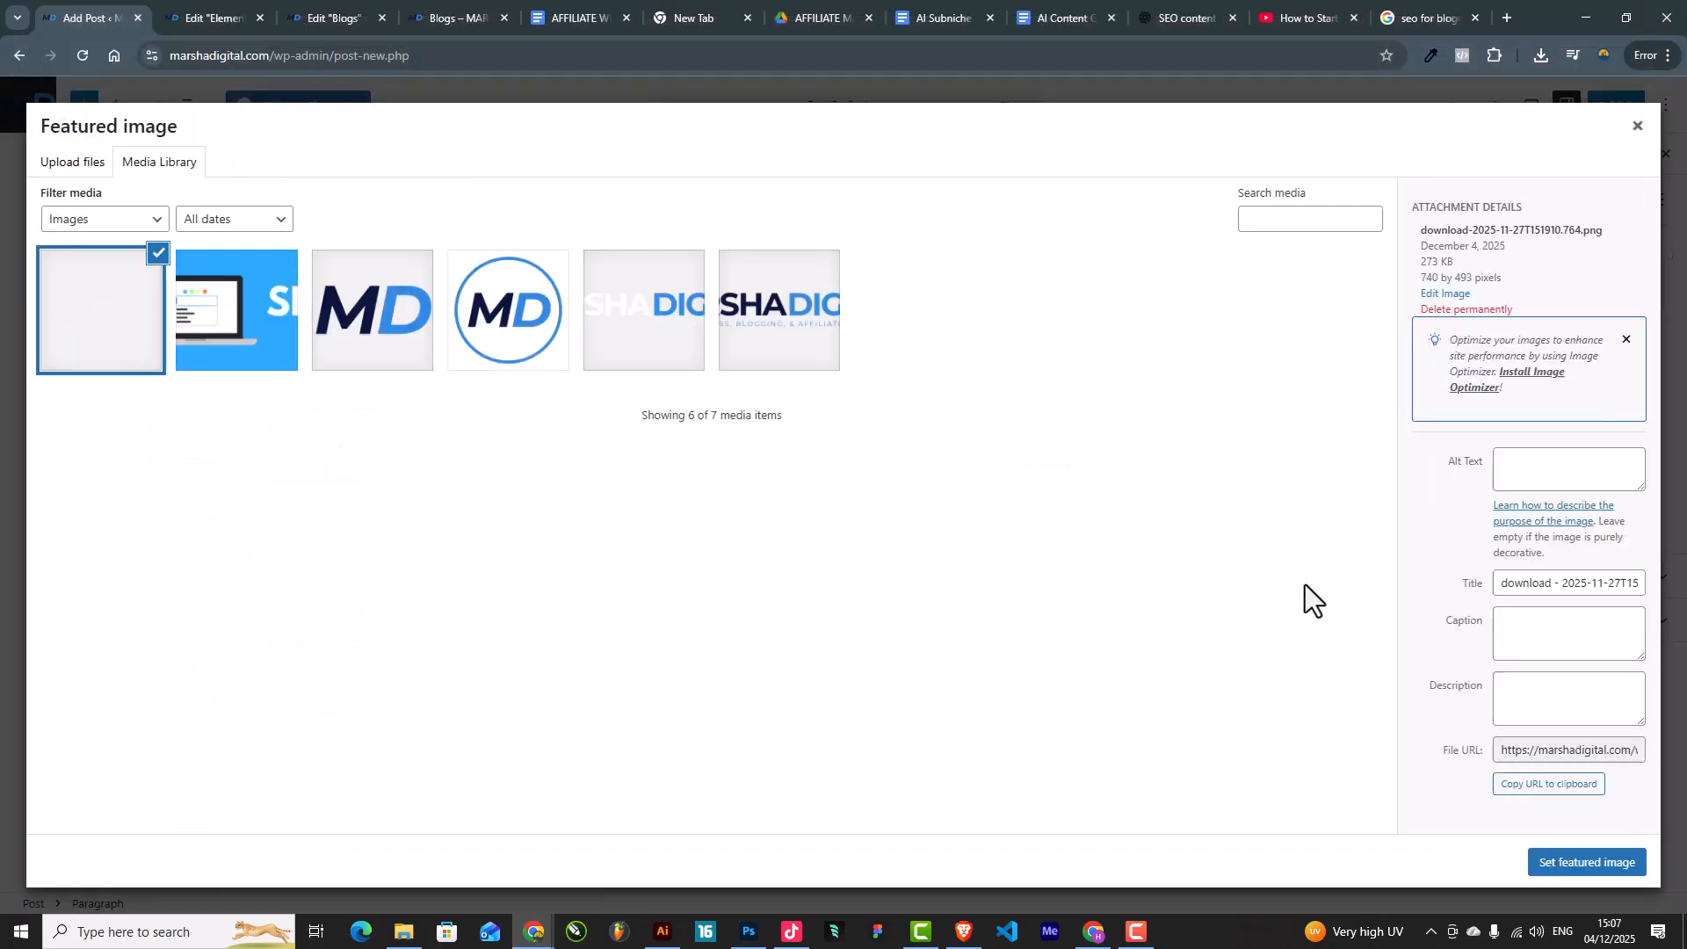
left_click(1571, 866)
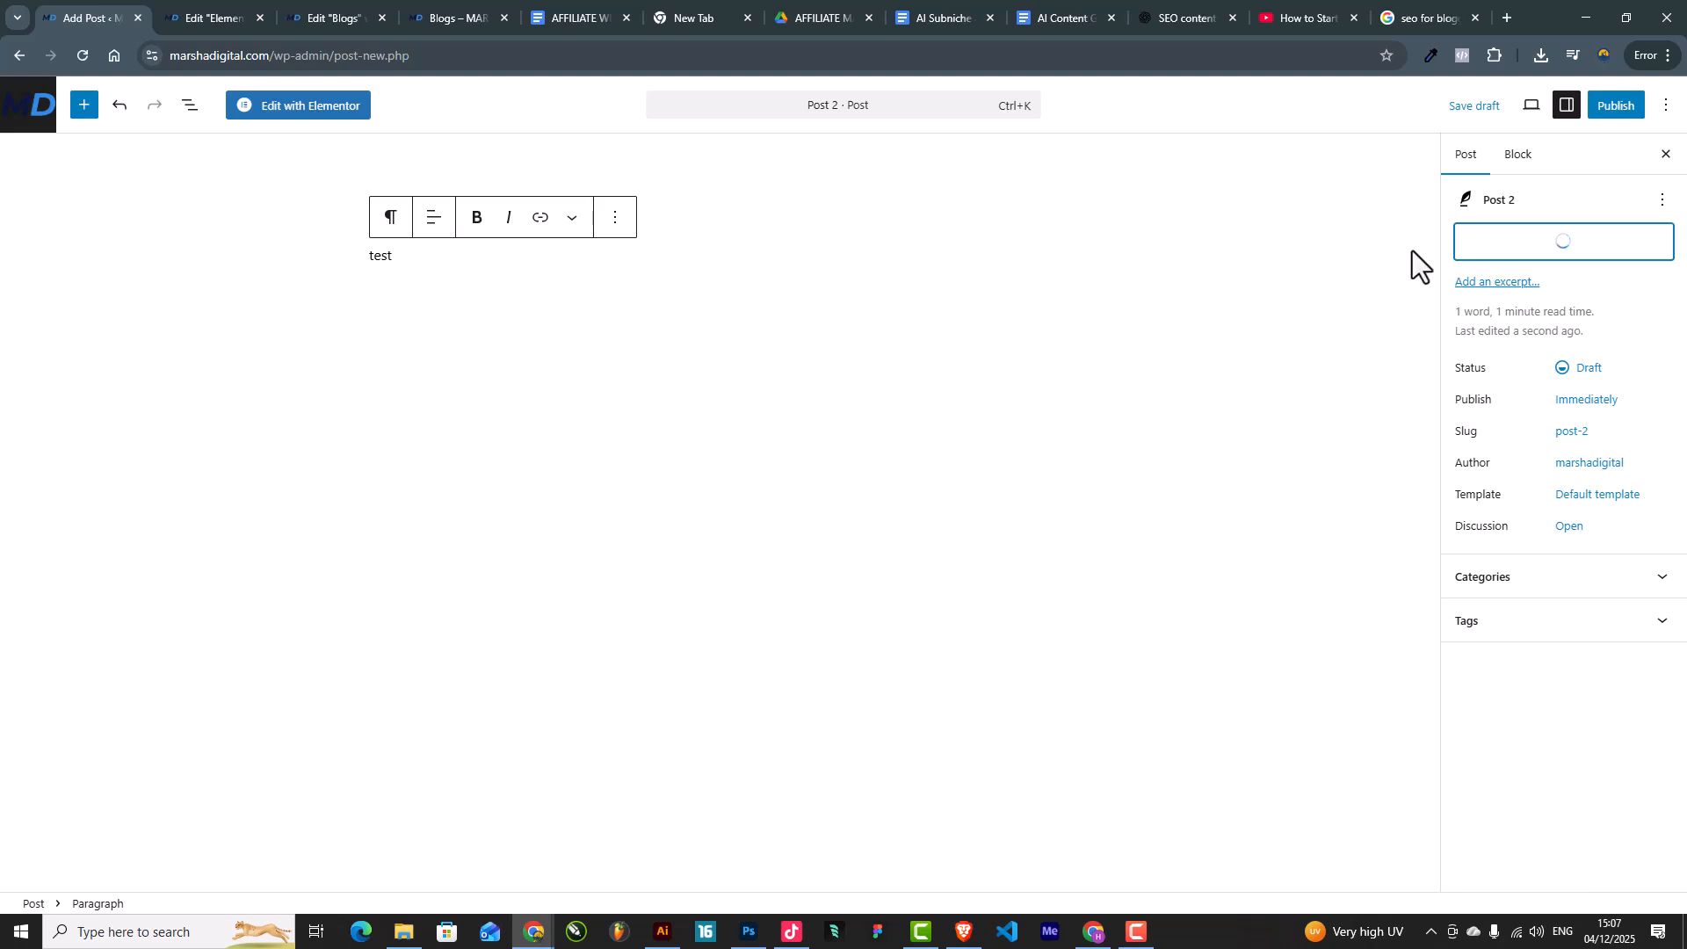
left_click(1615, 106)
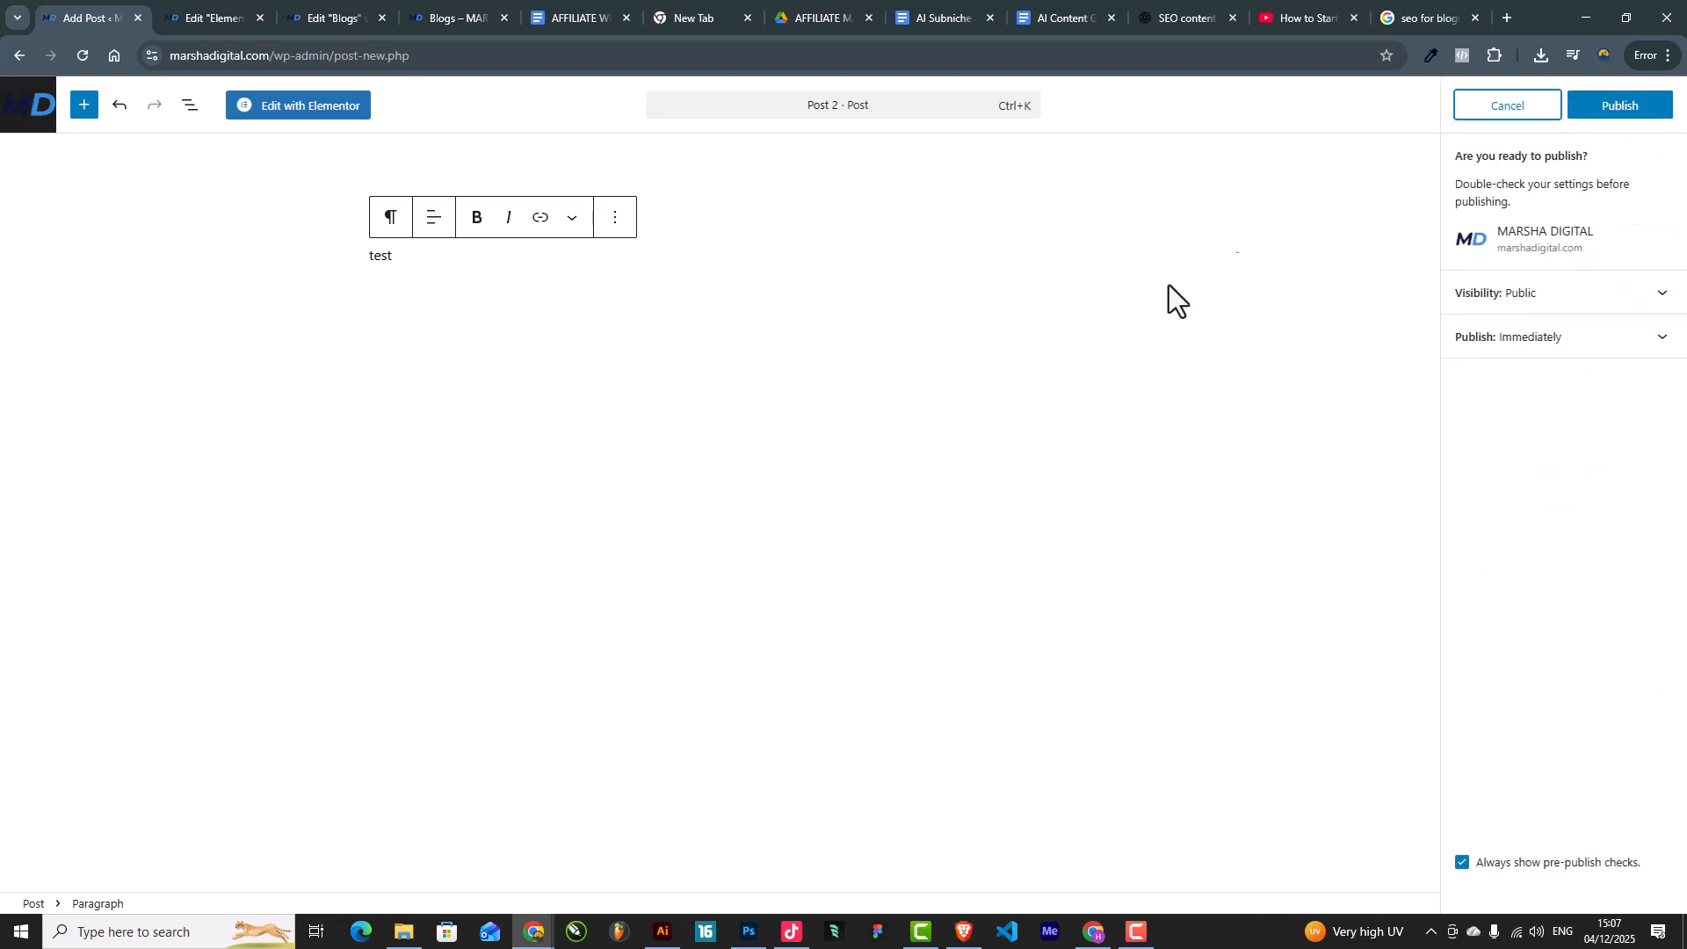
left_click(1656, 109)
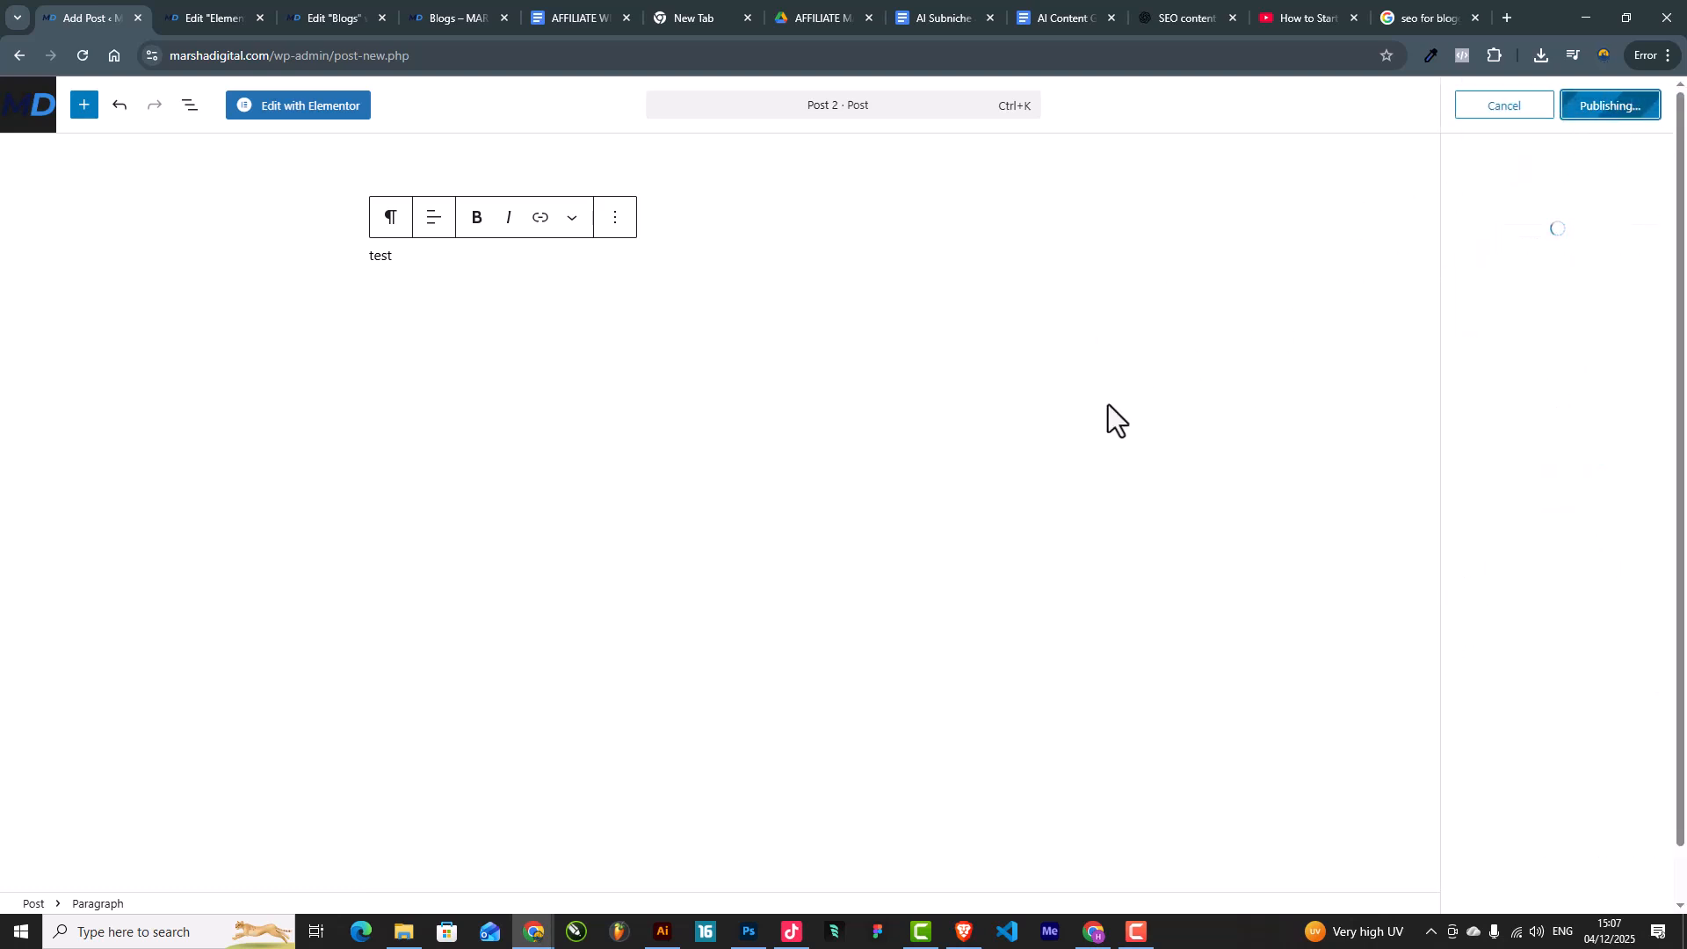
Step: Reload the live Blogs page and confirm the Post 2 card appears beside the SEO post
left_click(489, 5)
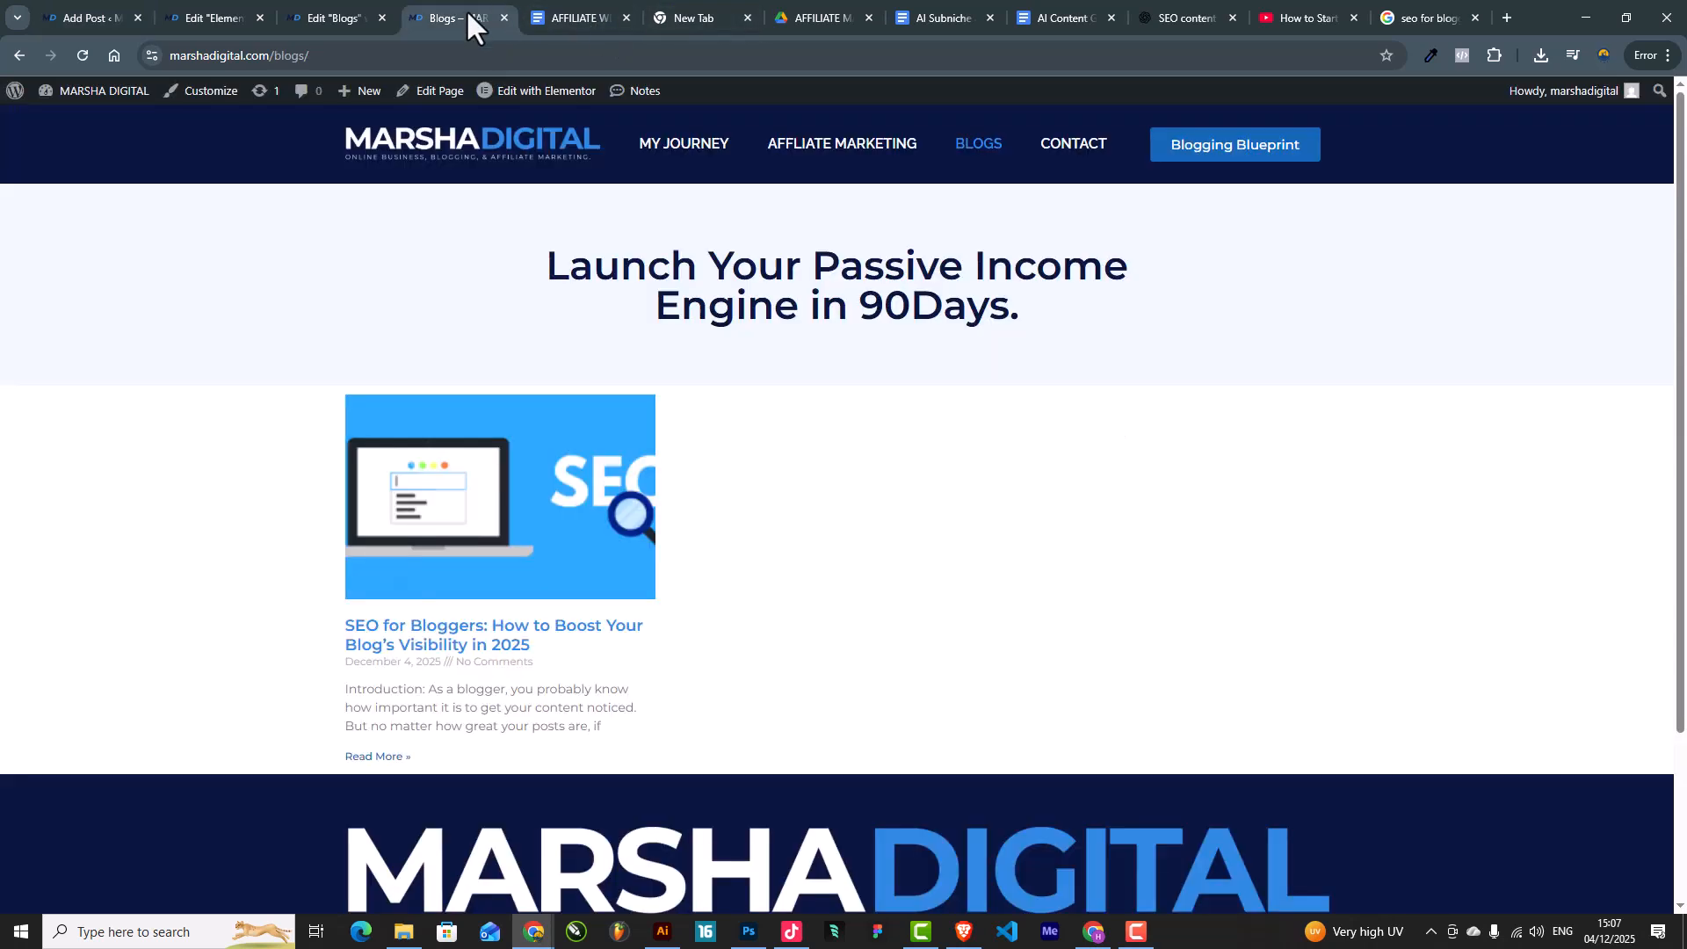
left_click(81, 53)
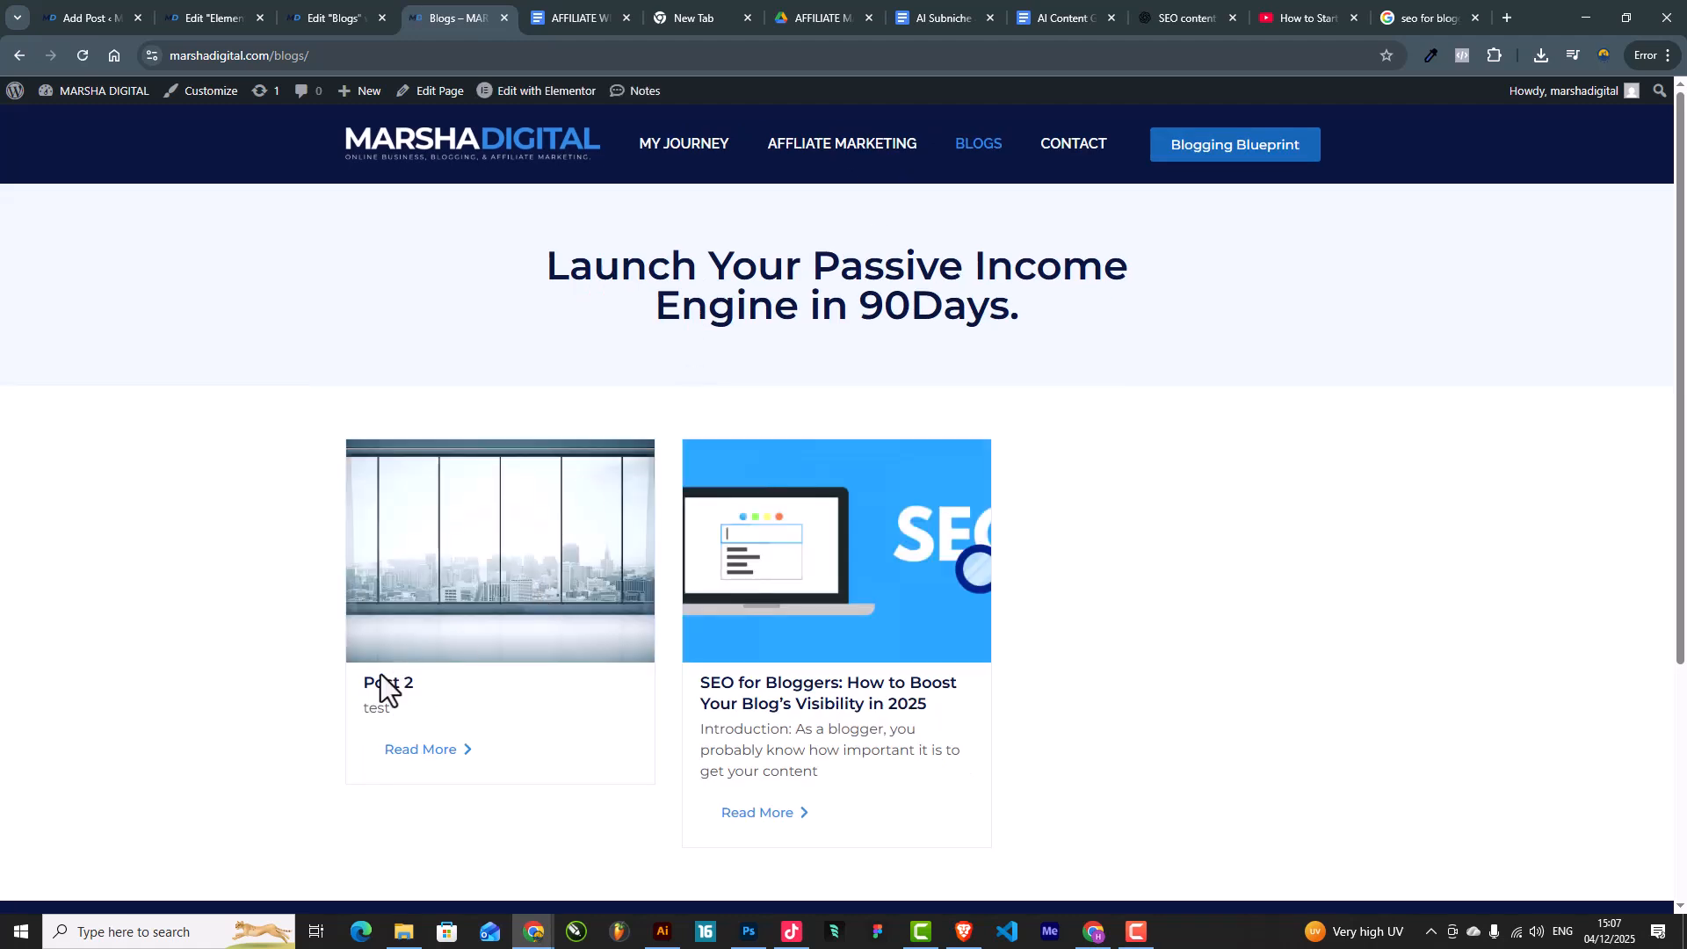
left_click_drag(375, 682, 423, 684)
scroll(931, 668, "down", 3)
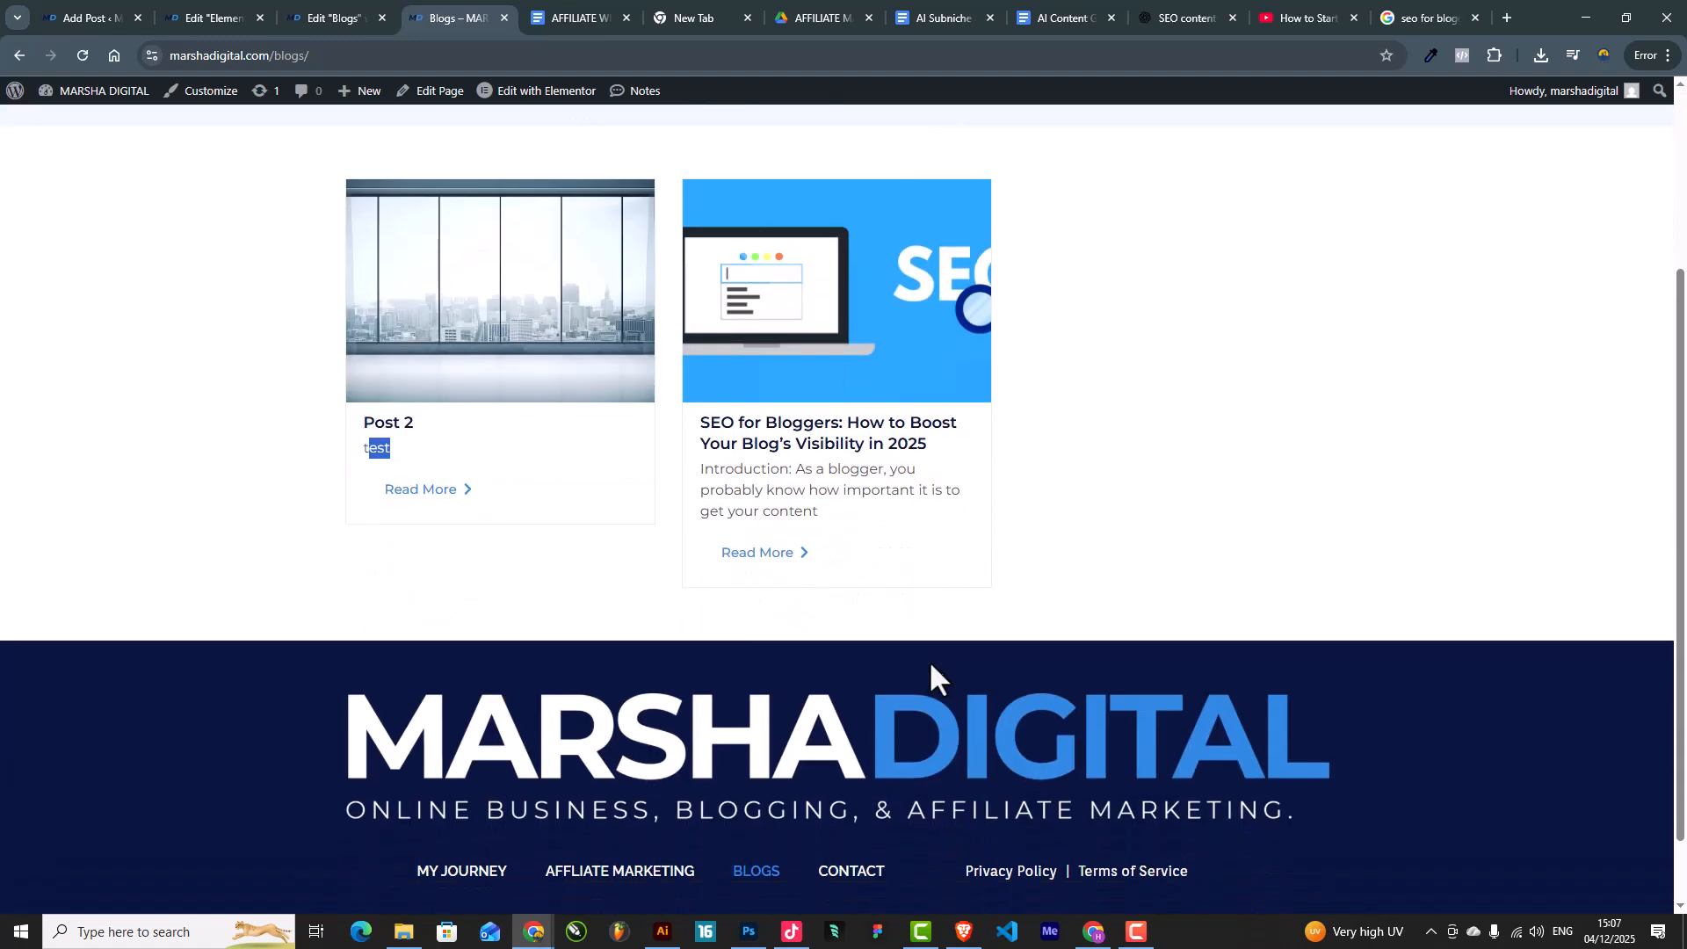
scroll(881, 534, "up", 2)
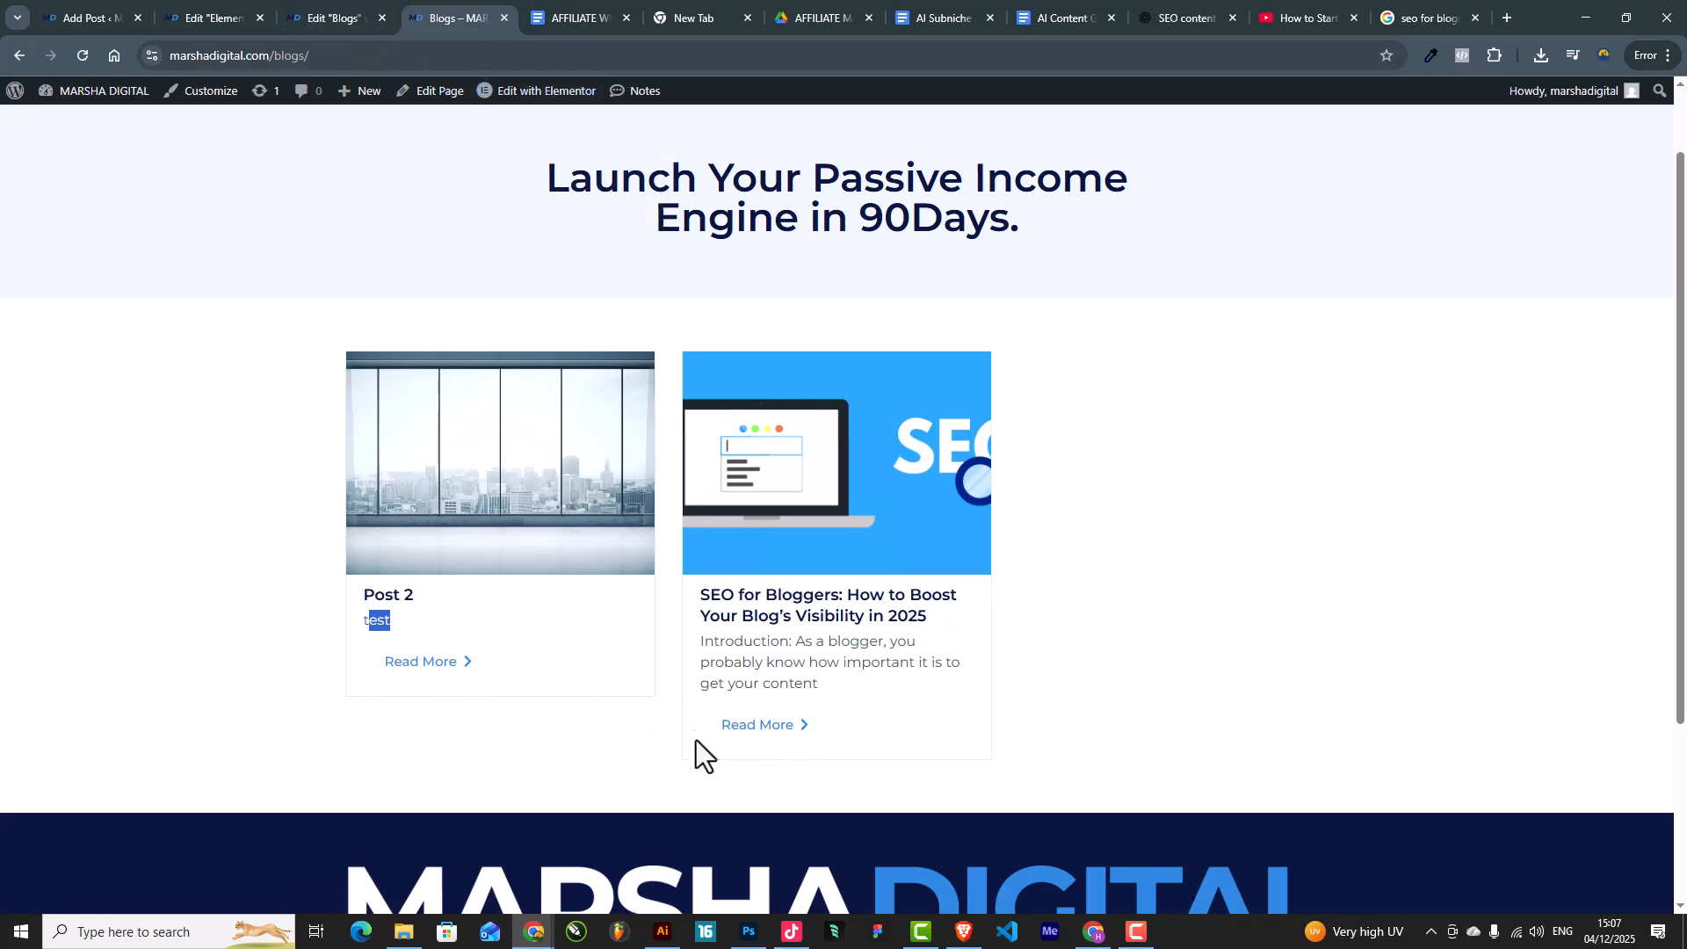
left_click(351, 16)
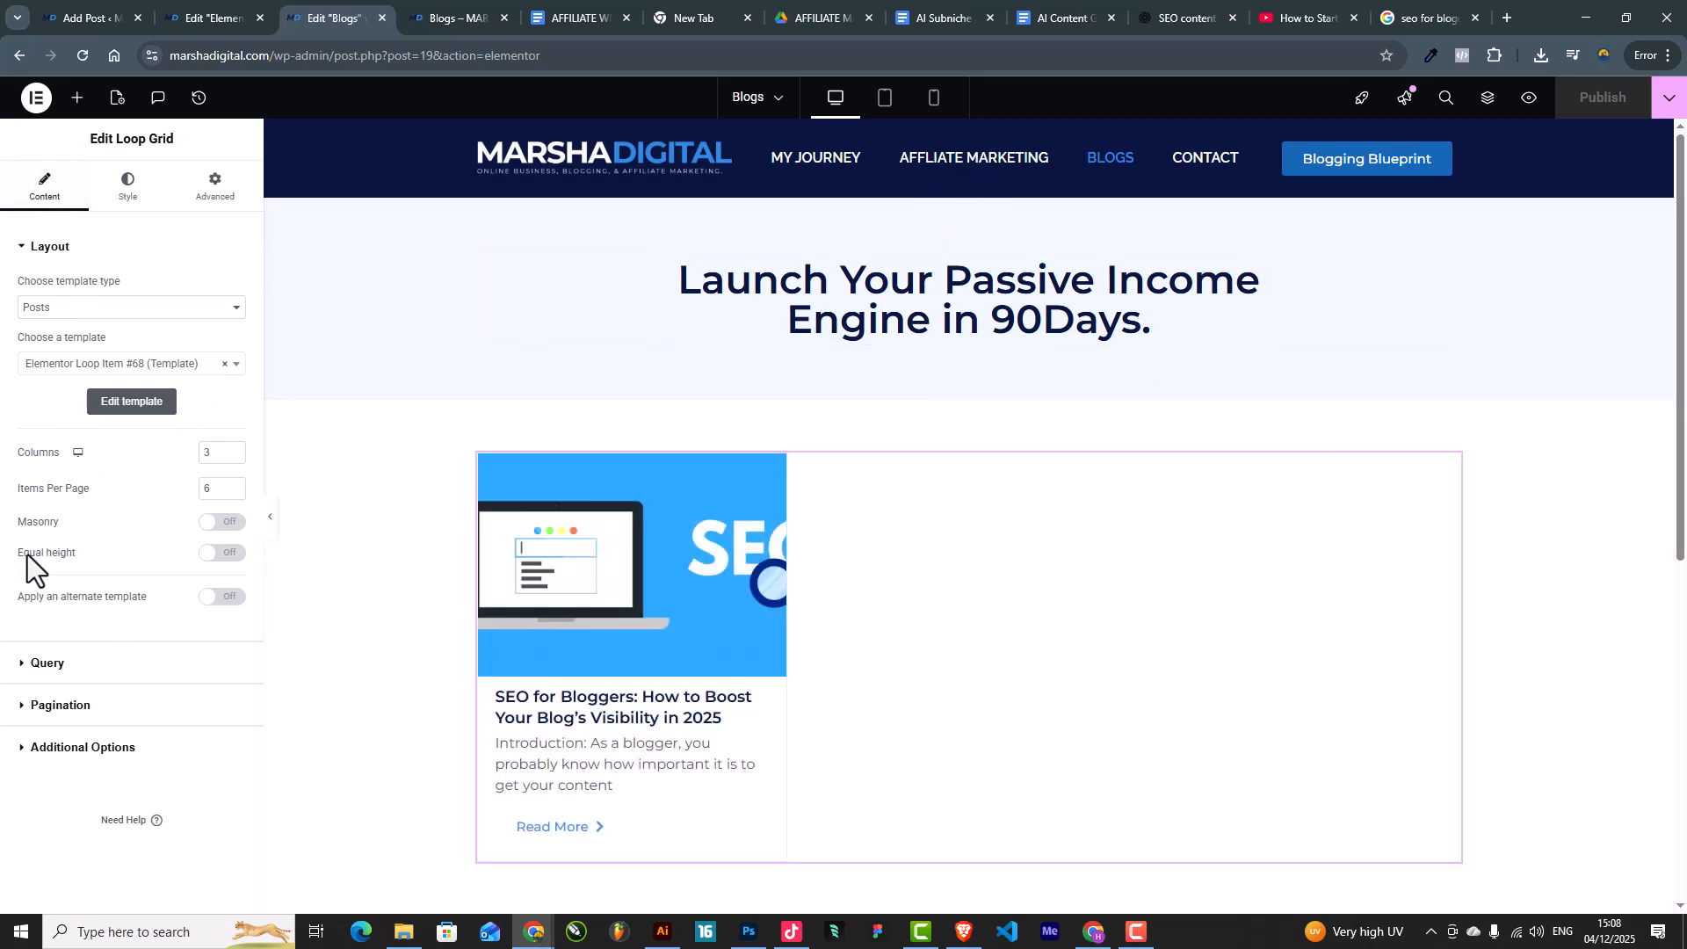
Step: Turn on Loop Grid Equal height, publish, and check the reloaded live Blogs page cards
left_click(221, 554)
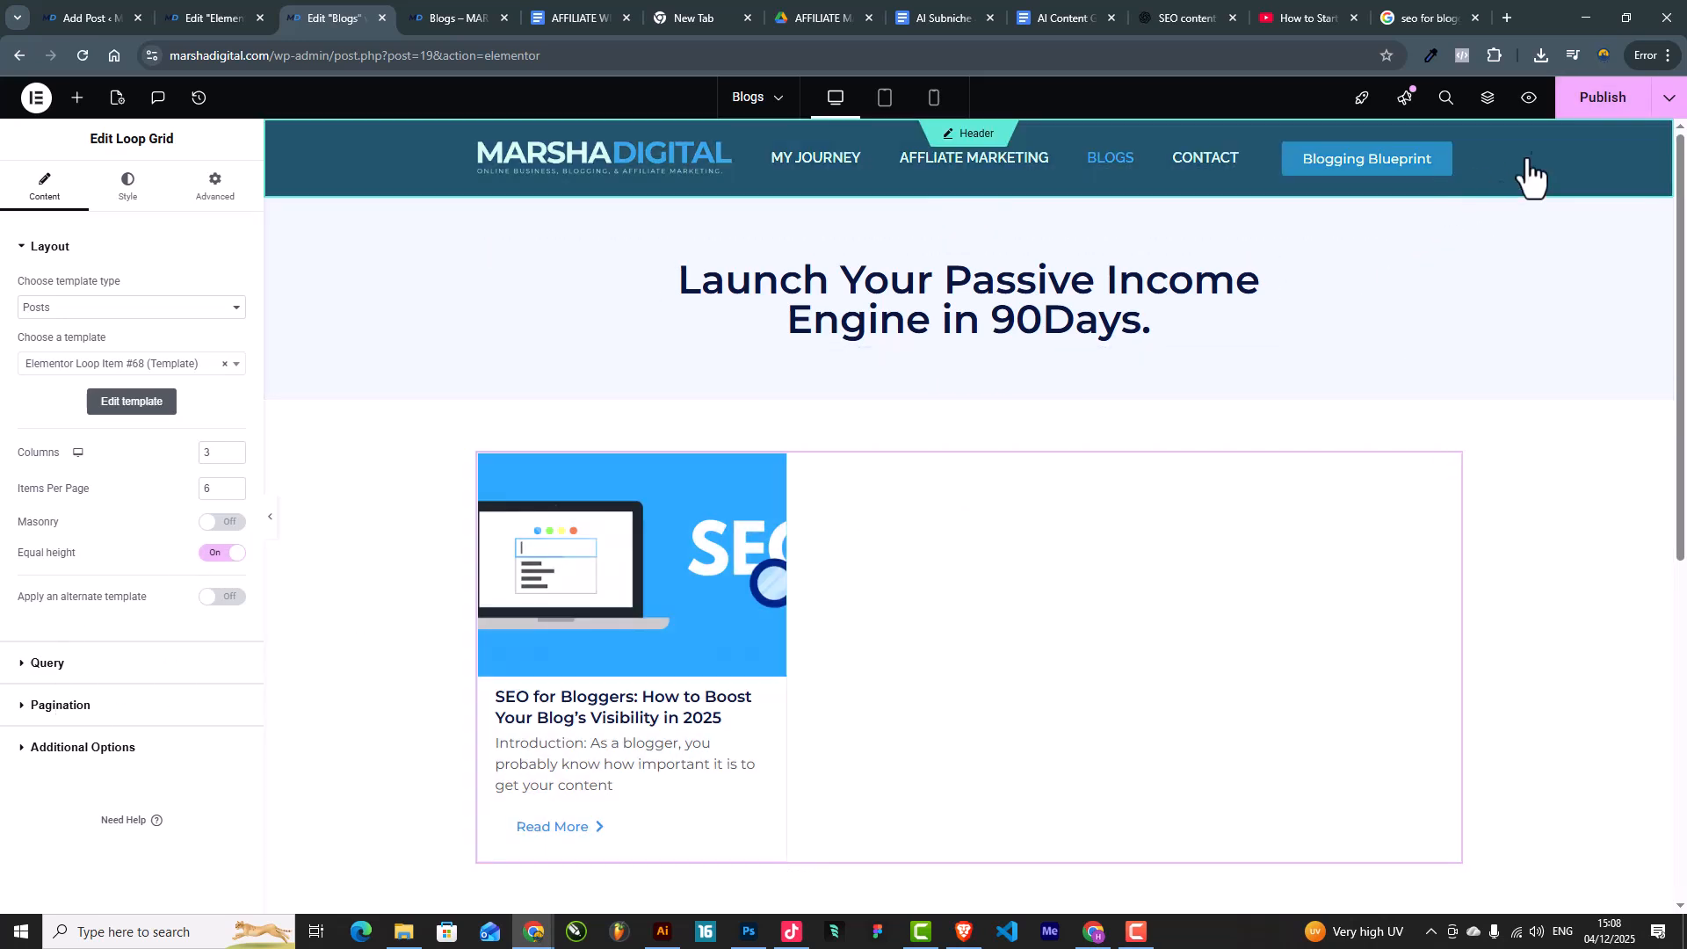
left_click(1600, 101)
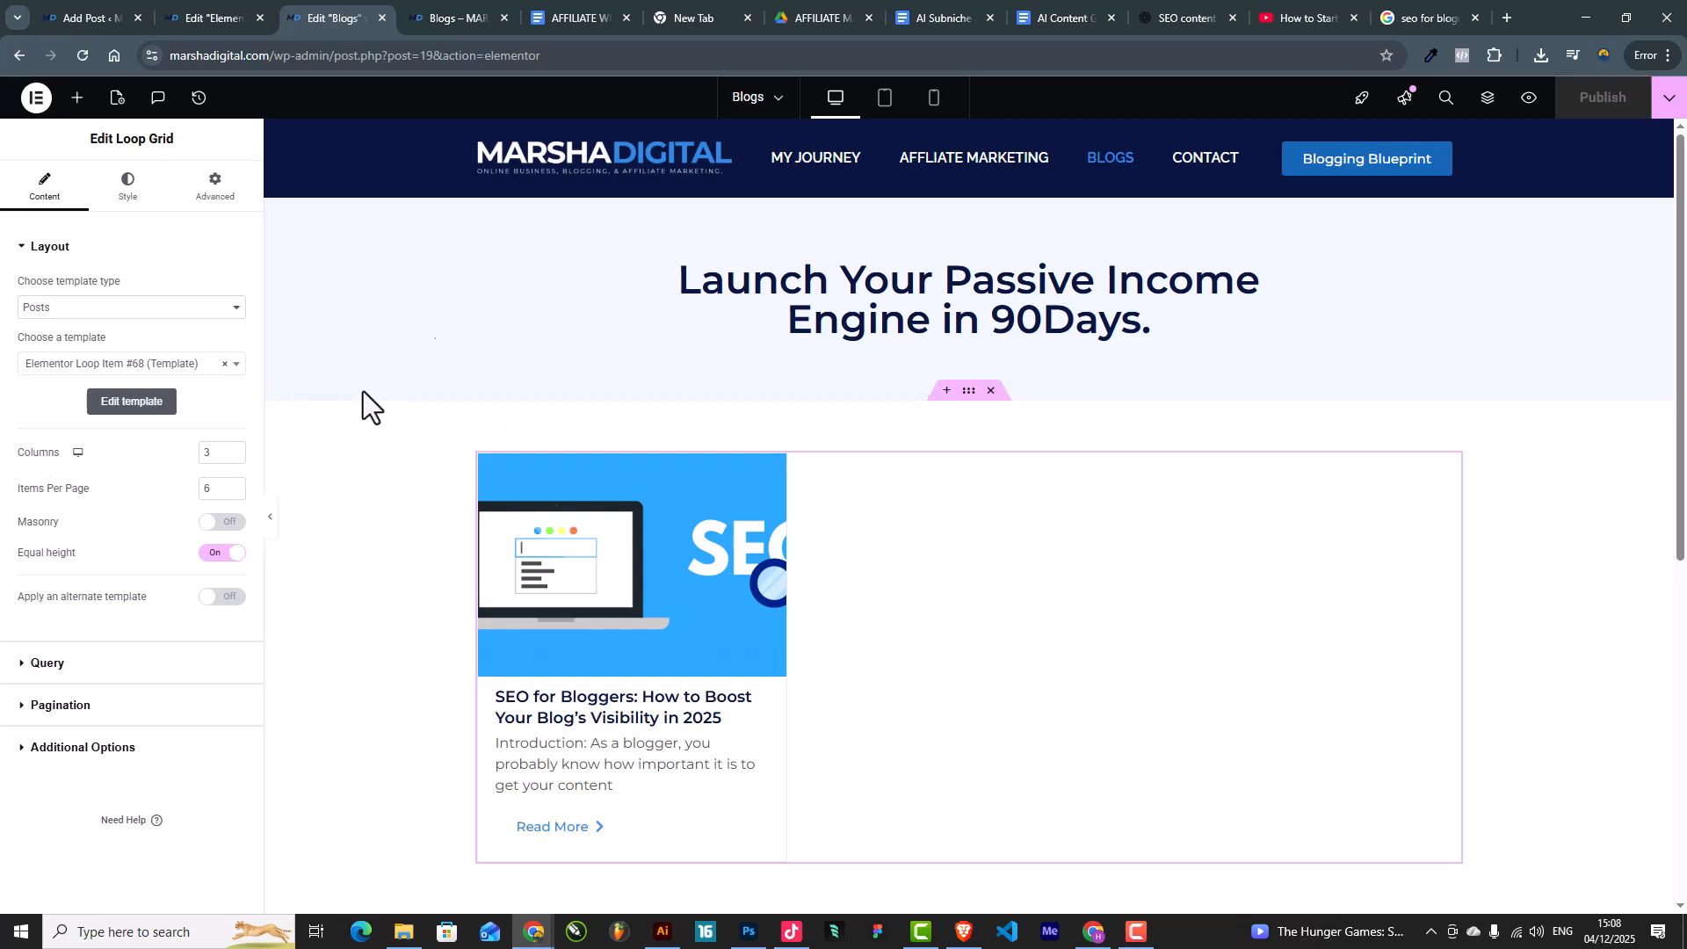
left_click(476, 12)
left_click(84, 55)
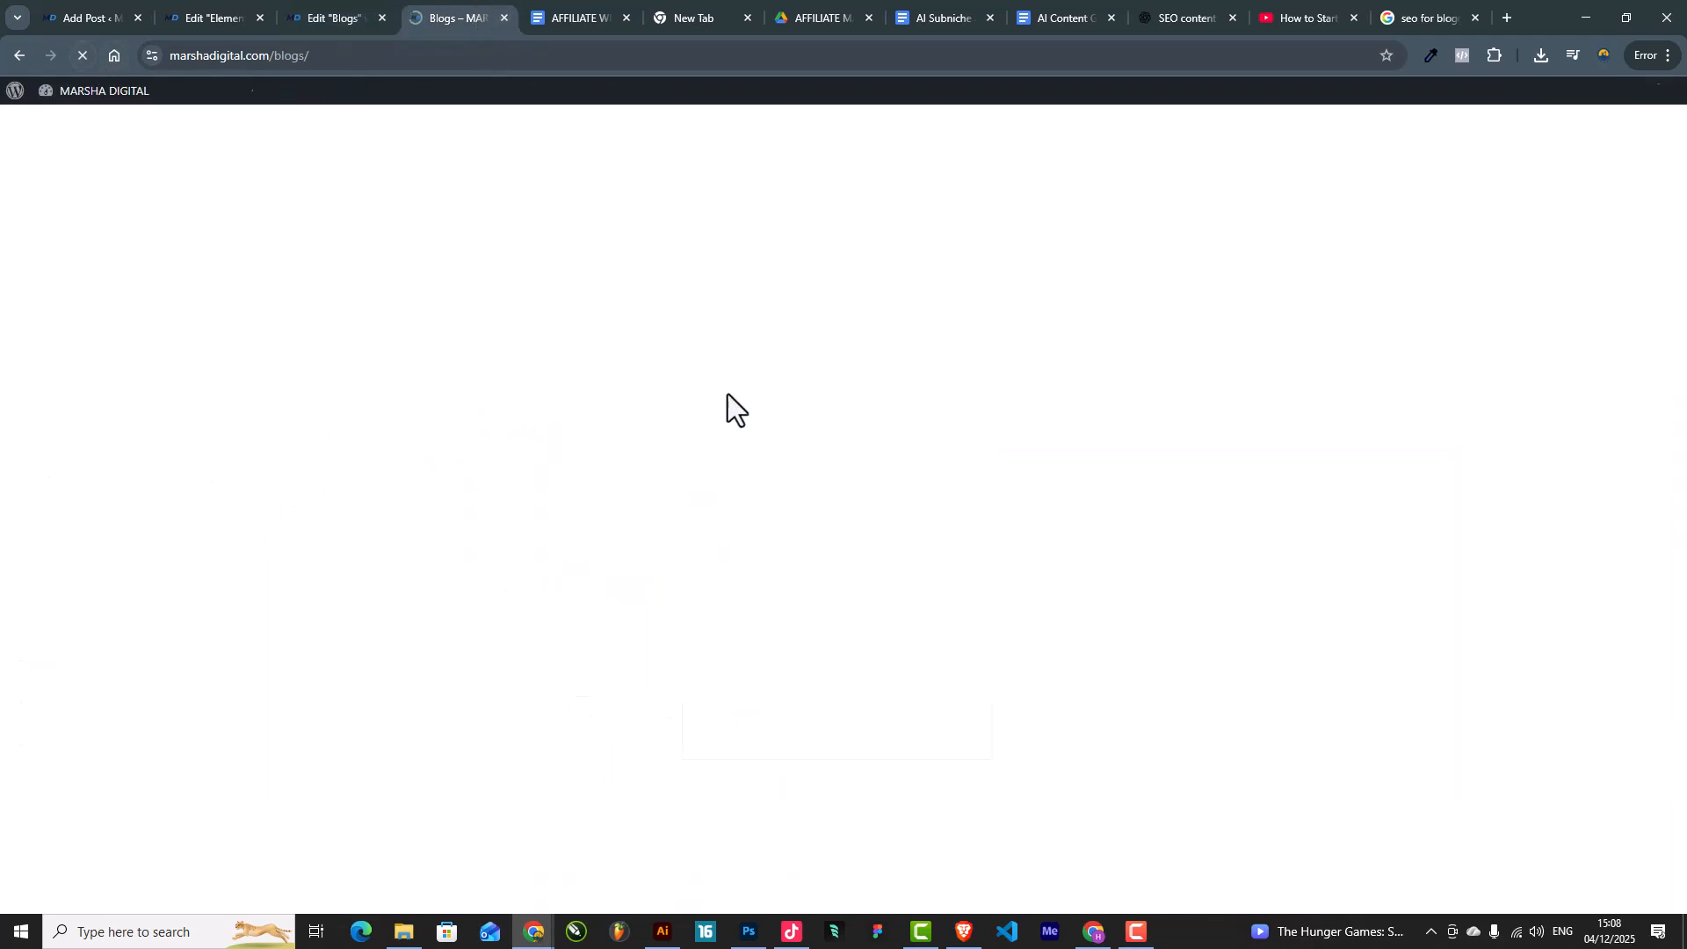
scroll(740, 430, "down", 3)
scroll(839, 507, "up", 1)
scroll(839, 507, "up", 3)
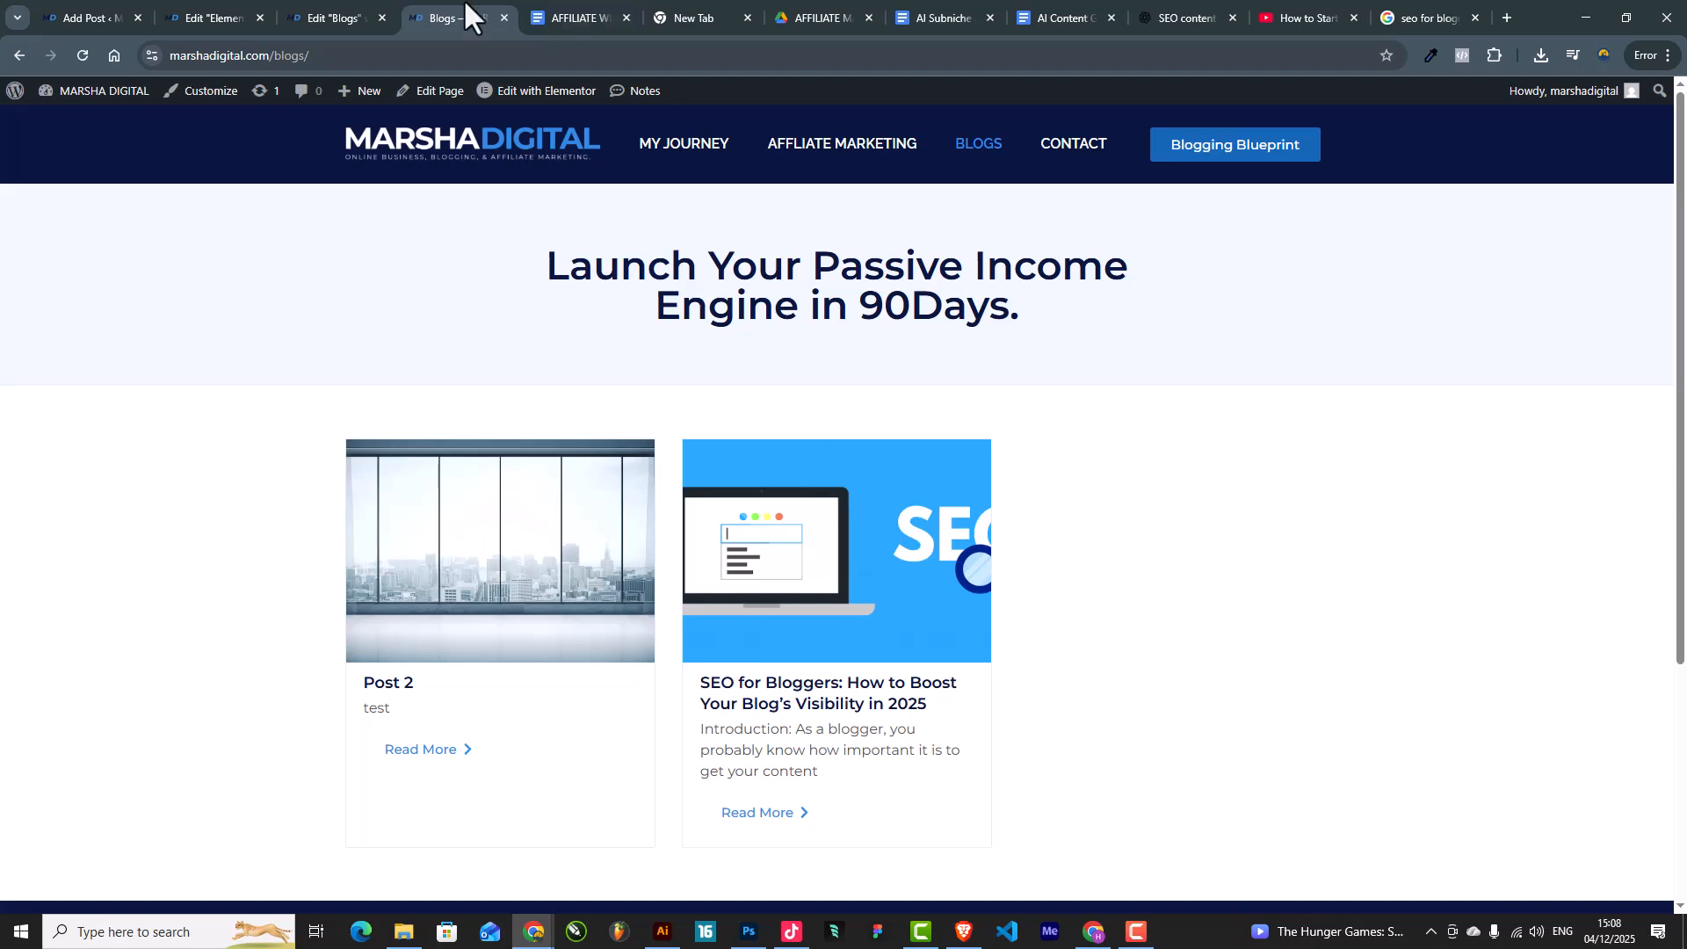
scroll(645, 523, "down", 4)
scroll(645, 519, "up", 4)
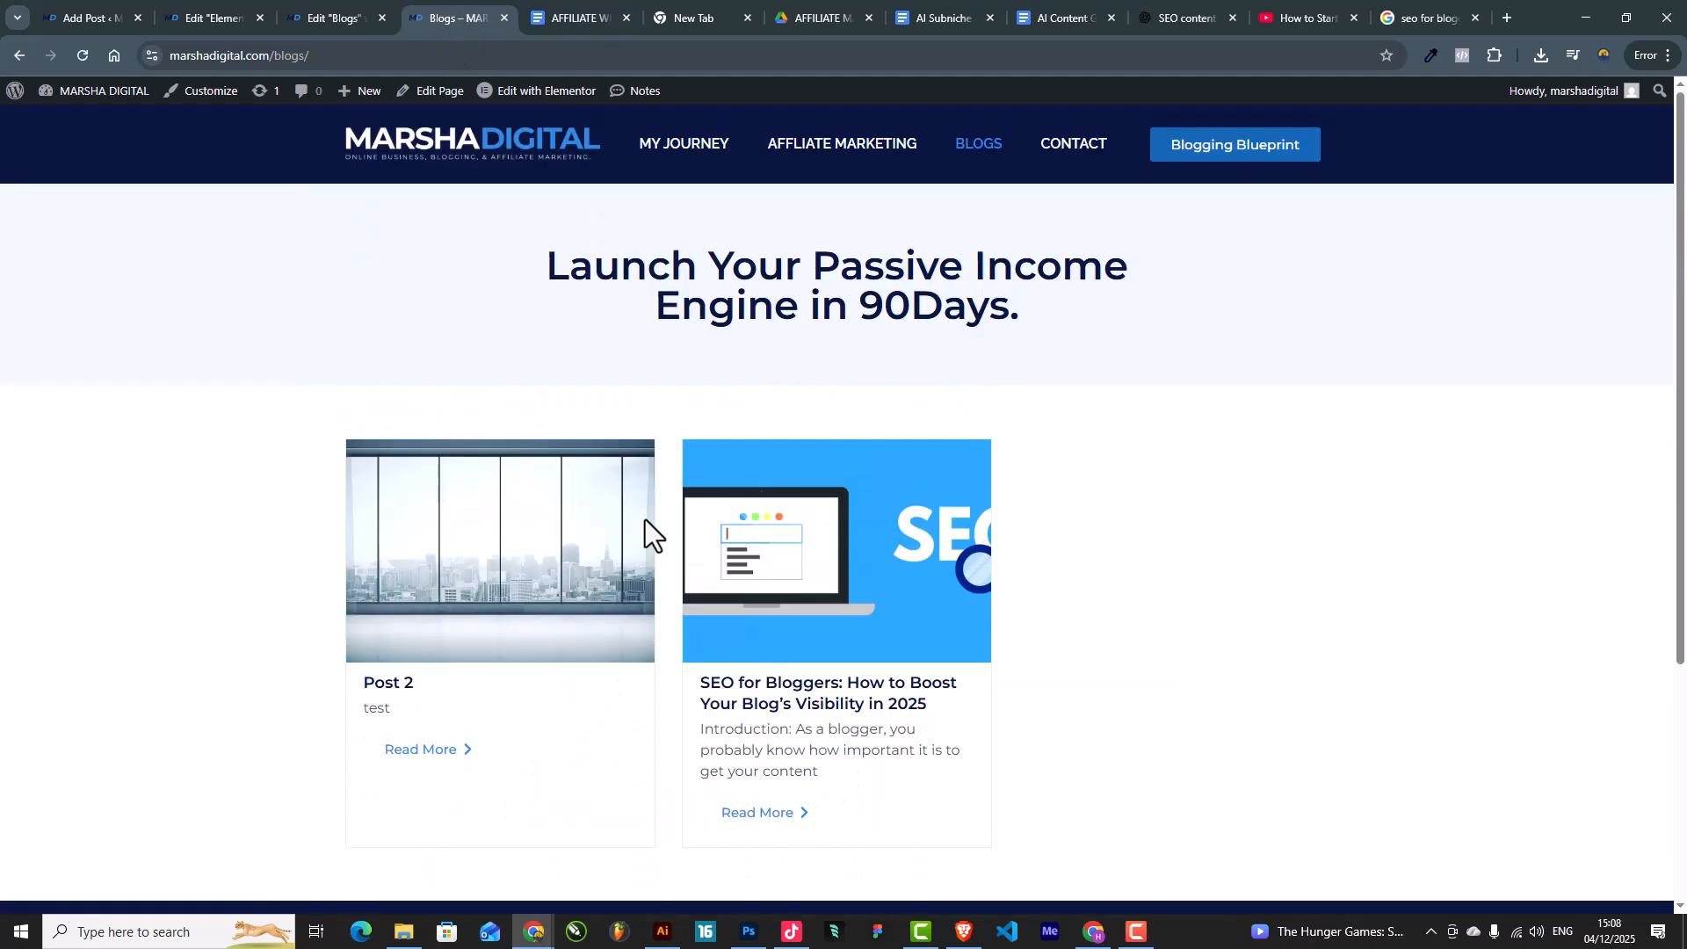
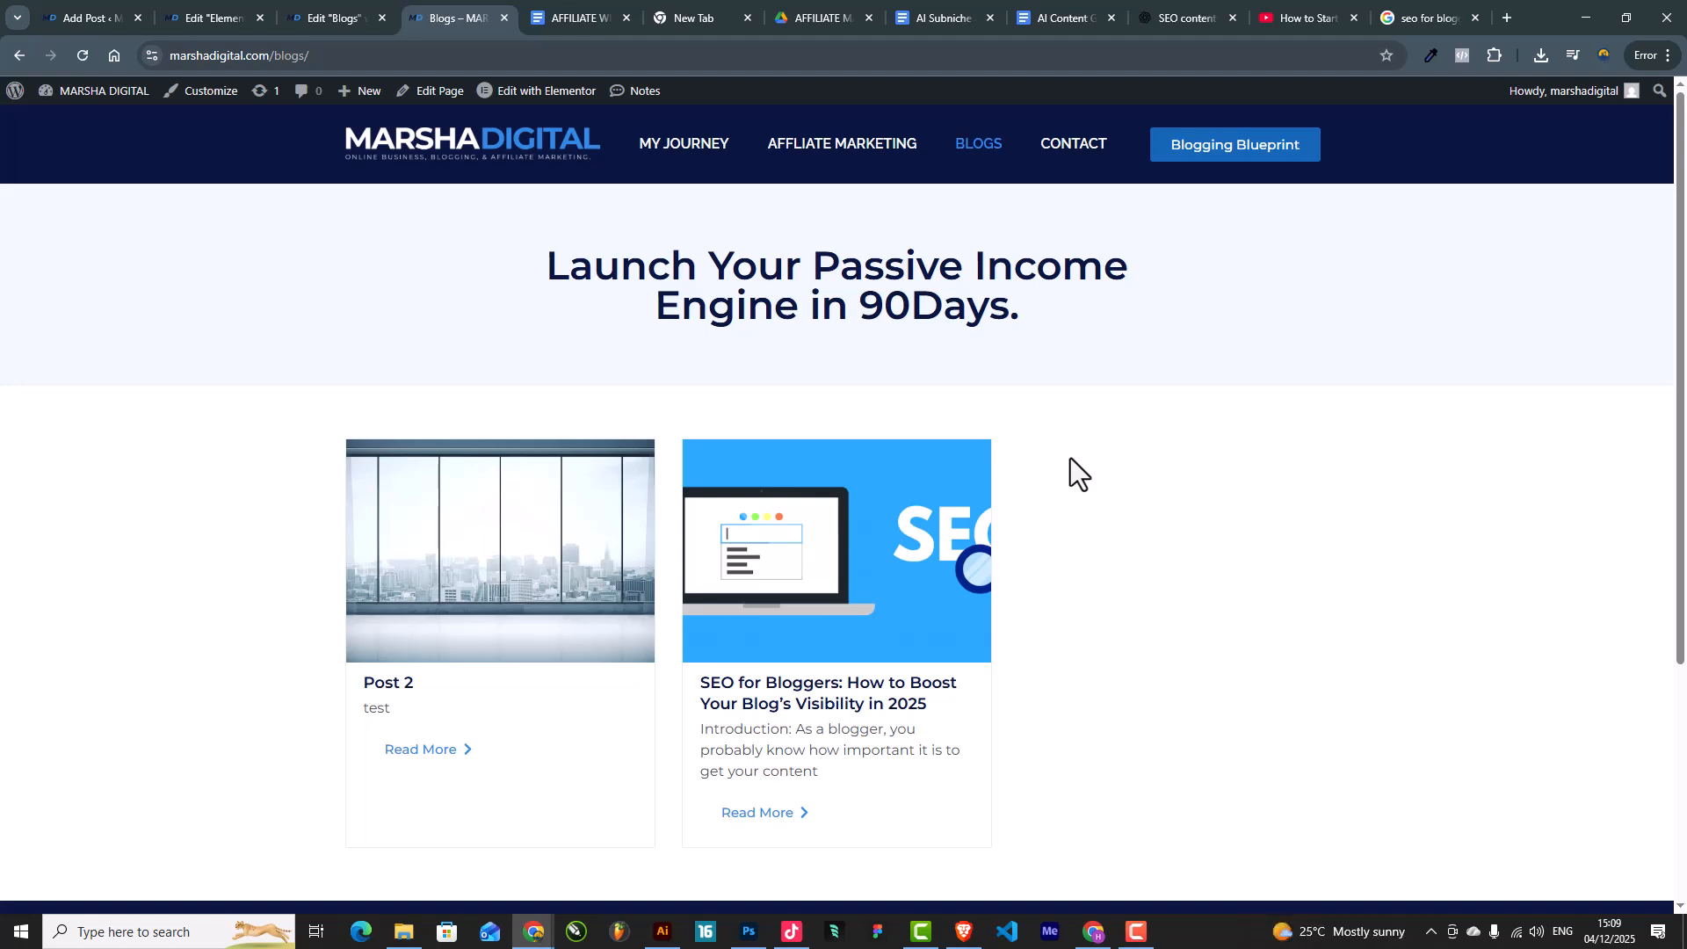
Step: Return to the WordPress admin Pages list and bring up the Contact page's Edit link options
left_click(1064, 157)
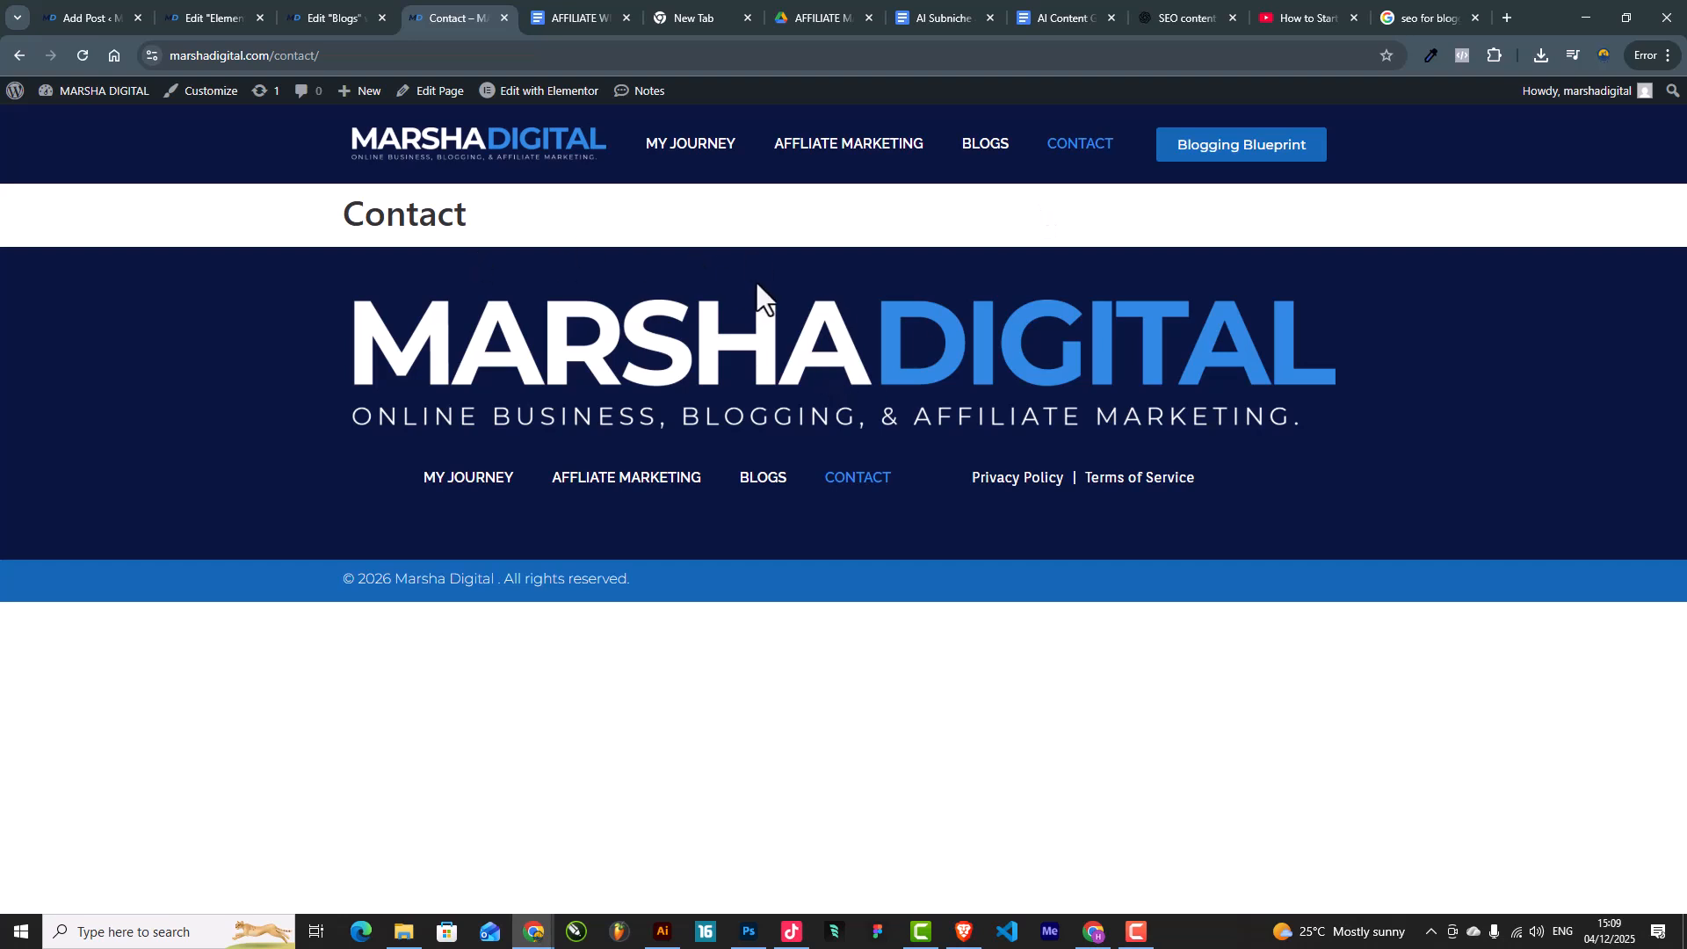
left_click(79, 8)
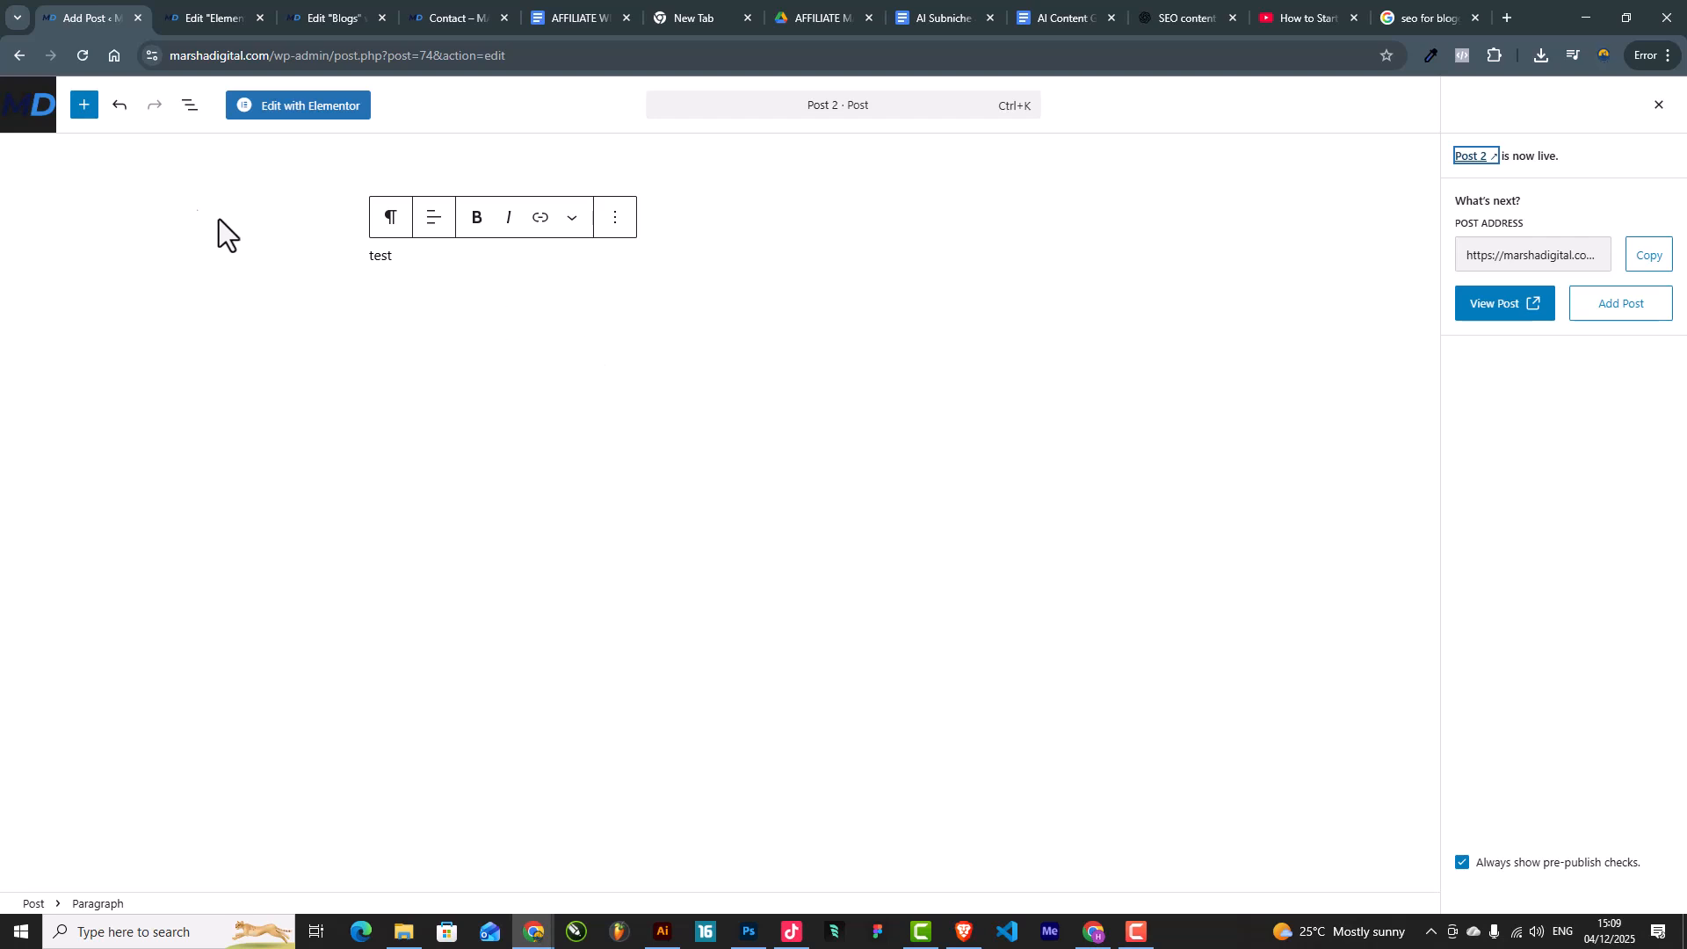
left_click(27, 114)
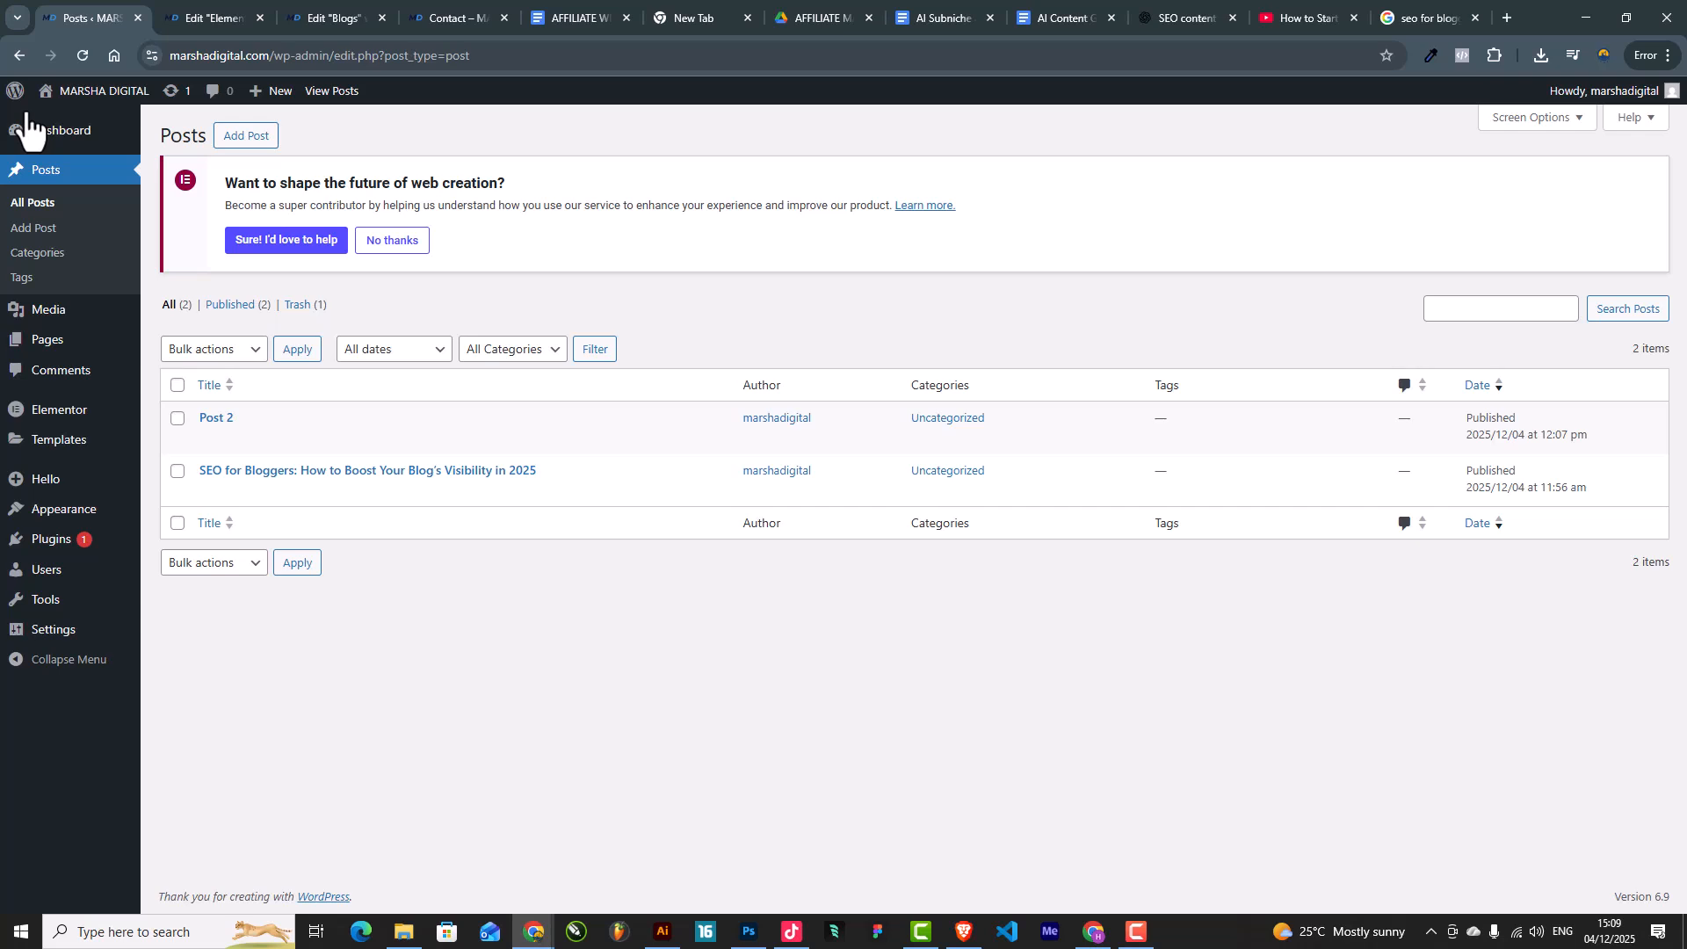
mouse_move(55, 352)
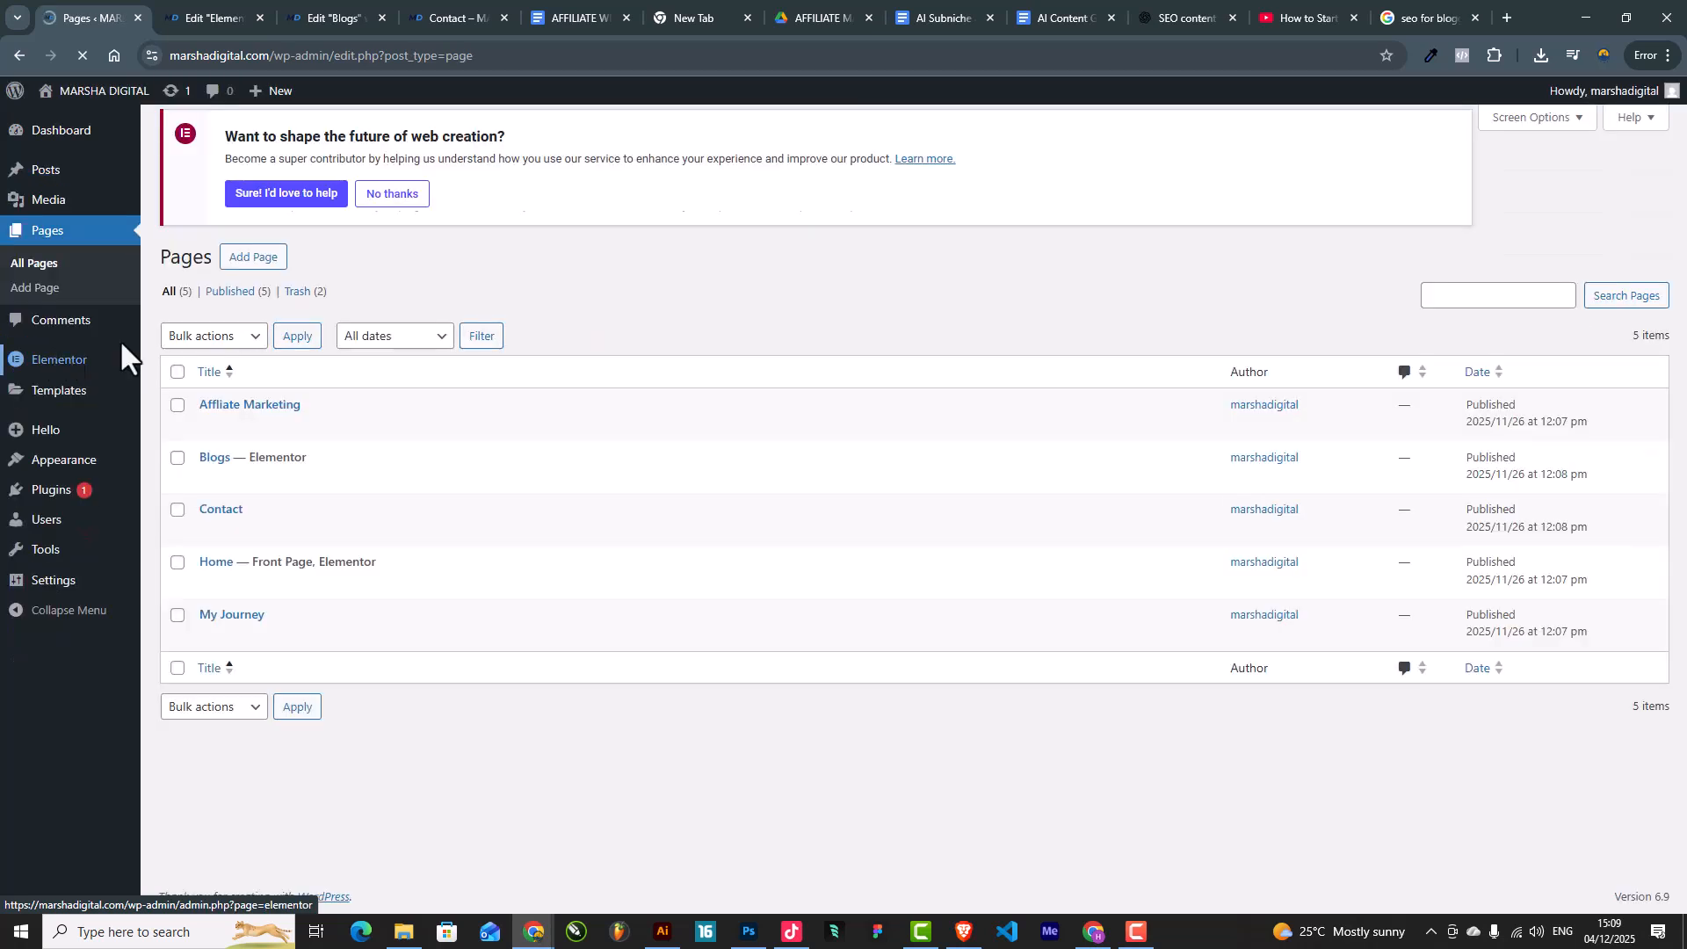
right_click(208, 549)
Step: Open the Contact page in Elementor and switch on Hide Title in its page settings
left_click(280, 563)
left_click(180, 18)
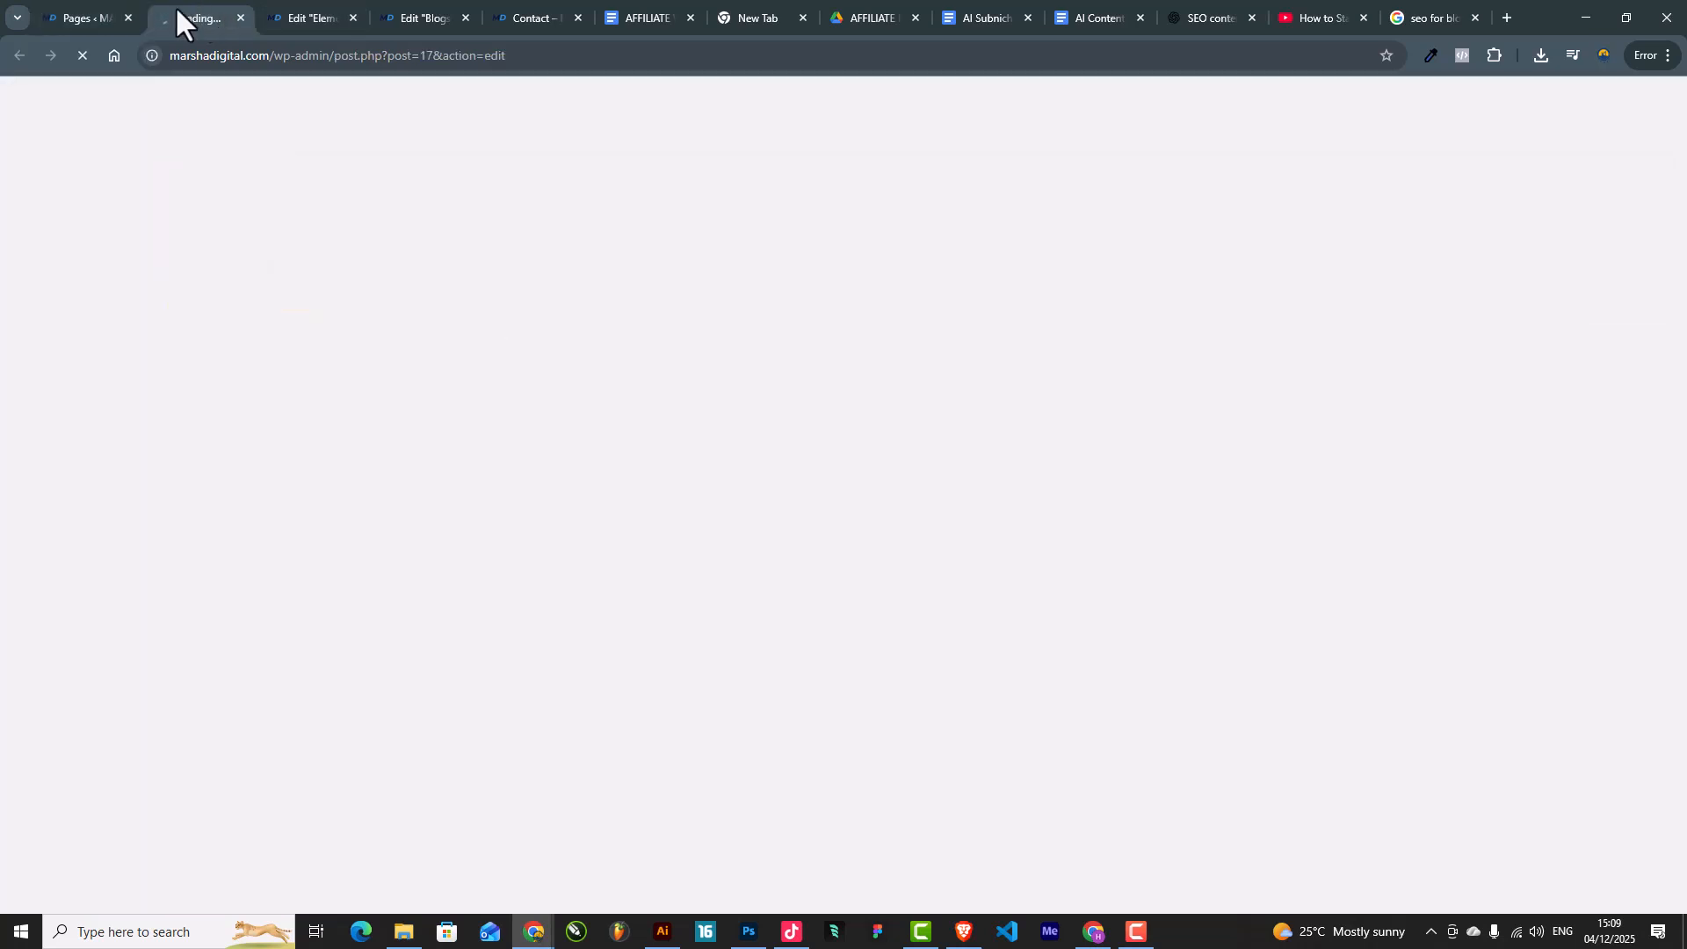
left_click_drag(183, 9, 474, 10)
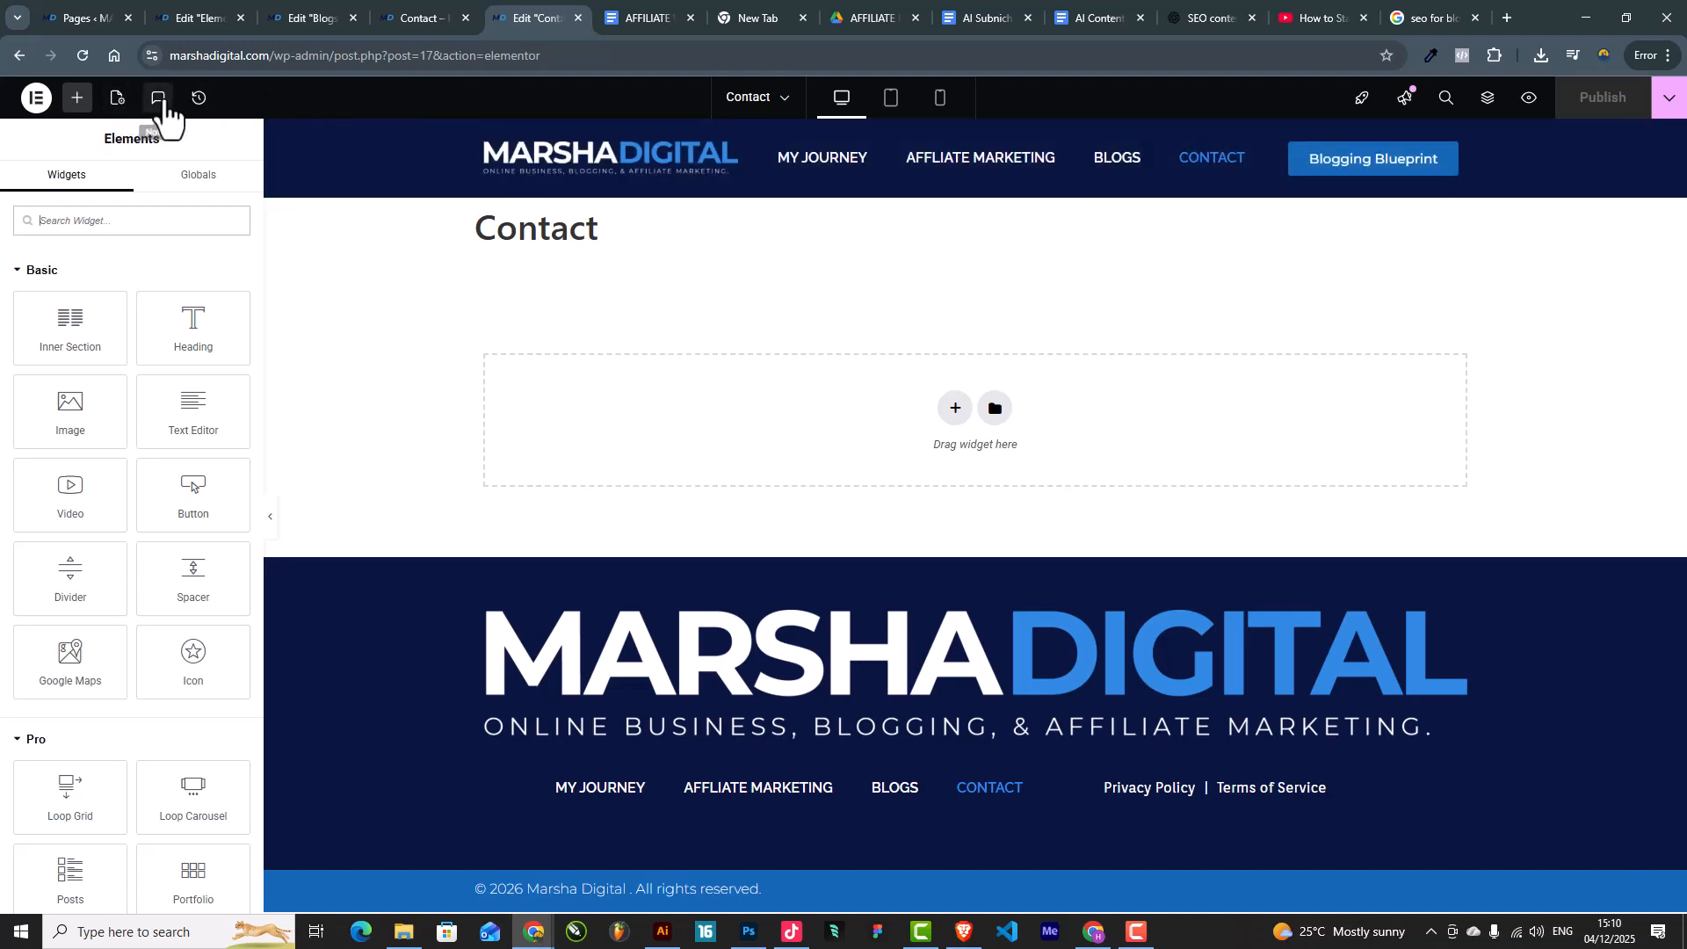
left_click(117, 98)
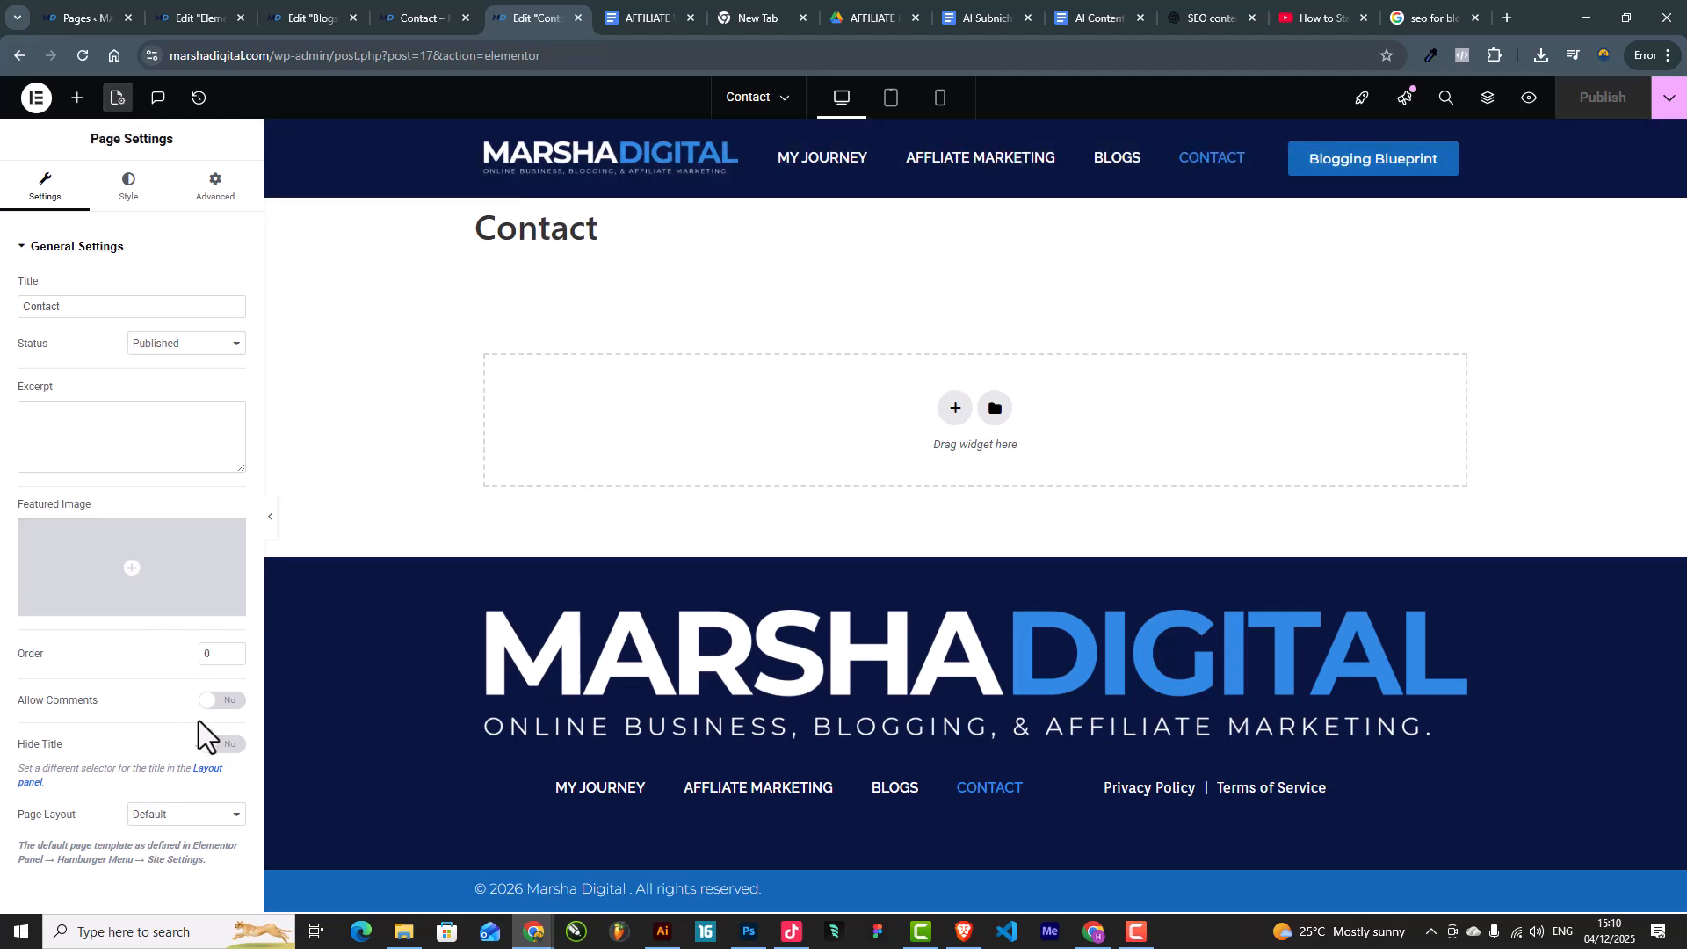
left_click(224, 744)
left_click(435, 16)
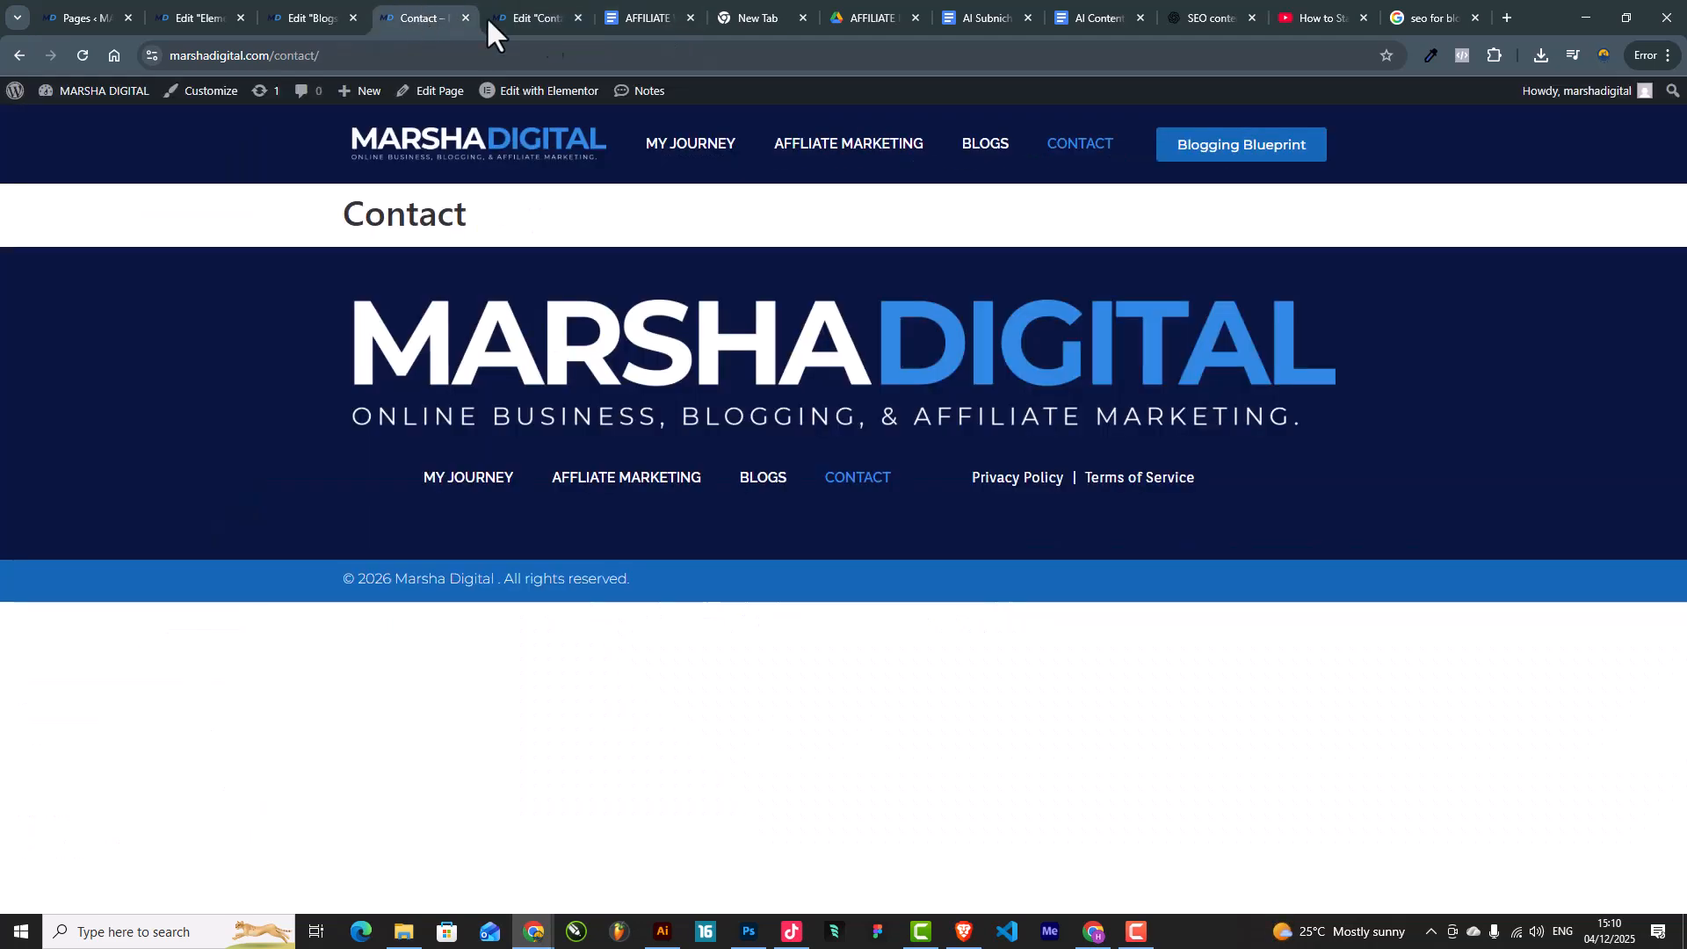
Step: Copy the Blogs page banner section and bring up paste options on the Contact canvas
left_click(341, 3)
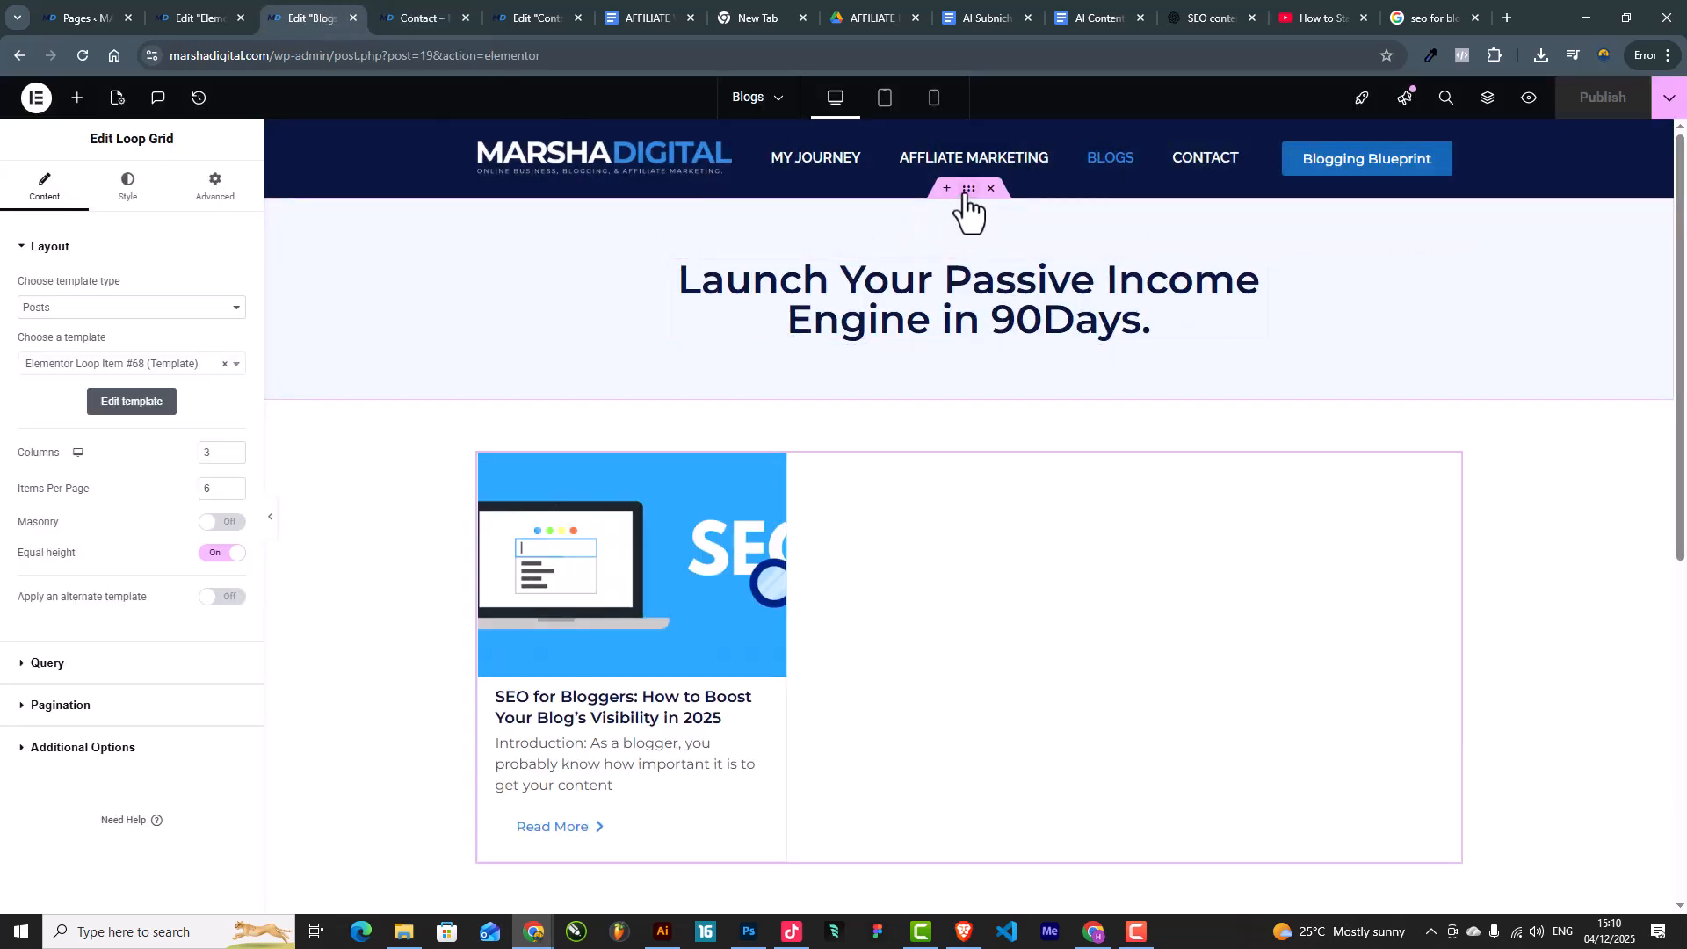
right_click(967, 192)
left_click(1023, 279)
left_click(419, 4)
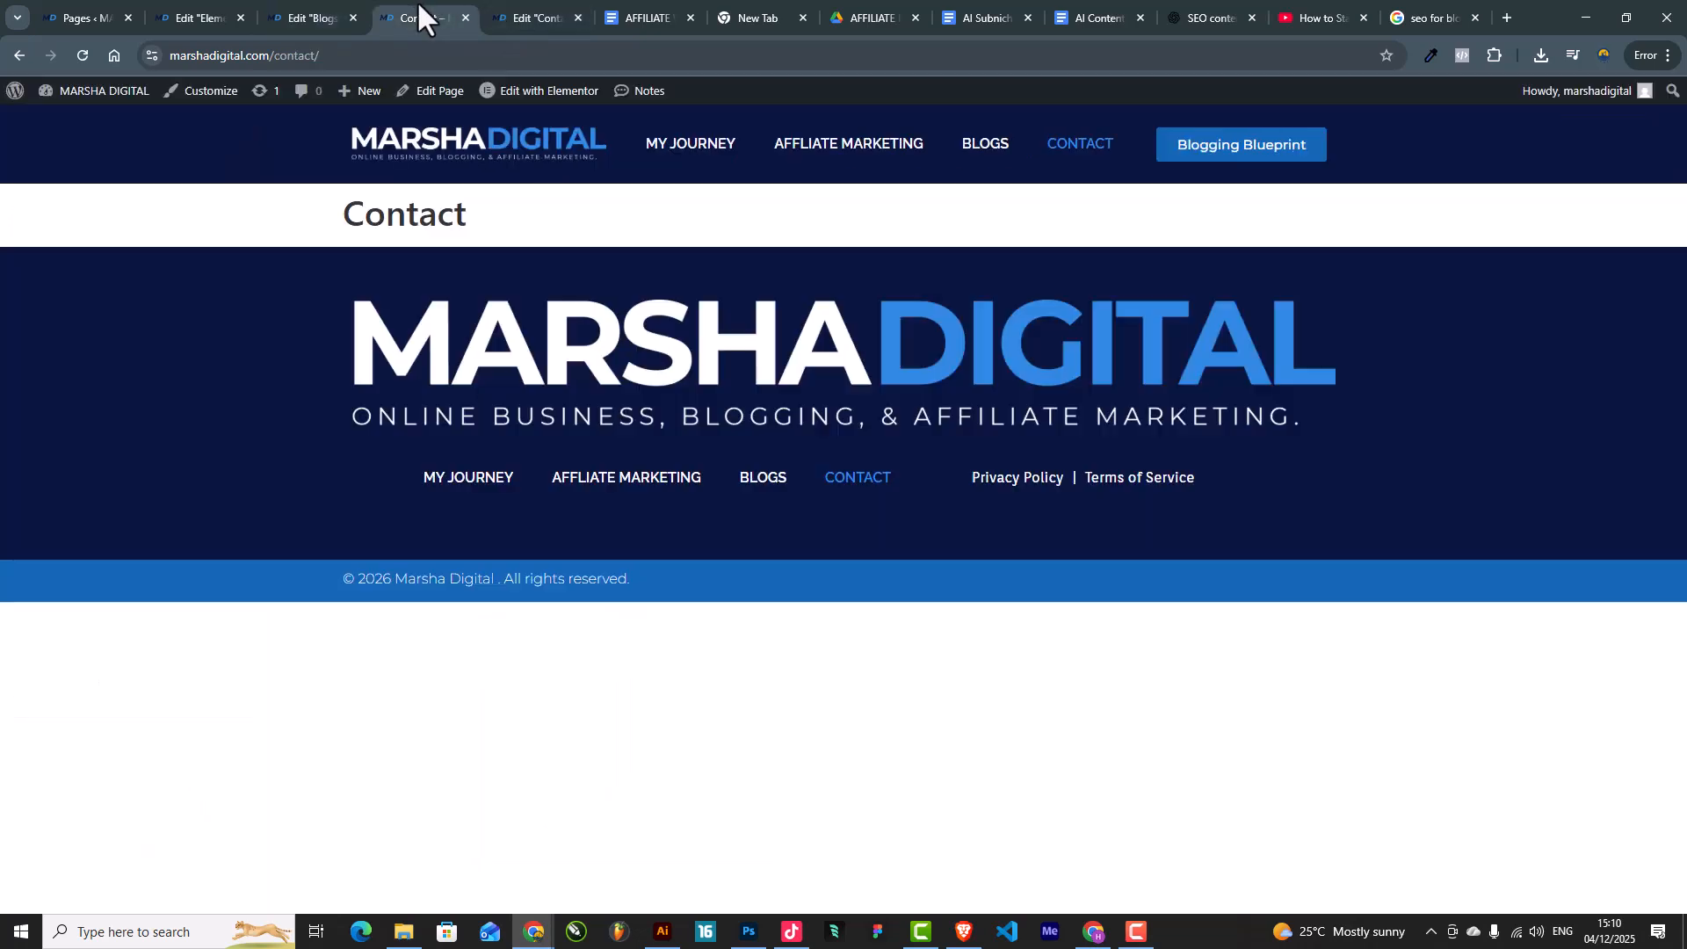
left_click(527, 10)
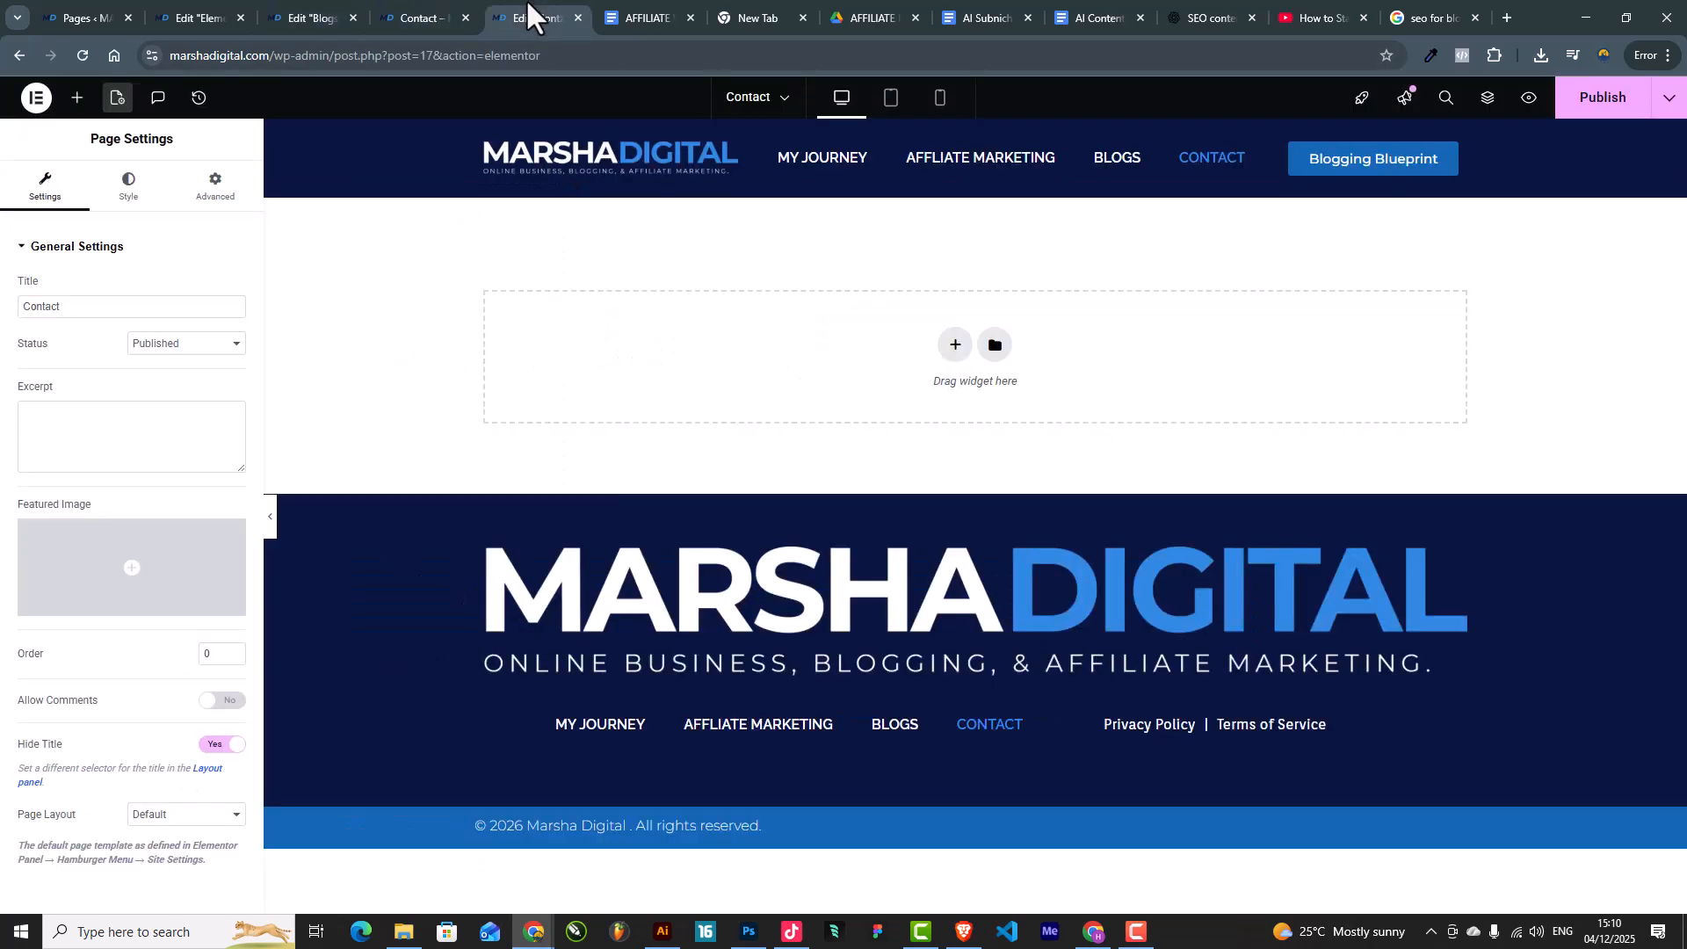
right_click(736, 346)
Step: Paste the Blogs banner into Contact and retype its heading as 'Get in touch With Us!'
left_click(766, 361)
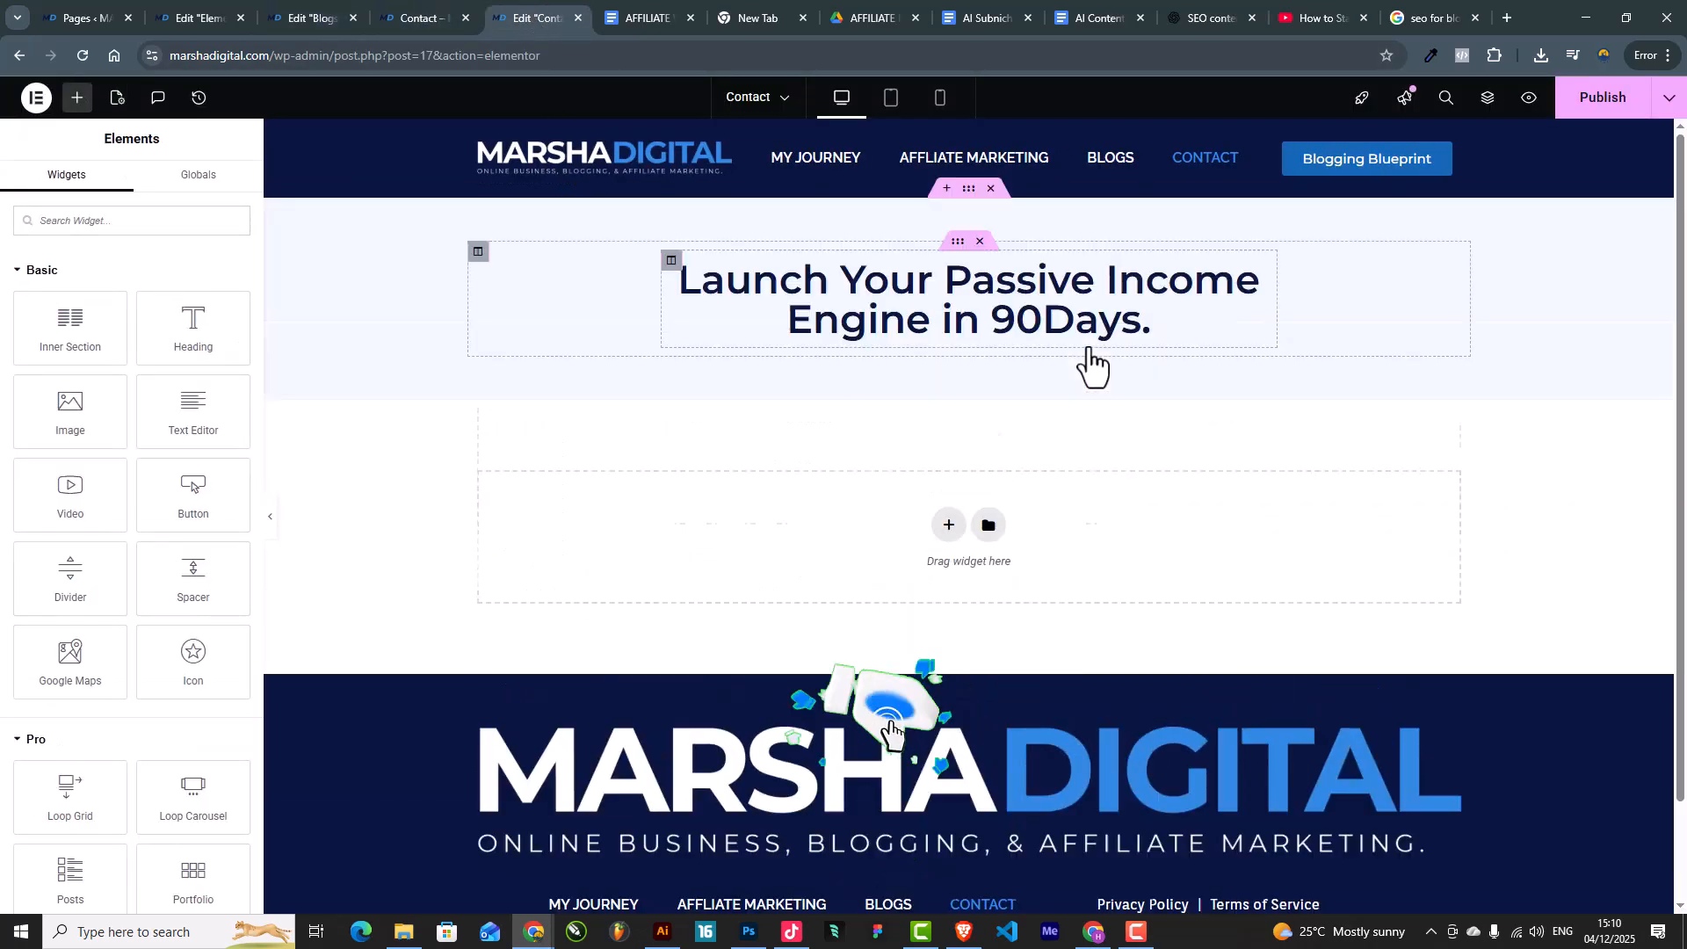
left_click_drag(124, 313, 8, 293)
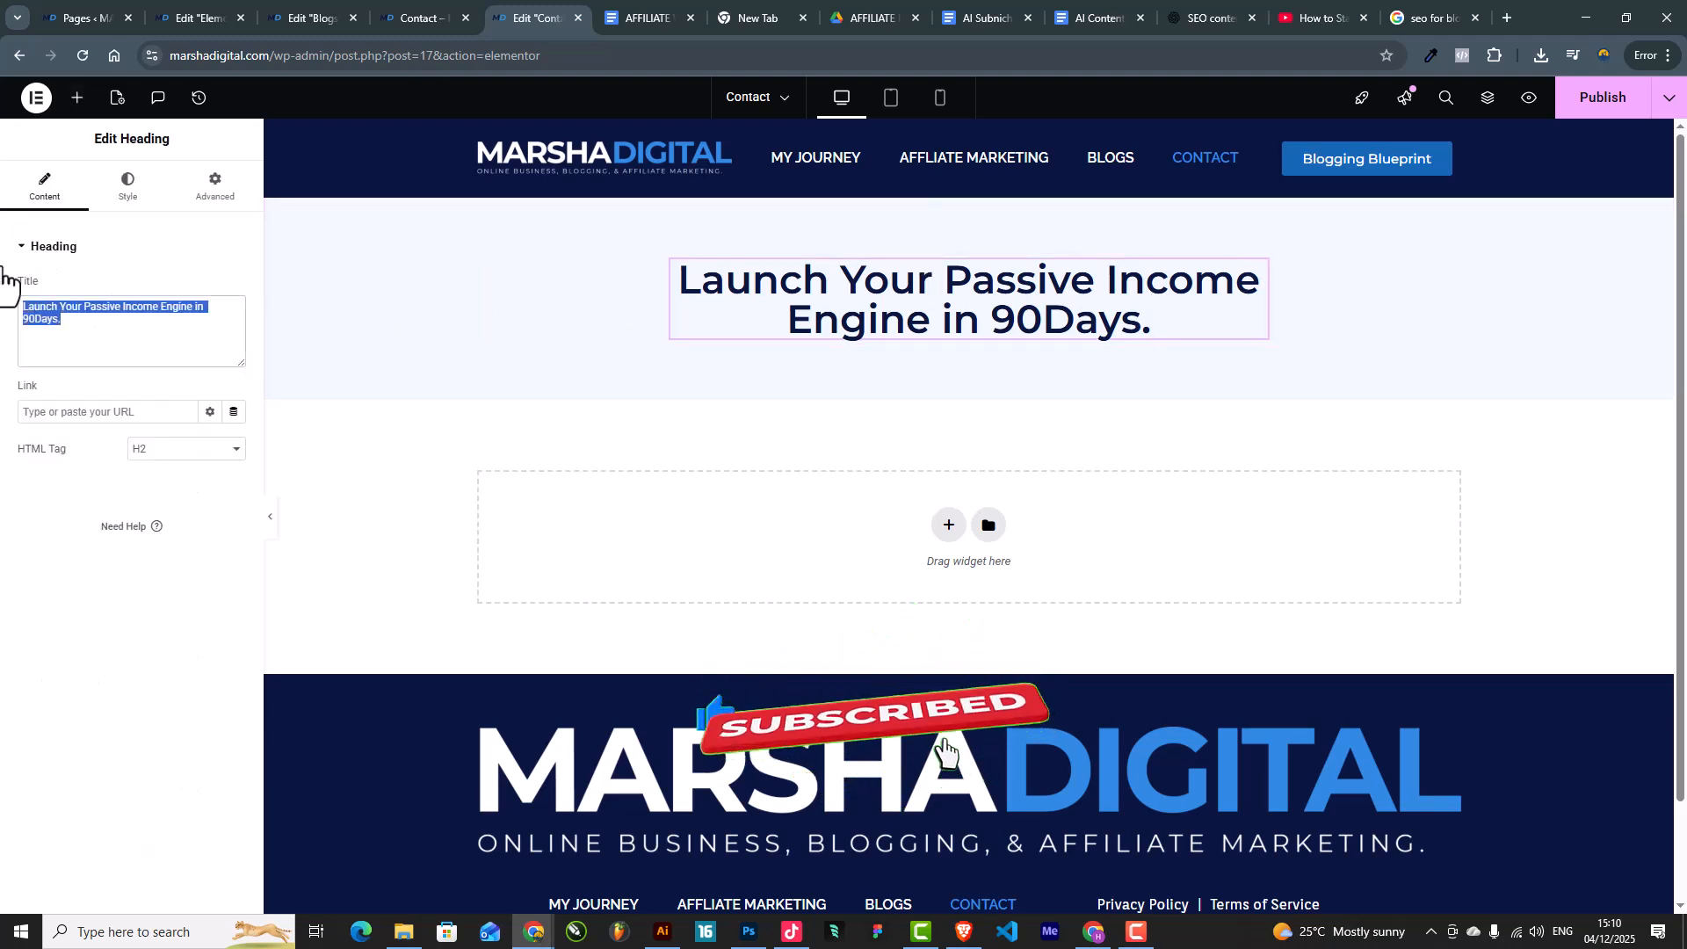
type("Get ")
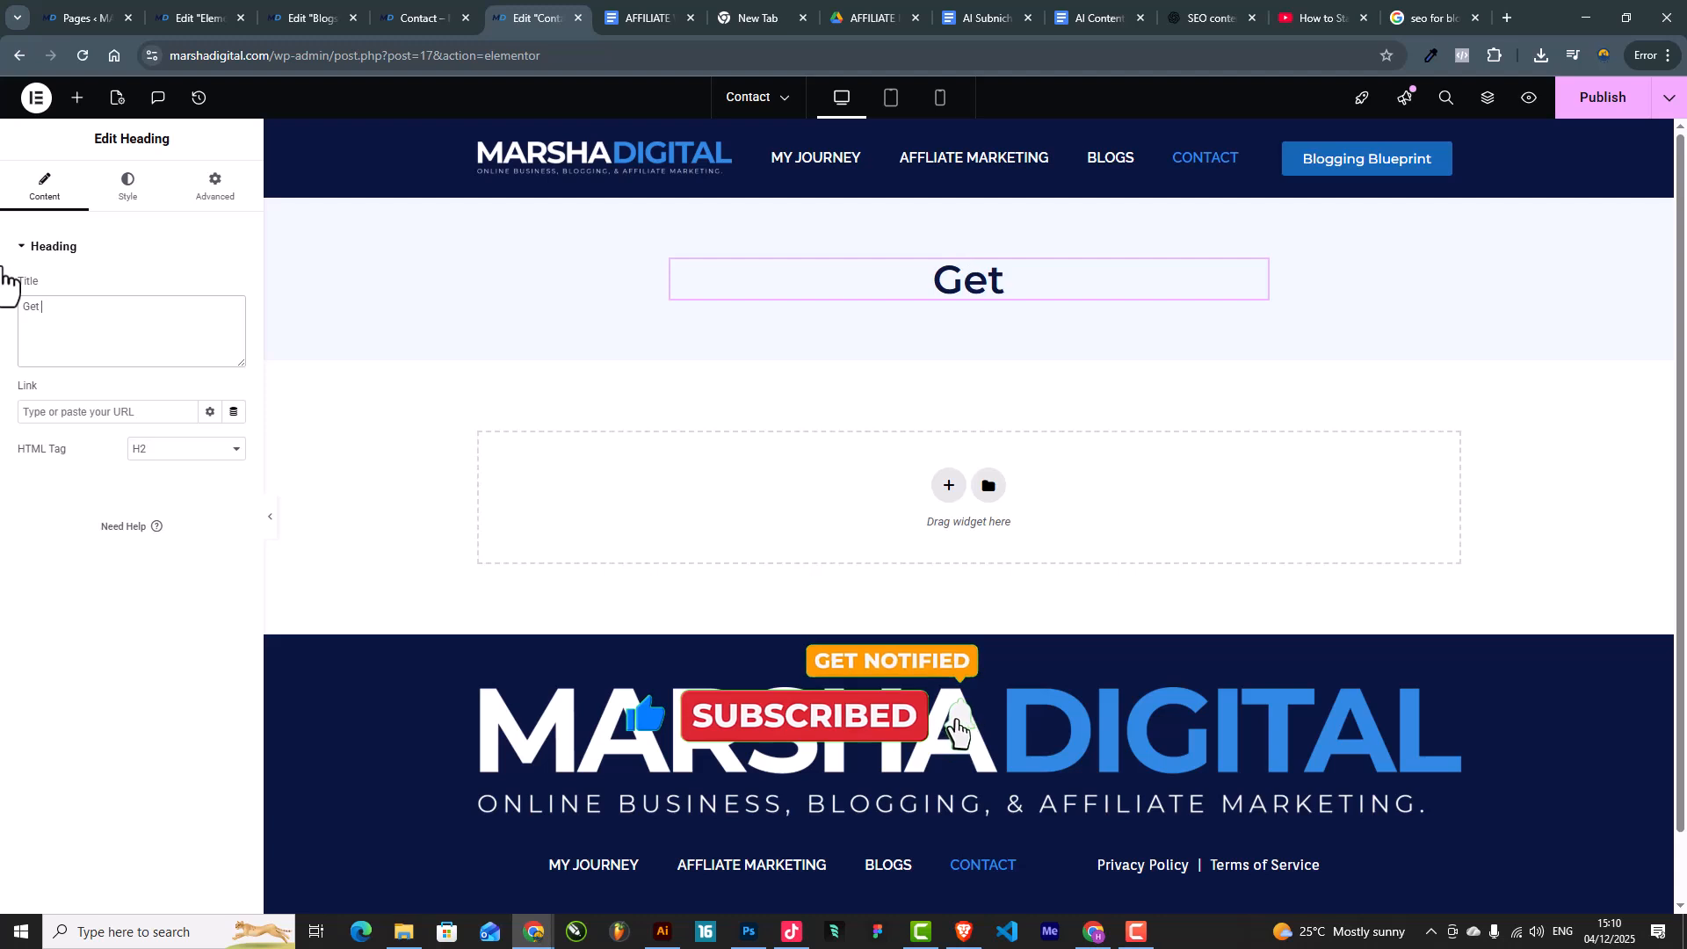
type("in touch ")
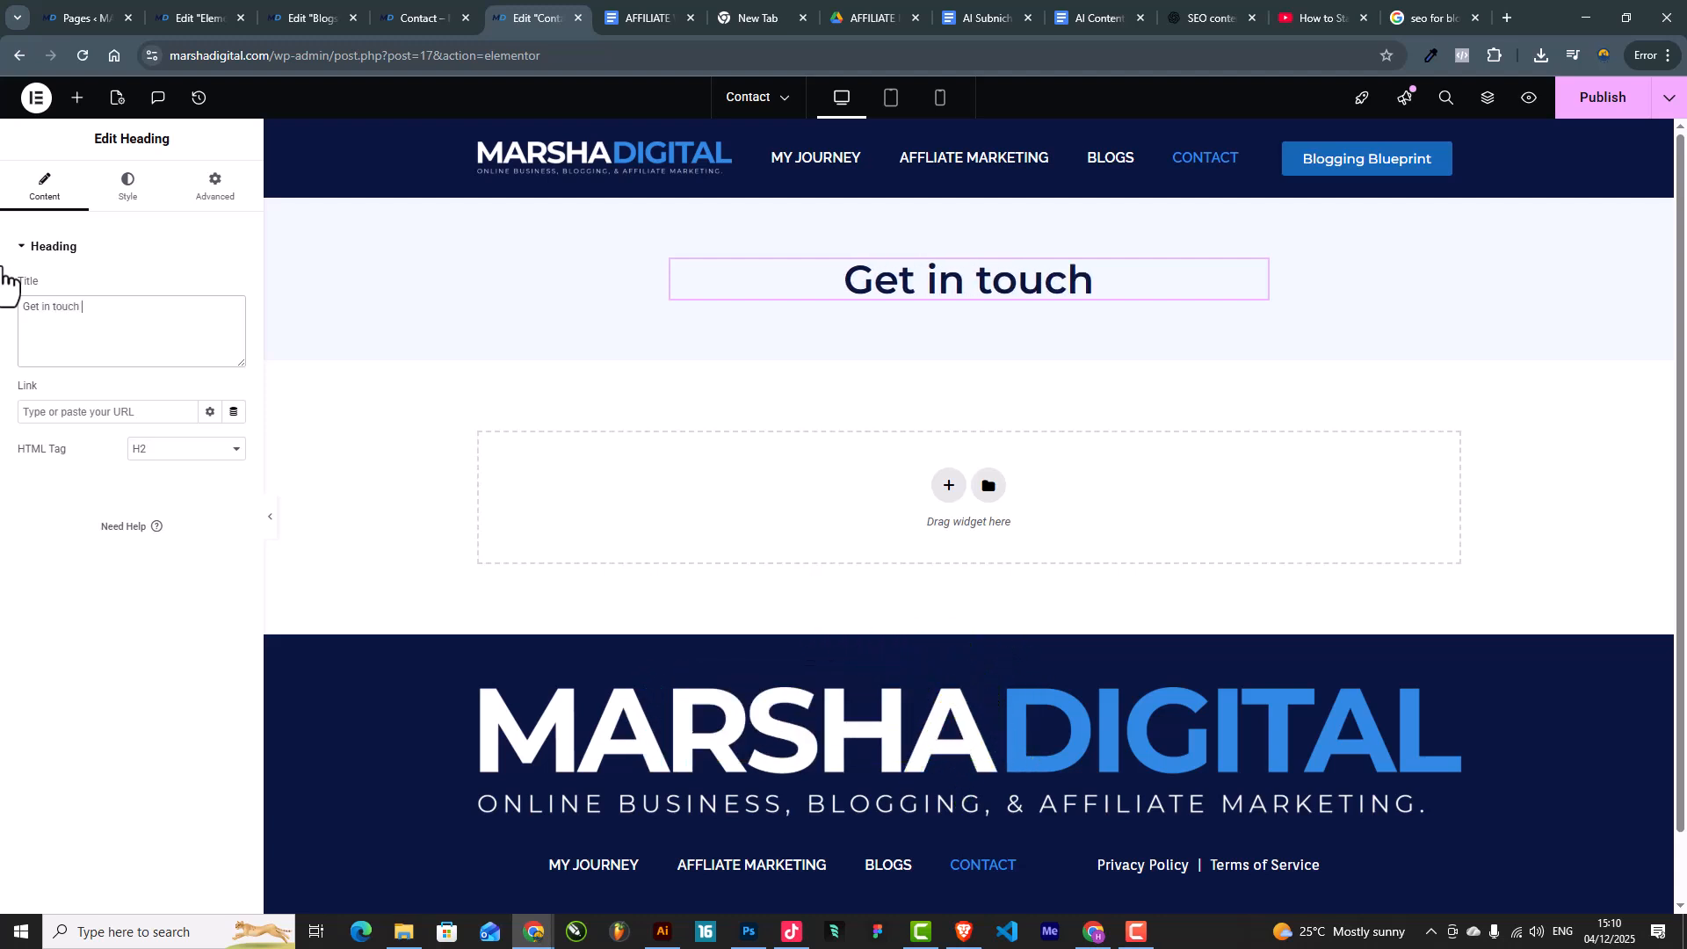
type("With Us")
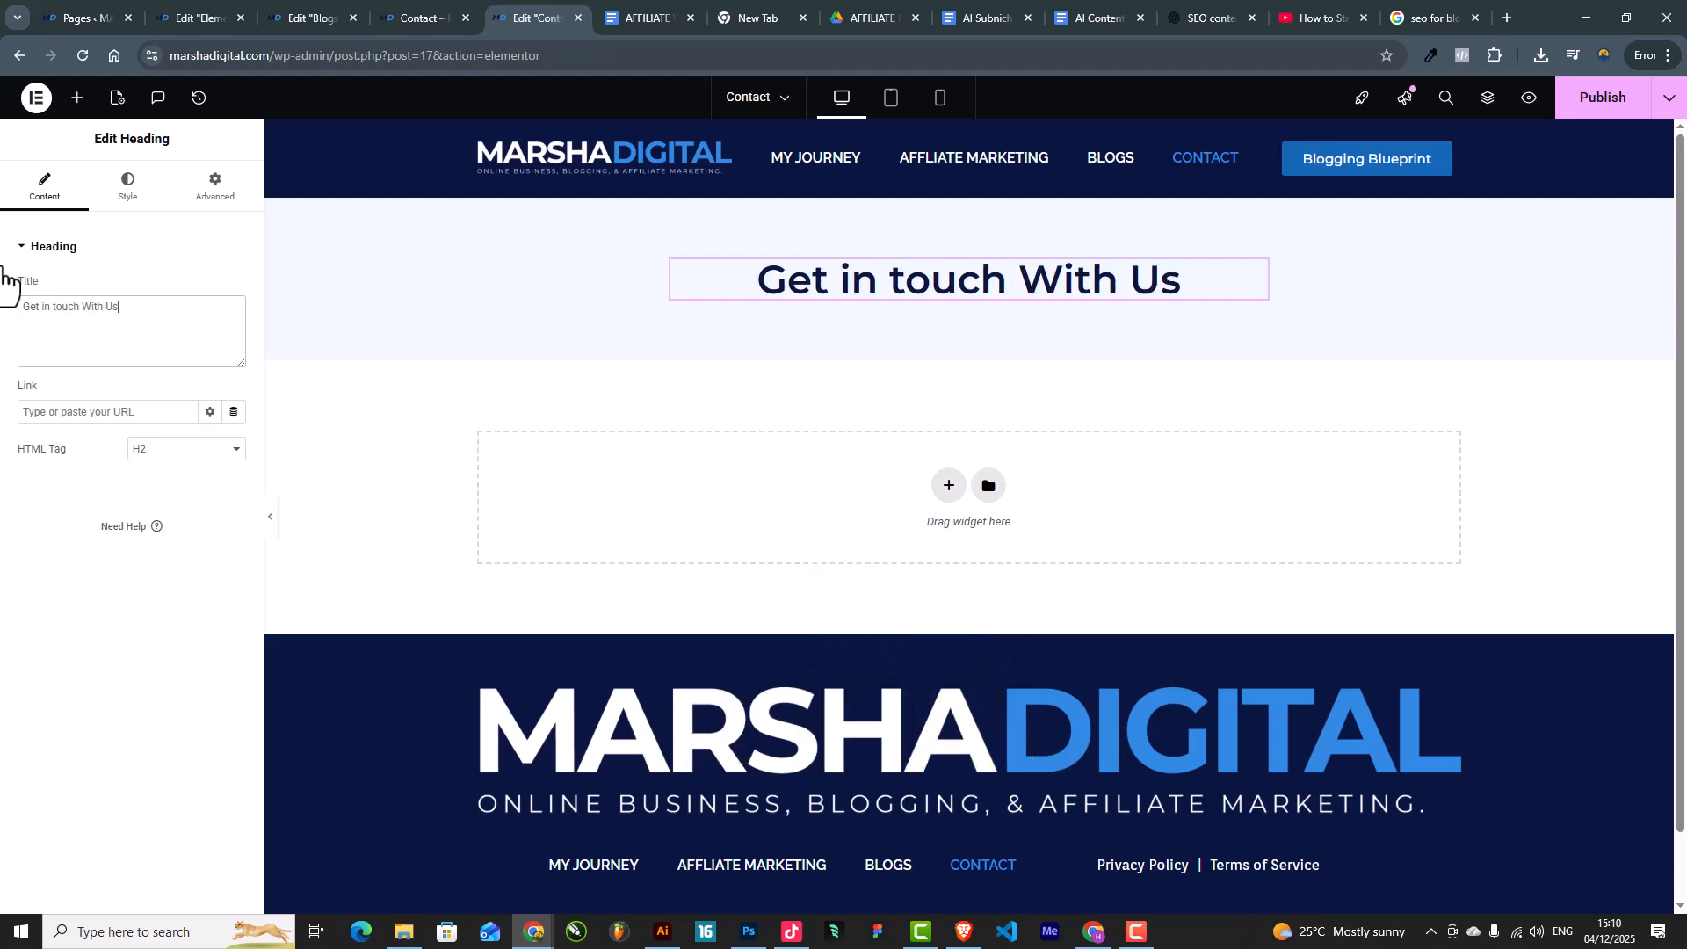
type("!")
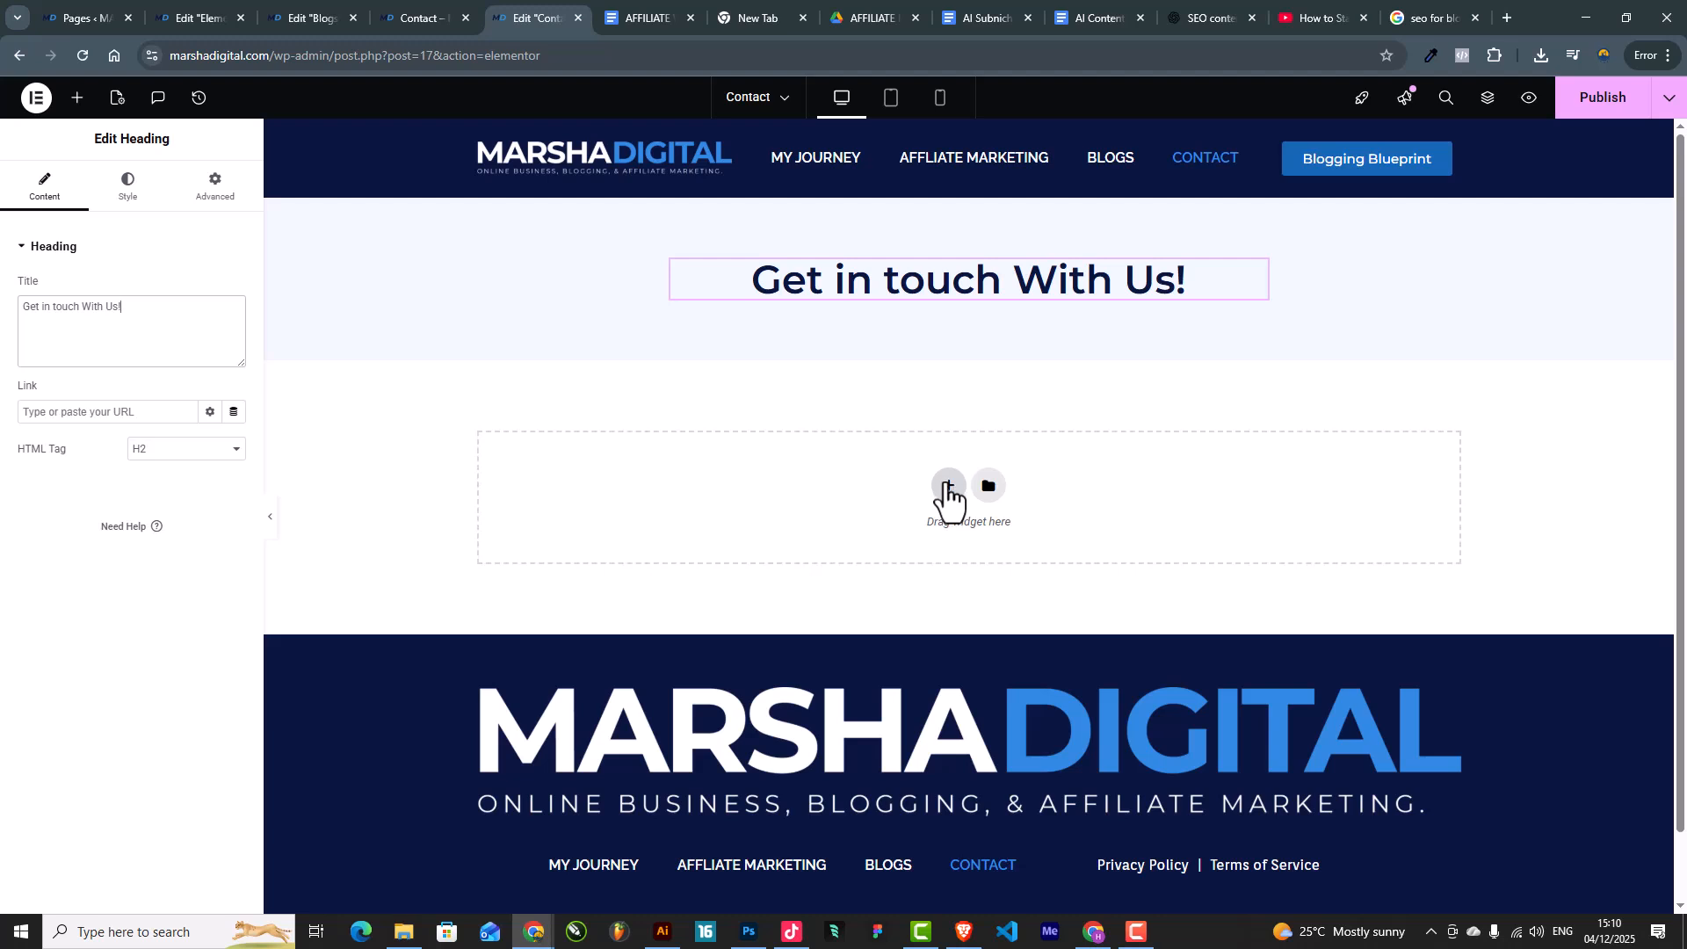
Step: Add a one-column section below the banner with 50 top and bottom padding
left_click(949, 485)
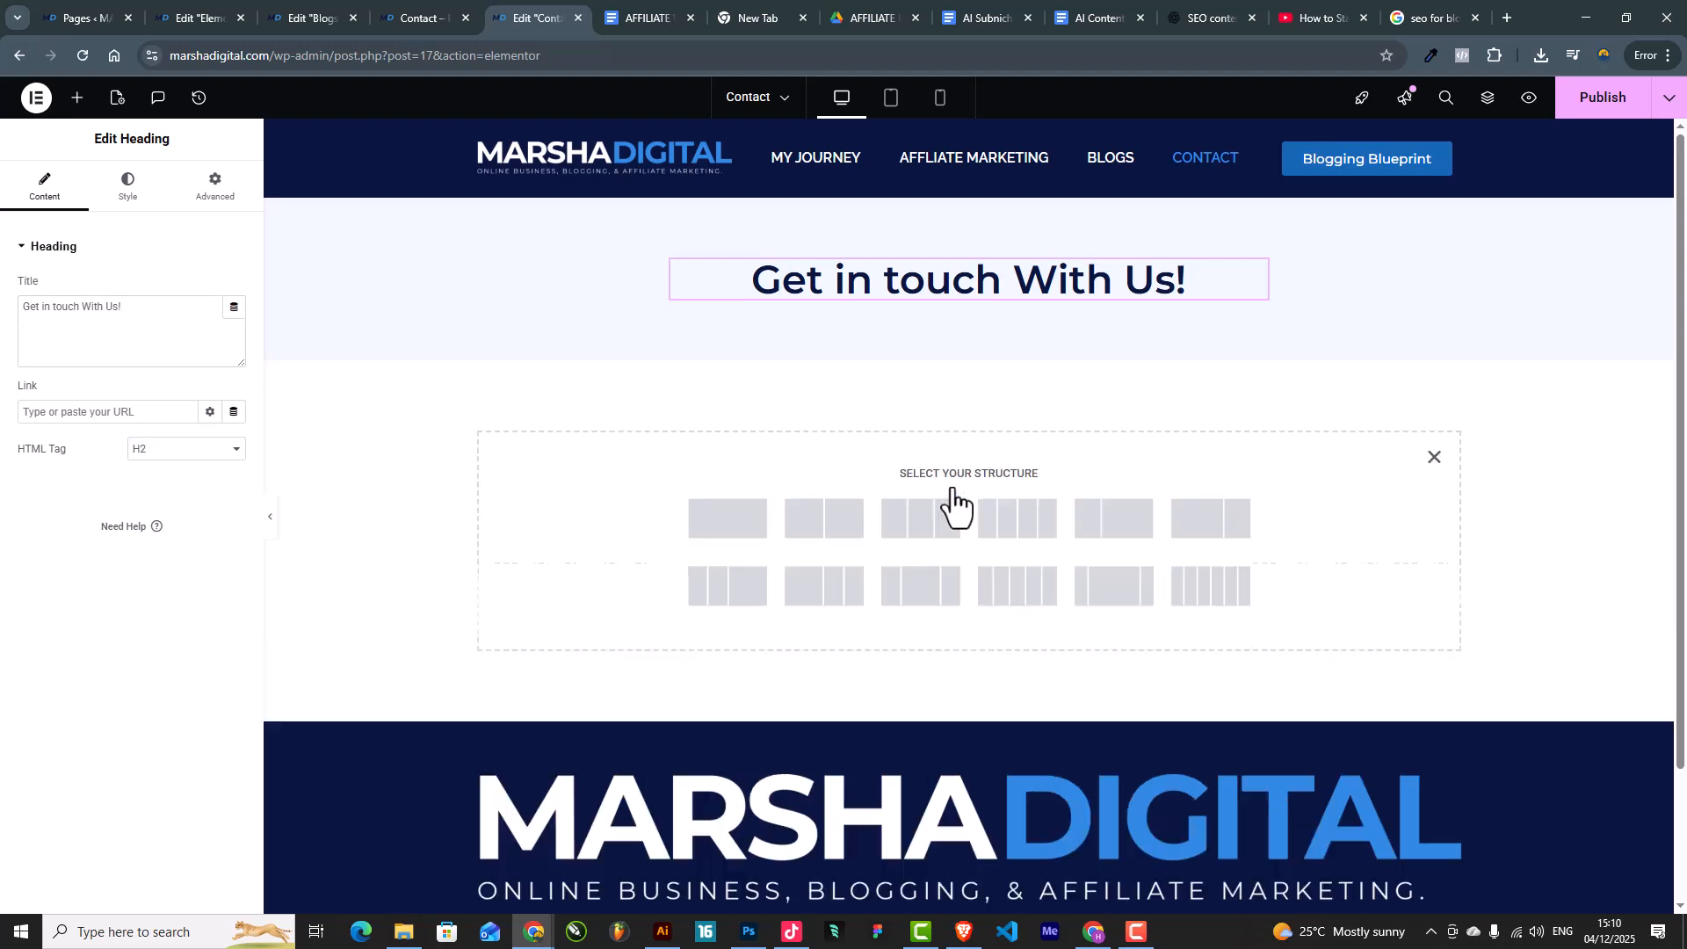
left_click(729, 530)
left_click(214, 189)
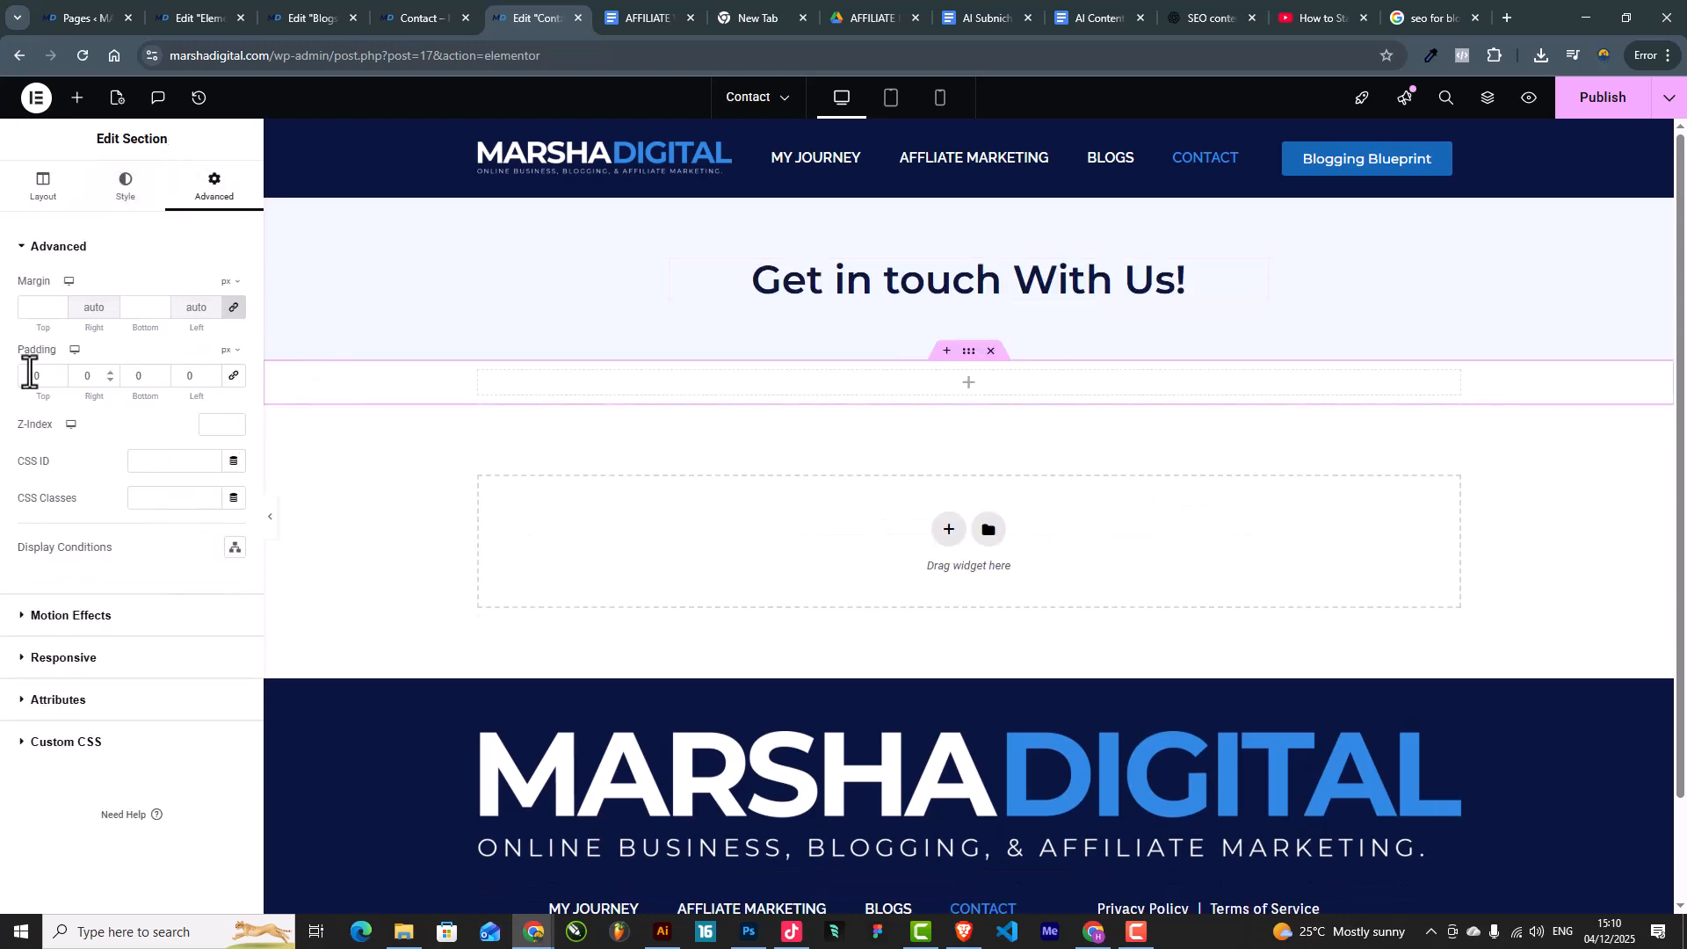
type("50")
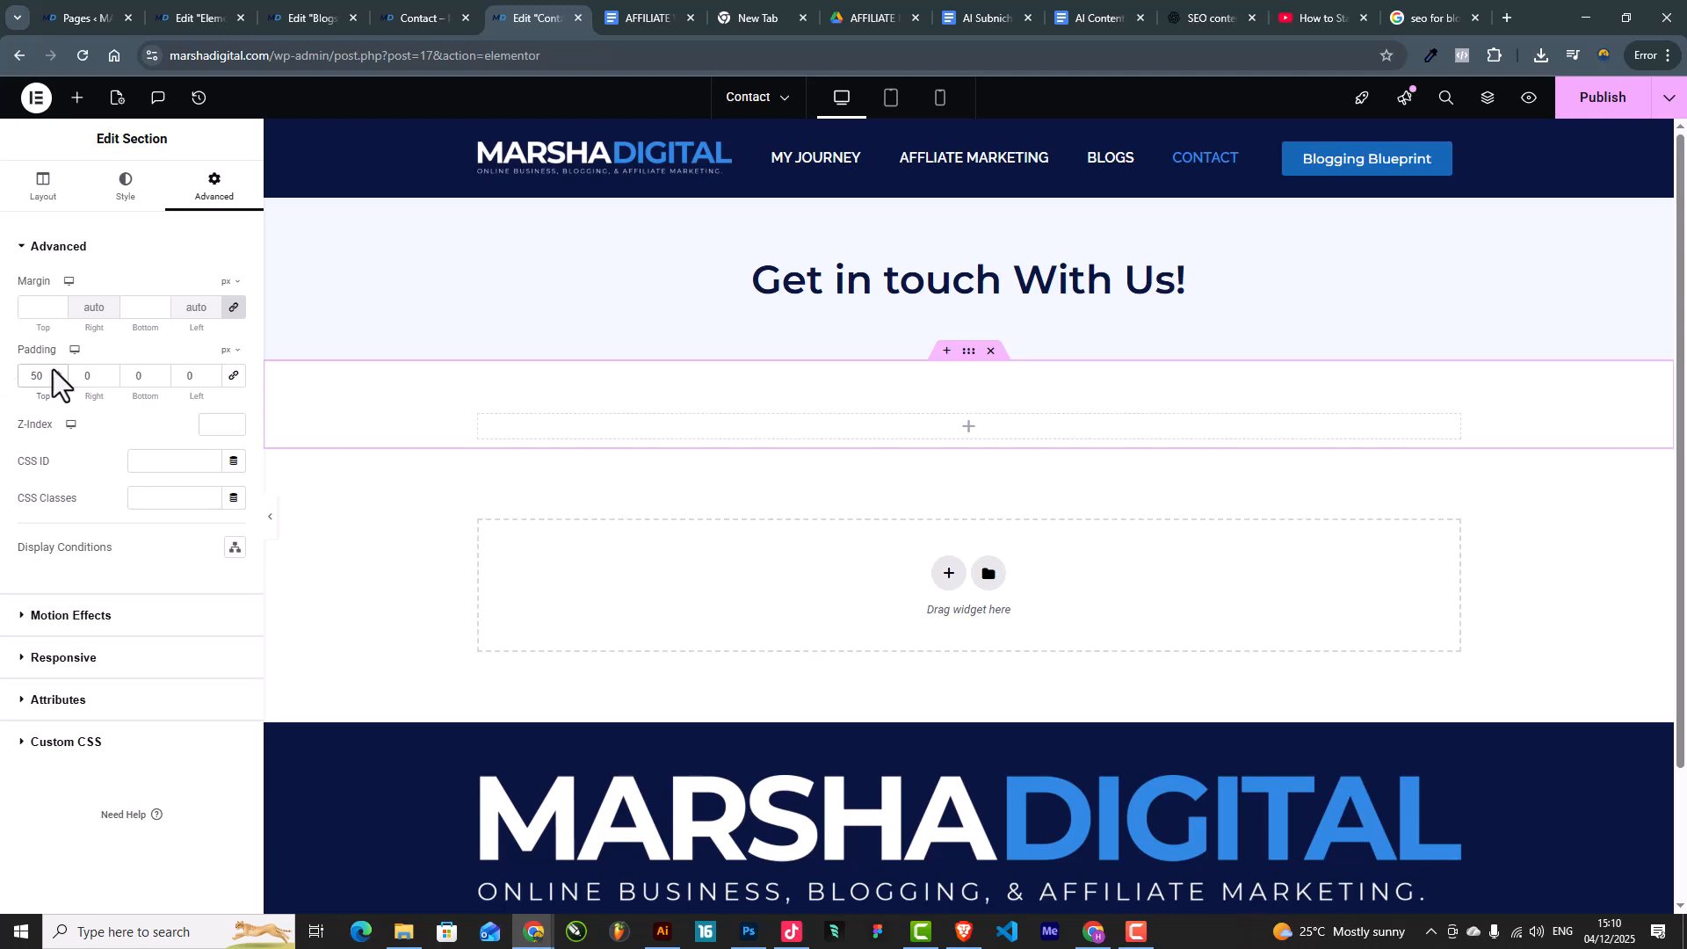
double_click(150, 381)
type("50")
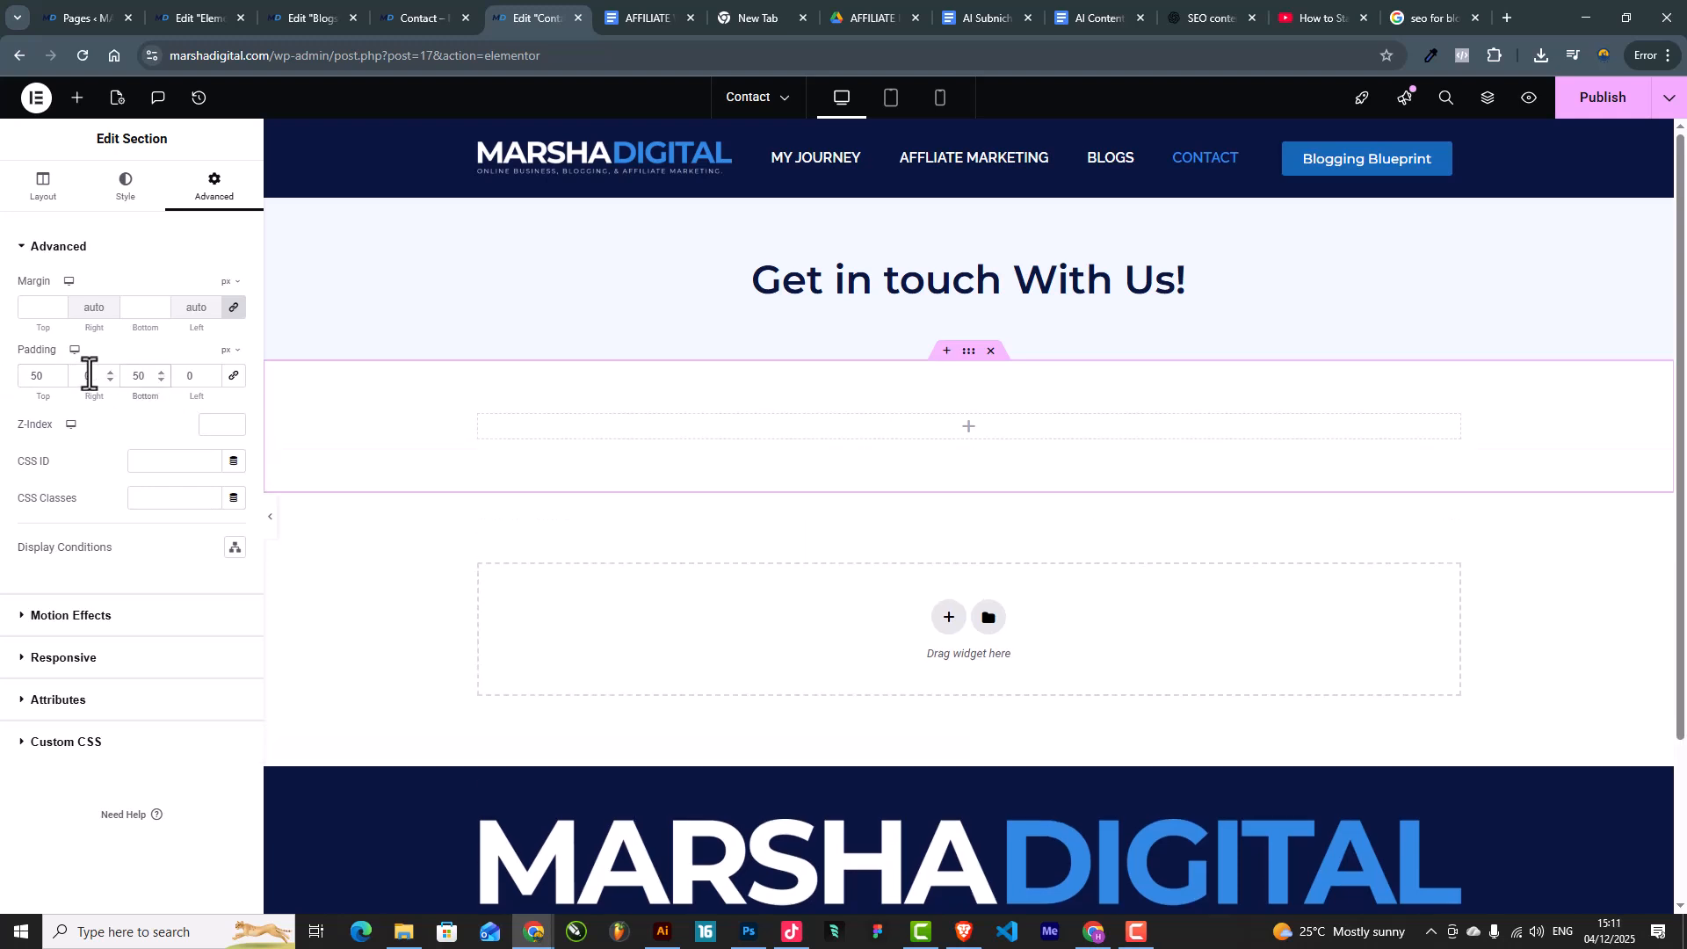
Step: Drag an Inner Section into it and delete its right column, leaving one column
left_click(77, 97)
left_click_drag(79, 327, 967, 429)
right_click(979, 440)
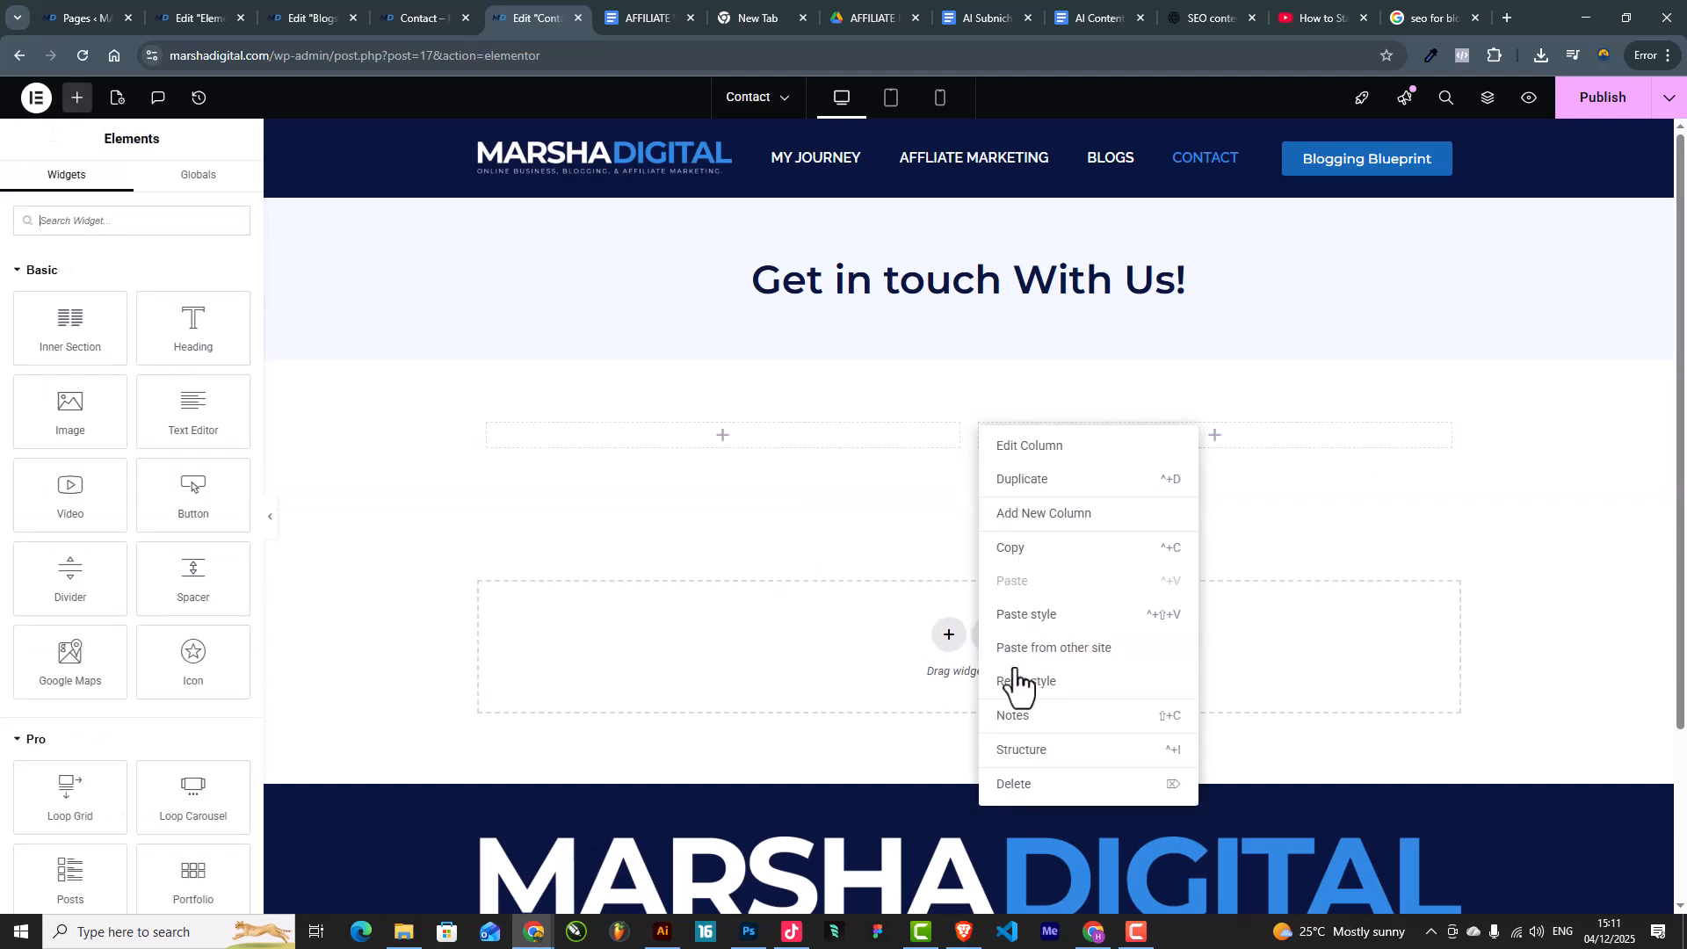
left_click(1002, 779)
left_click(962, 406)
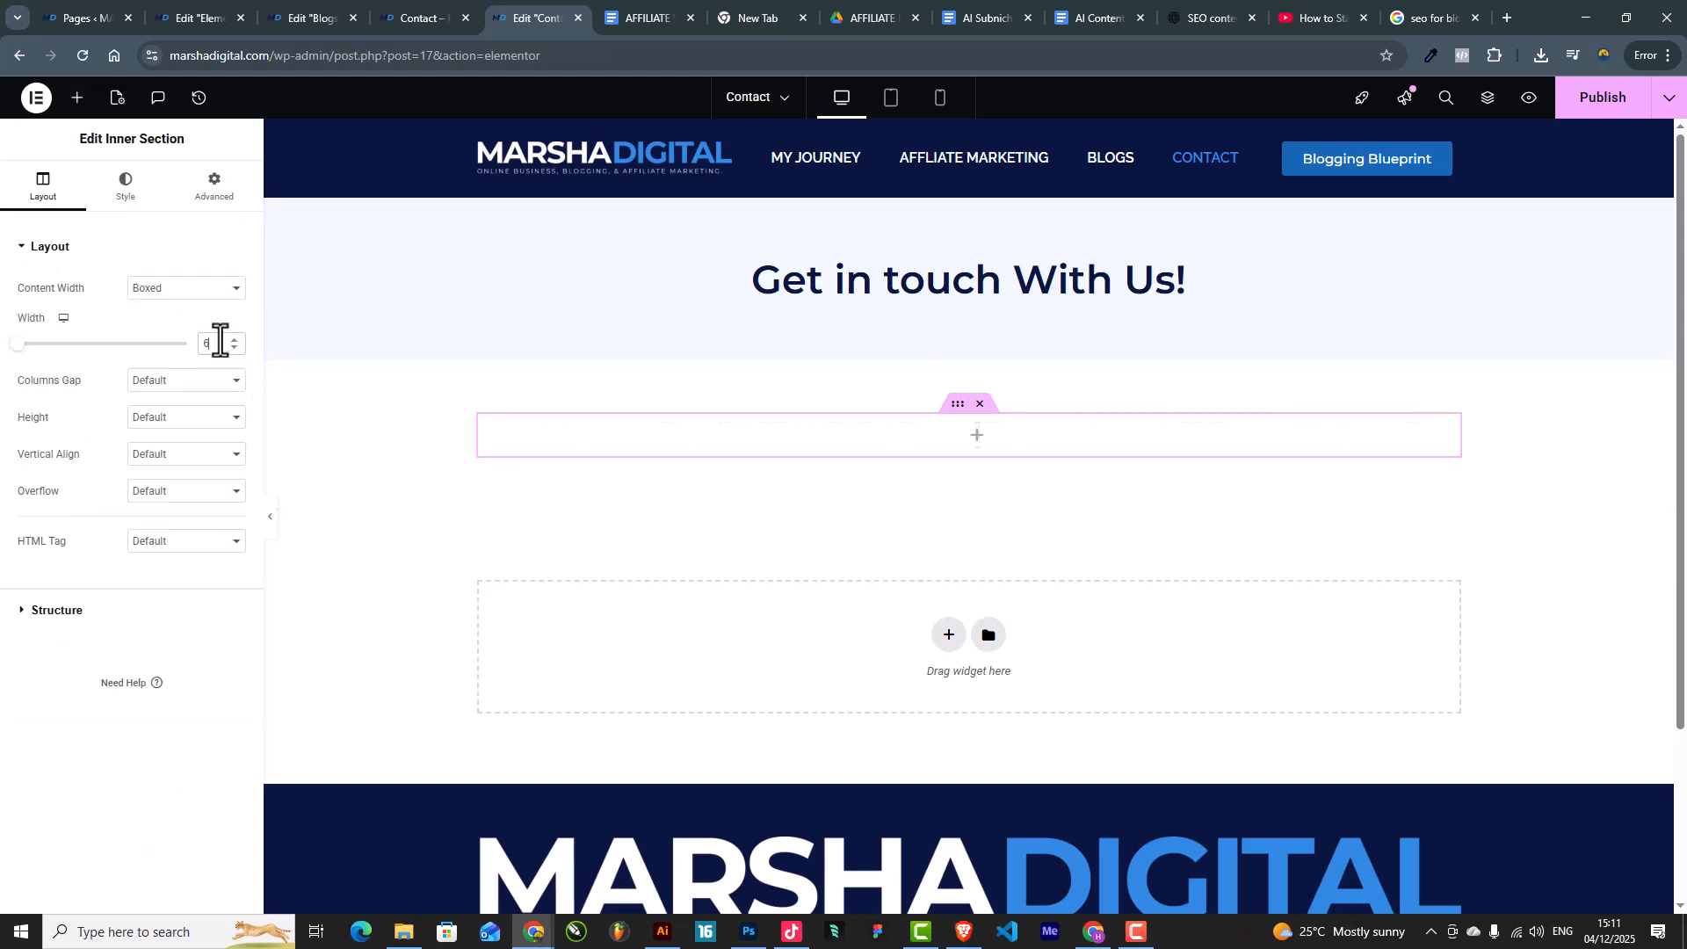
Step: Drag a Form widget into the inner section
left_click(77, 98)
type("form")
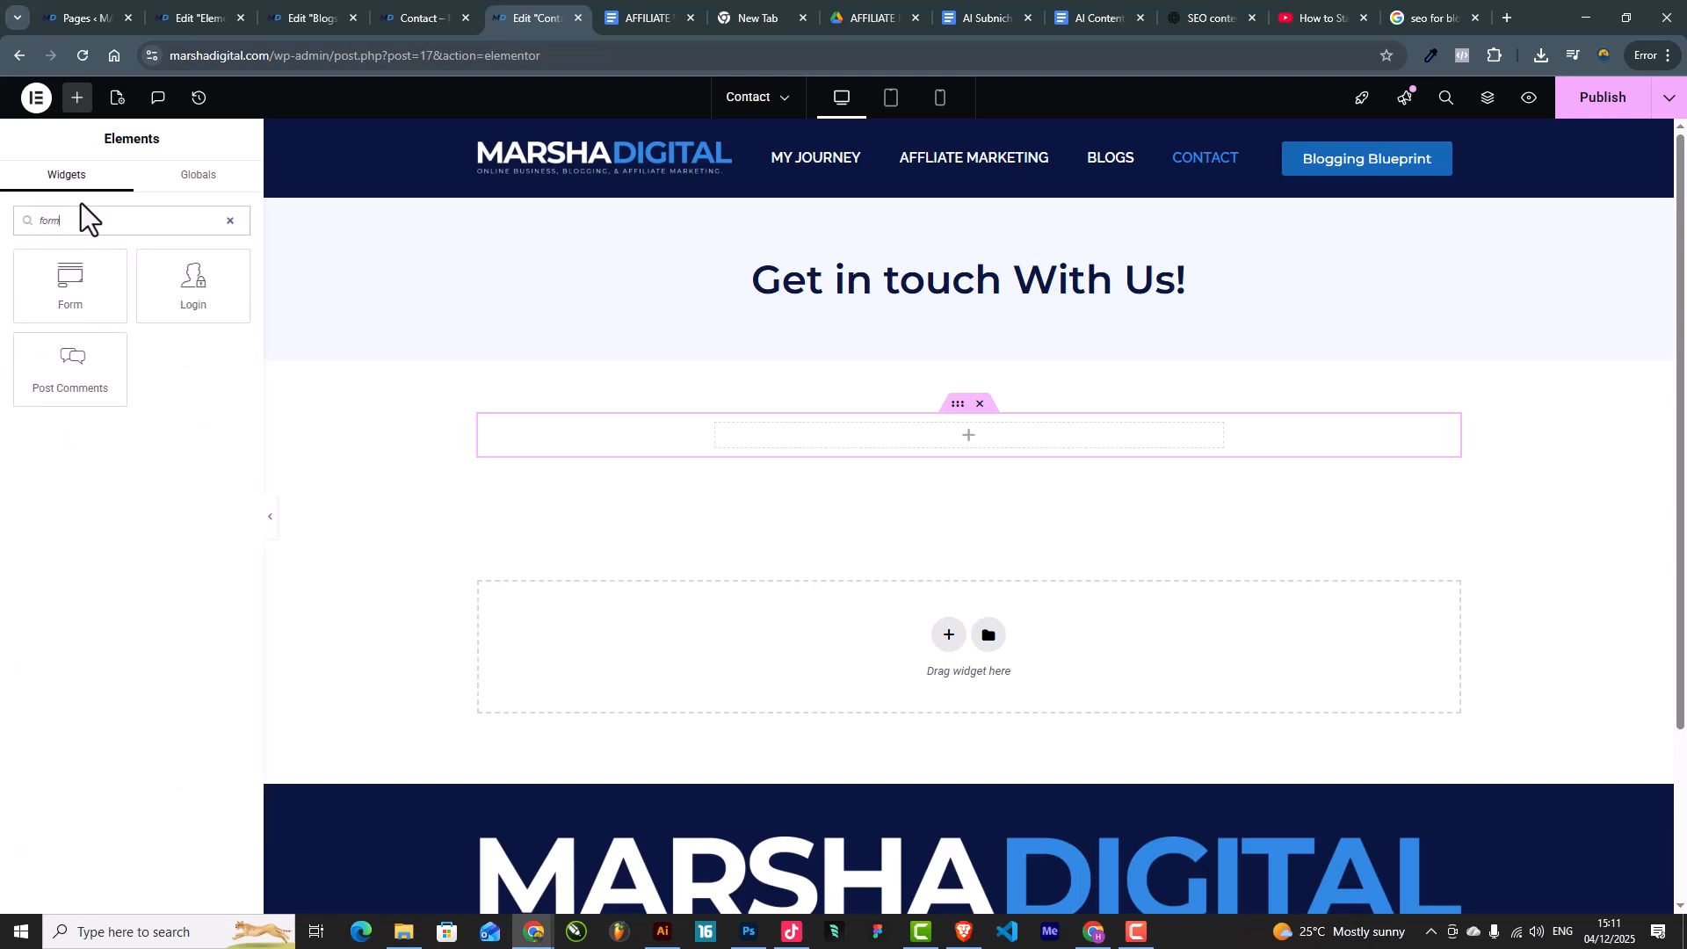
left_click_drag(98, 308, 1035, 445)
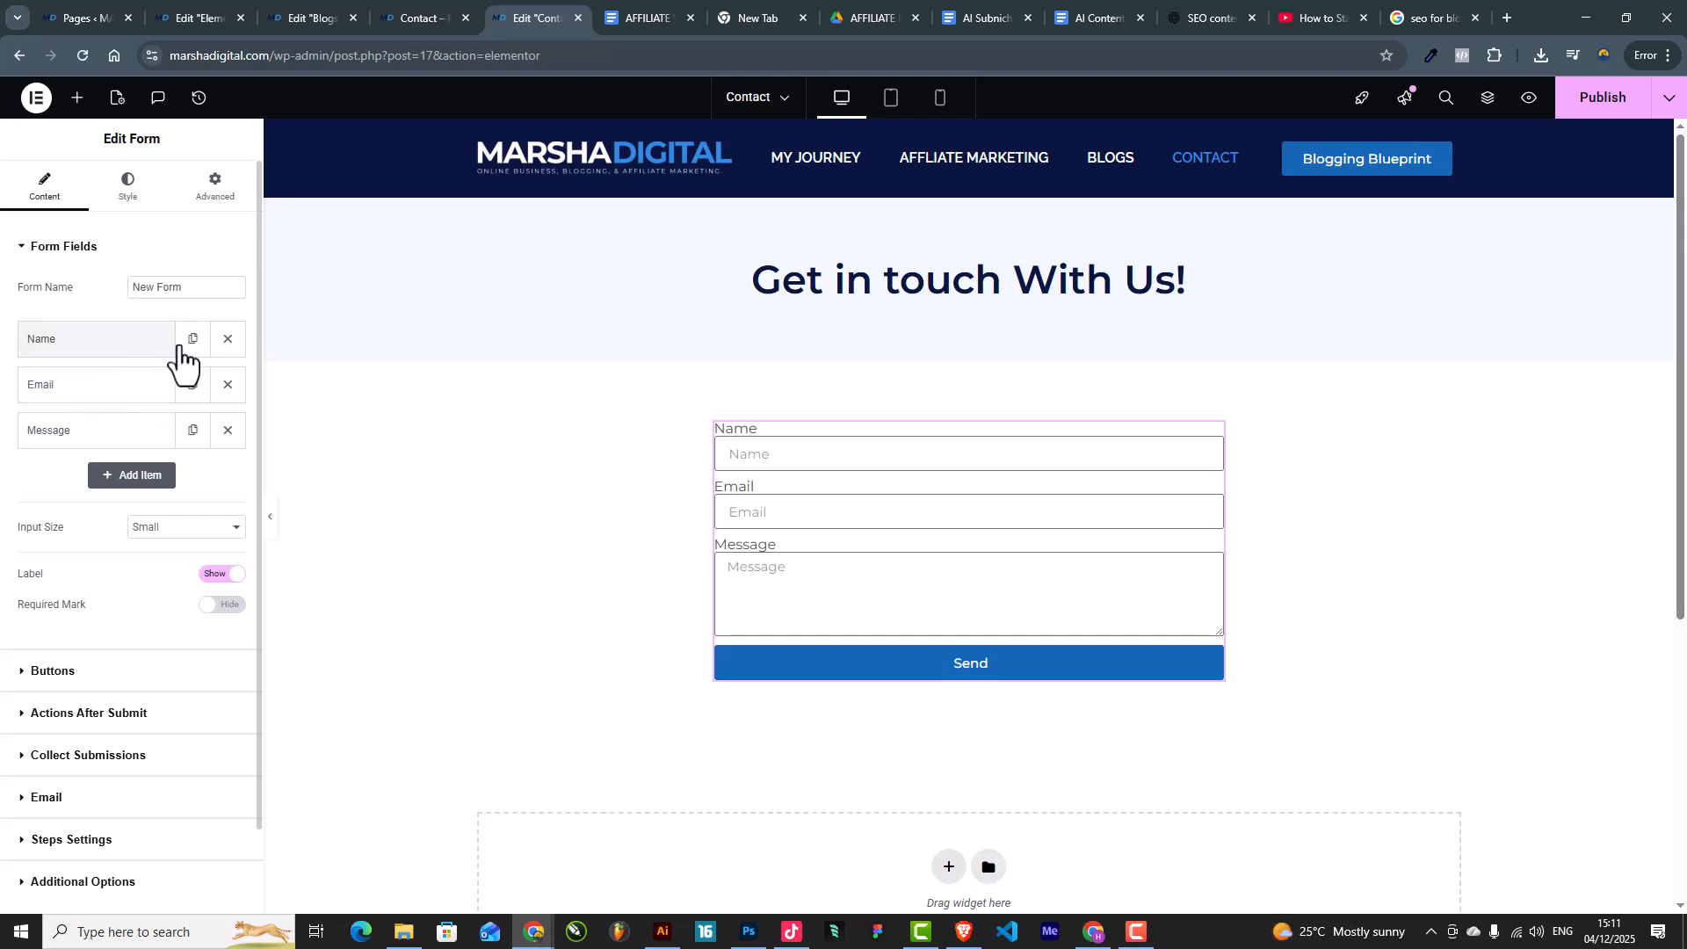
Step: Add a Phone-type field, move it below Name, and hide the form field labels
left_click(130, 476)
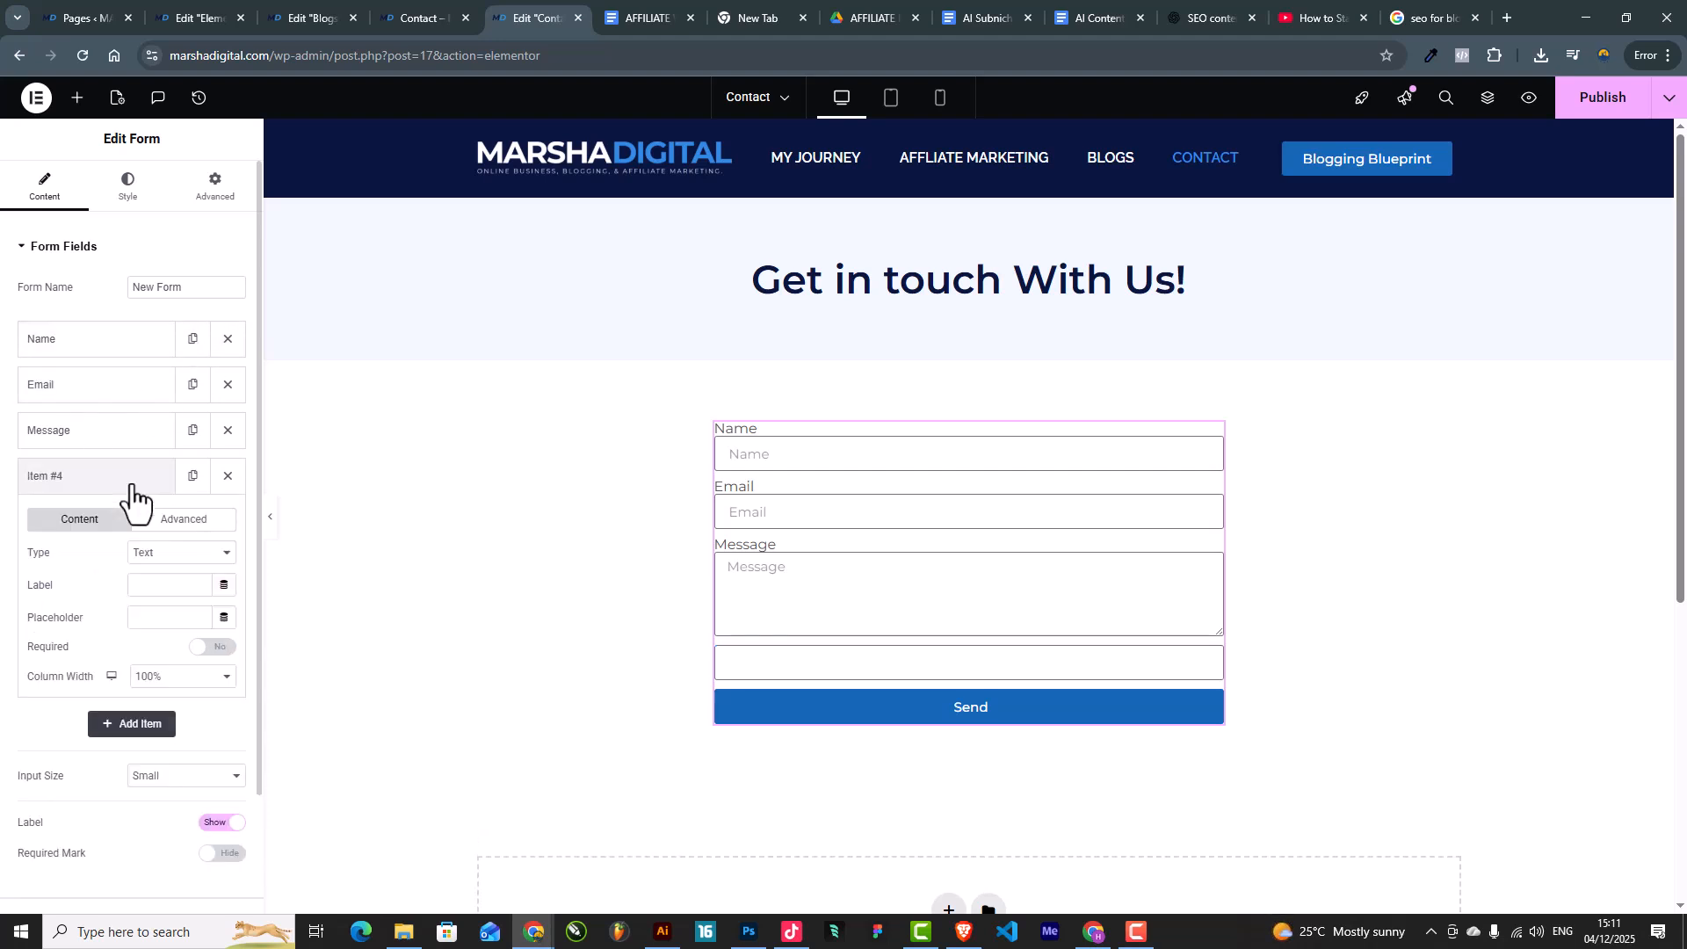
left_click(137, 554)
left_click(169, 214)
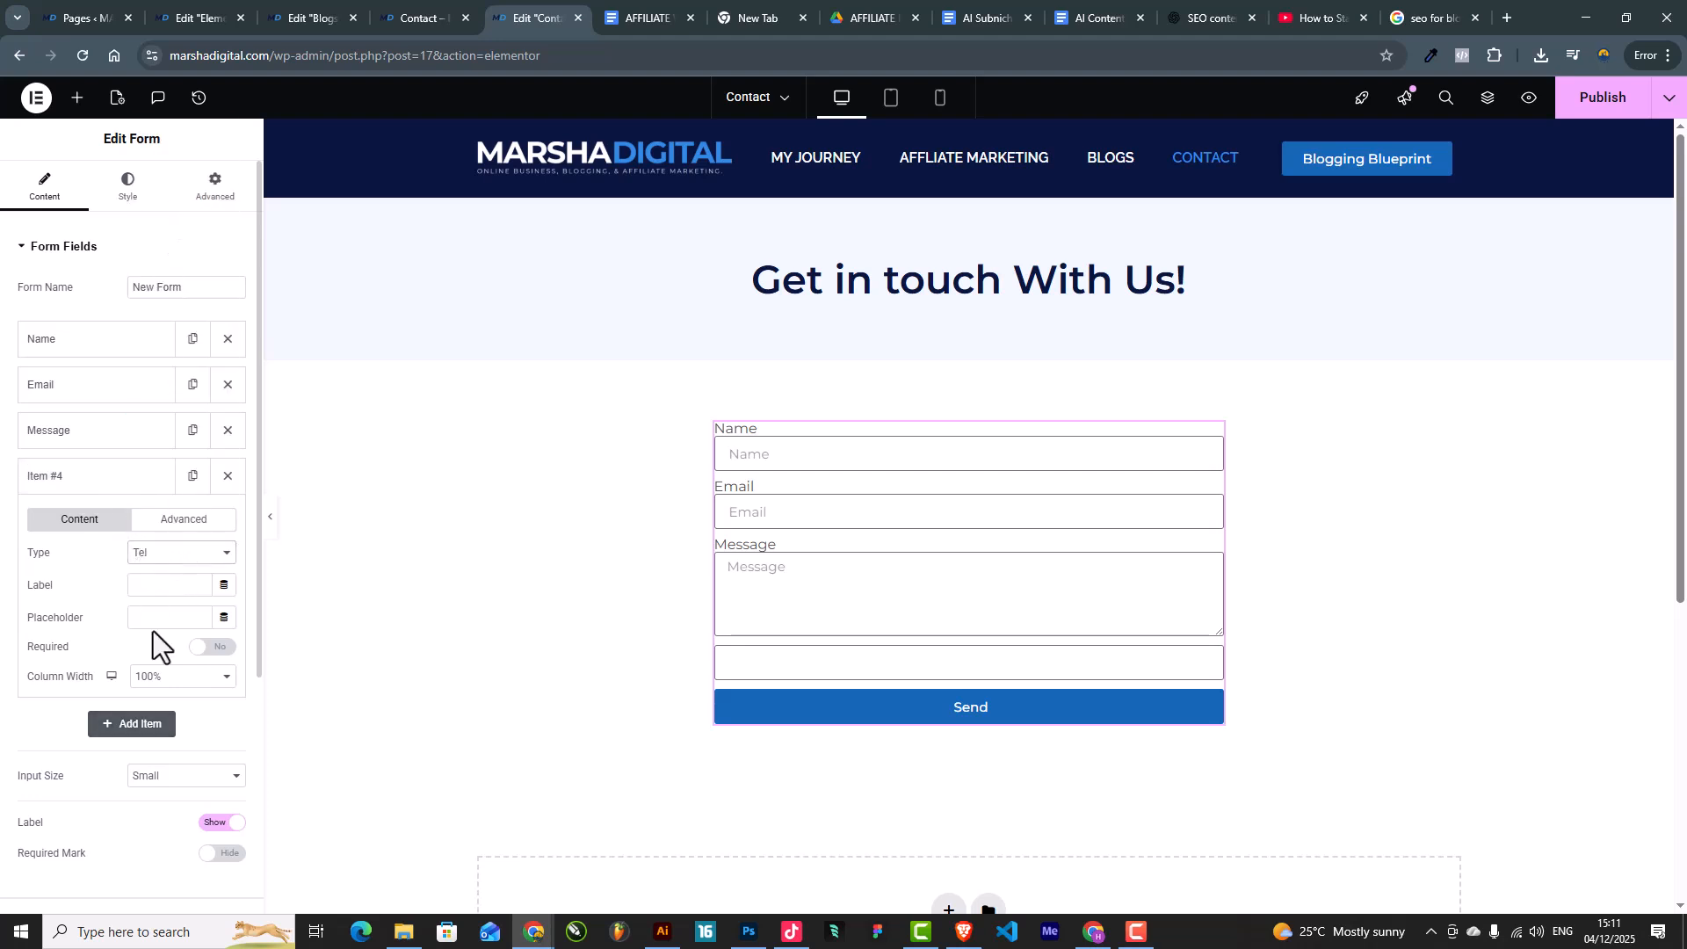
left_click(129, 585)
type("Phone")
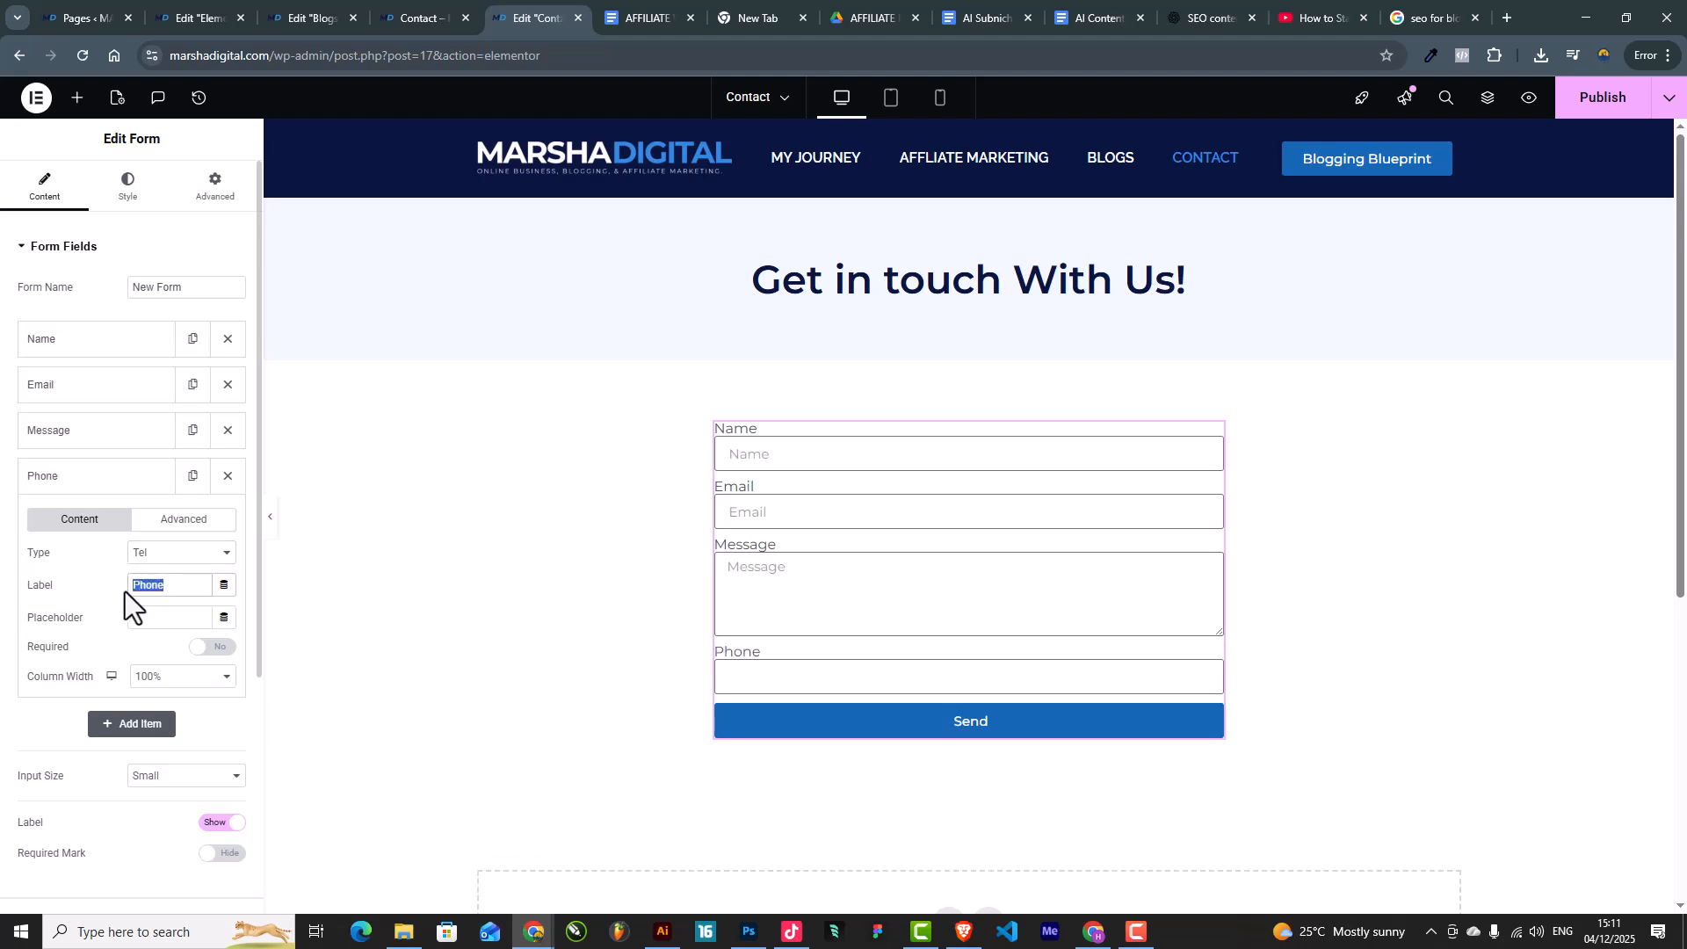
left_click(164, 620)
left_click(88, 479)
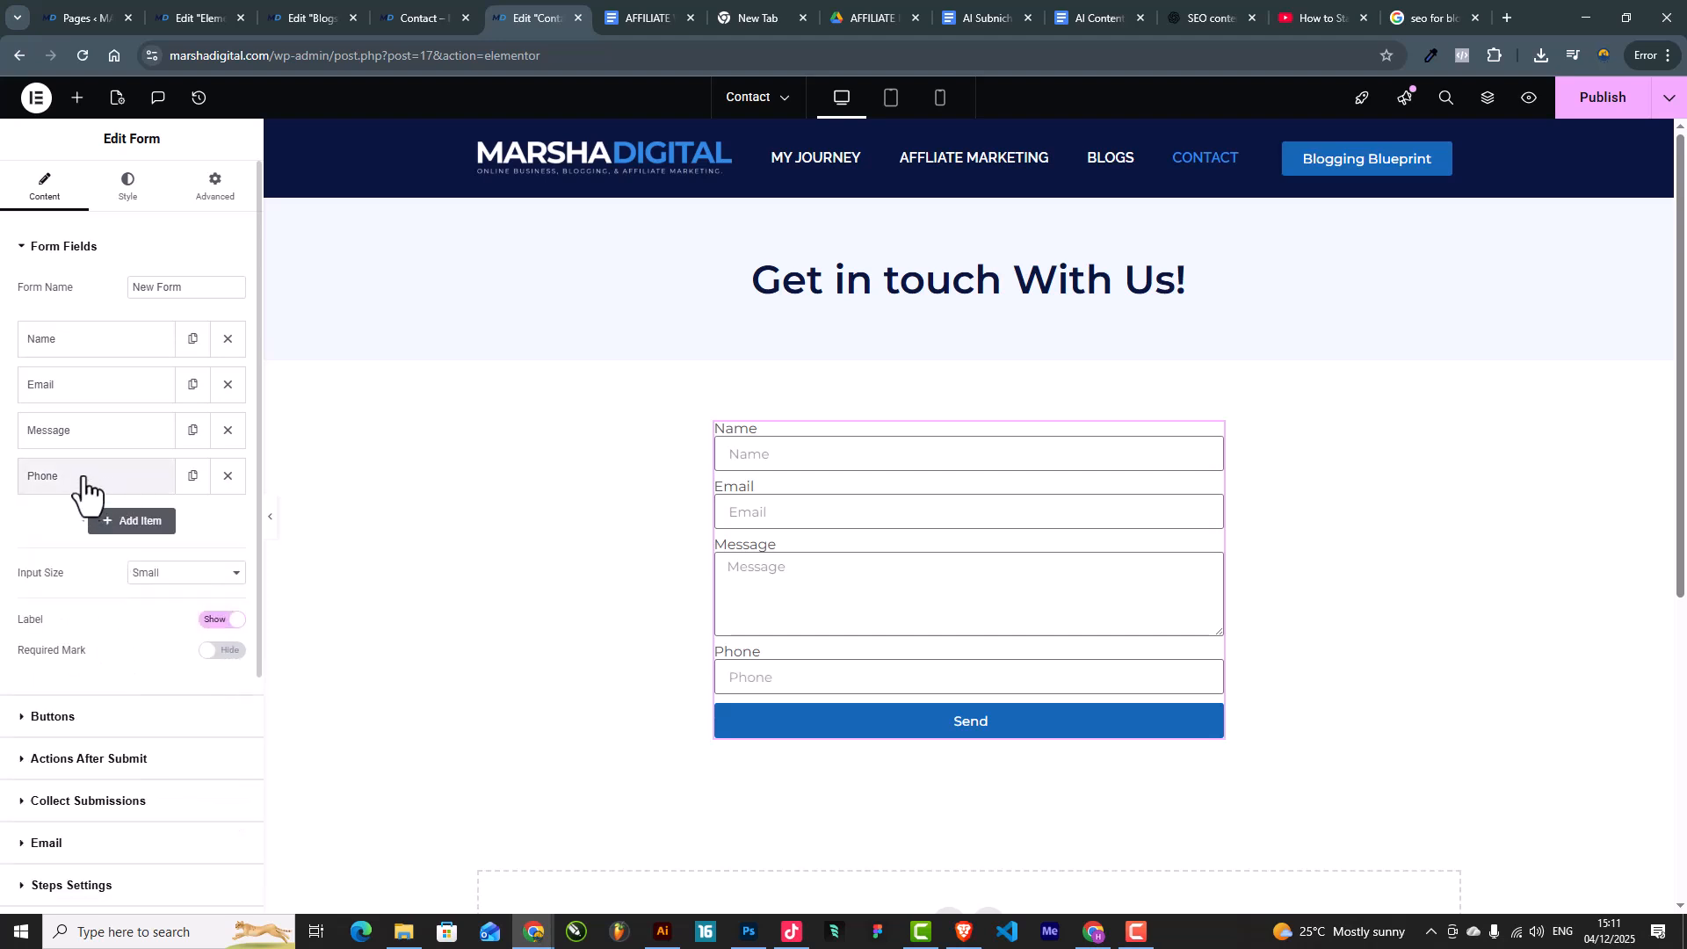
left_click_drag(83, 479, 81, 382)
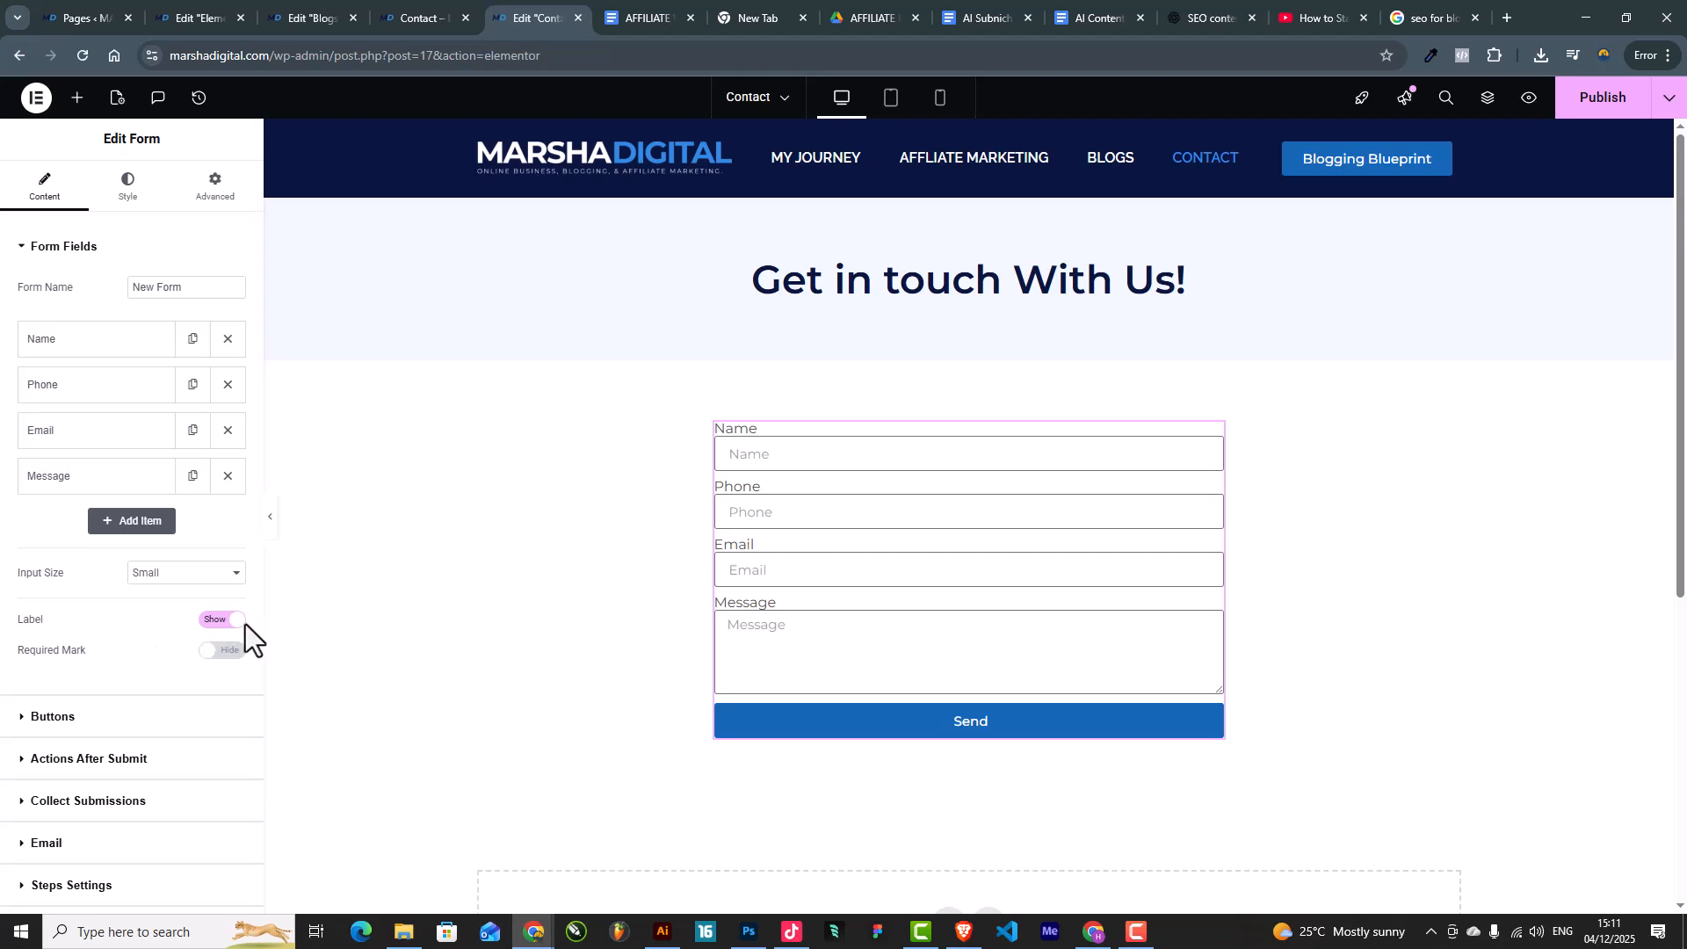
left_click(225, 620)
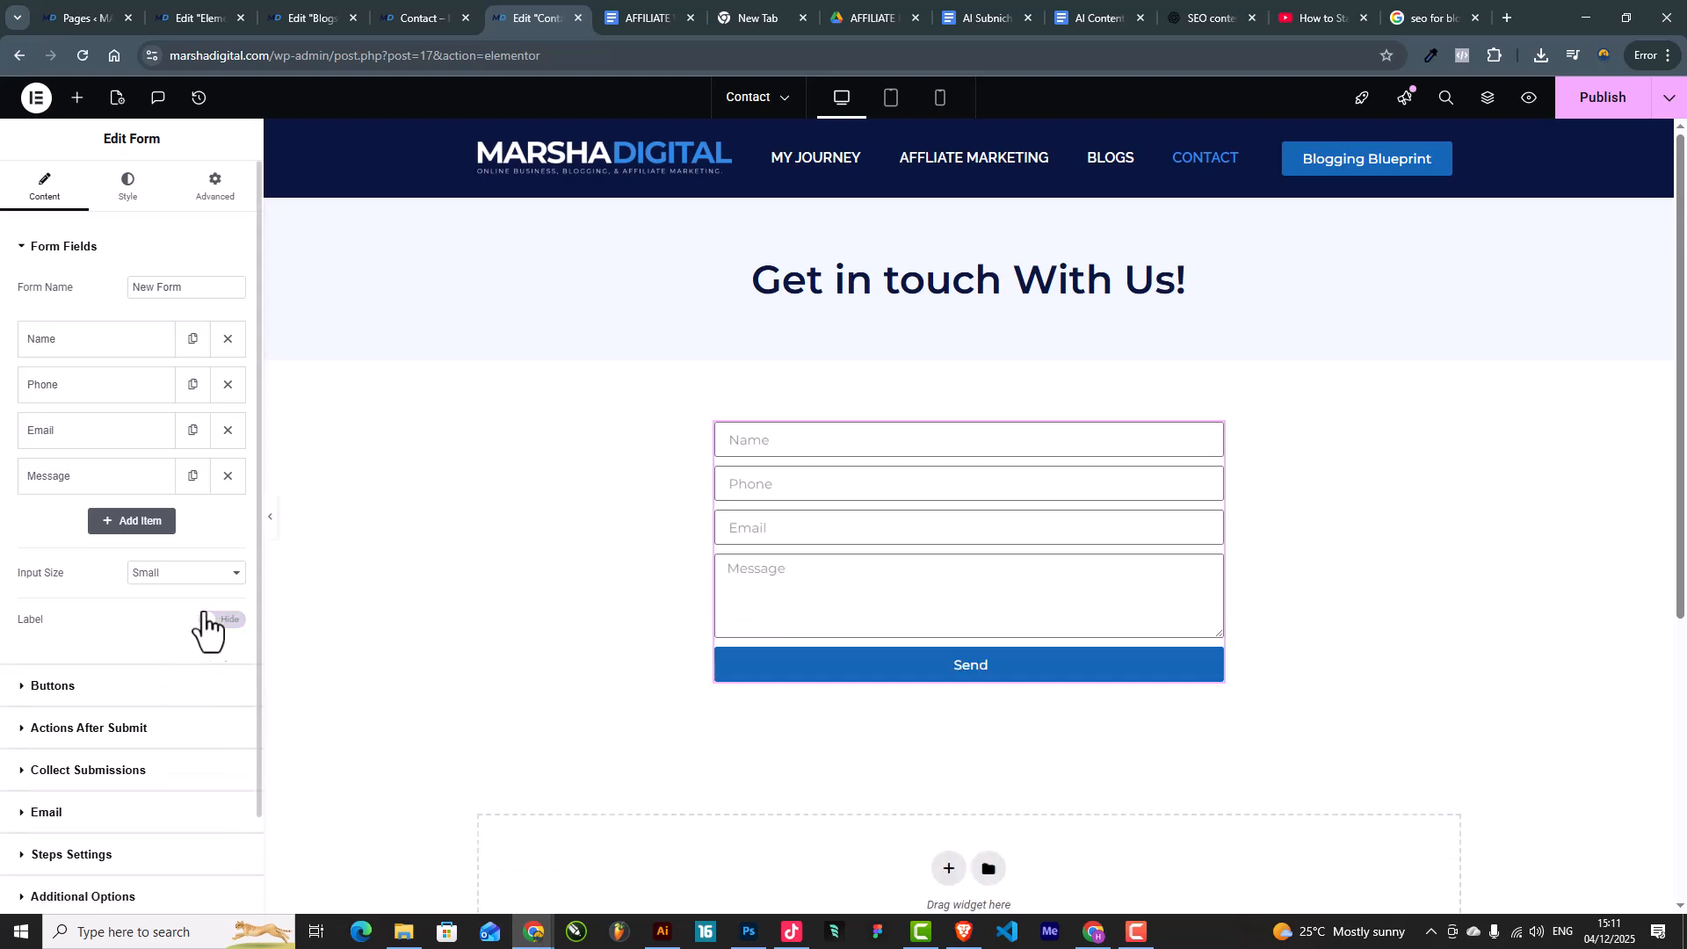
Step: Set the form Input Size to Large and the Rows Gap to 30
left_click(184, 578)
left_click(158, 663)
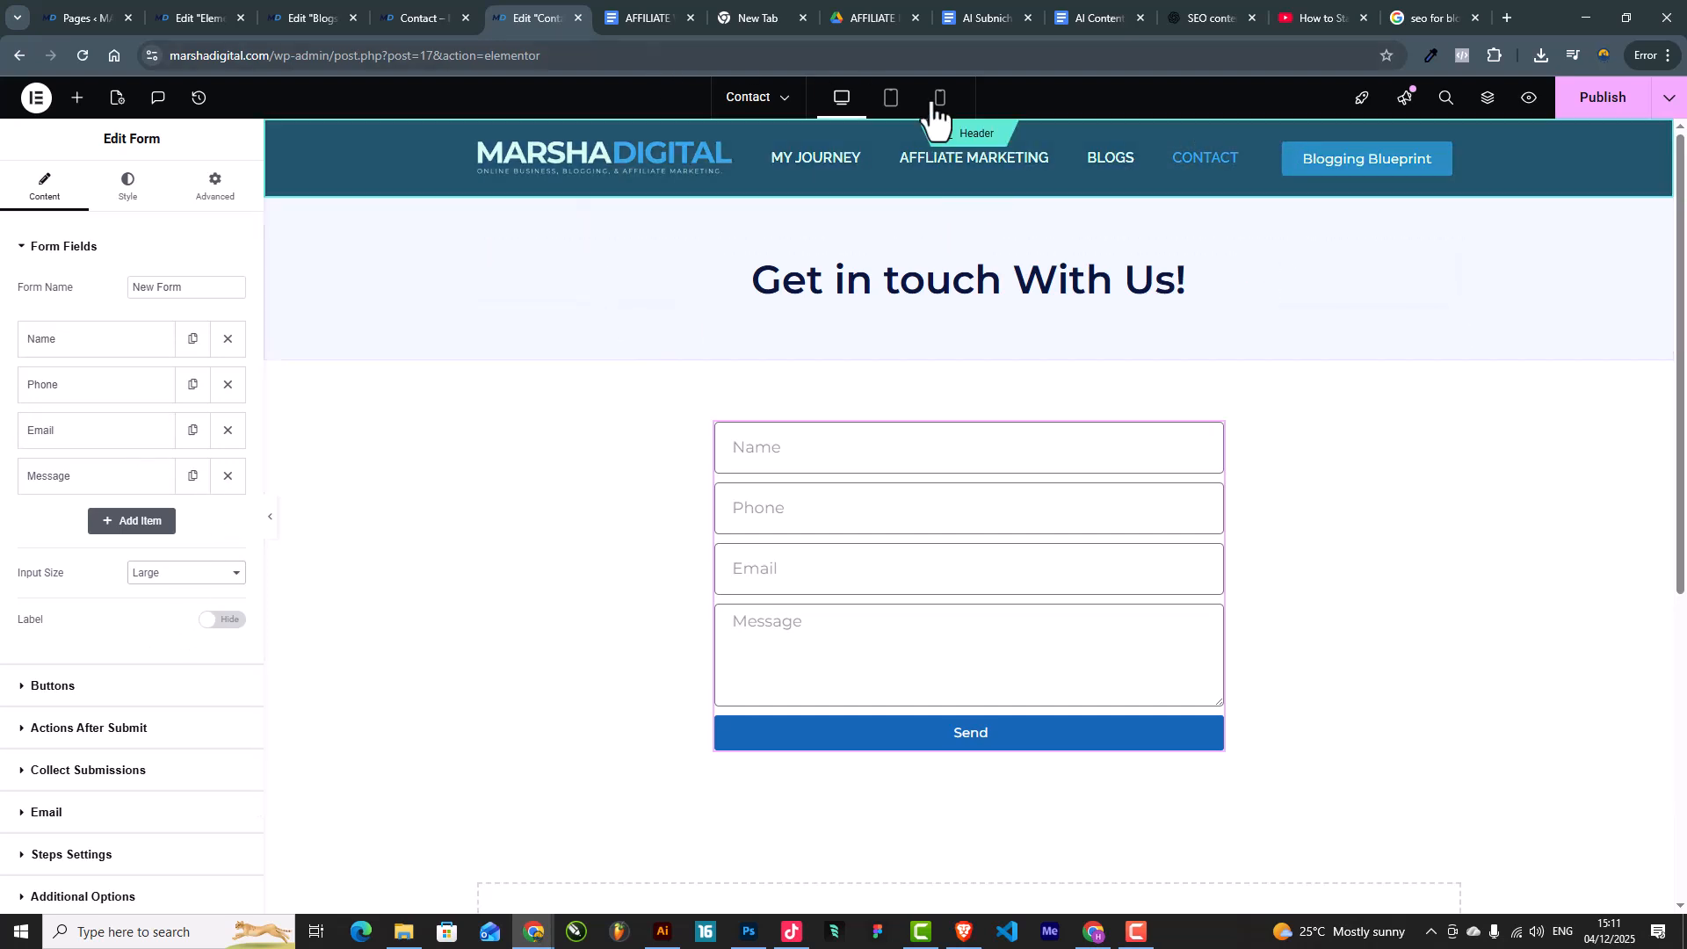
left_click_drag(1412, 18, 1686, 7)
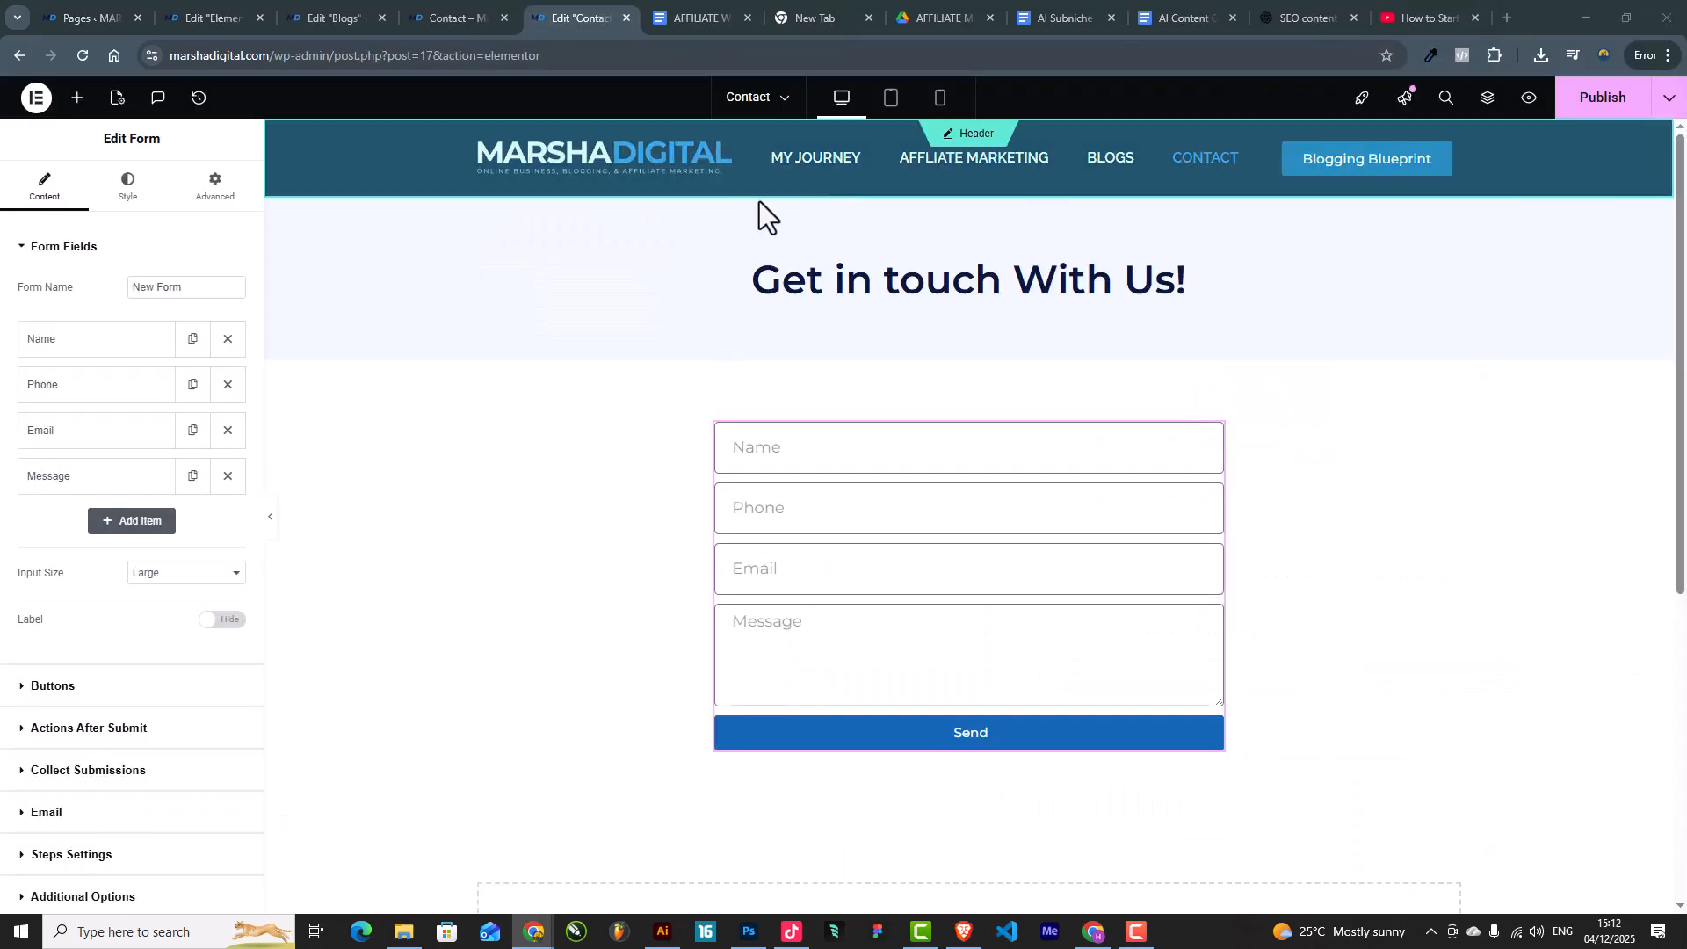
left_click(124, 214)
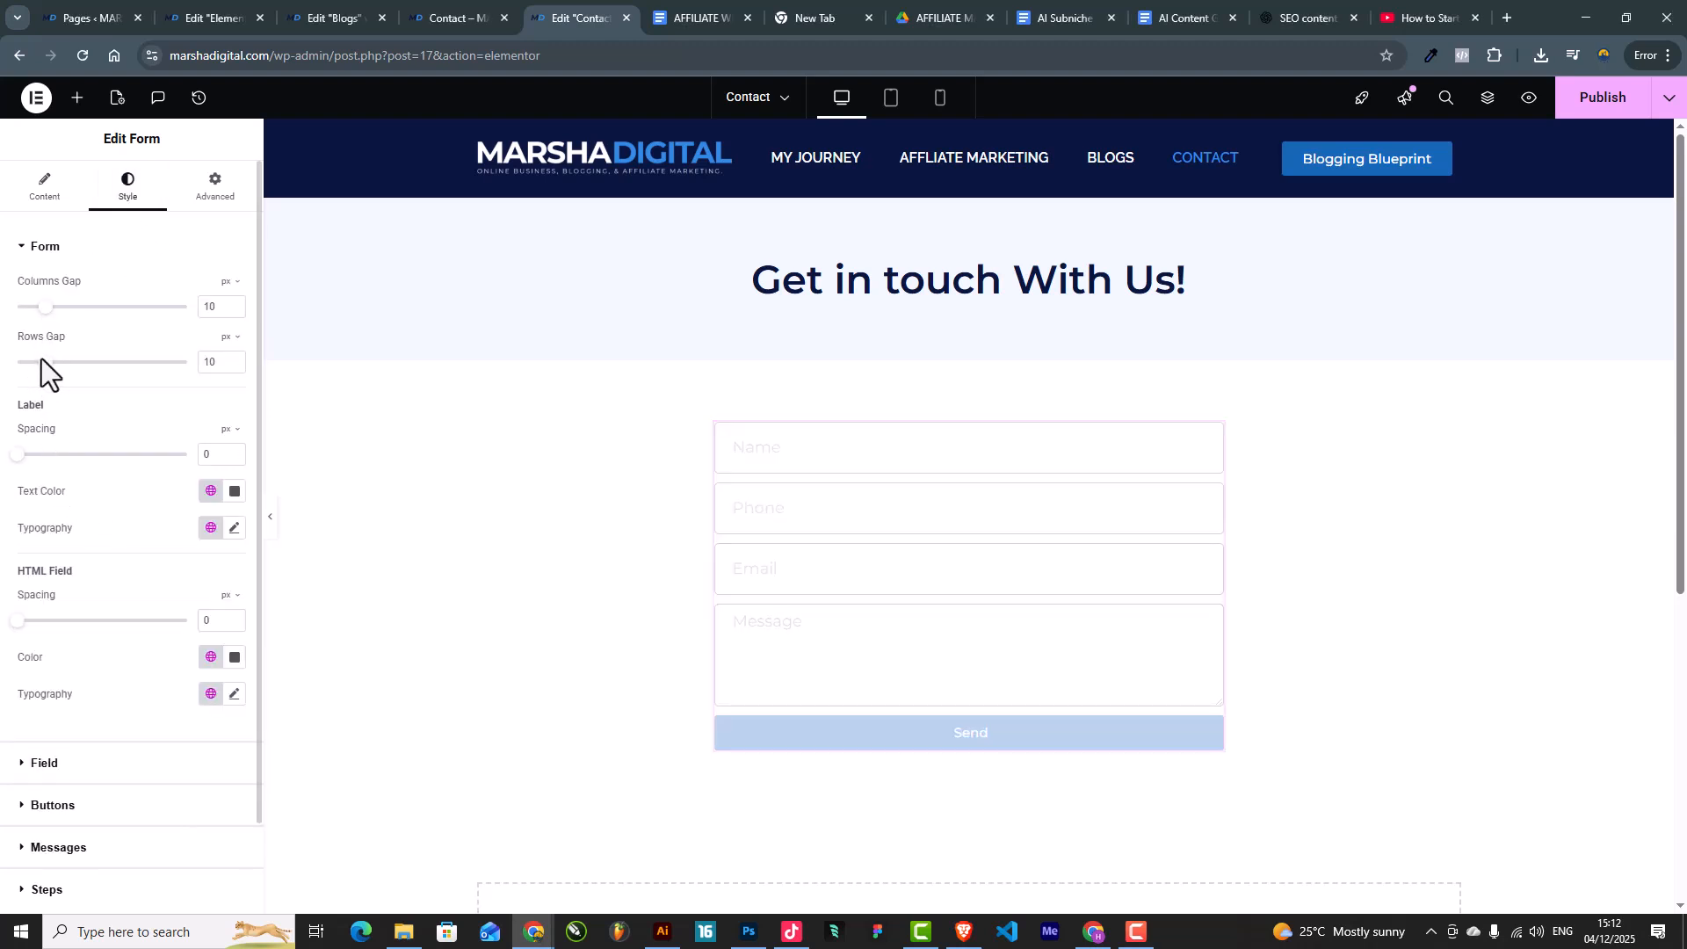
left_click_drag(43, 366, 101, 374)
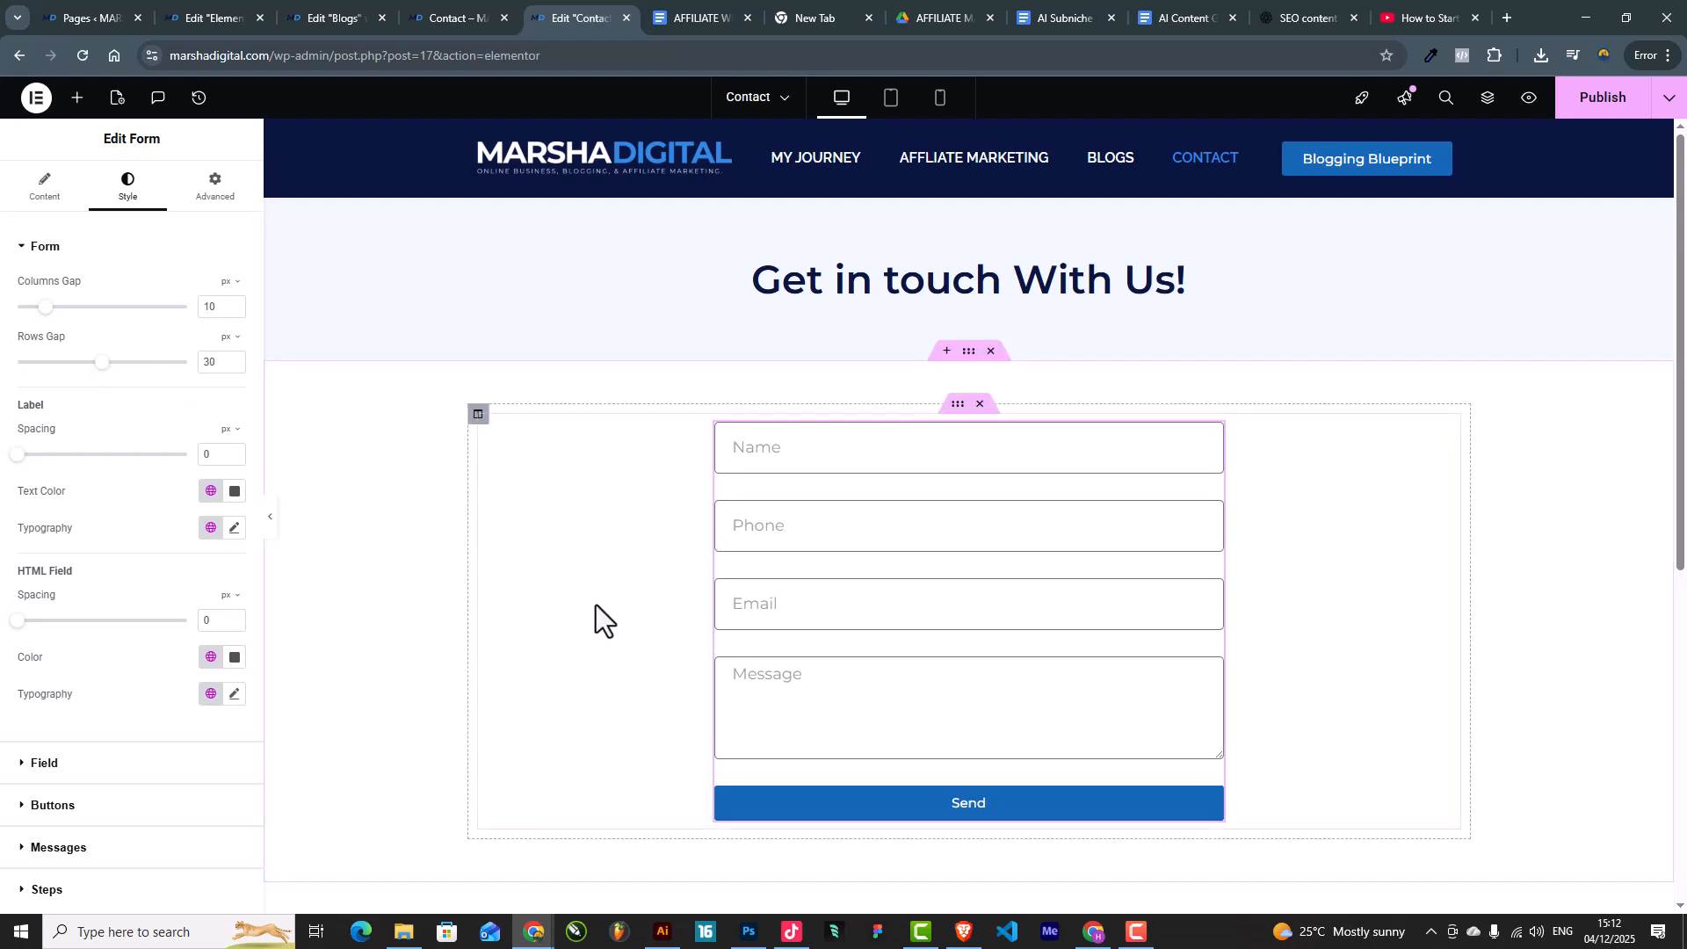
Step: Change the submit button text to 'Send Message!' and its typography size to 20 px
left_click(44, 186)
scroll(123, 756, "down", 3)
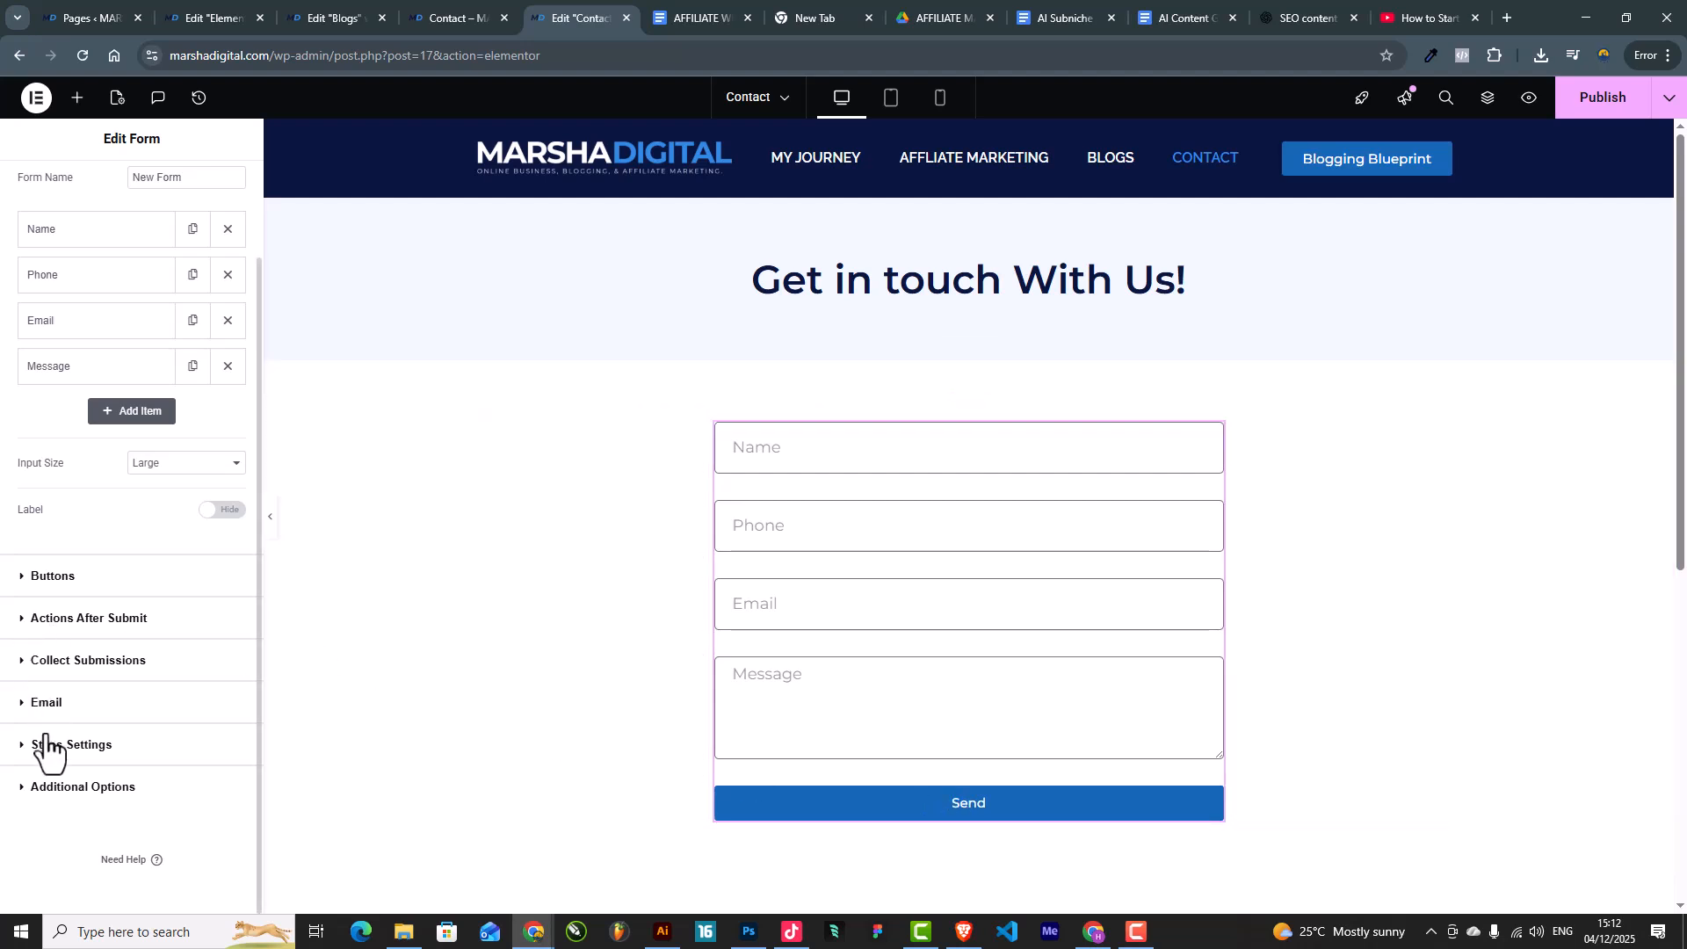
left_click(51, 577)
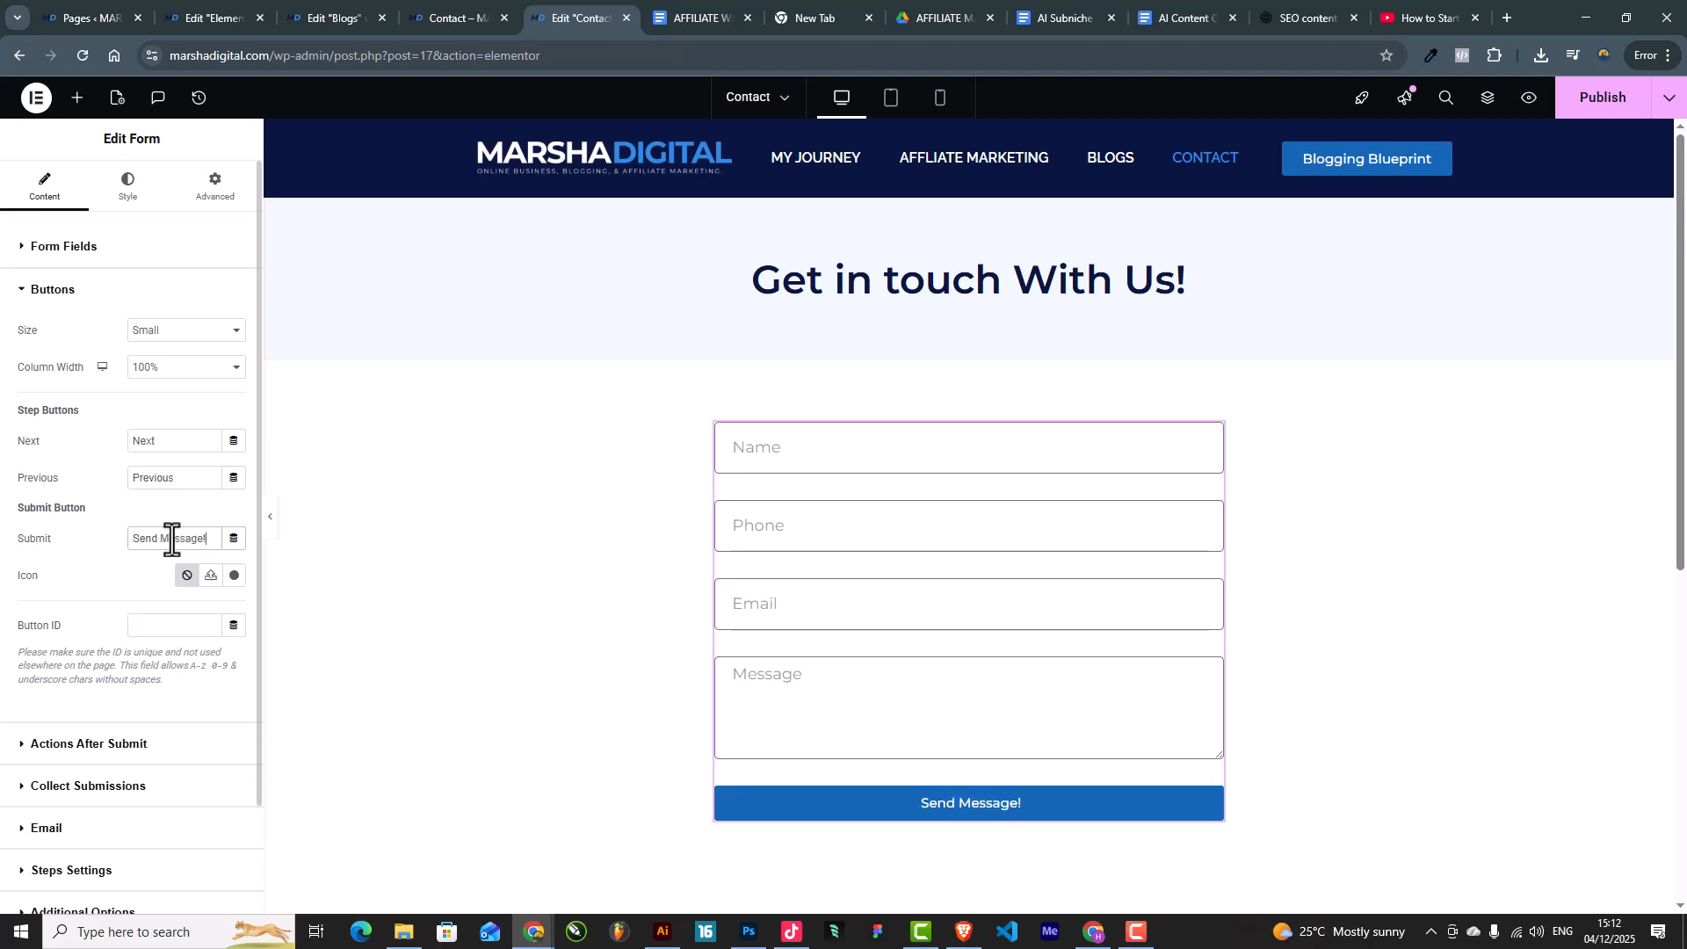
left_click(132, 204)
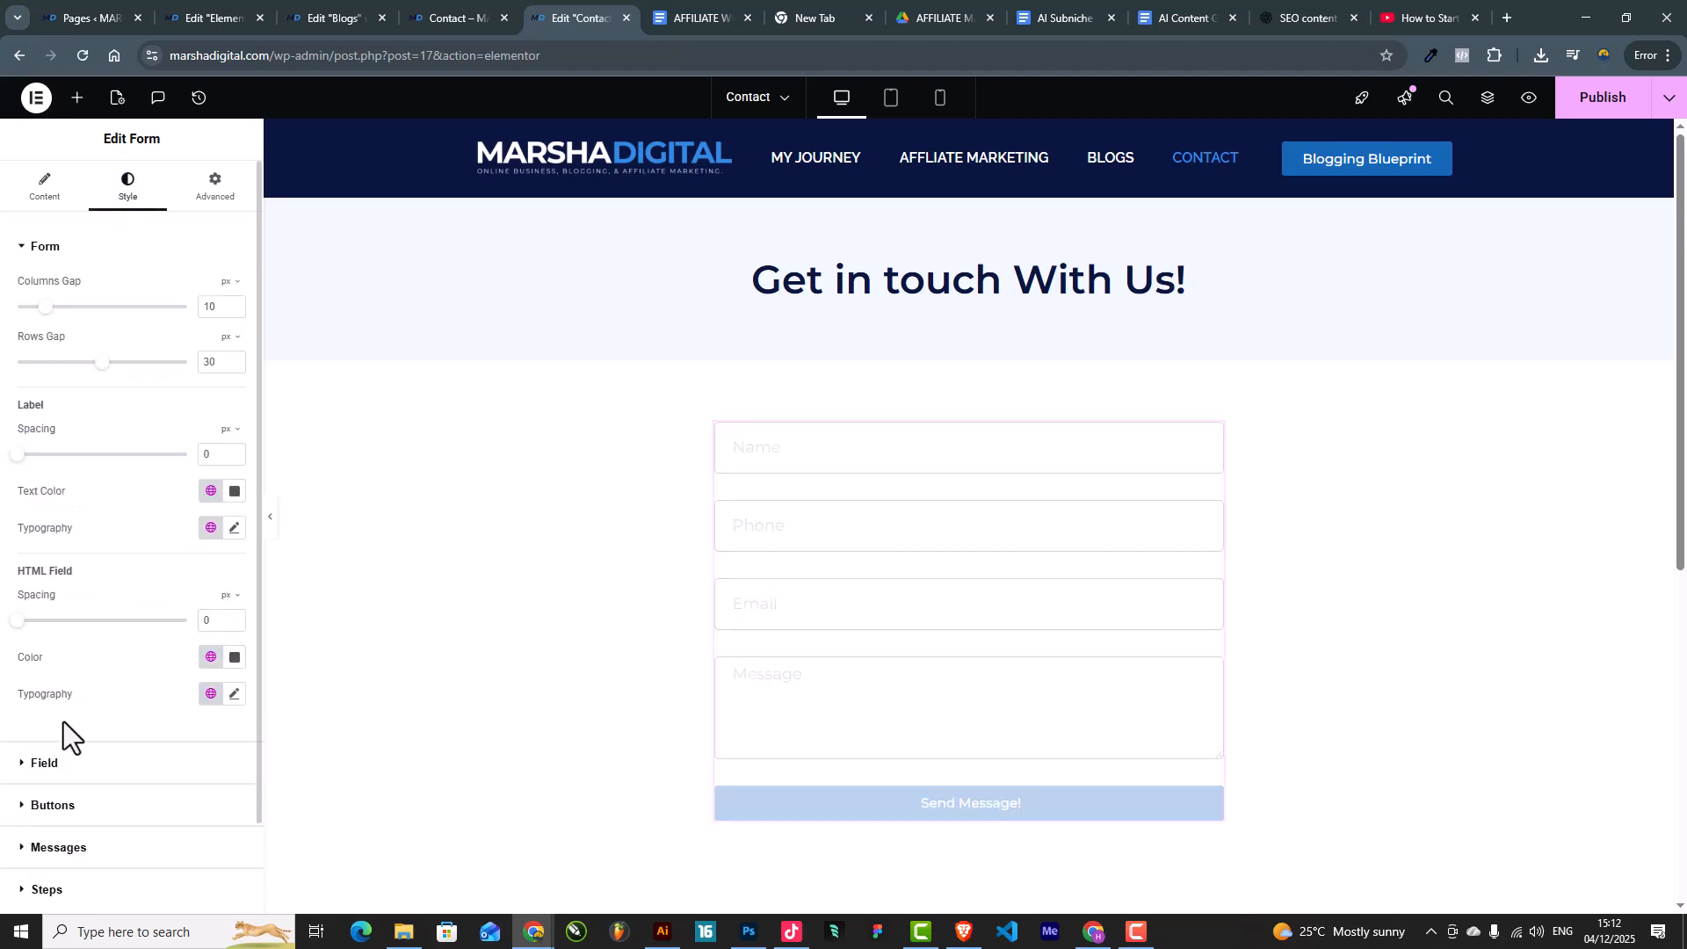
scroll(62, 730, "down", 2)
left_click(62, 705)
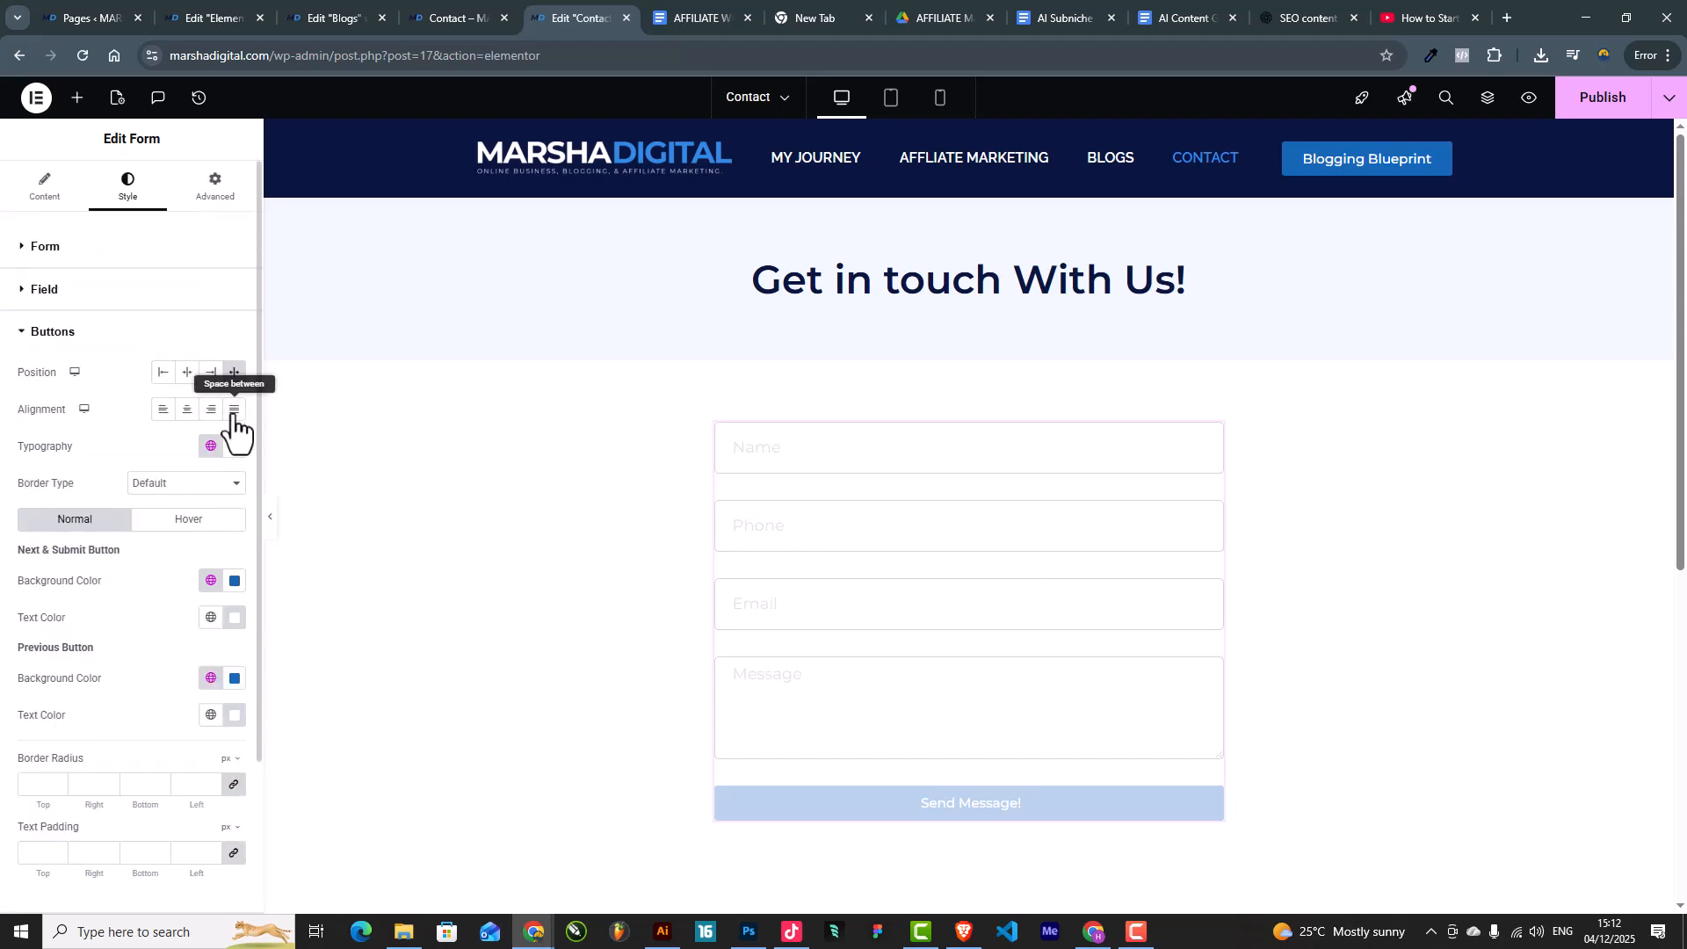
left_click(232, 446)
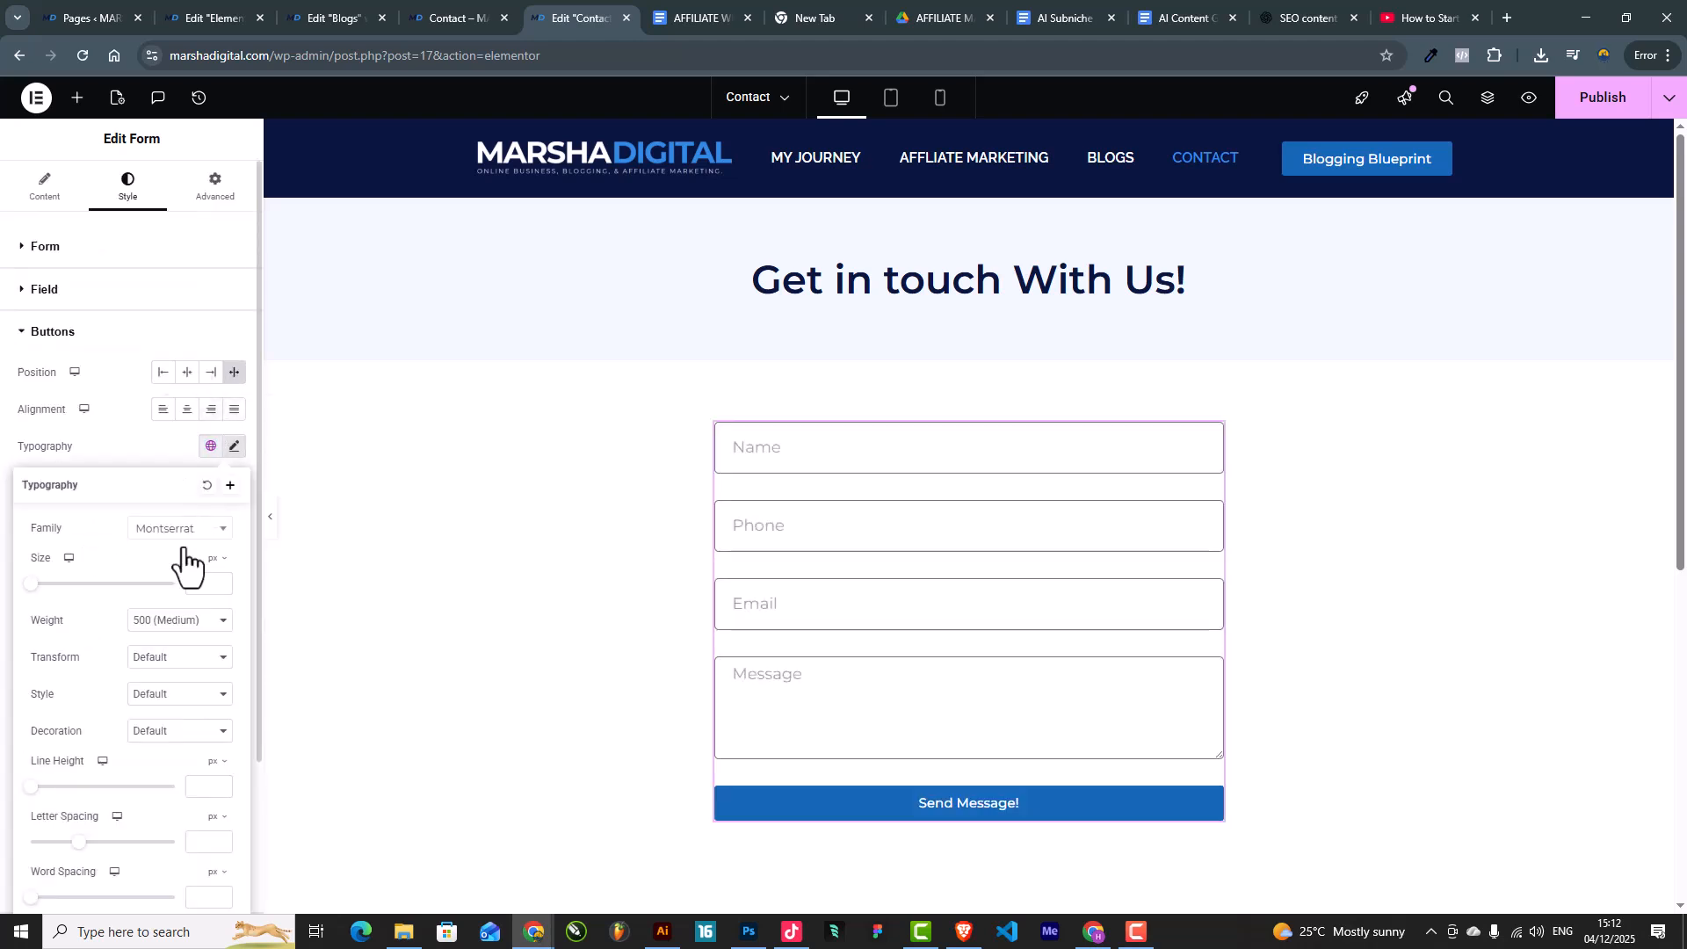
left_click(191, 587)
type("20")
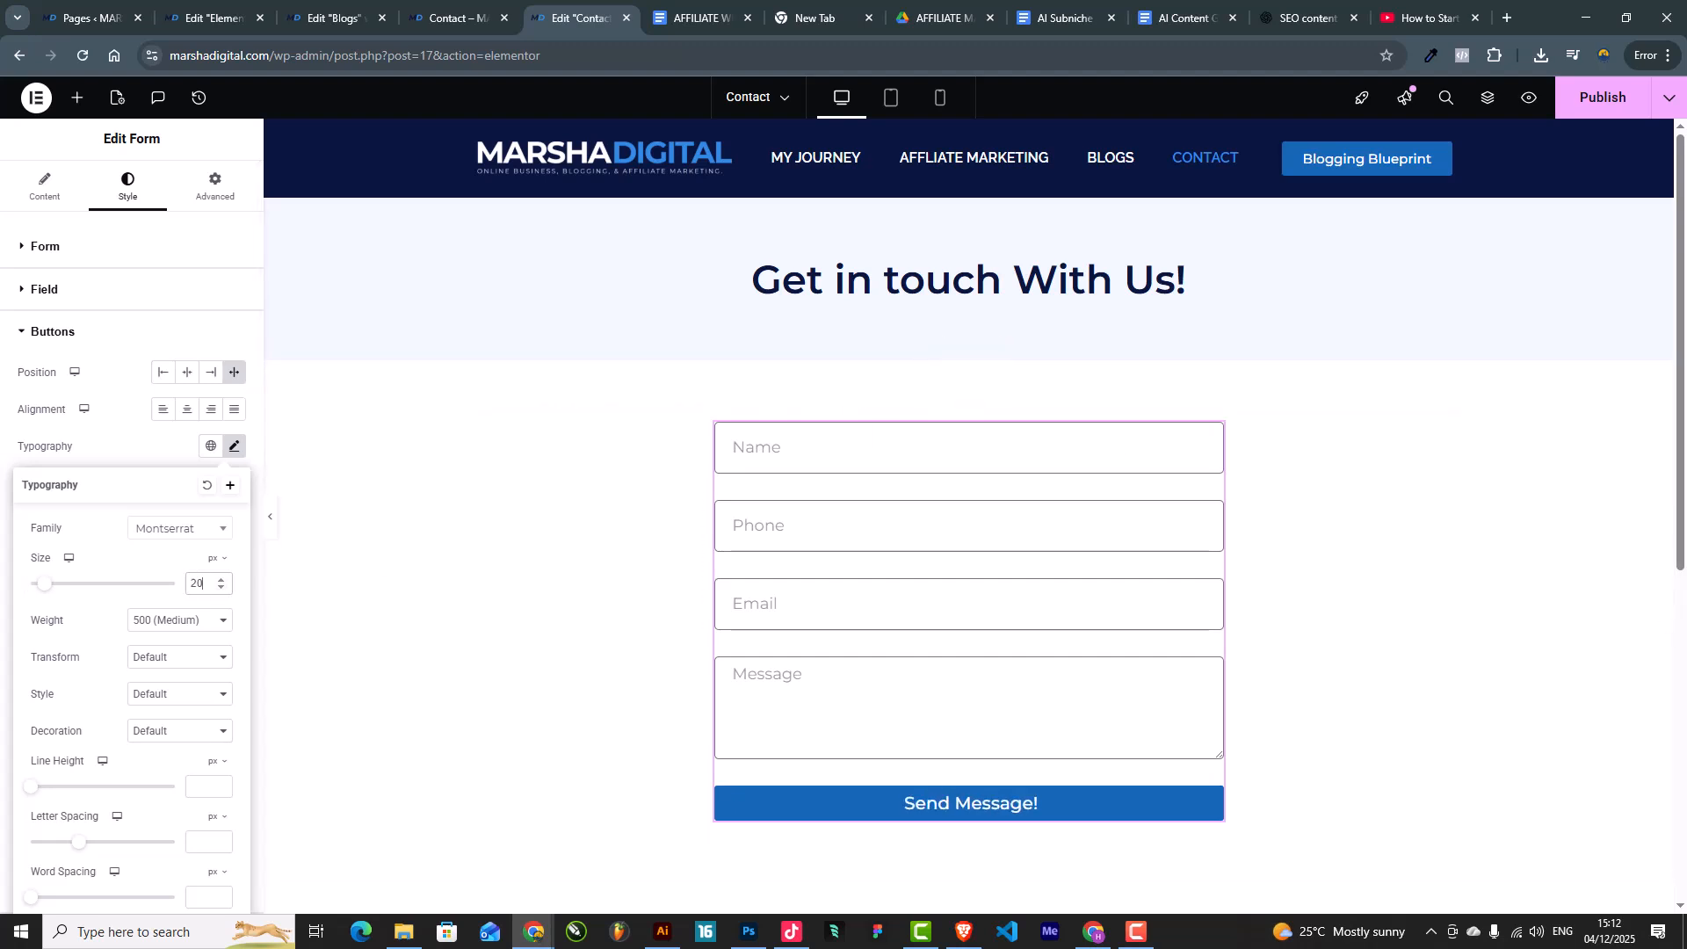
scroll(1039, 509, "down", 7)
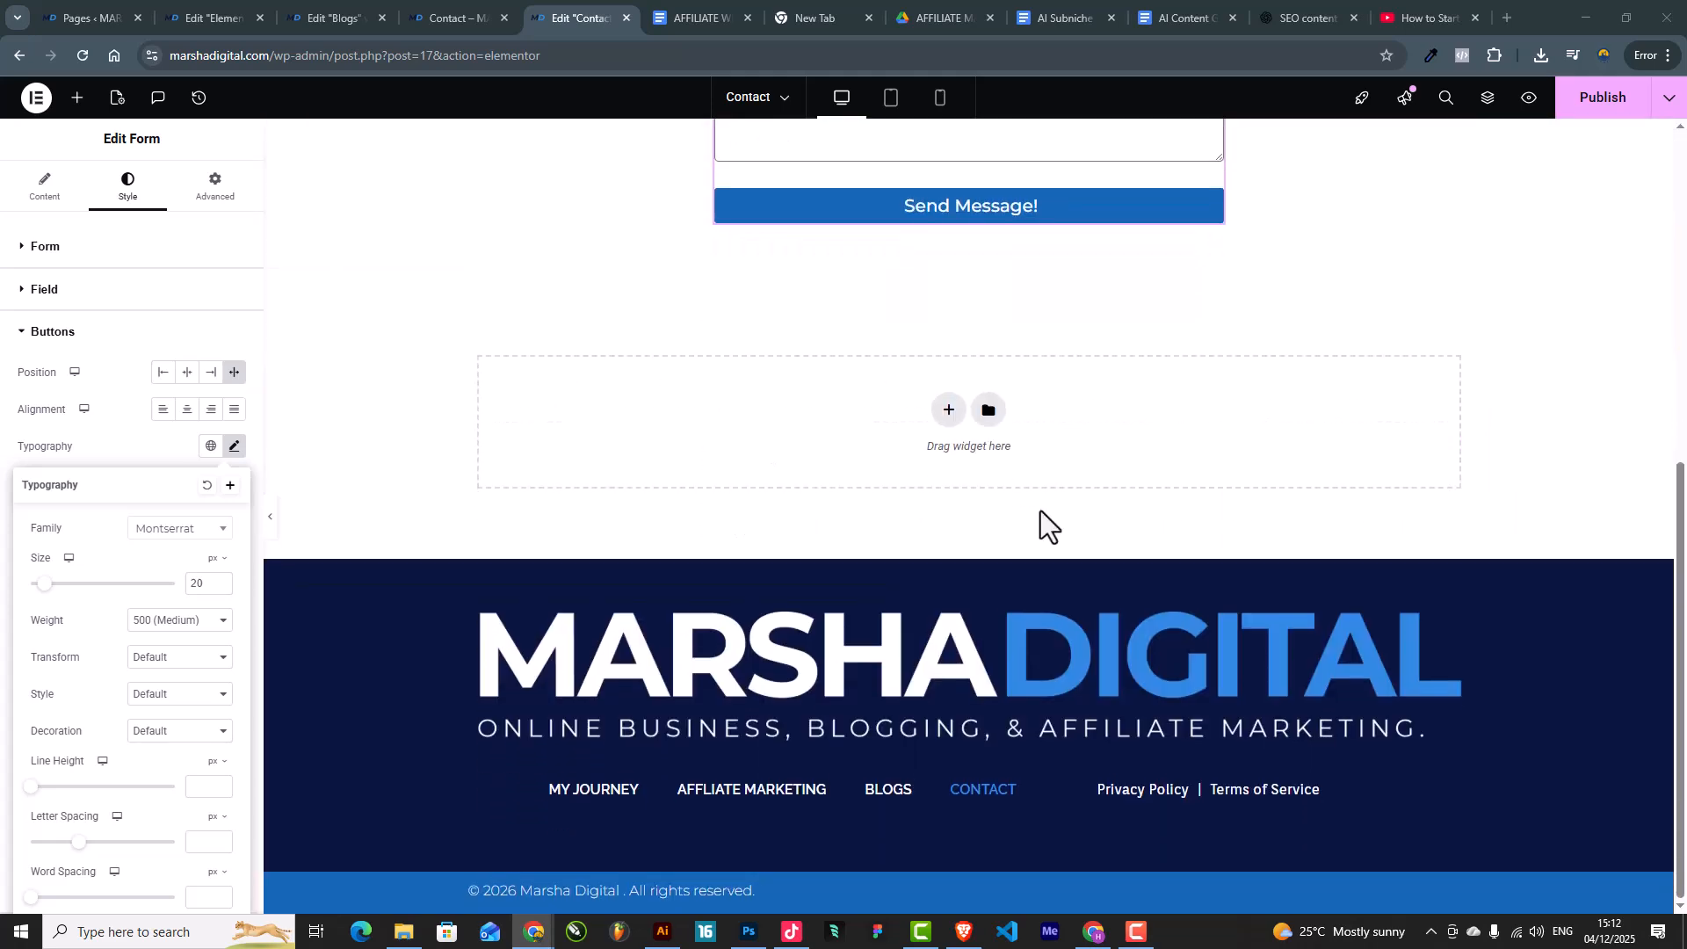
scroll(1040, 519, "up", 7)
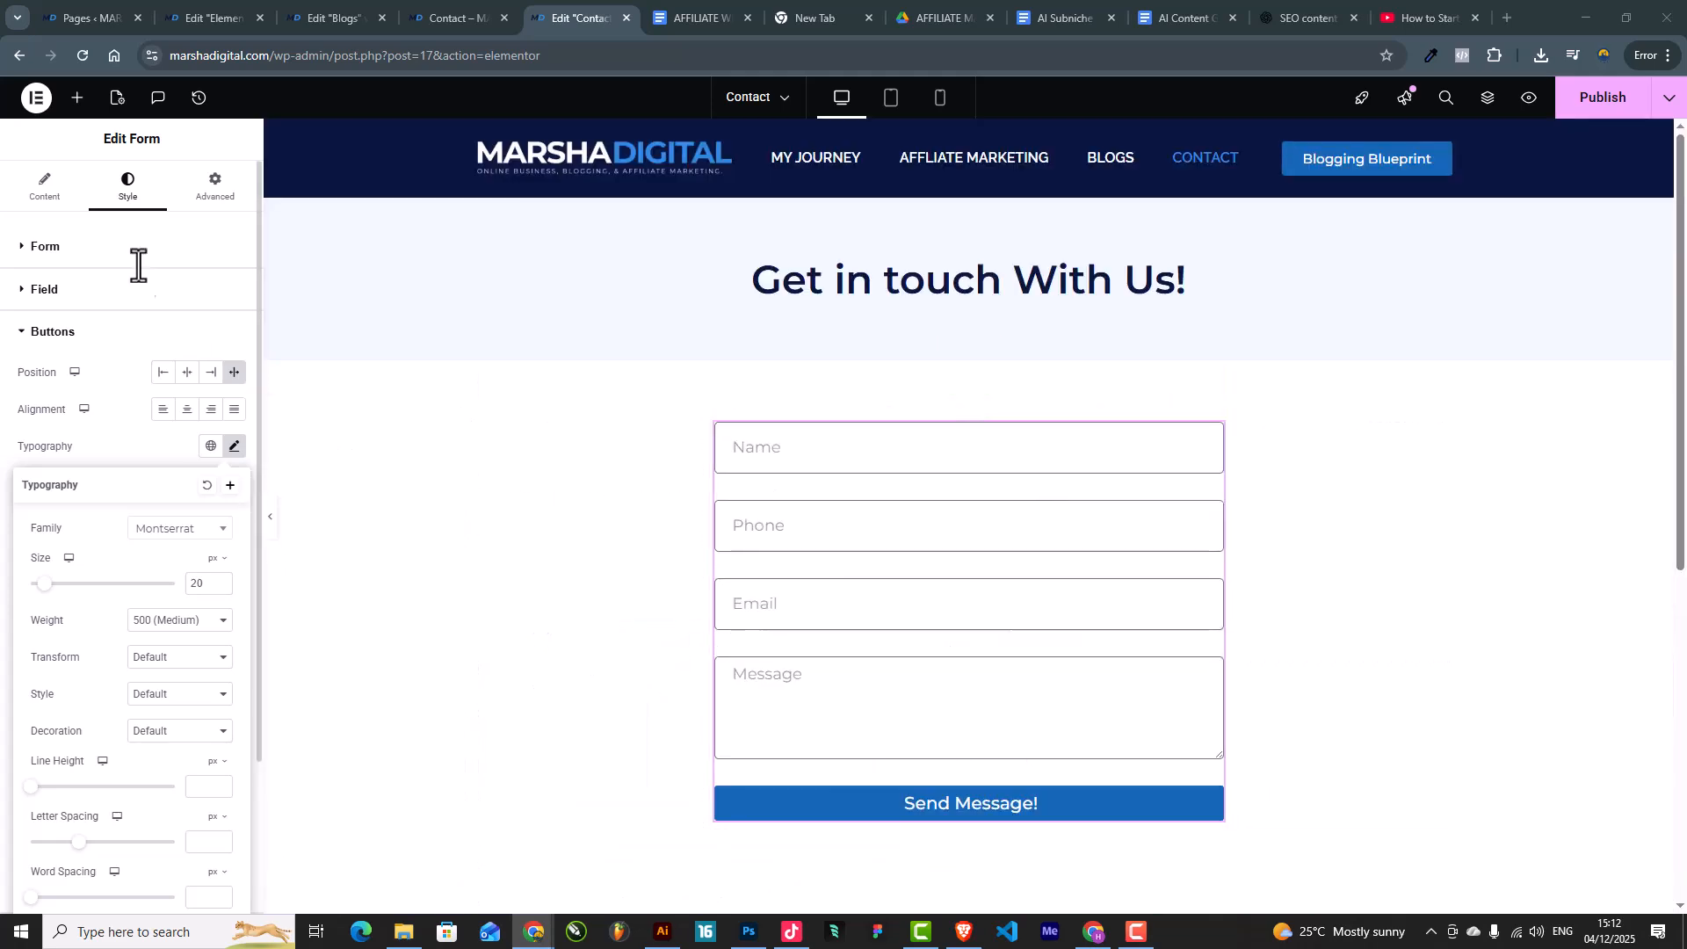
Step: Expand the Form's Actions After Submit section listing Collect Submissions and Email
left_click(803, 470)
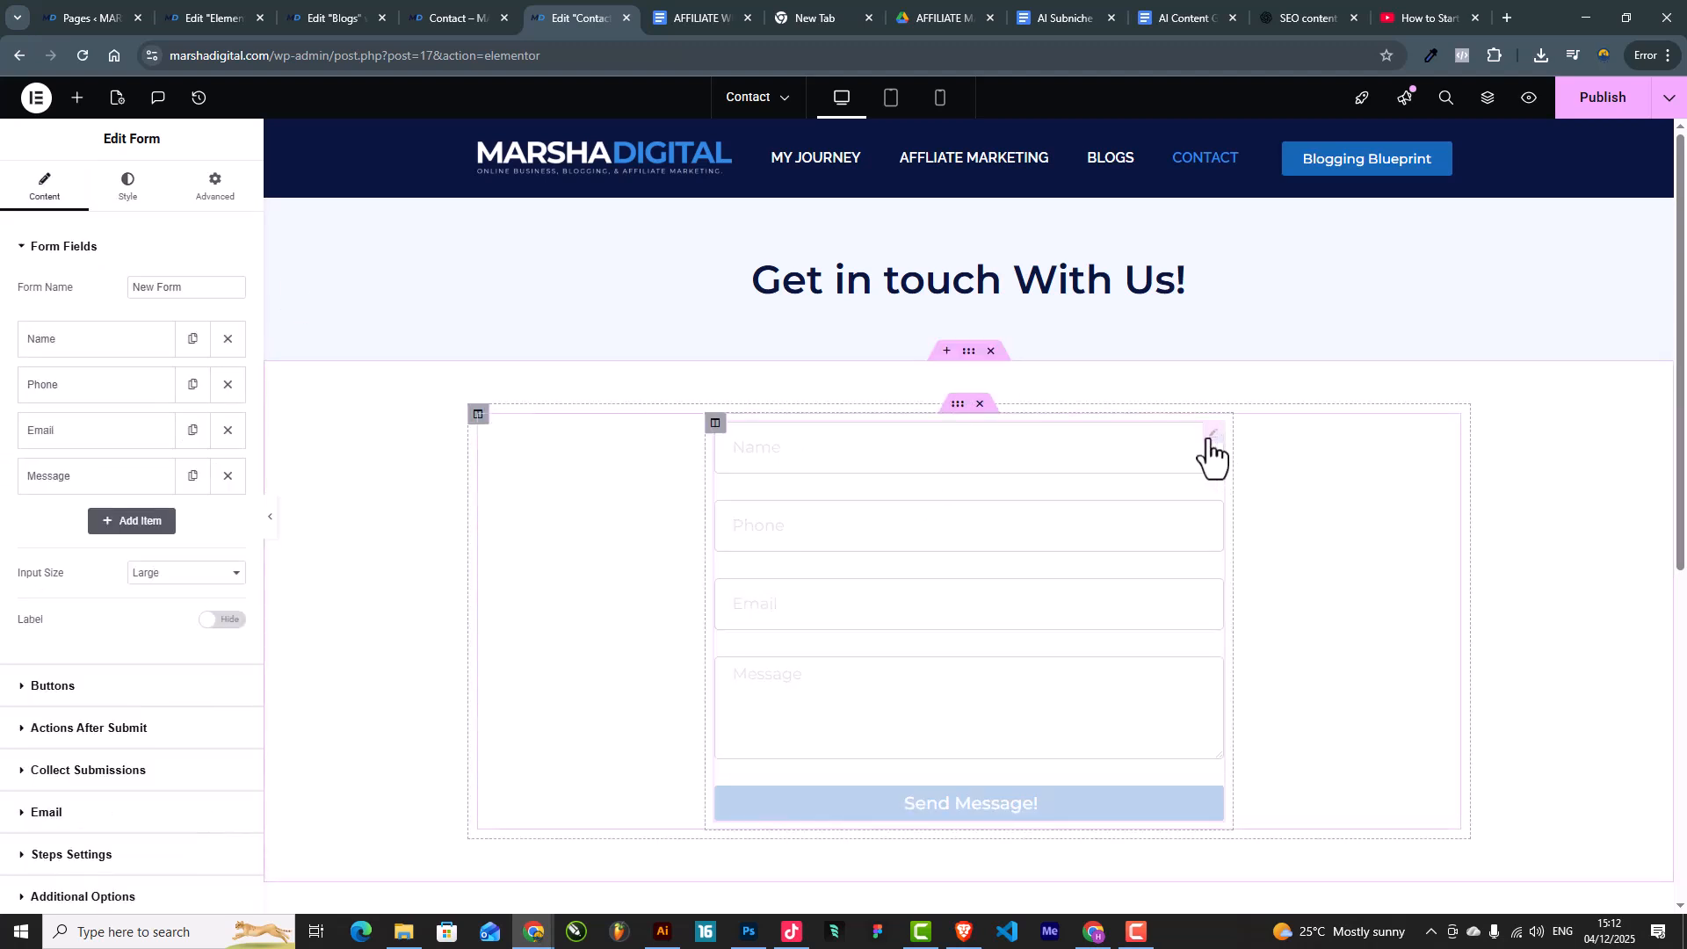
scroll(35, 659, "down", 1)
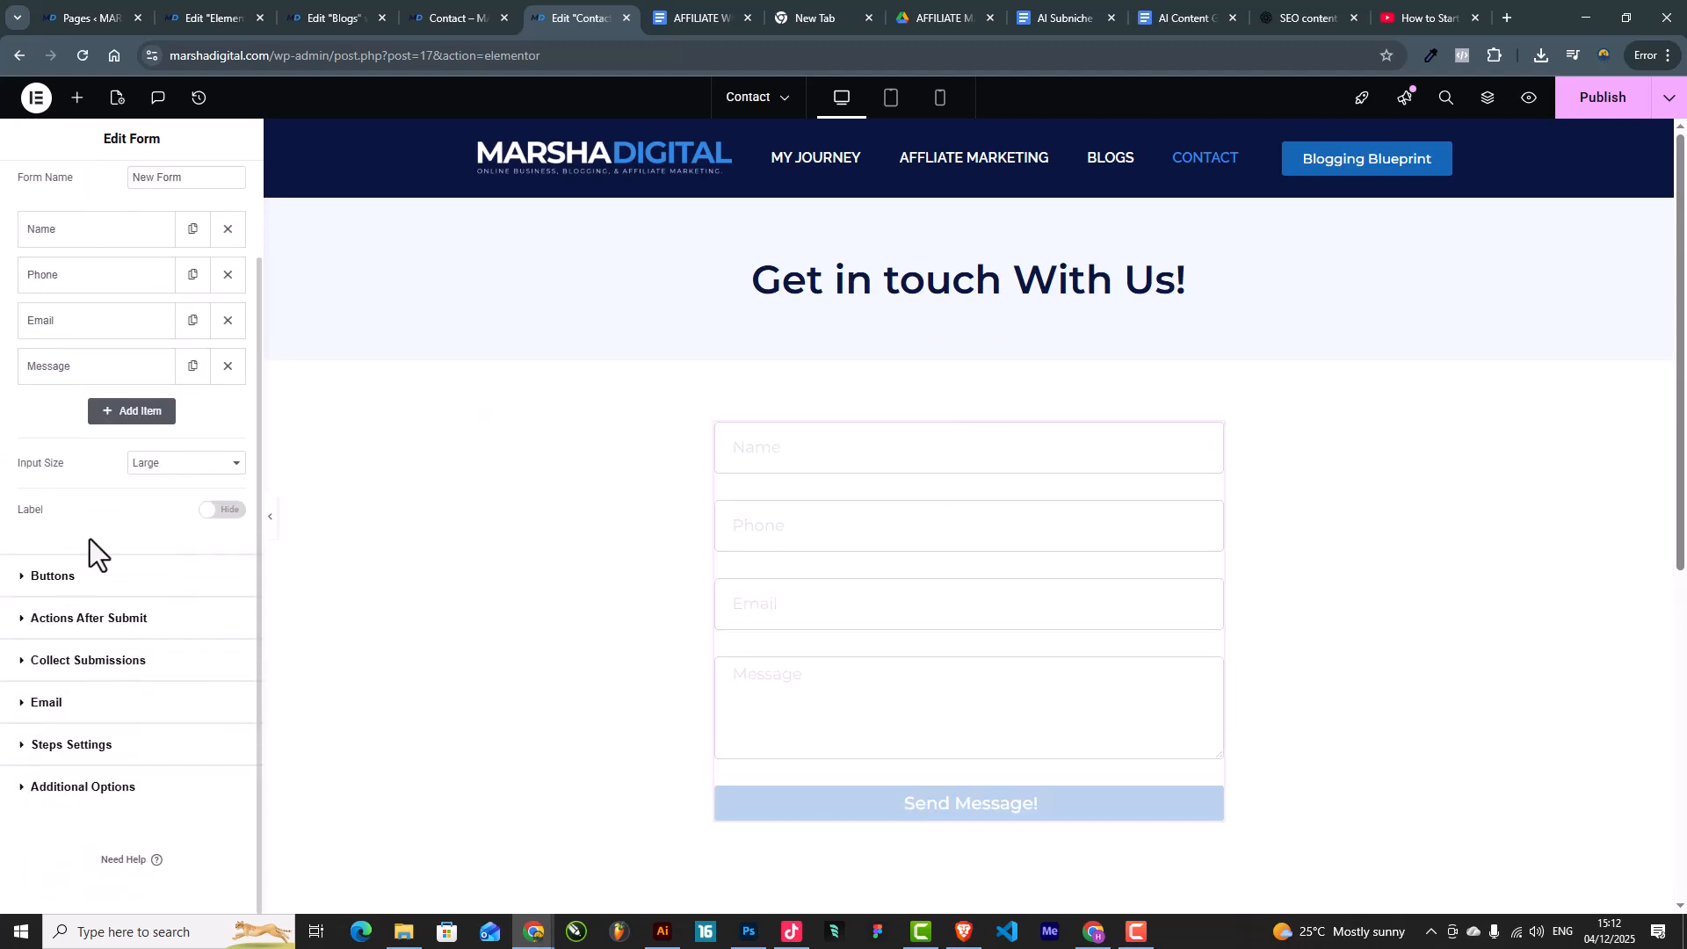
left_click(53, 620)
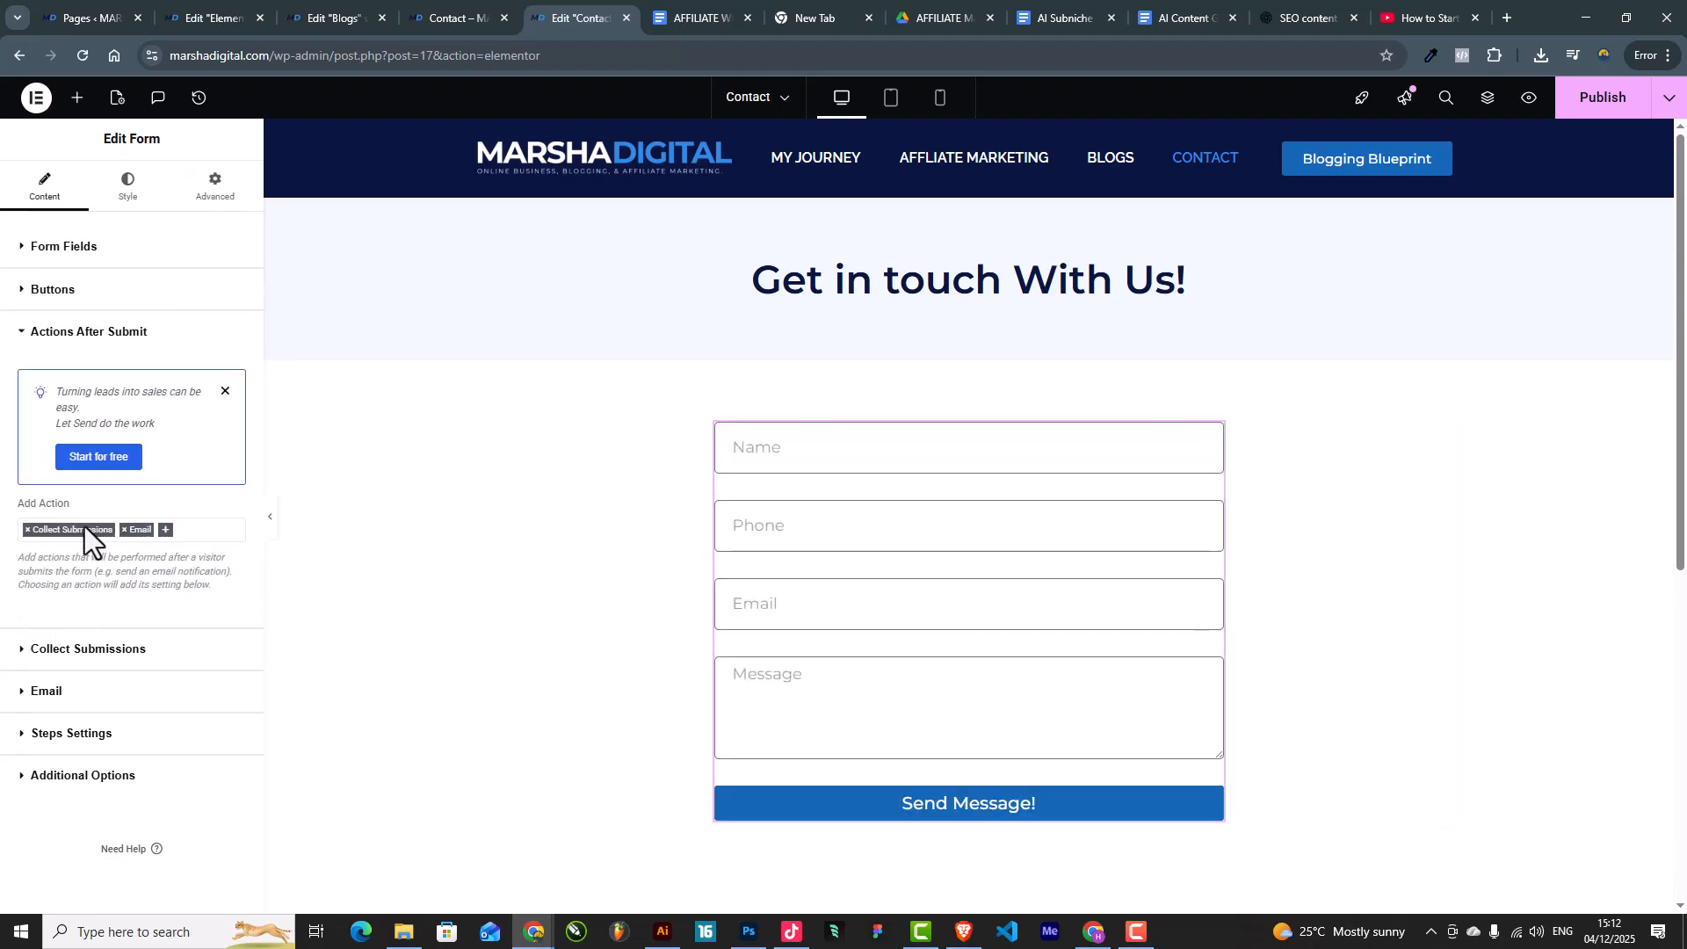
left_click(102, 12)
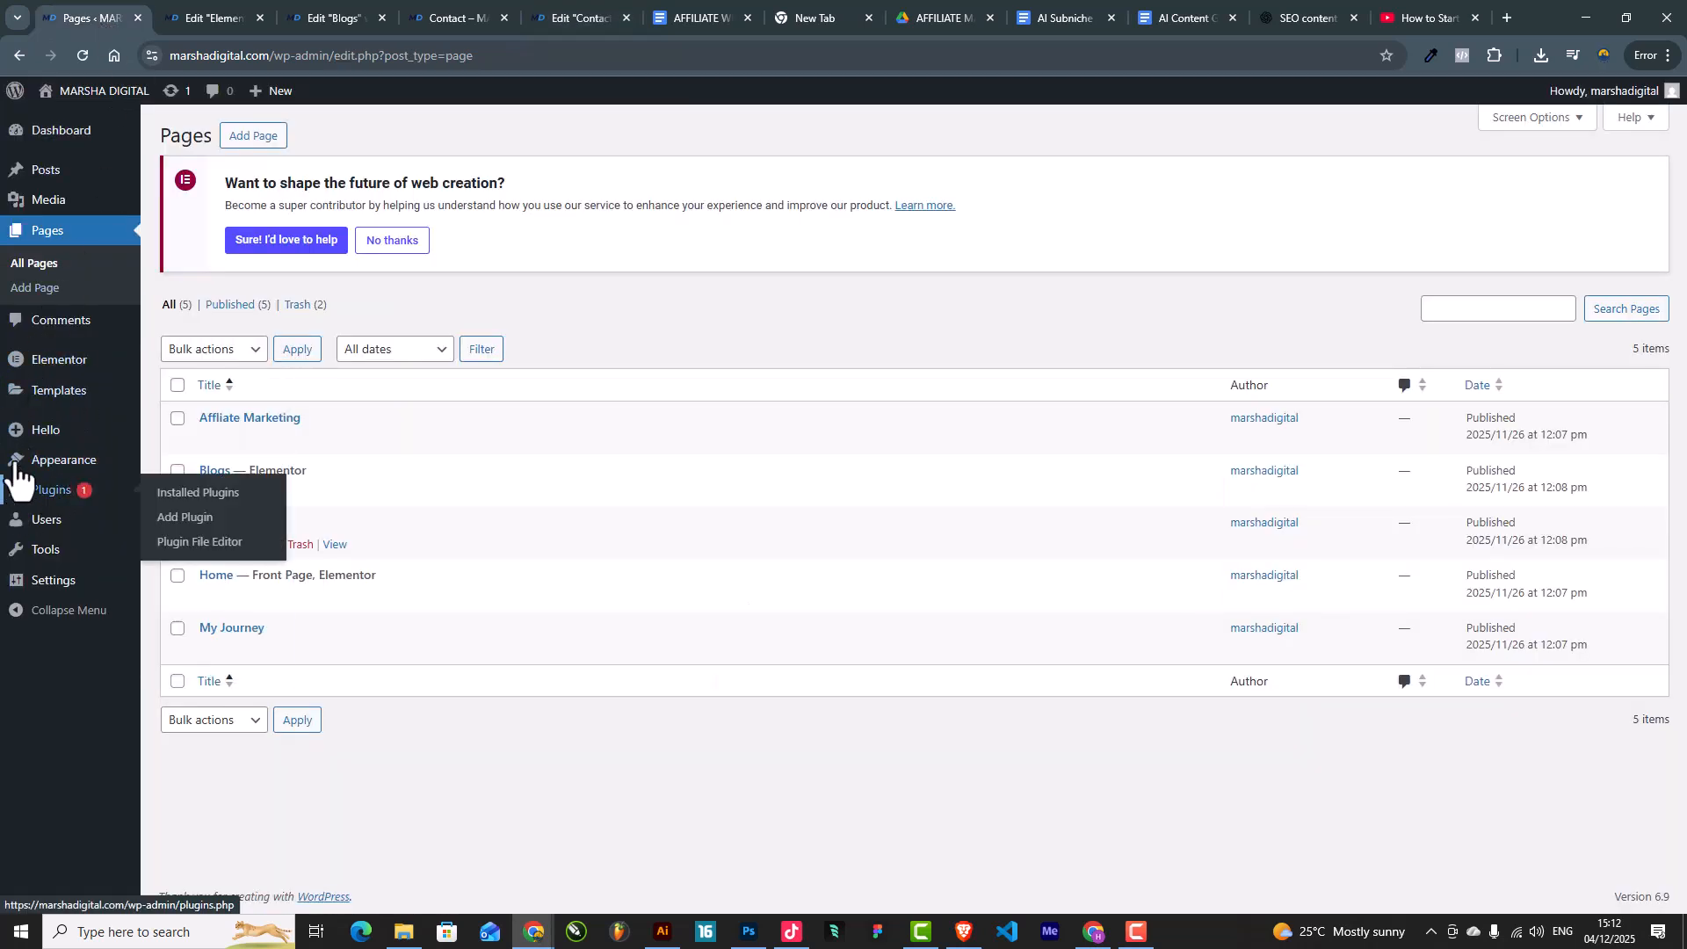
Step: Open Elementor > Submissions, see no submissions yet, then return to the editor tabs
mouse_move(45, 365)
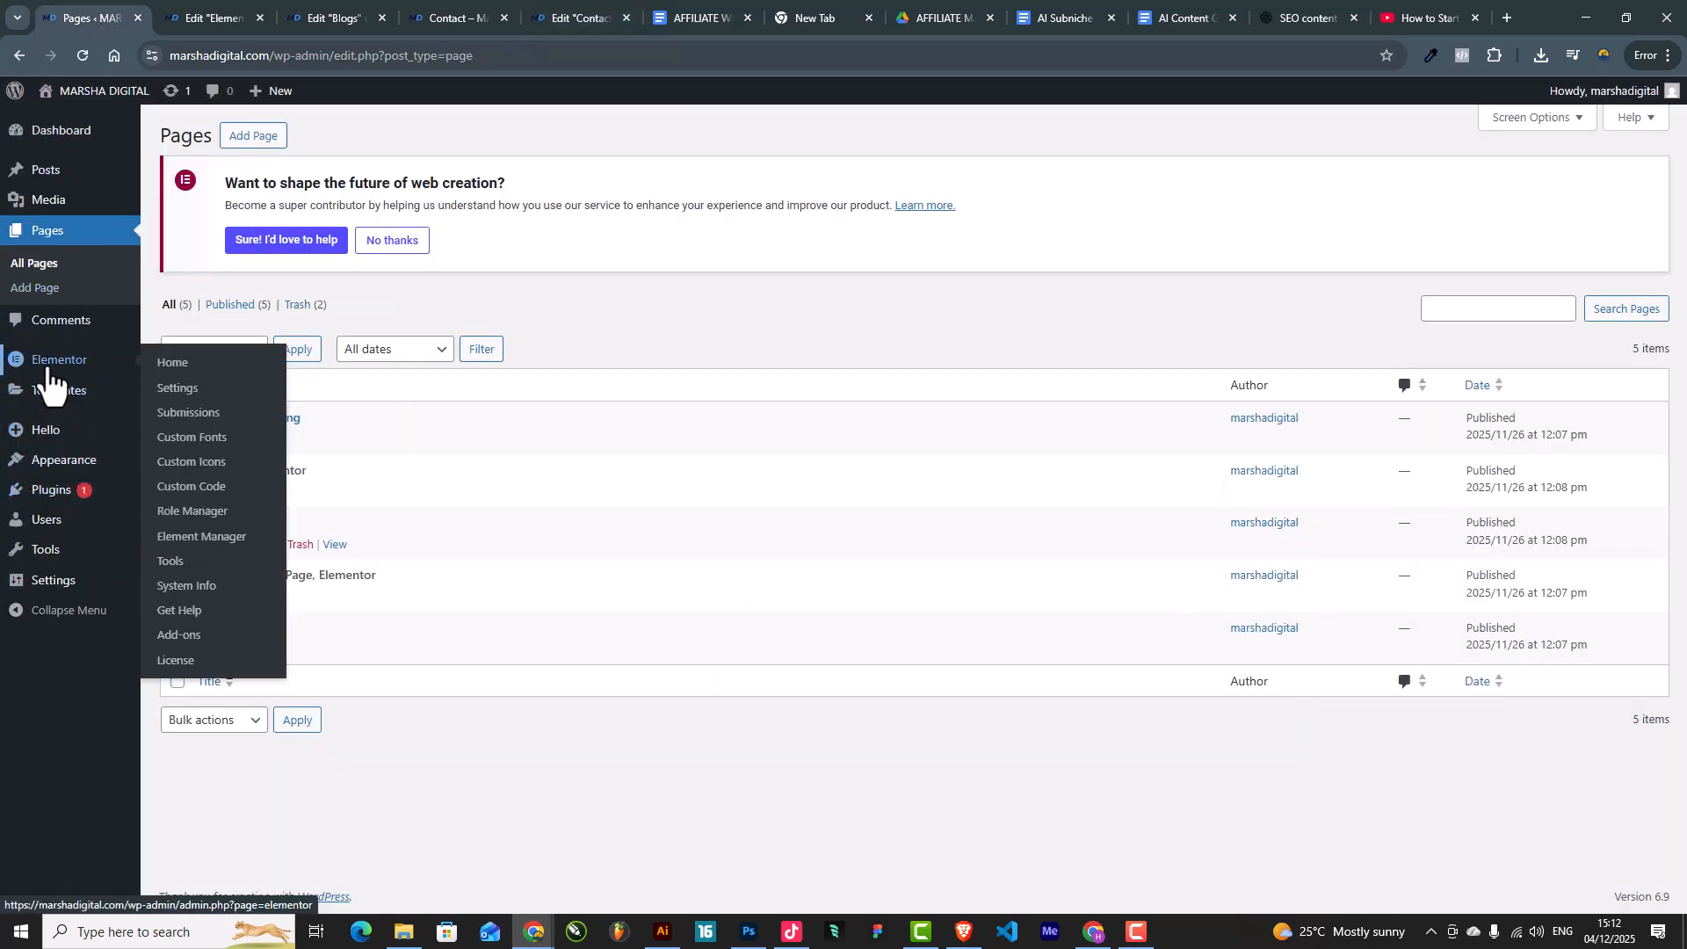
left_click(195, 420)
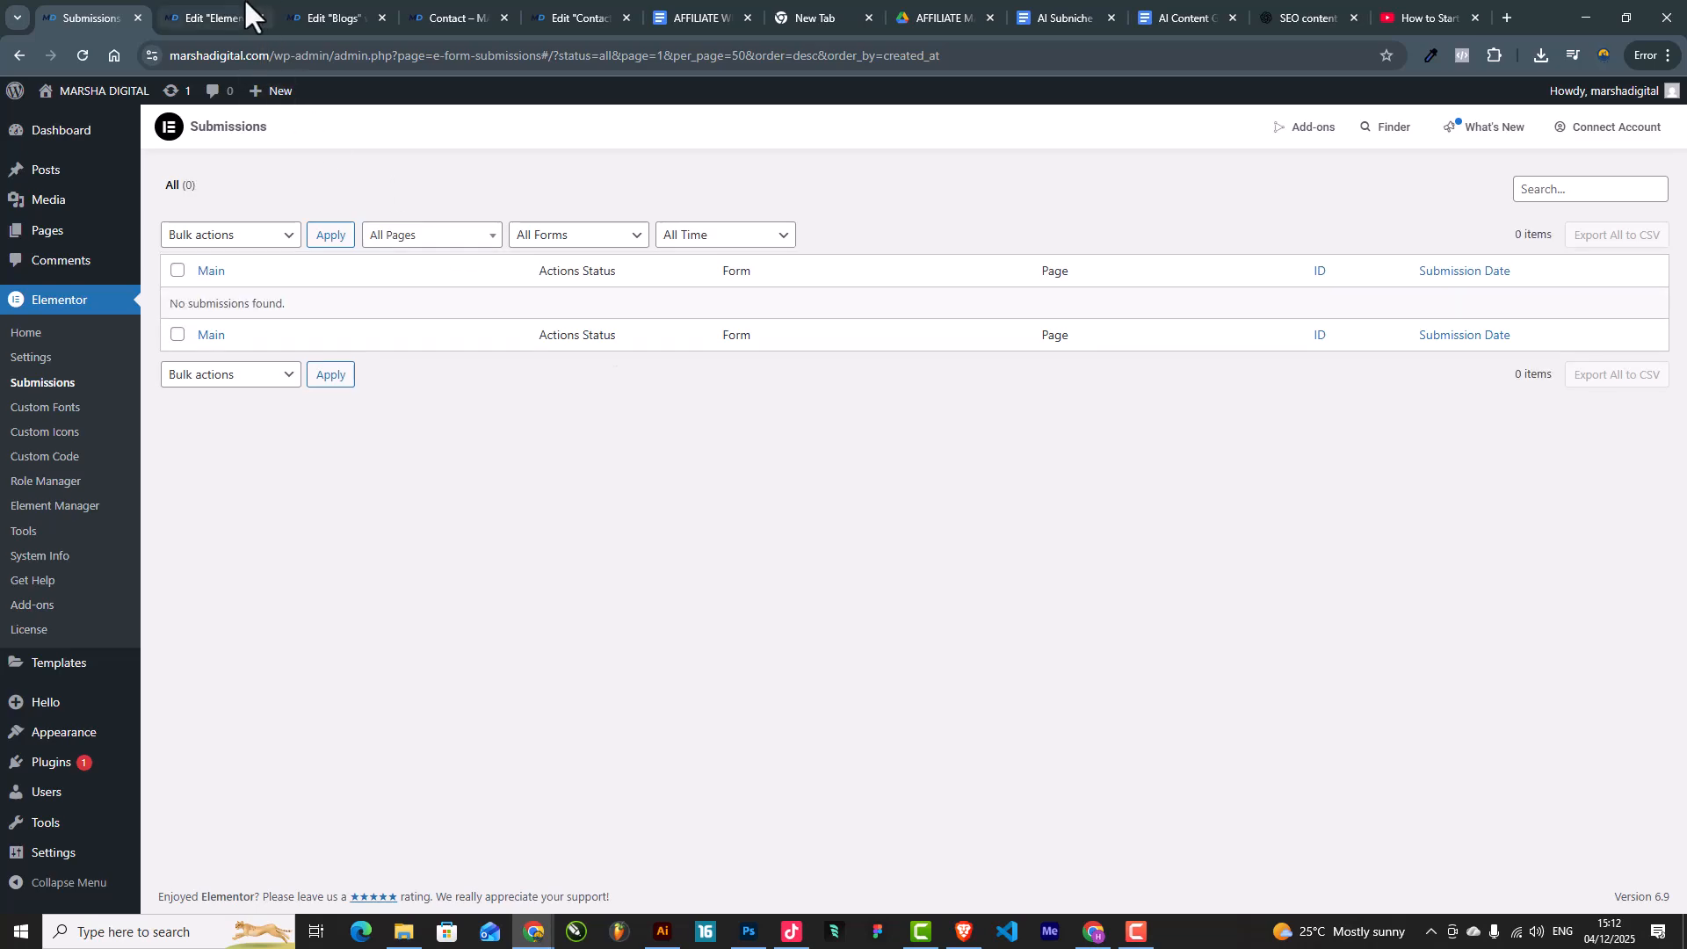
left_click(207, 3)
left_click(303, 4)
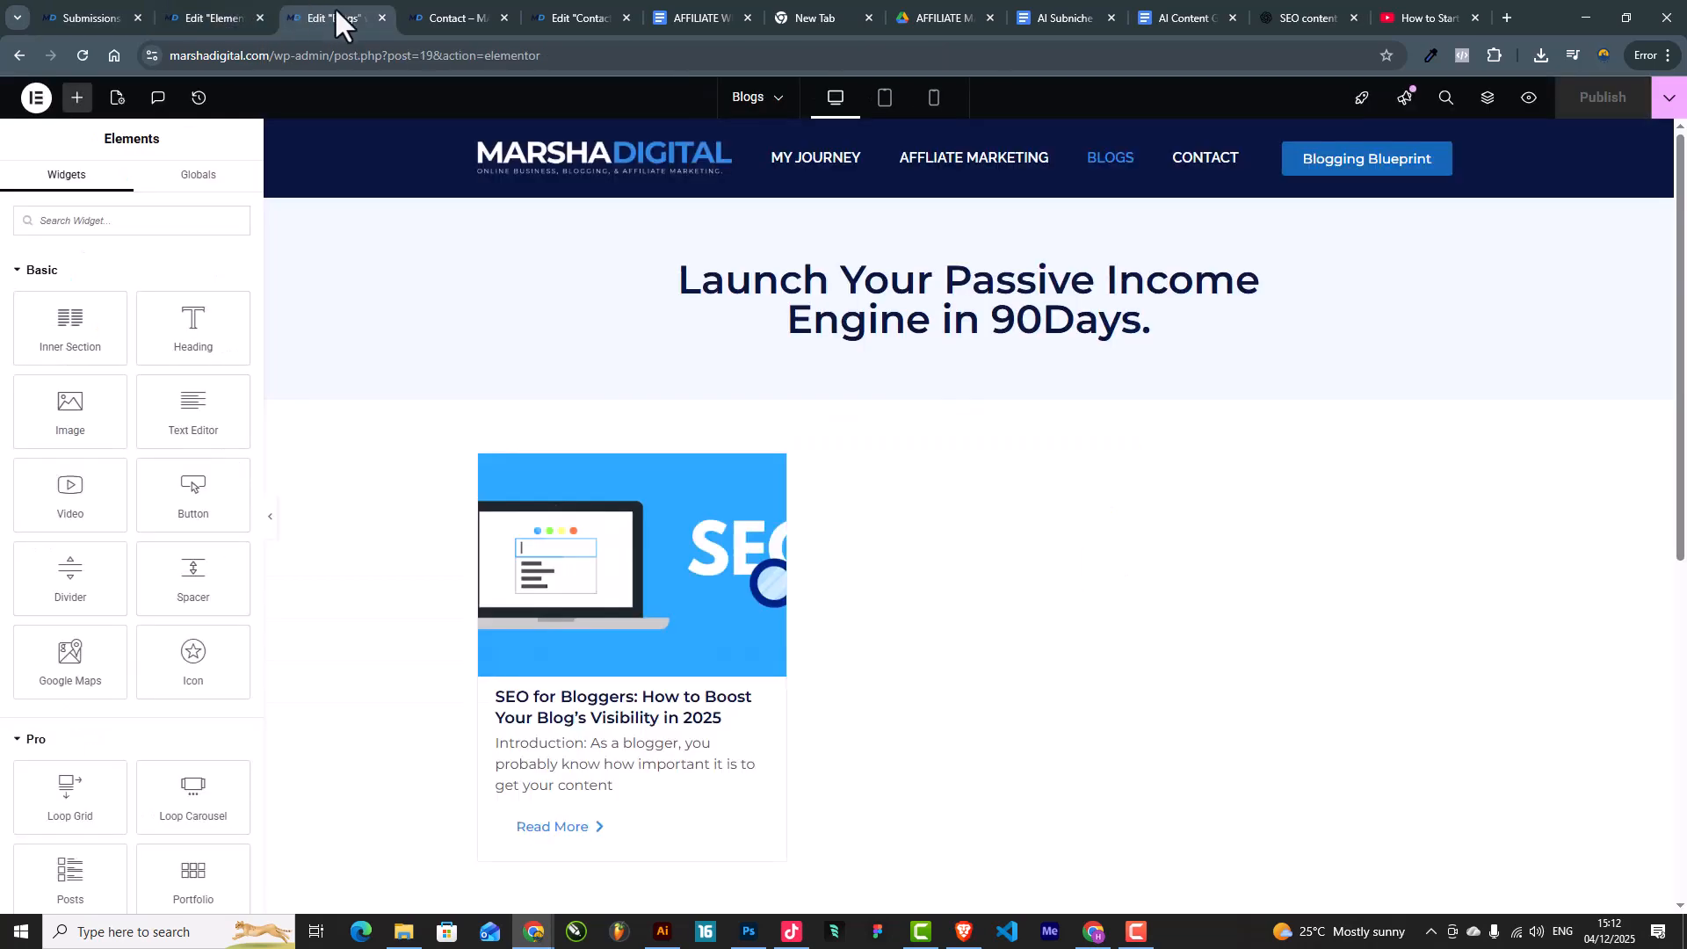
Step: Remove the 'New message from' prefix from the e-mail subject and review the [all-fields] message
left_click(416, 3)
left_click(535, 5)
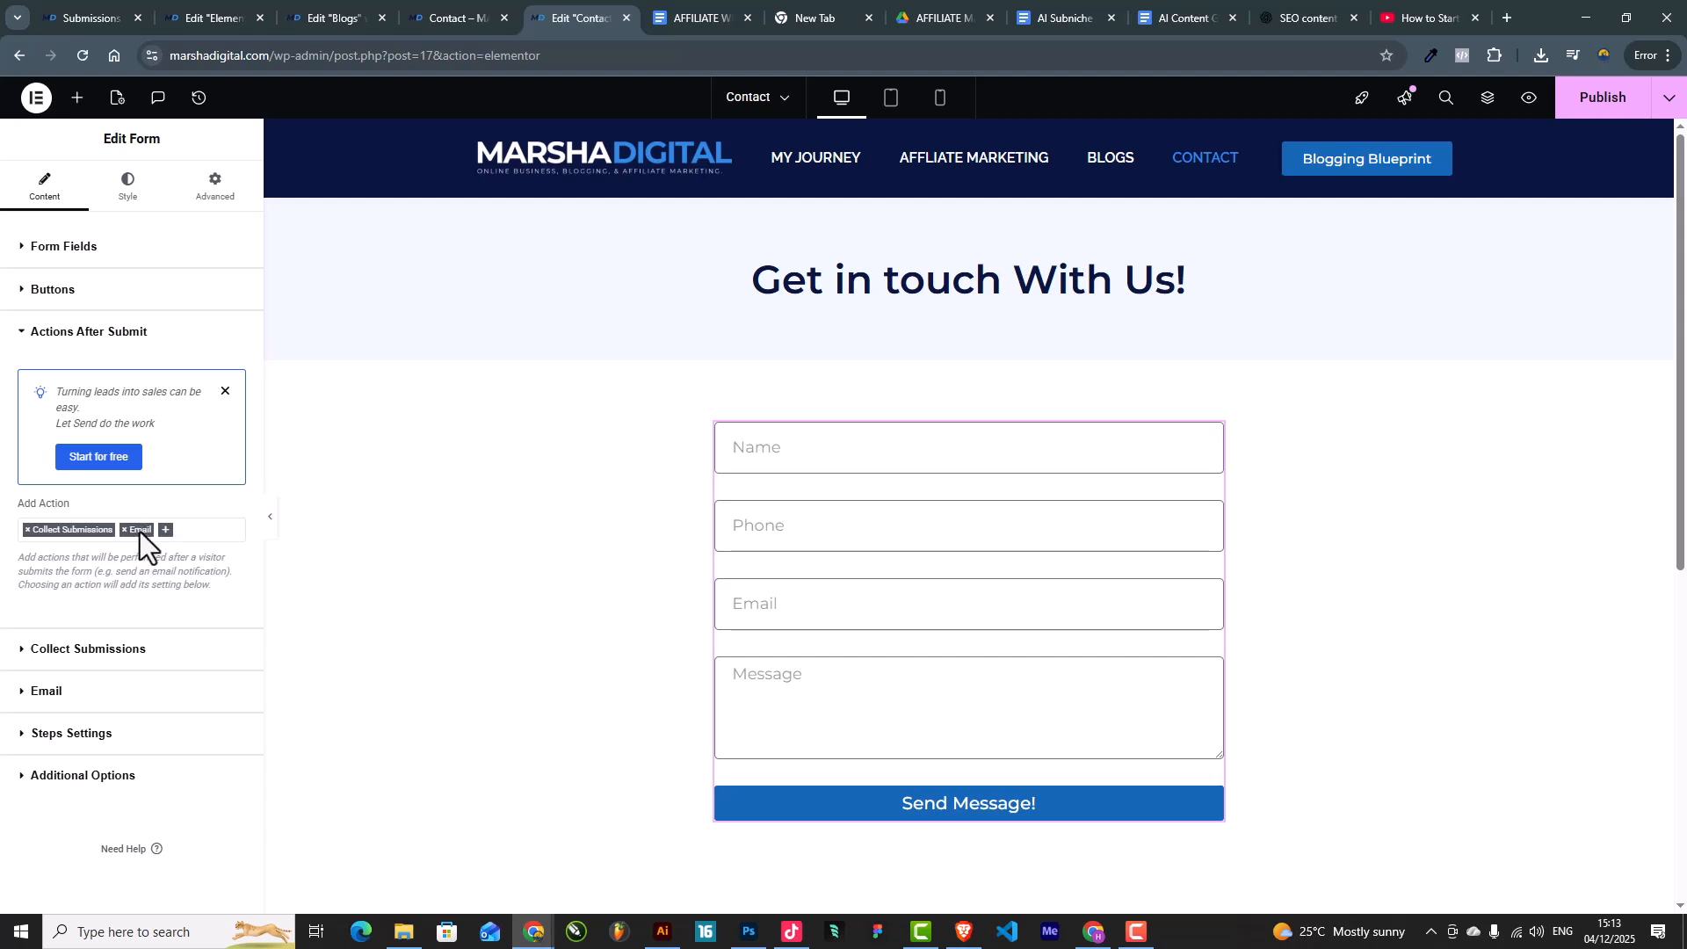
left_click(35, 653)
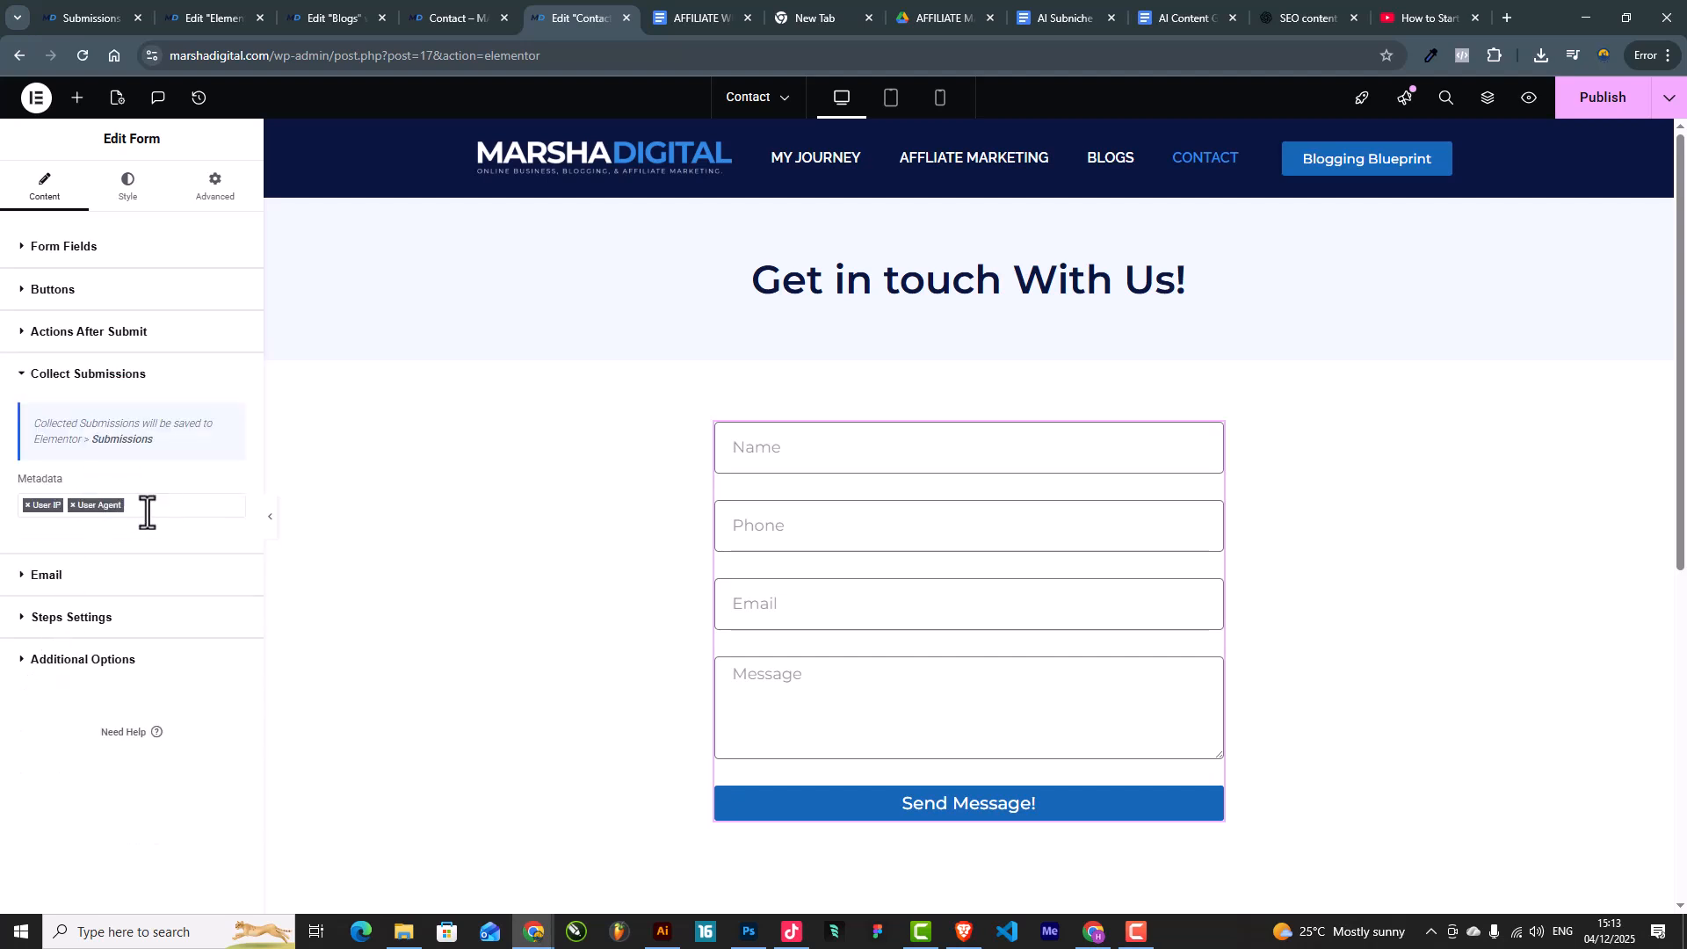
left_click(47, 580)
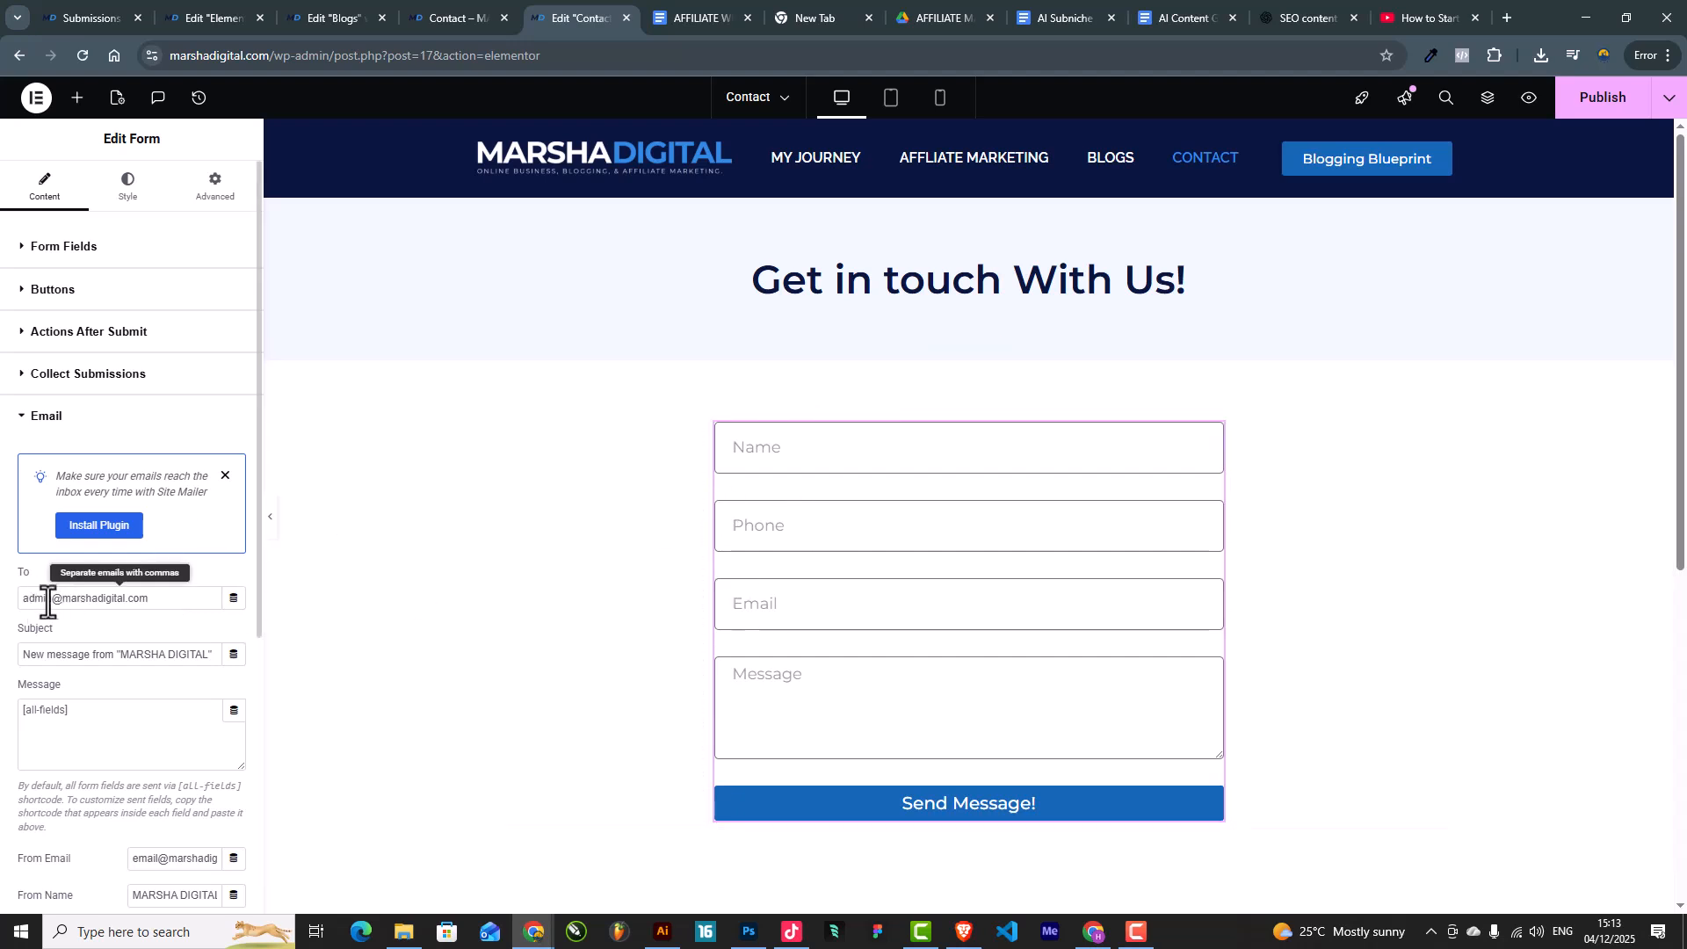
scroll(108, 601, "down", 1)
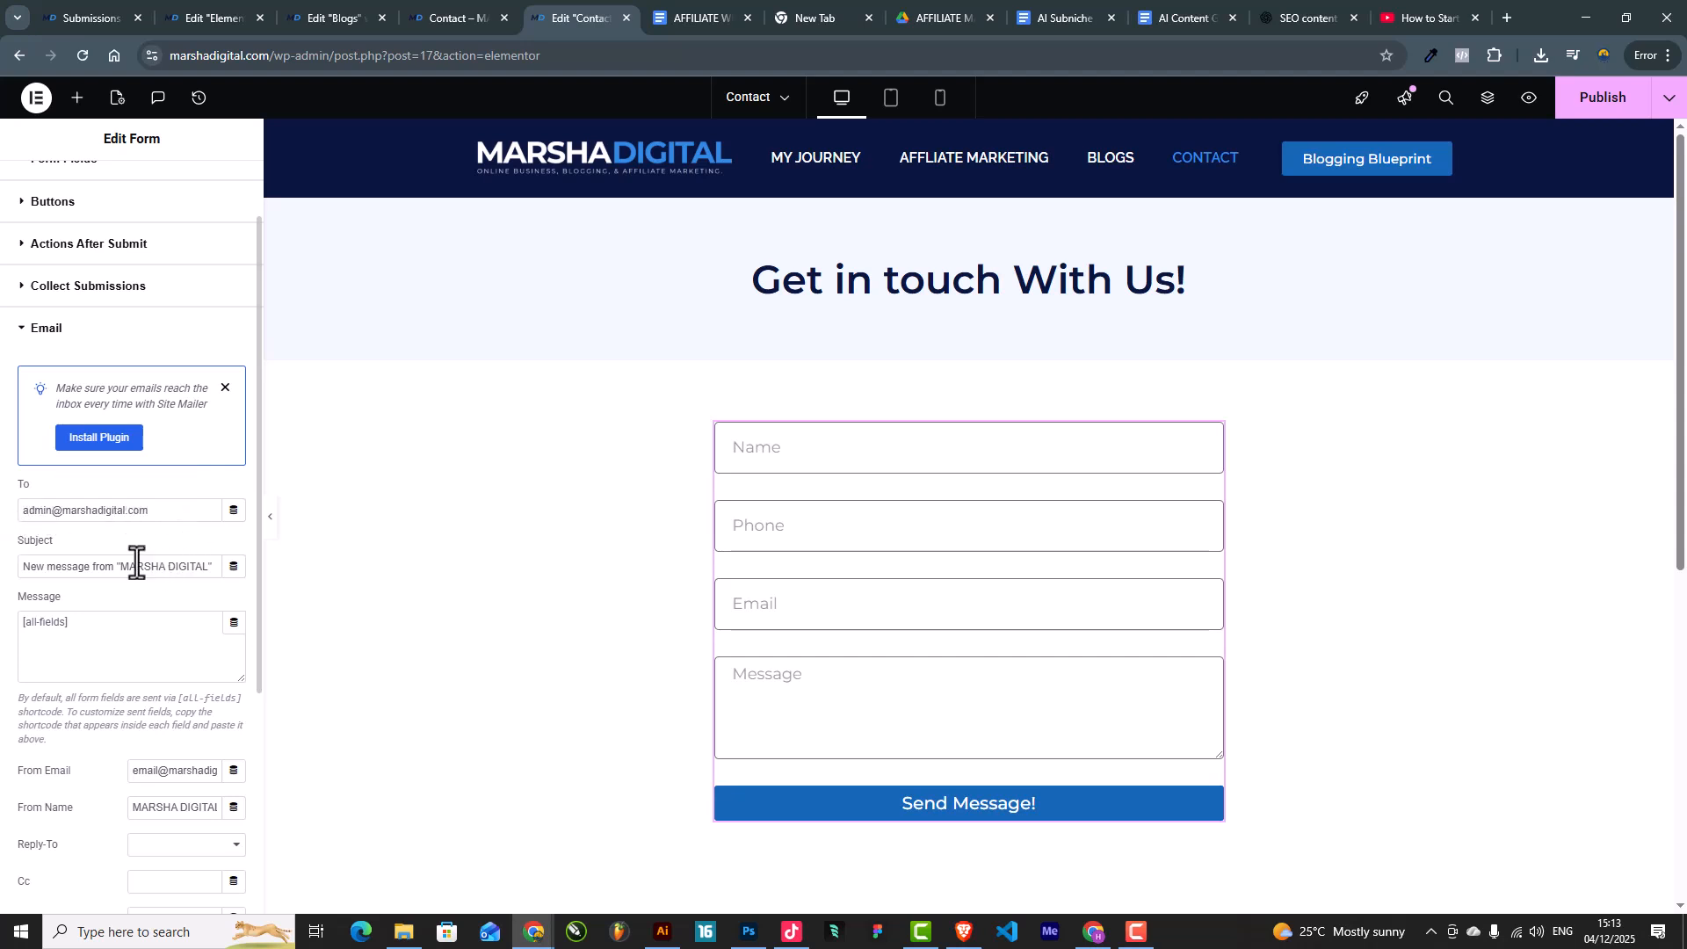
left_click_drag(118, 566, 2, 571)
key("BackSpace")
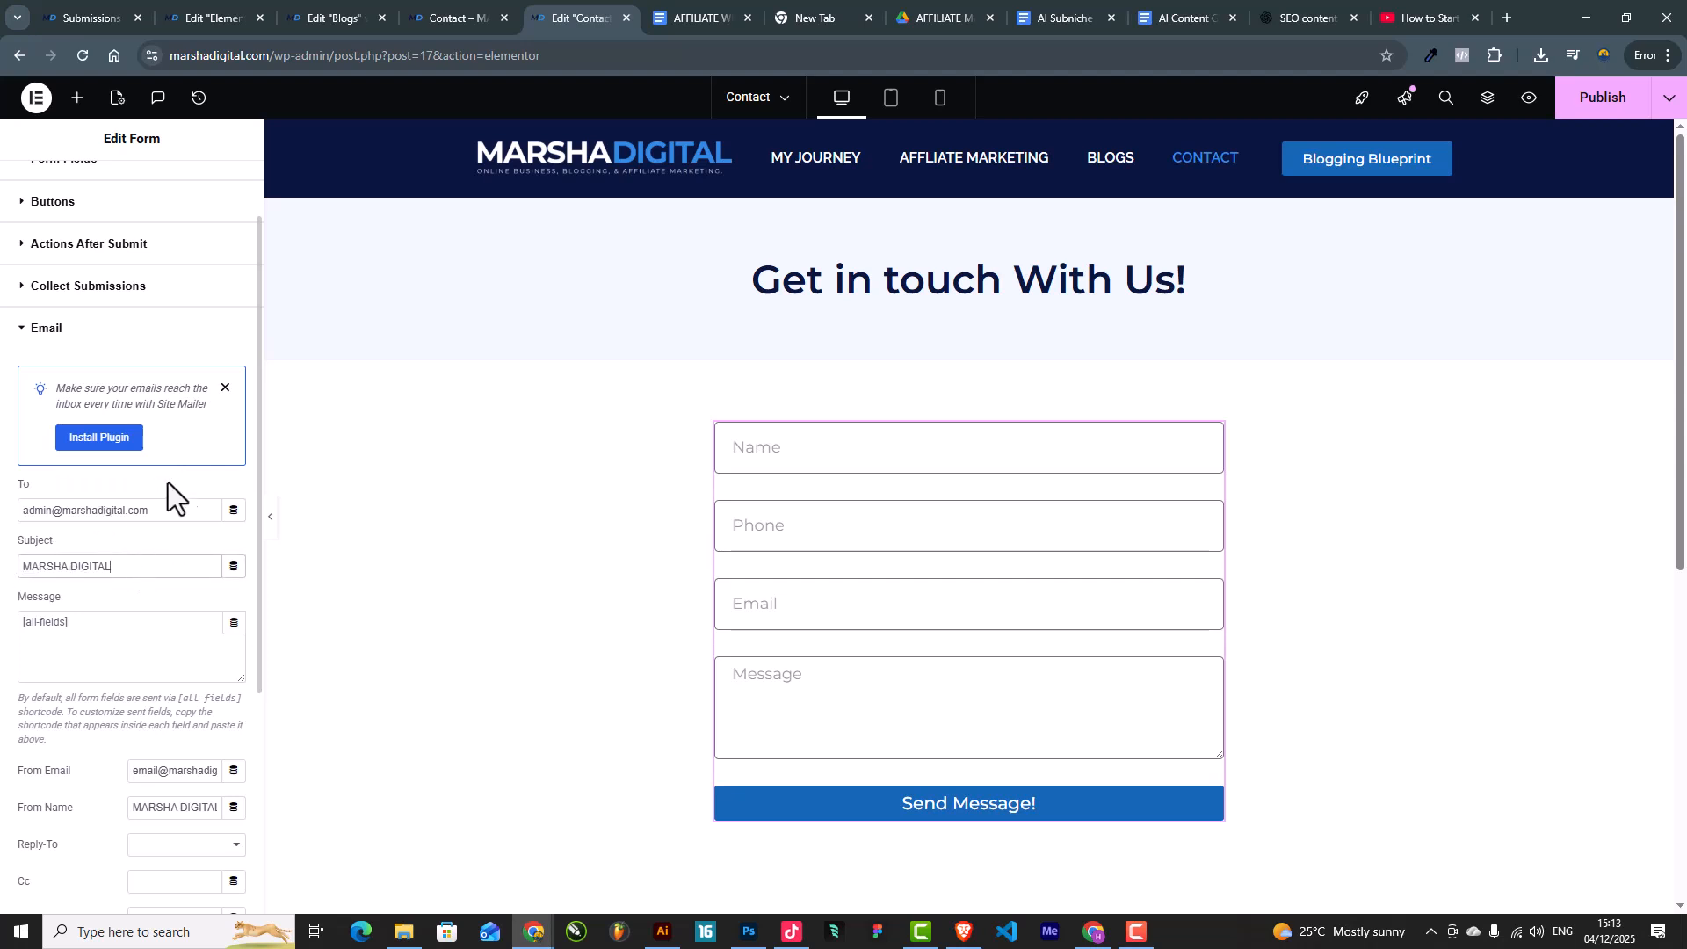
left_click_drag(120, 565, 11, 565)
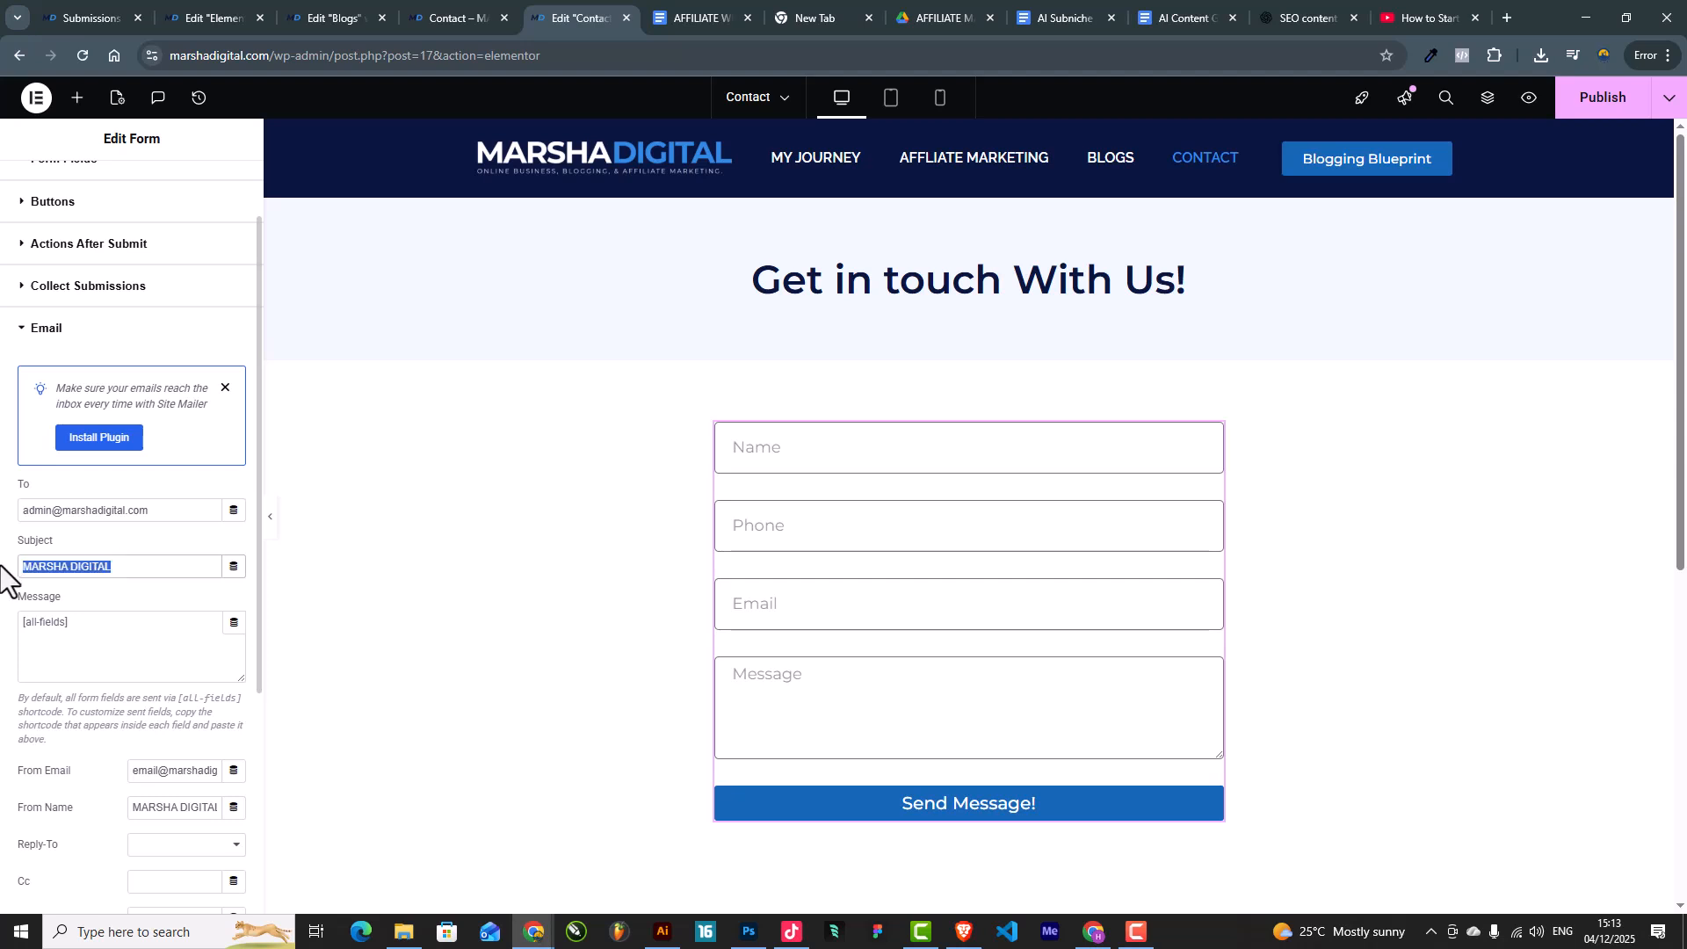
left_click_drag(101, 628, 1, 624)
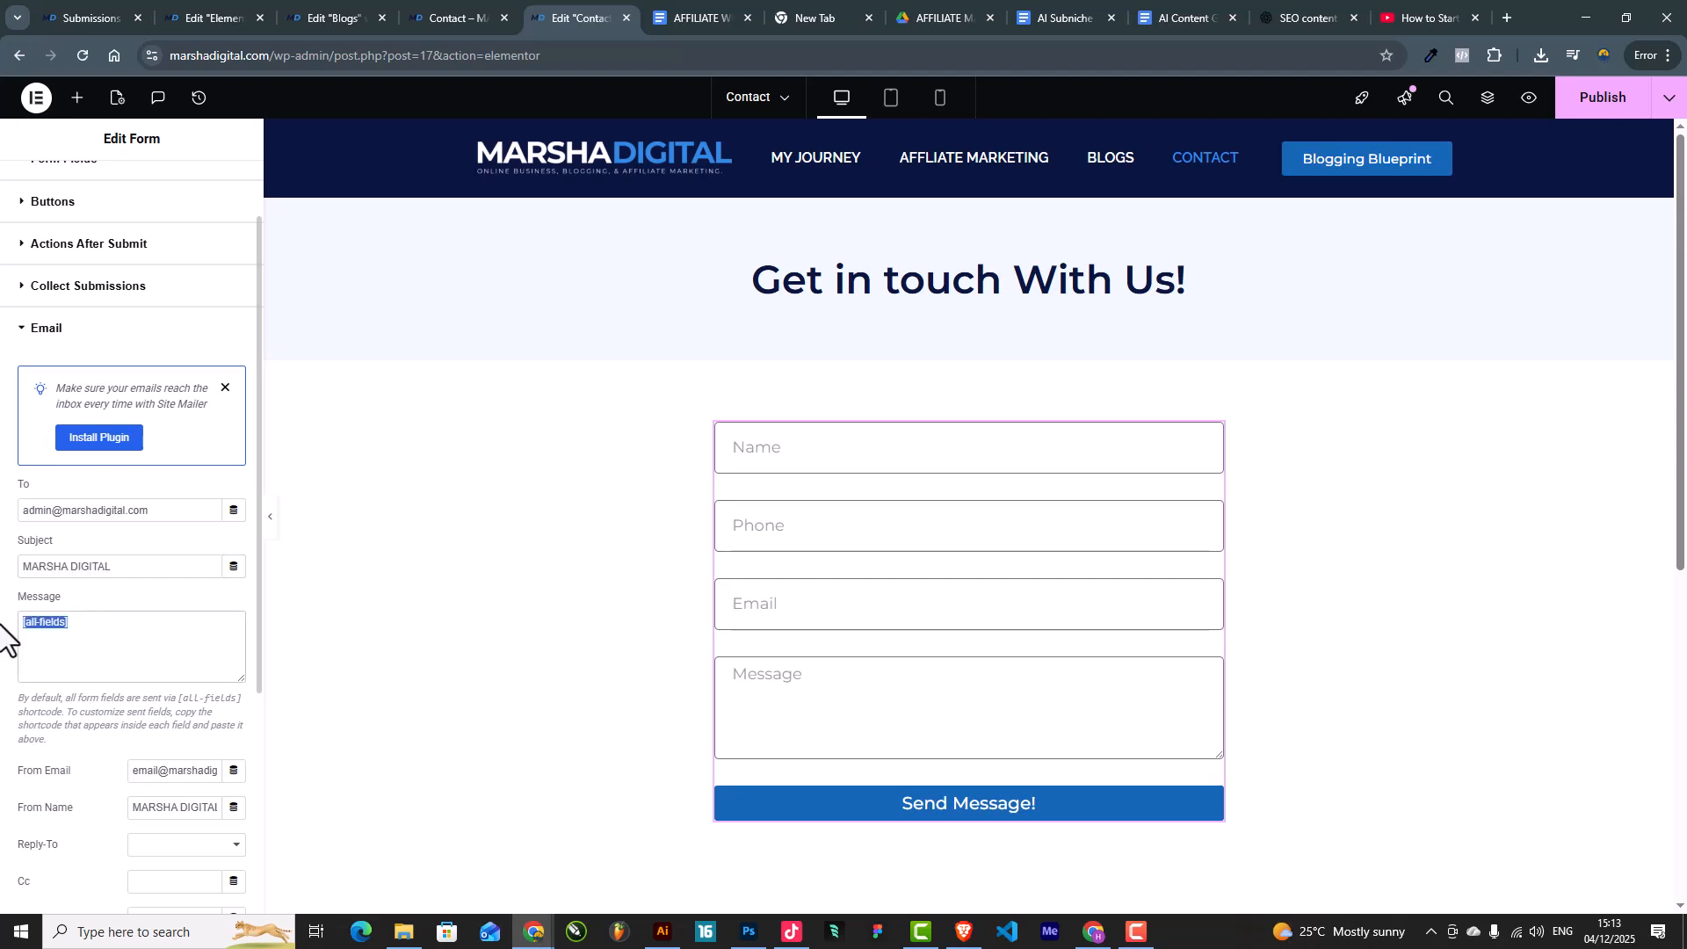
left_click(103, 587)
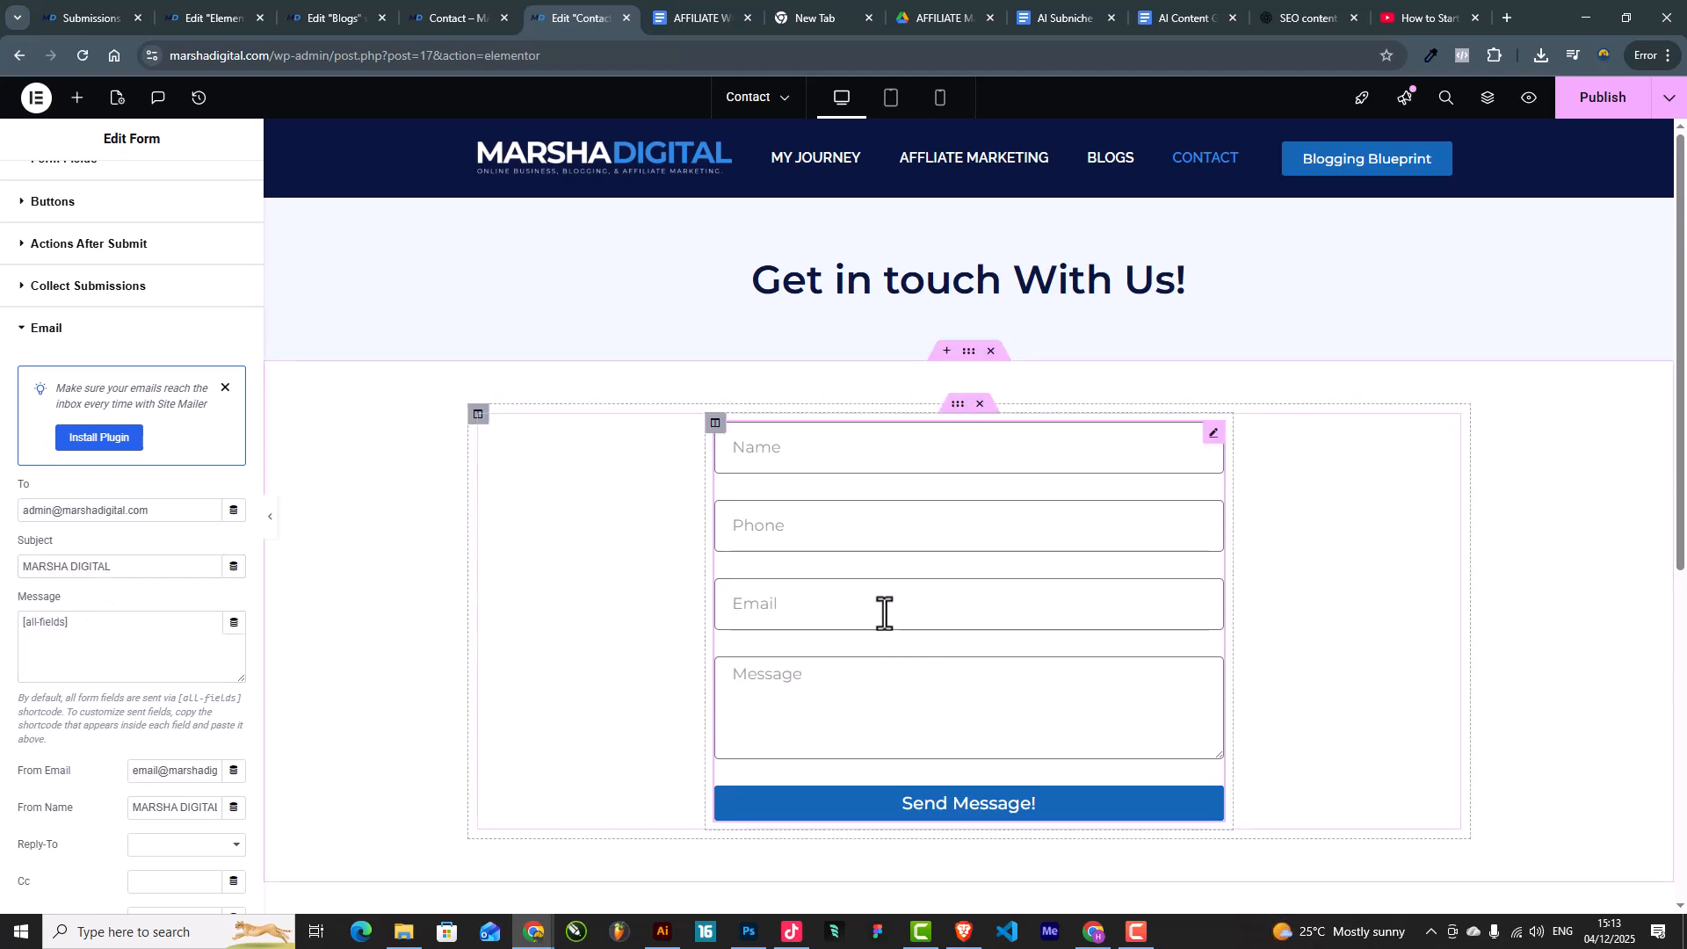
scroll(72, 751, "down", 2)
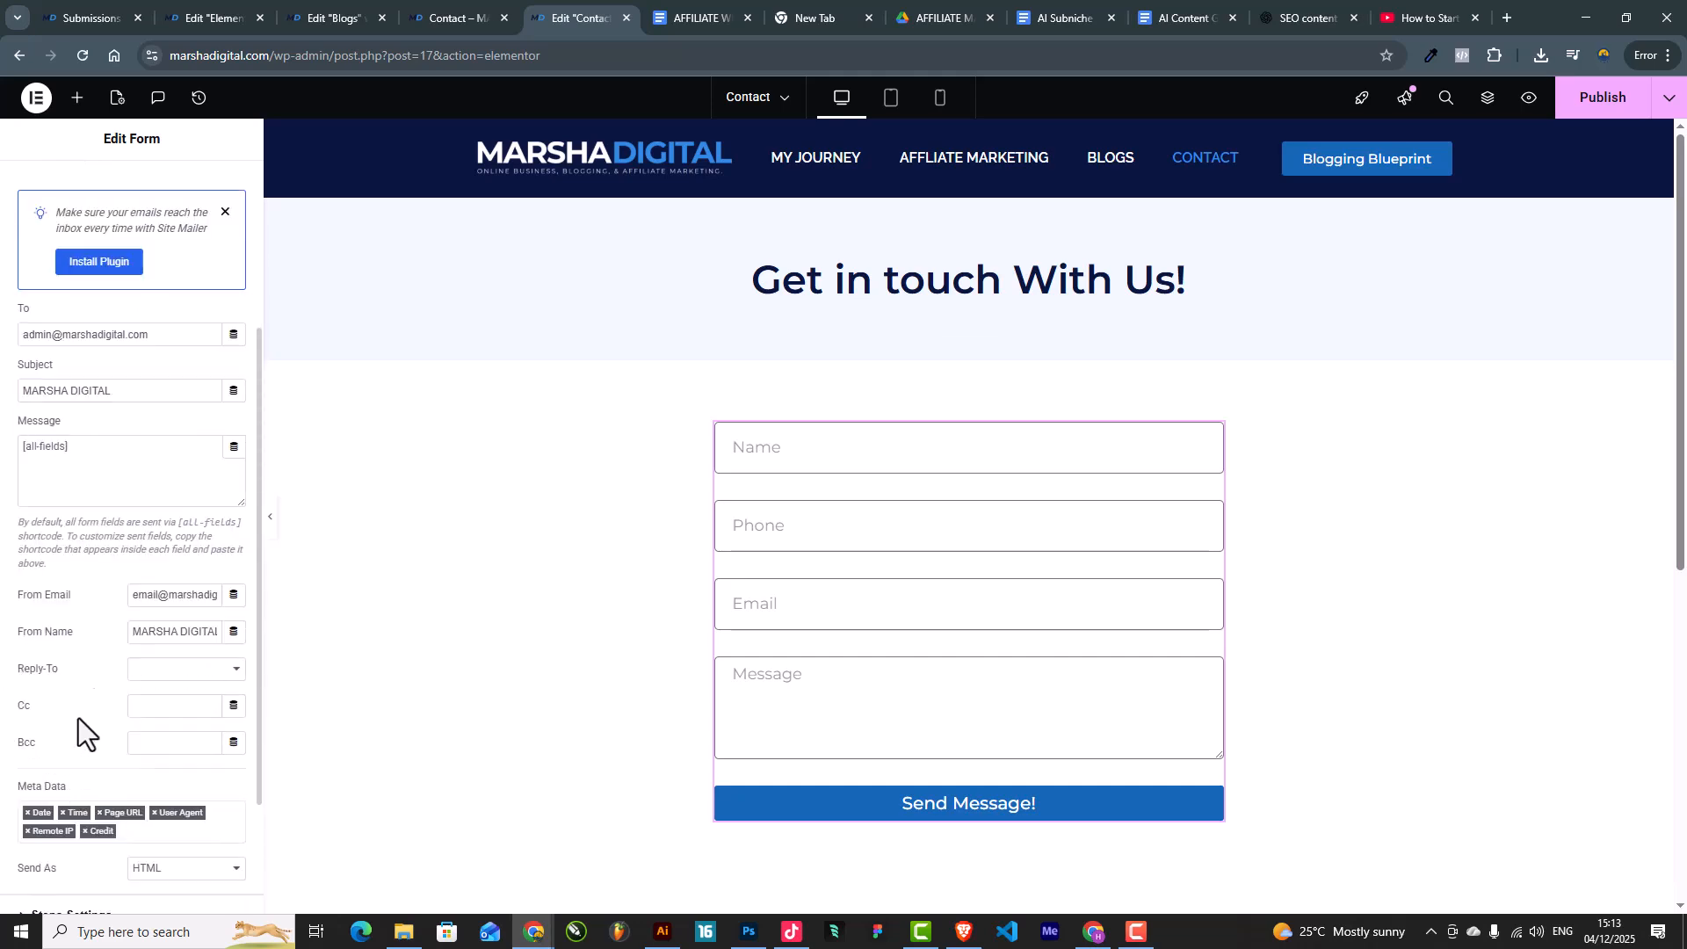
scroll(83, 679, "down", 2)
scroll(103, 694, "up", 5)
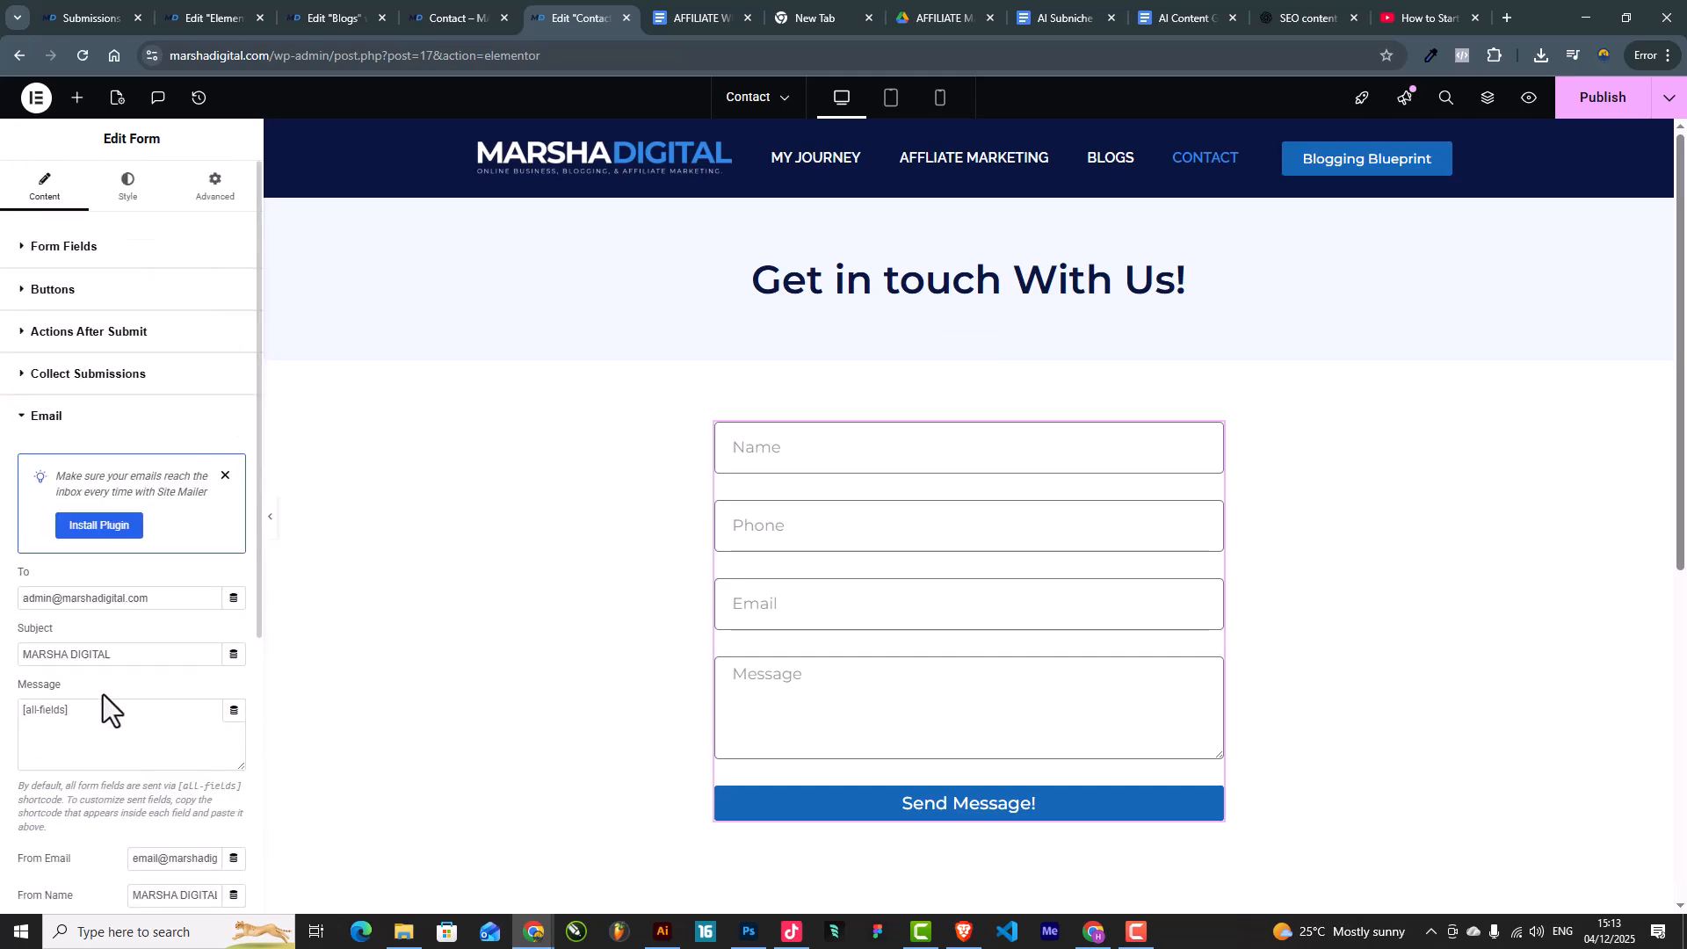
left_click(70, 419)
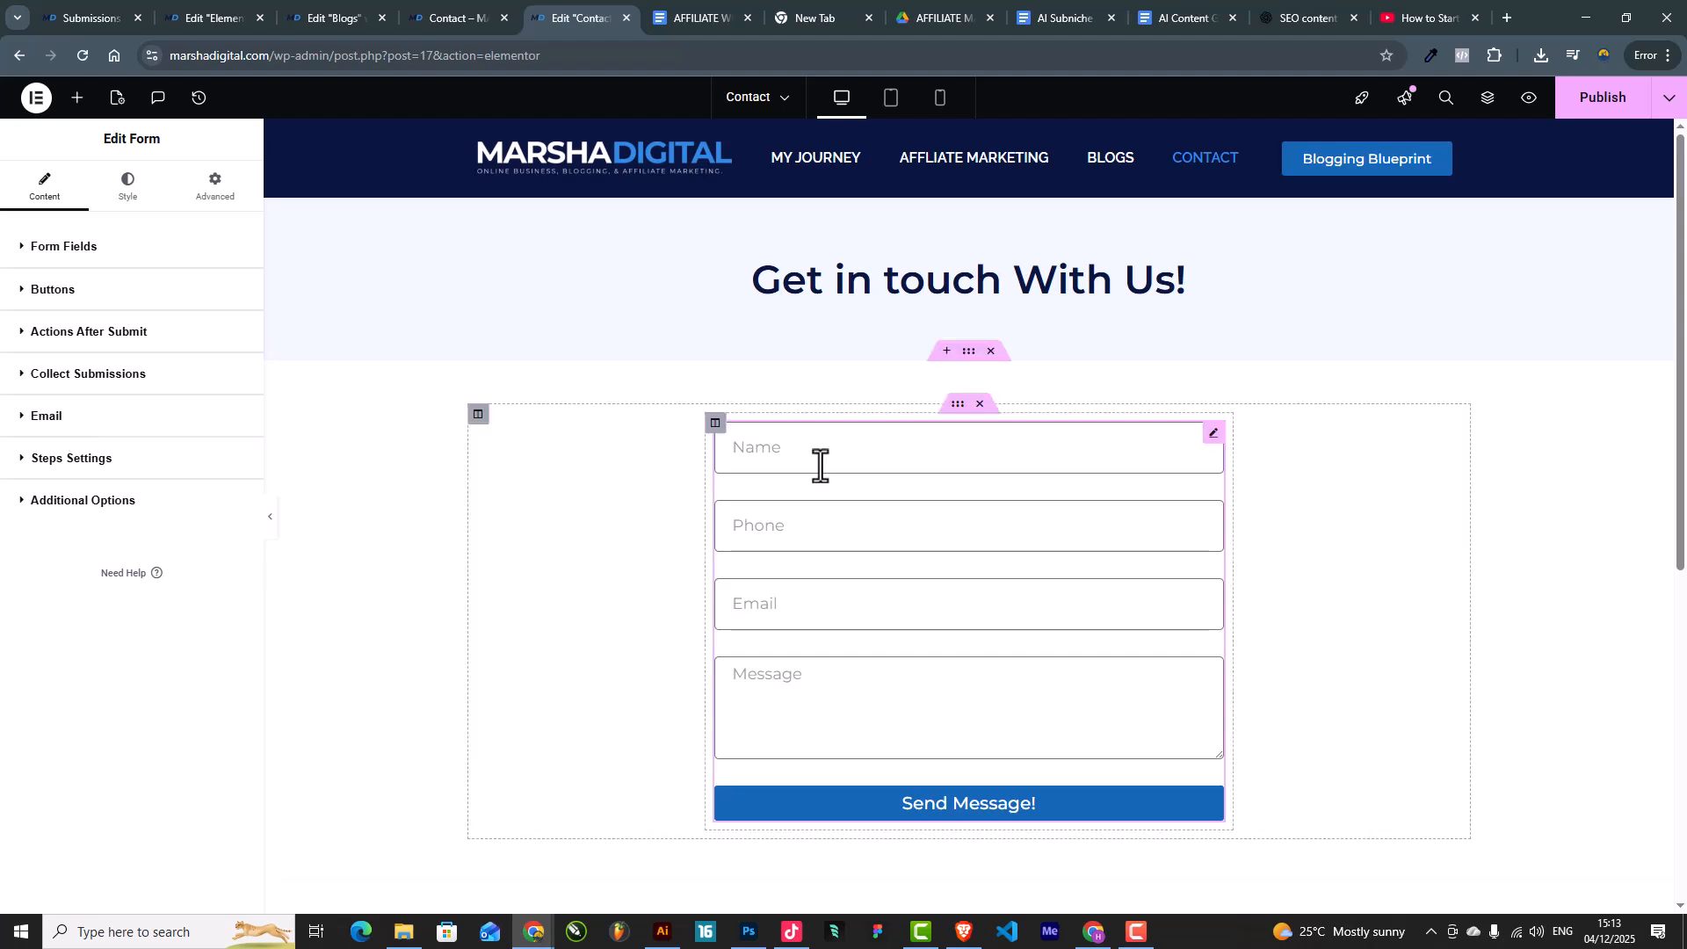
Step: Publish the Contact page and inspect the notification e-mail's To recipient address
left_click(1592, 104)
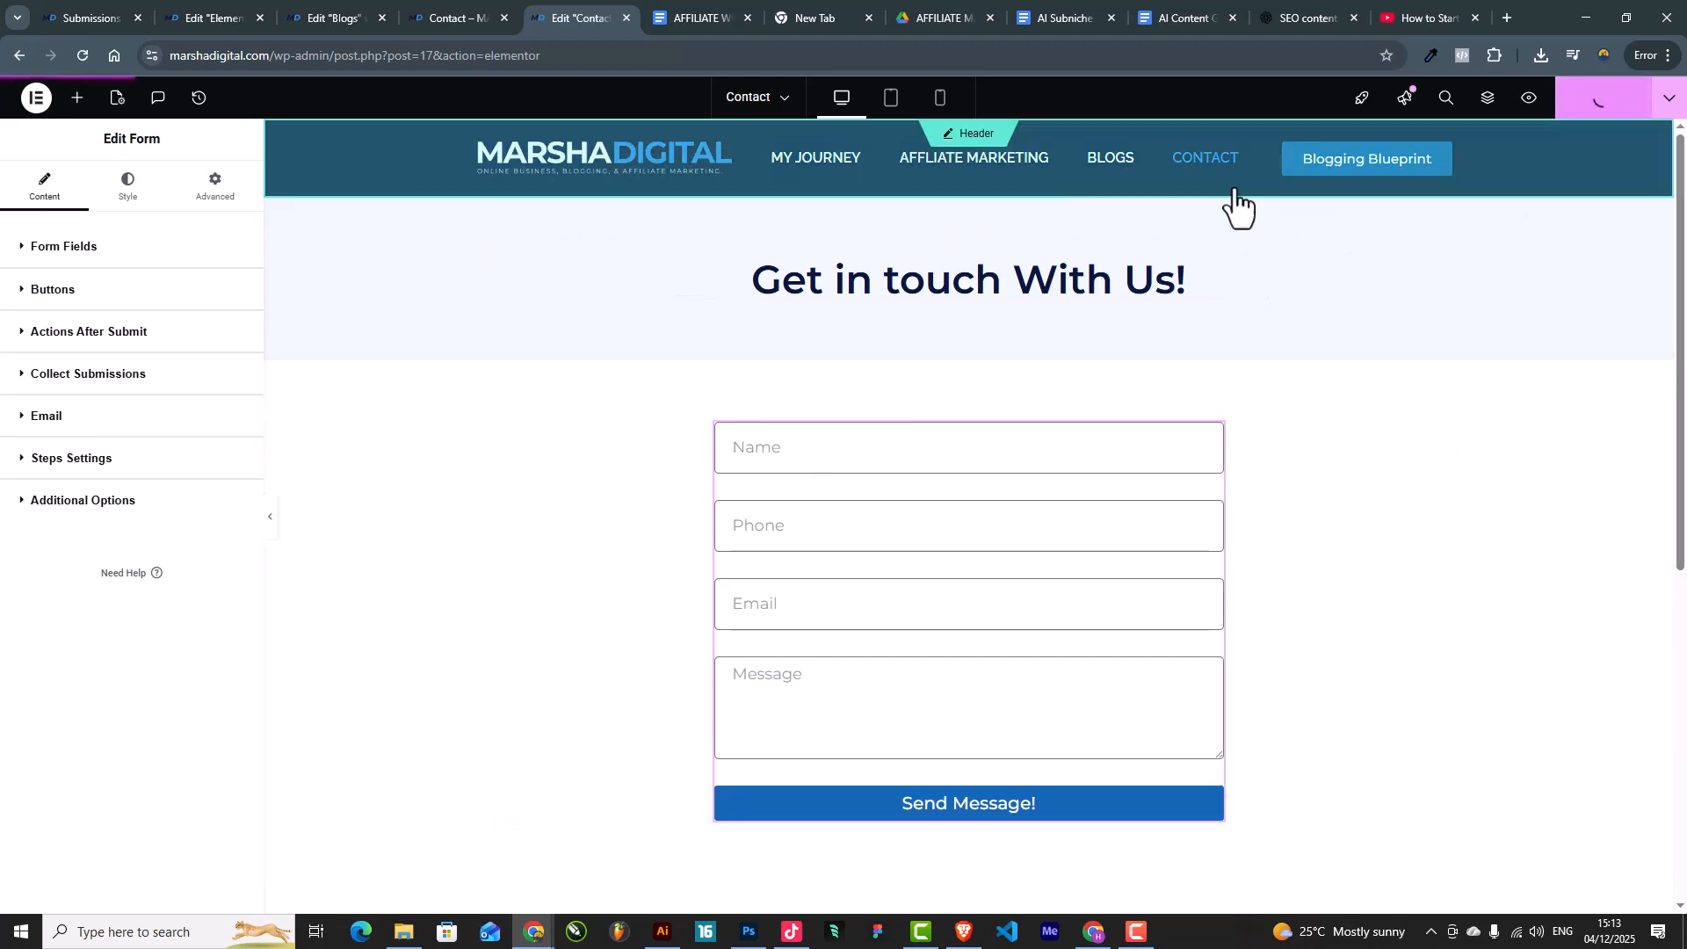
left_click(75, 422)
left_click_drag(173, 598, 4, 602)
left_click(65, 571)
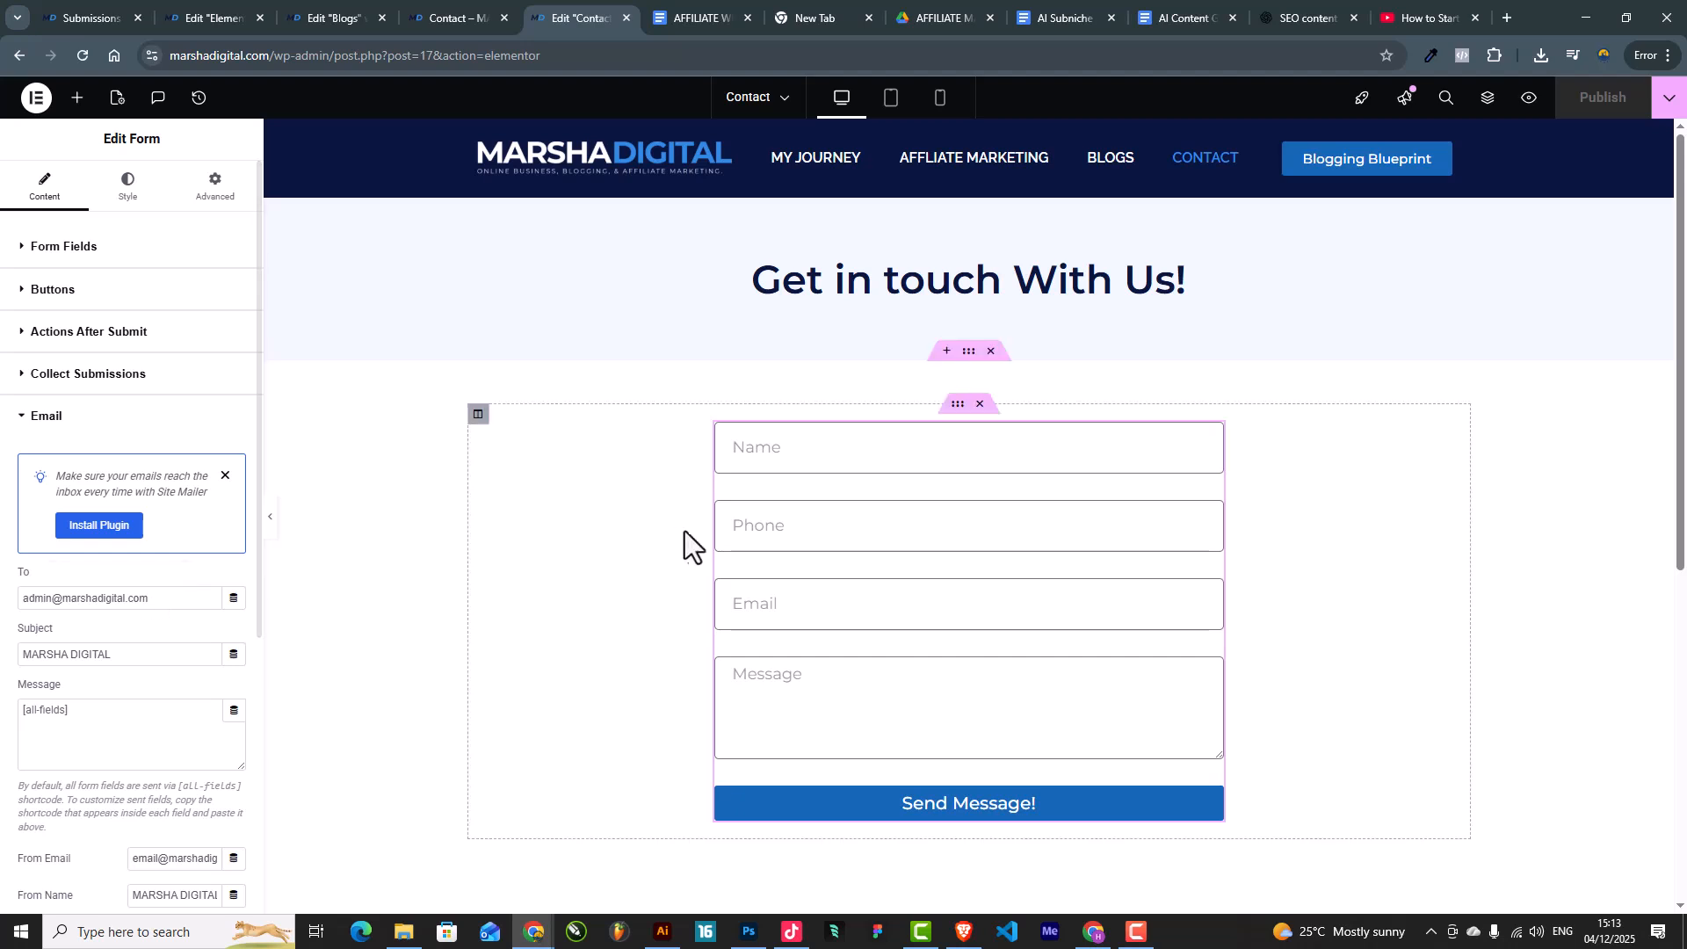
left_click_drag(167, 598, 1, 600)
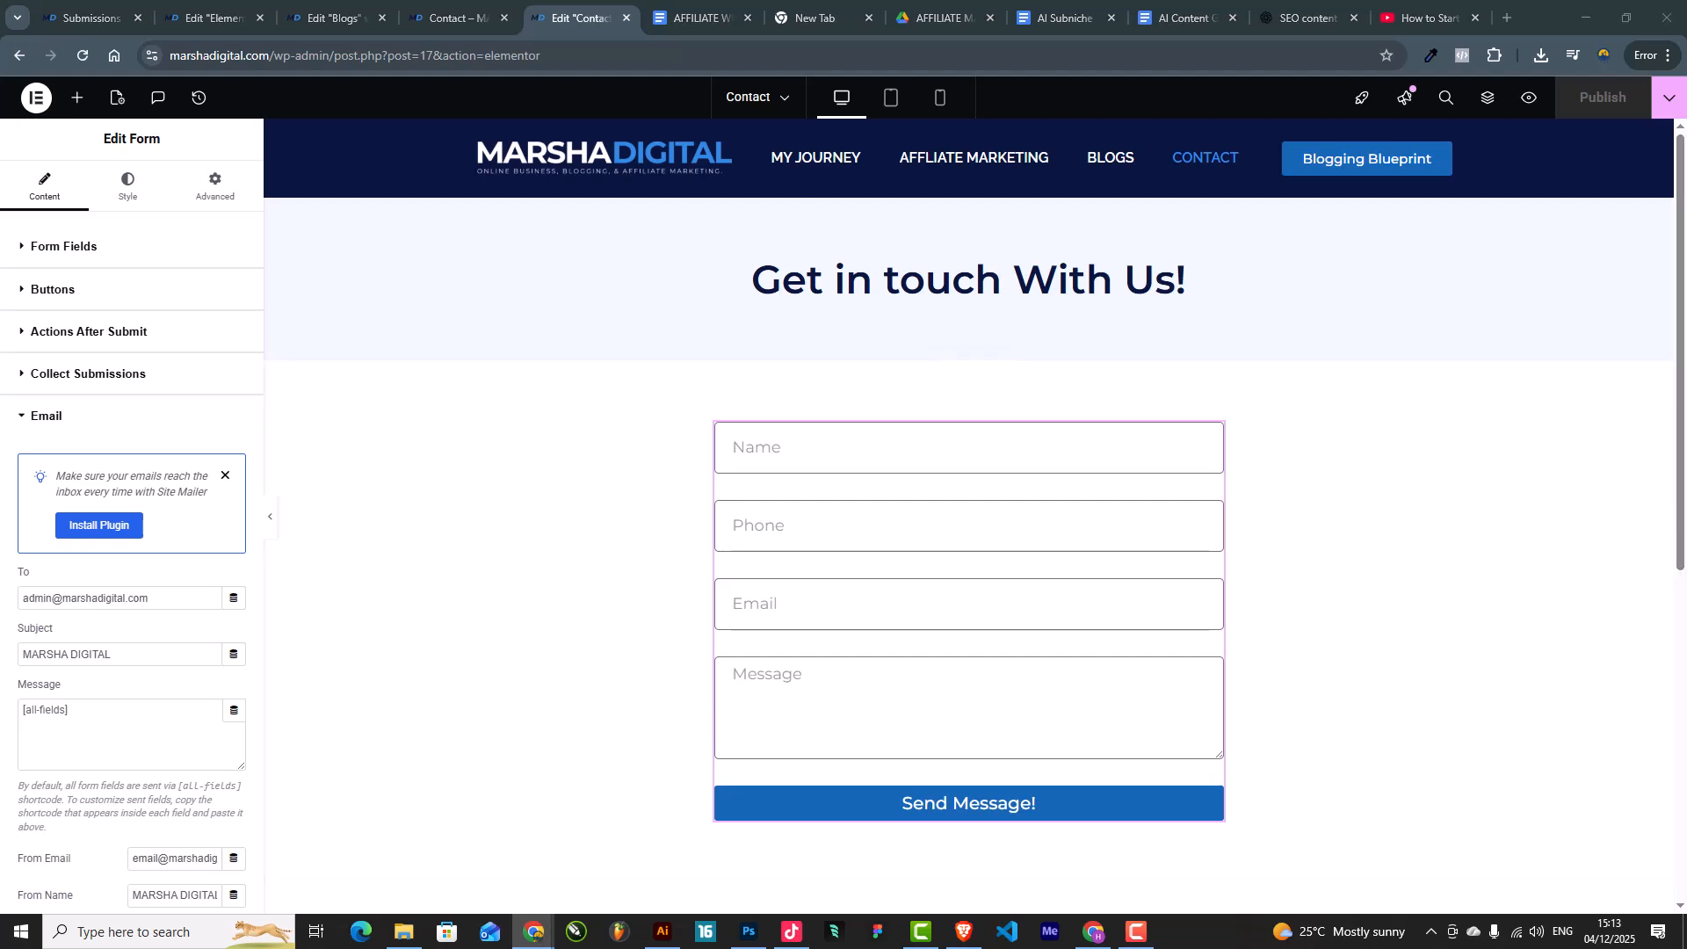
Step: Drag in a Text Editor widget, then delete the extra full-width text block
left_click(77, 98)
left_click_drag(213, 444, 958, 444)
right_click(949, 426)
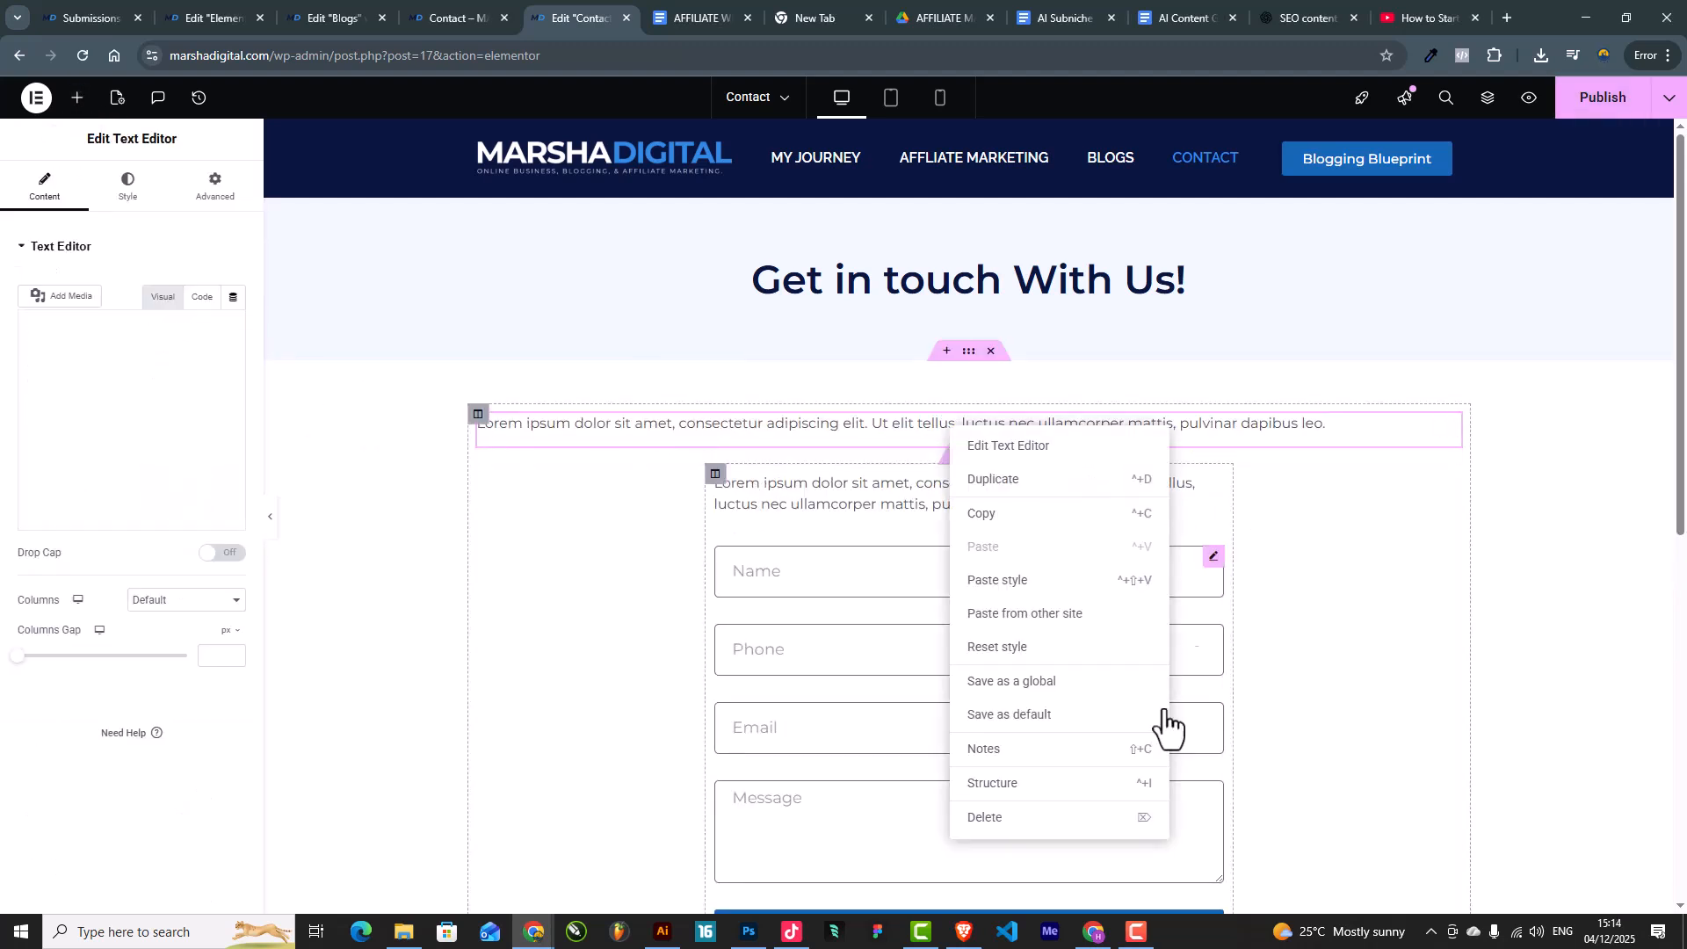
left_click(1042, 817)
Step: Change the intro text to 'Fill in the form below and I will contact you as soon as possible'
left_click(840, 437)
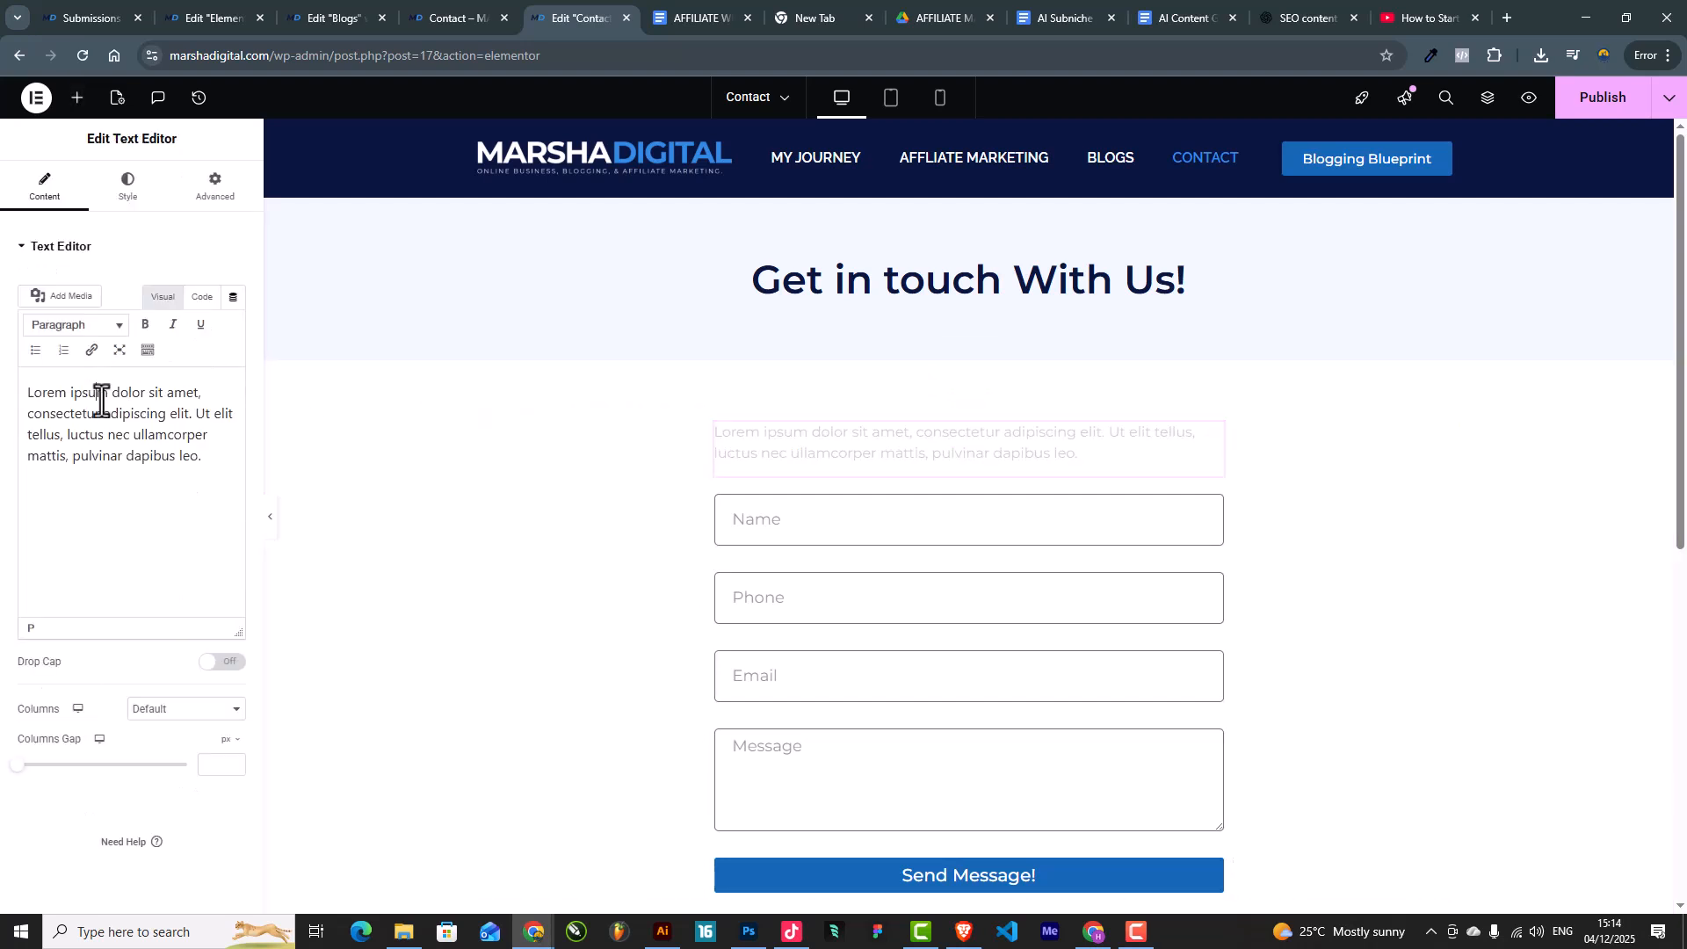
key("ctrl+a")
type("Fill in the form below and a member of our team will contact you as soon as possible")
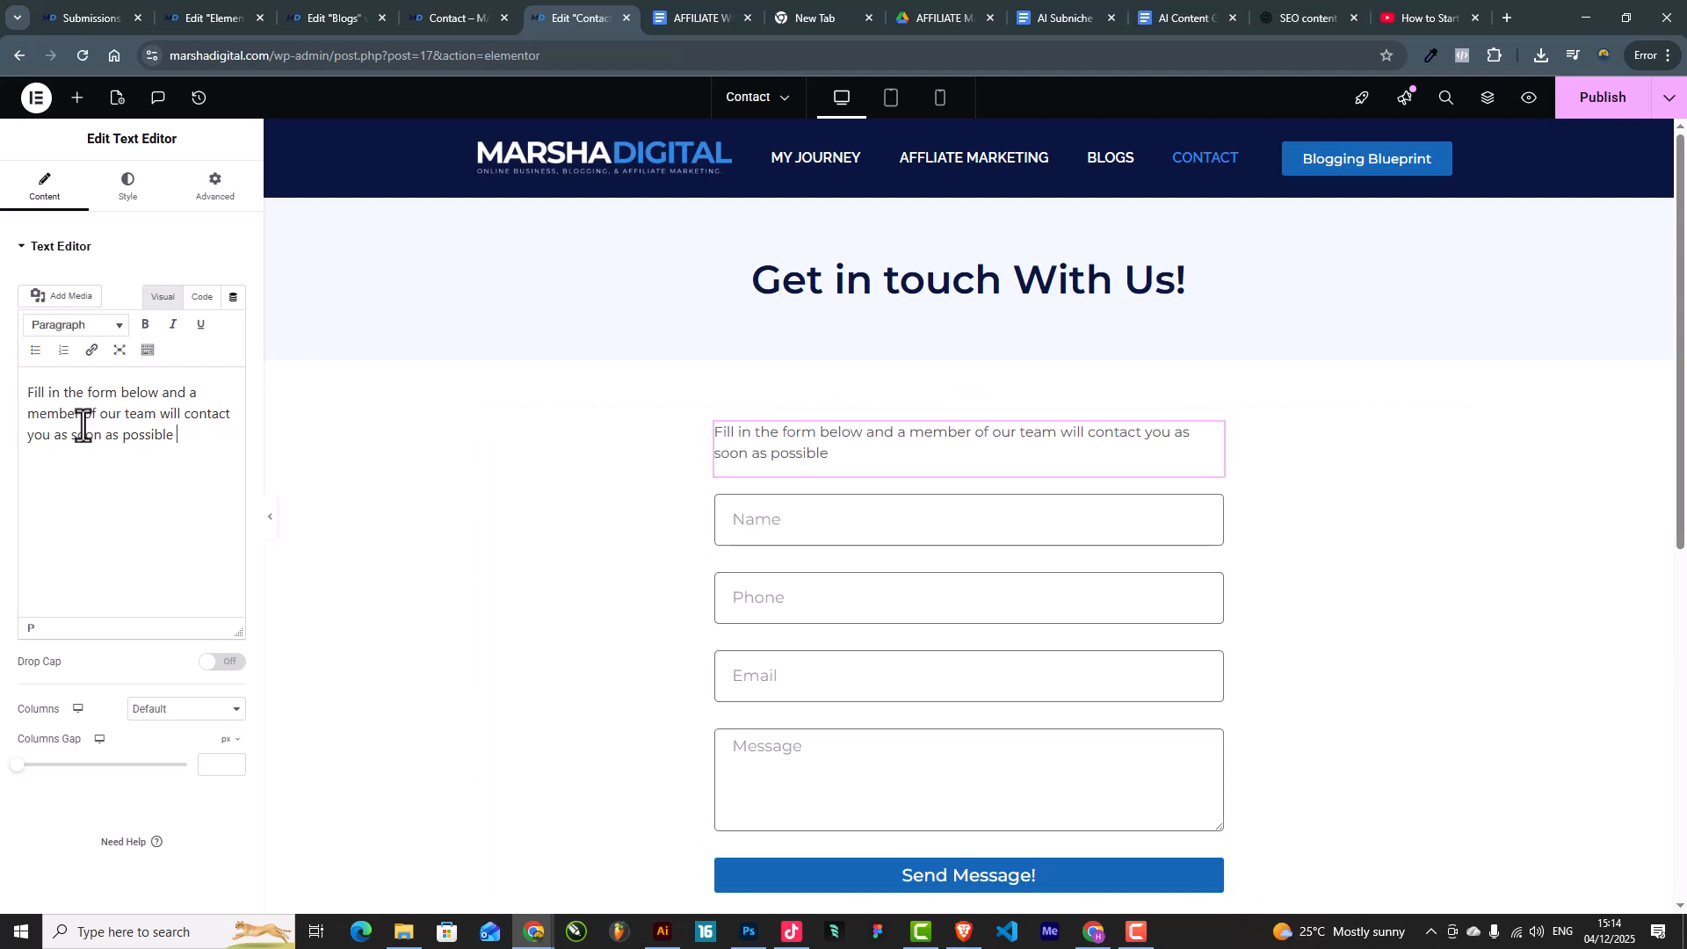
left_click(217, 400)
key("BackSpace")
type("I")
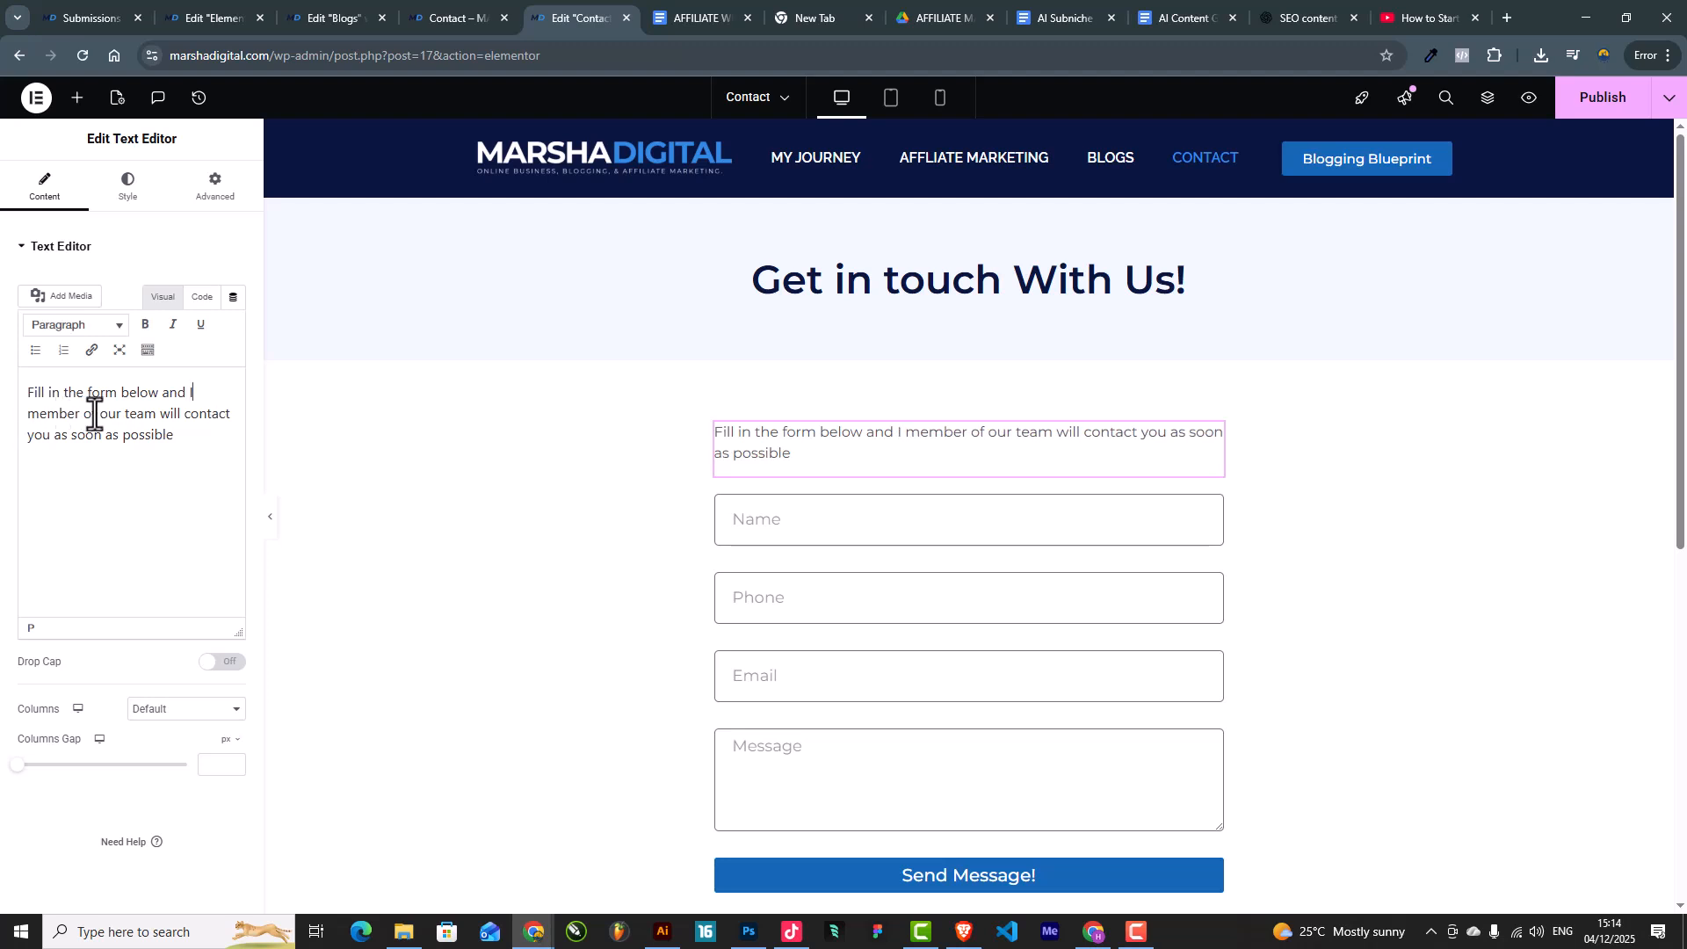
left_click_drag(156, 419, 27, 420)
key("BackSpace")
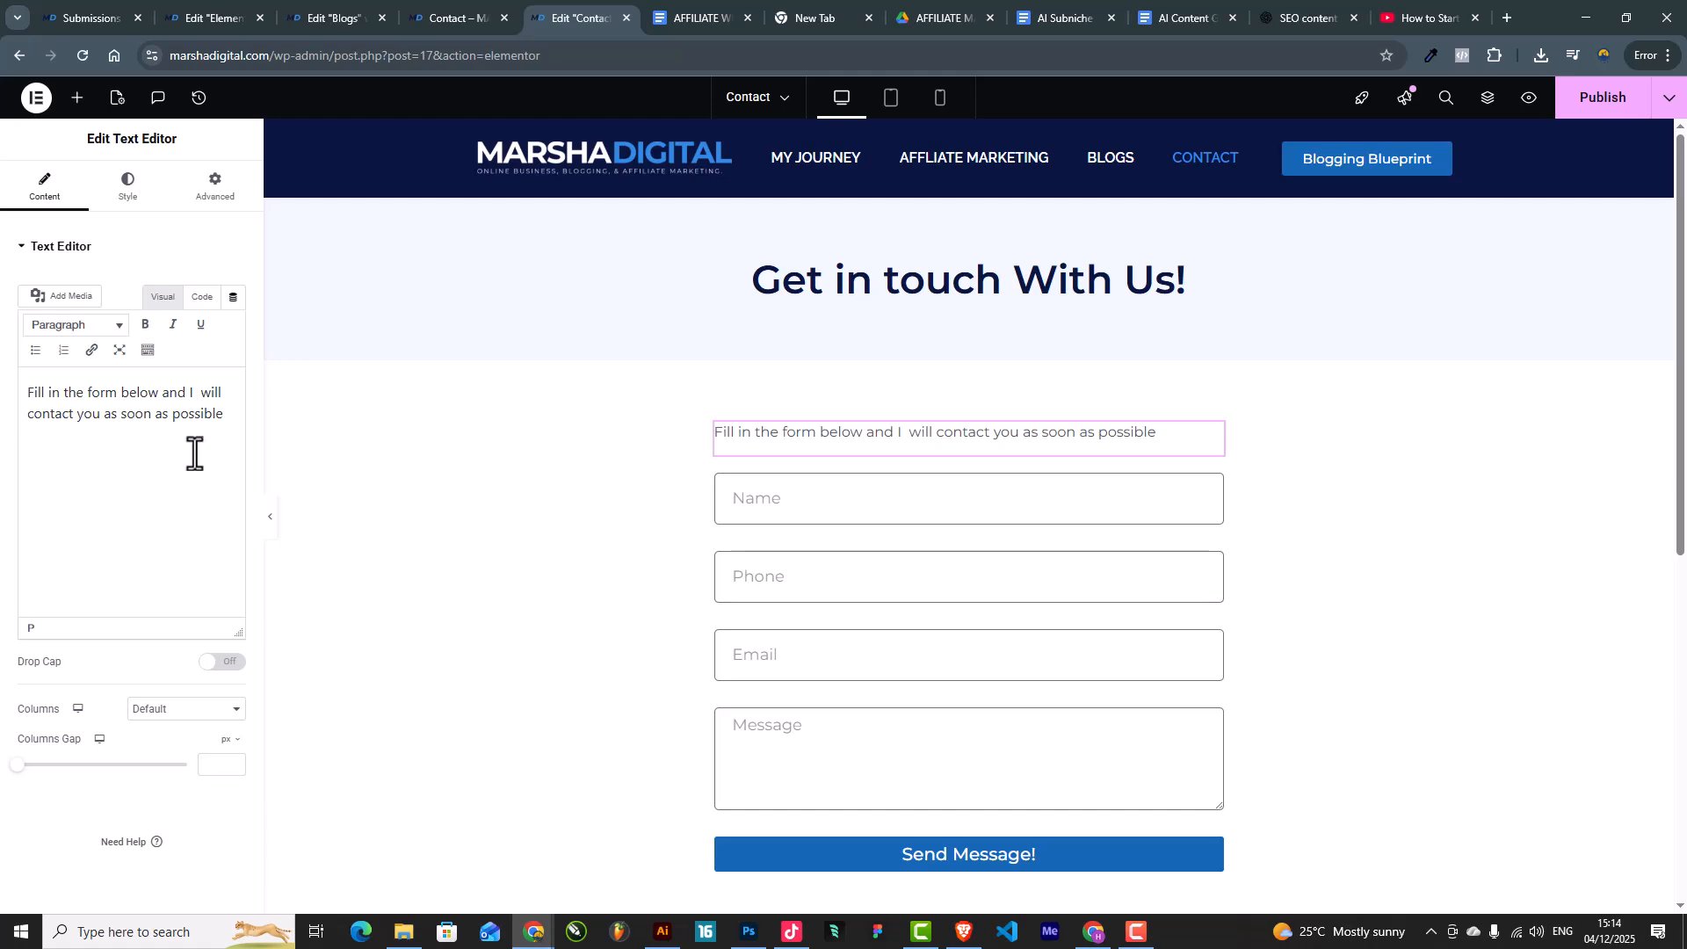
scroll(1017, 509, "down", 4)
scroll(1016, 510, "up", 4)
Step: Preview the Contact page at tablet and mobile widths, publish it, and select the URL's editor part
left_click(891, 107)
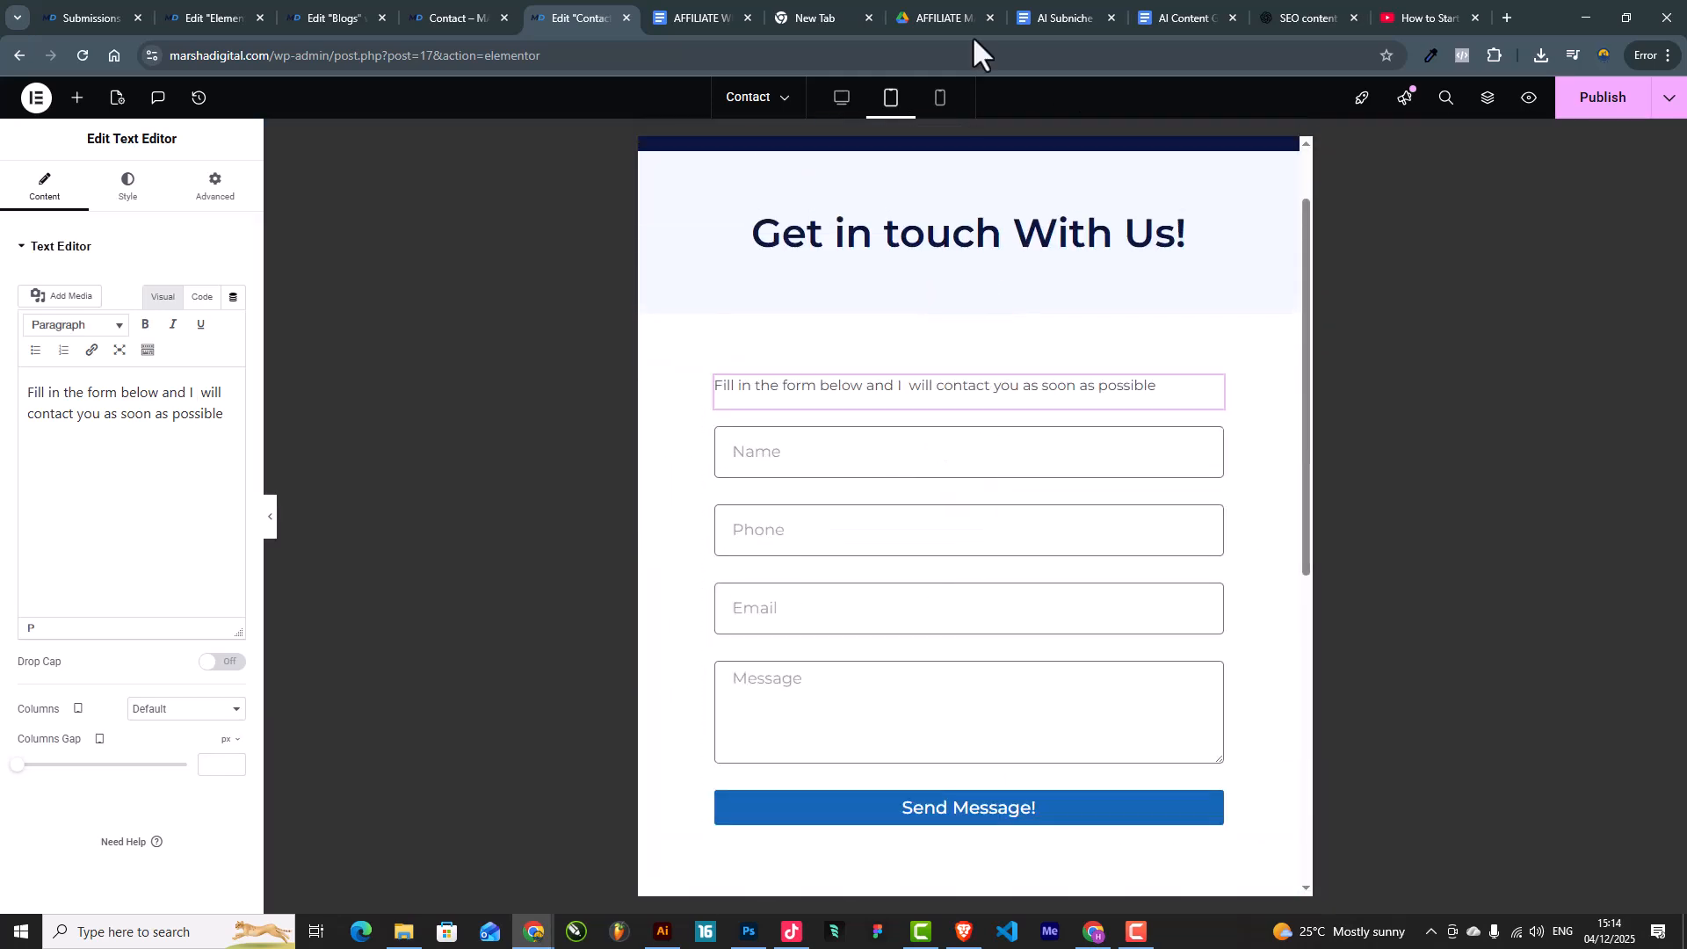
left_click(938, 100)
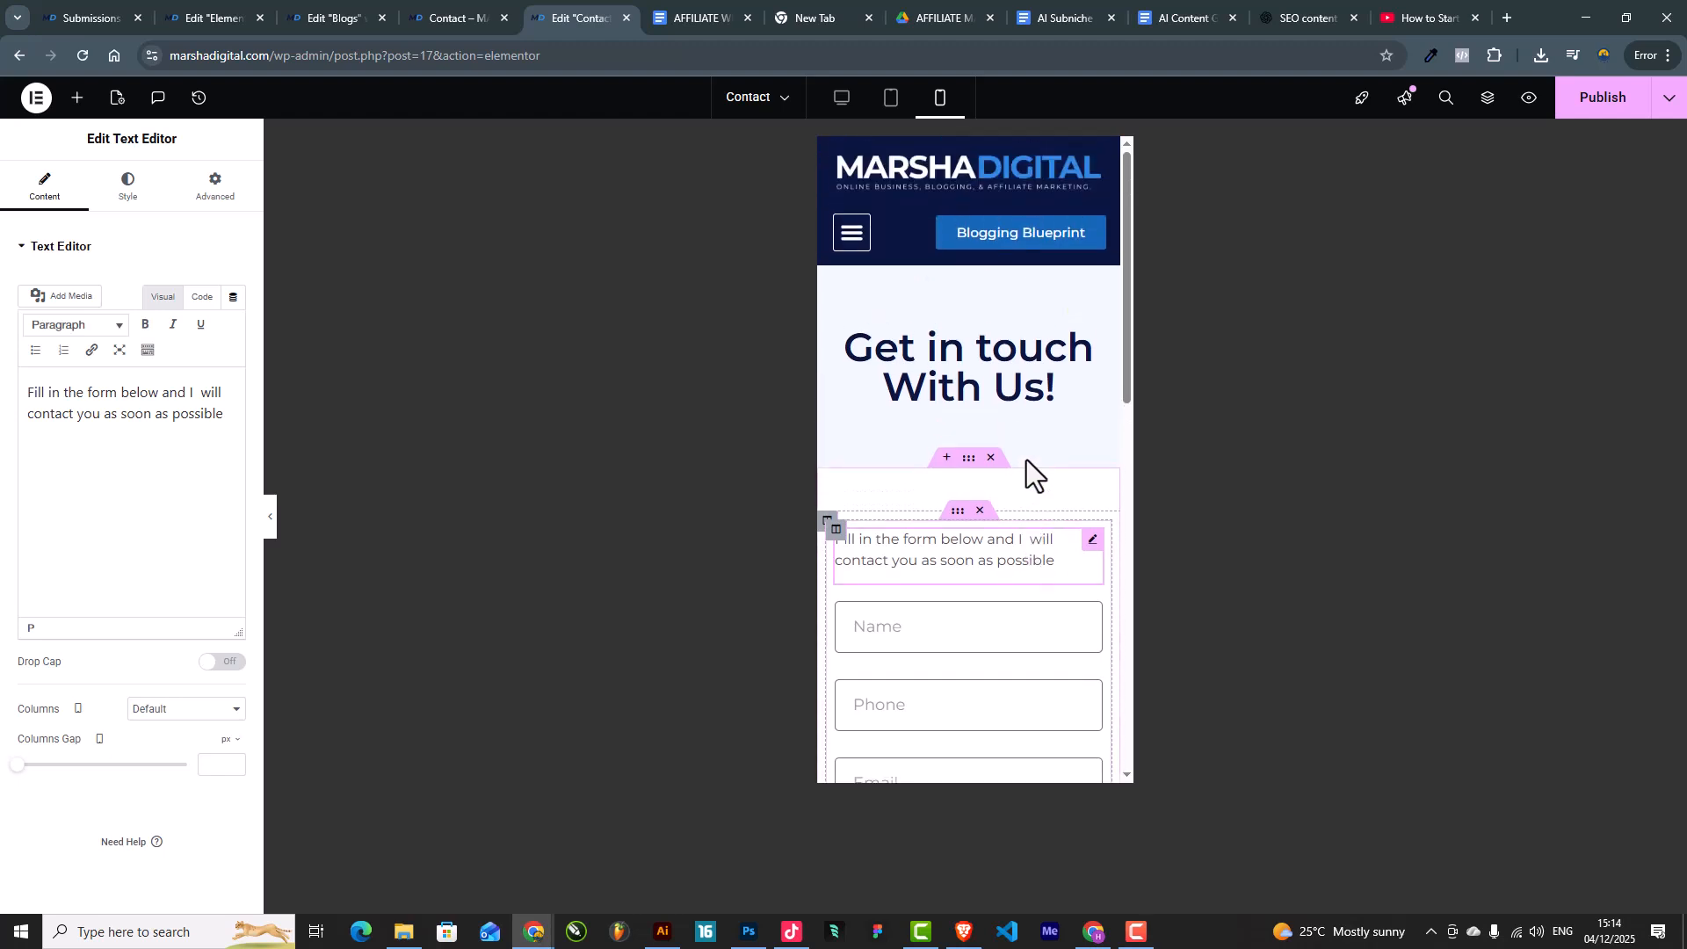
left_click(1574, 109)
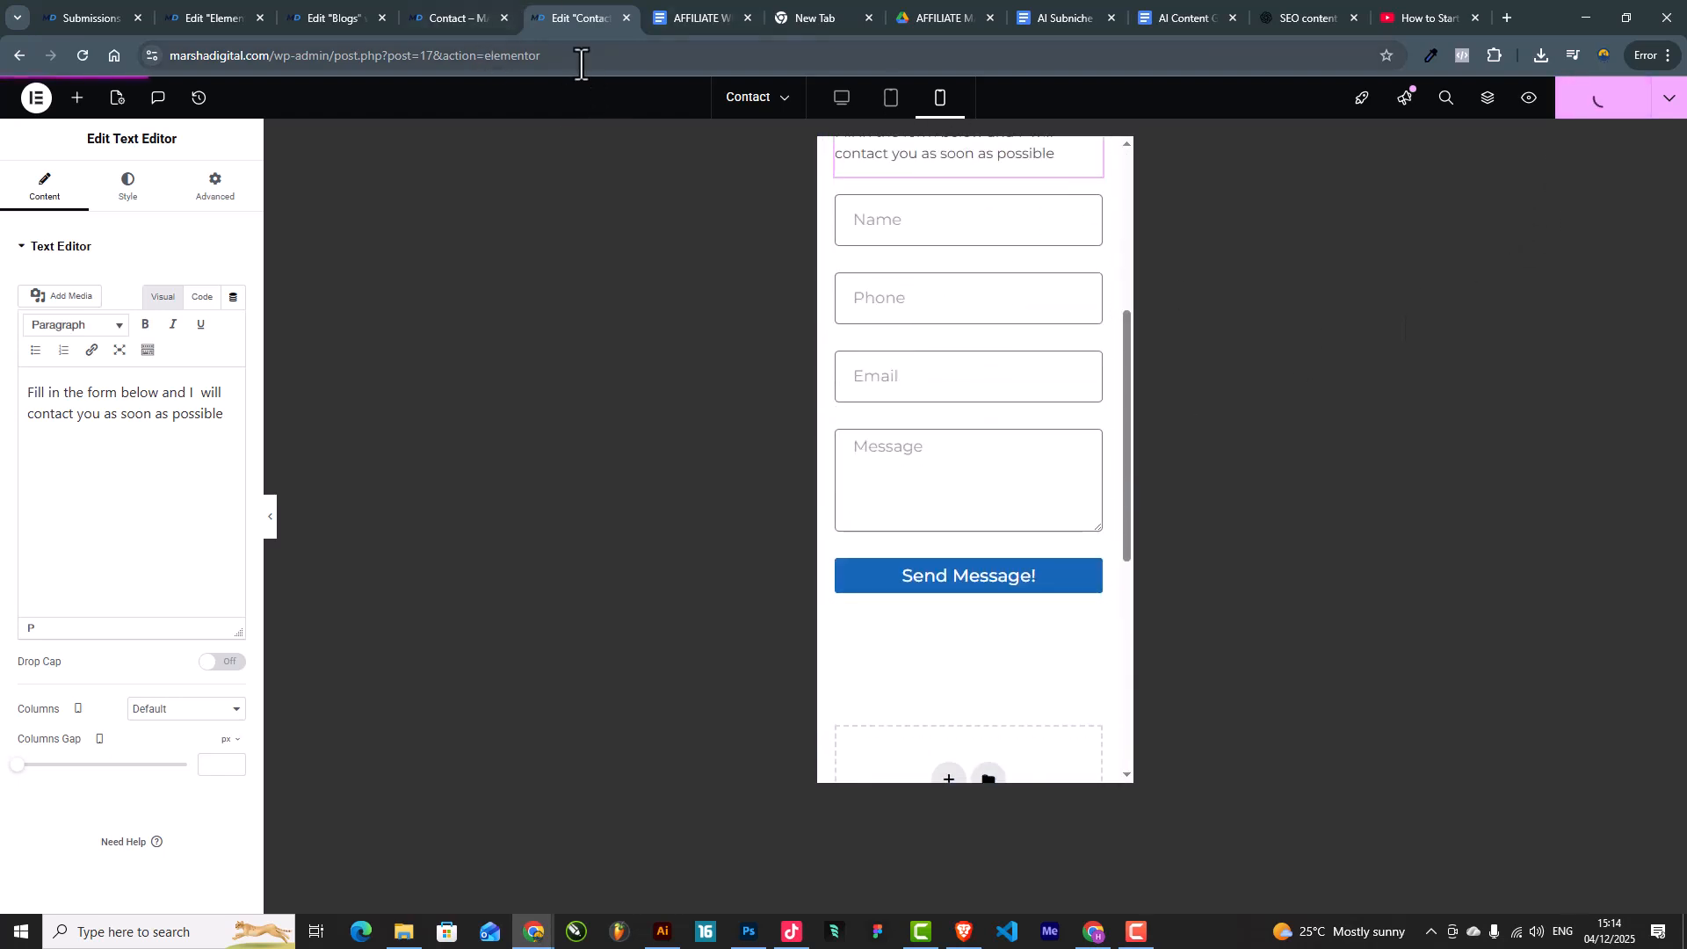
left_click_drag(597, 55, 291, 64)
Step: Load the live marshadigital.com site, go via BLOGS to the CONTACT page, and focus the Name field
key("BackSpace")
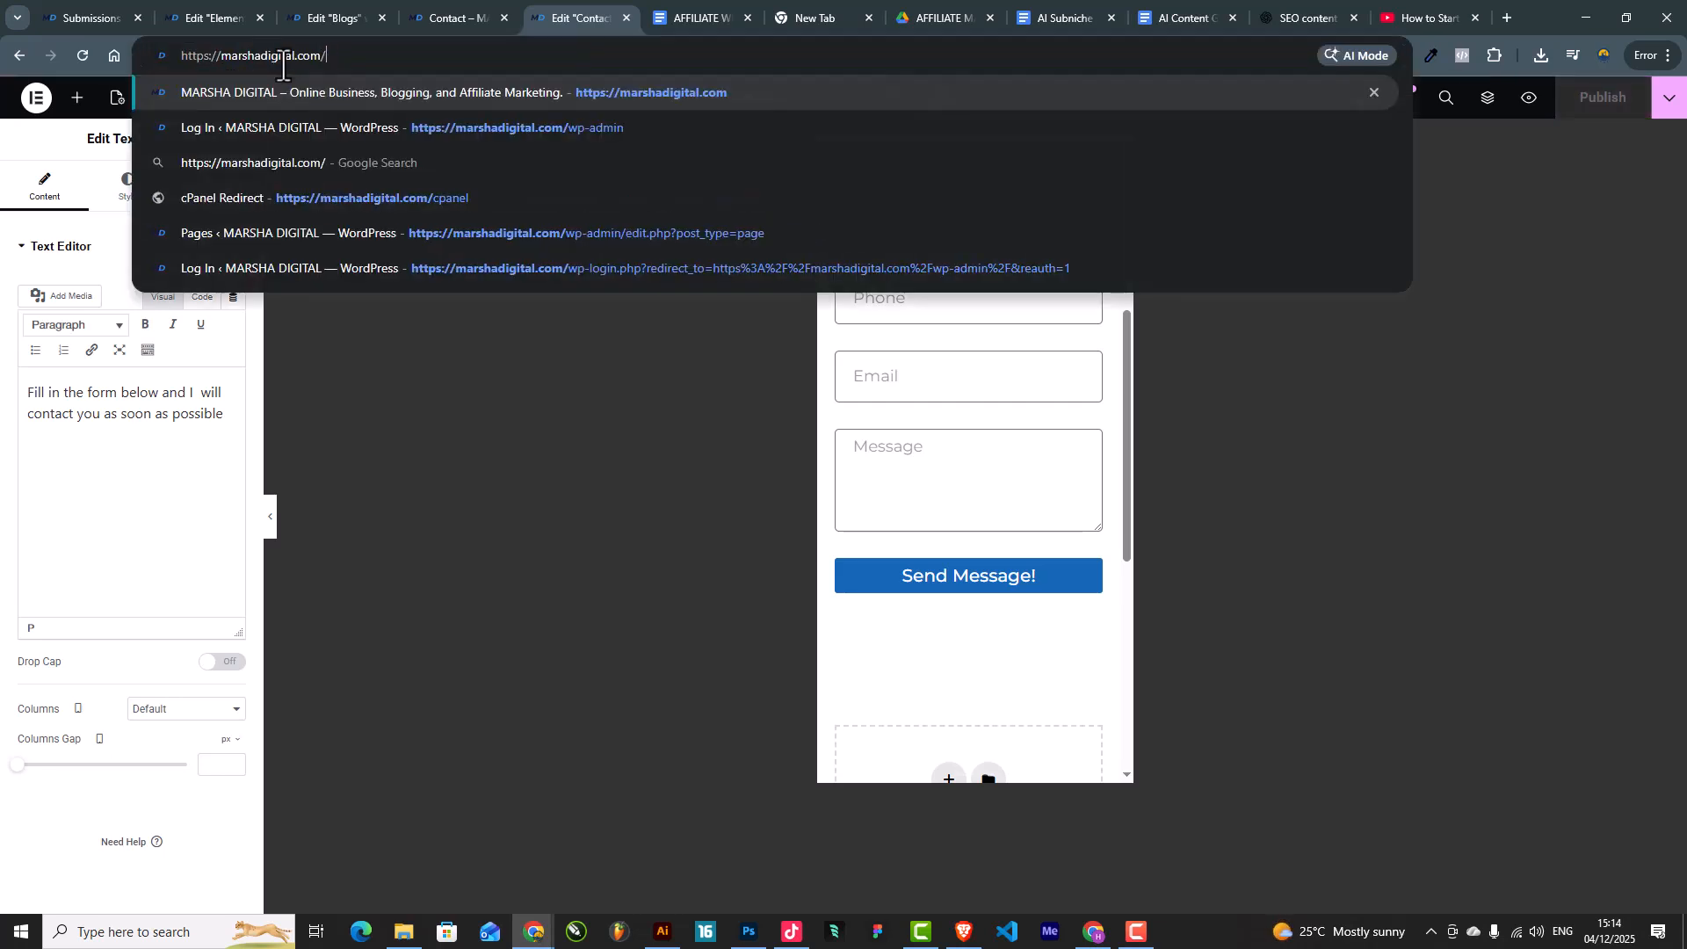
key("Return")
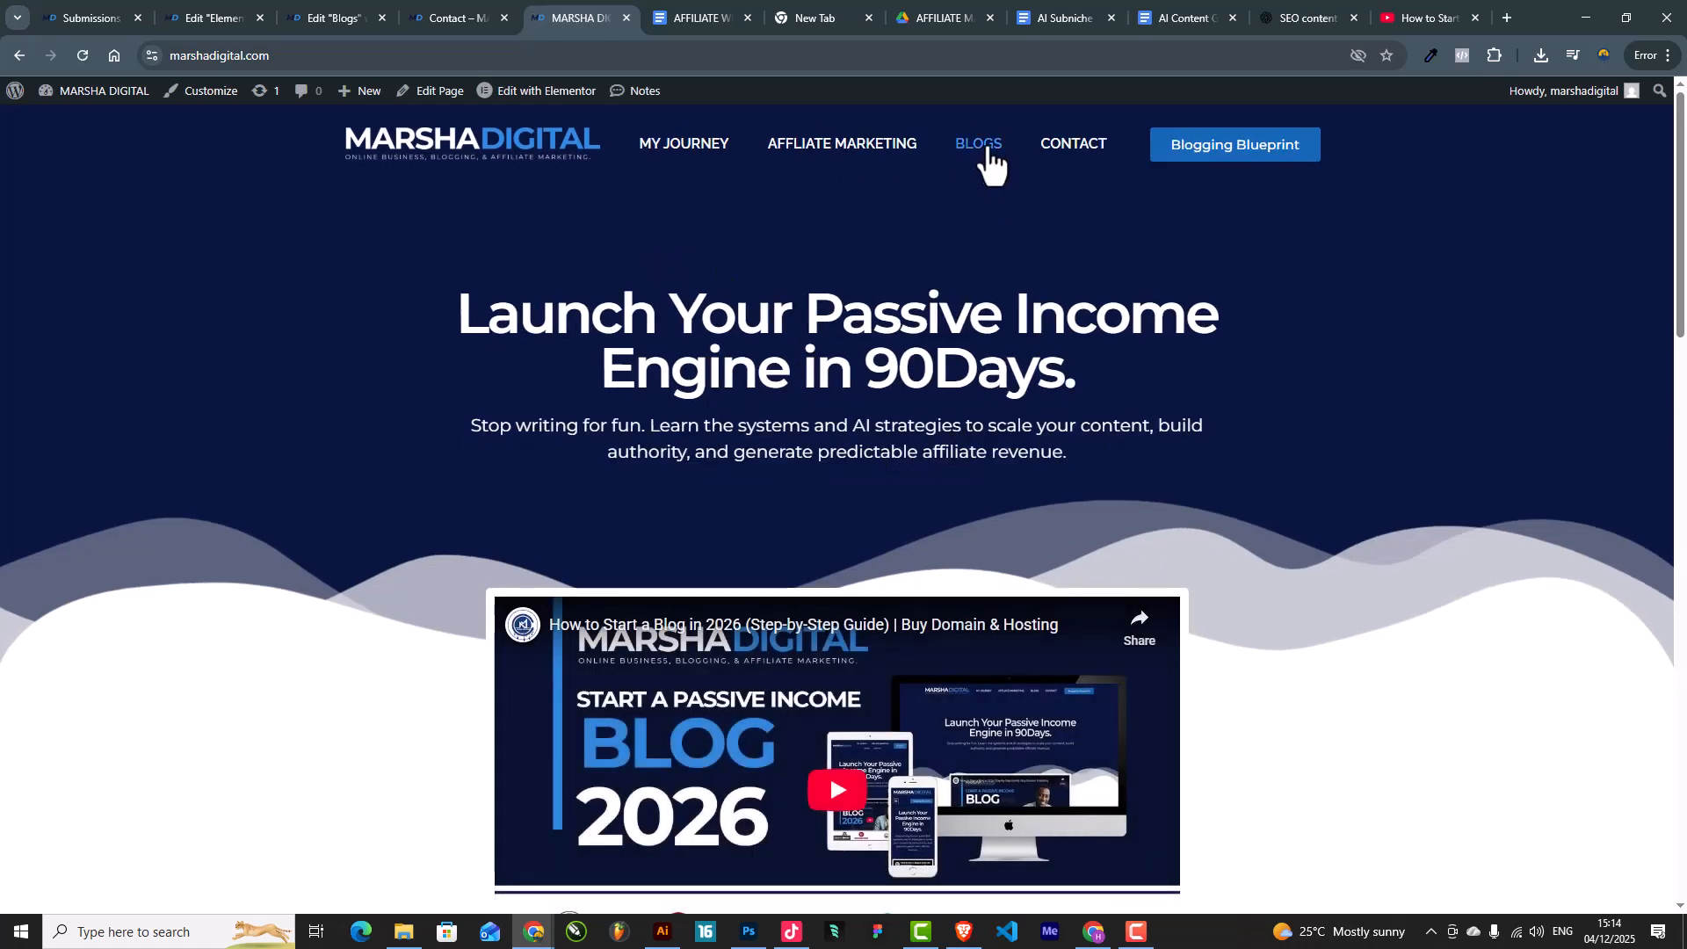
left_click(988, 150)
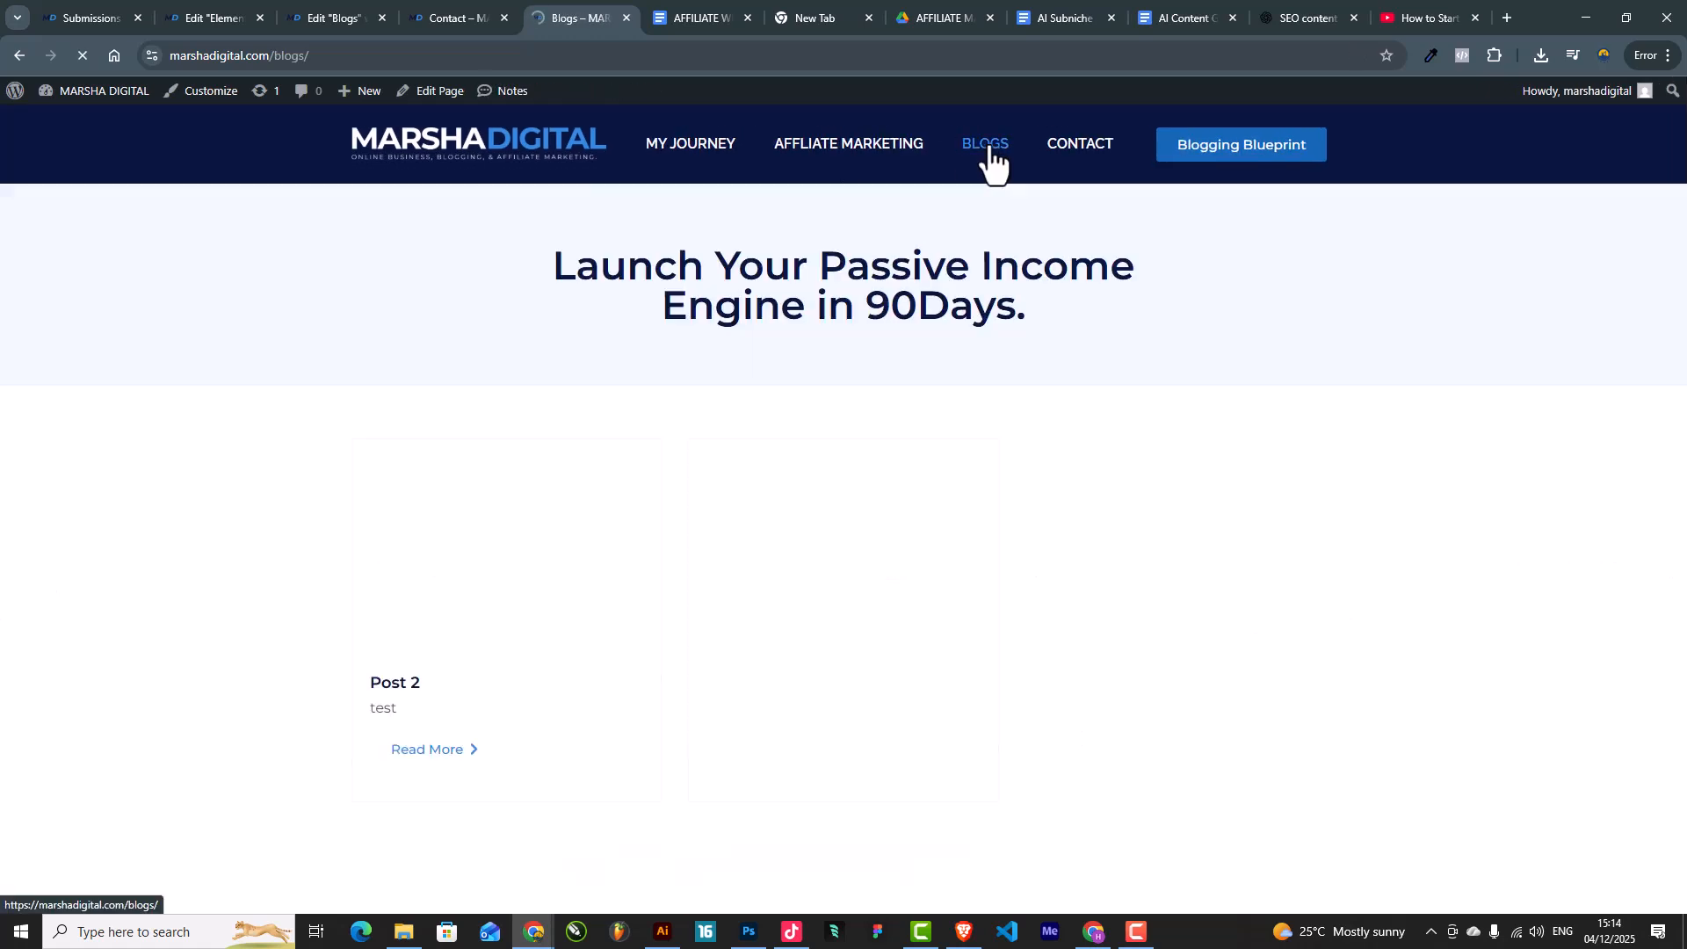
scroll(791, 536, "down", 4)
scroll(870, 563, "up", 4)
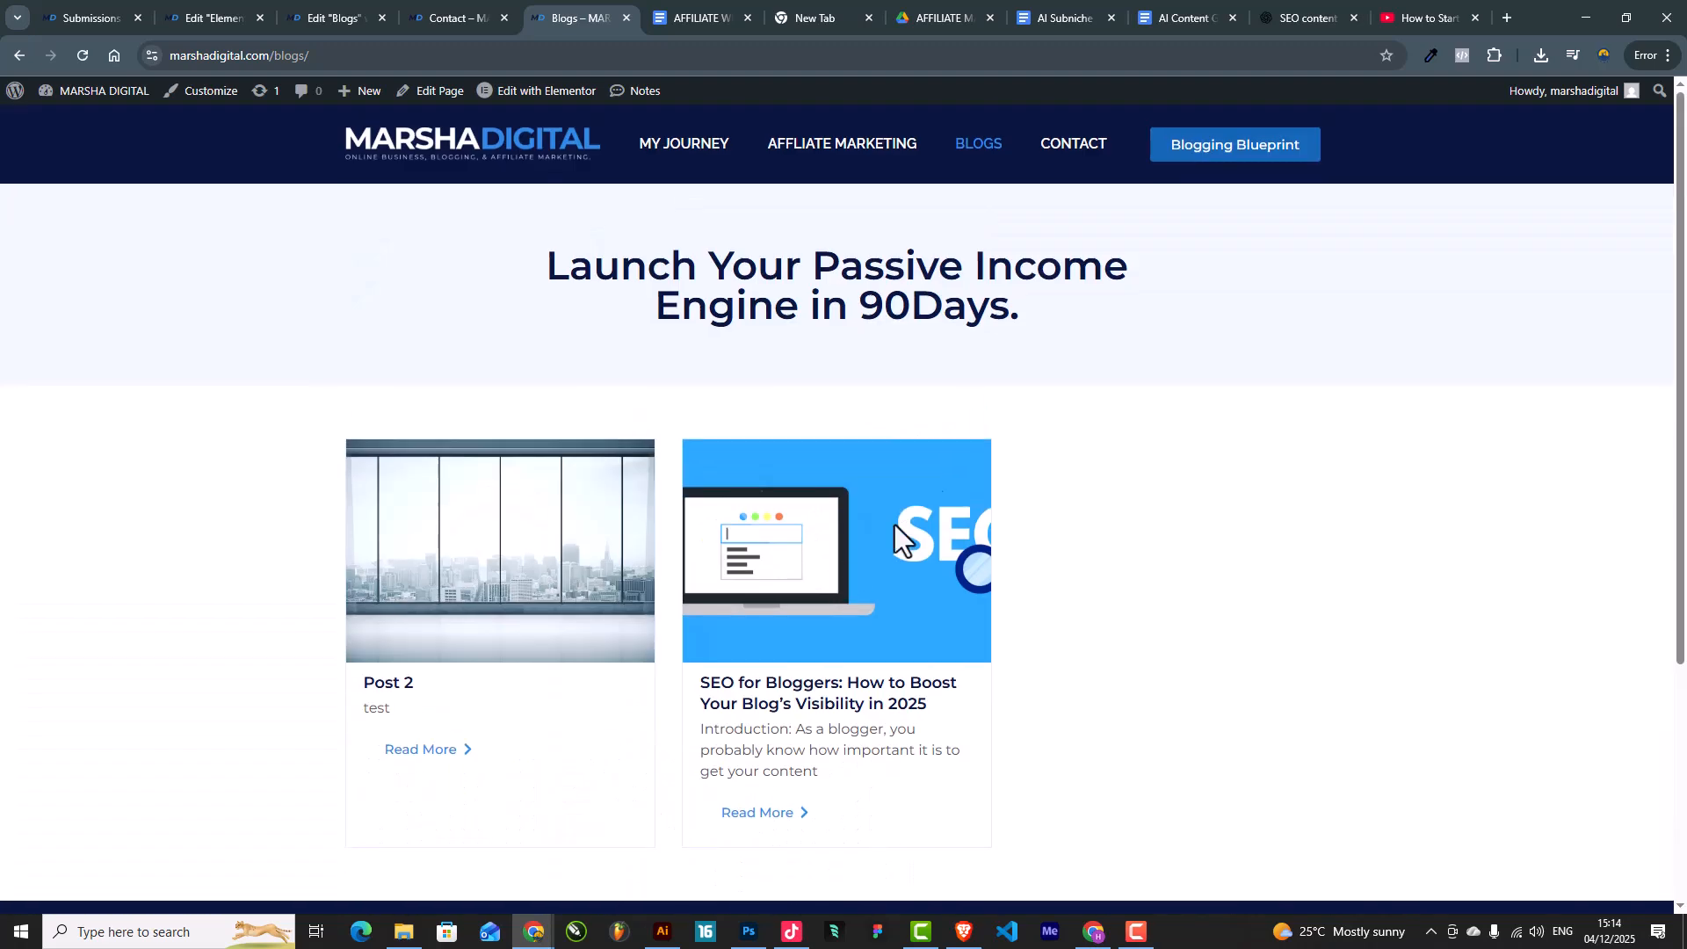
left_click(1072, 165)
scroll(958, 461, "down", 4)
scroll(956, 455, "up", 4)
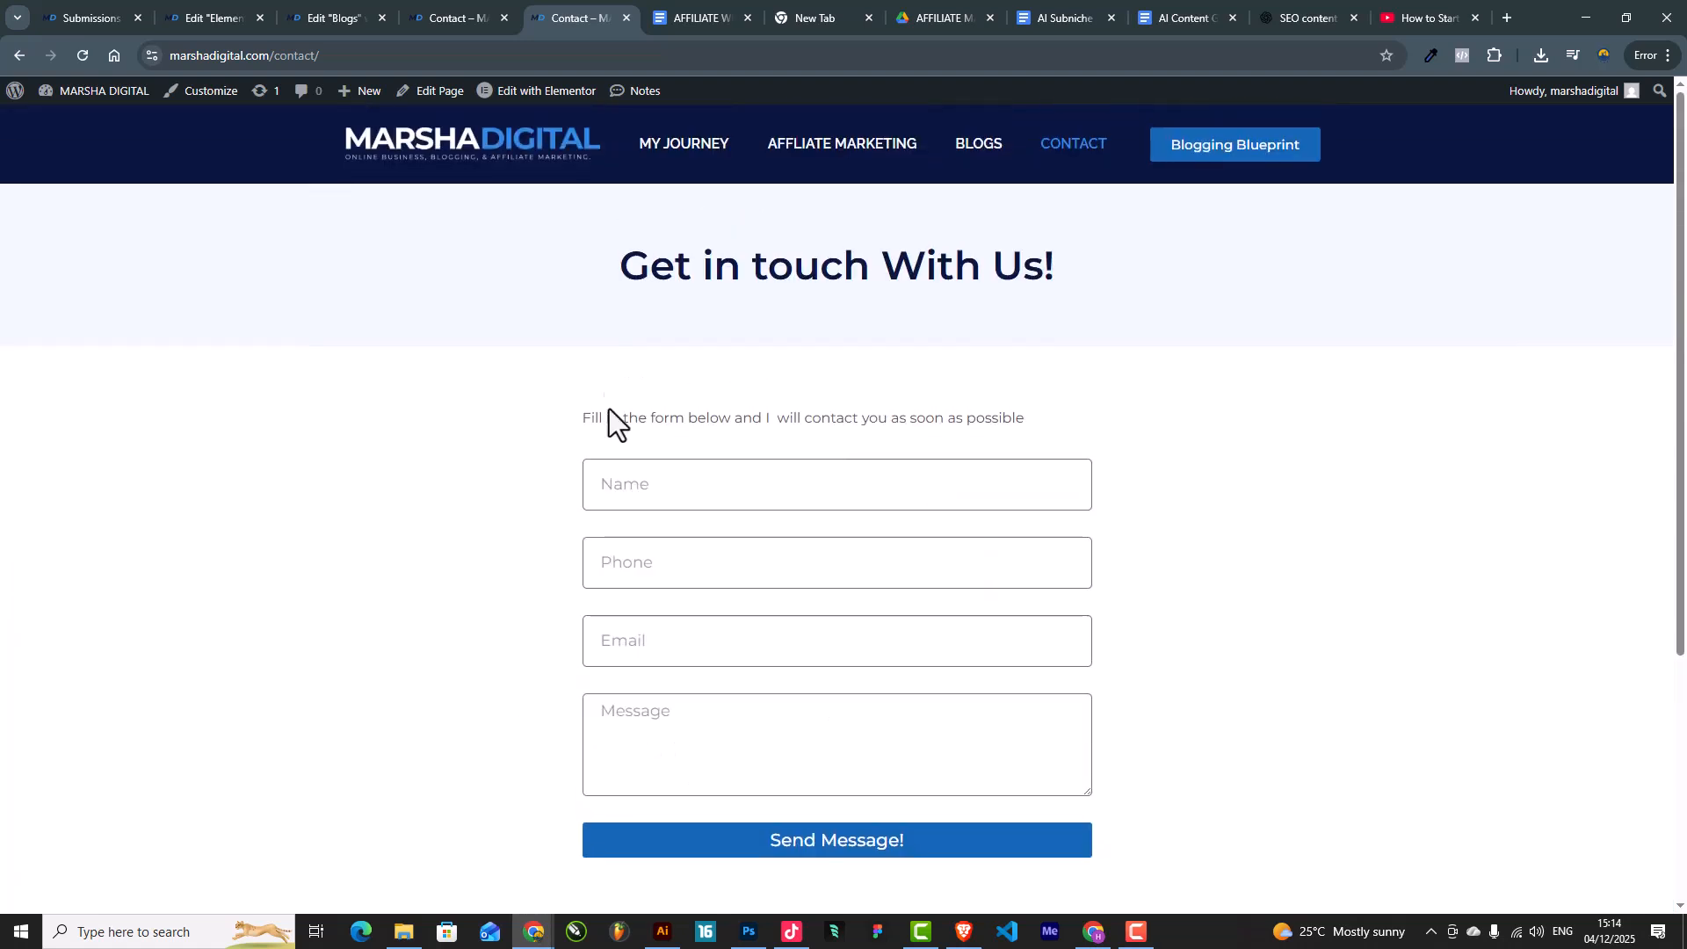
left_click(608, 491)
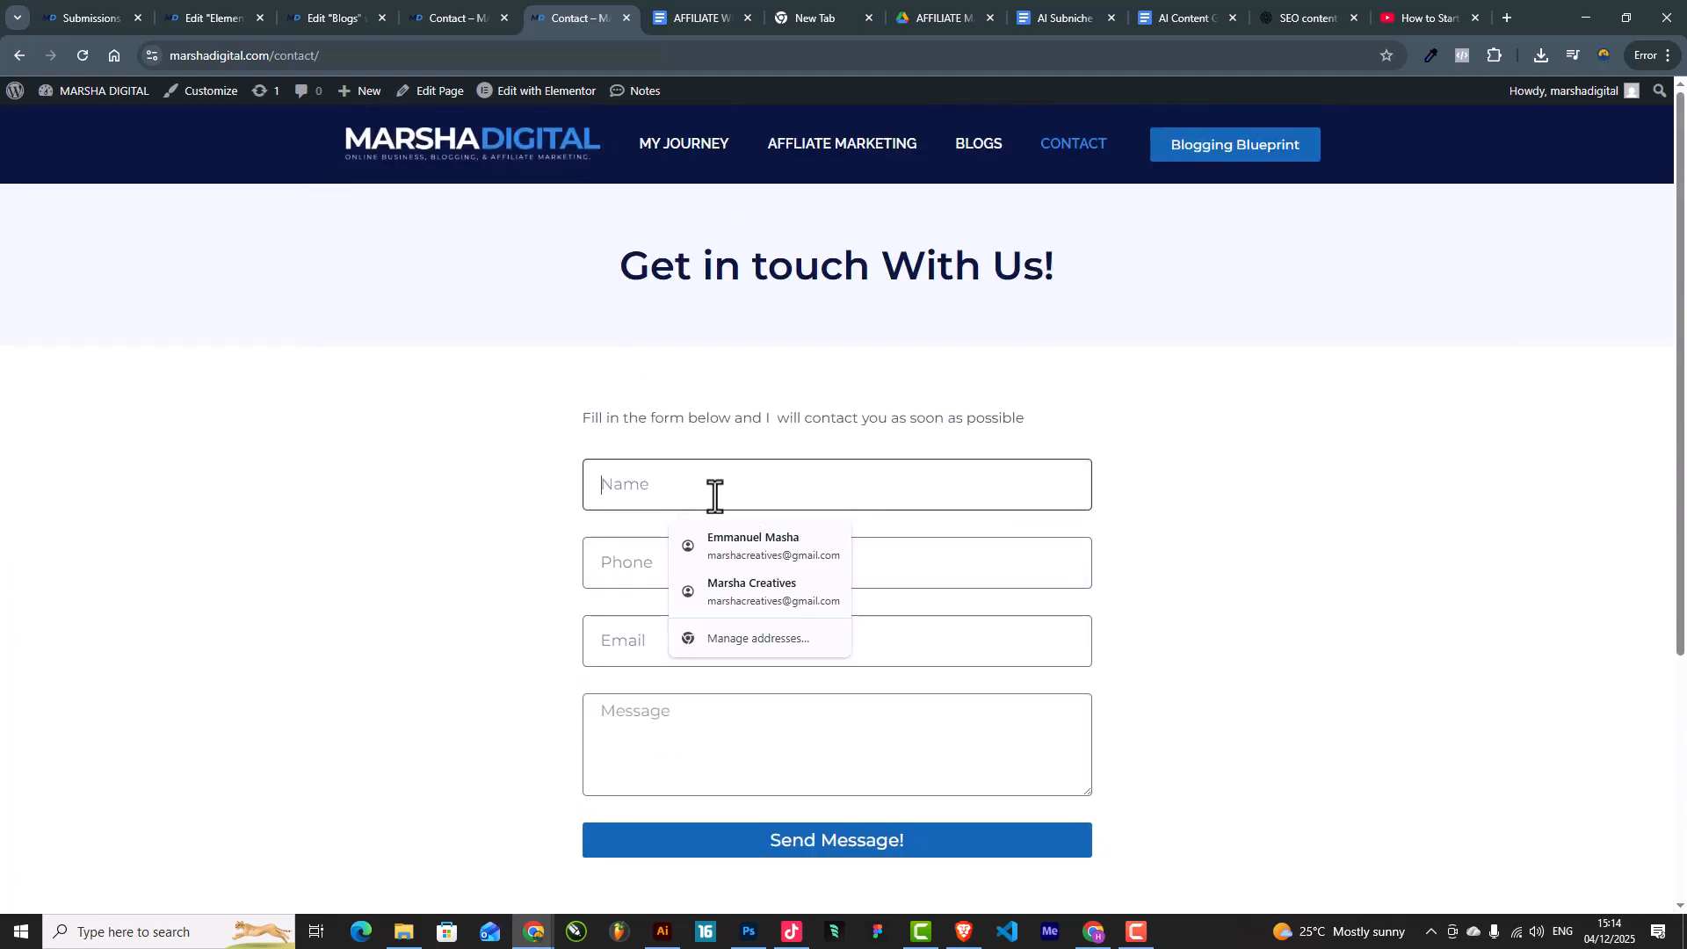
Step: Fill the live form with a test name, phone number, email and 'test message', then send it
type("Test UUSer")
left_click(633, 557)
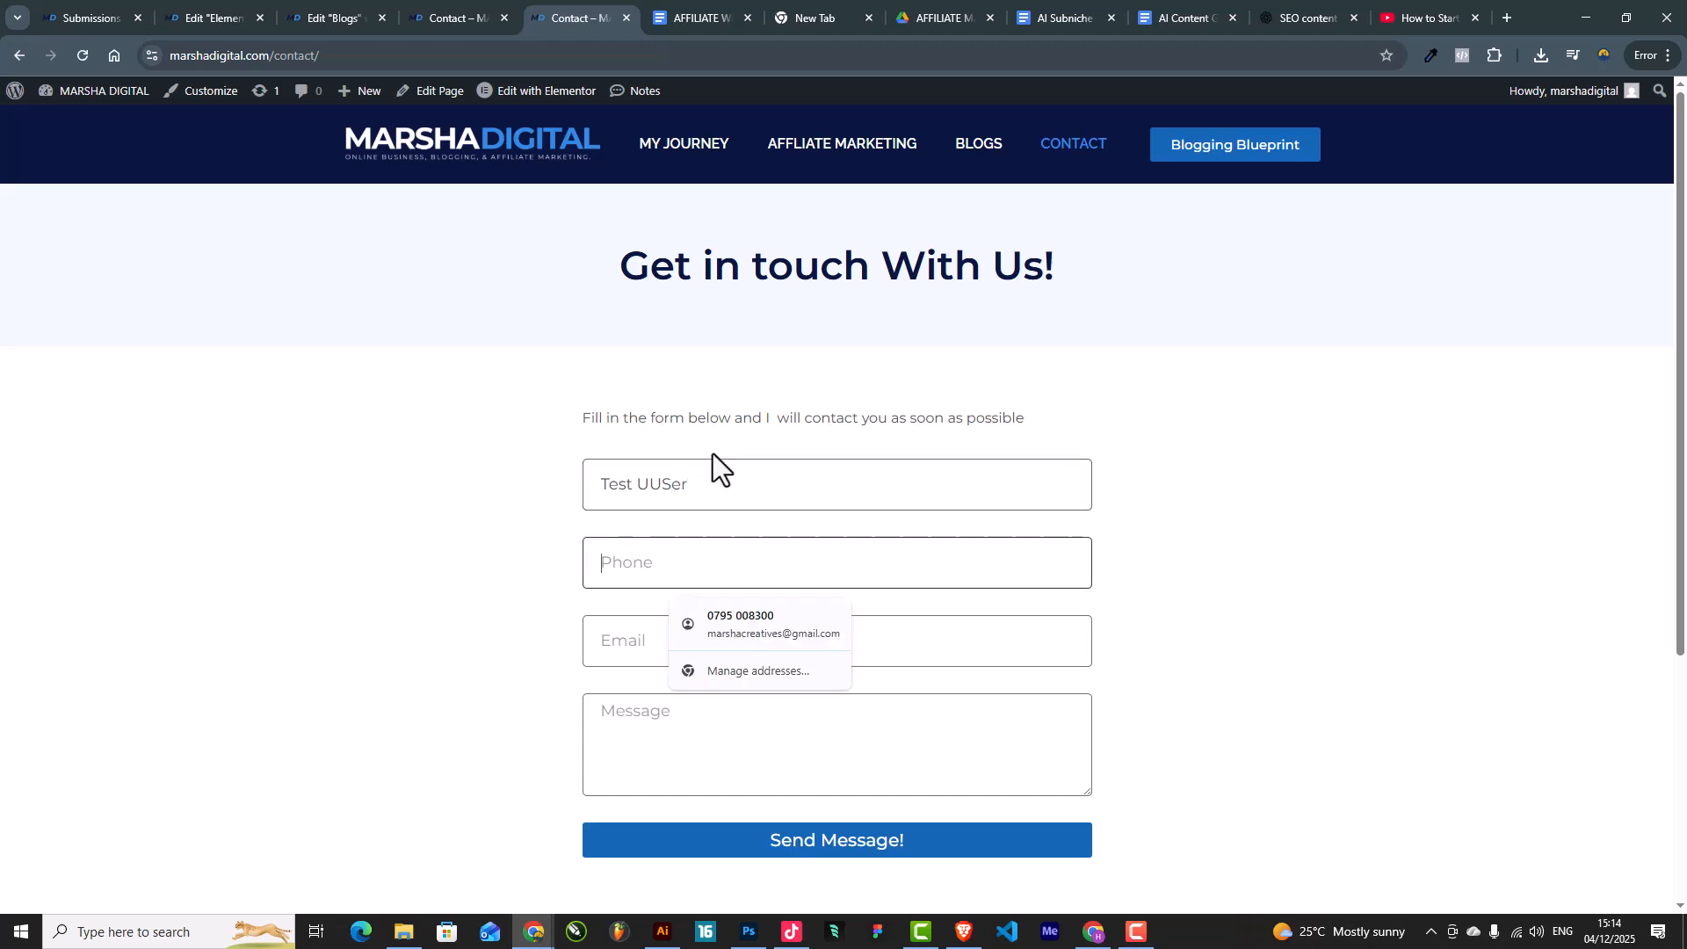
left_click(640, 484)
key("BackSpace")
left_click(605, 569)
type("0712345668")
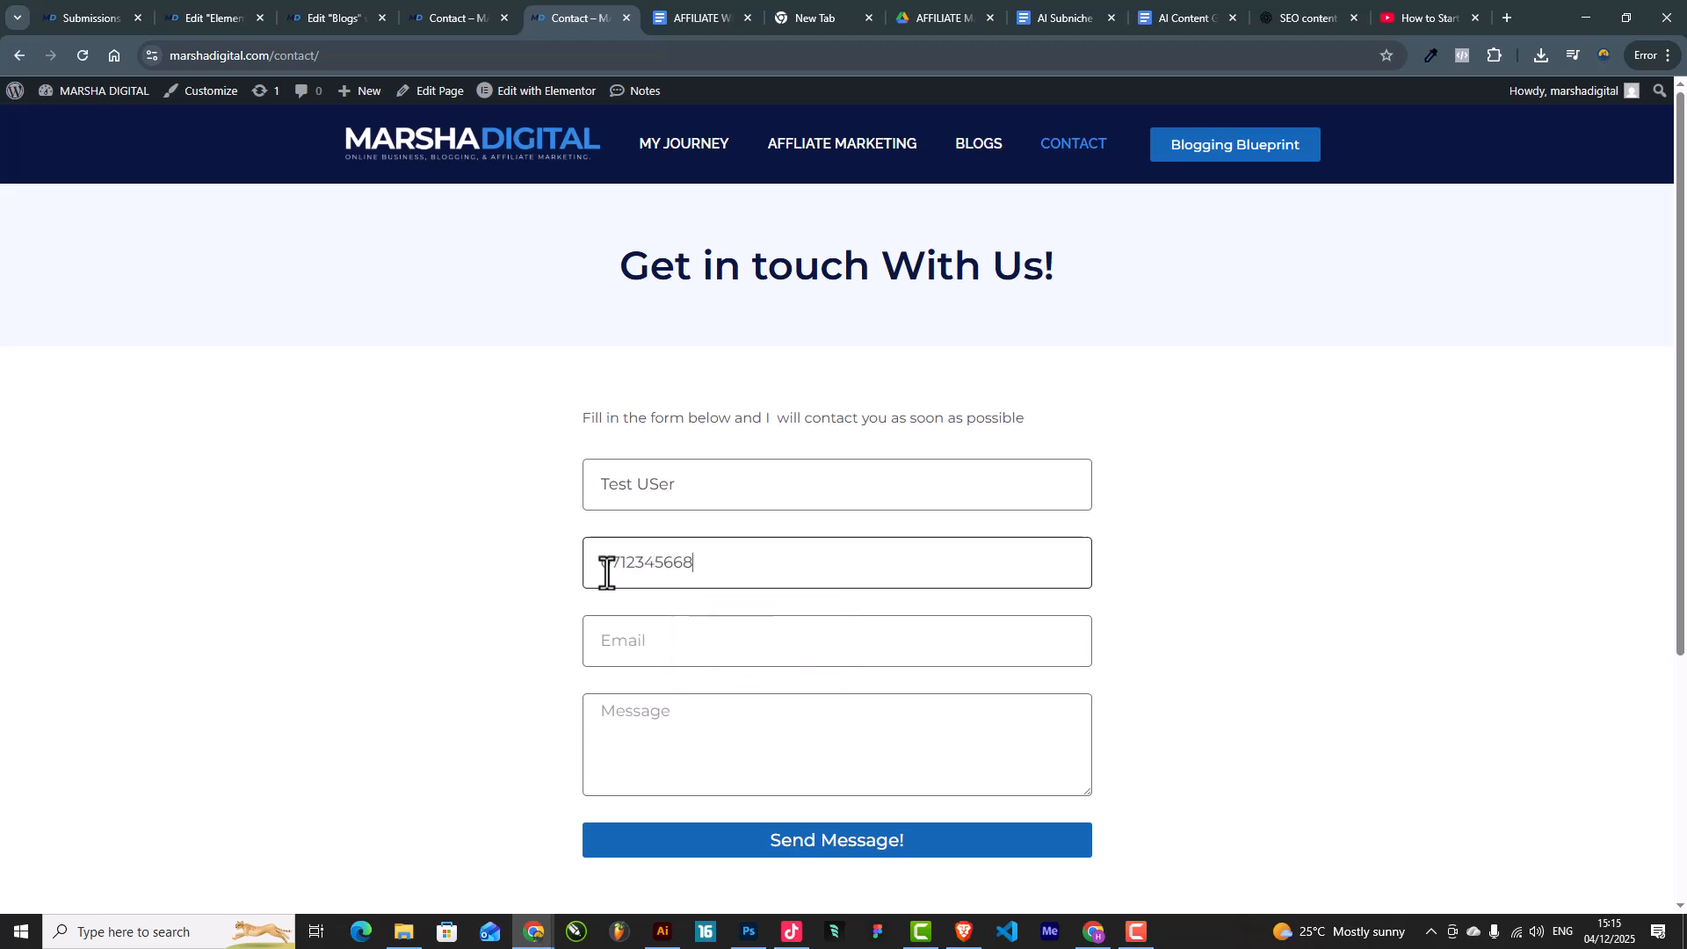
left_click(694, 653)
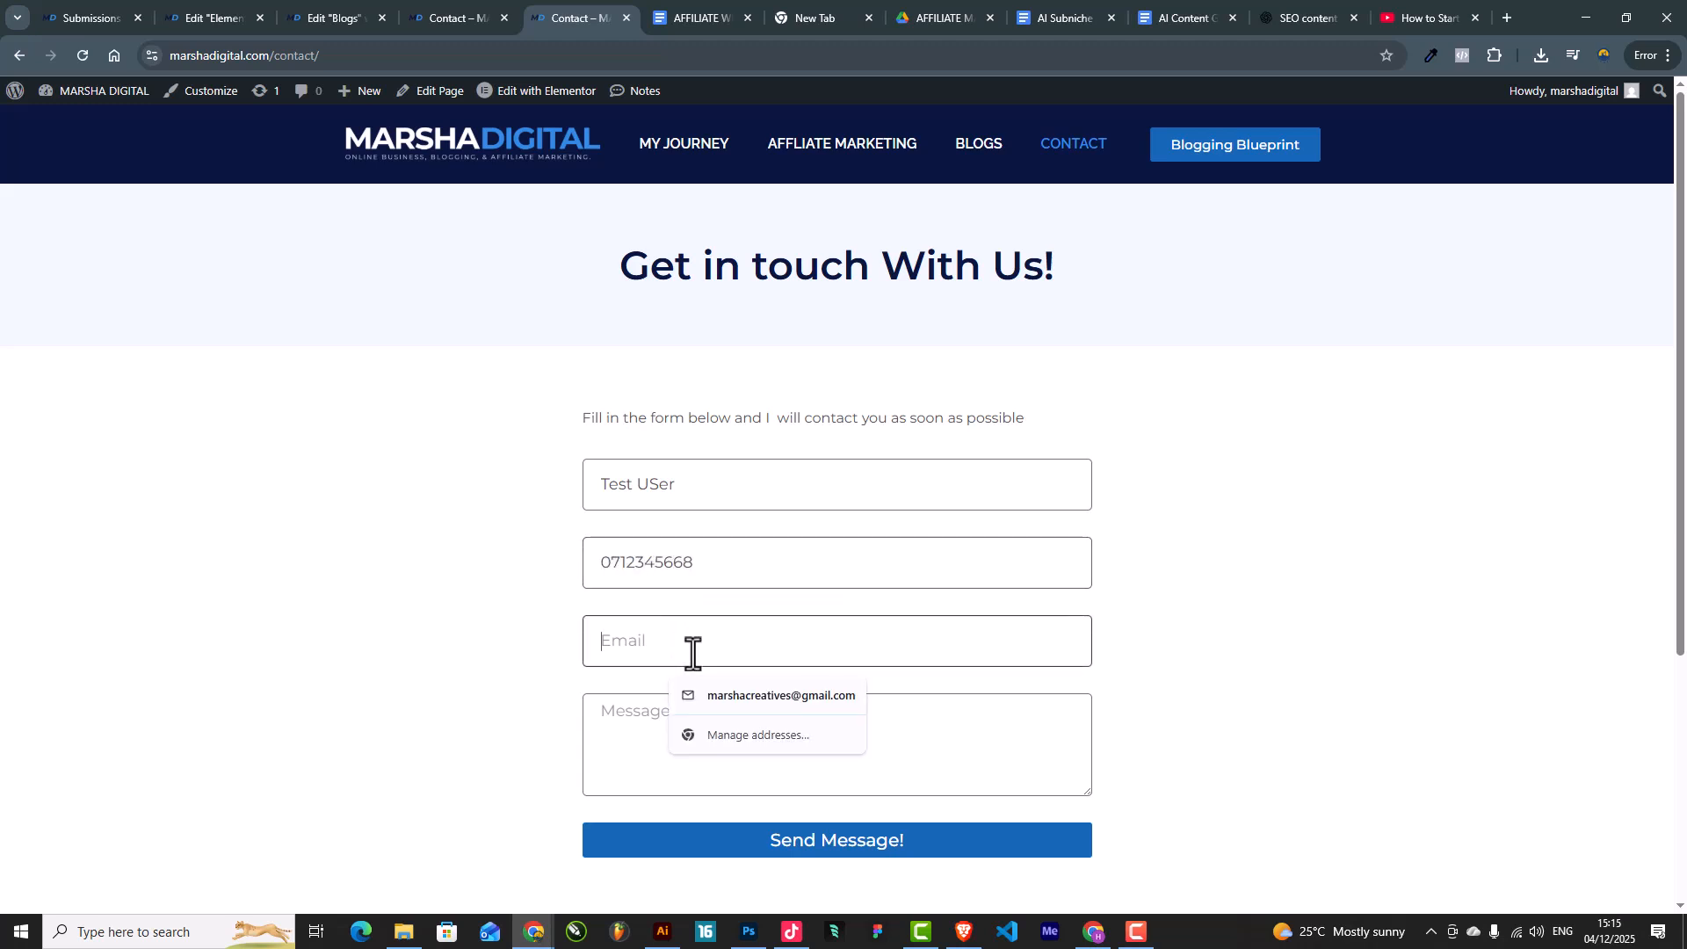
type("testuser@gmail.com")
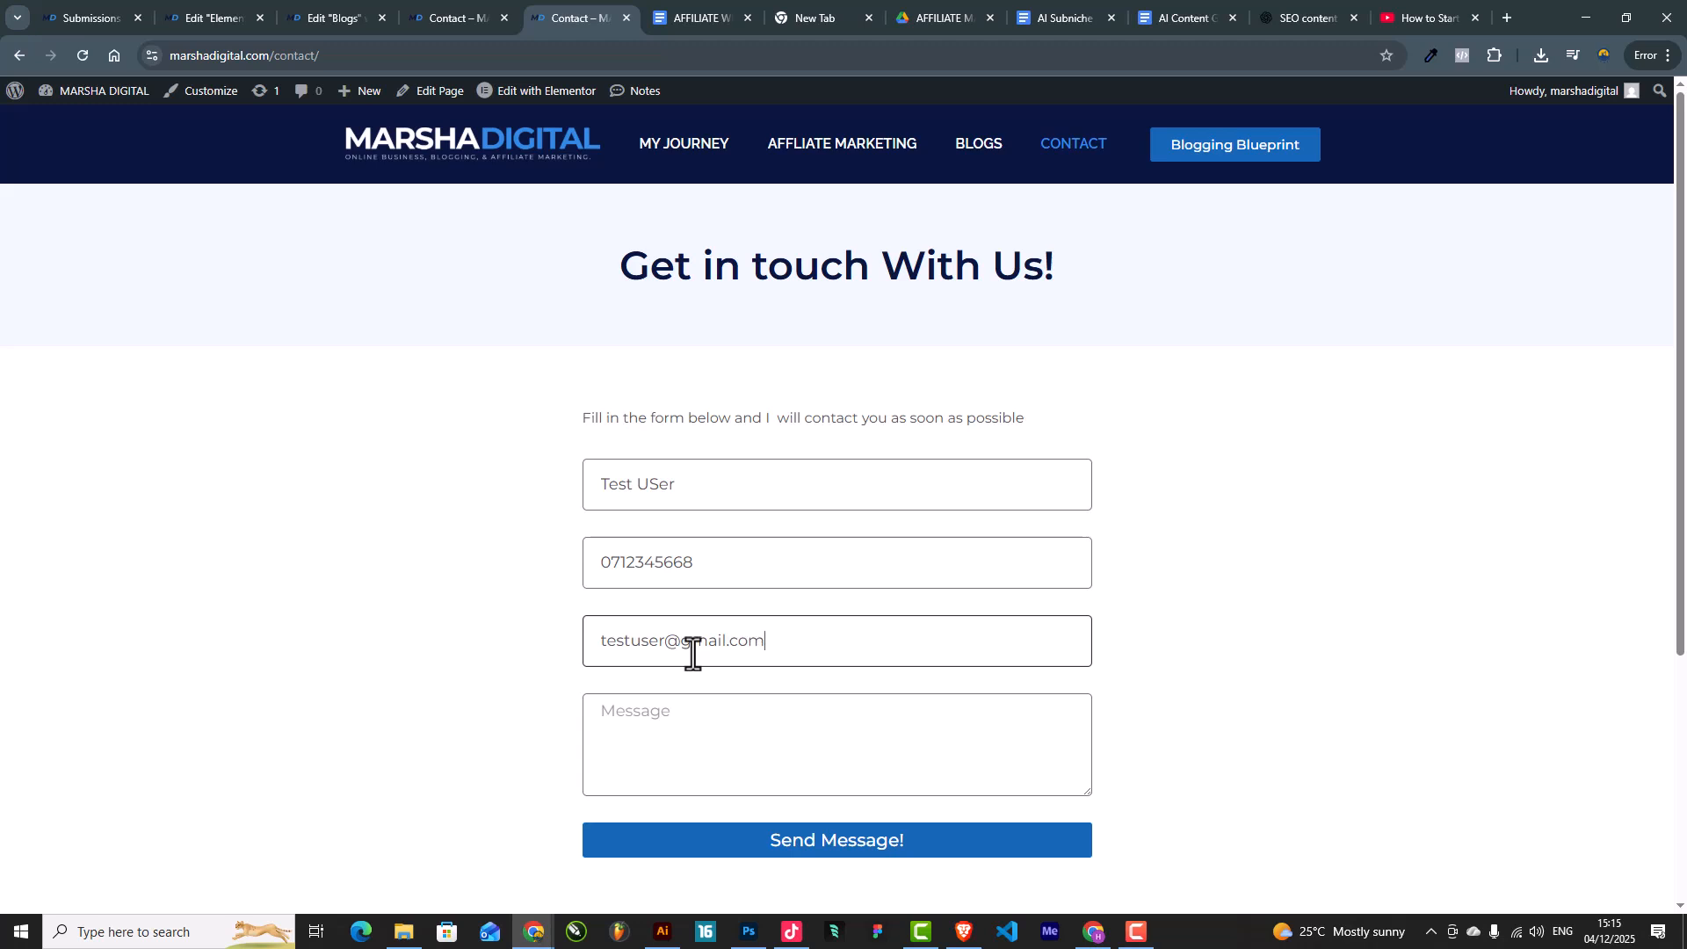
left_click(686, 732)
type("test message")
left_click(802, 847)
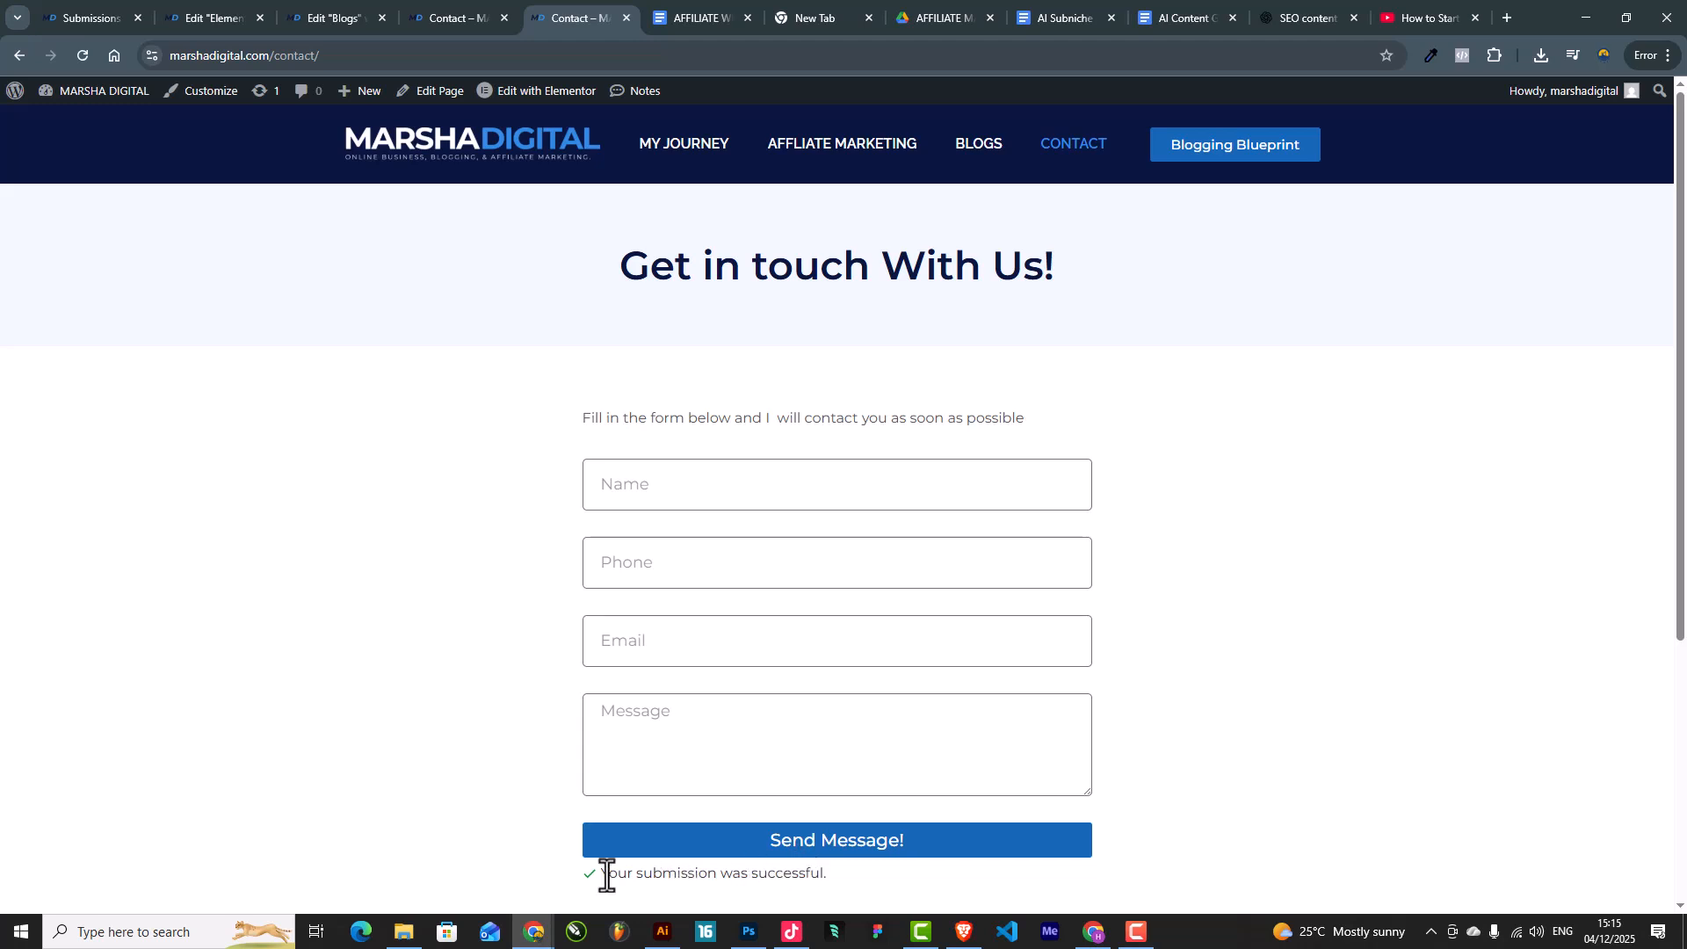
Step: Reload the submissions list, view Submission #1 with its completed email action, then return to Contact
left_click(86, 14)
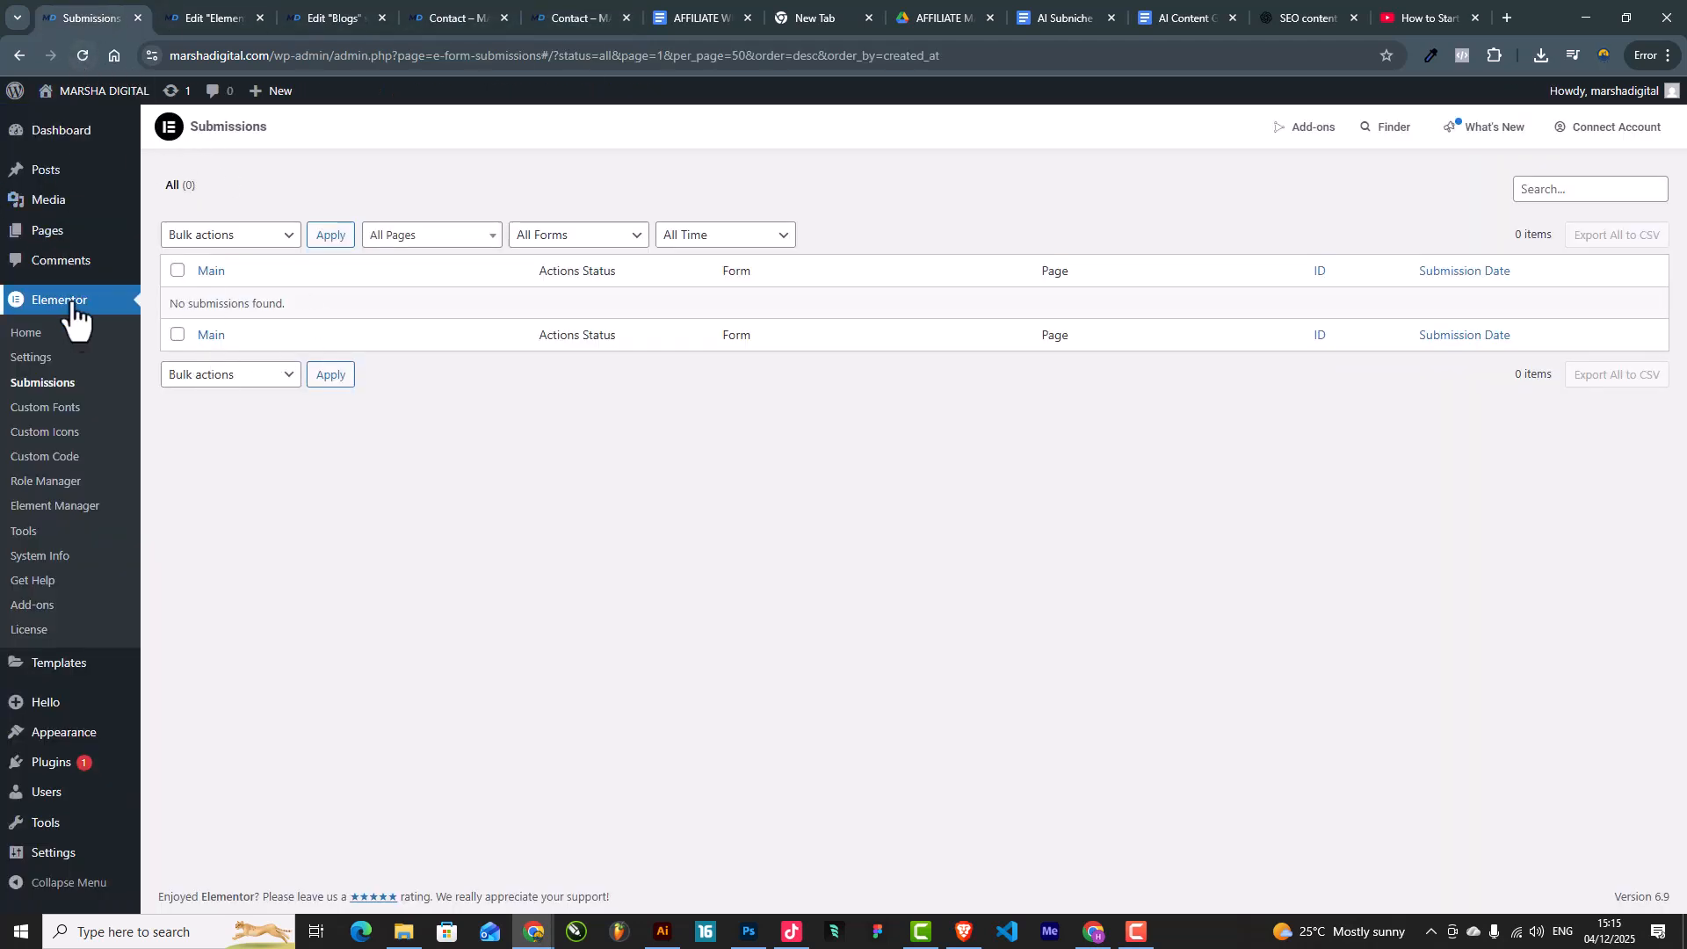
left_click(40, 385)
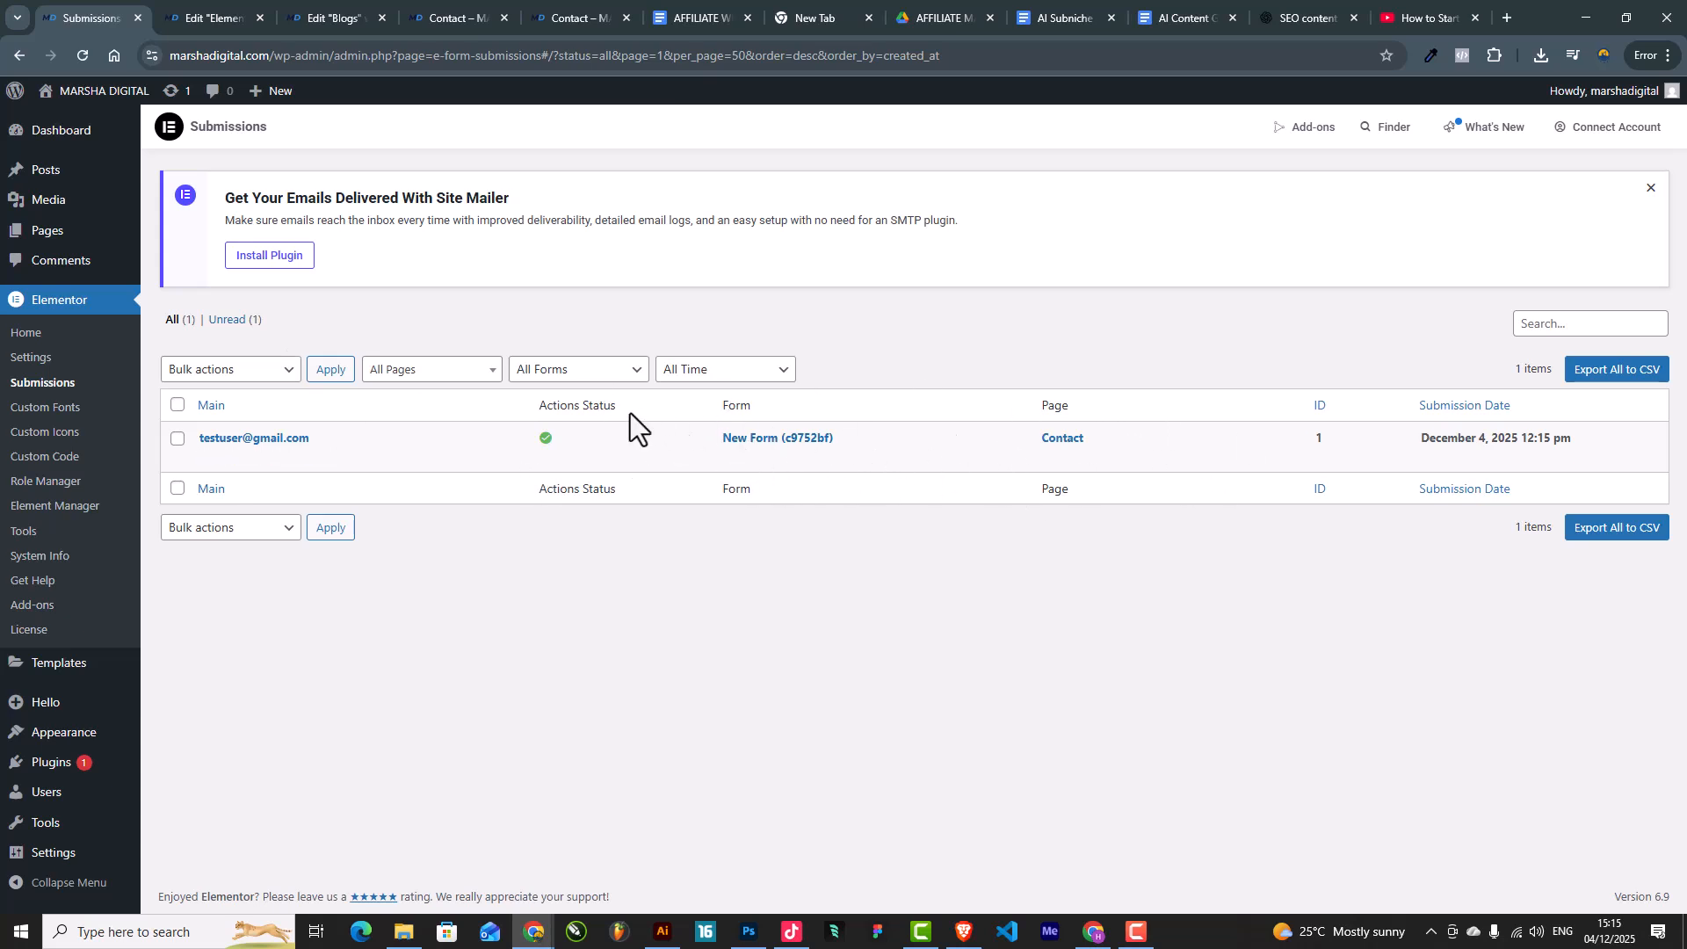
left_click(210, 457)
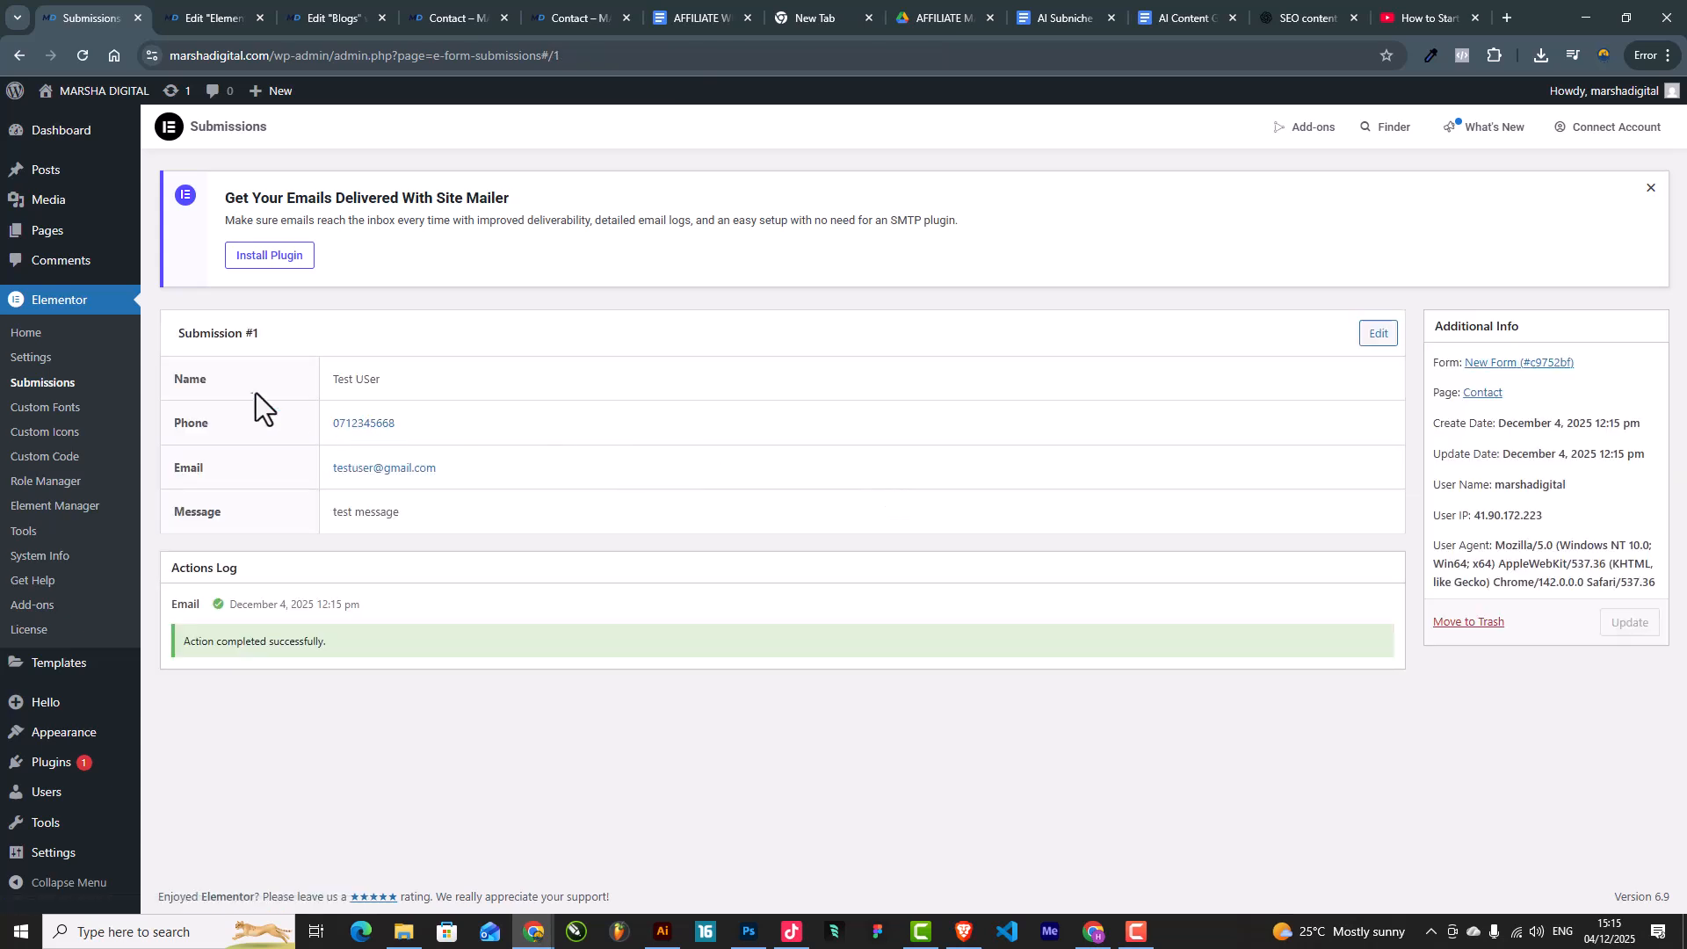
left_click_drag(349, 383, 426, 383)
key("Tab")
left_click(558, 15)
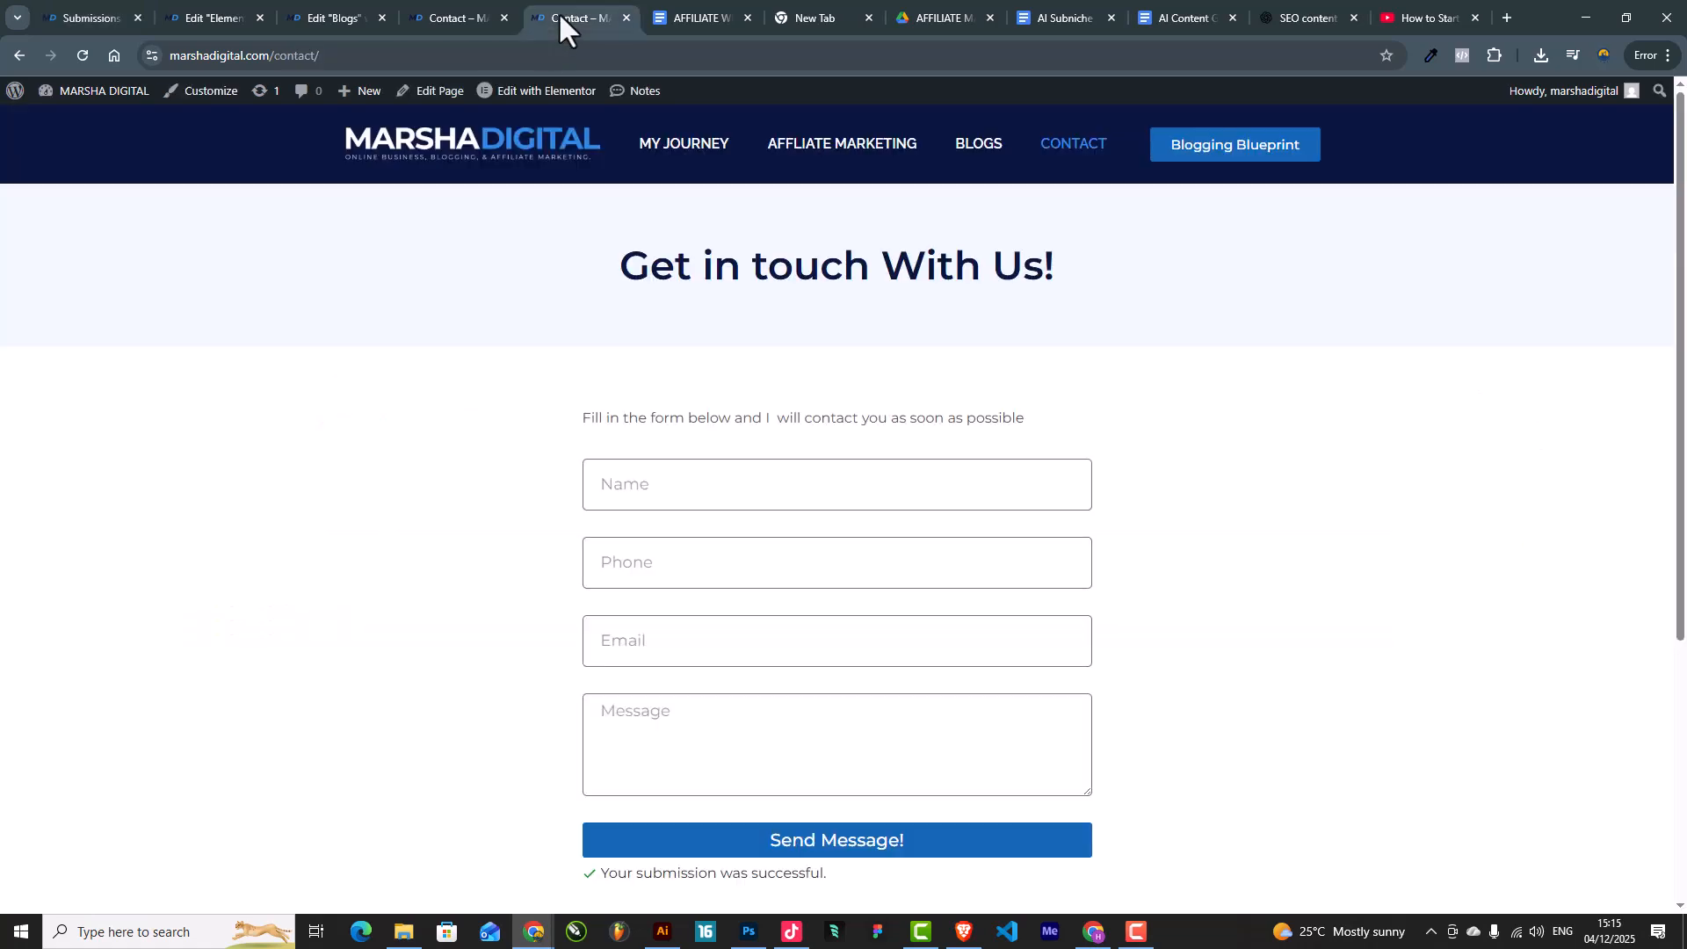
Step: Open the live My Journey page from the site menu
scroll(819, 455, "down", 5)
scroll(819, 456, "up", 5)
left_click(692, 145)
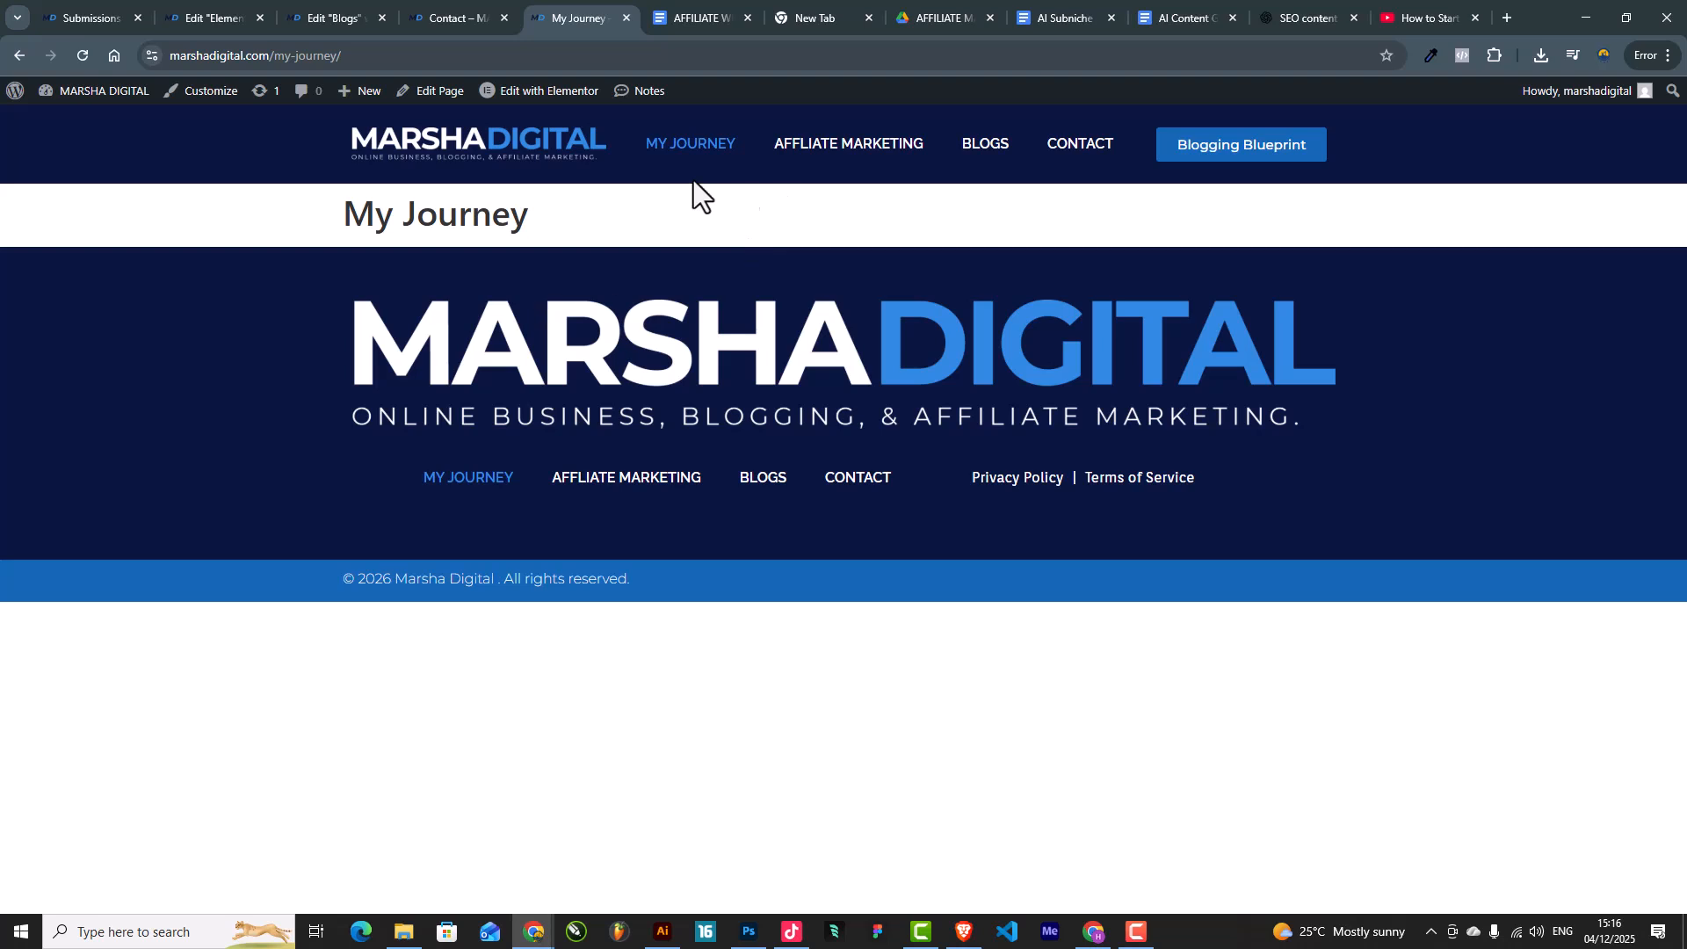
Step: From the Pages list, open My Journey's editor in a new tab and launch Elementor
left_click(97, 16)
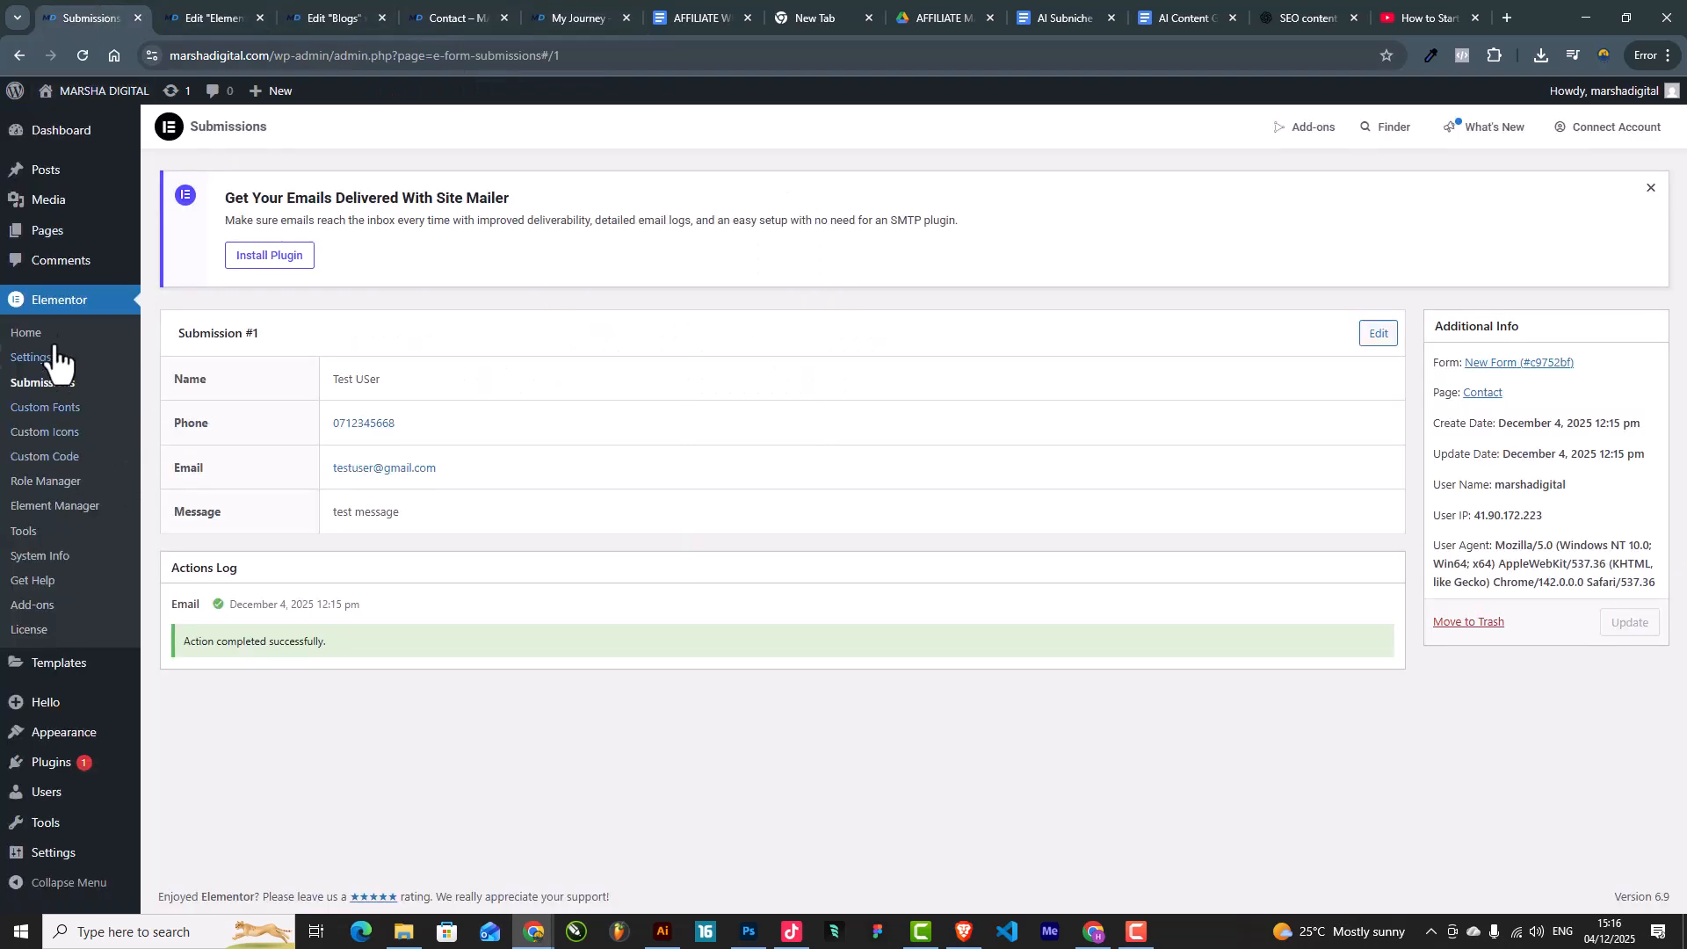
left_click(53, 232)
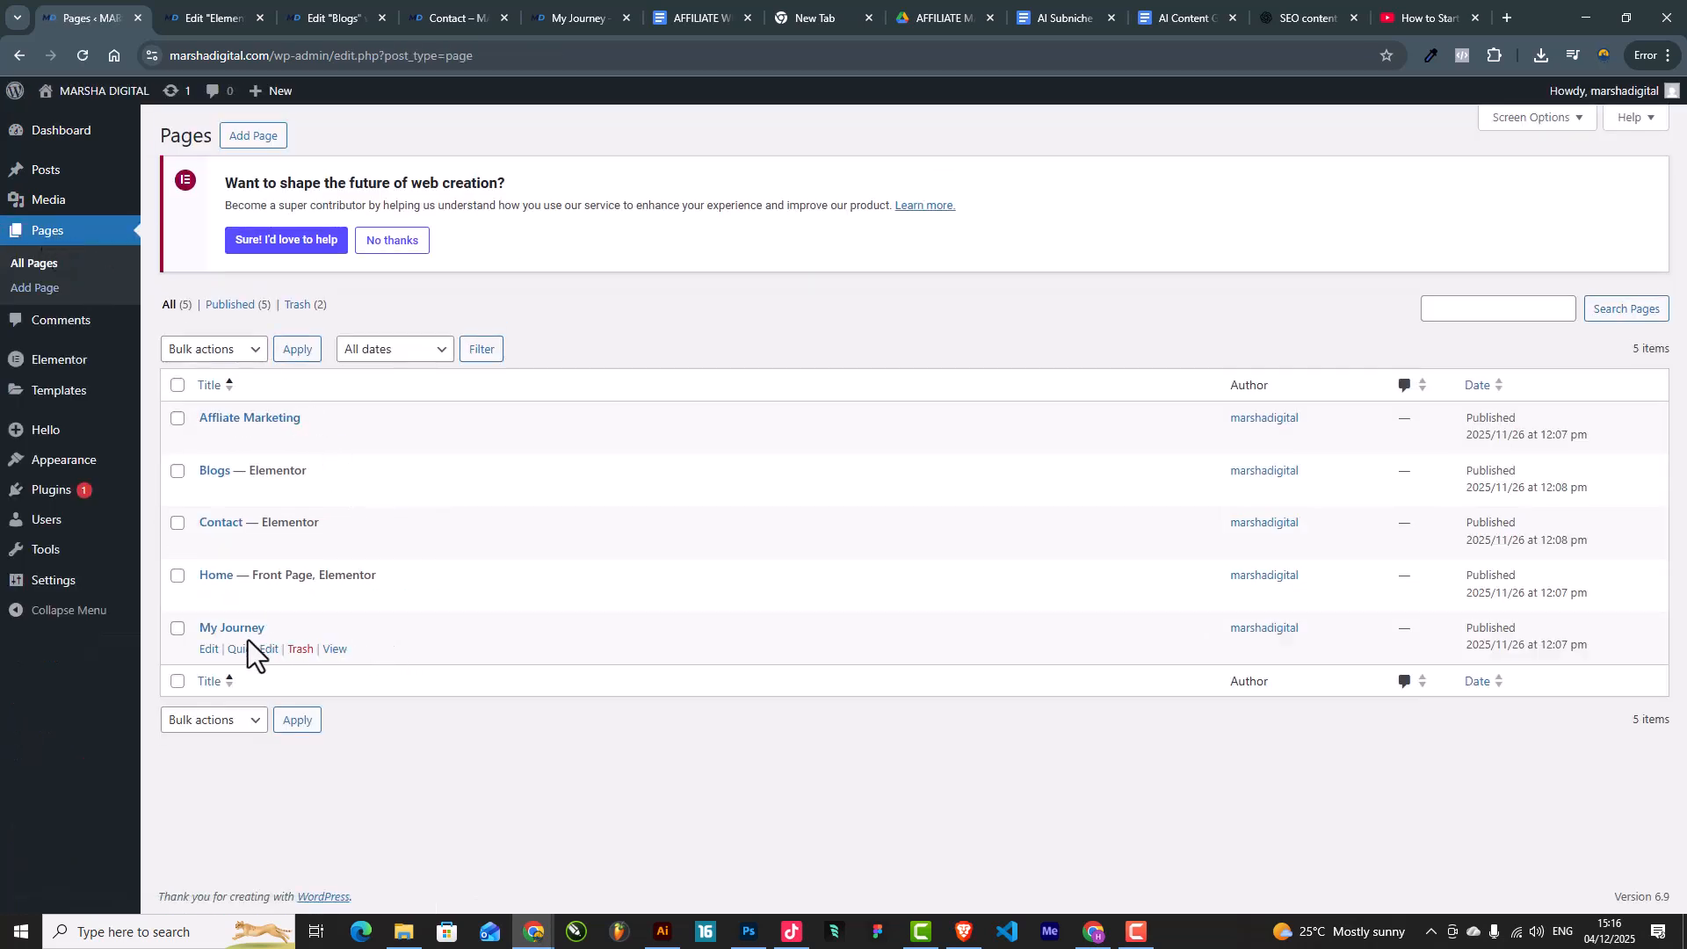
right_click(211, 653)
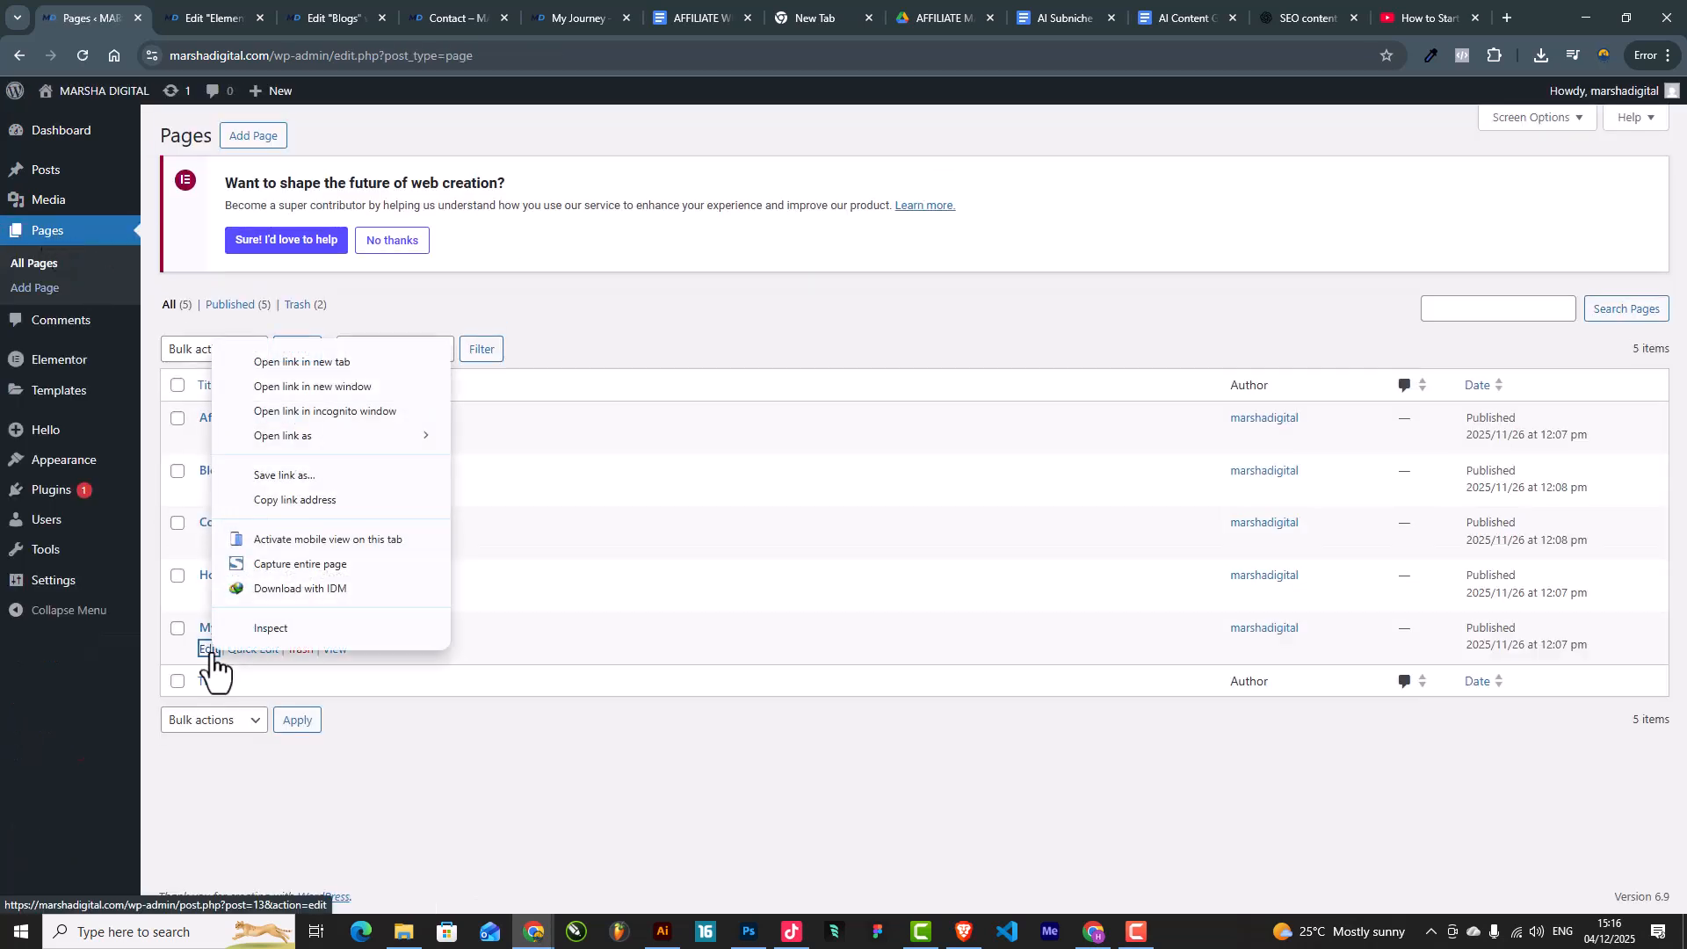
left_click(278, 366)
left_click(184, 16)
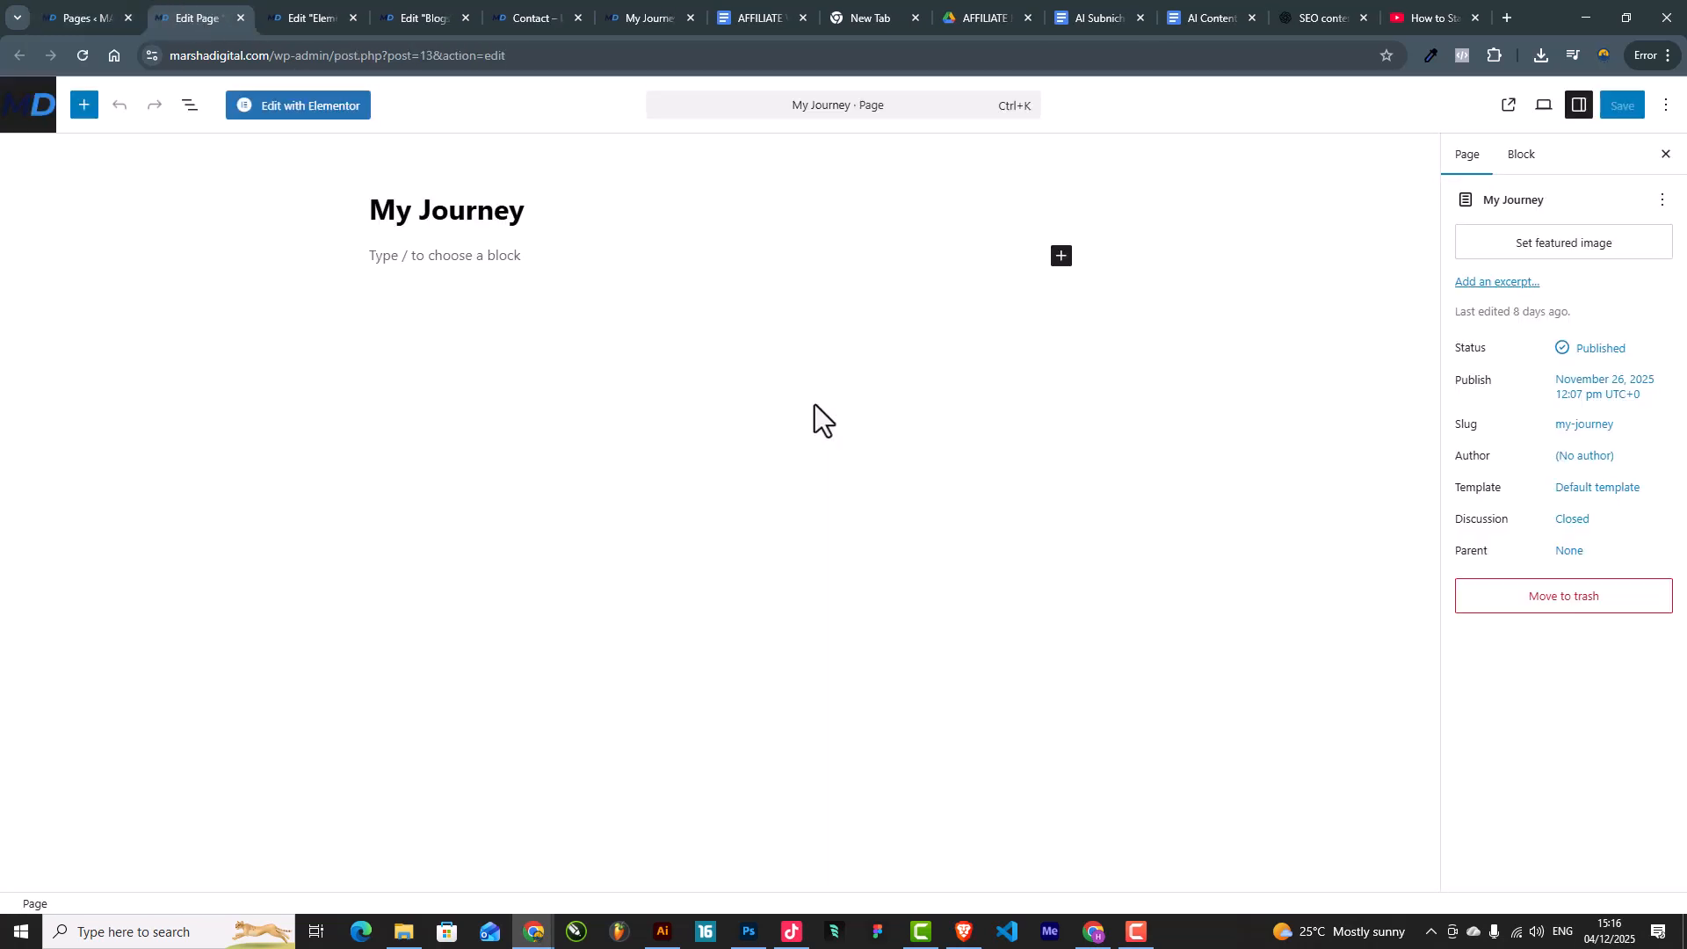
left_click(330, 114)
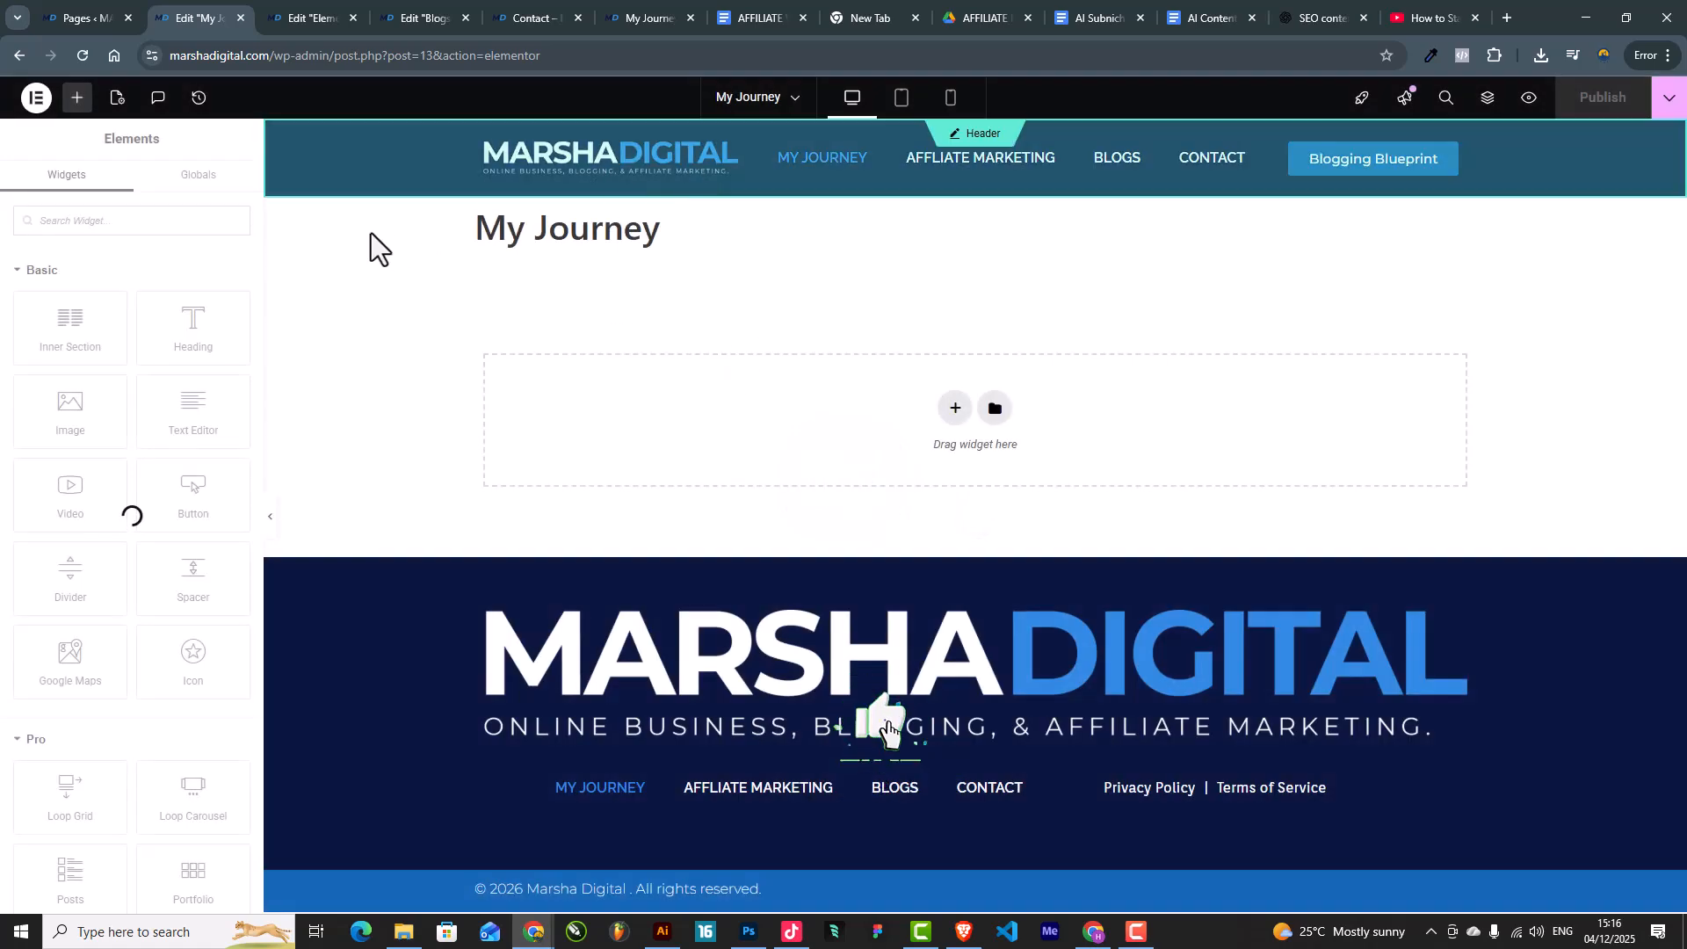
Step: Set Hide Title to Yes in the My Journey page settings
left_click_drag(649, 237, 539, 278)
left_click(548, 283)
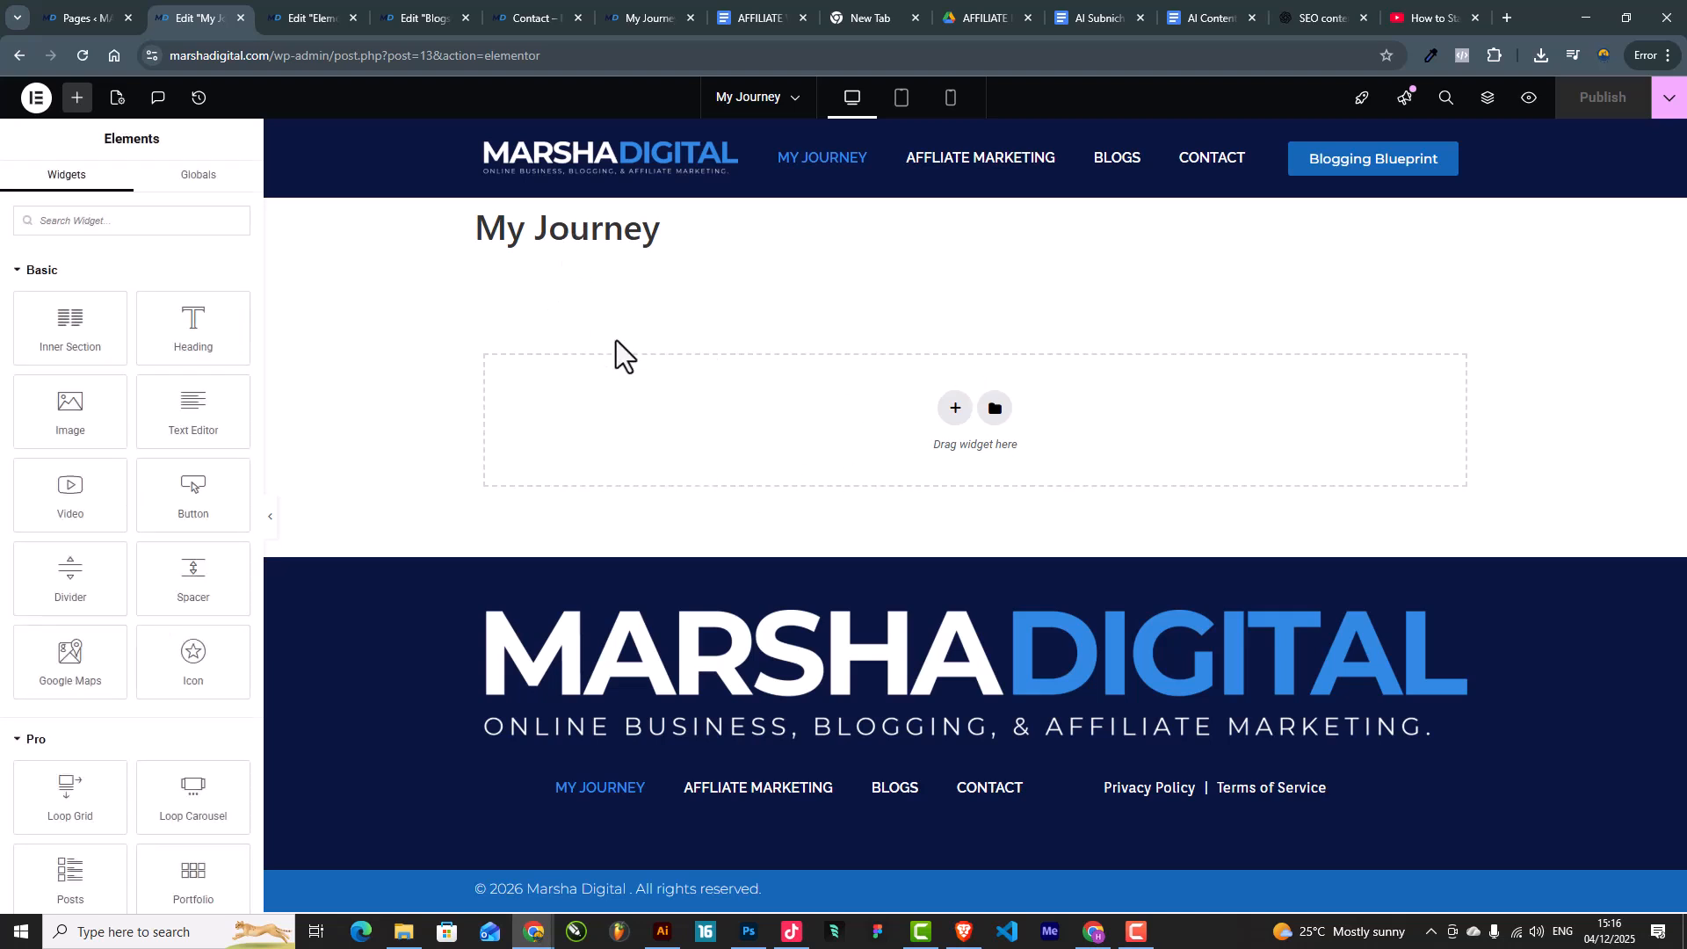
left_click(118, 99)
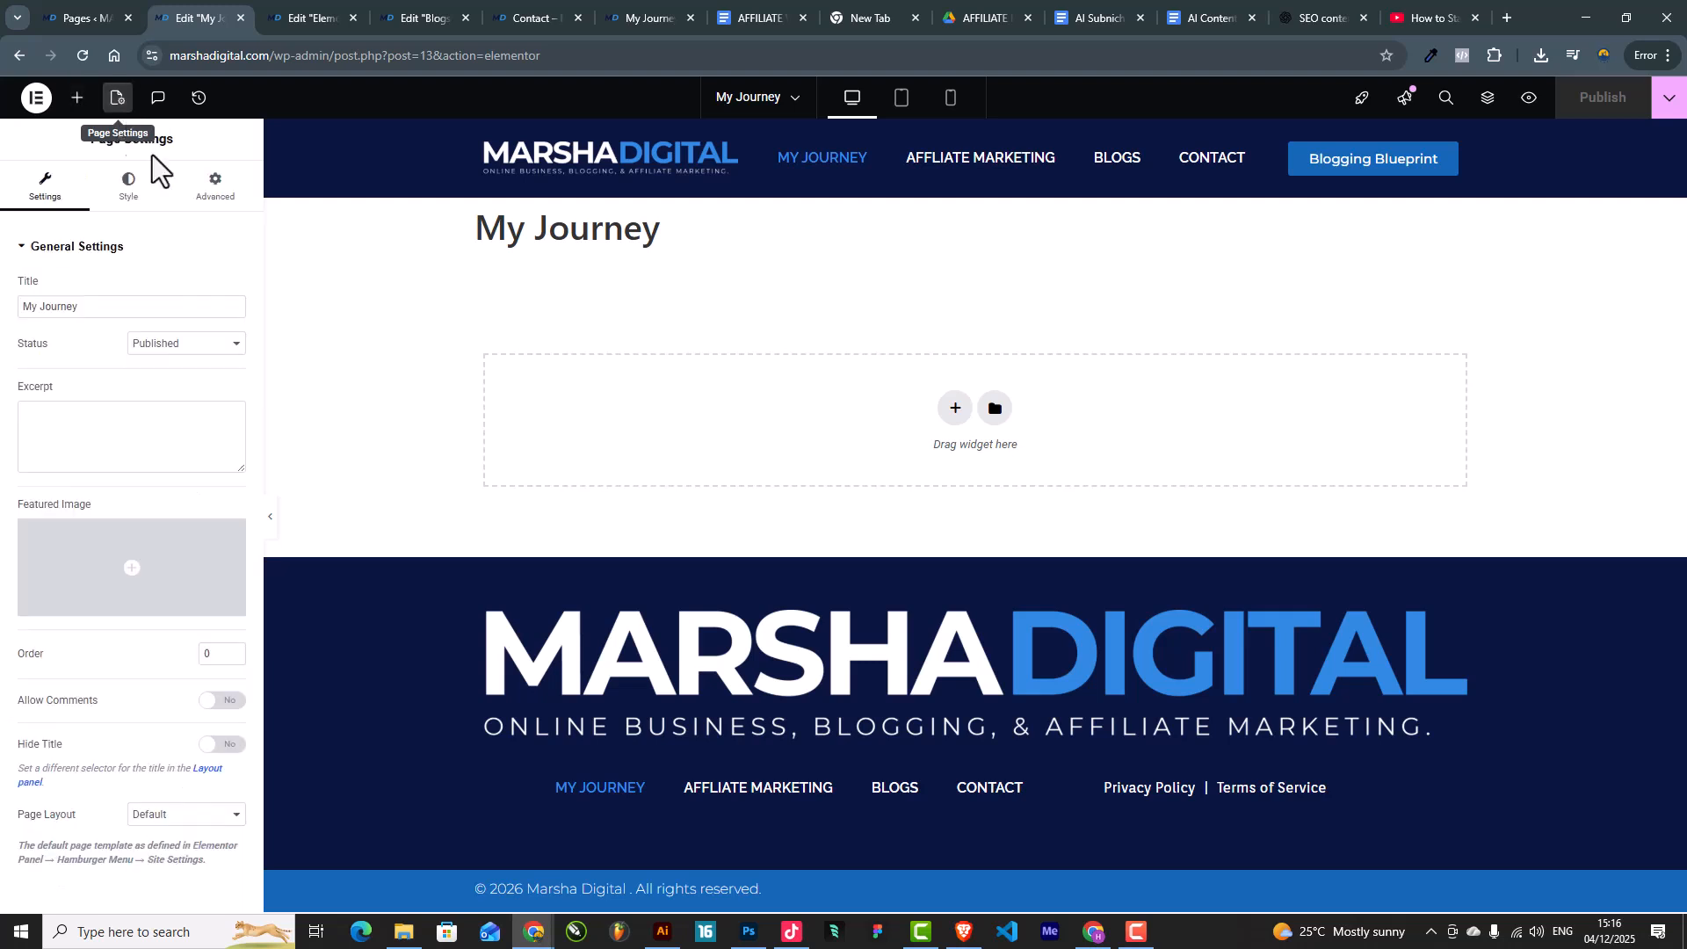
left_click(221, 747)
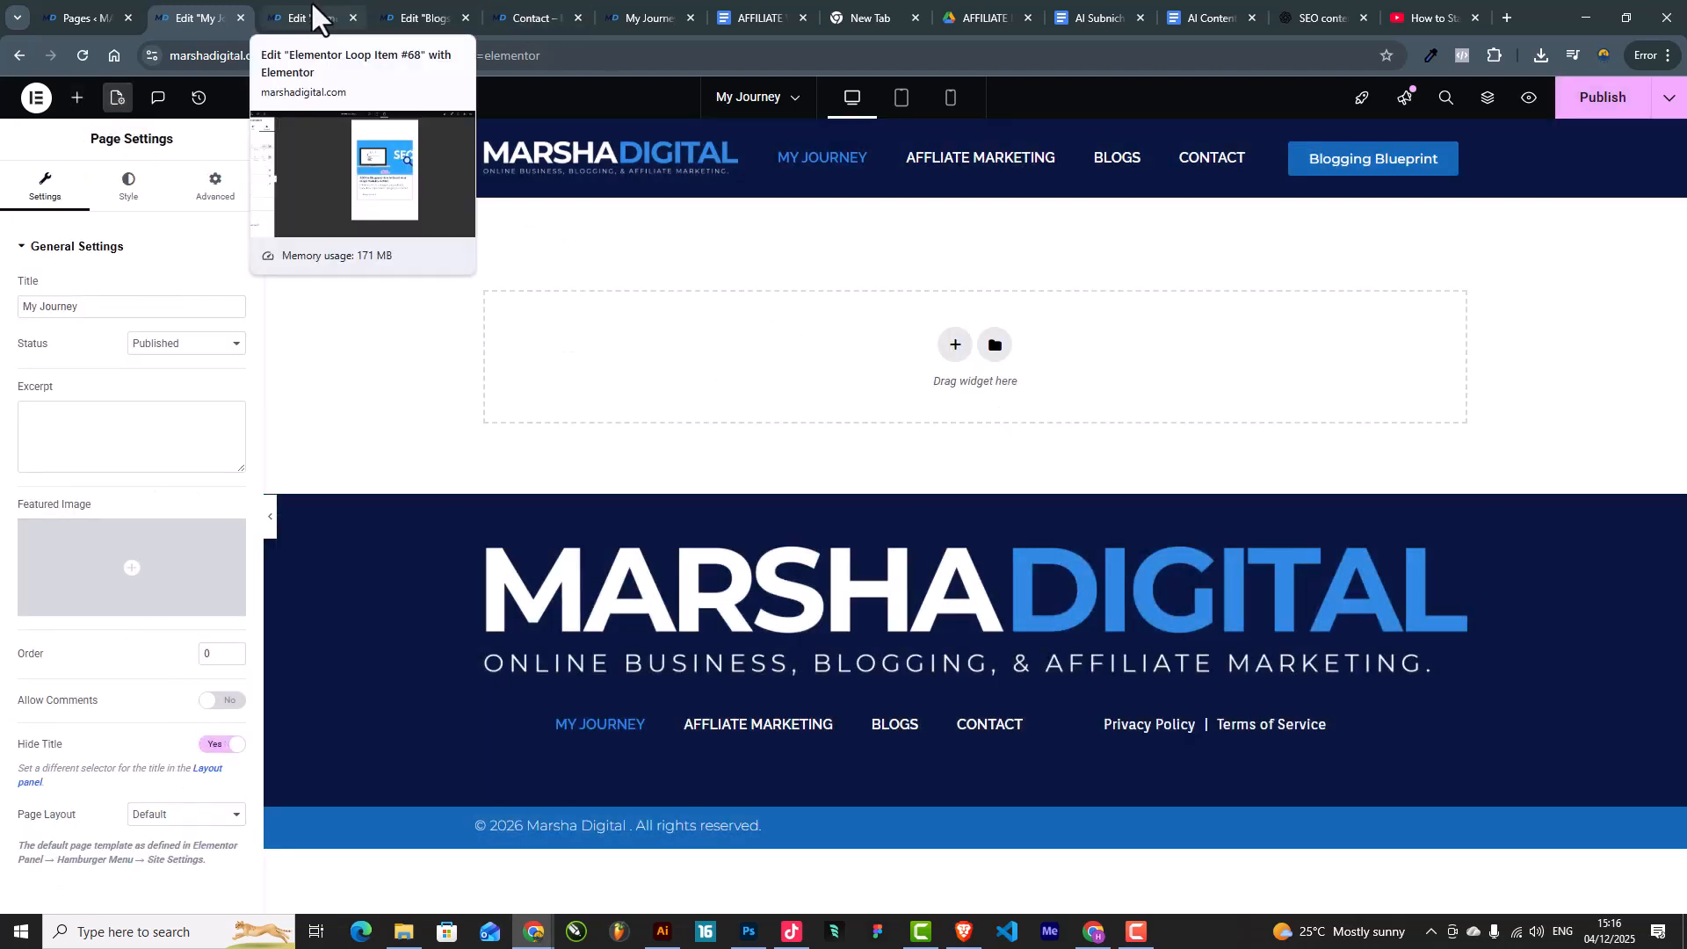
Step: Paste the copied banner section and change its heading to 'My Journey'
right_click(716, 312)
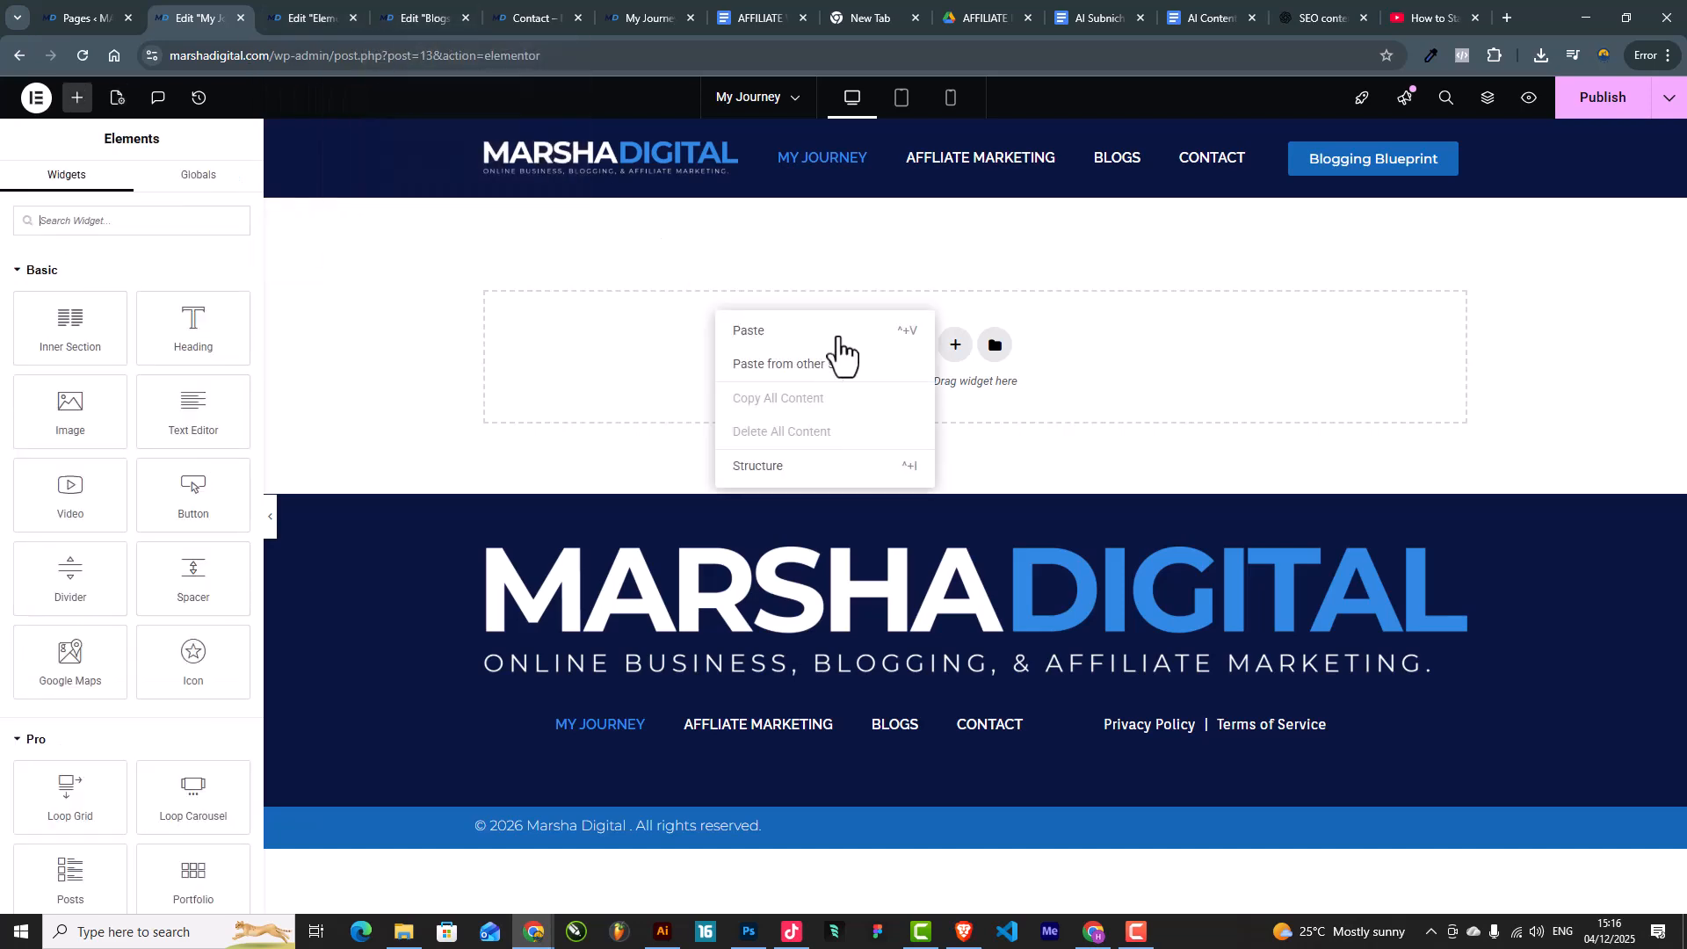
left_click(805, 334)
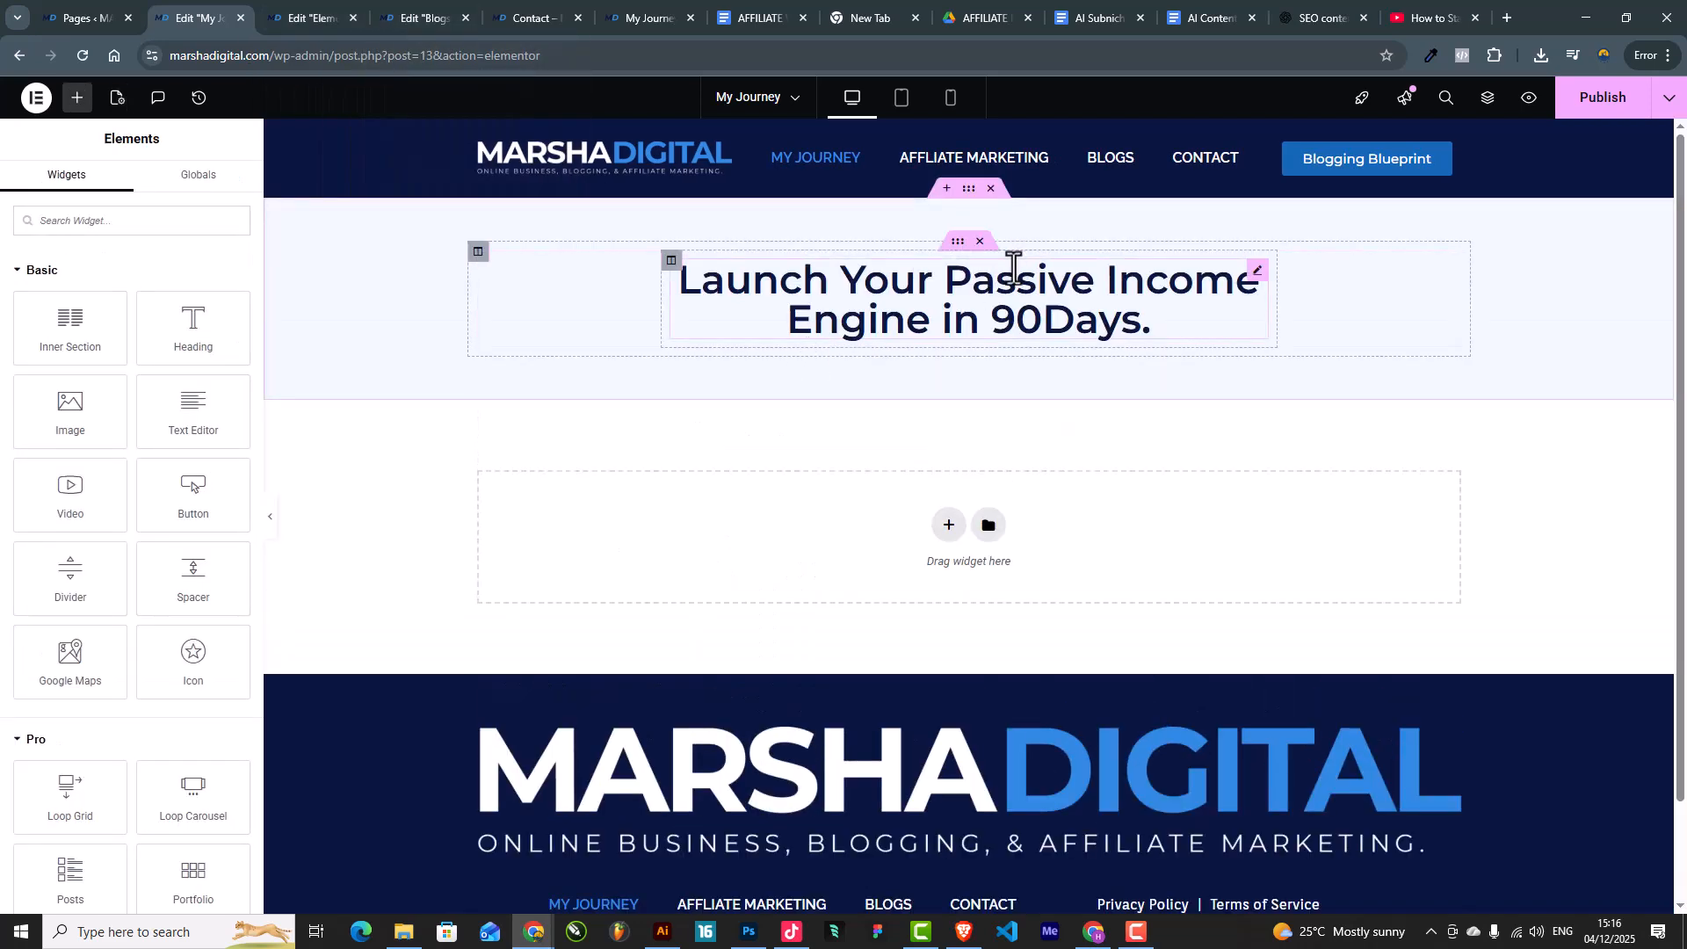
left_click(851, 324)
left_click_drag(214, 328, 5, 312)
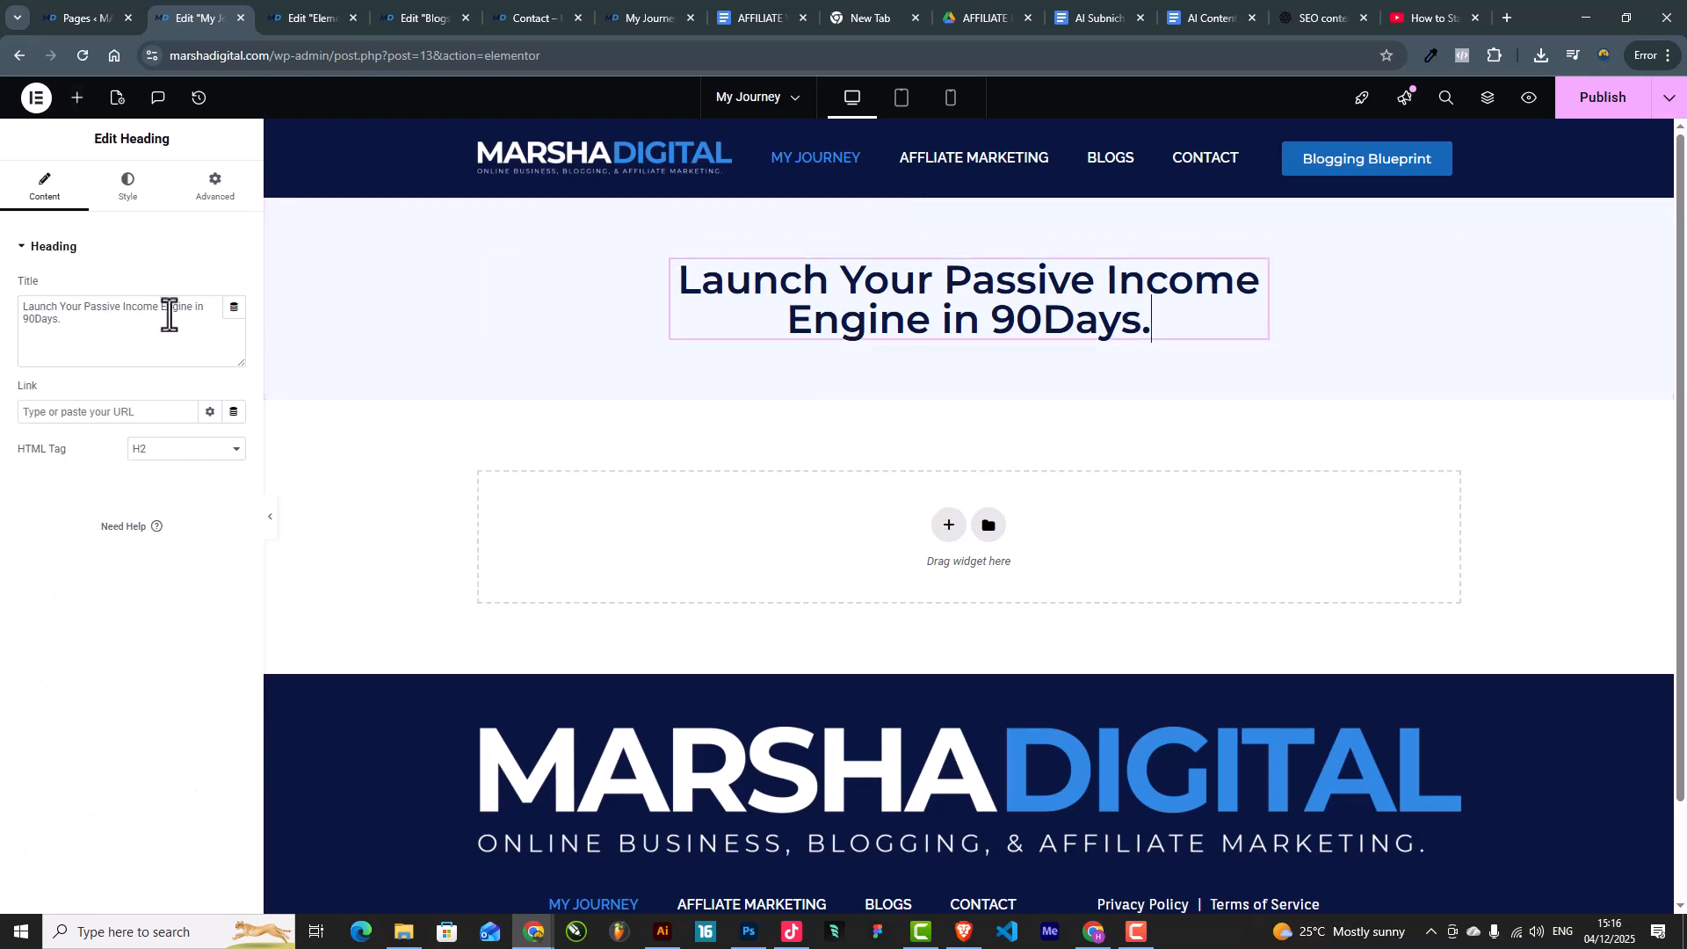
key("BackSpace")
type("My Journey")
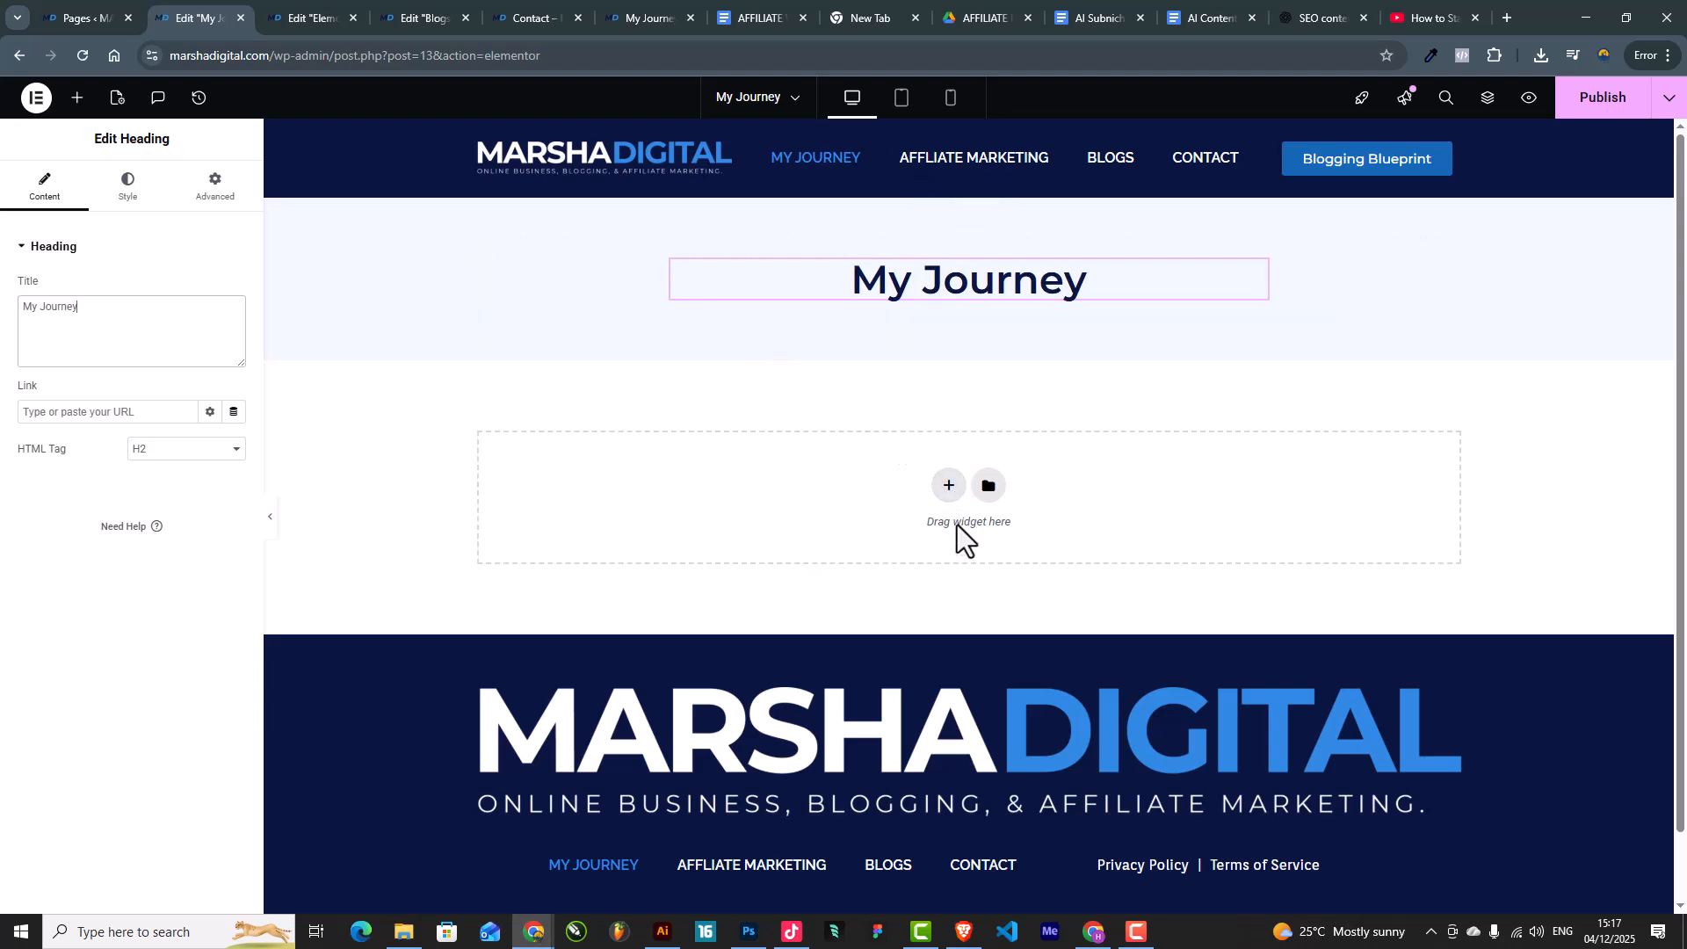
Step: Add a single-column section below the banner with 50px top and bottom padding
left_click(948, 486)
left_click(742, 527)
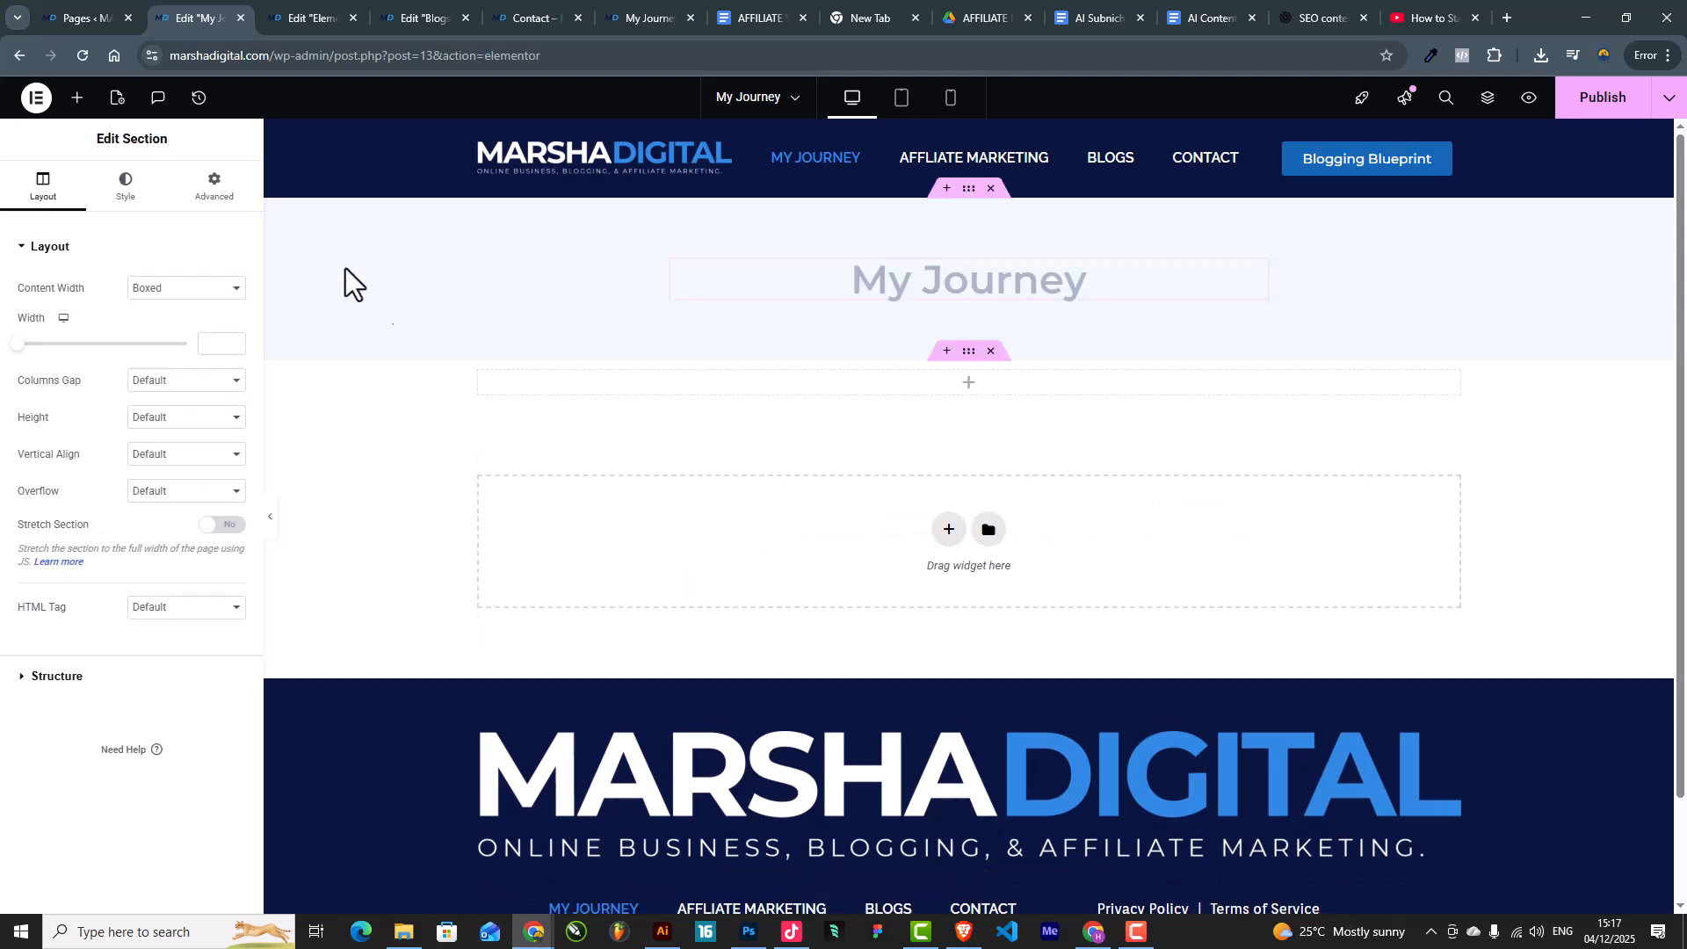
left_click(211, 187)
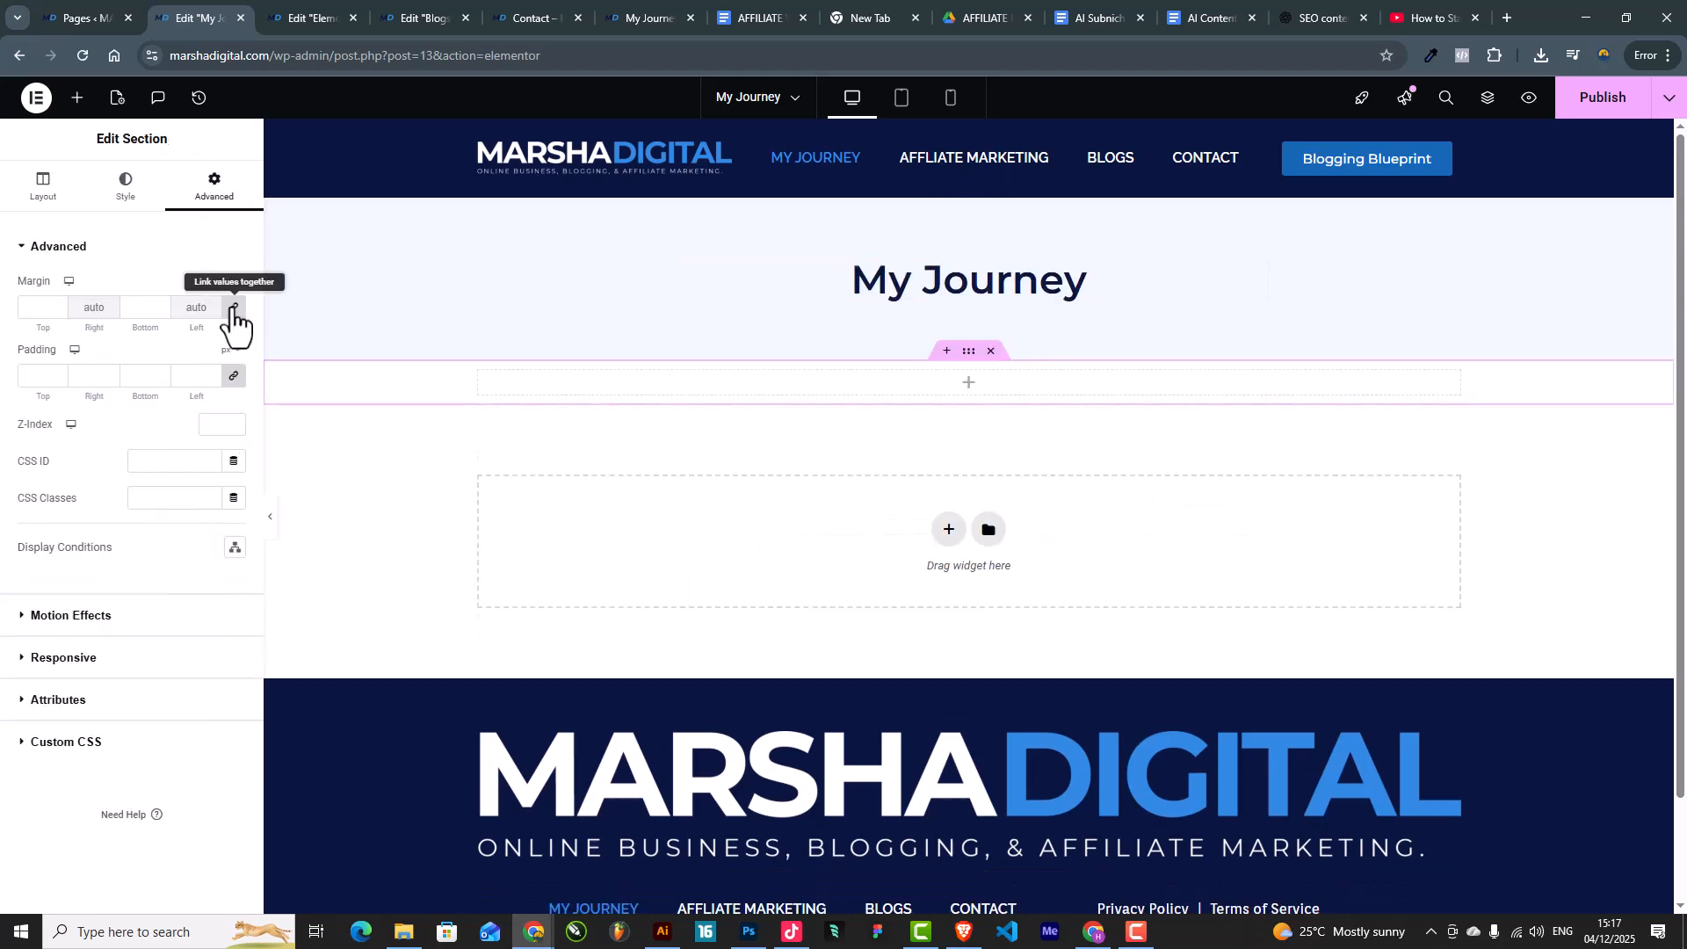
left_click(233, 376)
left_click_drag(49, 378, 0, 380)
type("50")
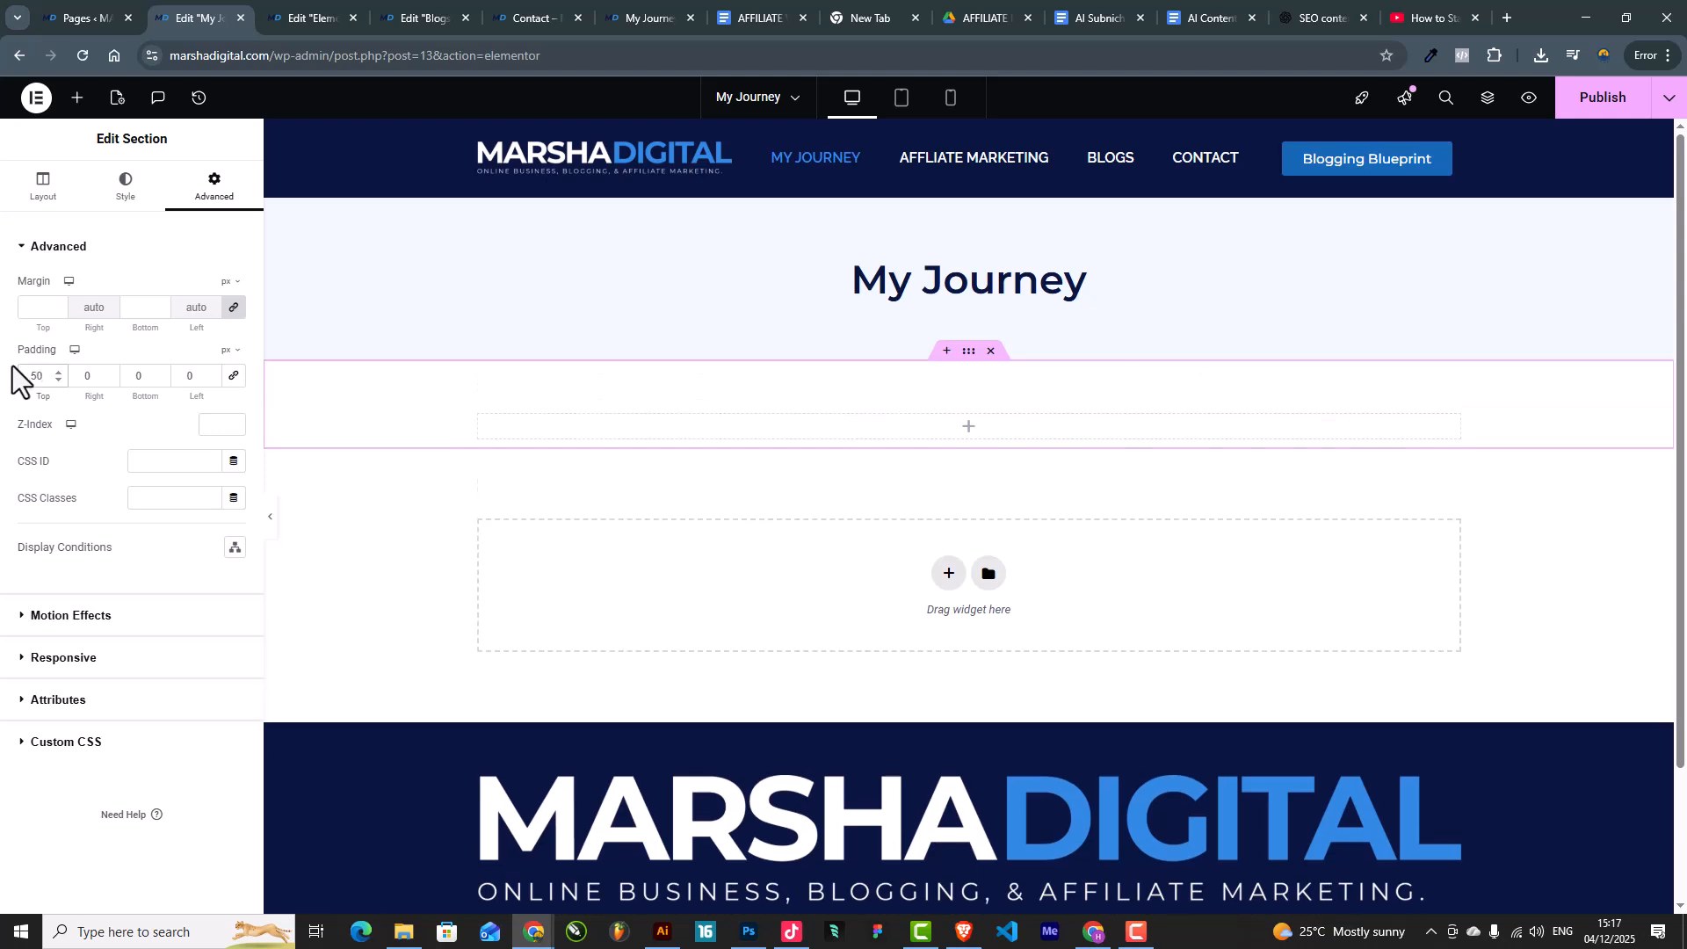
double_click(141, 376)
type("50")
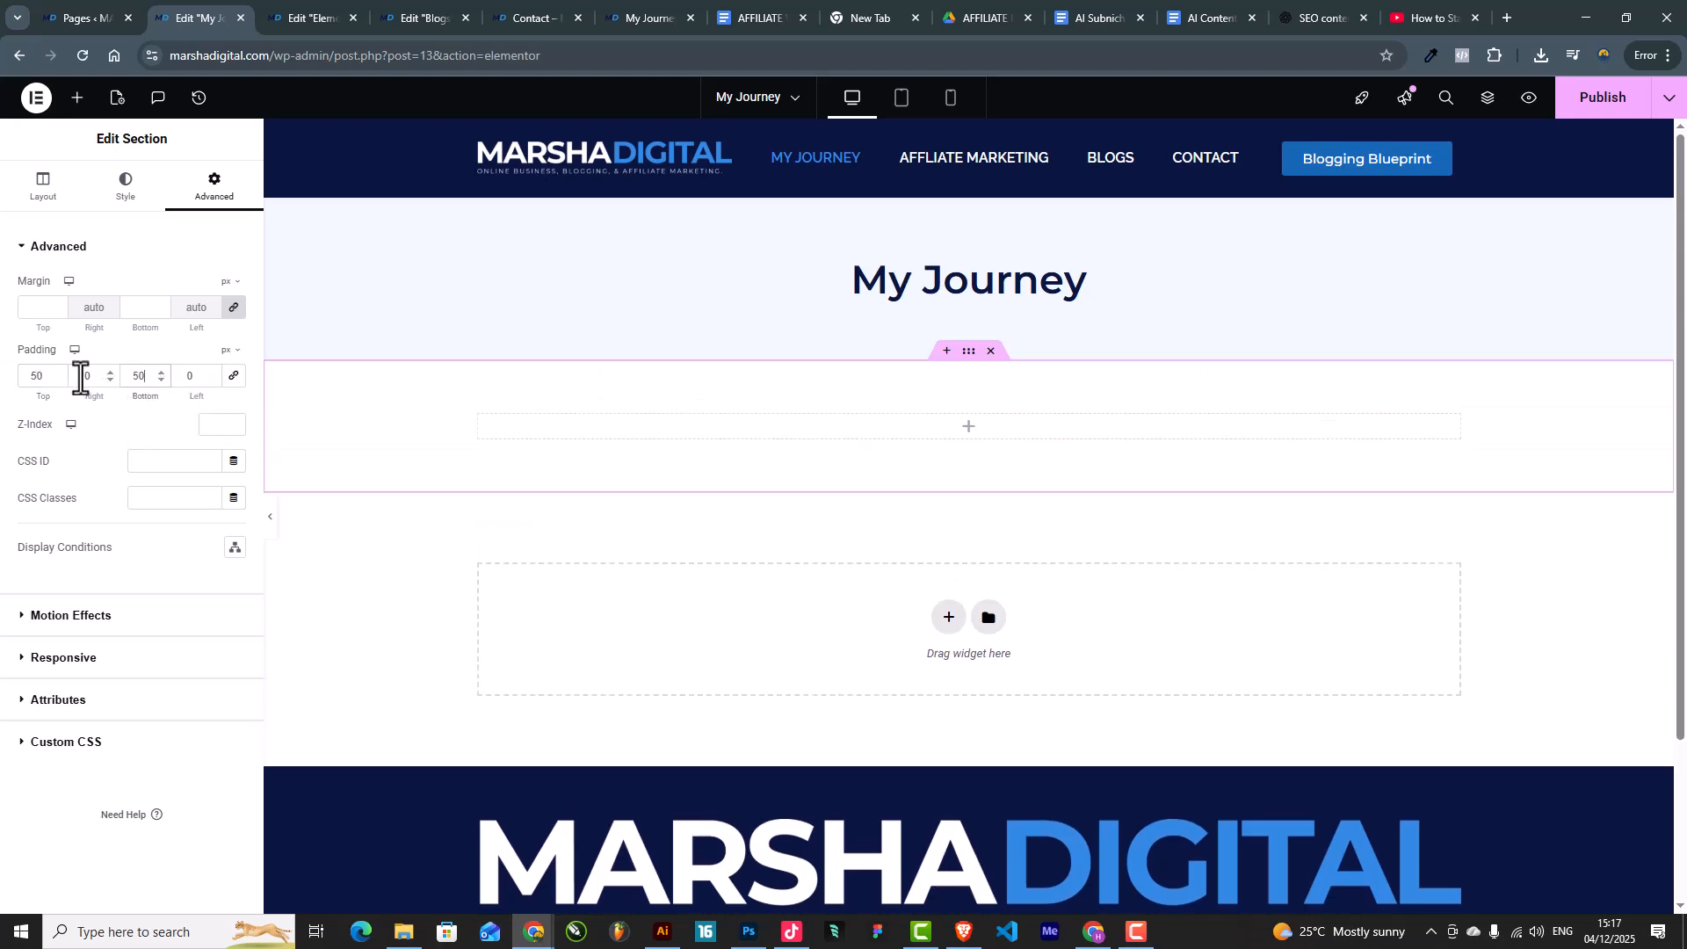
Step: Insert an inner section with a placeholder Image left and a Text Editor right
left_click(76, 99)
left_click_drag(60, 323, 972, 422)
left_click(76, 98)
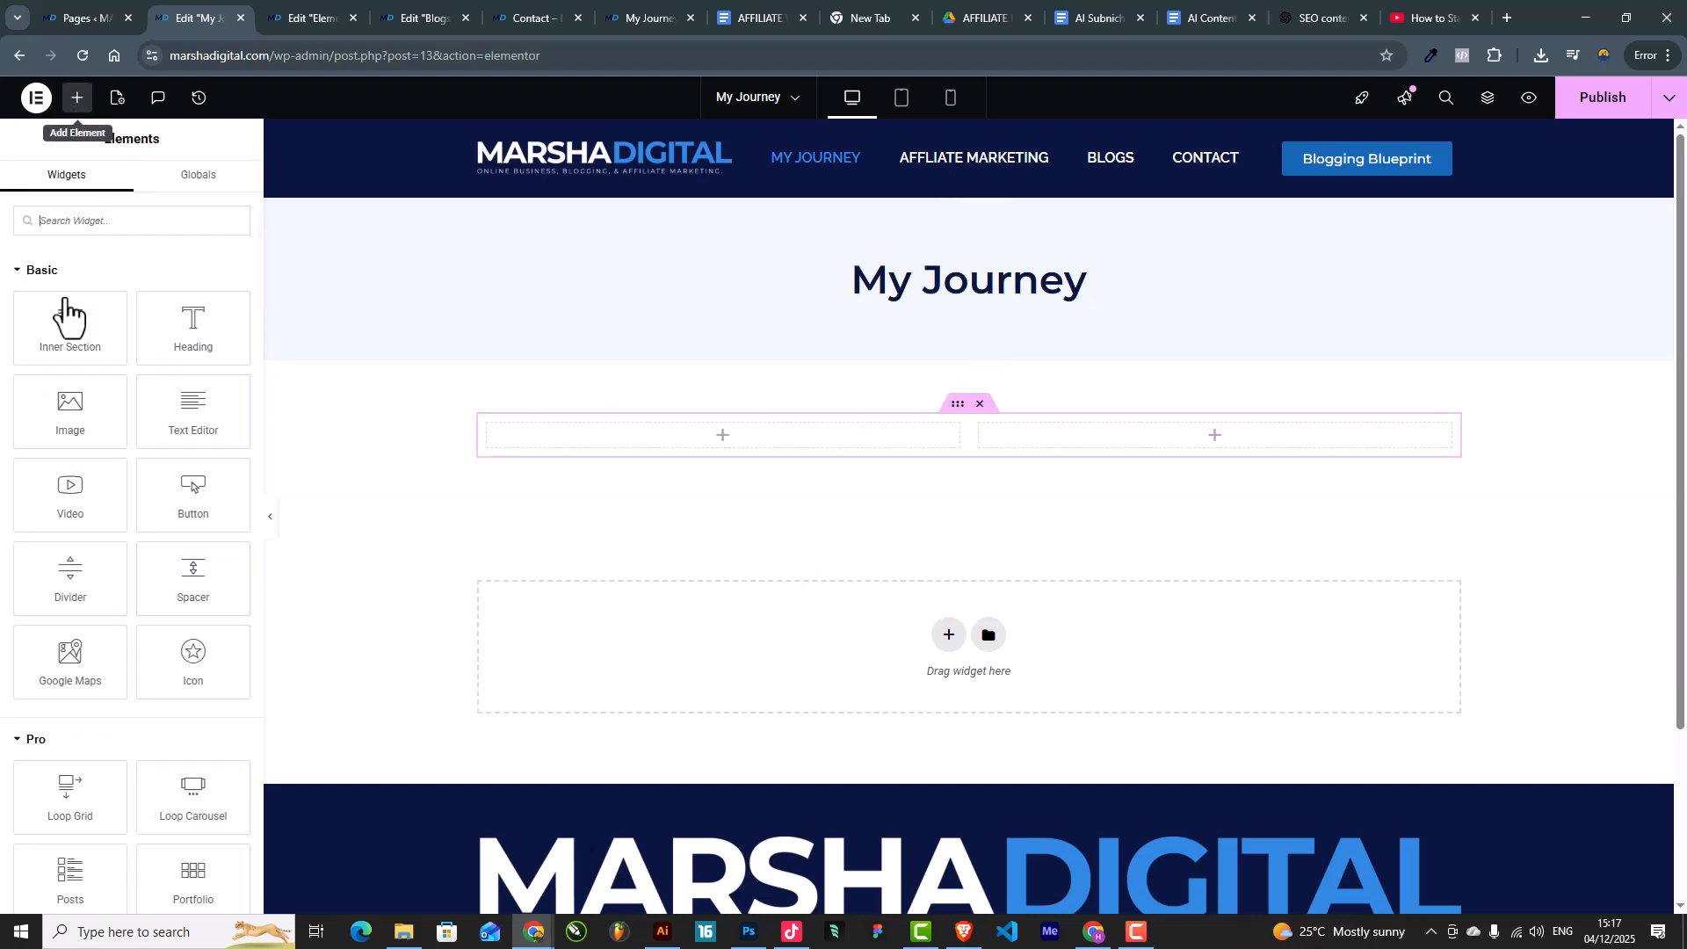
left_click_drag(66, 413, 787, 451)
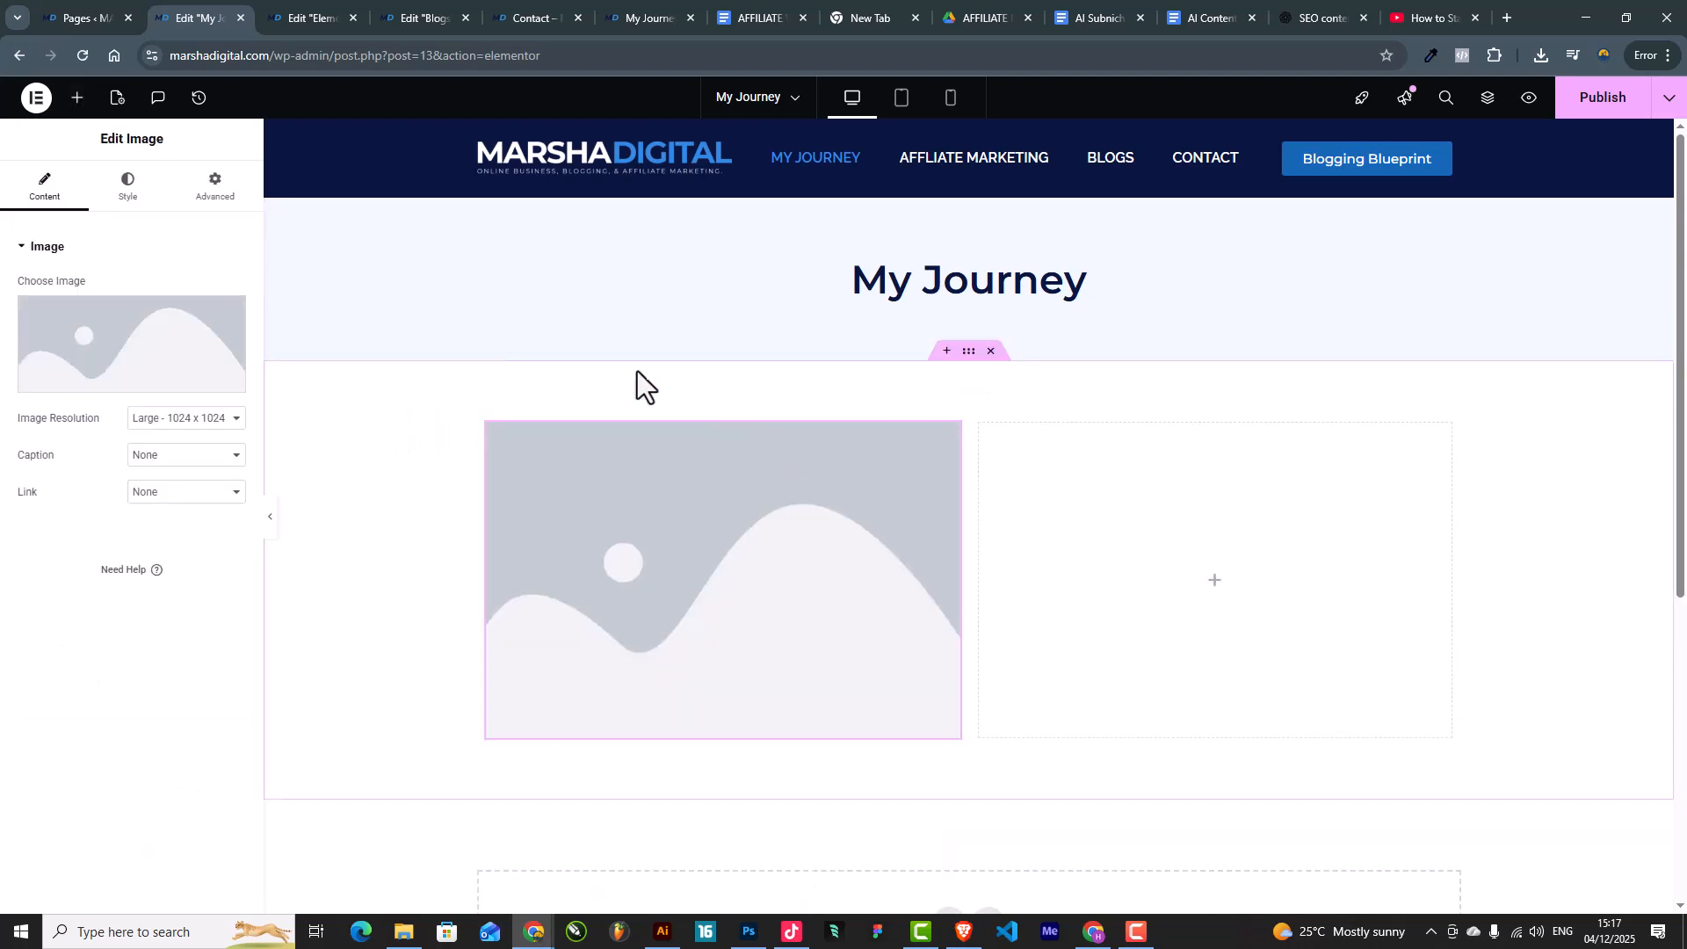
left_click(77, 98)
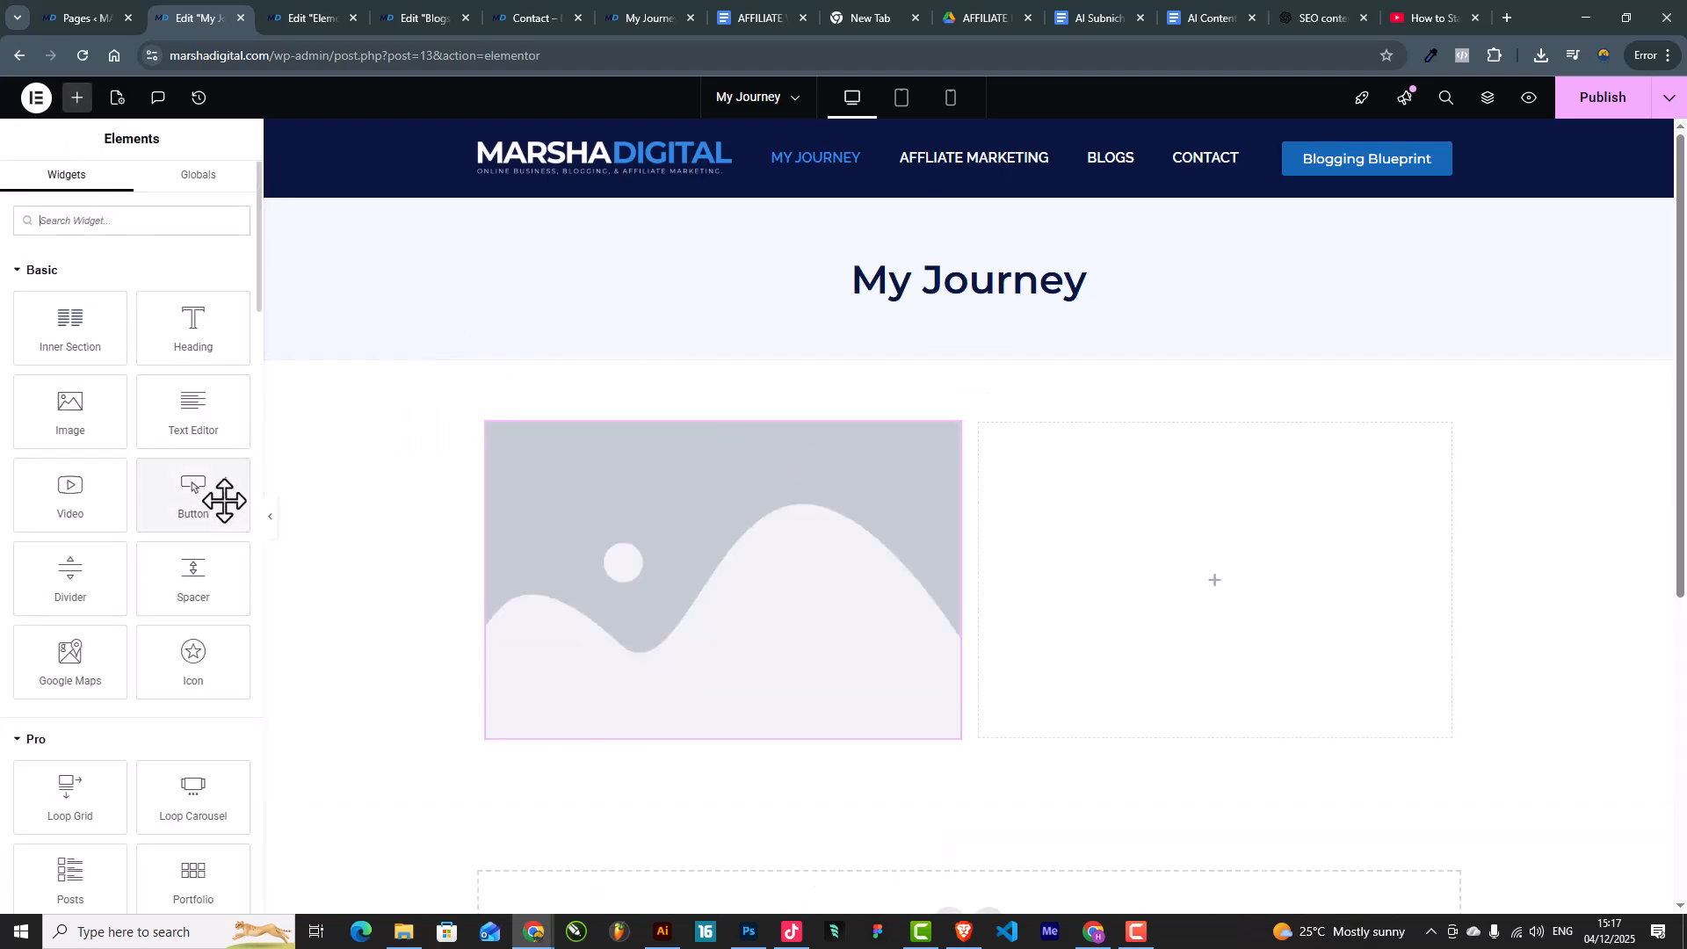
left_click_drag(198, 431, 1202, 607)
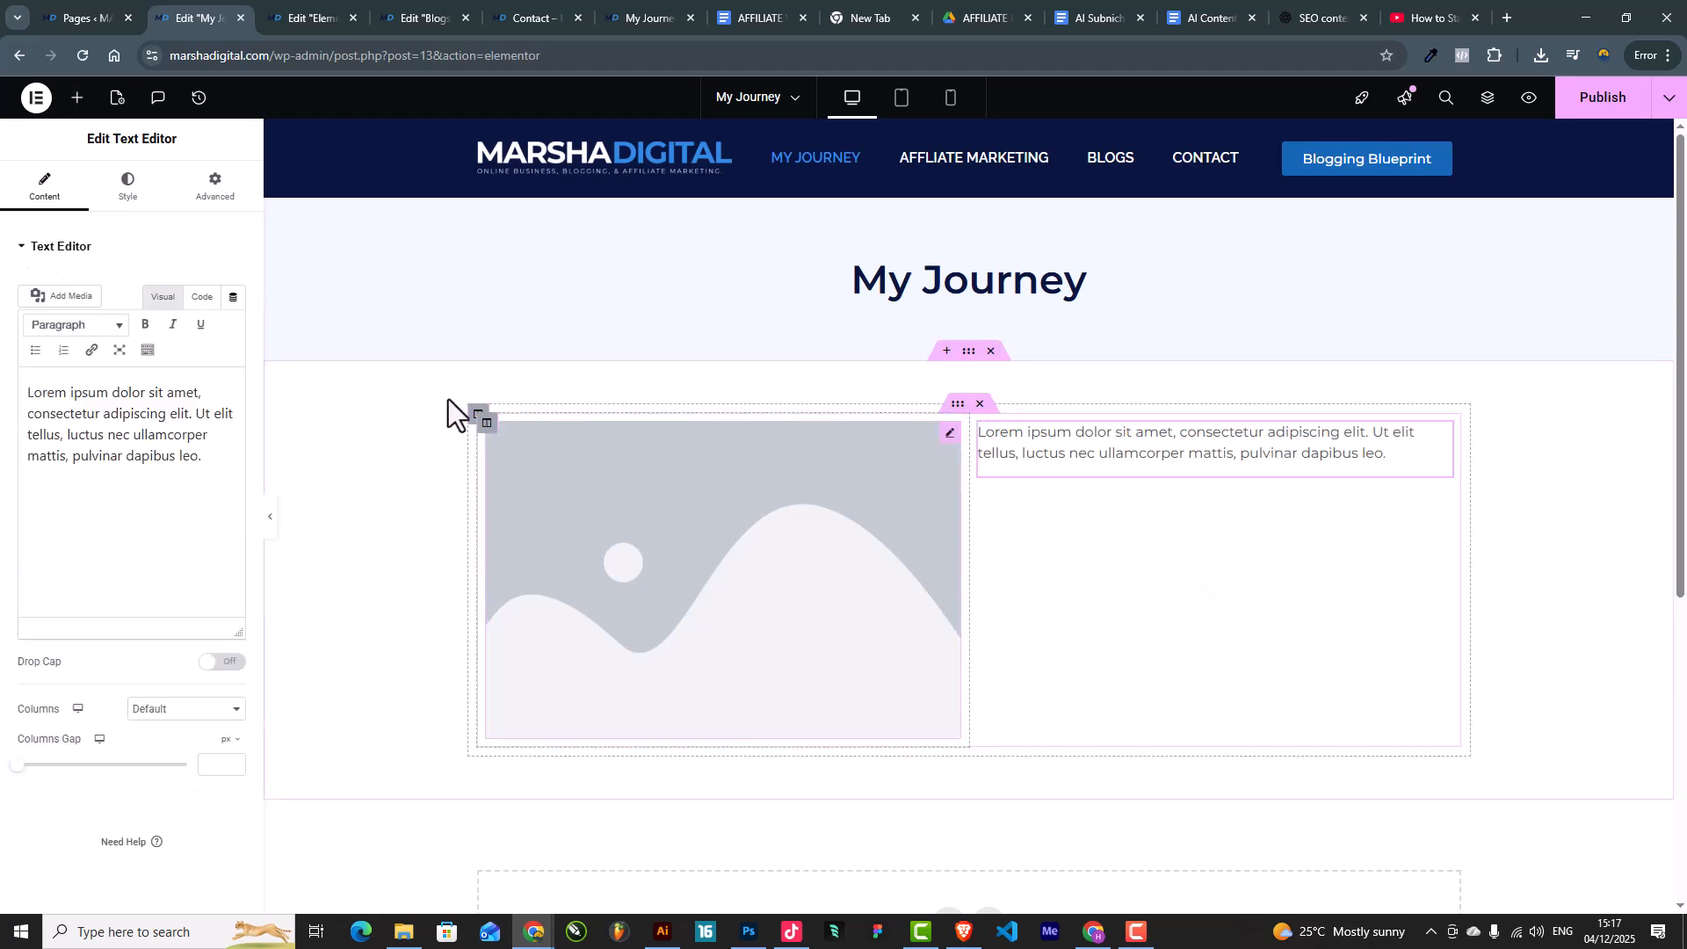
Step: Replace the Lorem ipsum paragraph with the intro text and publish the page
left_click_drag(207, 456, 3, 393)
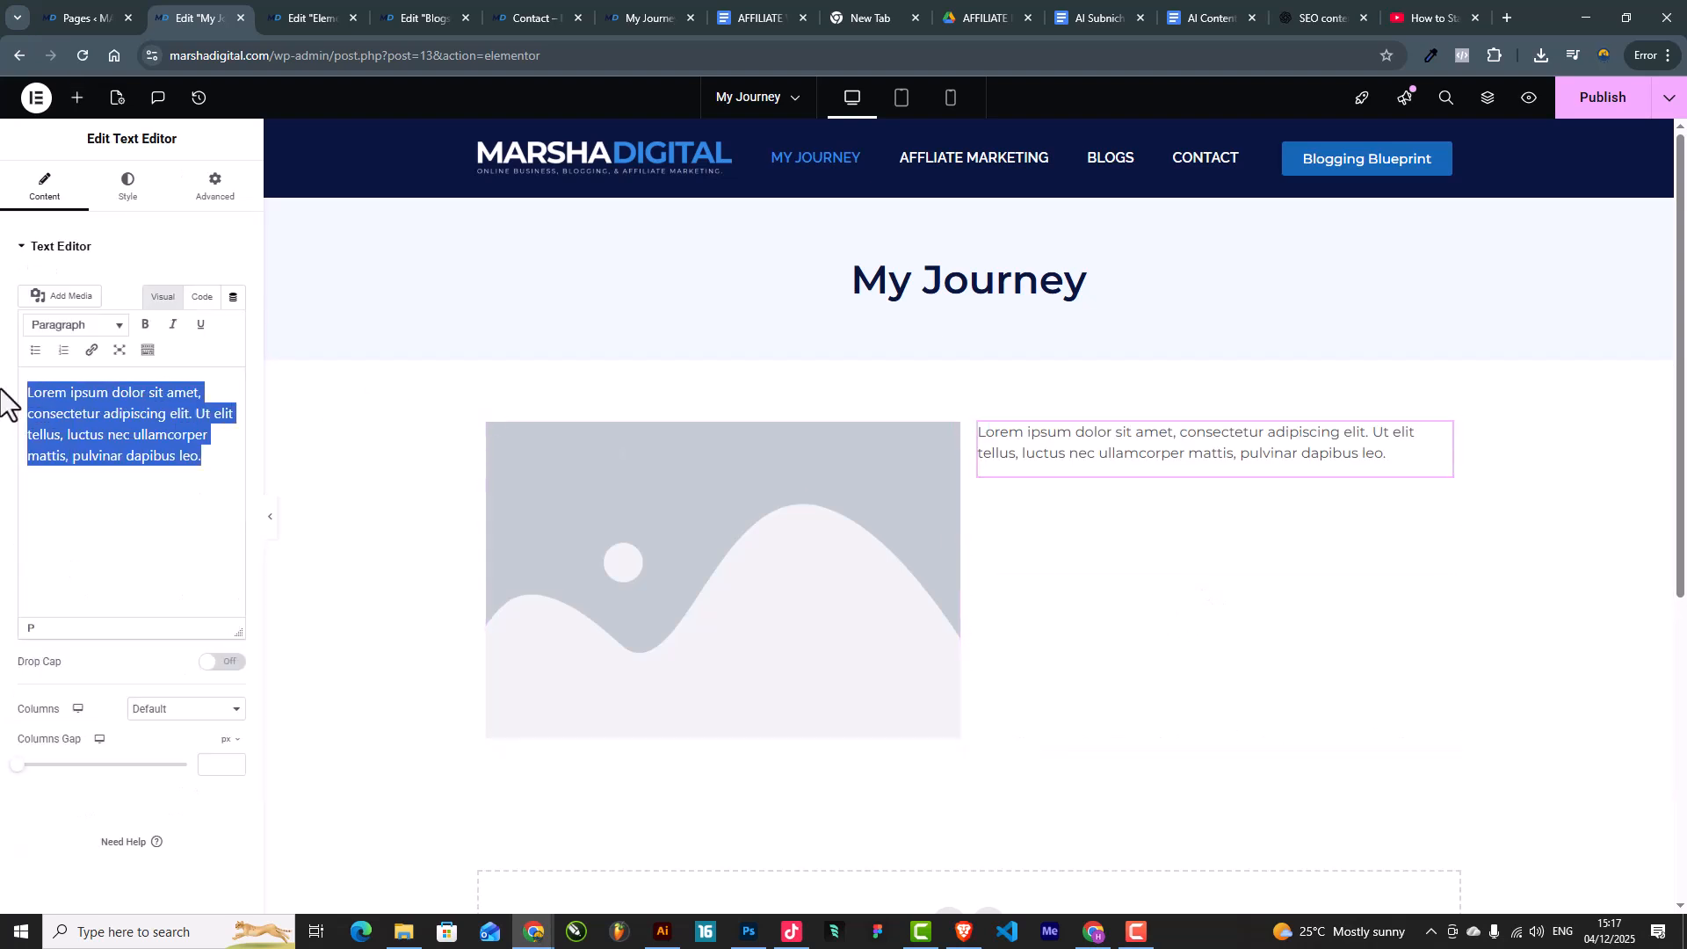
type("He")
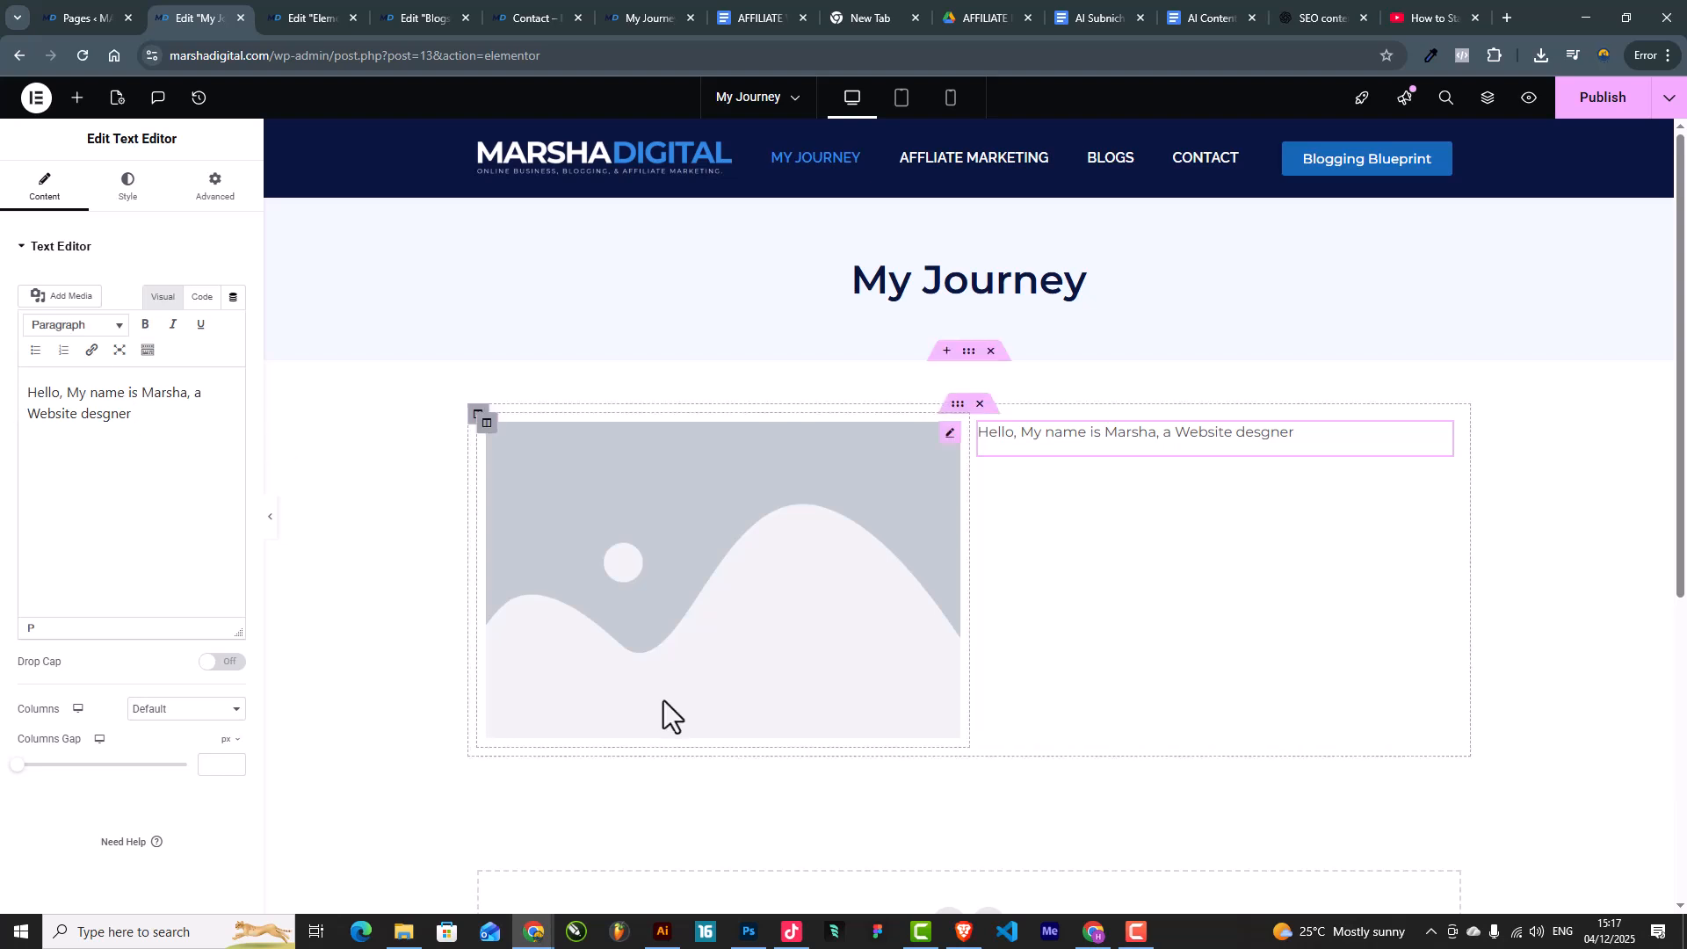
left_click(1598, 110)
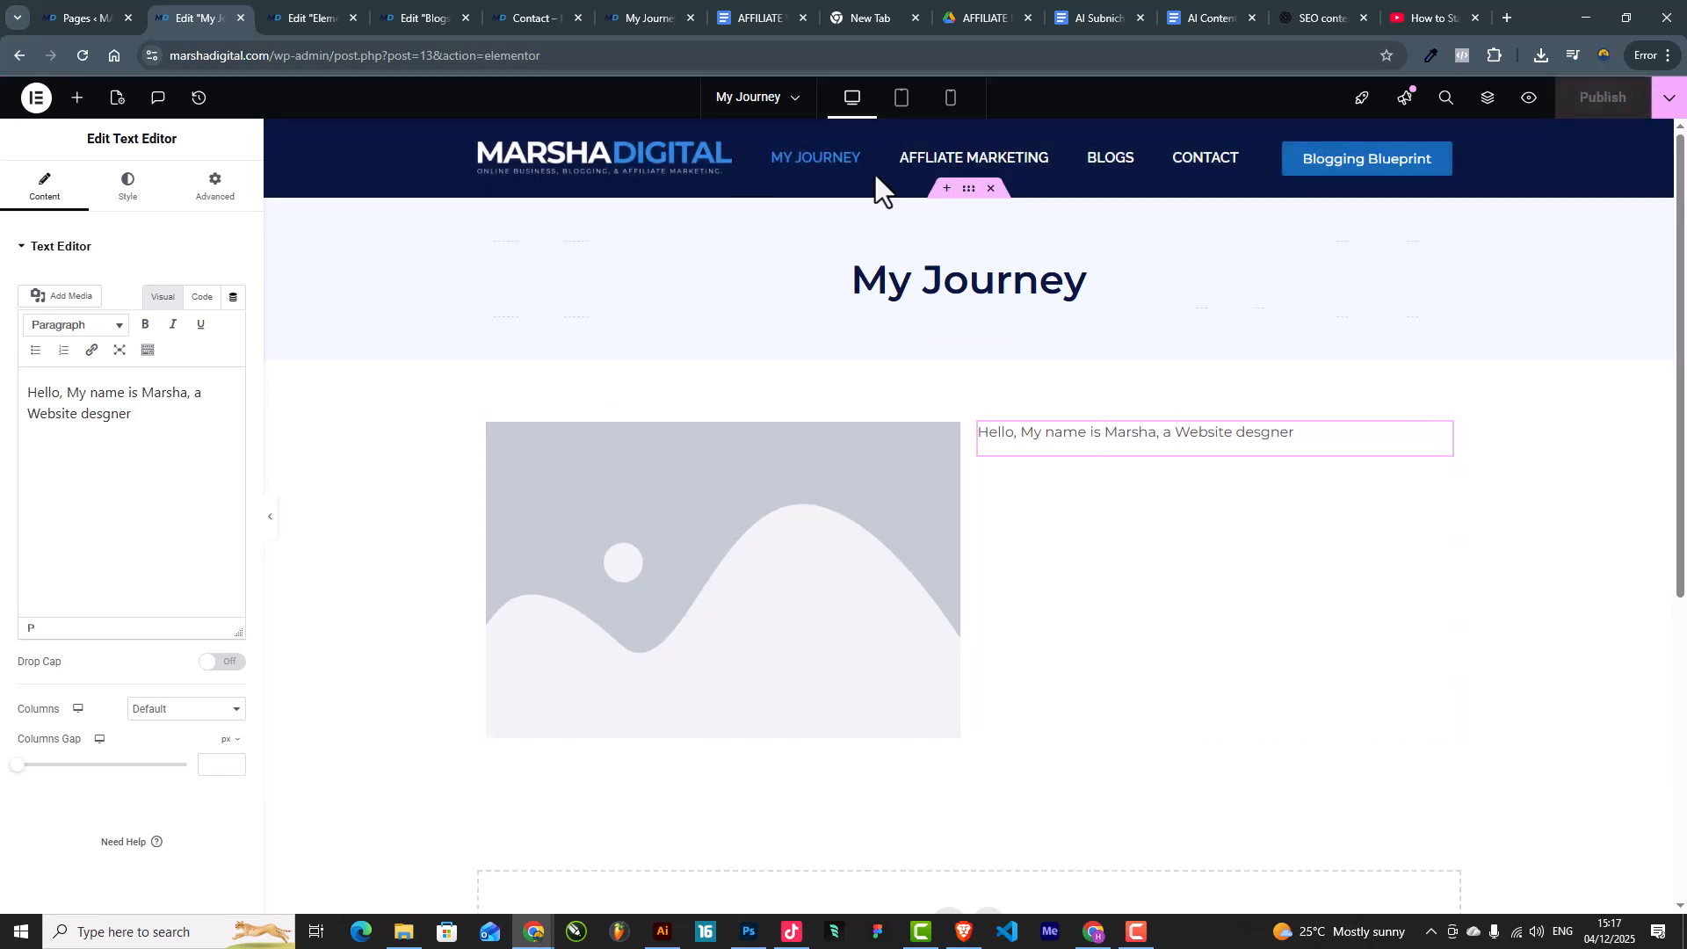
Step: Browse the live site's tabs and header menu to reach the published MY JOURNEY page
left_click(531, 16)
left_click(652, 7)
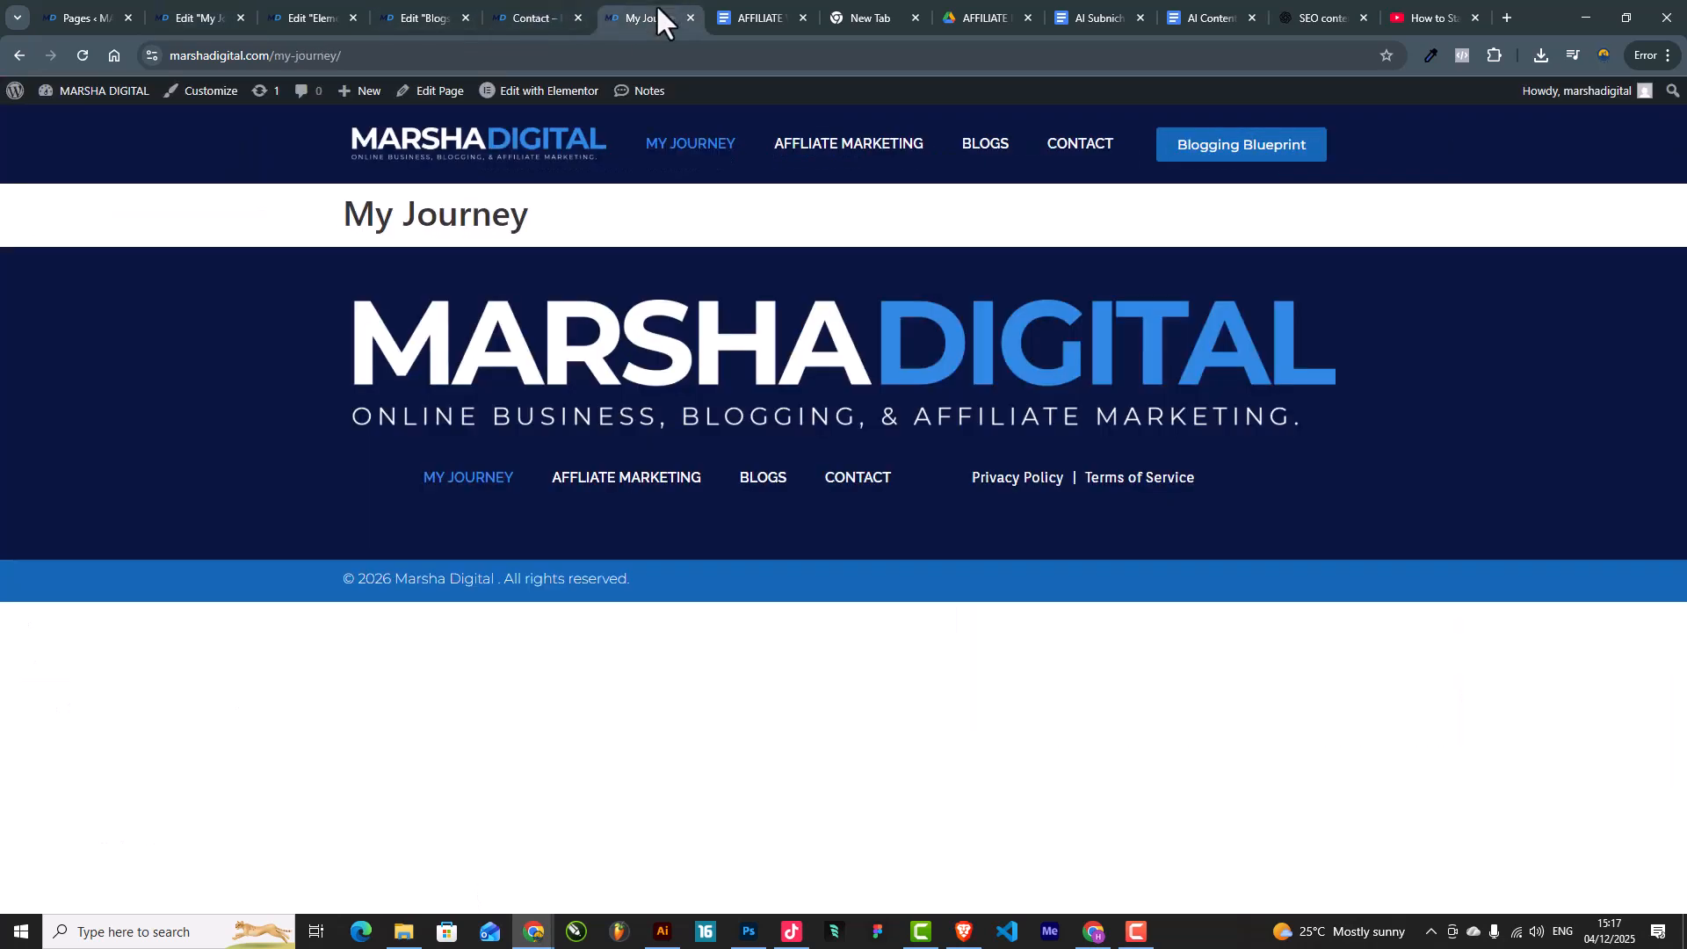
left_click(573, 3)
left_click(672, 162)
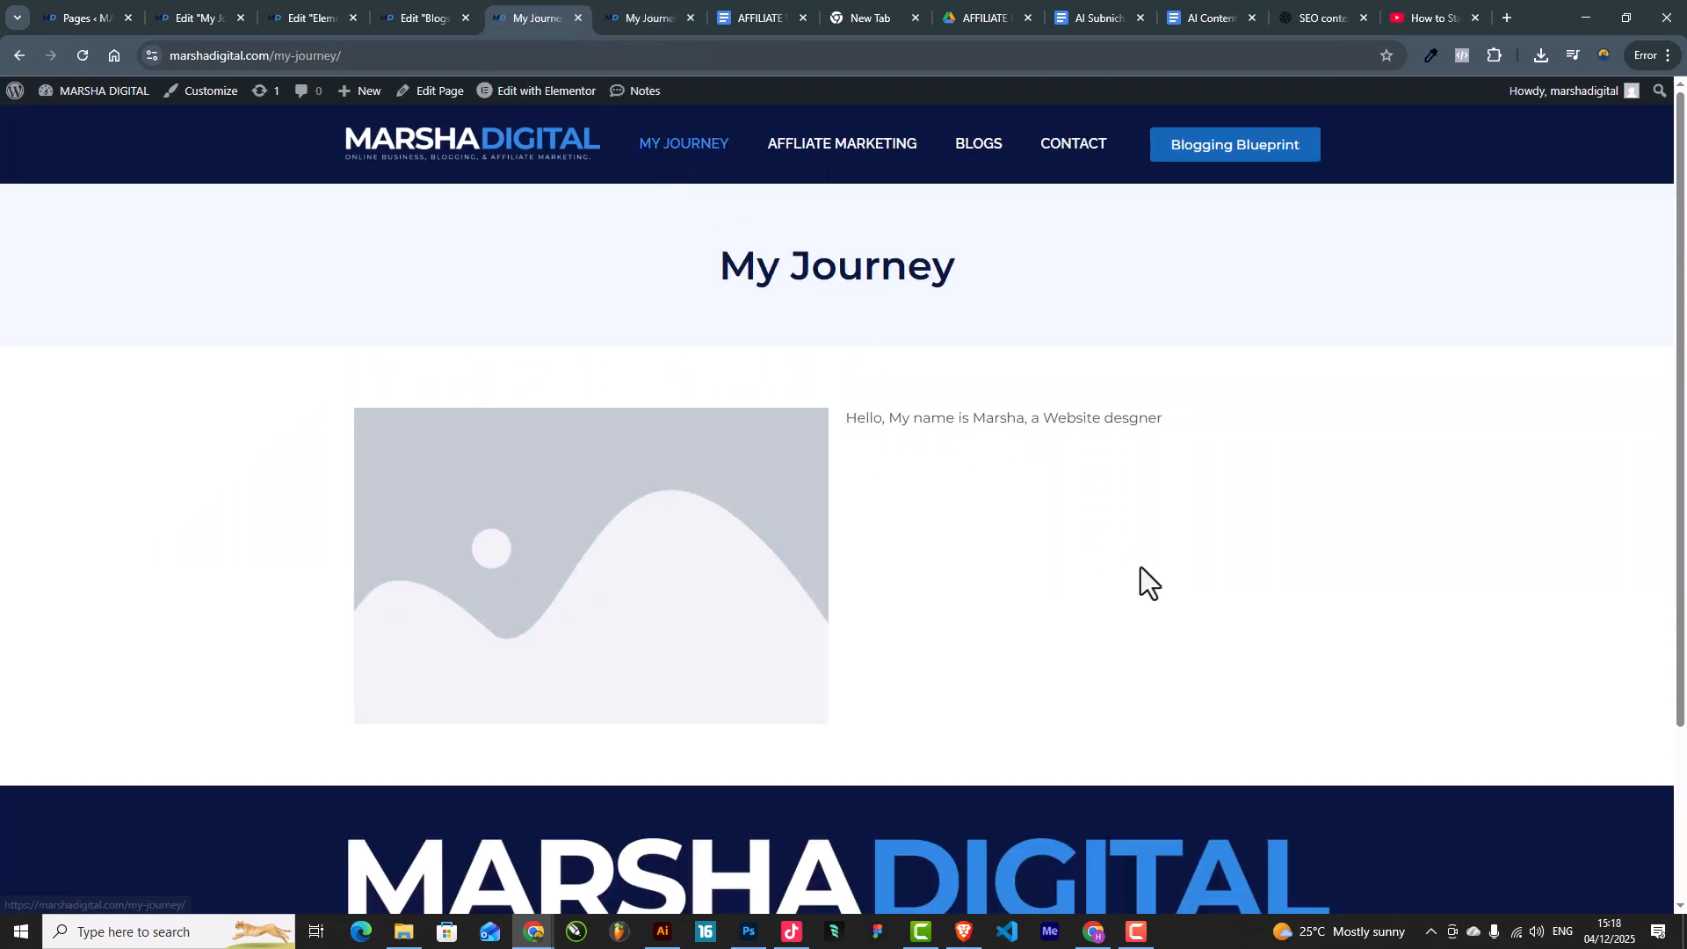
left_click(996, 167)
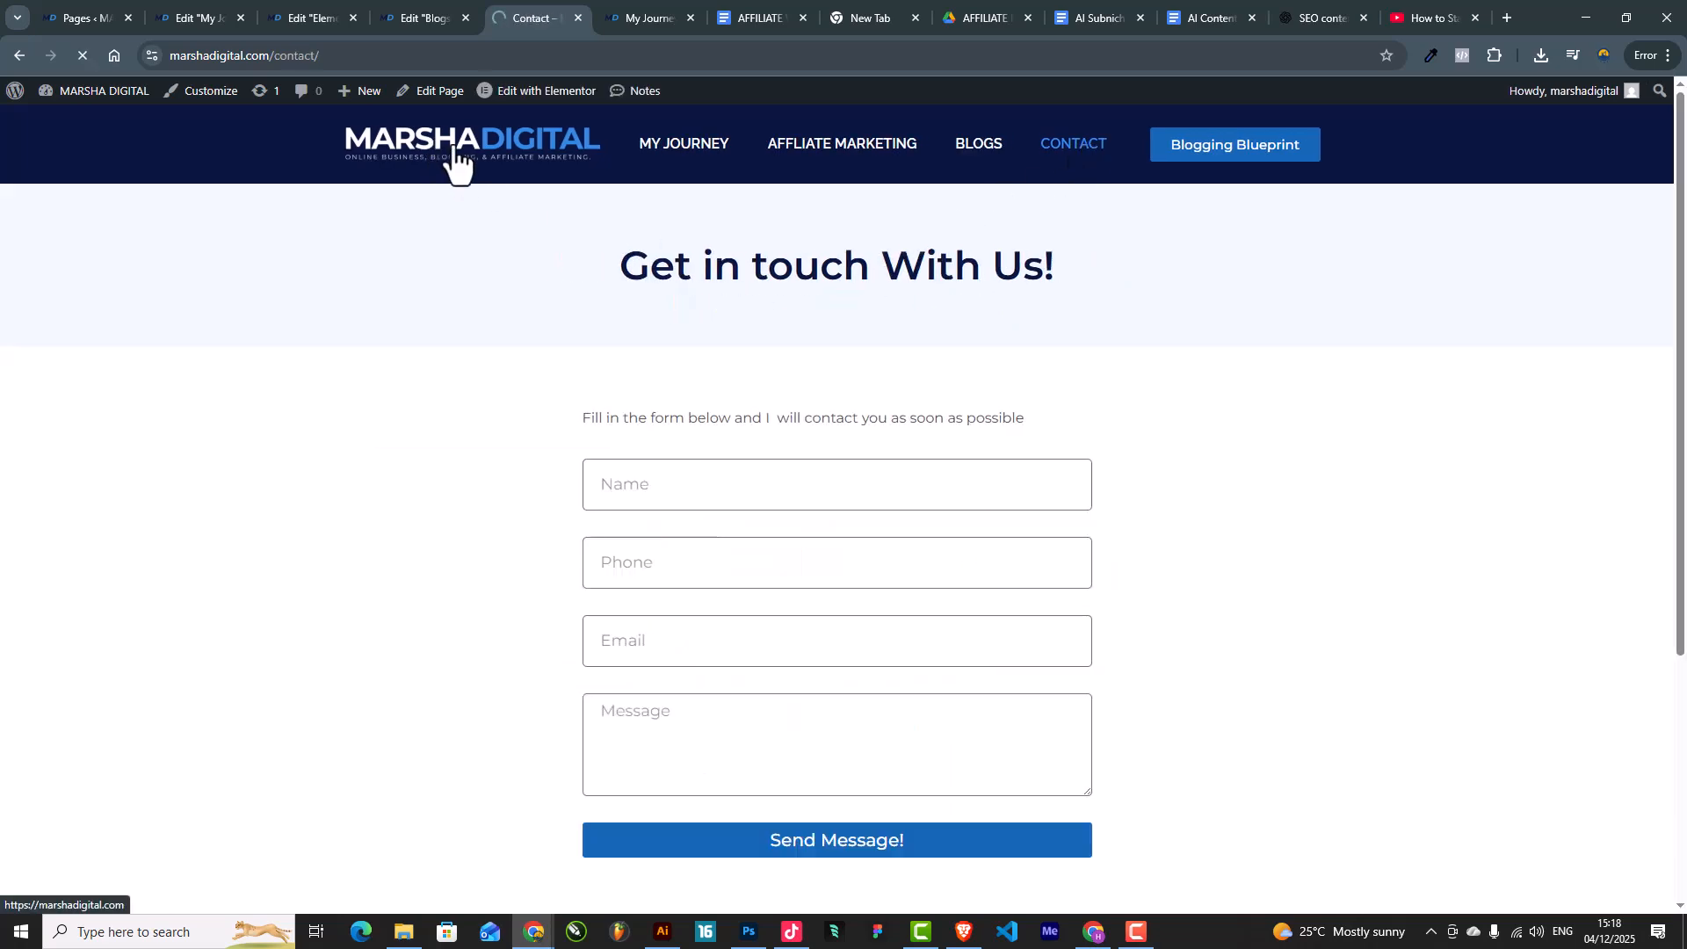
scroll(1055, 642, "down", 4)
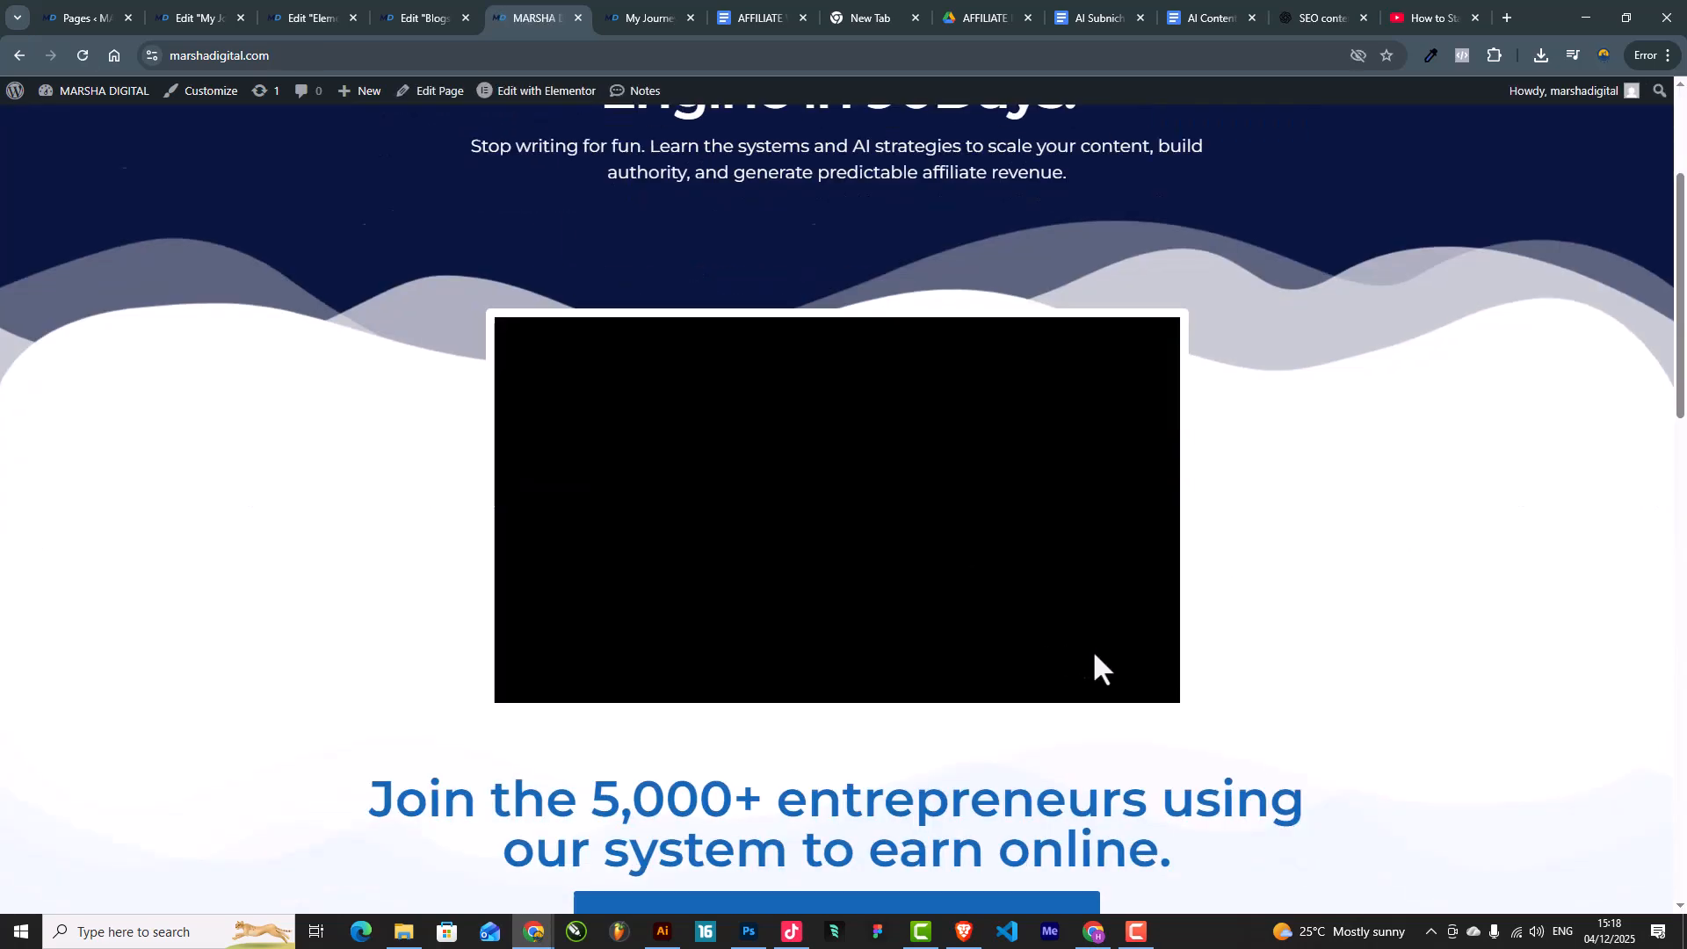
scroll(1098, 672, "down", 15)
scroll(1104, 672, "up", 6)
scroll(1103, 655, "up", 8)
left_click(698, 148)
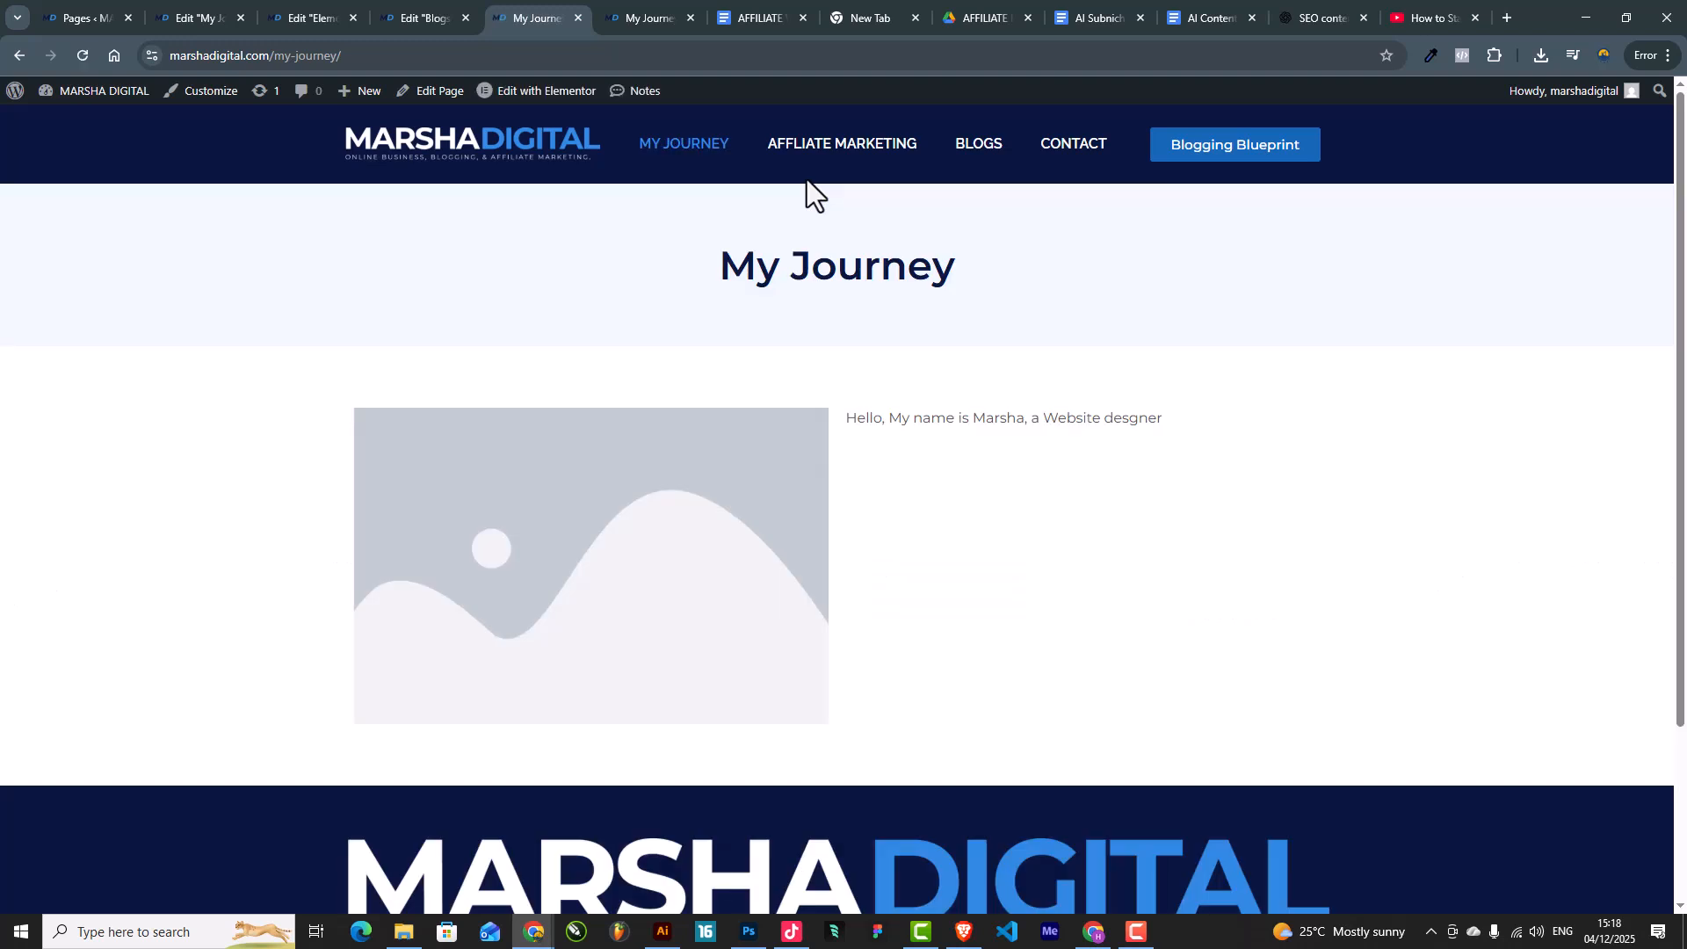